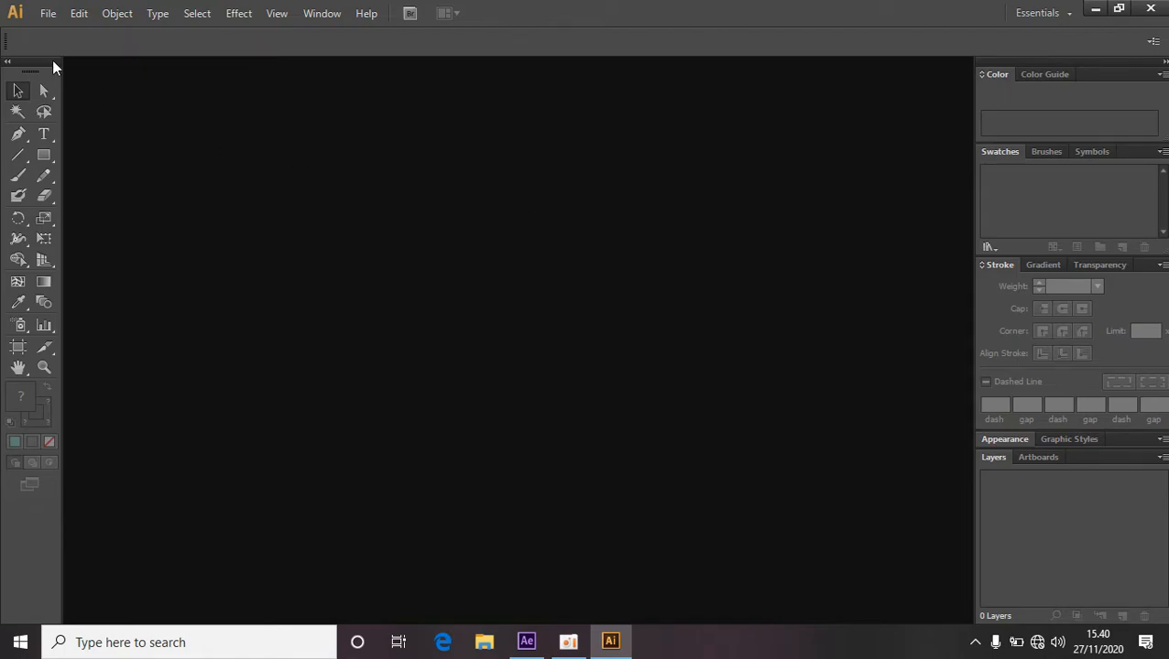
Create a new A4 document.
click(50, 15)
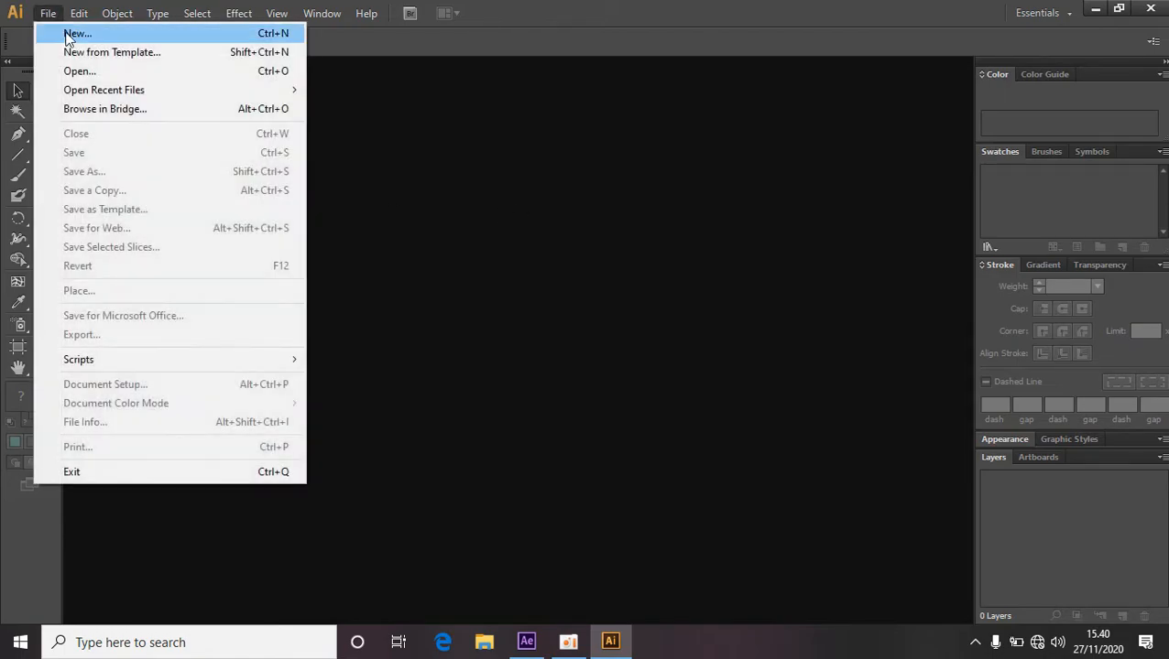
click(71, 37)
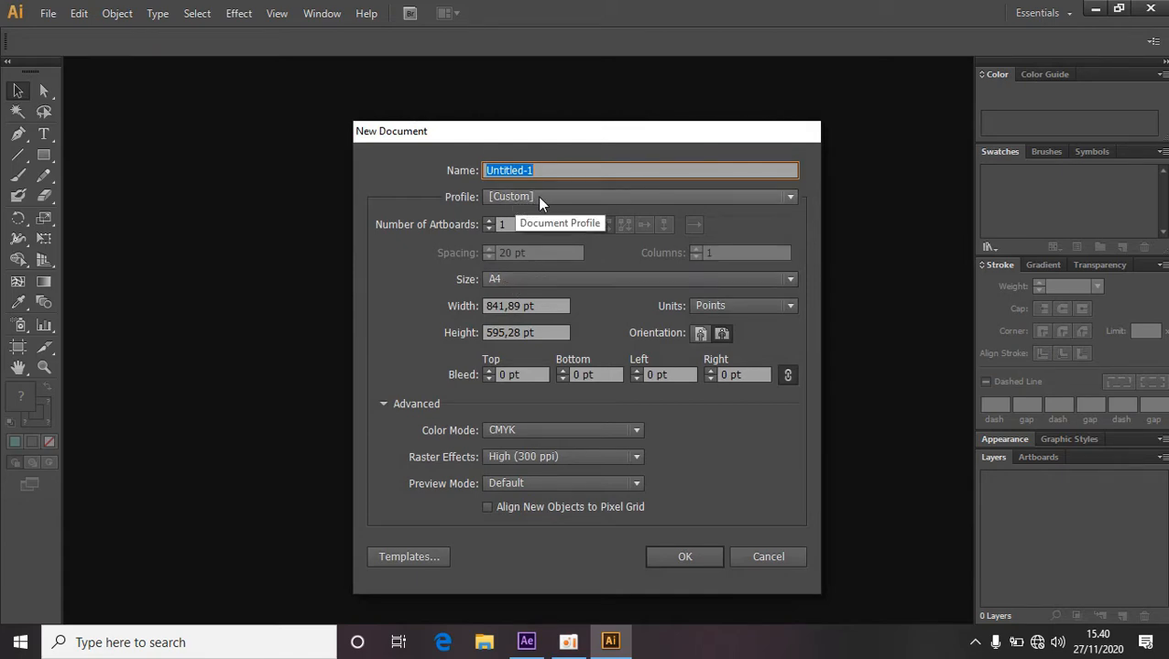
click(581, 279)
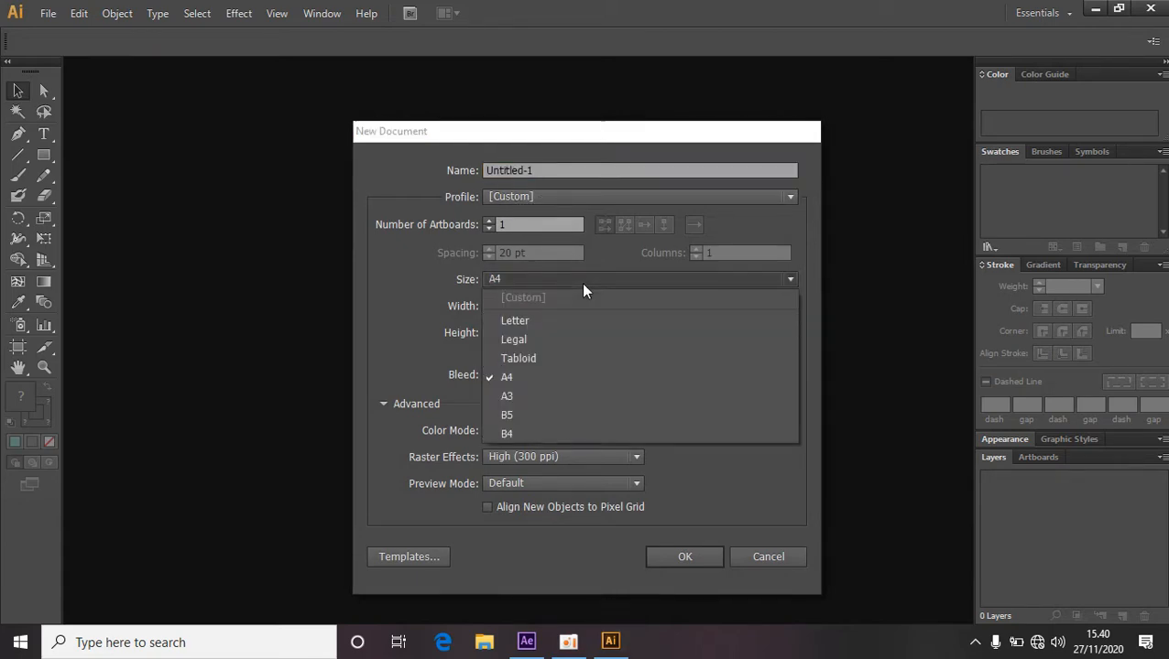
click(545, 383)
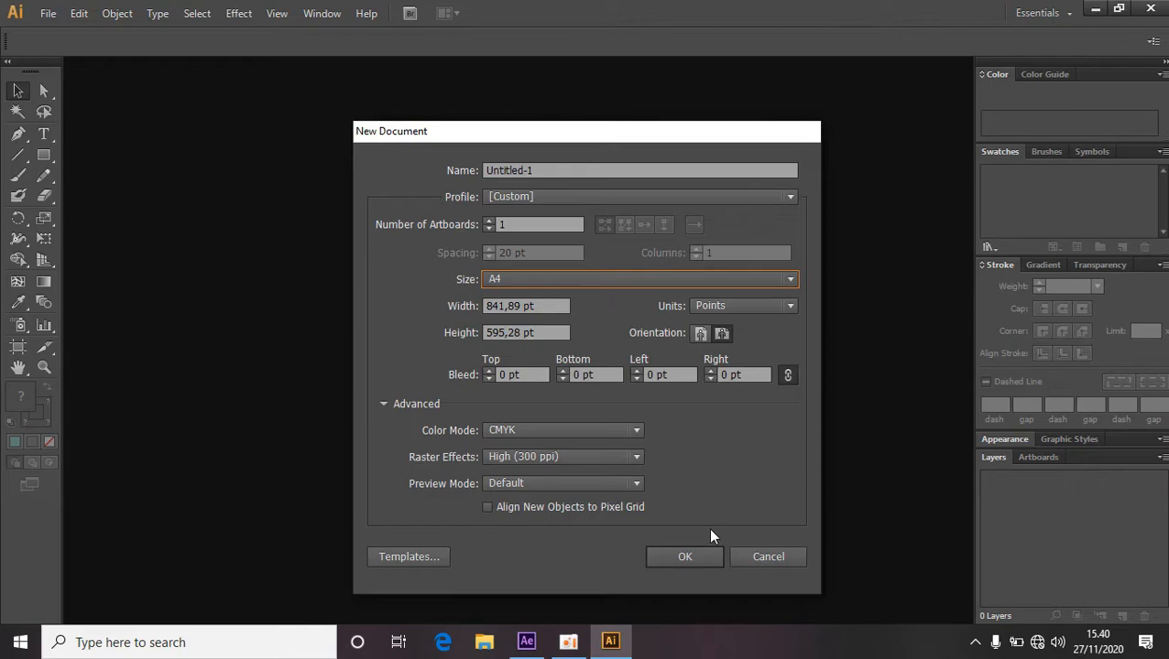
click(704, 561)
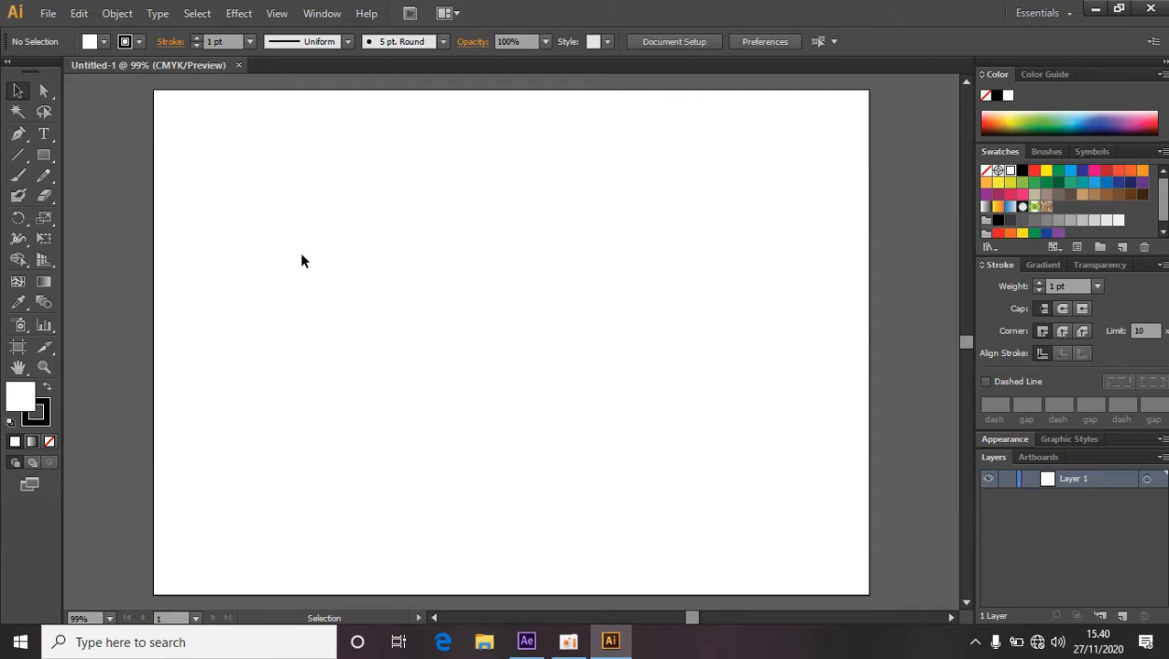
Draw a large rounded rectangle with the Rounded Rectangle Tool and move it to the centre of the artboard.
click(44, 156)
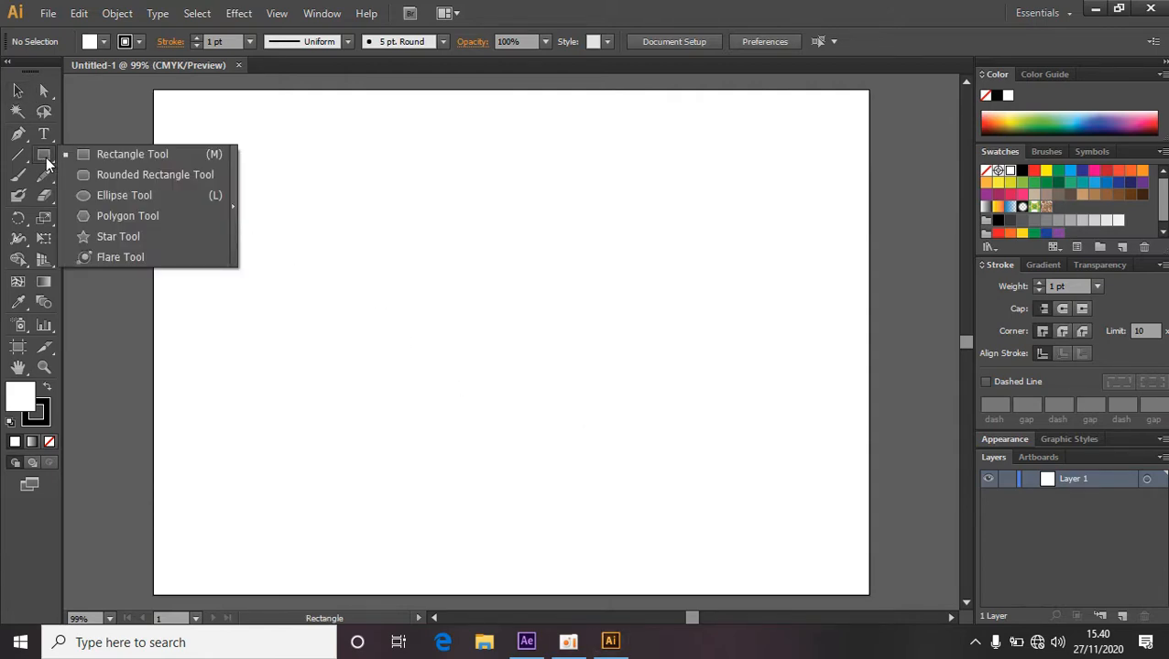
click(46, 157)
click(123, 175)
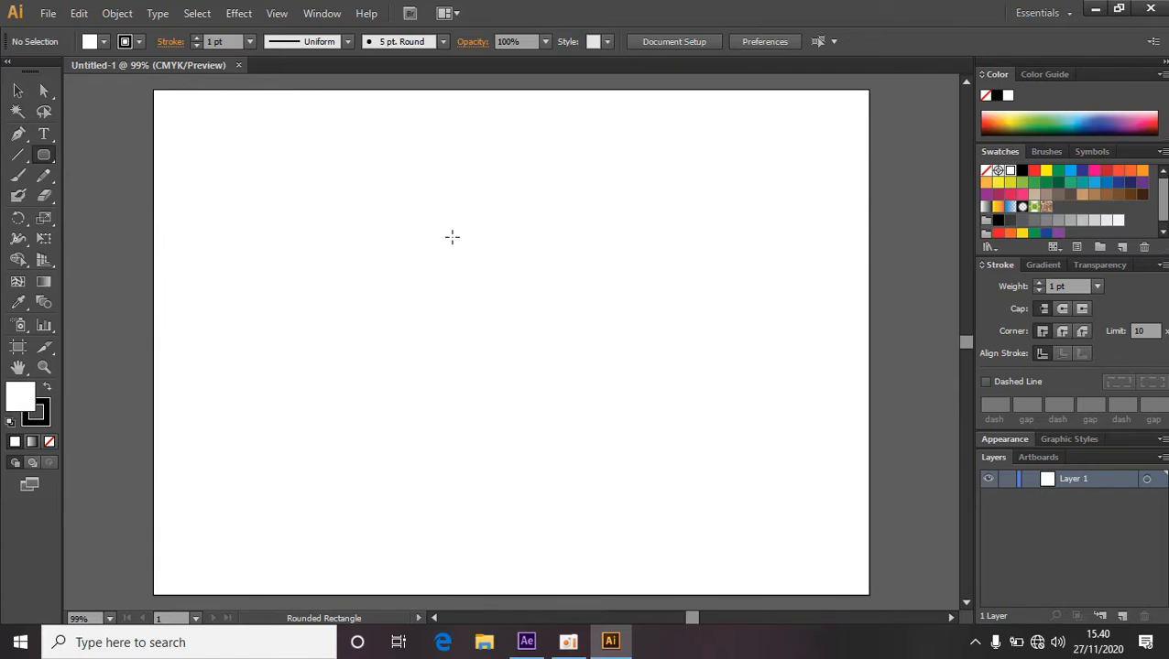
drag(452, 237, 817, 532)
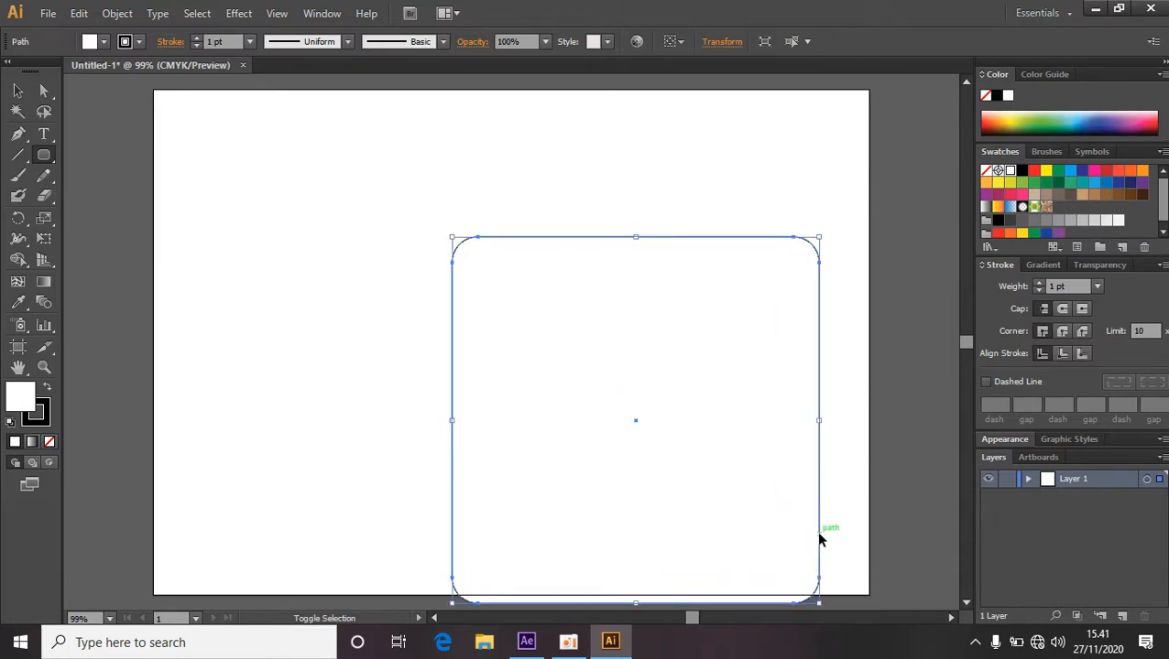
click(16, 92)
drag(574, 334, 461, 260)
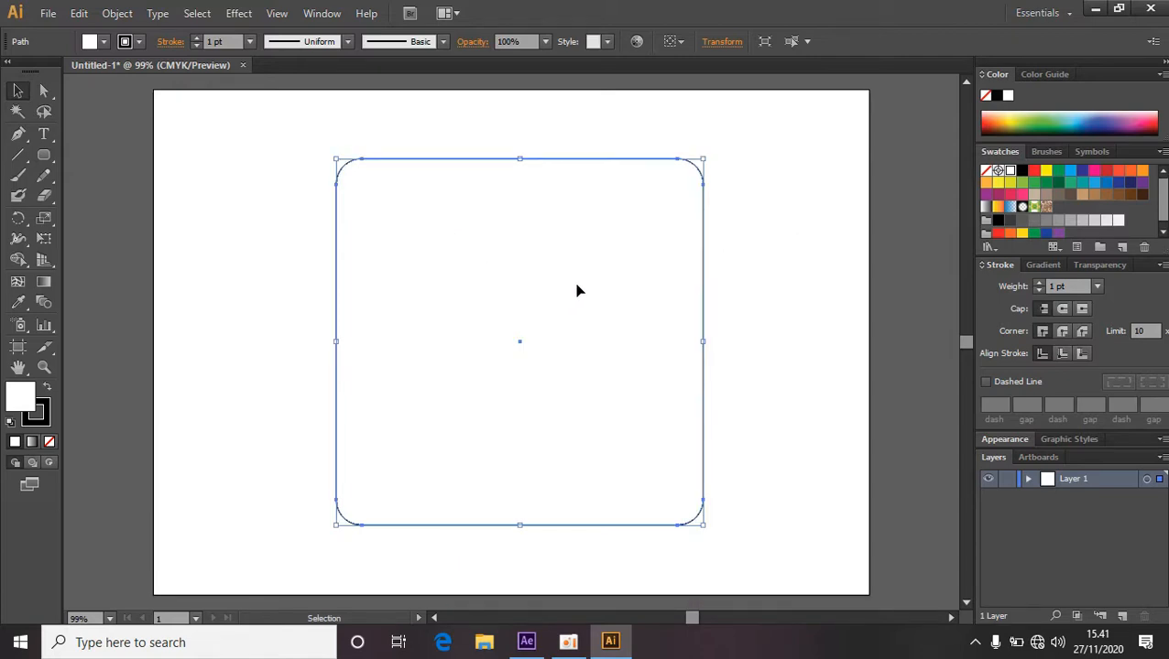
Set the rounded rectangle's stroke weight to 30 pt.
click(249, 43)
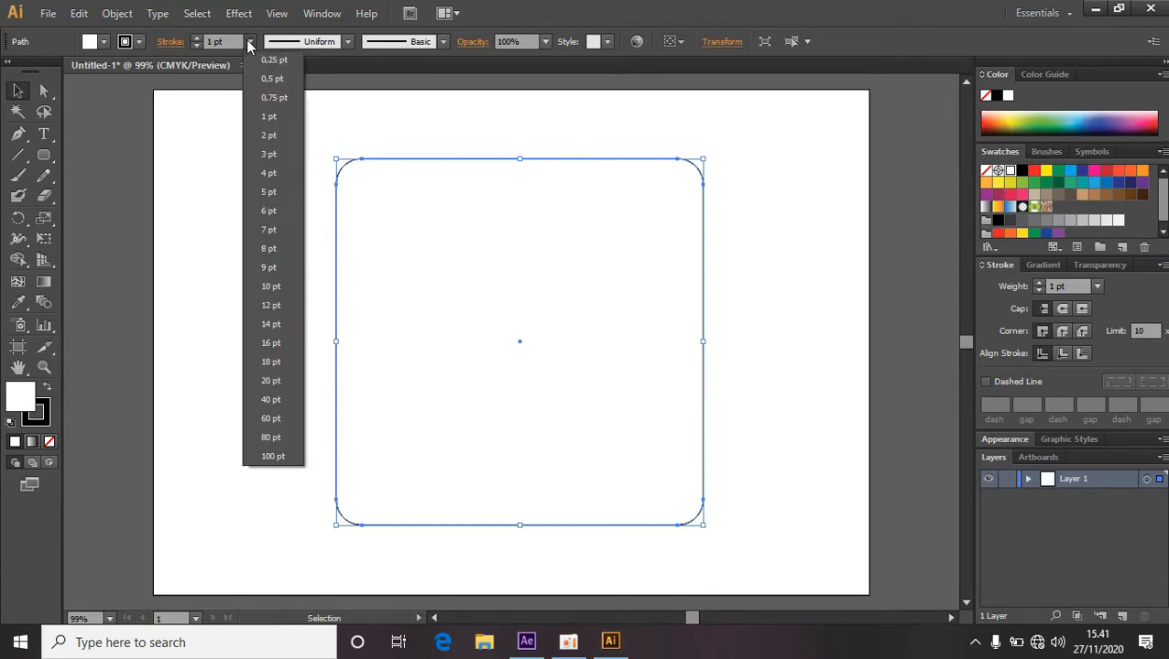
click(282, 380)
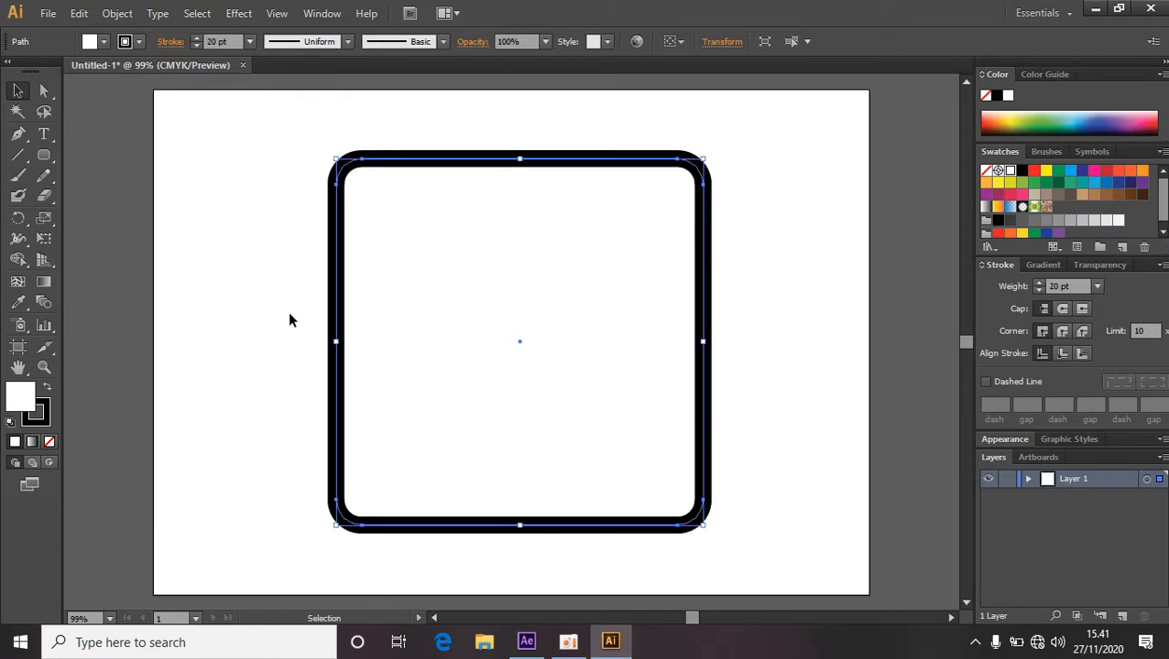
double_click(215, 42)
text(30)
key(Return)
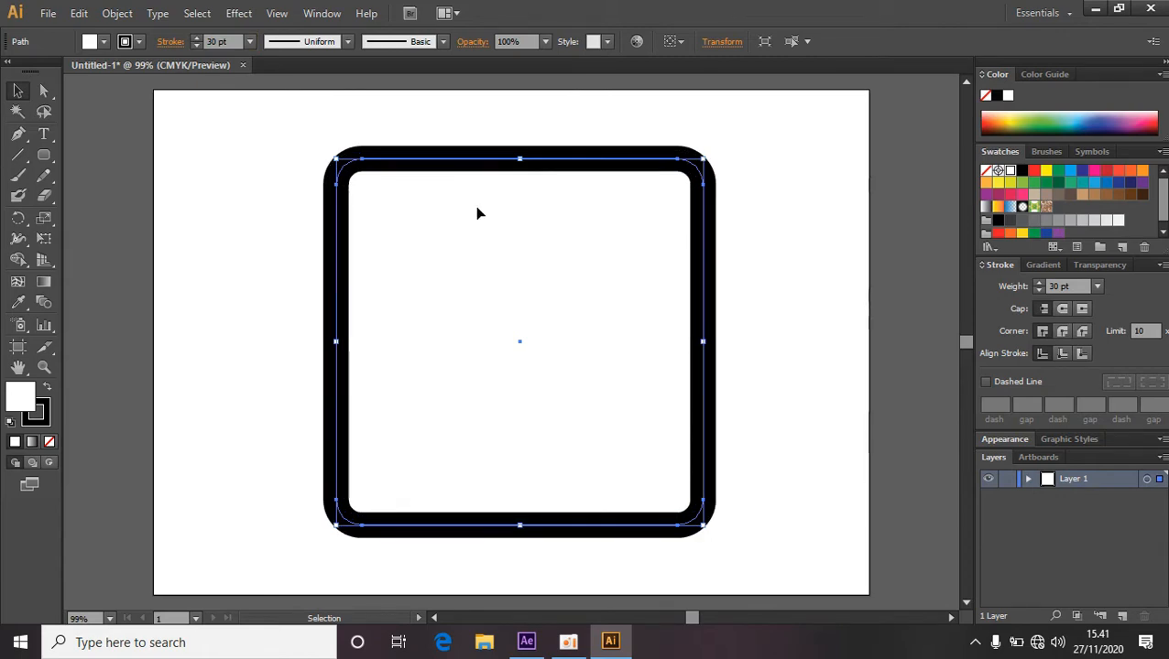
Expand the rounded rectangle's fill and stroke into separate shapes.
click(118, 15)
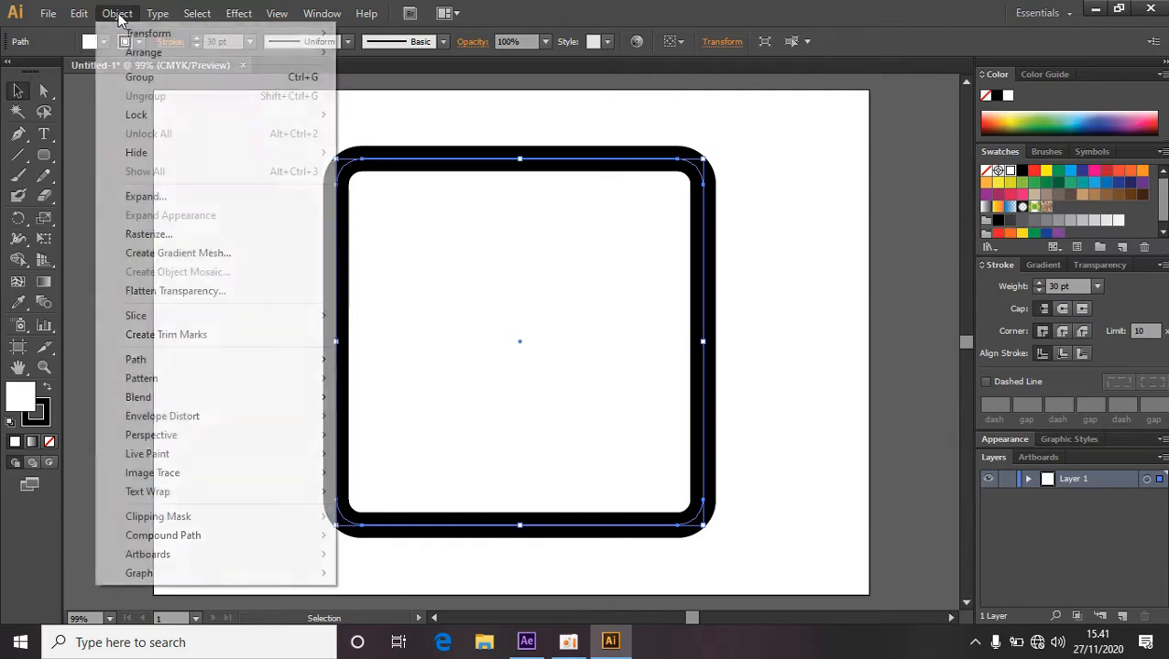
click(181, 204)
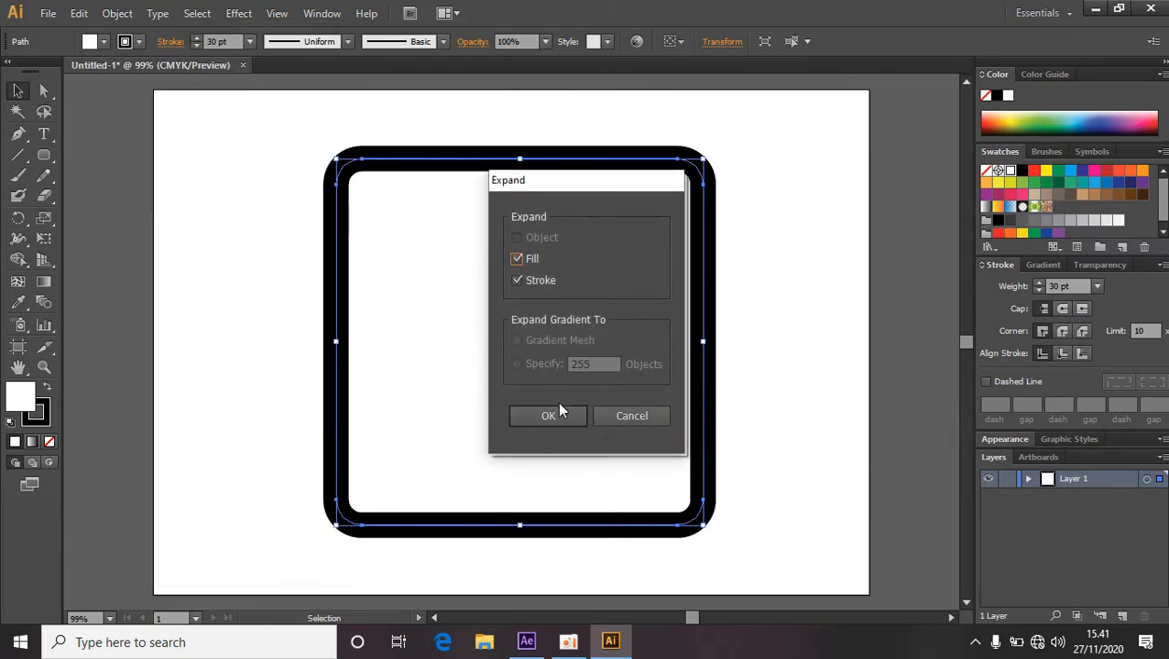
click(558, 414)
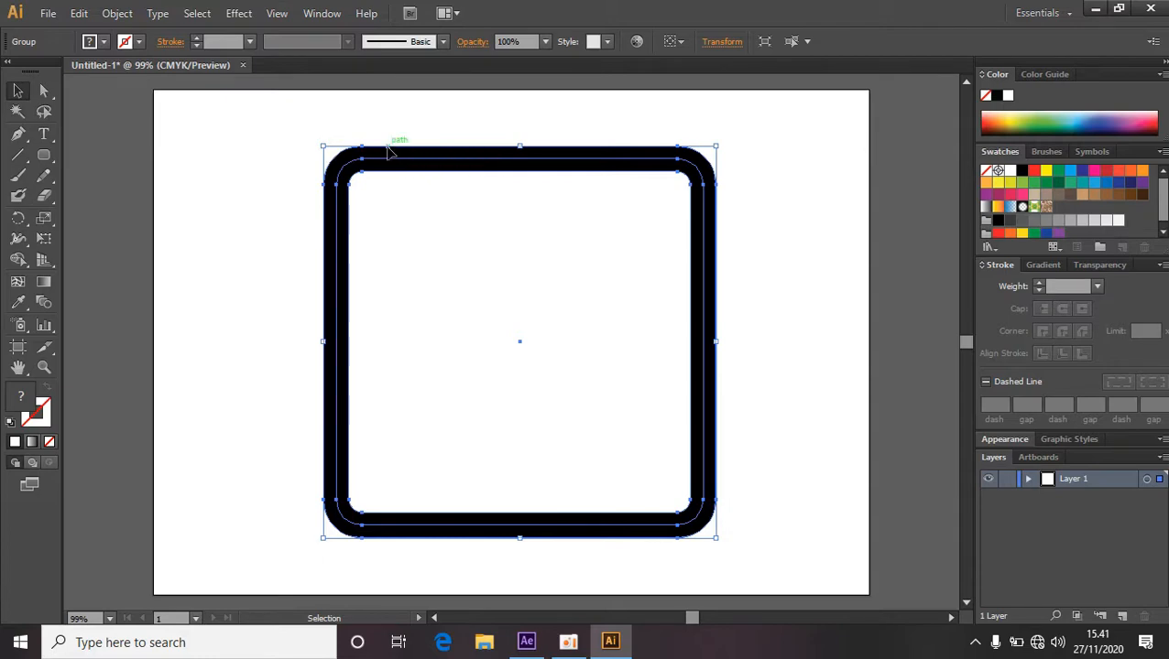
Ungroup the expanded fill and stroke shapes, then deselect them.
right_click(503, 264)
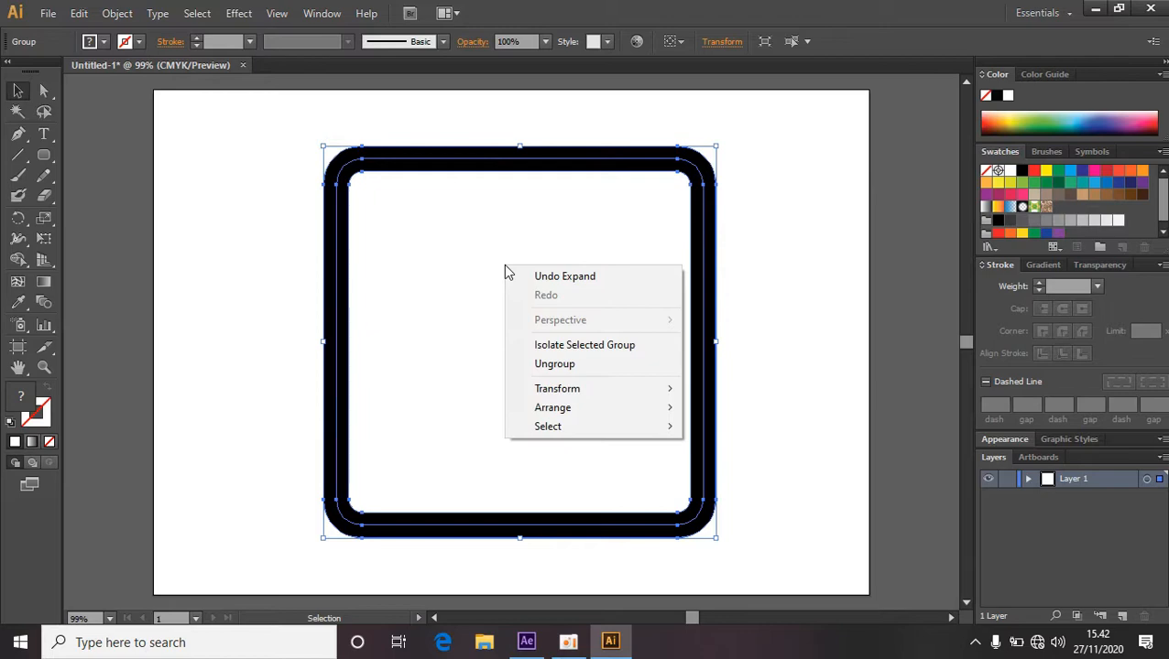
click(555, 365)
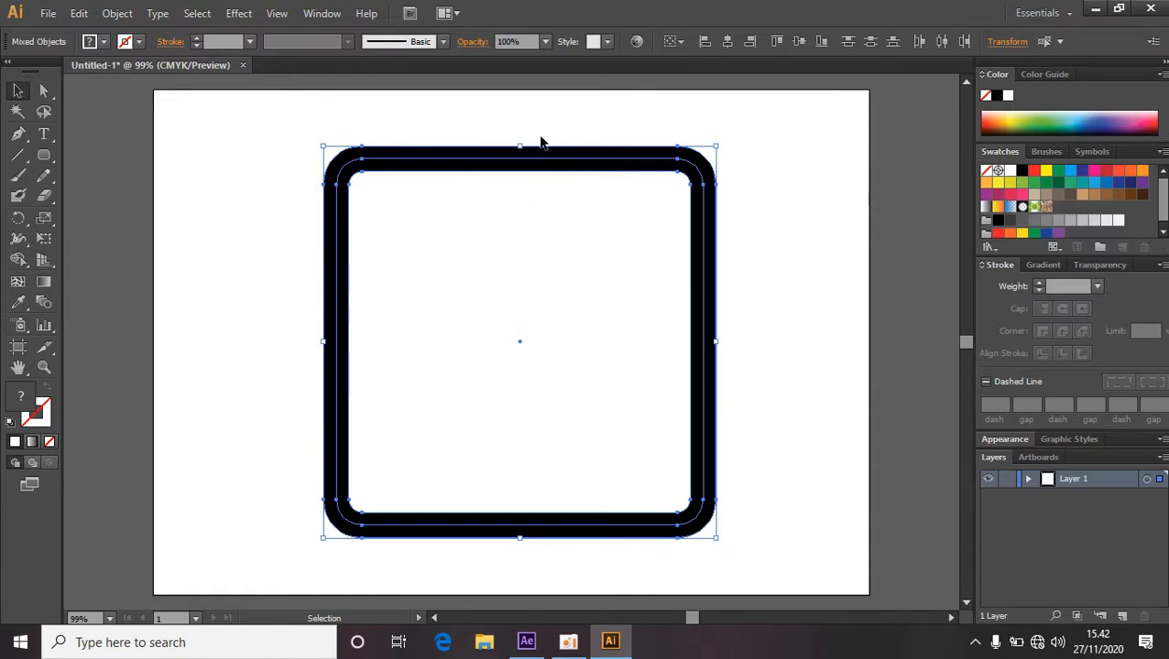
click(752, 229)
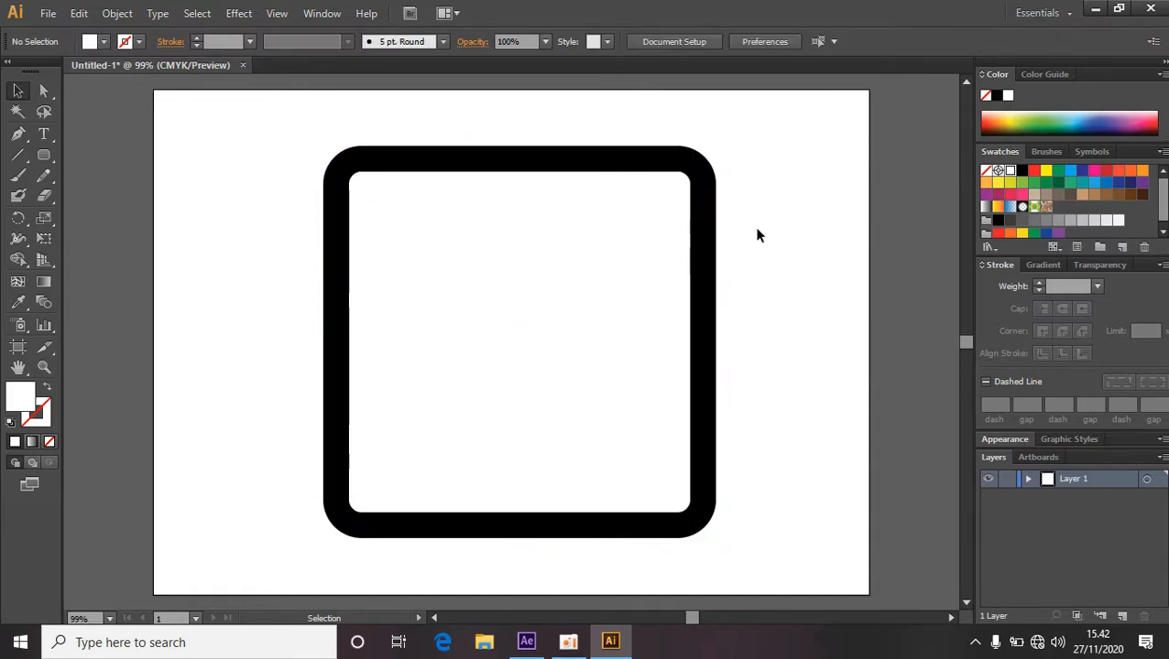
Select the inner fill shape and scale it down from its centre to sit inside the black border.
double_click(601, 177)
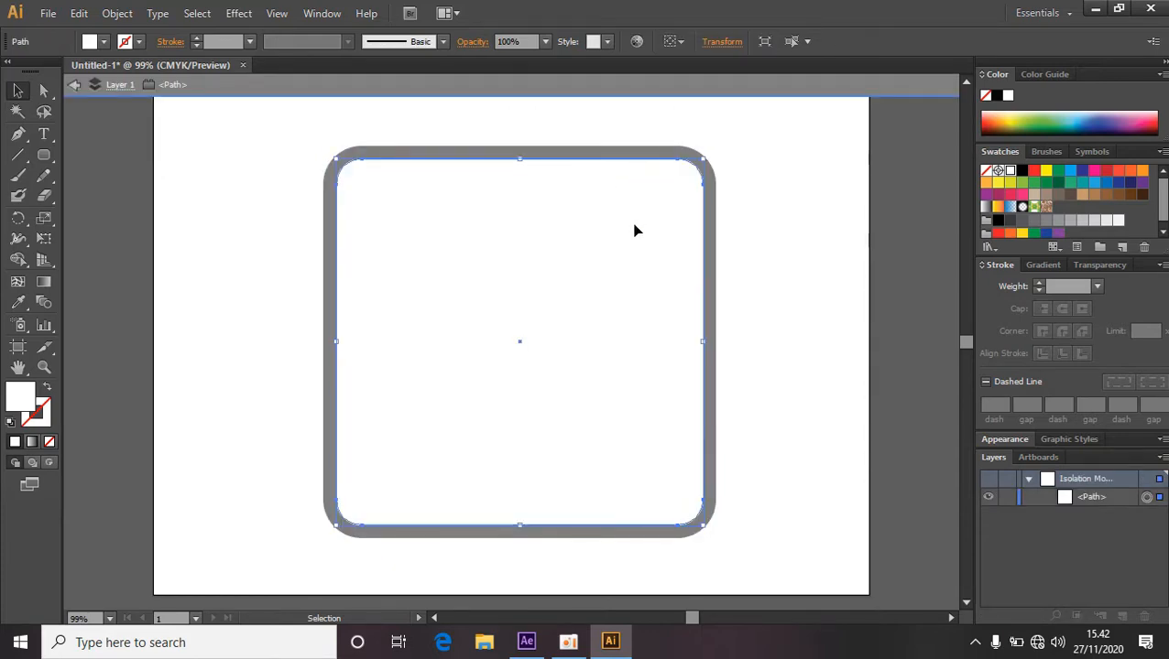
double_click(859, 227)
click(676, 226)
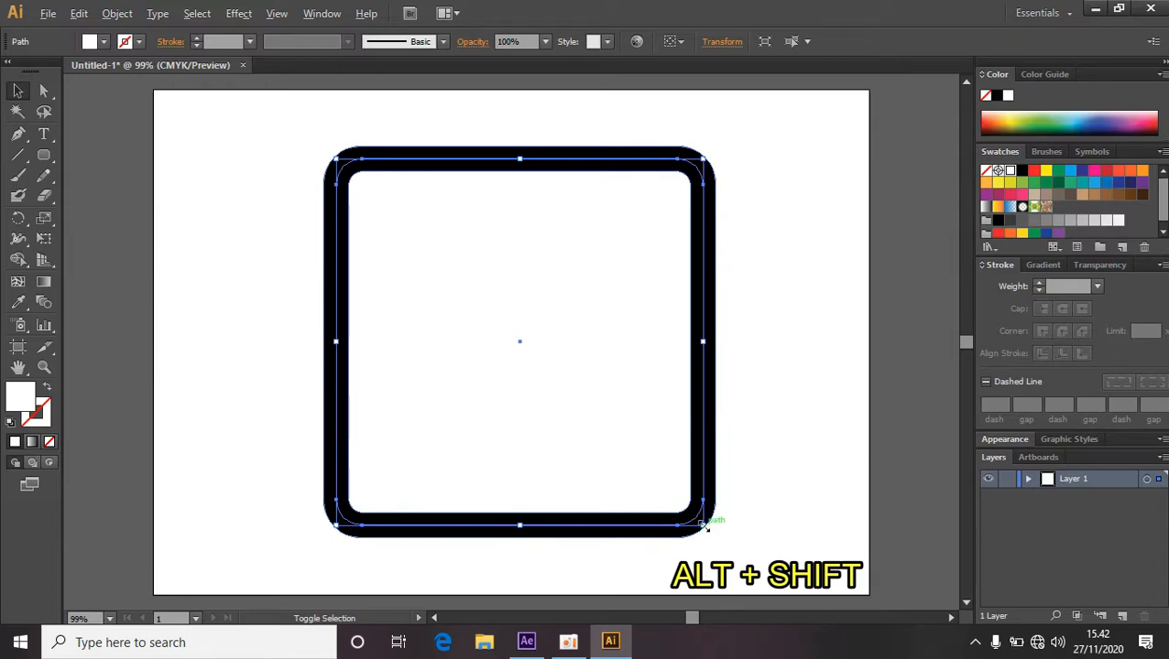
mouse_move(704, 527)
mouse_down()
mouse_move(723, 532)
mouse_move(695, 519)
mouse_up()
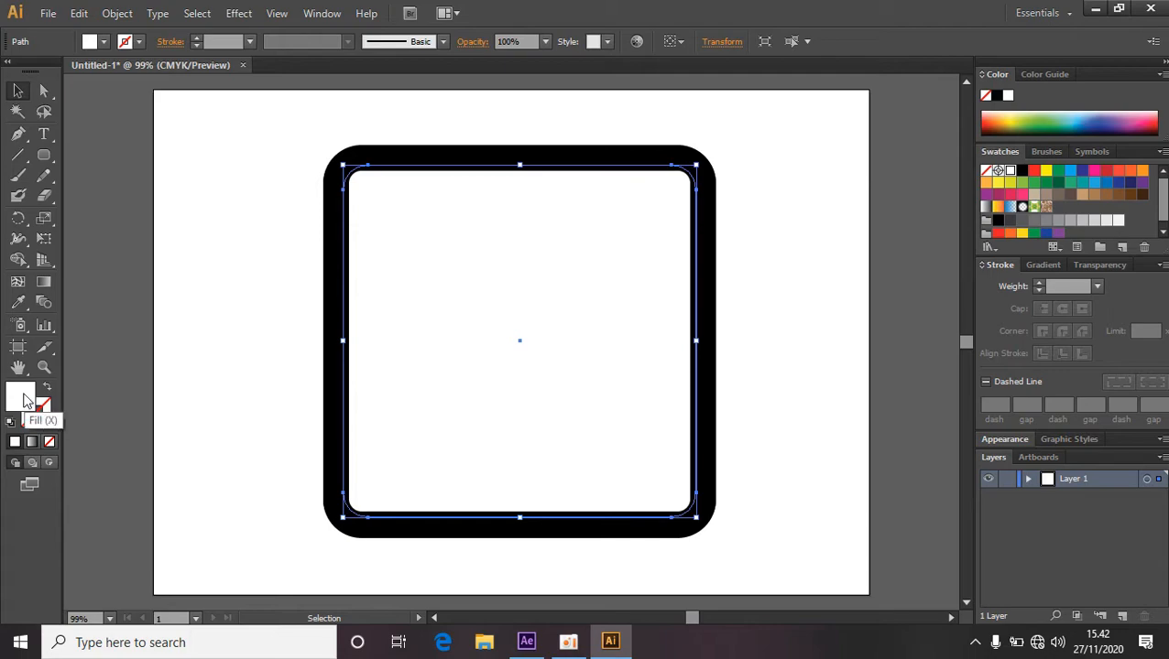
Set the inner shape's fill to a teal colour in the Color Picker and deselect it.
double_click(24, 395)
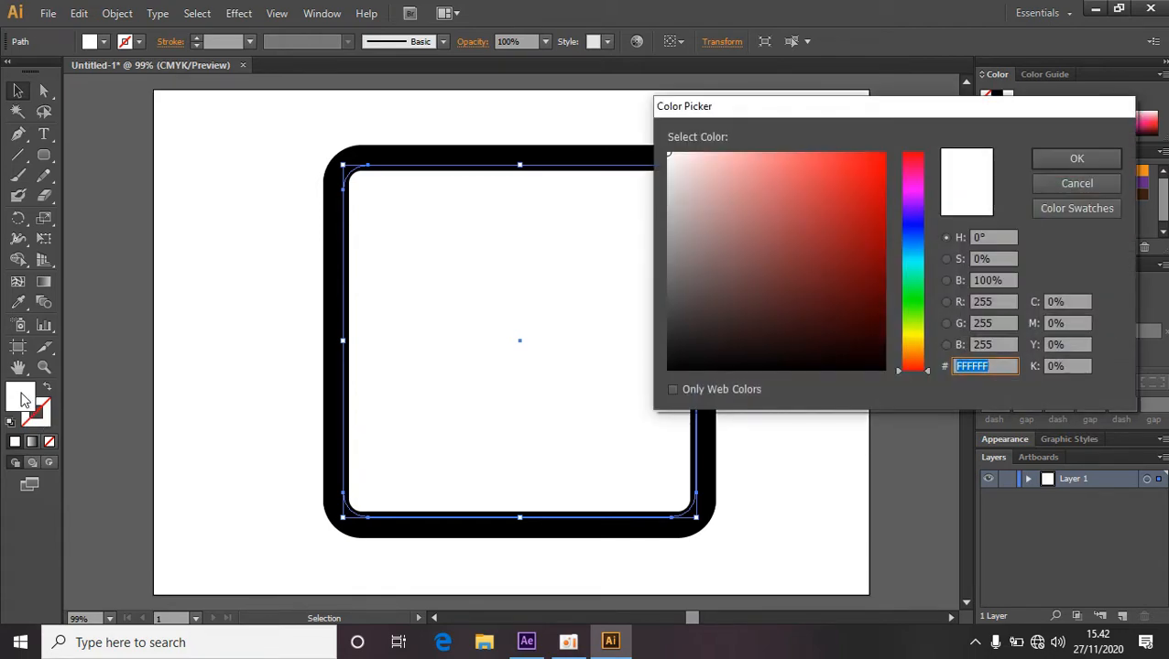
click(913, 266)
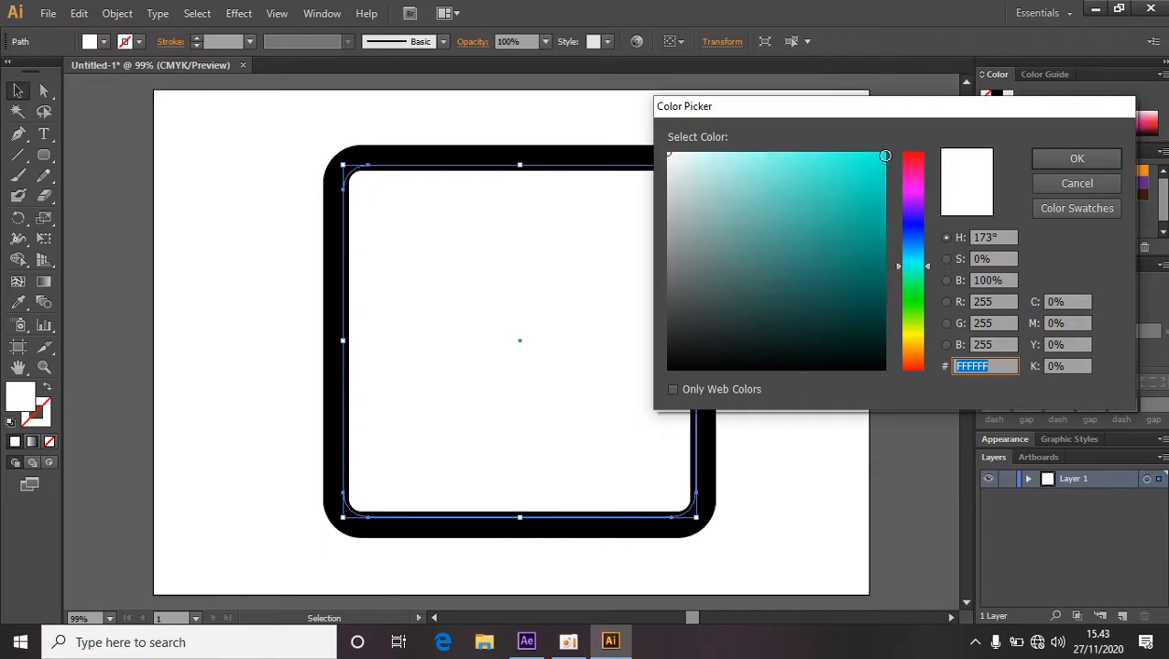
click(882, 157)
click(1053, 158)
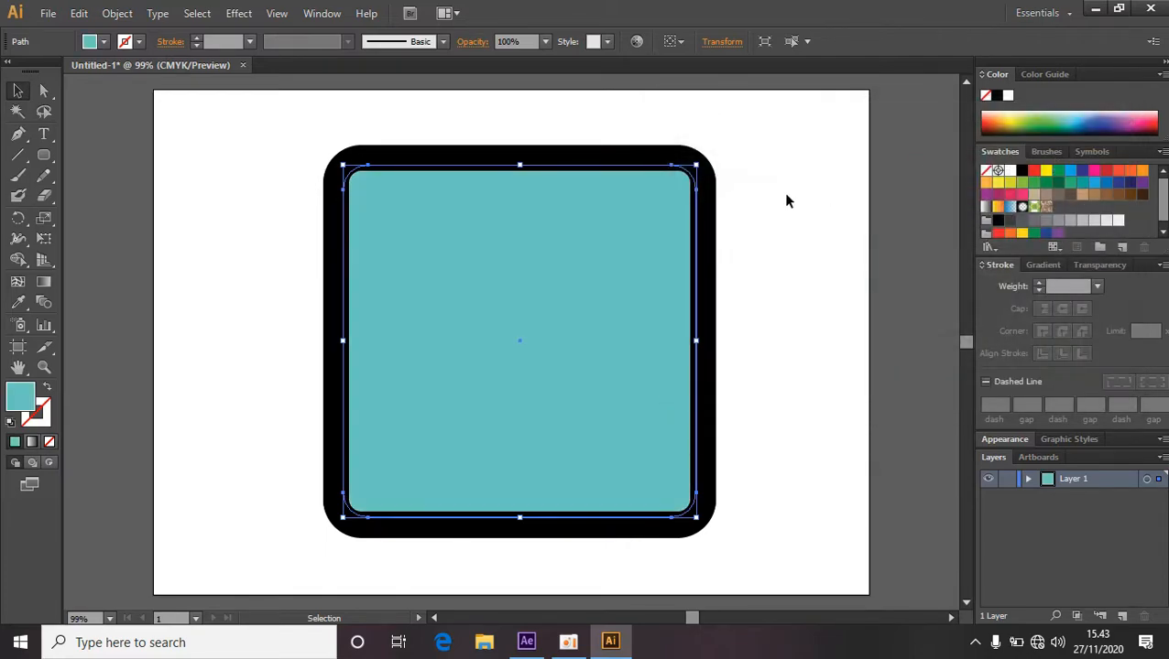
click(784, 197)
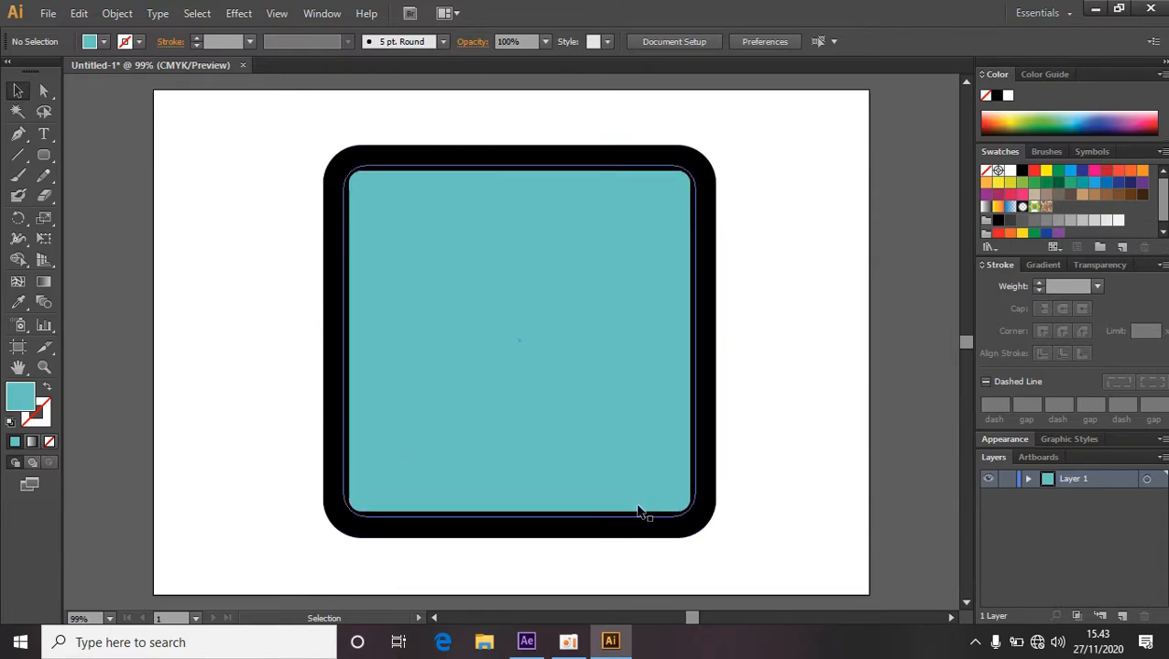
Draw a small circle with the Ellipse Tool near the inner shape's upper-left corner.
click(53, 155)
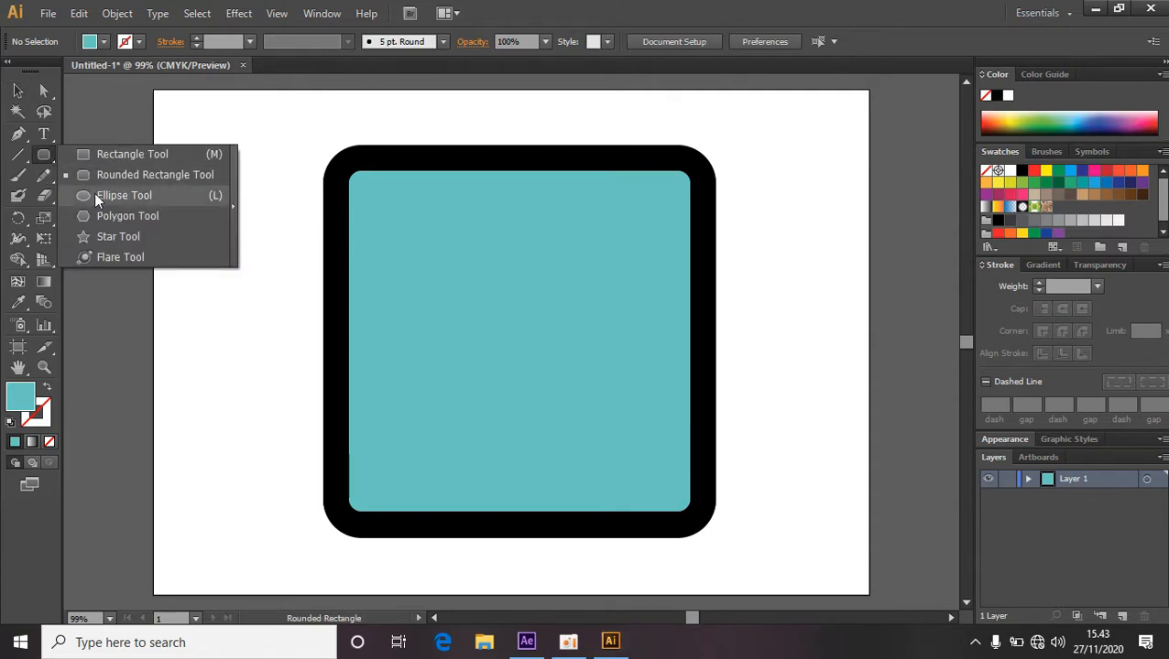
click(122, 196)
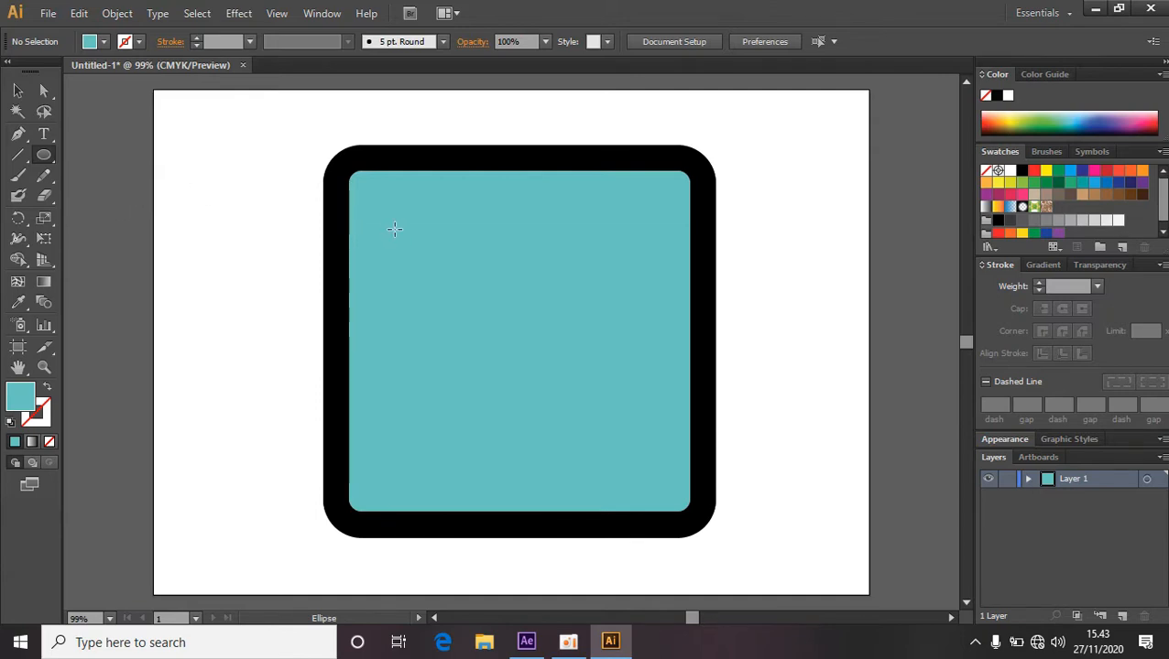
drag(394, 230, 409, 243)
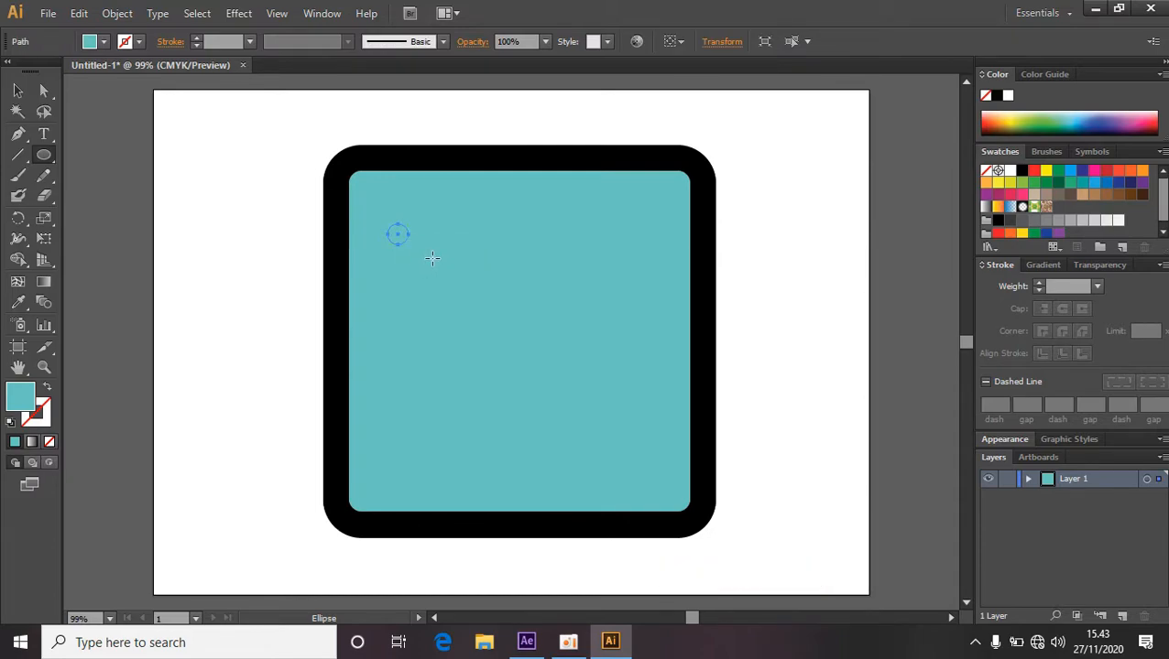
Move the small circle onto the upper-left corner of the black border.
alt+scroll(448, 271, up, 1)
alt+scroll(450, 271, up, 4)
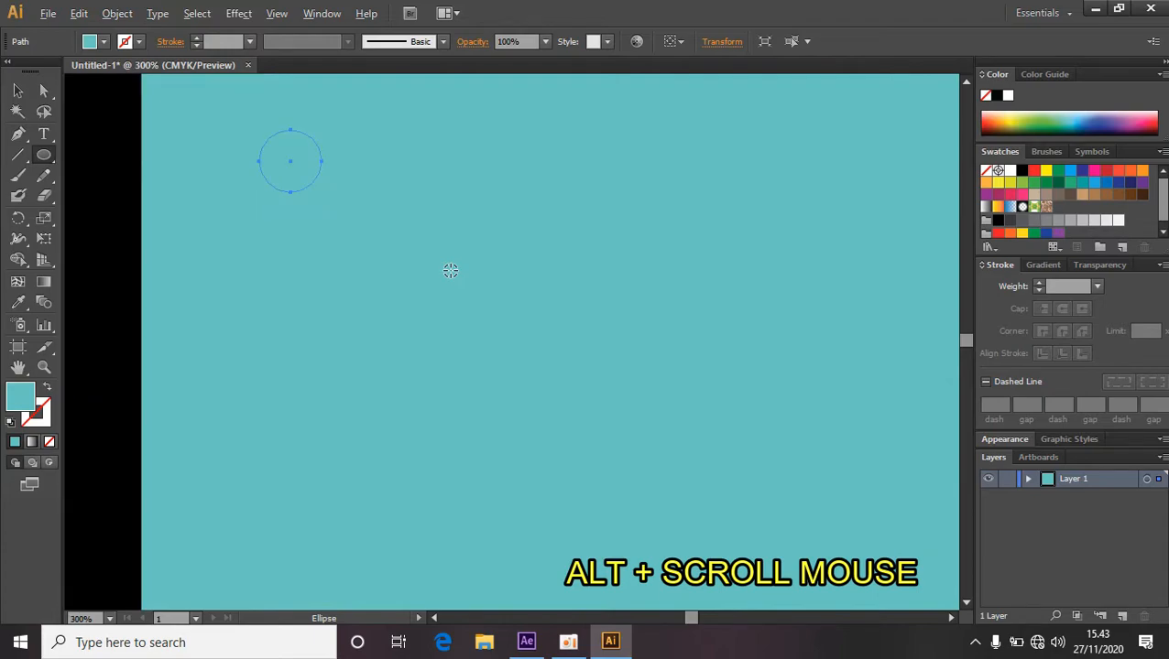
key(space)
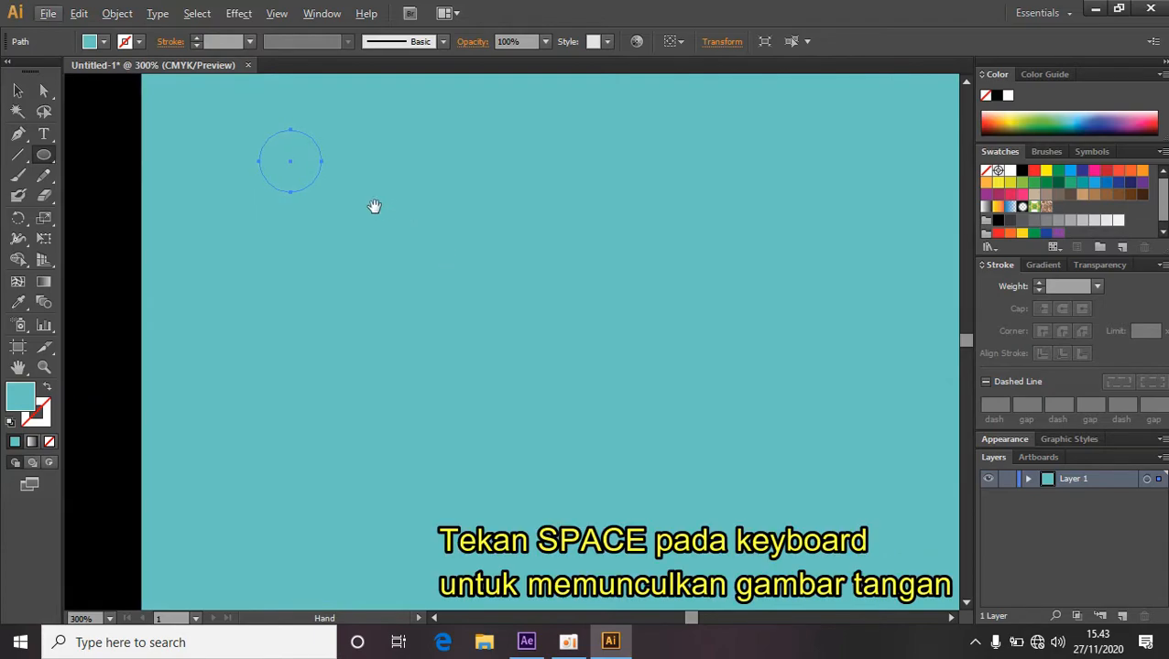
drag(373, 206, 505, 465)
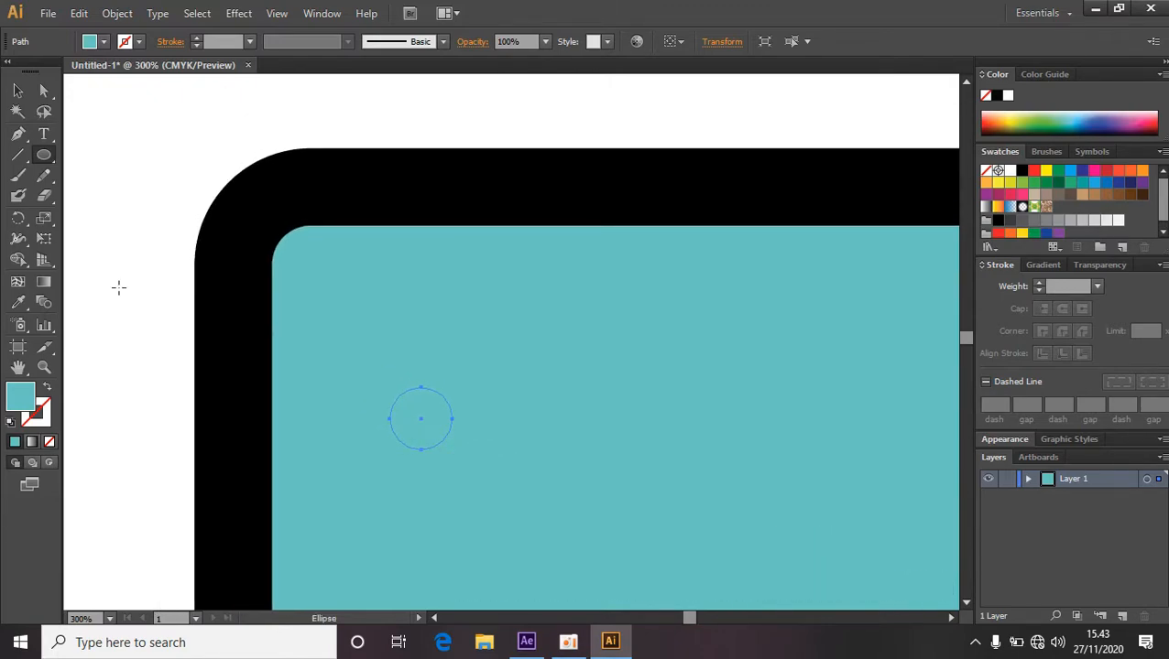
click(17, 91)
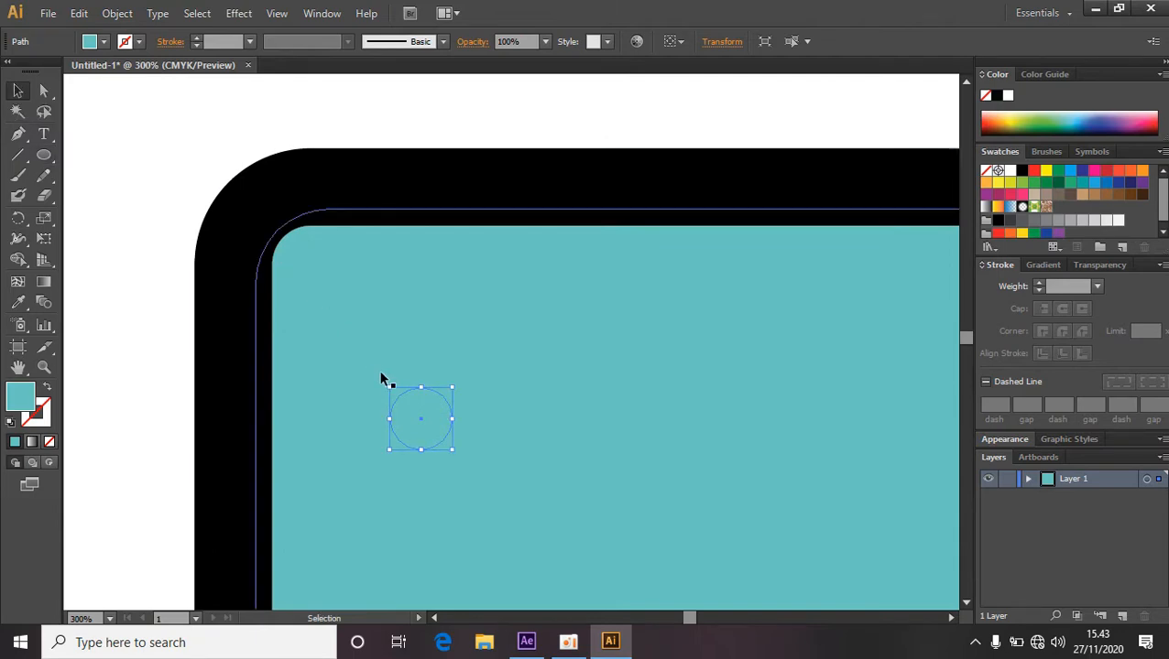
drag(424, 397, 258, 189)
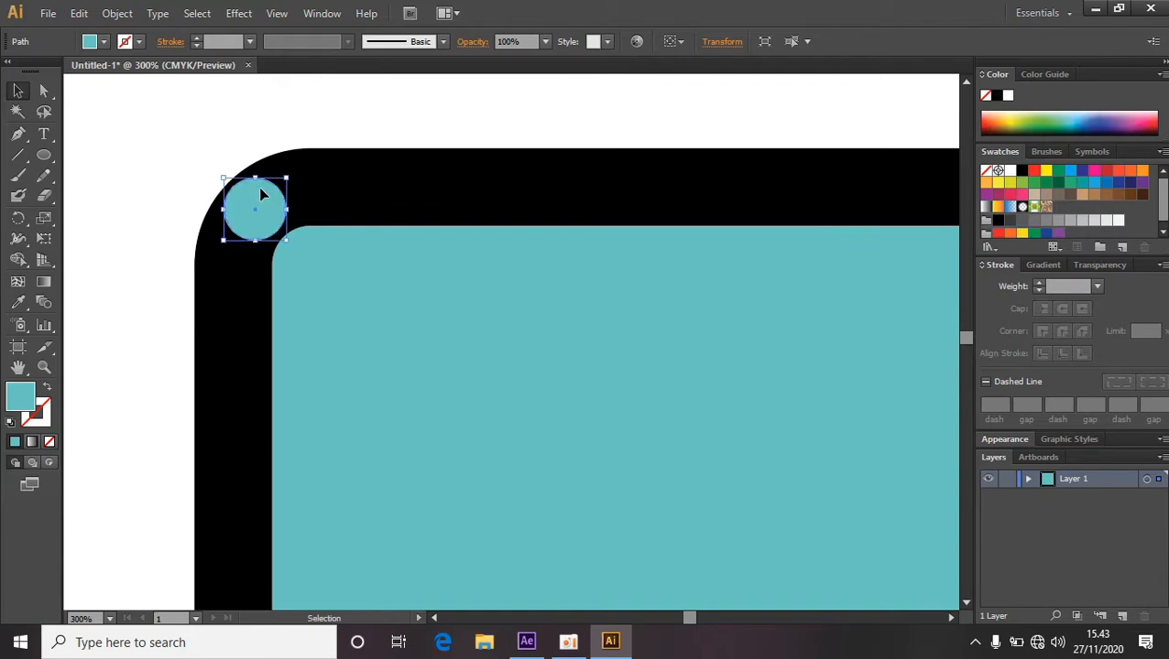
Set the small circle's fill to white in the Color Picker and deselect it.
double_click(31, 394)
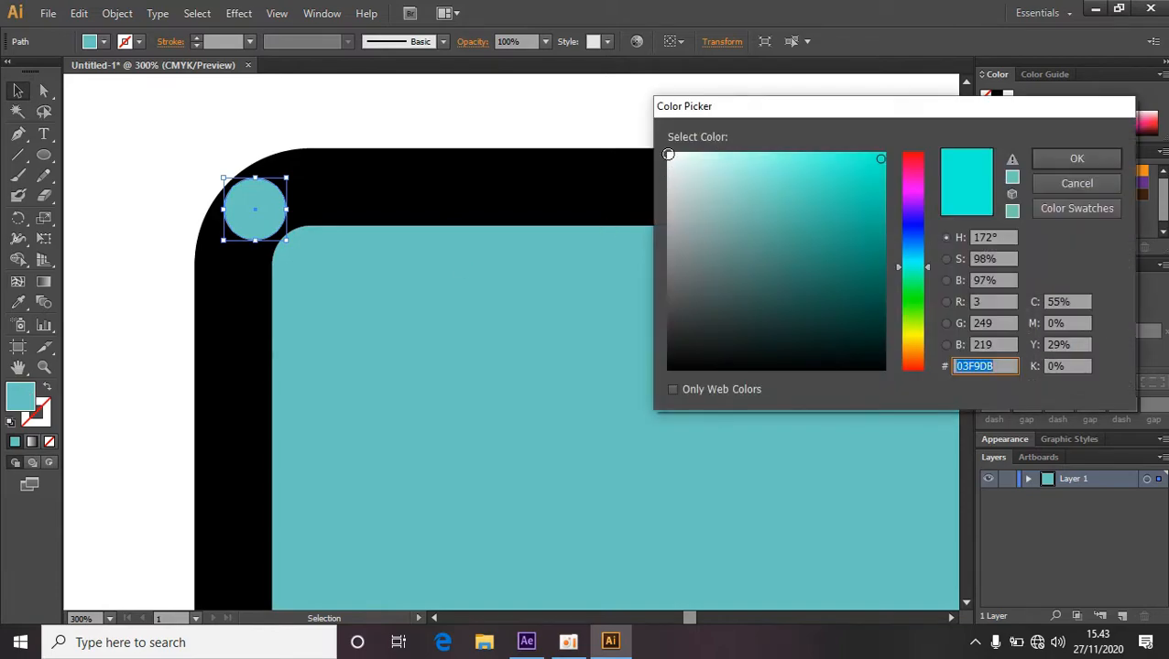
click(668, 157)
click(1109, 159)
drag(823, 348, 733, 347)
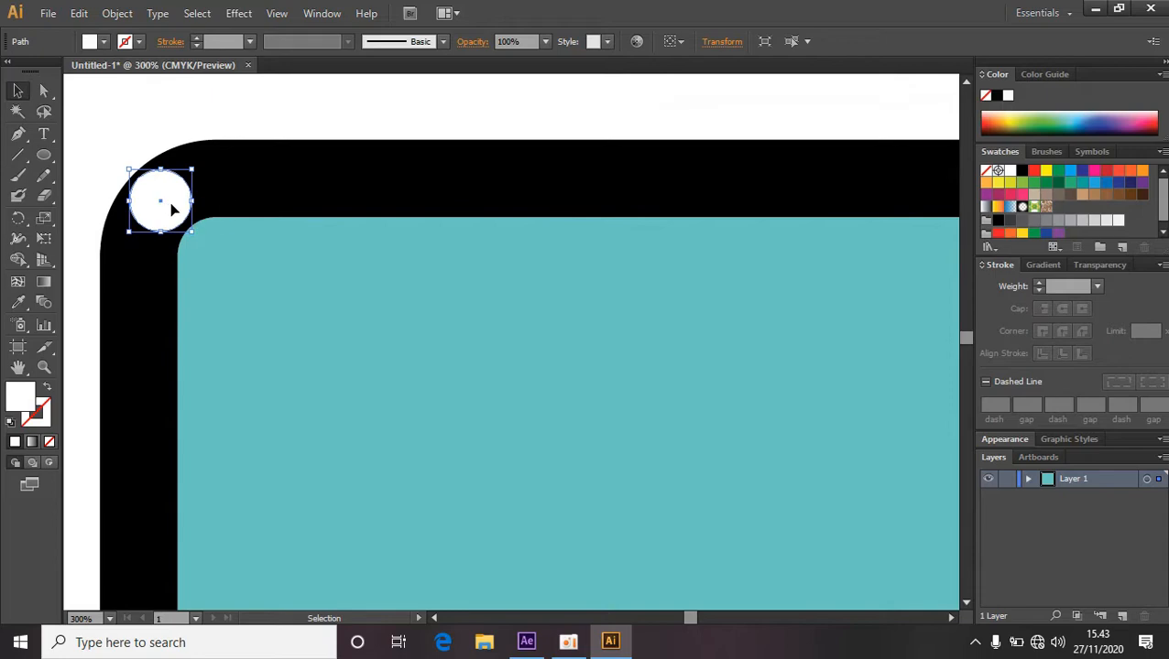
click(257, 111)
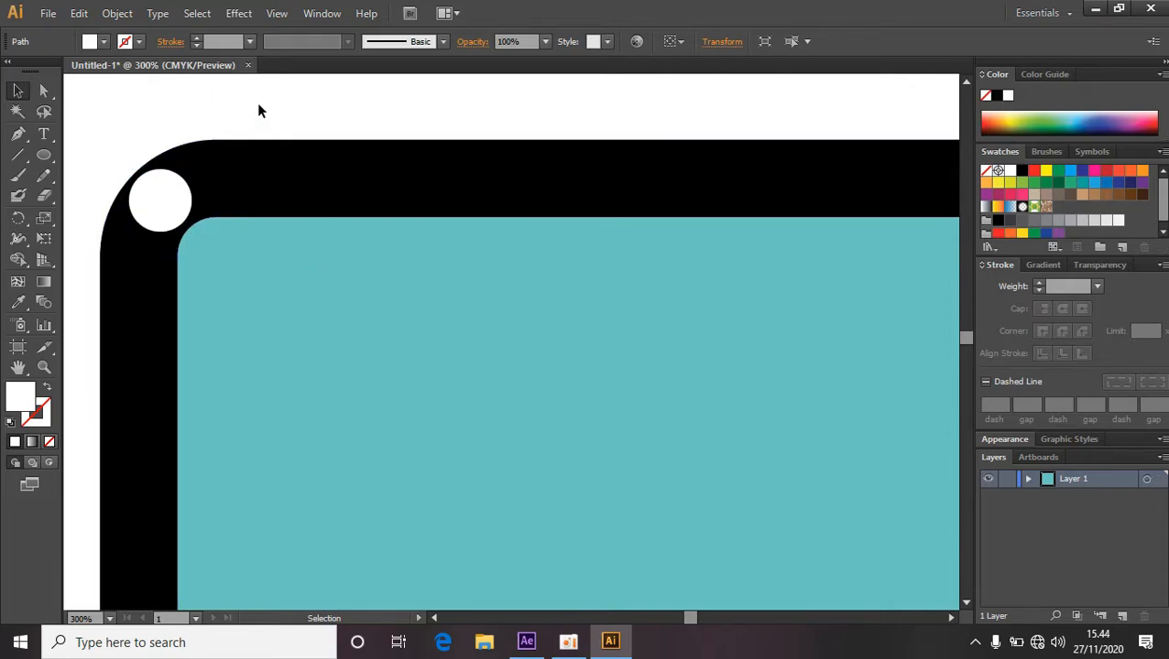
Duplicate the white circle and place the copy on the upper-right corner of the black border.
click(168, 204)
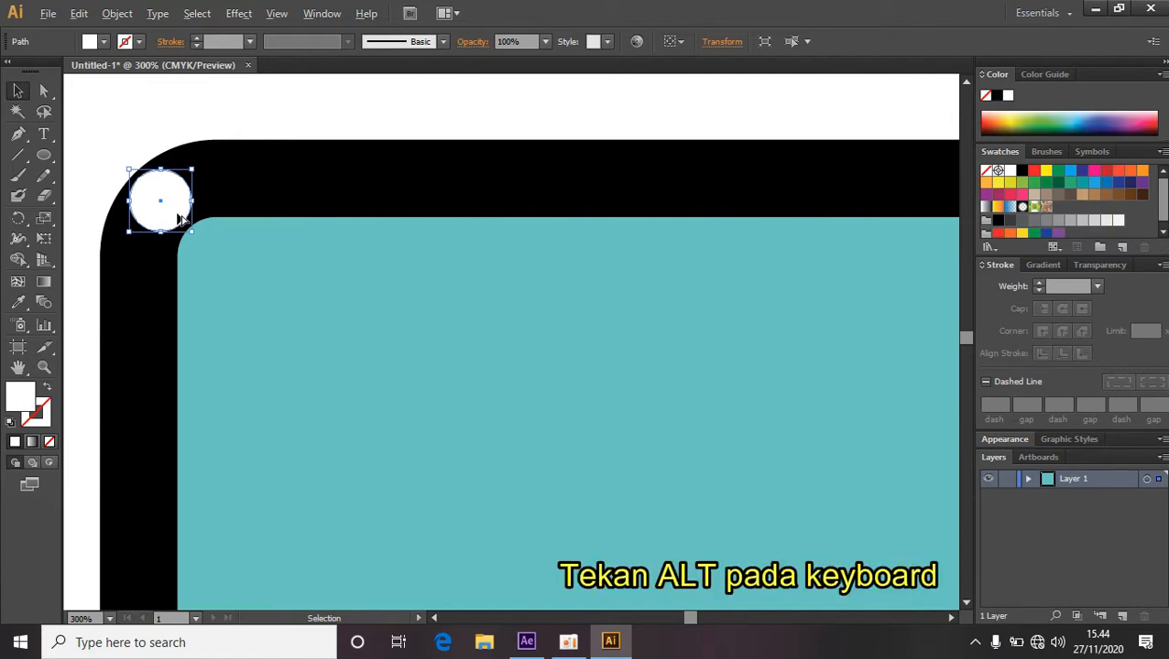
drag(177, 214, 748, 220)
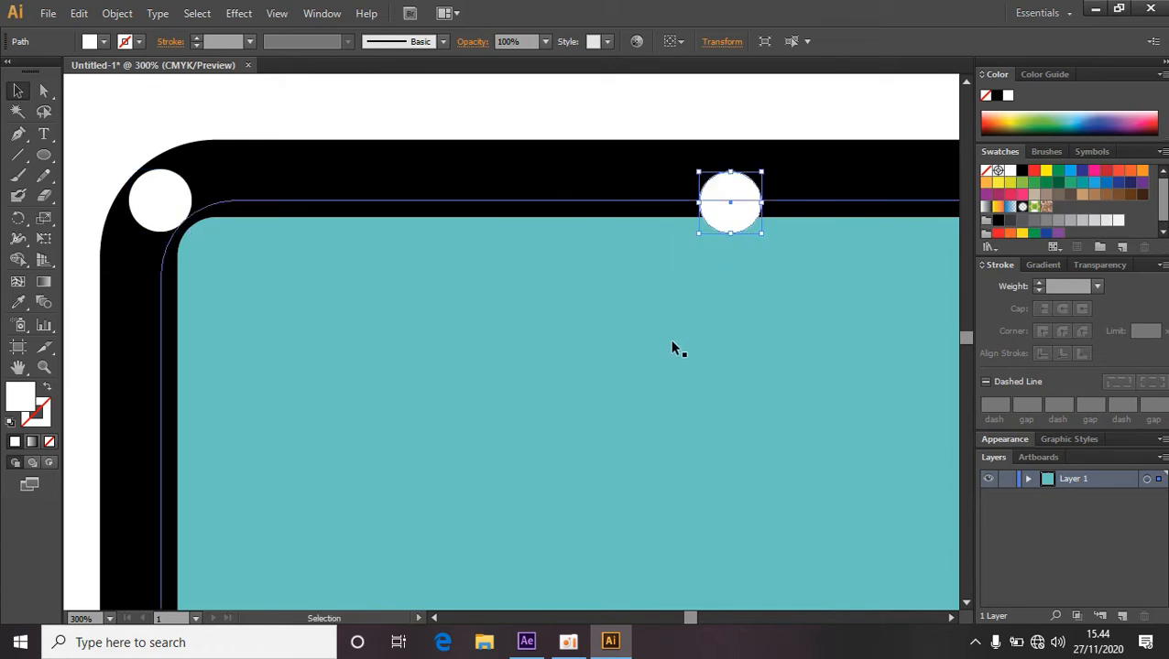
scroll(613, 353, up, 1)
scroll(613, 352, down, 2)
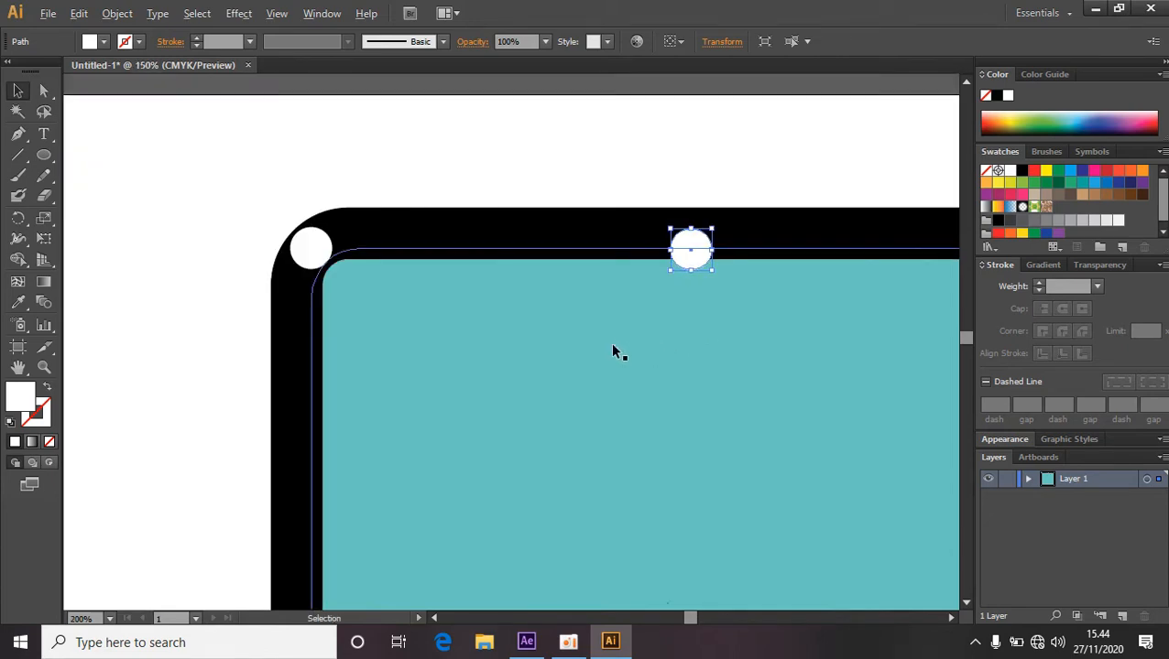
scroll(612, 352, down, 1)
drag(787, 336, 615, 295)
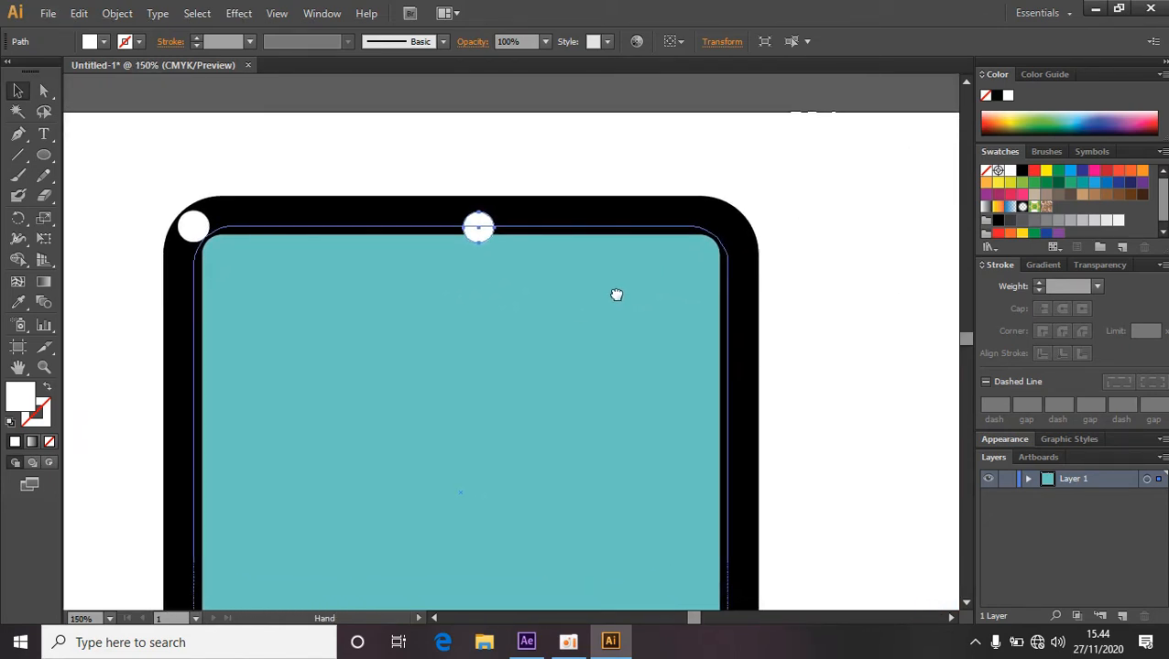
drag(483, 228, 730, 229)
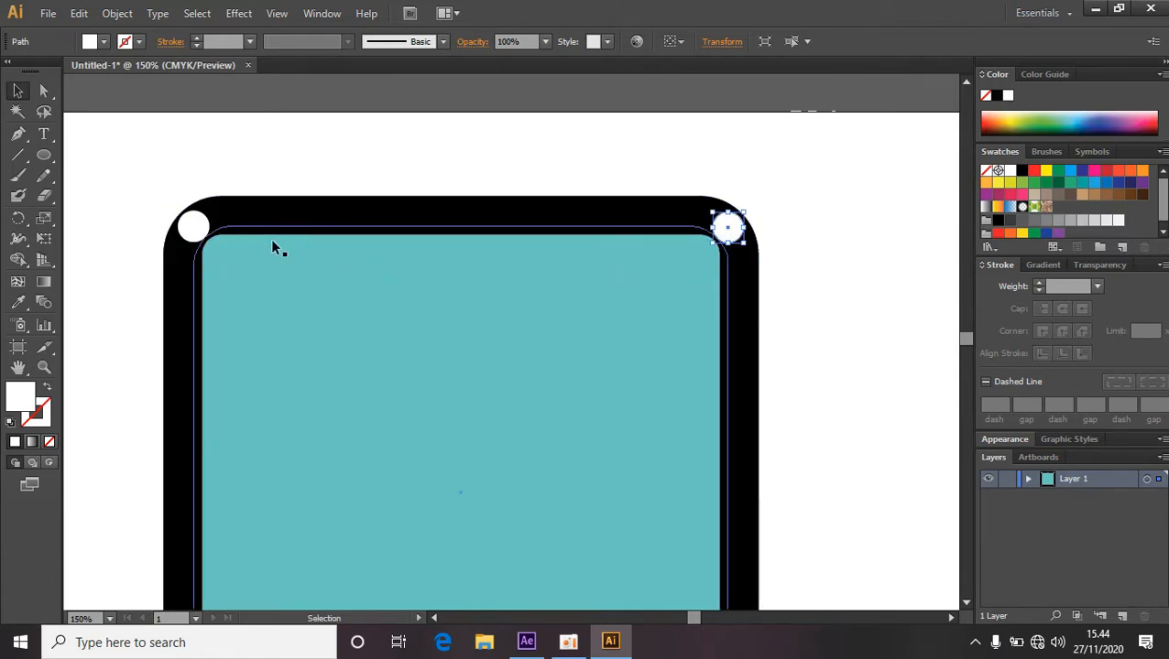
Select both top circles and duplicate them down onto the lower corners of the black border, then deselect.
click(192, 226)
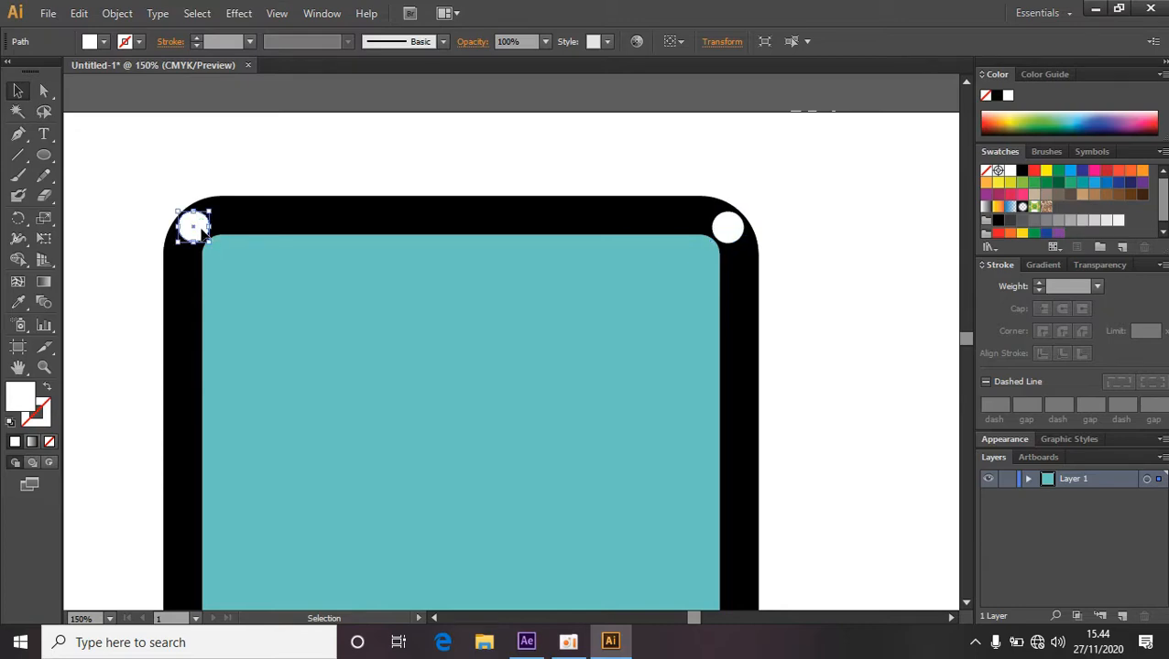
shift+click(733, 237)
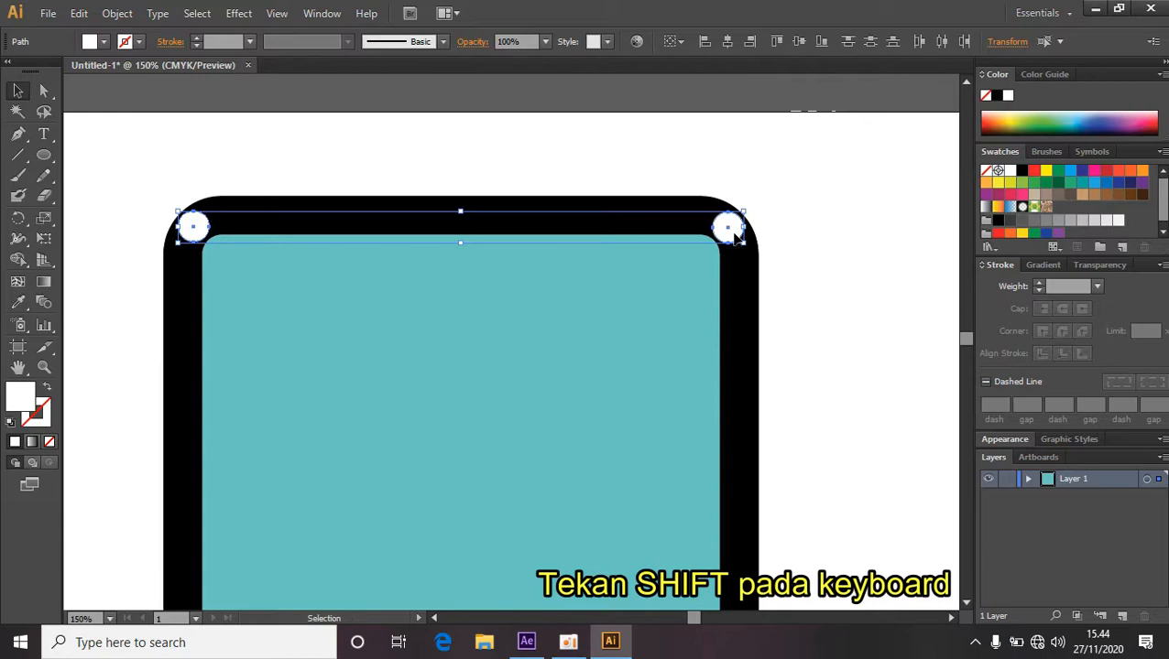
scroll(733, 237, down, 2)
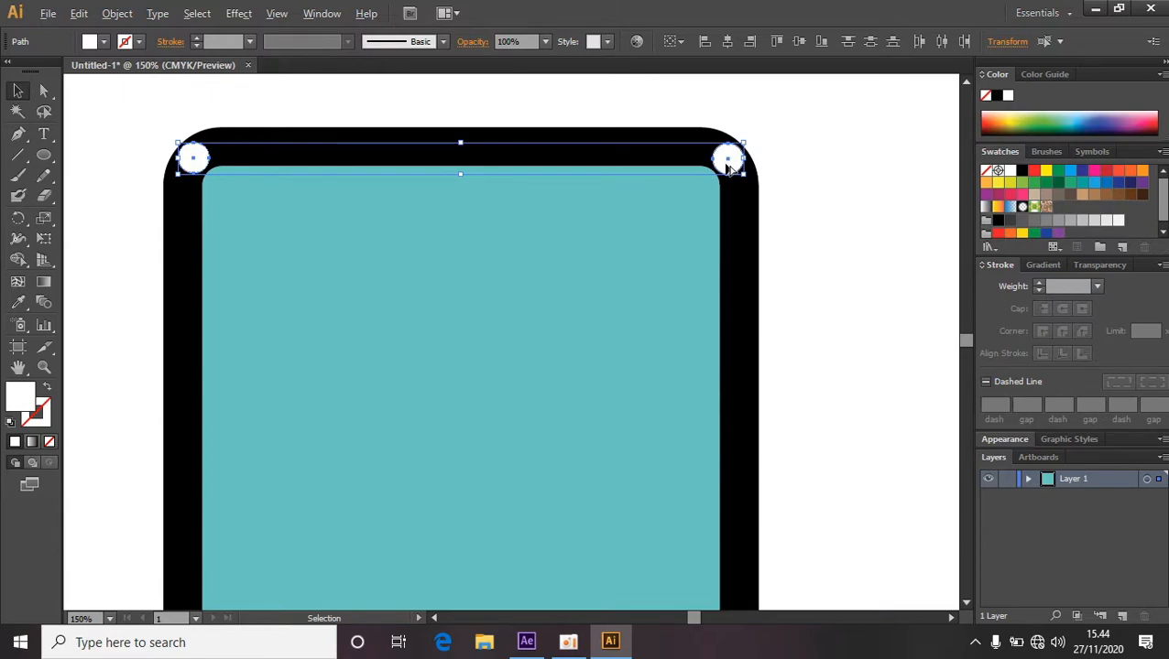
drag(727, 167, 730, 515)
scroll(657, 367, down, 3)
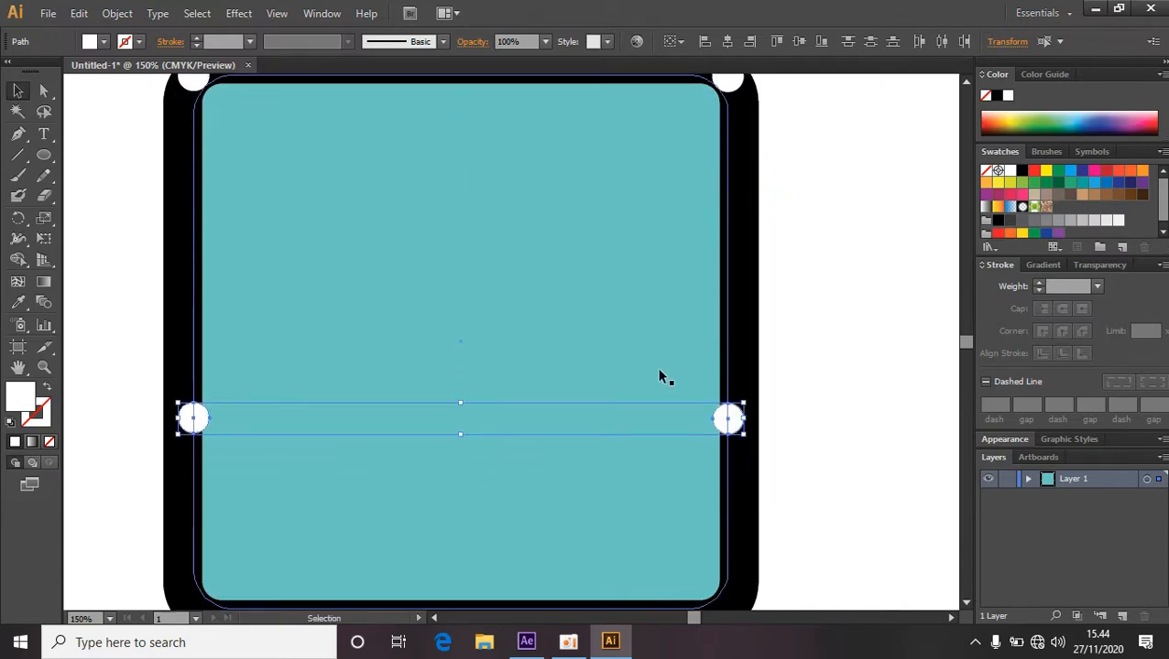
drag(730, 337, 739, 541)
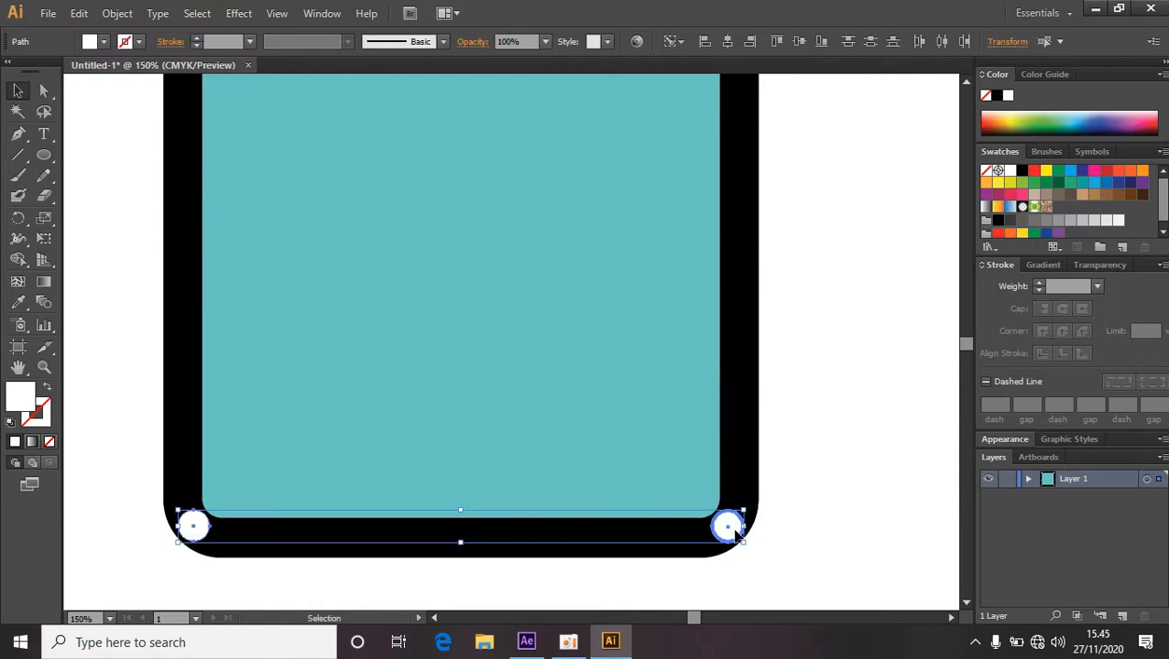
click(794, 452)
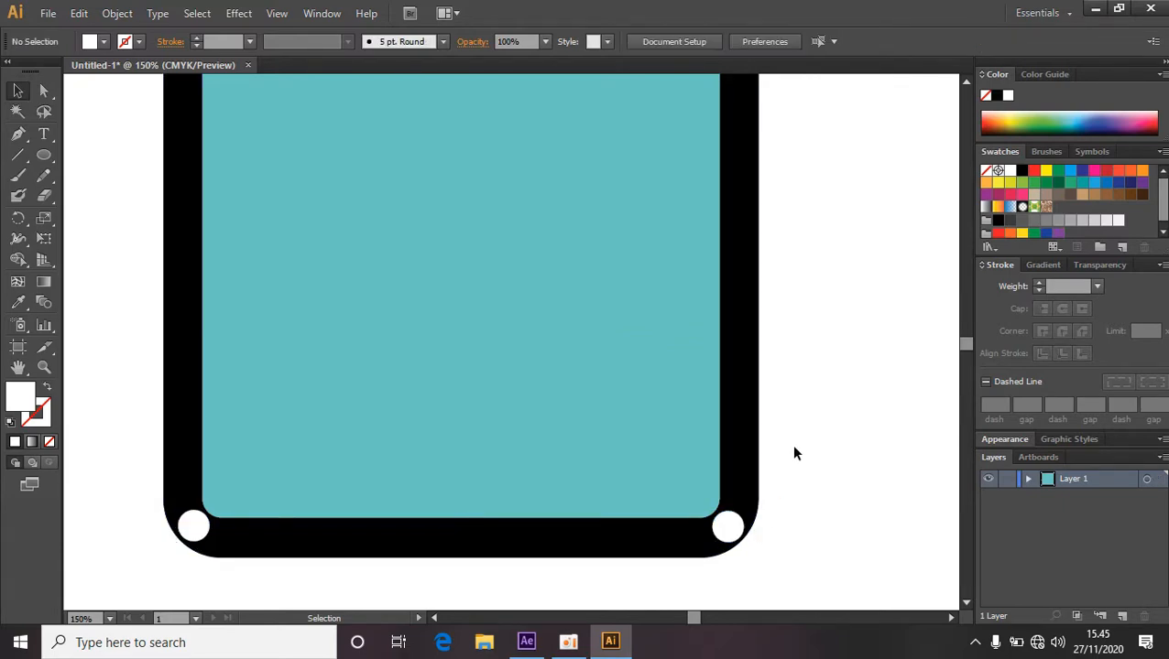
scroll(772, 422, up, 3)
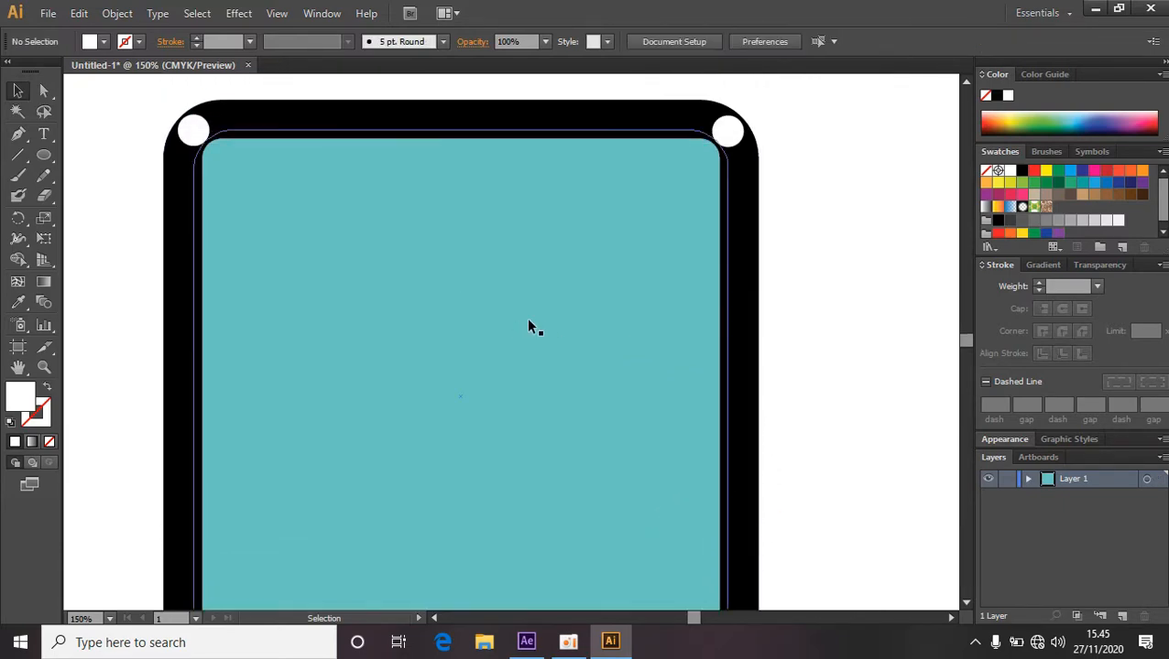
key(ctrl+minus)
key(space)
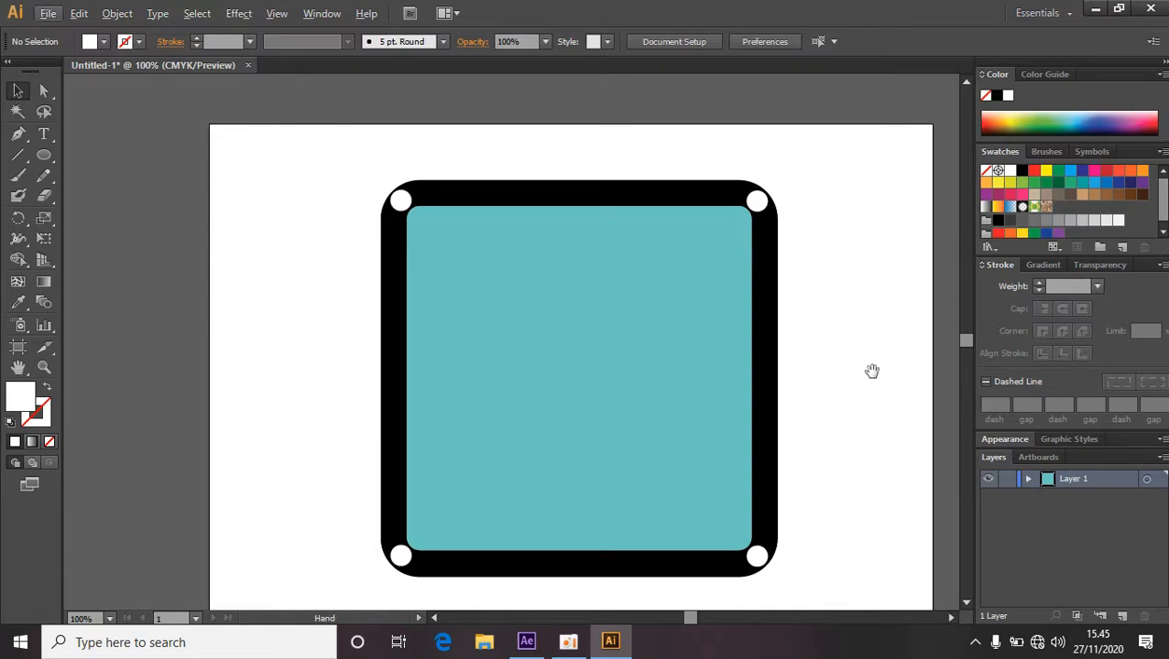
drag(874, 373, 834, 339)
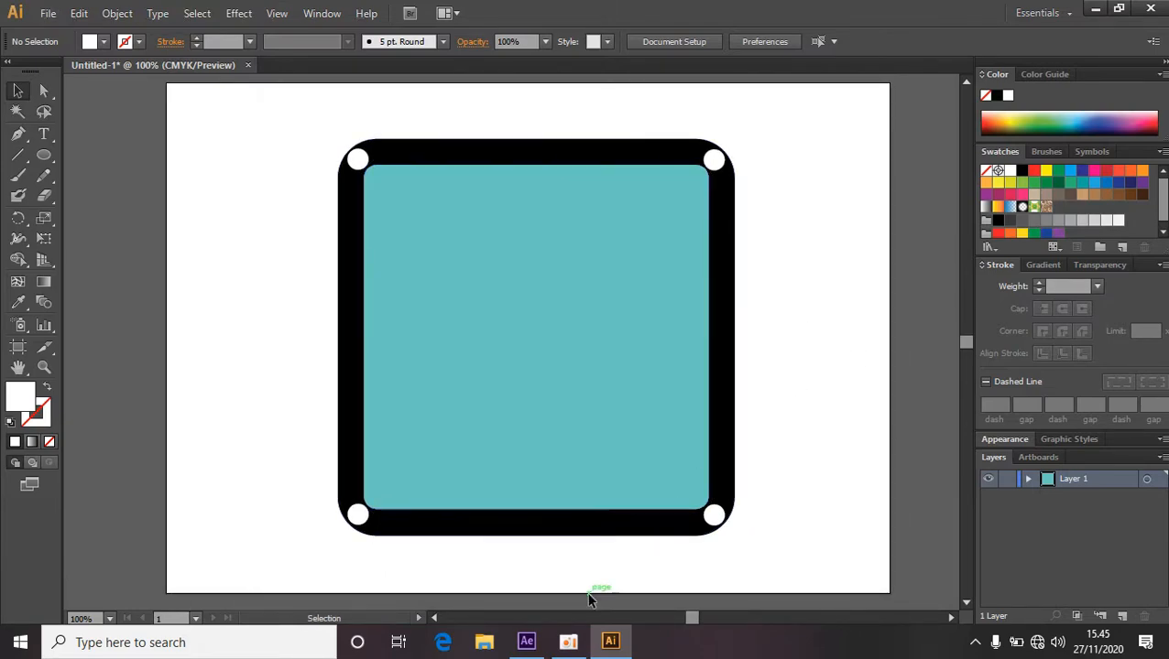
Switch to After Effects and create a new composition named latihan with the HDTV 1080 29.97 preset.
click(530, 642)
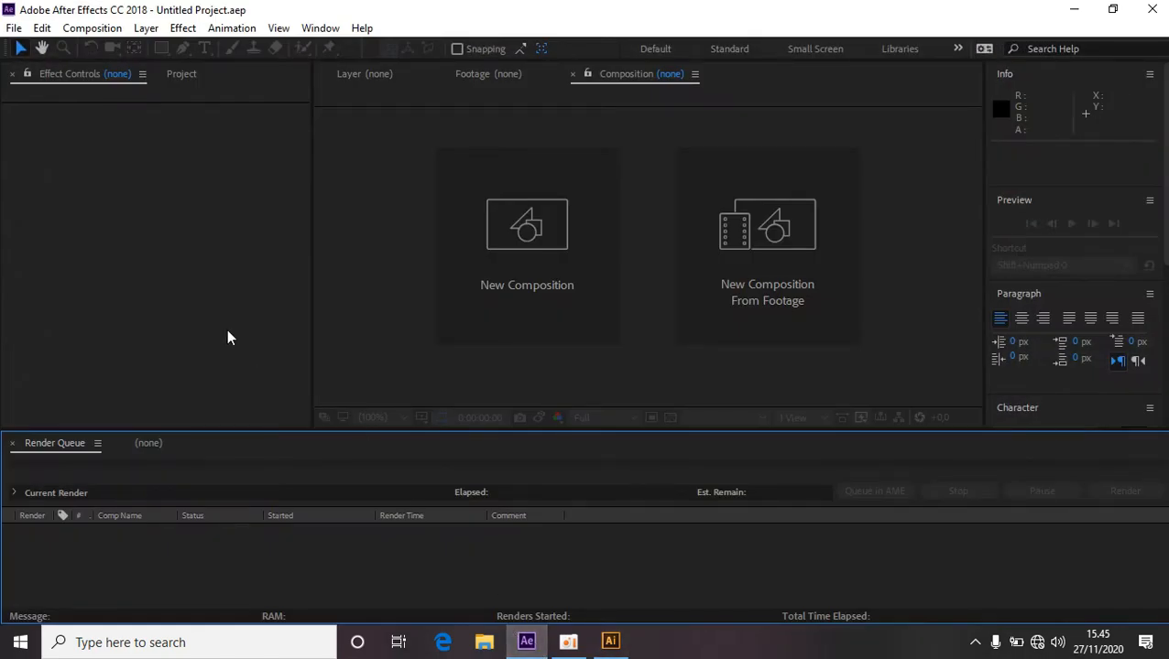
click(92, 30)
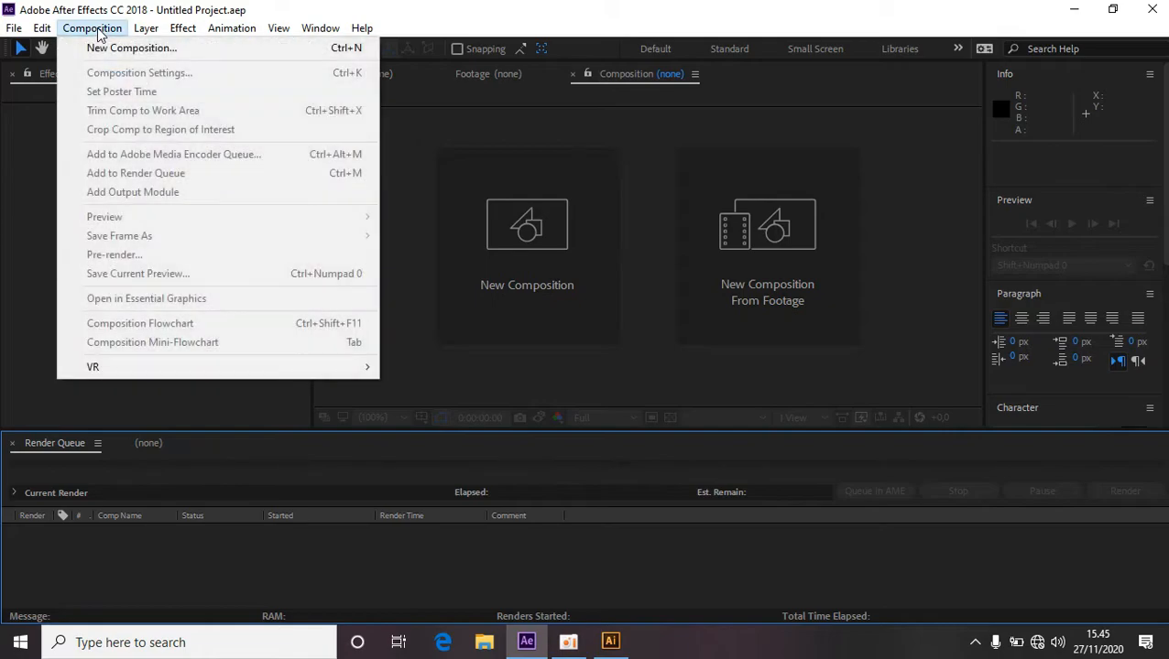
click(108, 49)
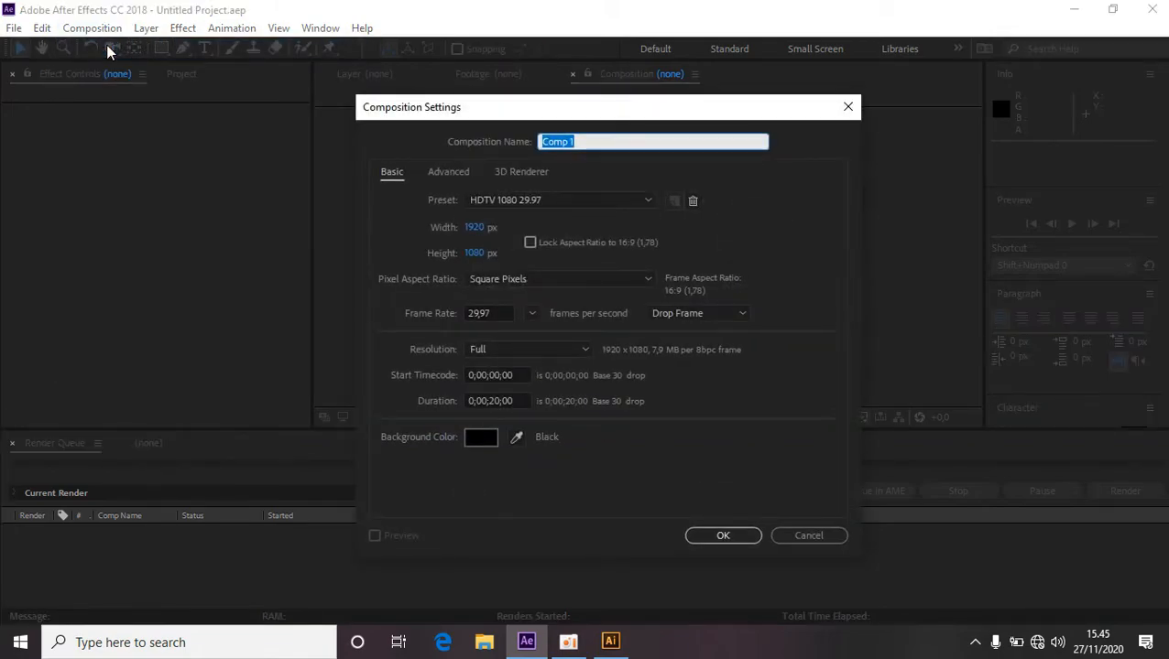
key(BackSpace)
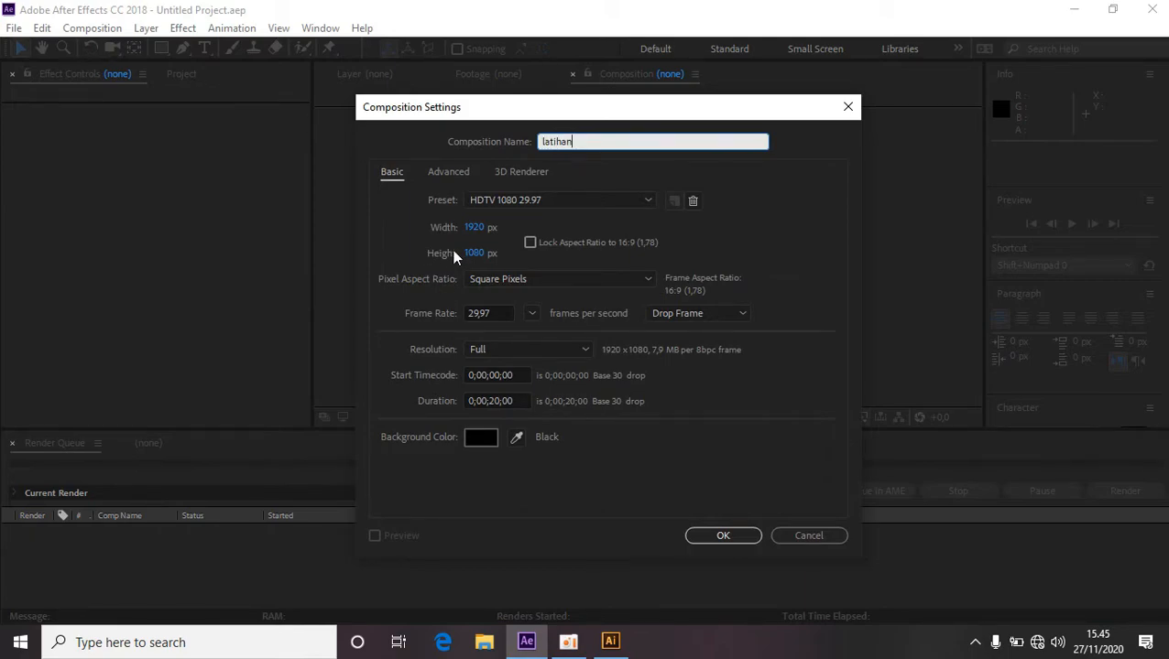
click(549, 209)
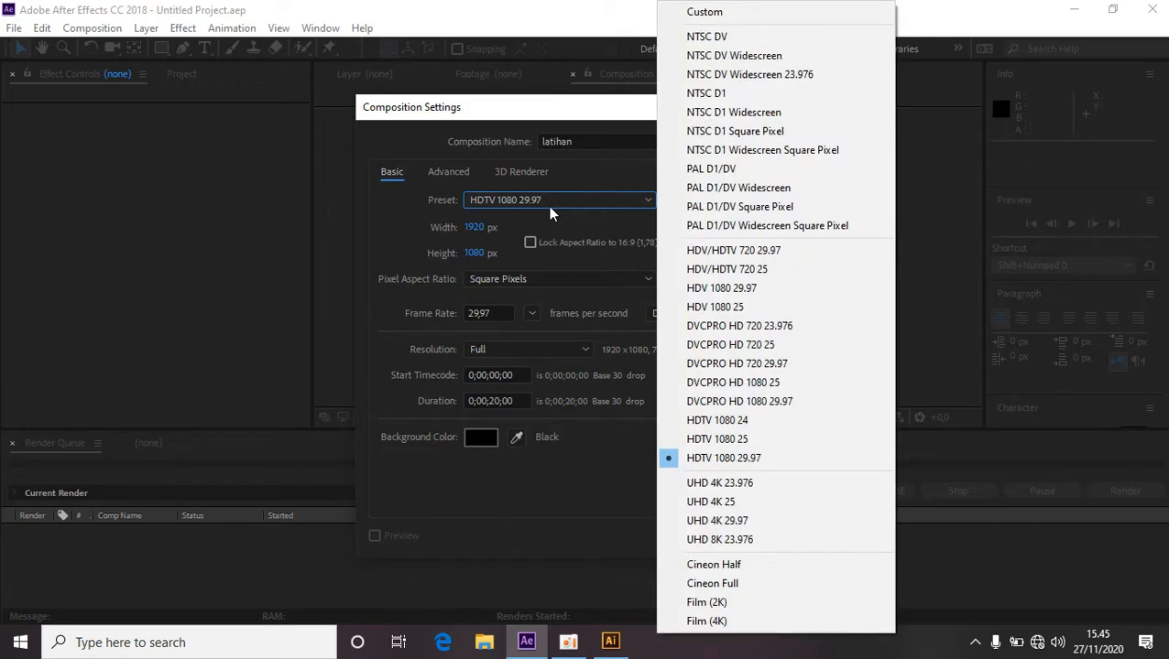
click(755, 462)
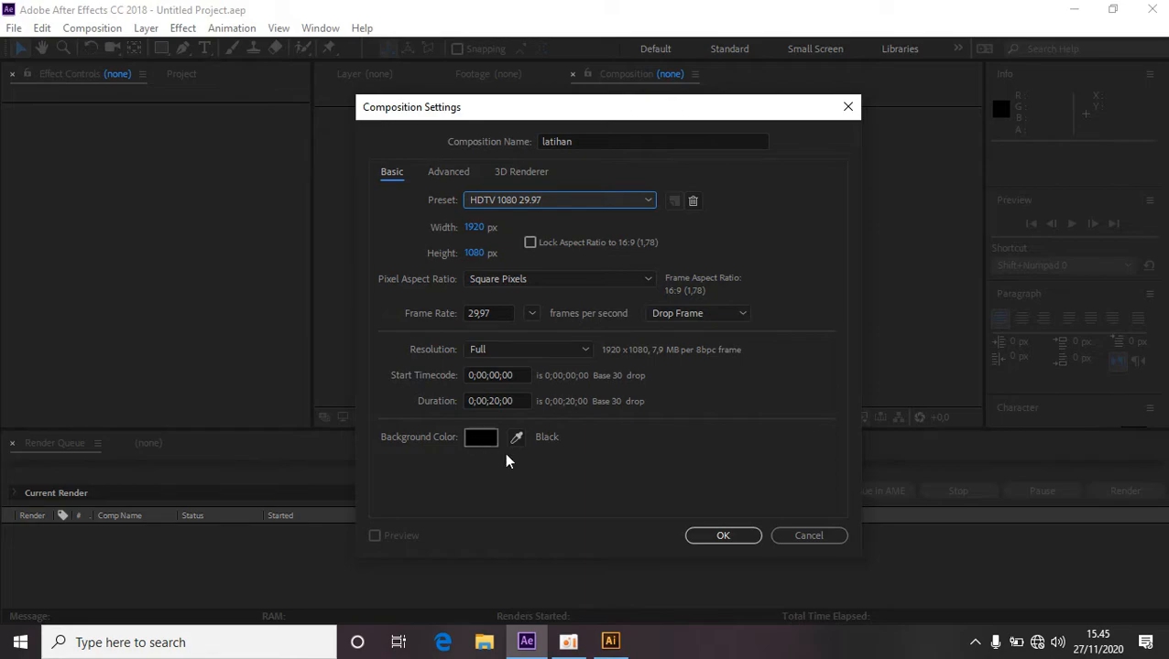
click(712, 535)
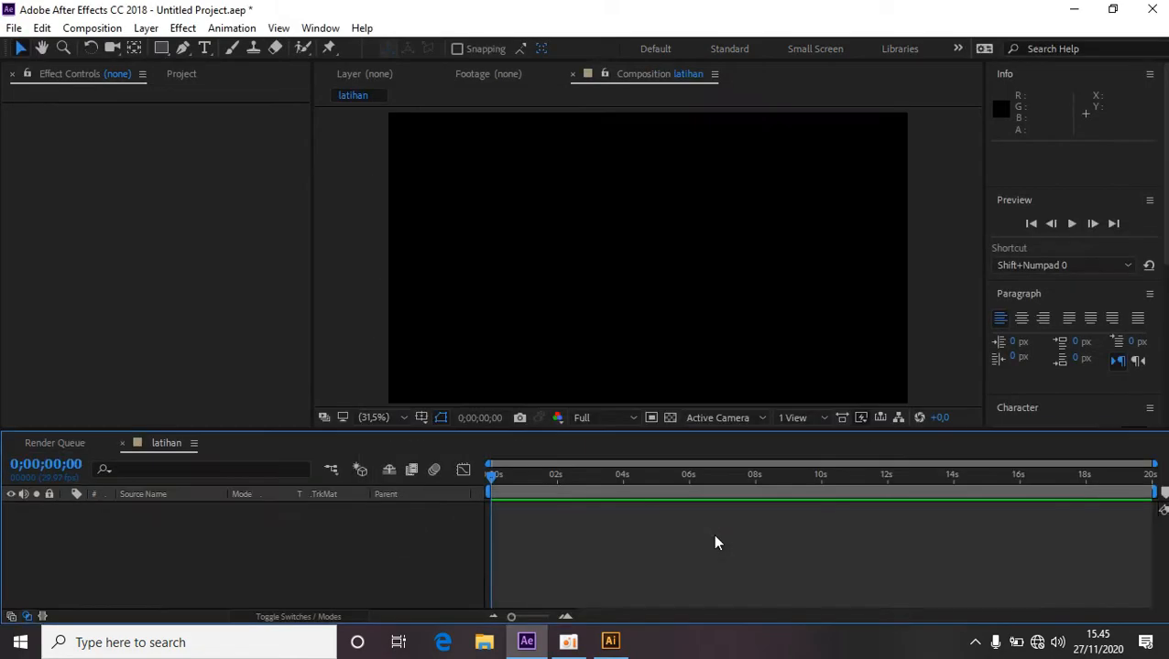
Add a new solid layer named Background1 to the latihan composition.
right_click(303, 539)
mouse_move(451, 360)
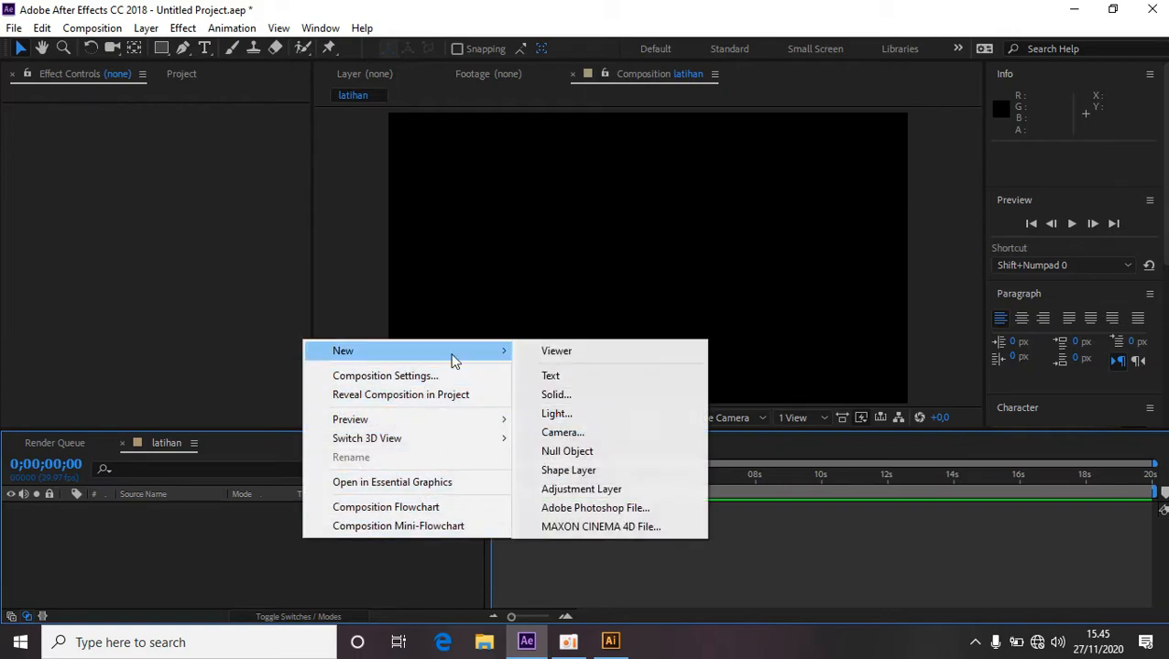
click(611, 396)
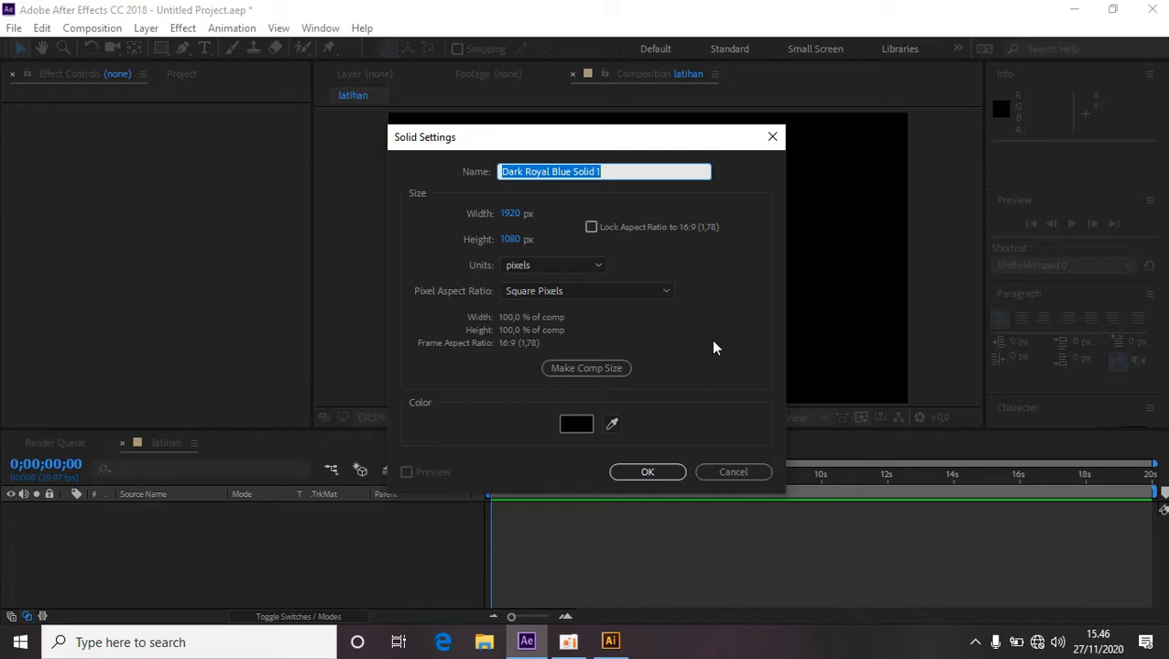
text(Background)
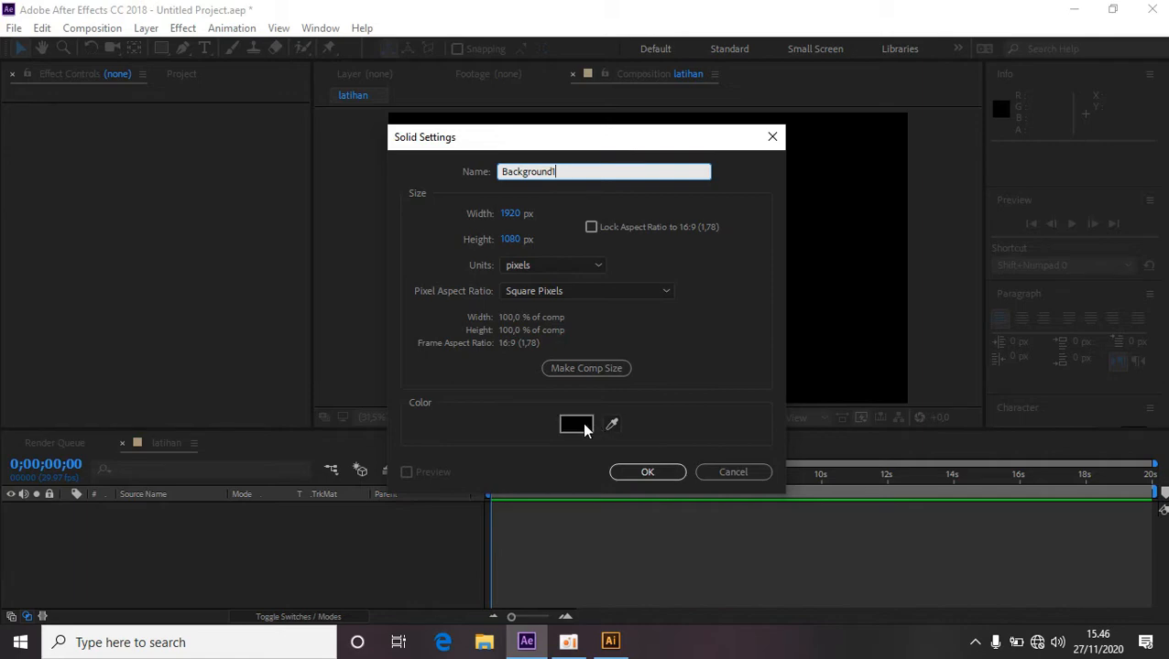
click(636, 475)
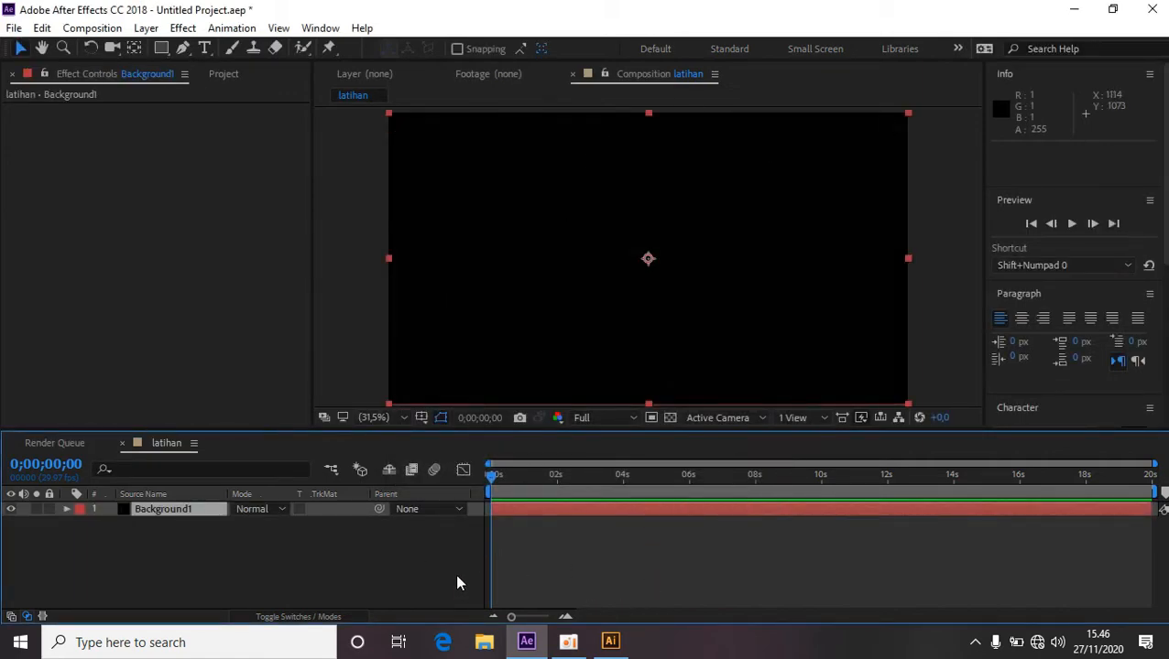
Switch back to Illustrator, select the black border together with the four white circles, and copy them.
click(611, 642)
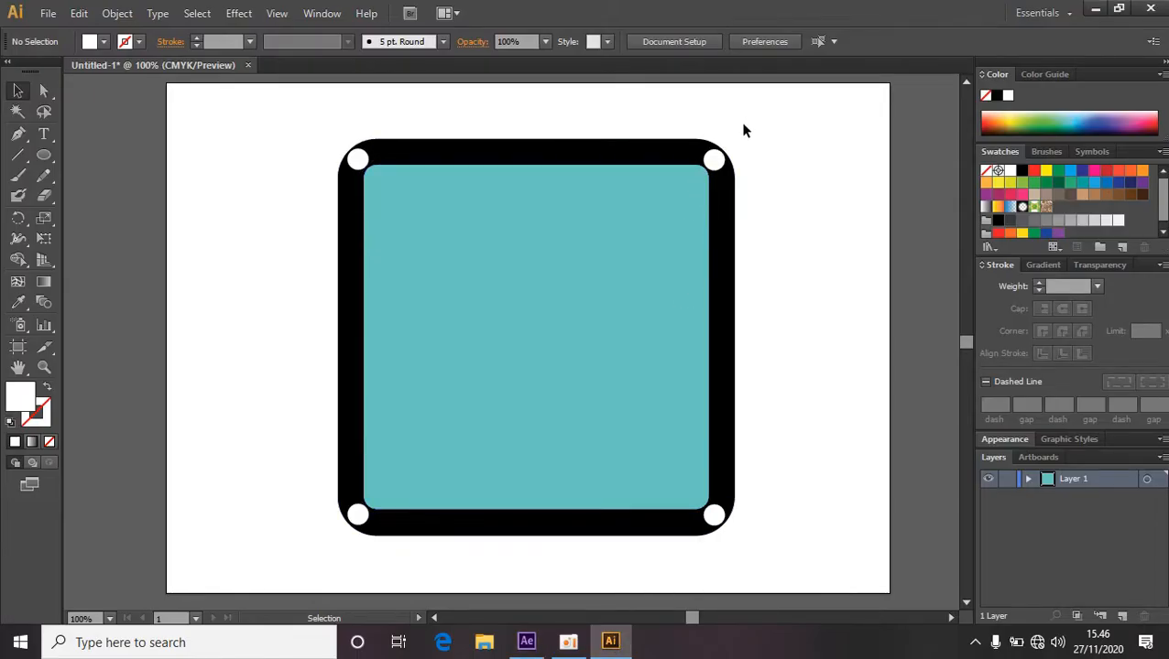
click(644, 153)
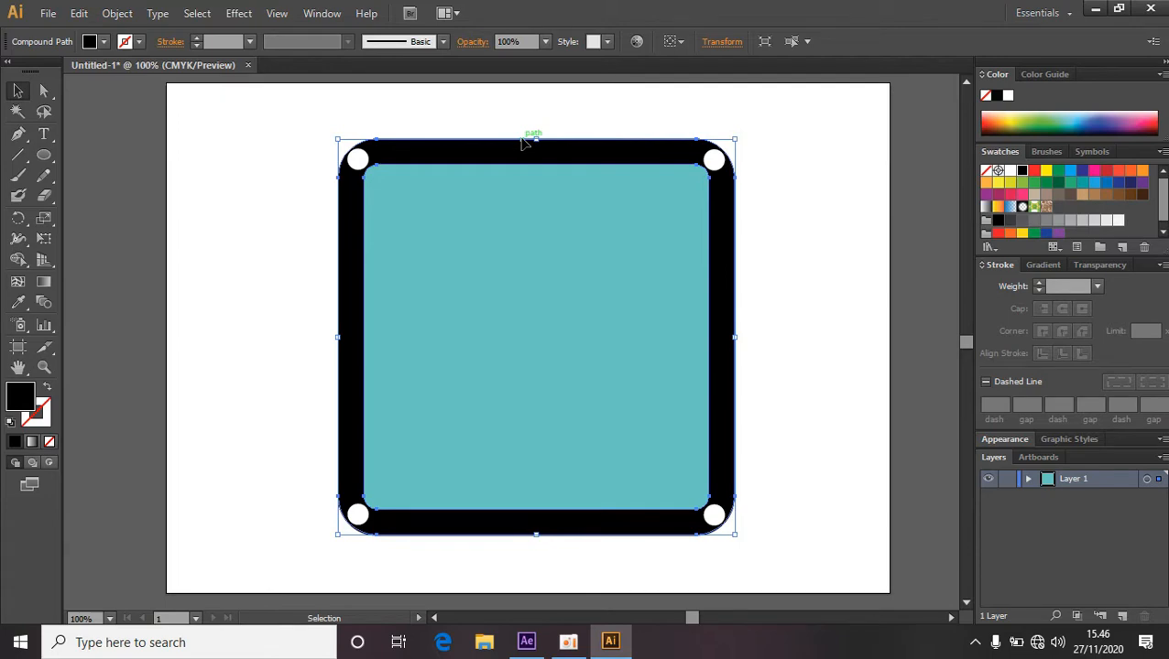
shift+click(361, 162)
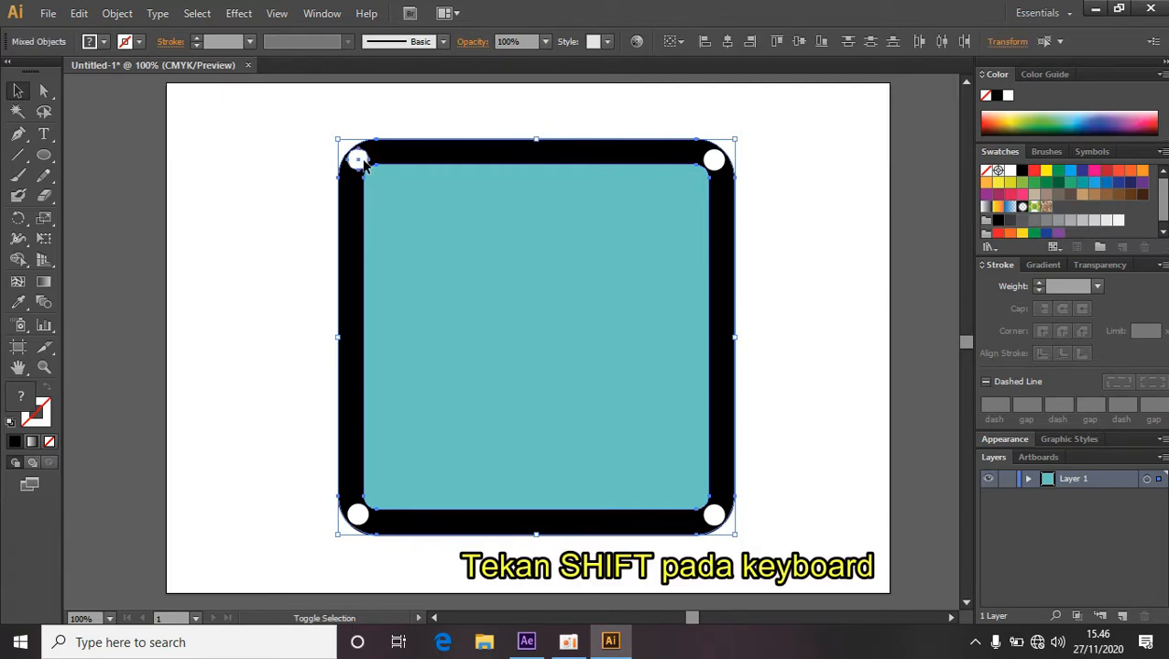
shift+click(716, 163)
shift+click(357, 515)
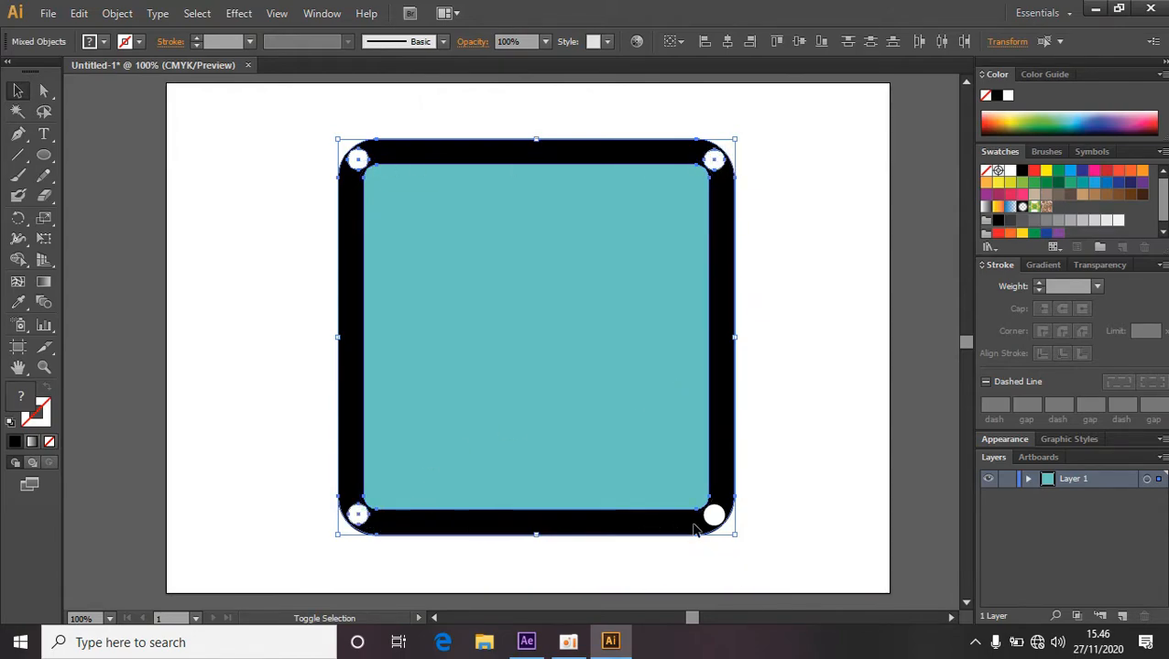
shift+click(715, 517)
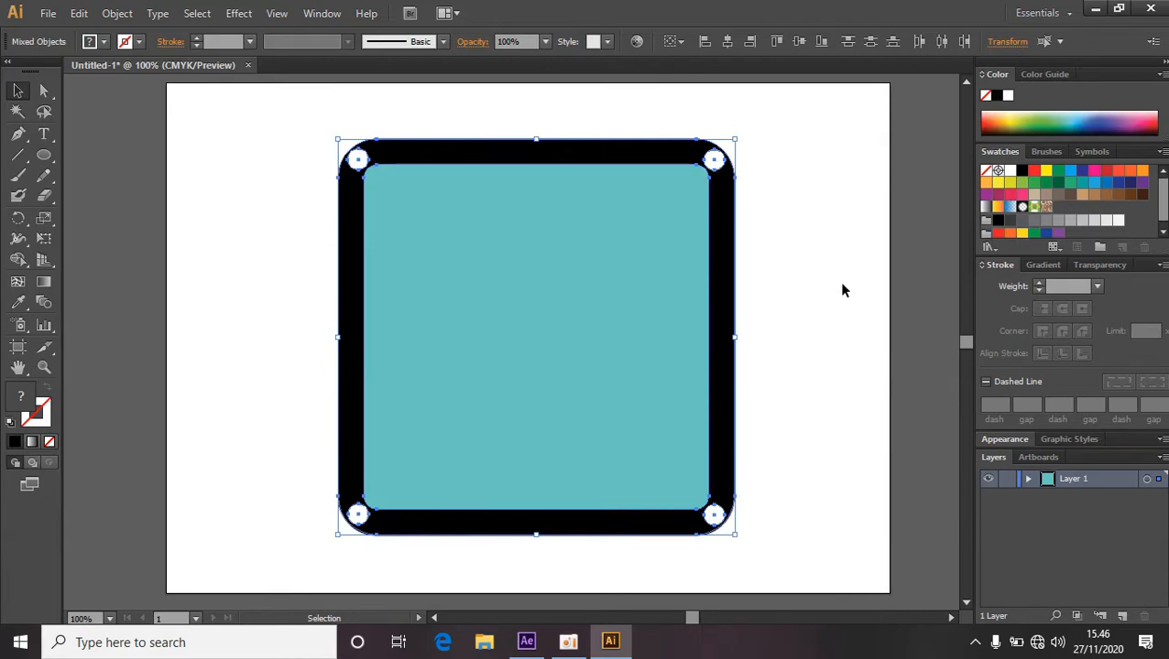
click(79, 13)
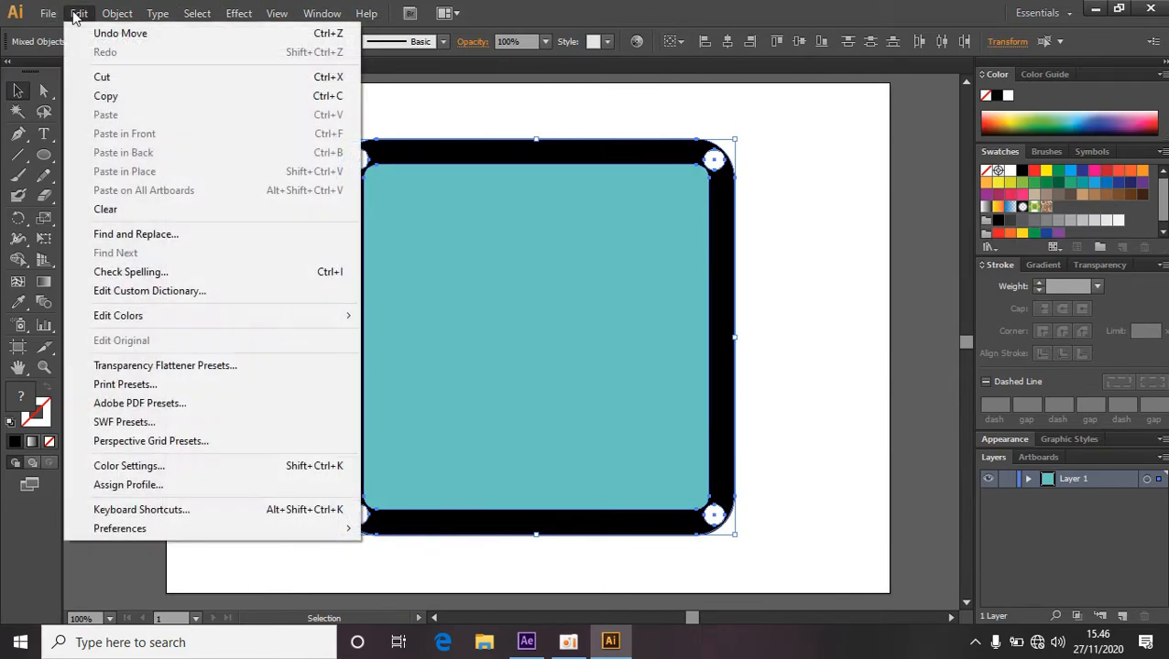
click(111, 97)
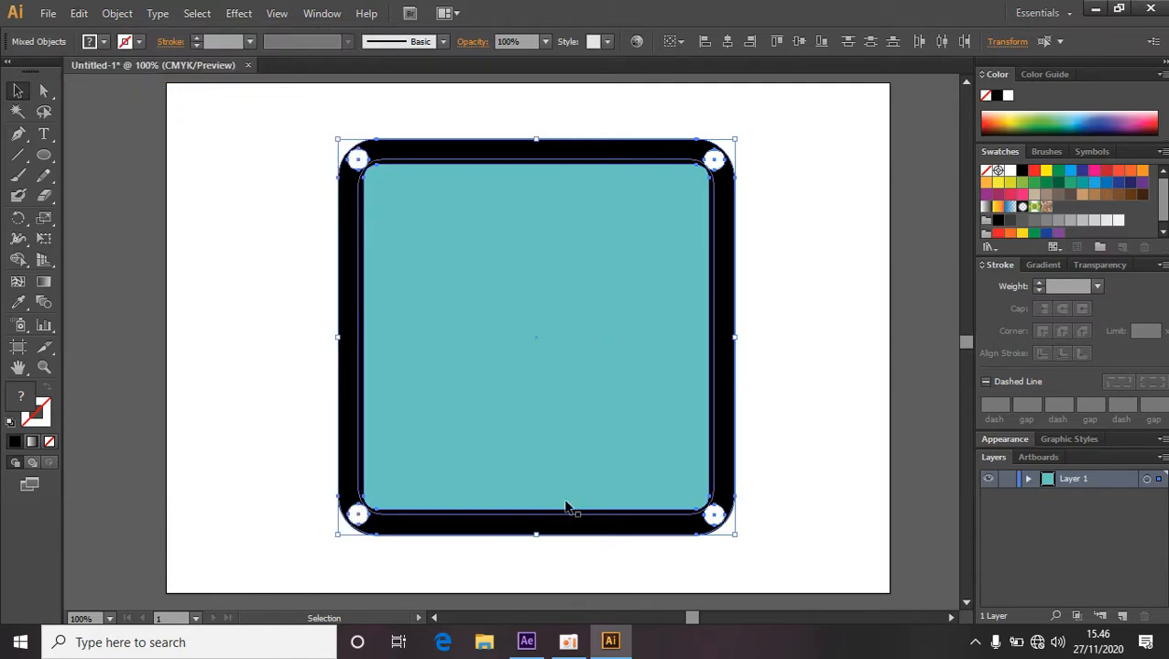
Switch to After Effects and paste the copied border and circles onto the Background1 layer, then deselect.
click(536, 646)
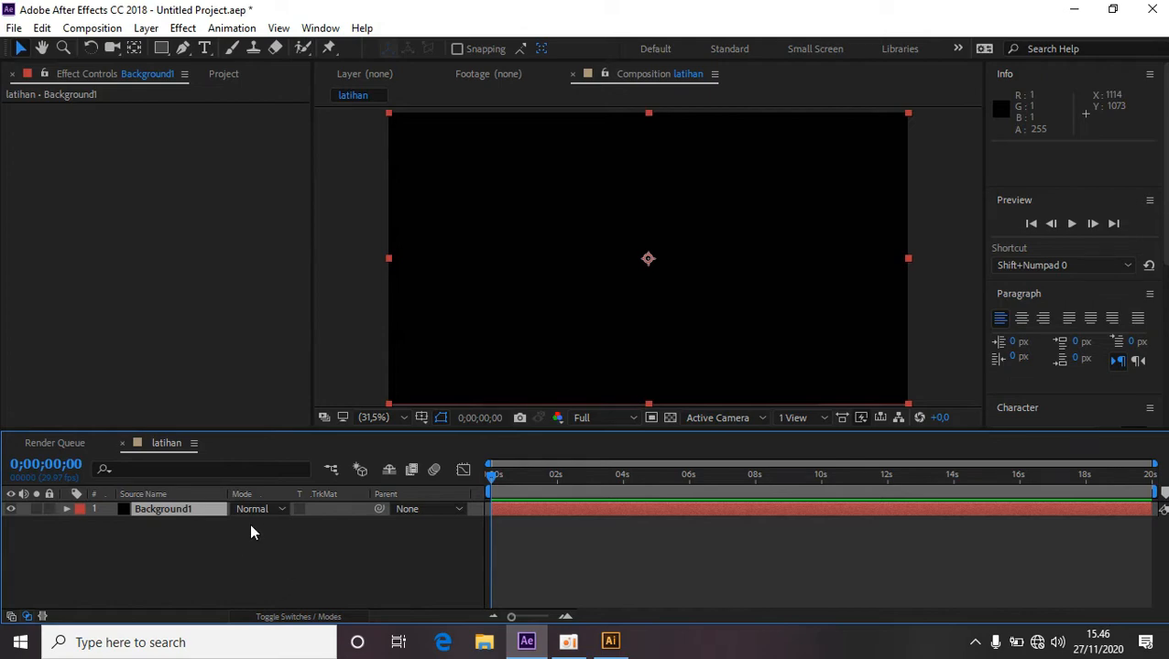
click(167, 554)
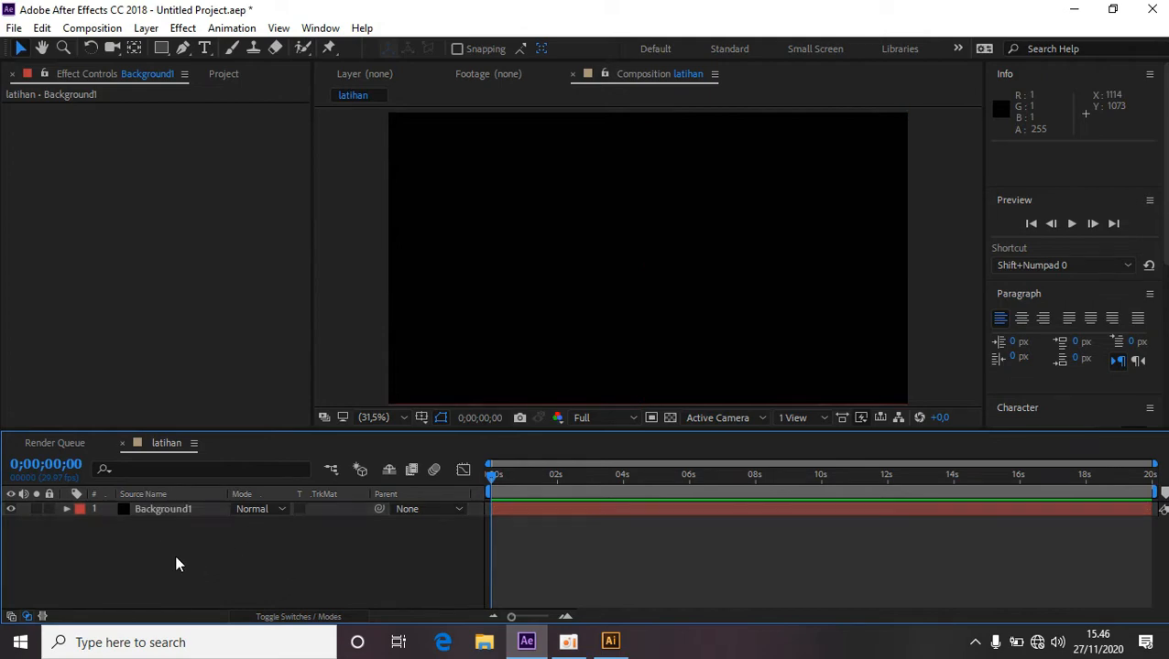
click(167, 509)
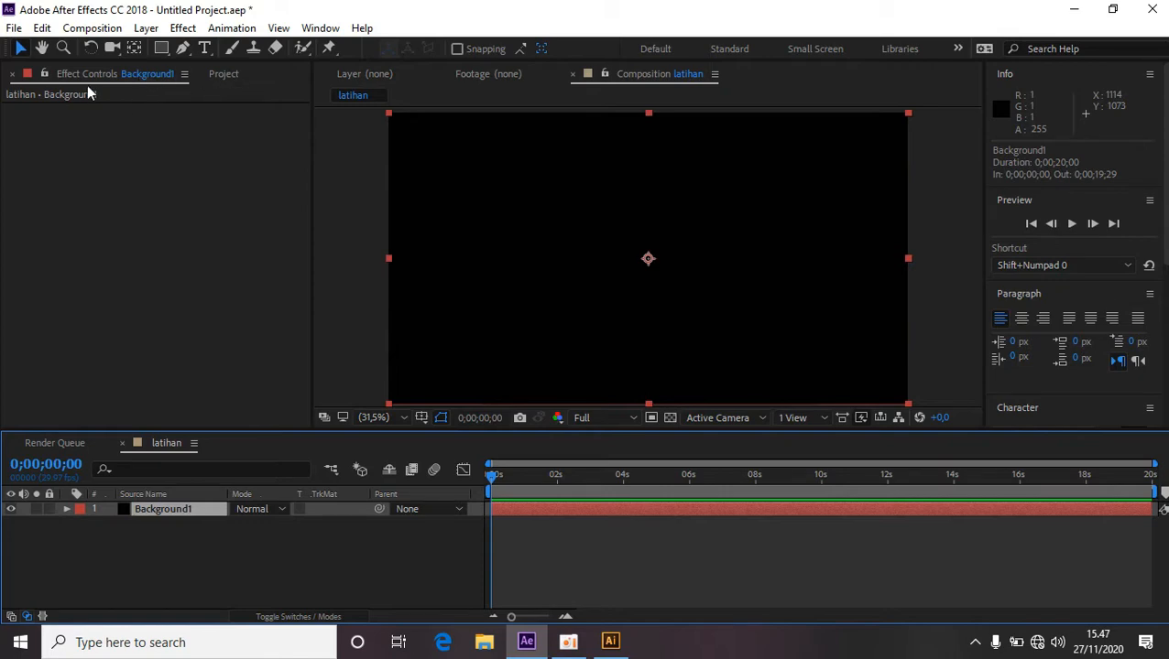
click(227, 75)
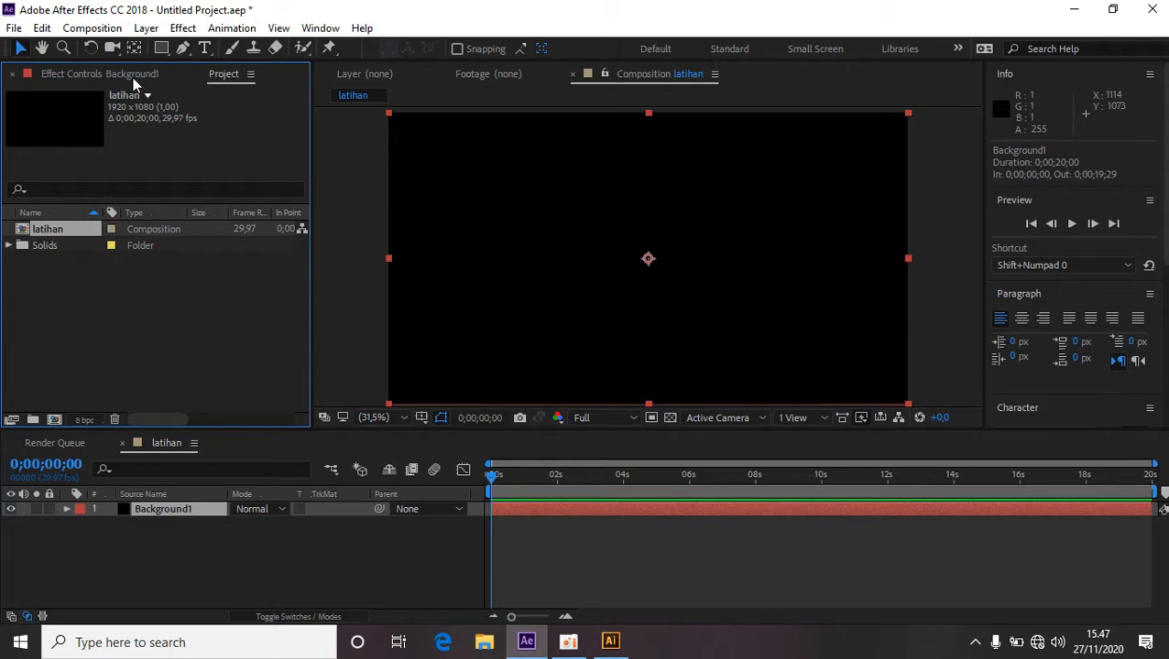
click(101, 77)
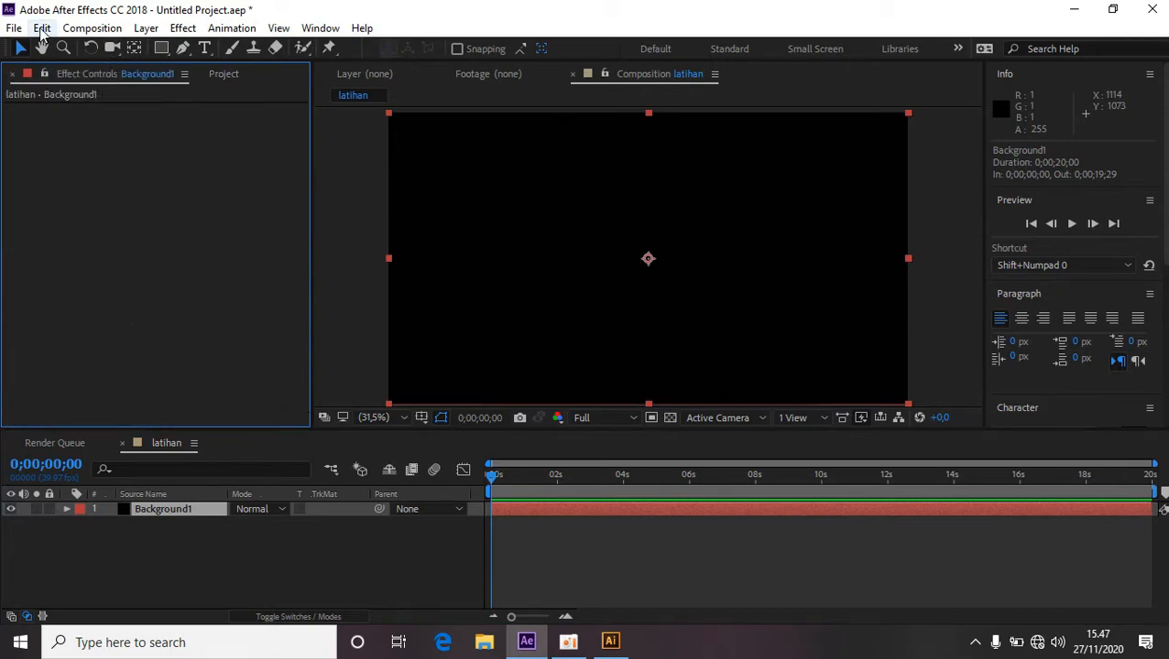
click(43, 29)
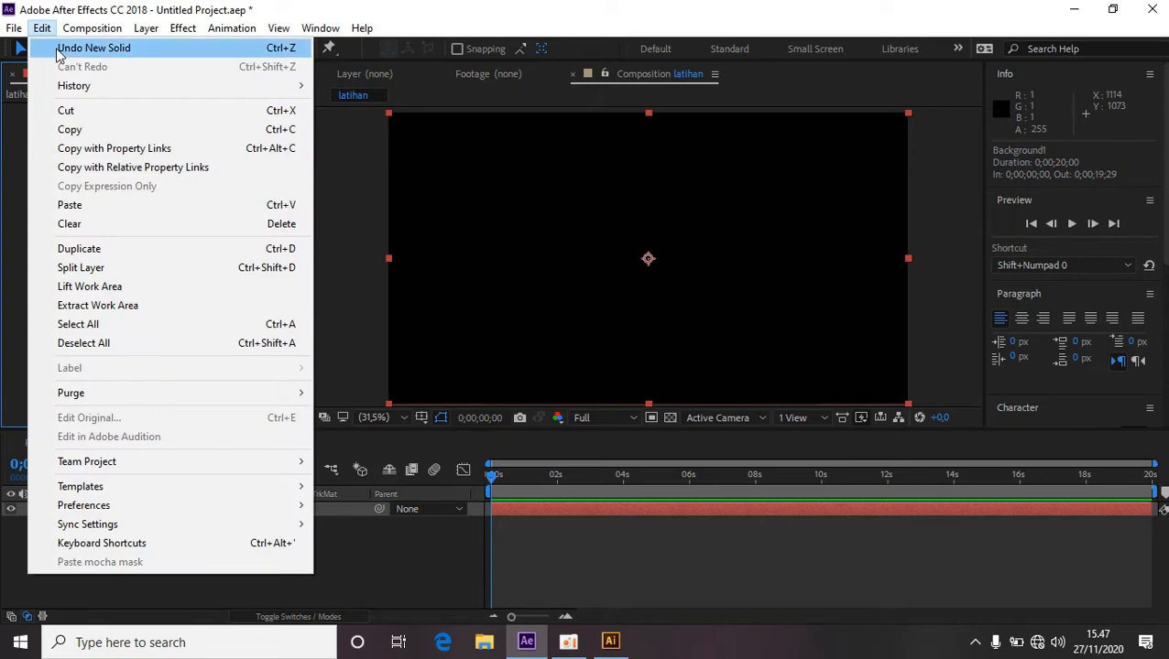
click(96, 207)
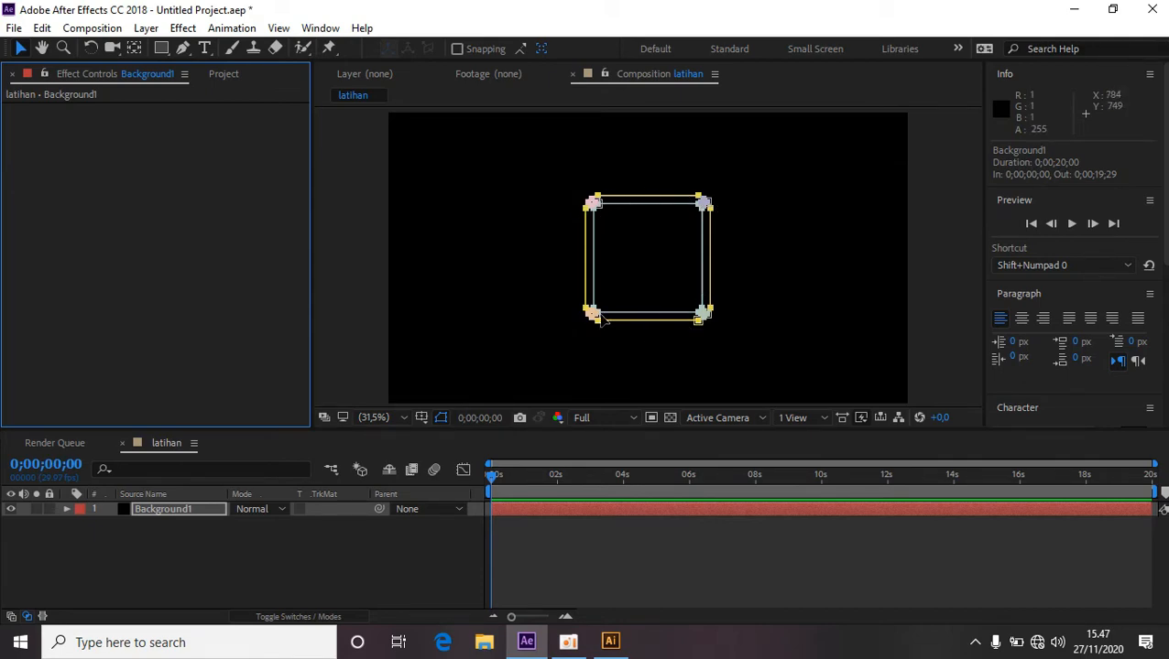
click(336, 542)
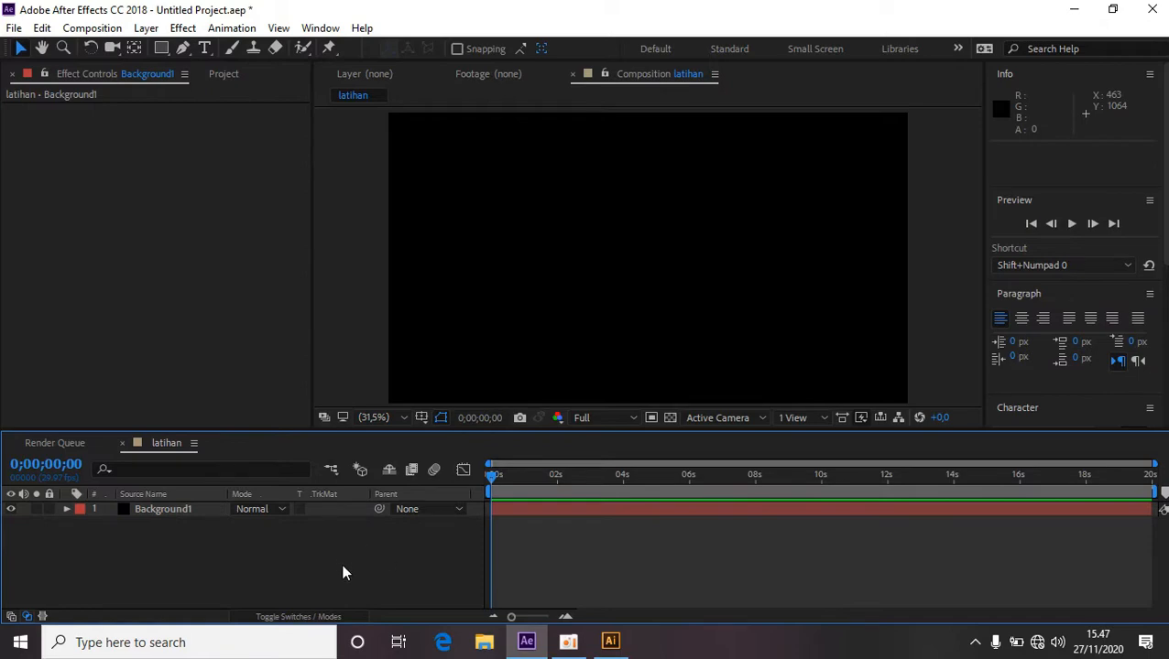
Add a new solid layer named Background2 to the latihan composition.
right_click(375, 559)
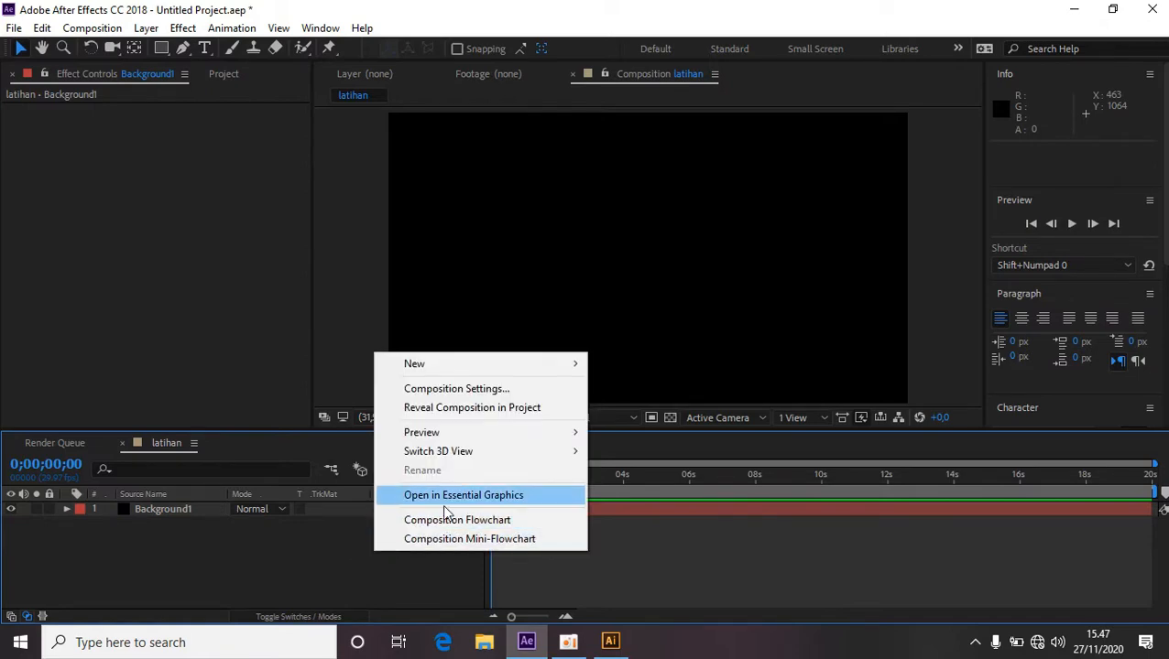
mouse_move(522, 363)
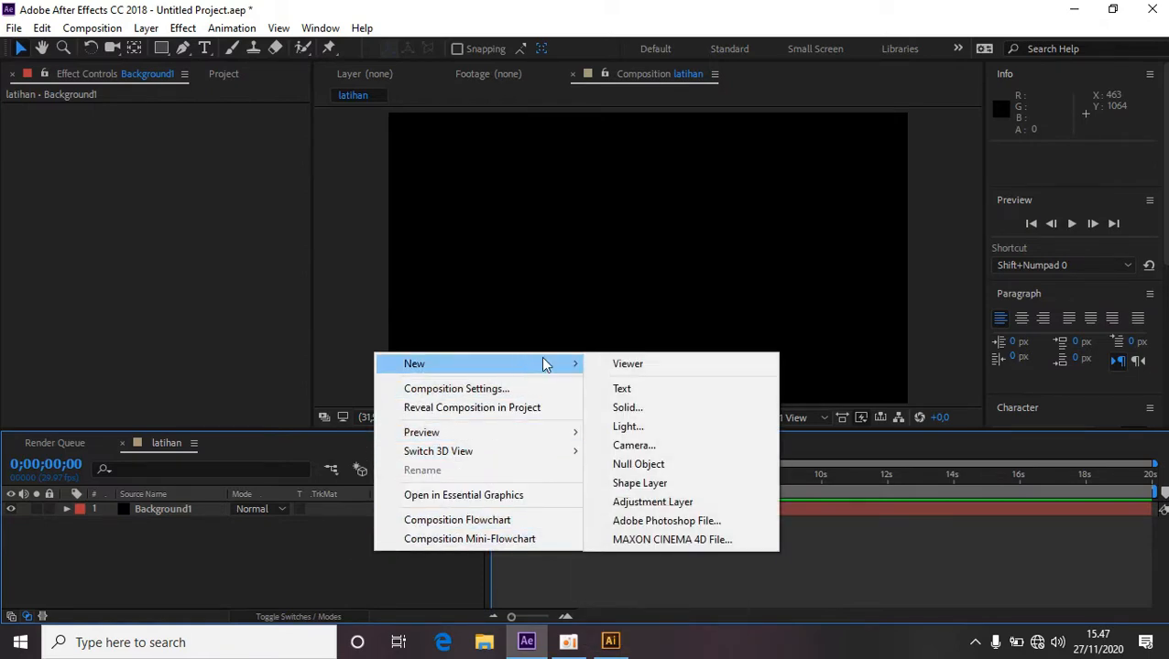
click(628, 407)
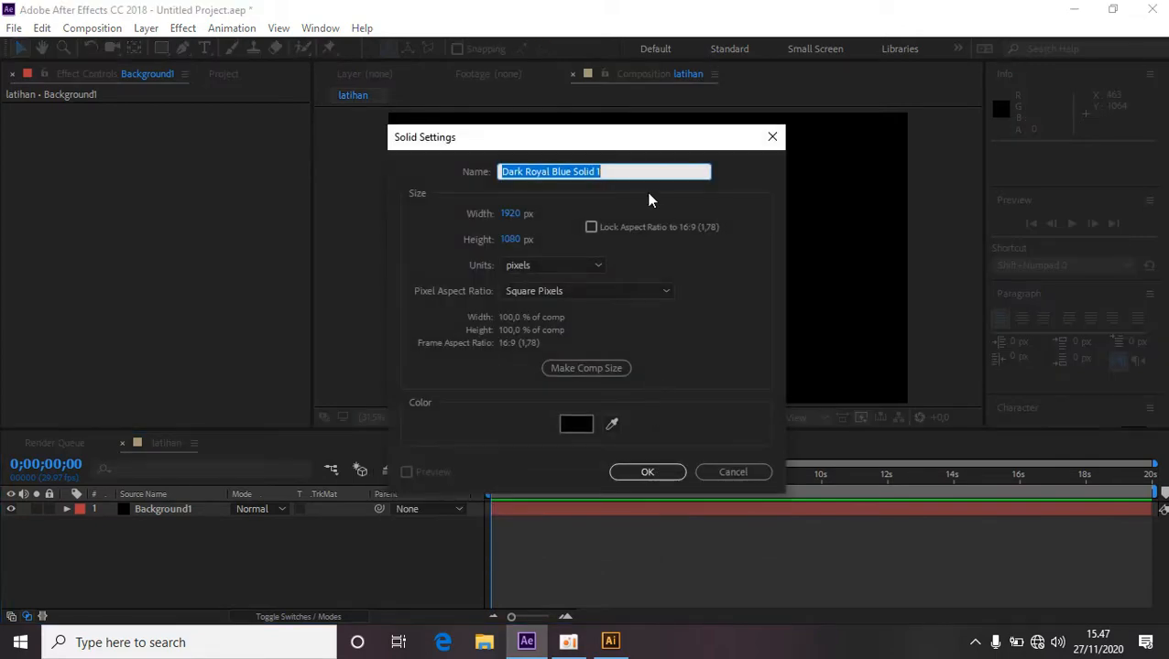
text(b)
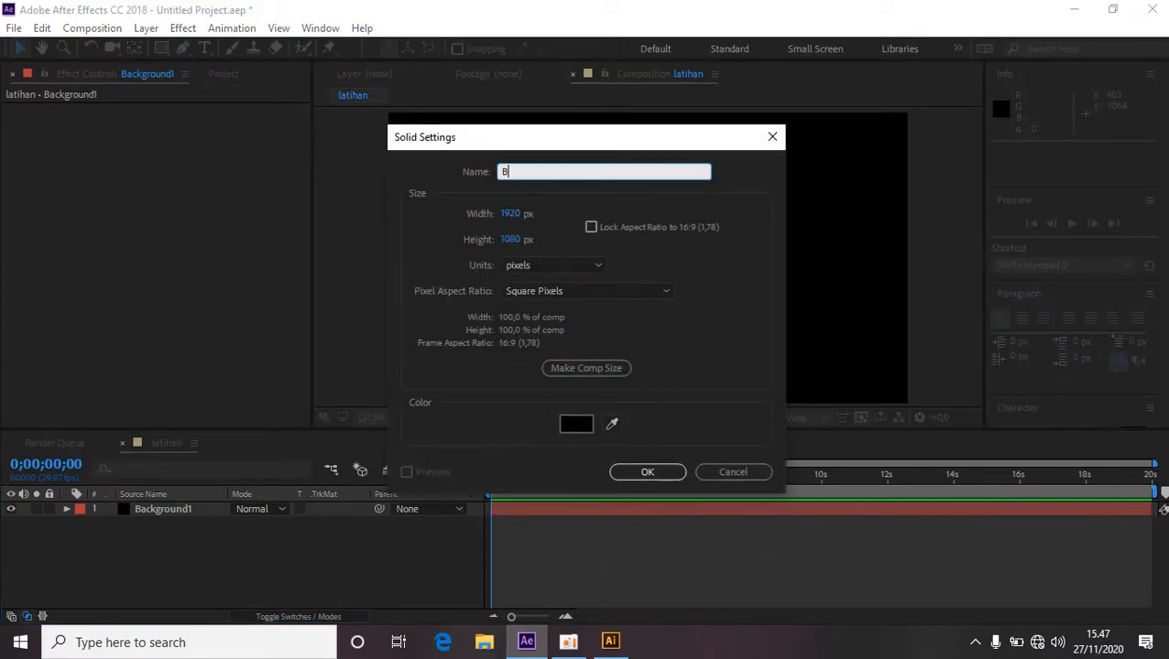
text(ackground2)
click(650, 473)
Switch back to Illustrator and draw a circle about 44 pt wide in the teal square's top-left corner.
click(610, 642)
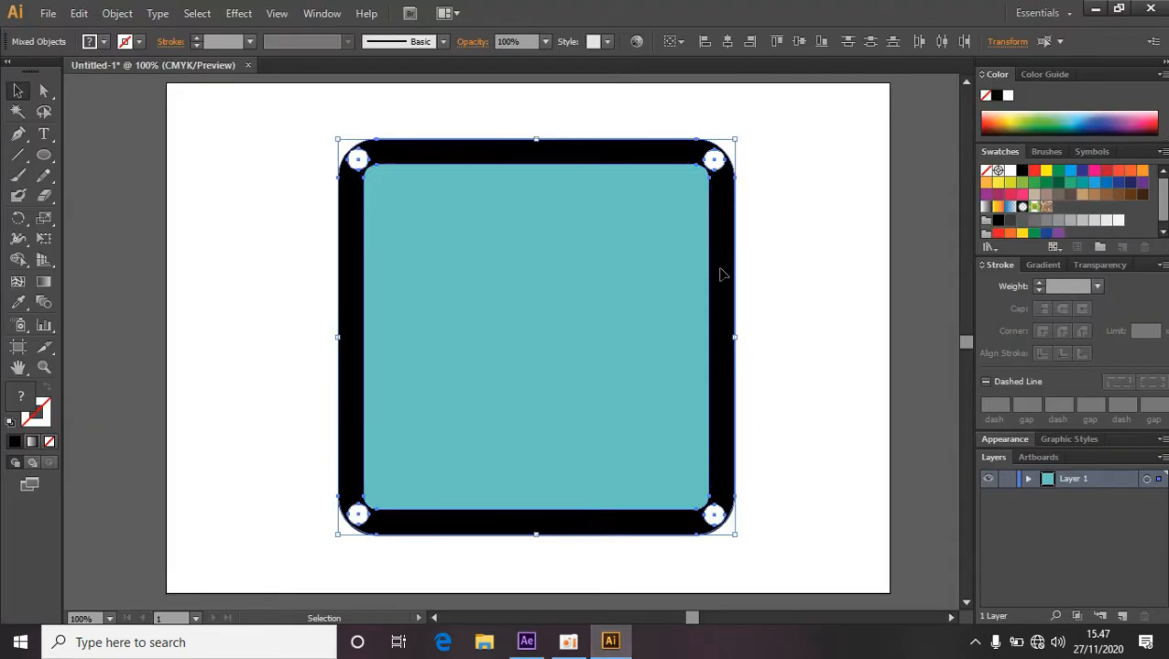
click(628, 256)
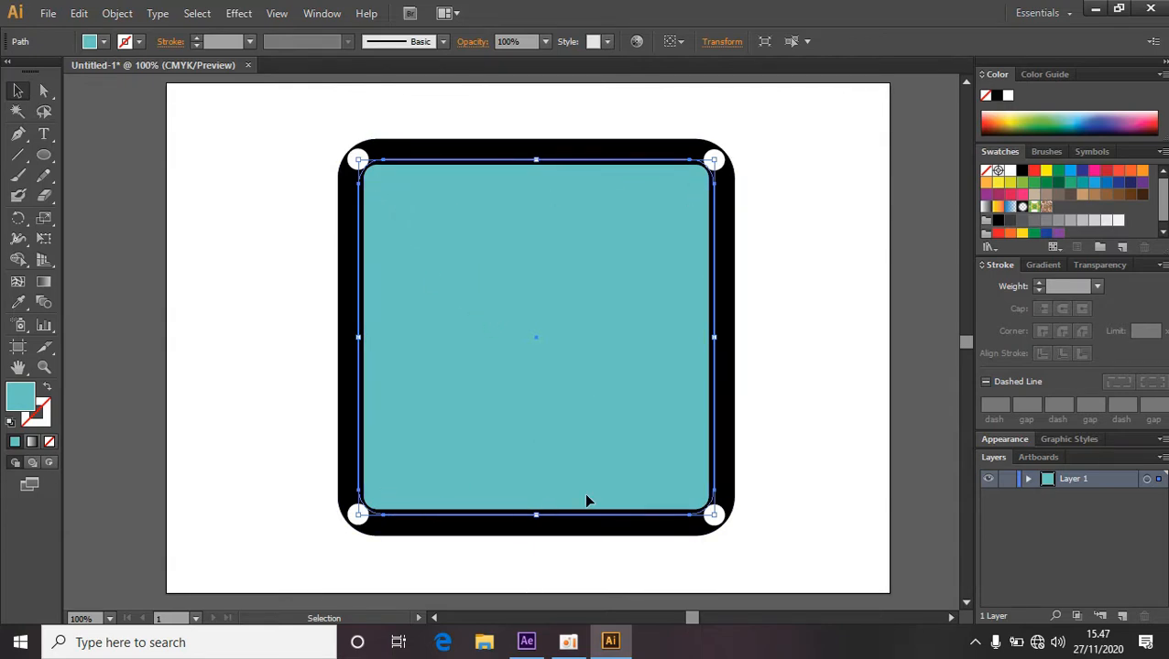
click(163, 170)
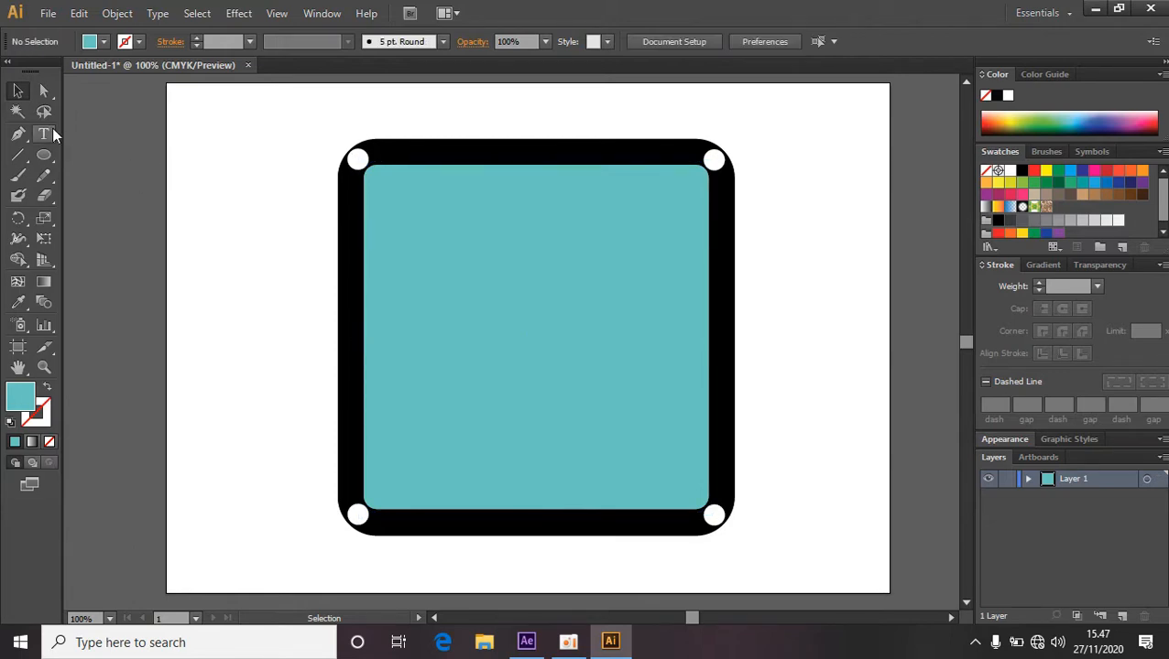
click(48, 156)
drag(389, 185, 409, 200)
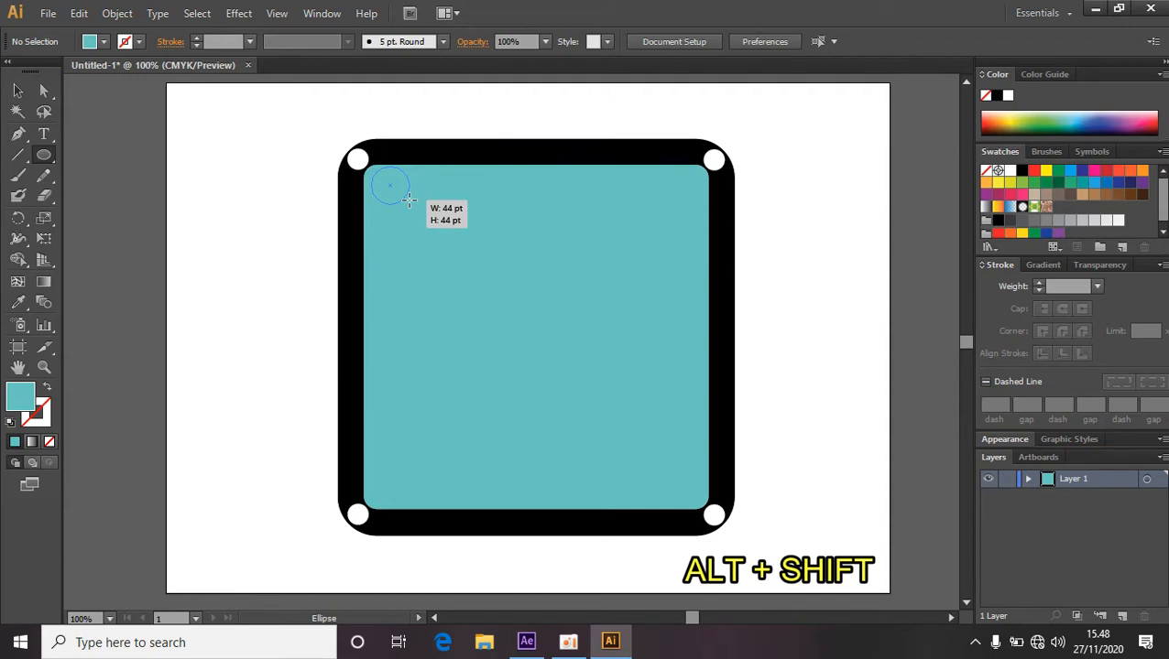
drag(408, 200, 408, 200)
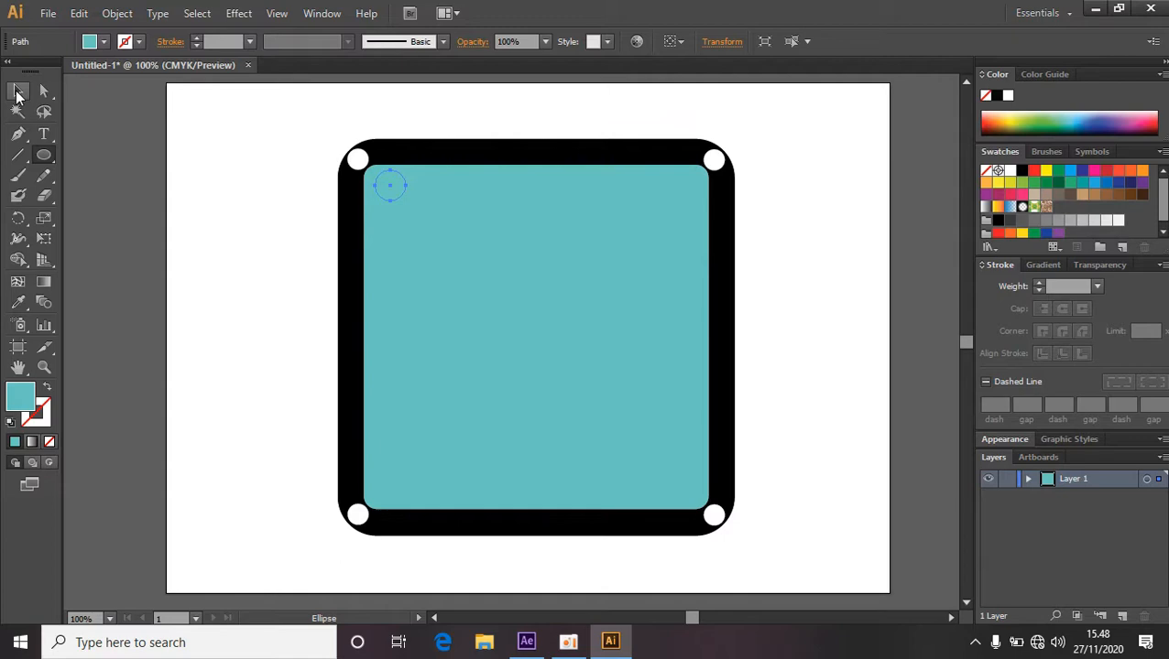
Nudge the new circle into the teal square's corner and fill it white.
click(16, 94)
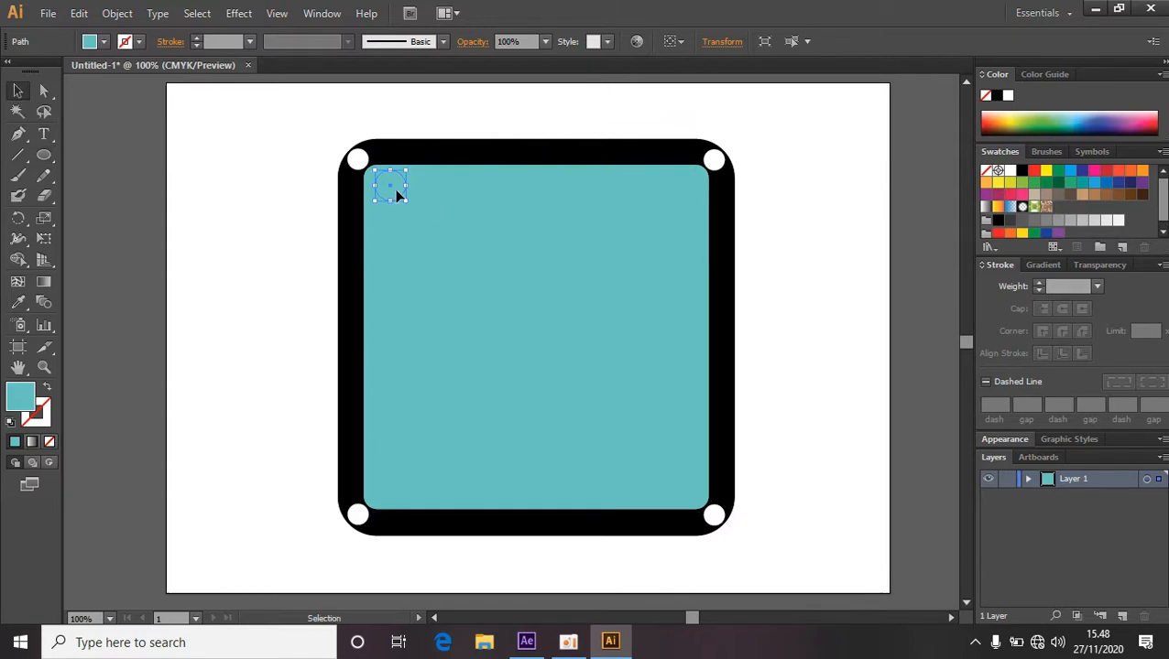
drag(395, 193, 385, 196)
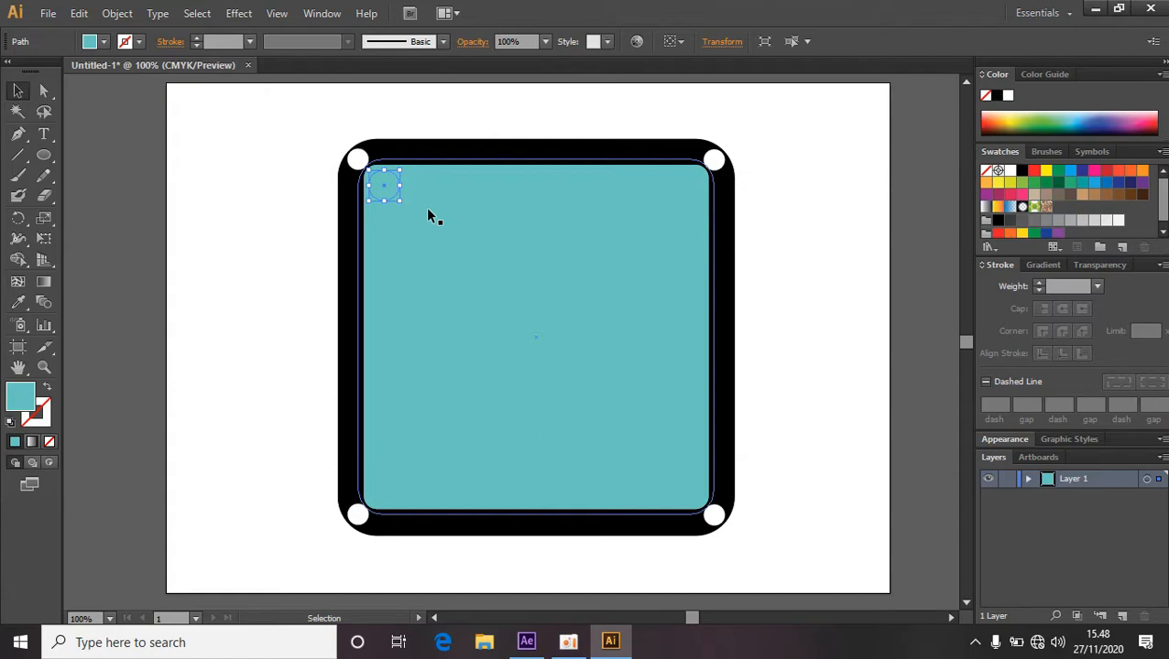
double_click(20, 403)
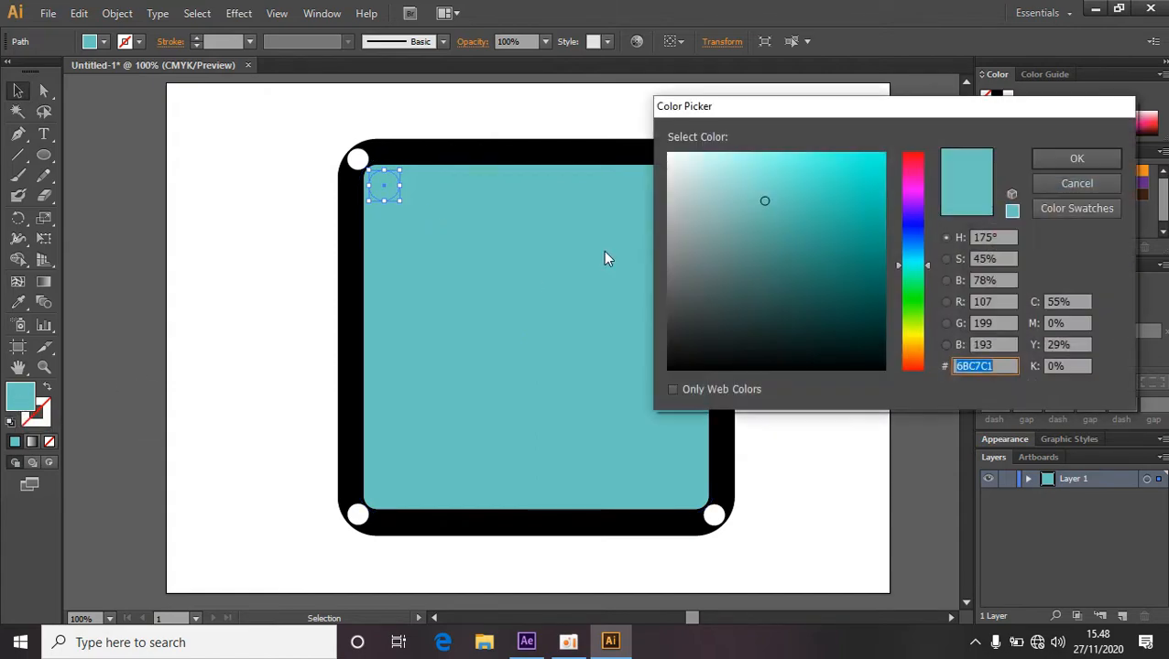
click(669, 155)
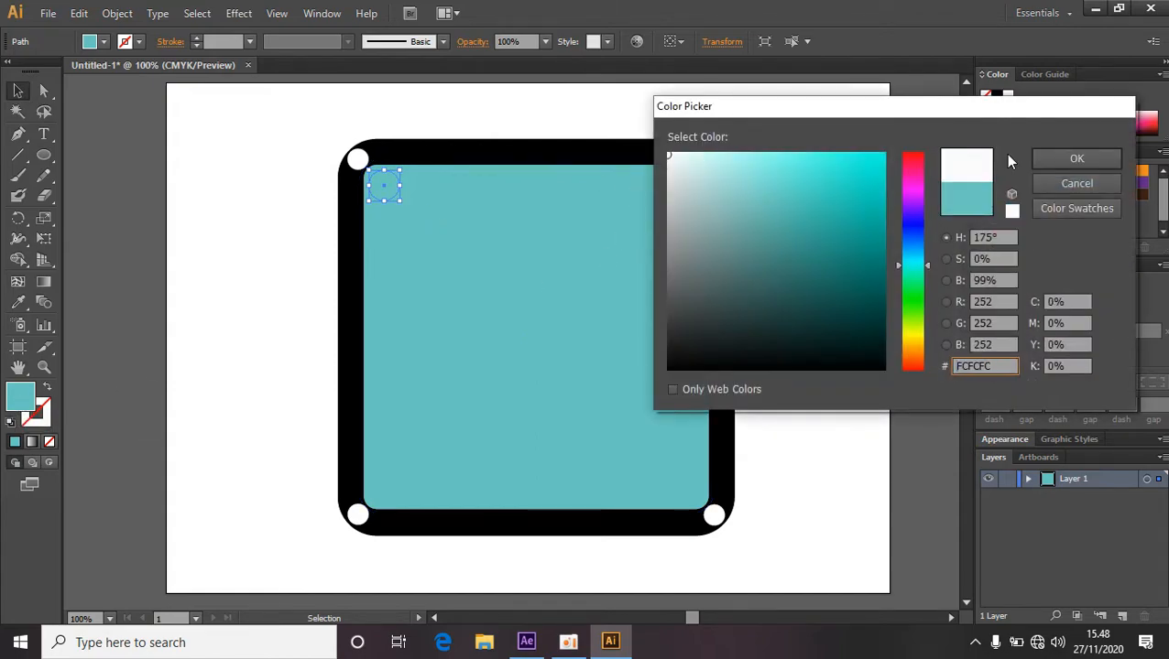
click(1051, 157)
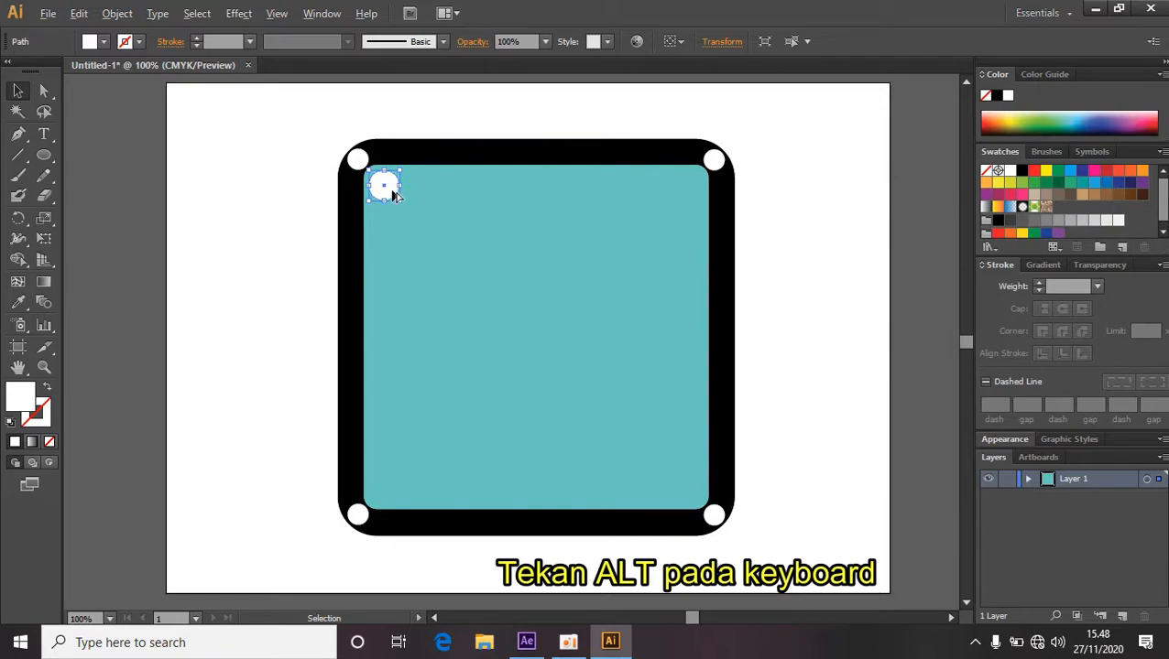
Duplicate the white circle to the teal square's top-right corner, then duplicate both circles down to its bottom corners.
drag(388, 191, 693, 196)
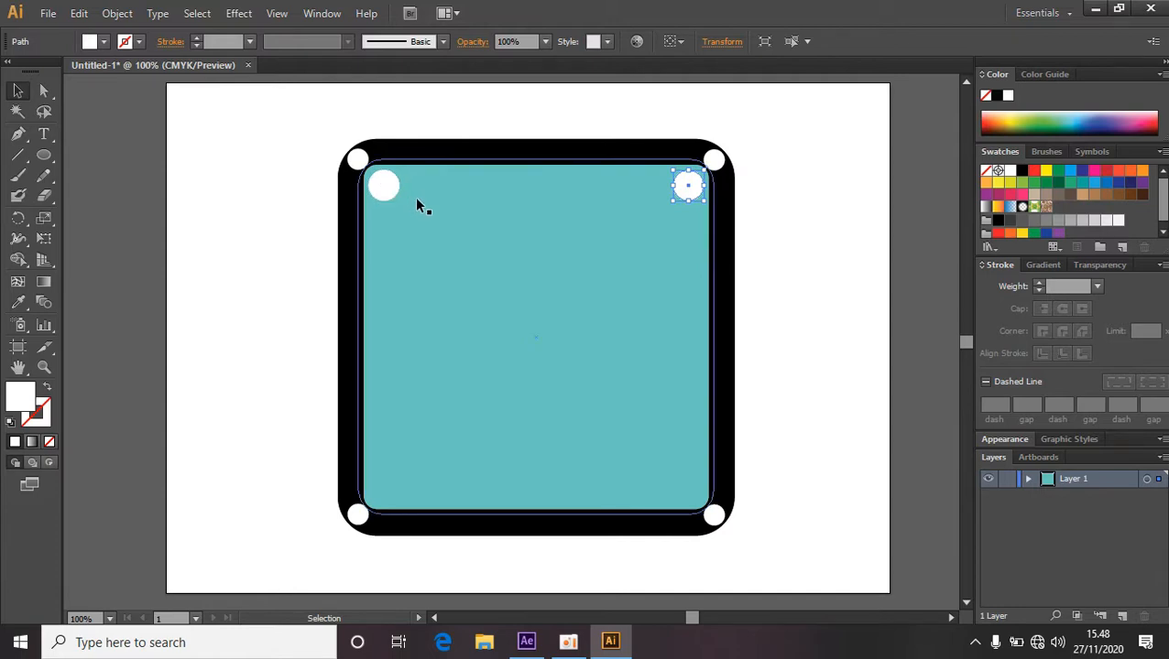
click(385, 188)
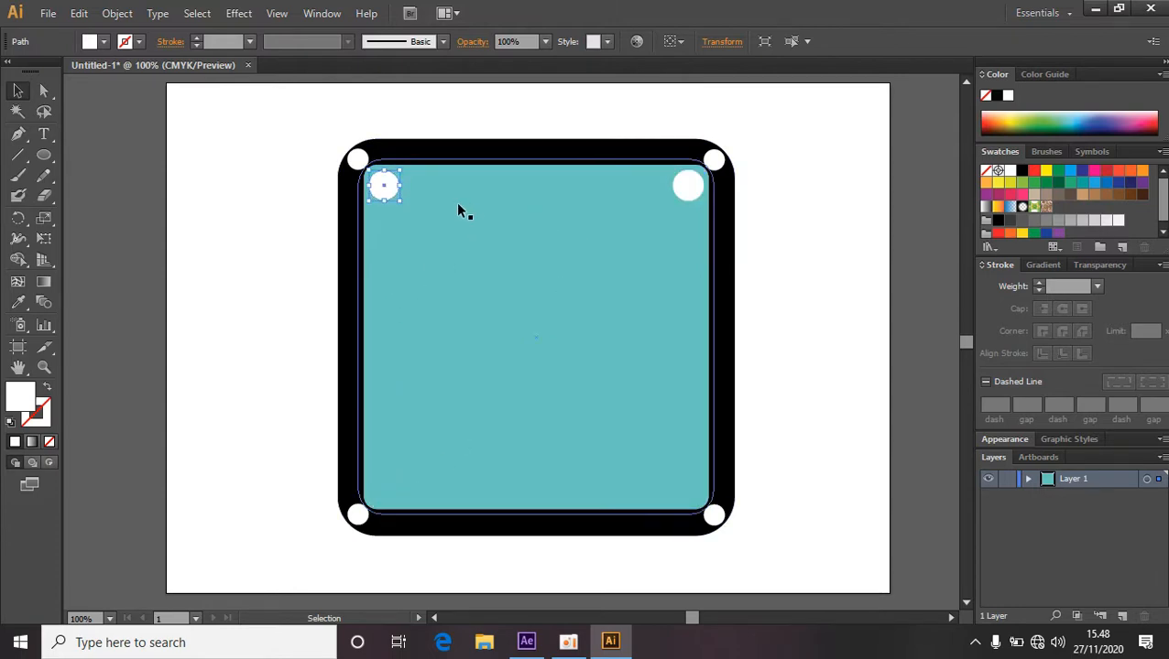
shift+click(685, 190)
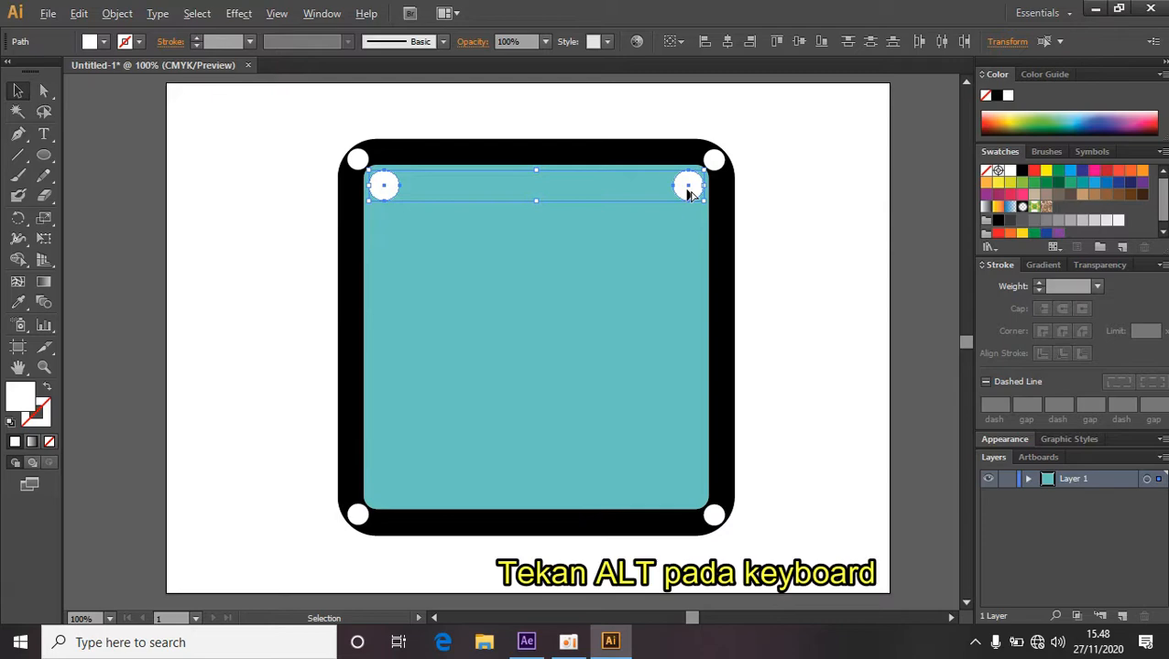
drag(687, 190, 686, 492)
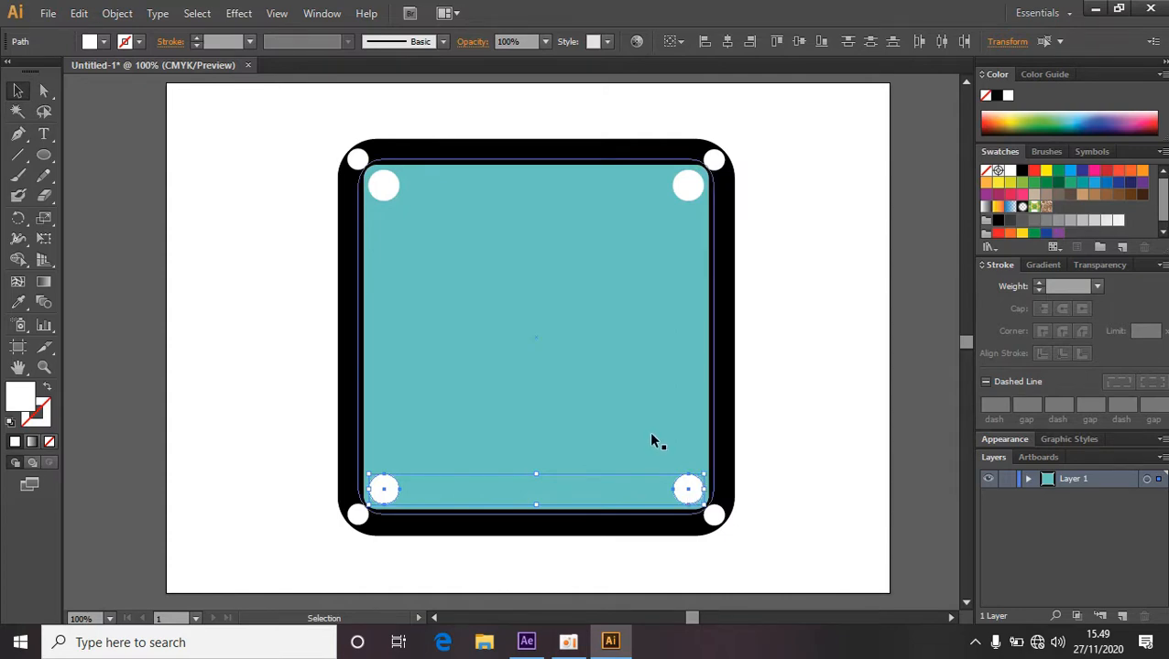
click(830, 360)
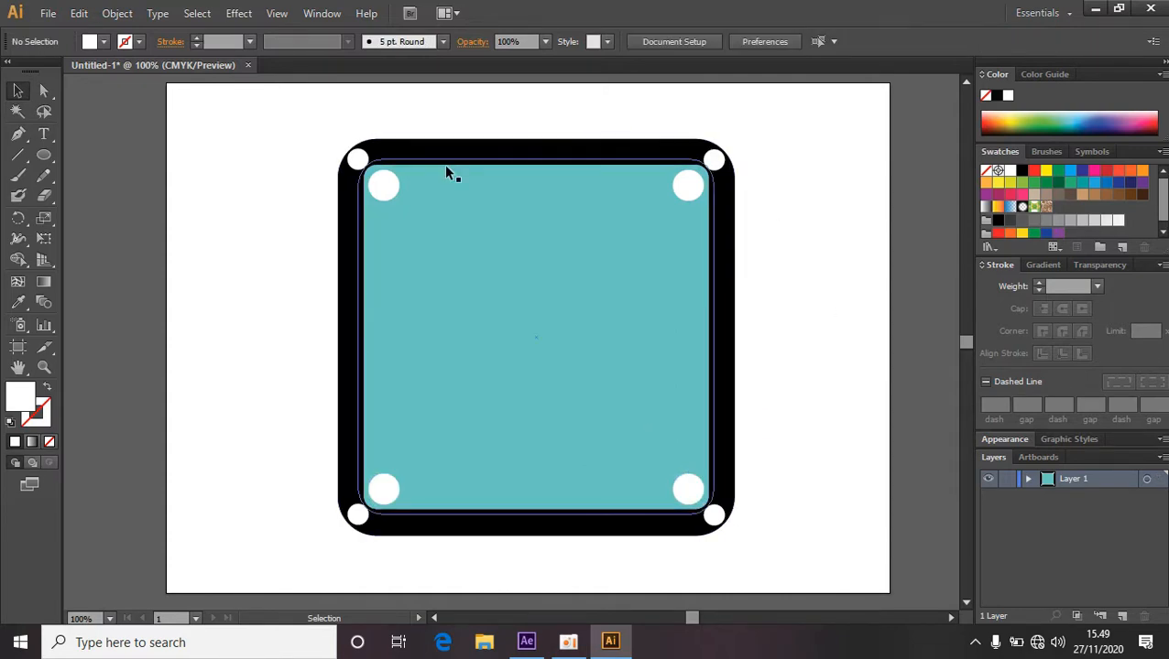
Select the teal square together with its four inner white circles and copy them.
click(434, 265)
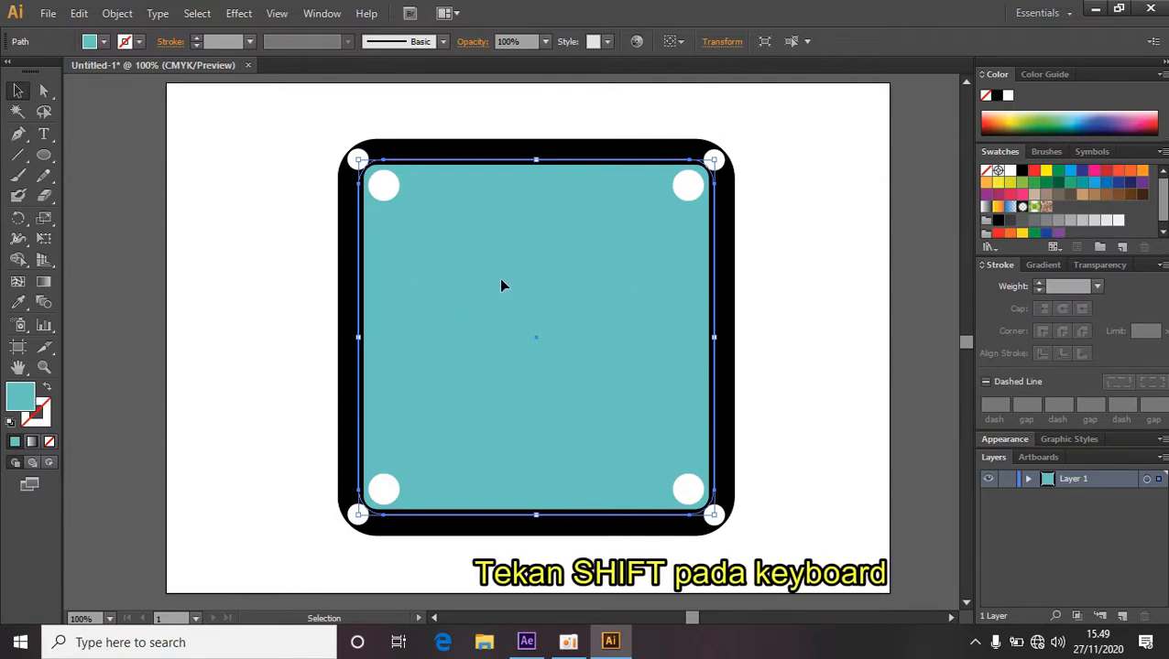
key(shift)
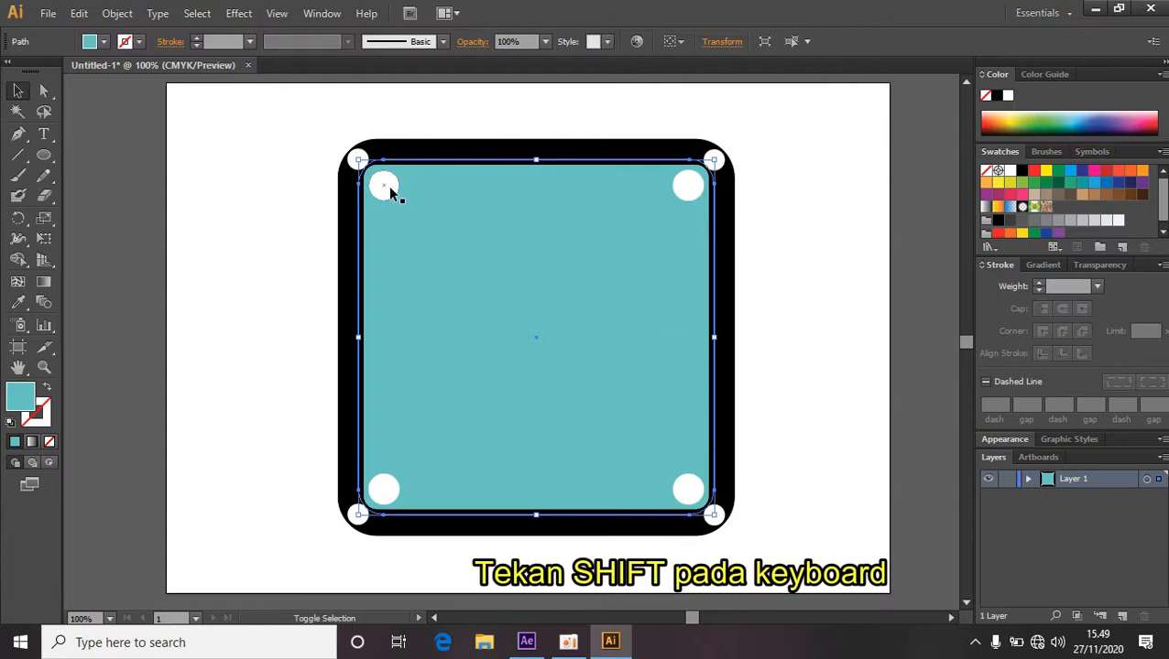
shift+click(389, 191)
shift+click(689, 190)
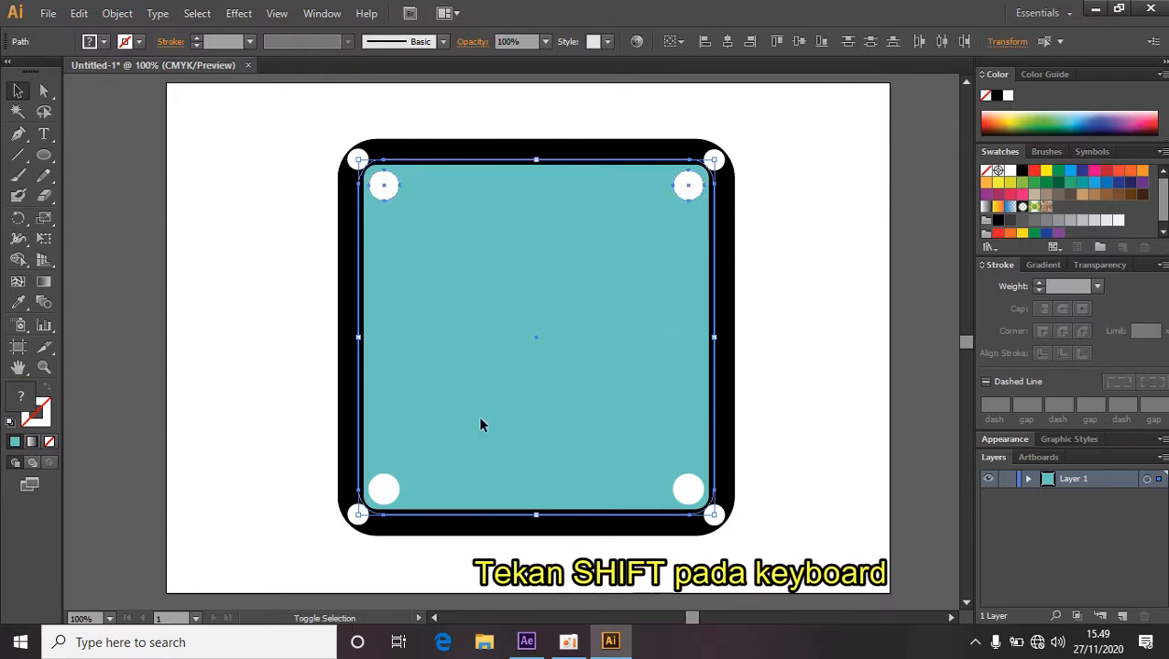
shift+click(394, 487)
shift+click(683, 495)
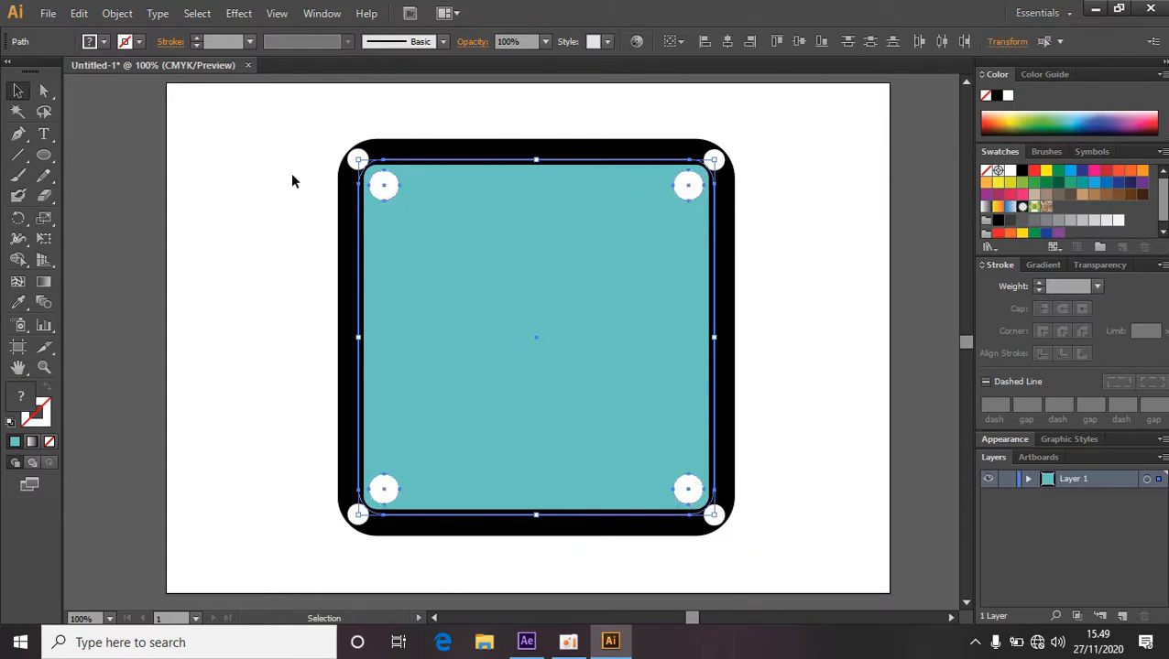
click(79, 13)
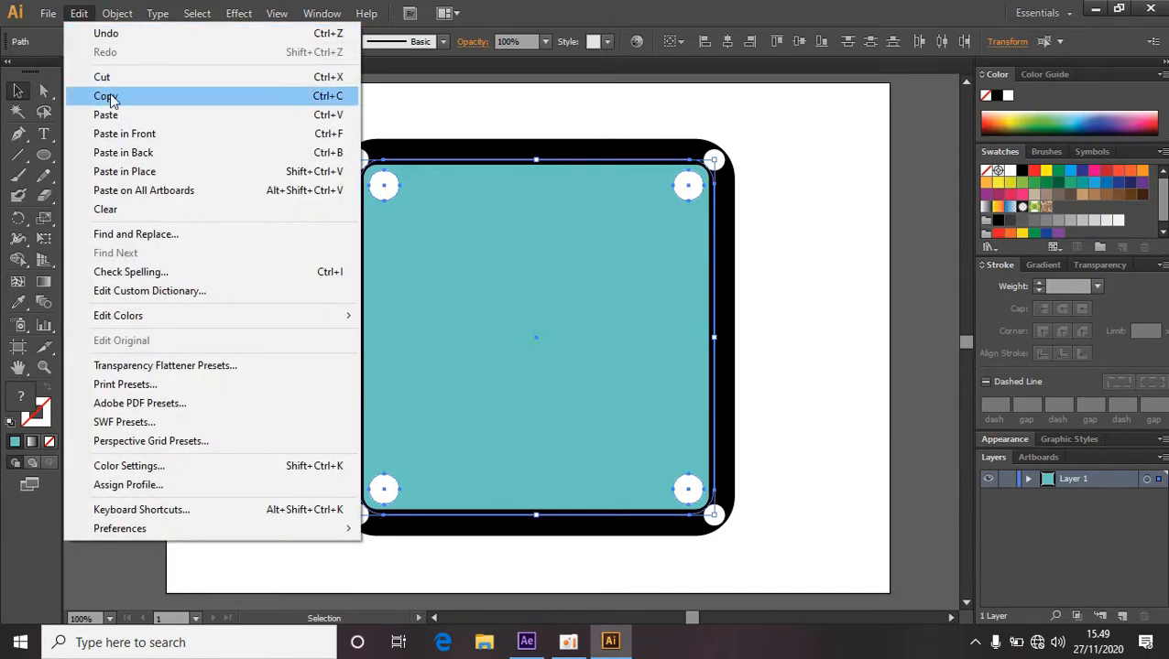
click(110, 96)
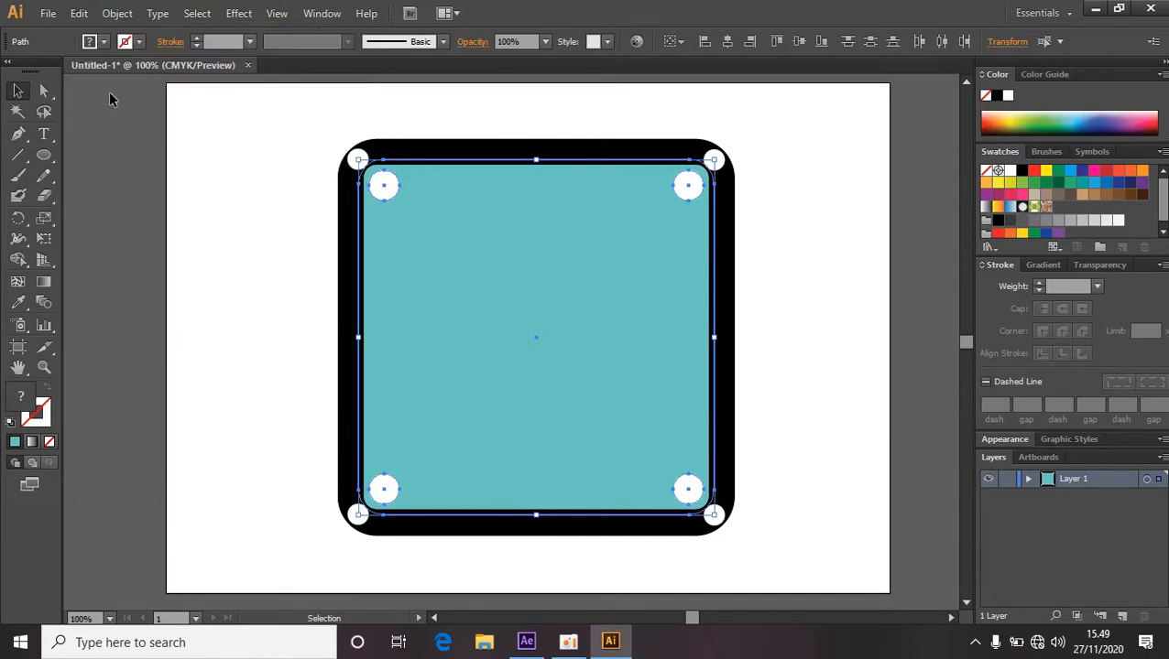
Switch to After Effects and select the Background2 layer.
click(527, 642)
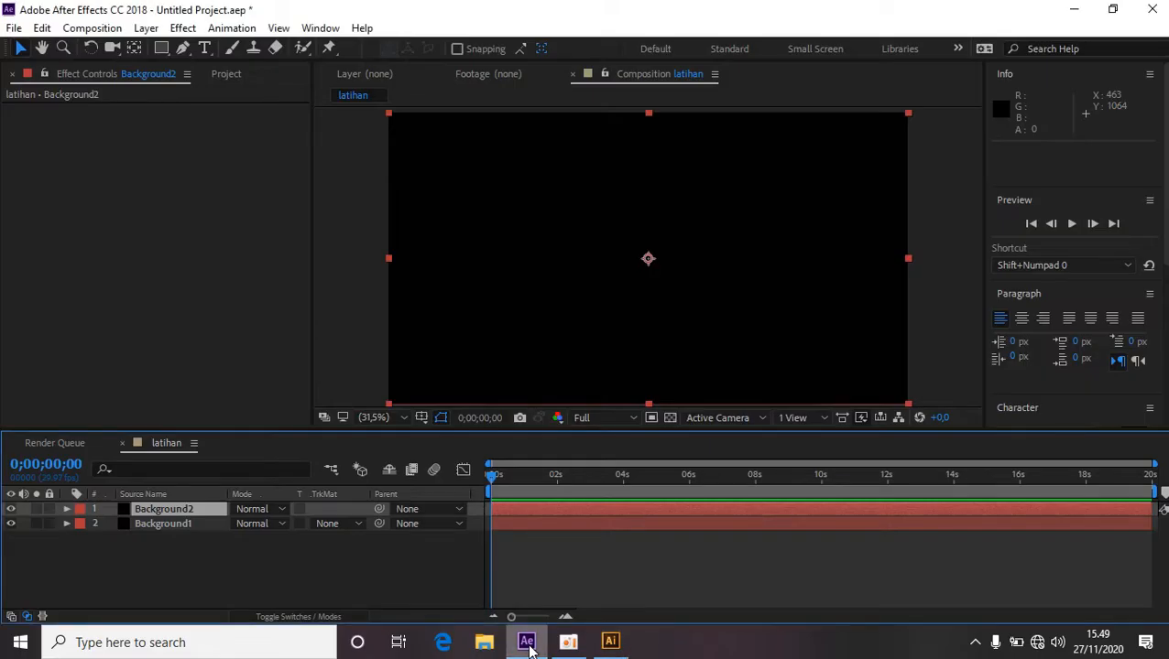
click(158, 570)
click(165, 509)
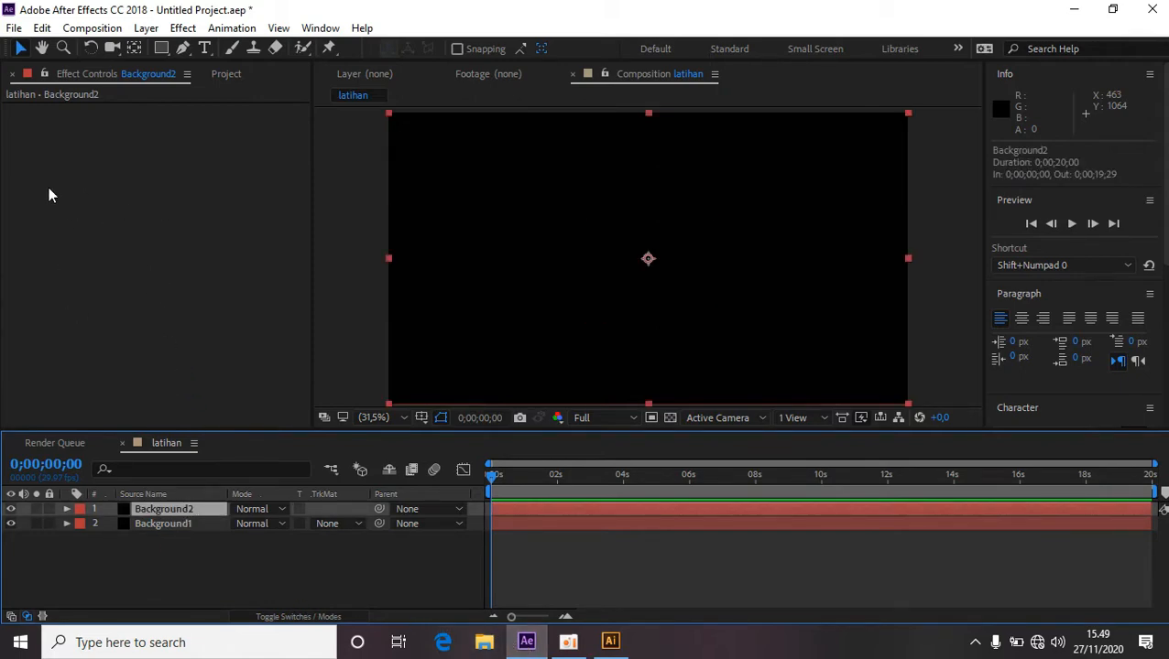
Paste the copied square and circles onto the Background2 layer as masks.
click(43, 28)
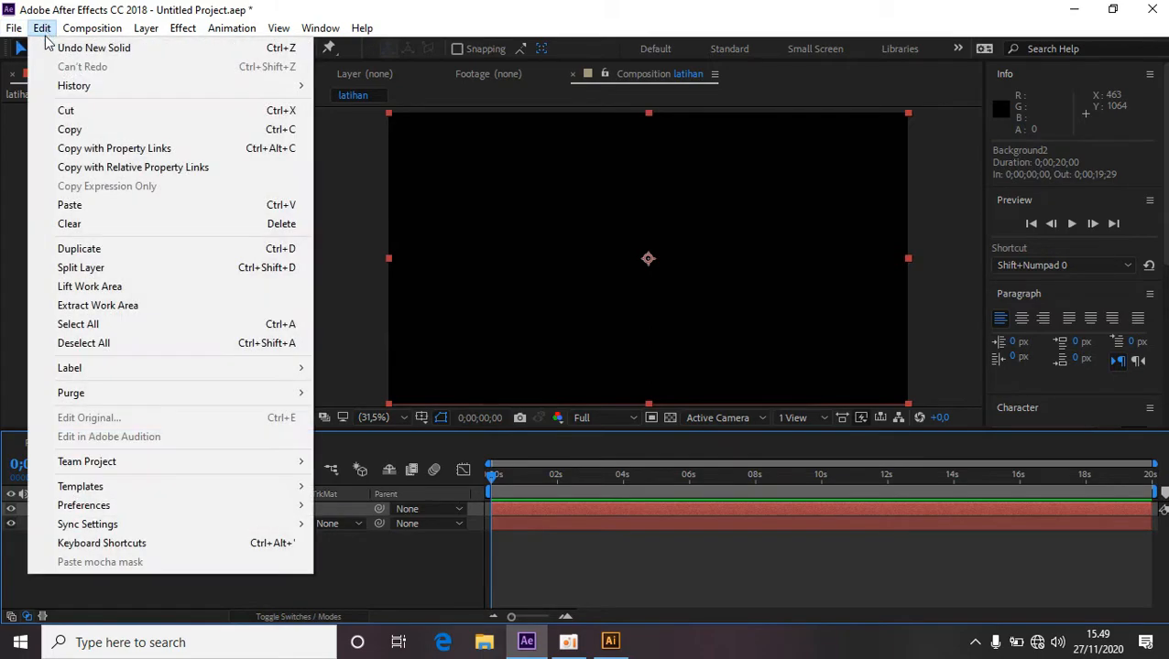
click(80, 205)
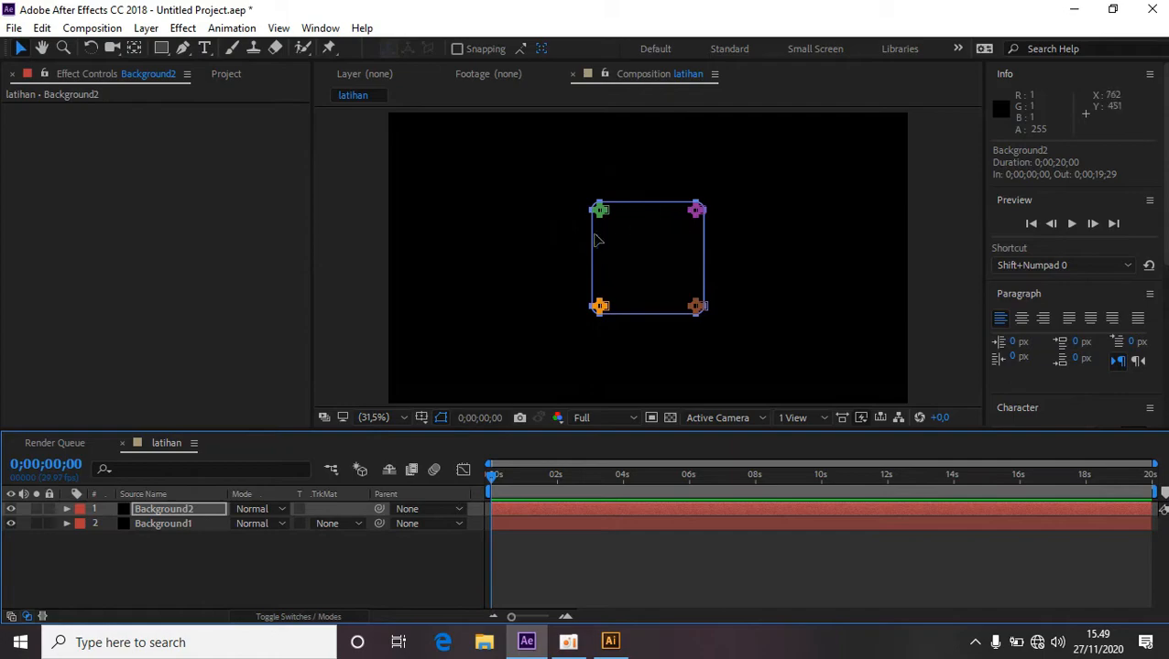
click(399, 586)
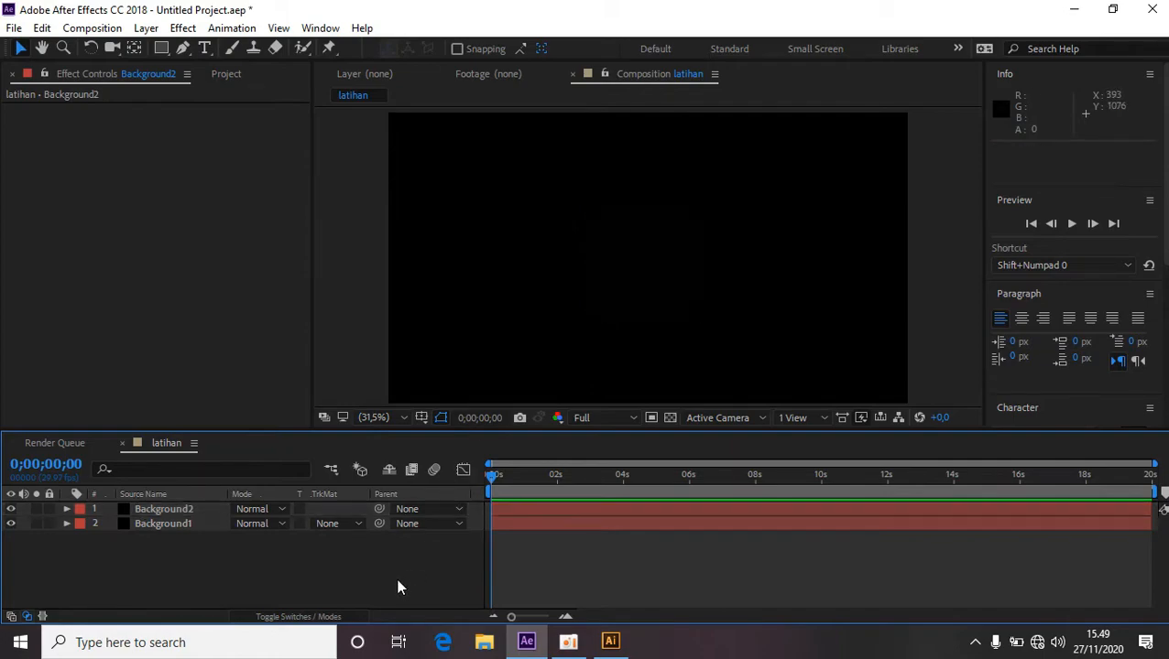
Create a new solid layer named Background3.
right_click(399, 584)
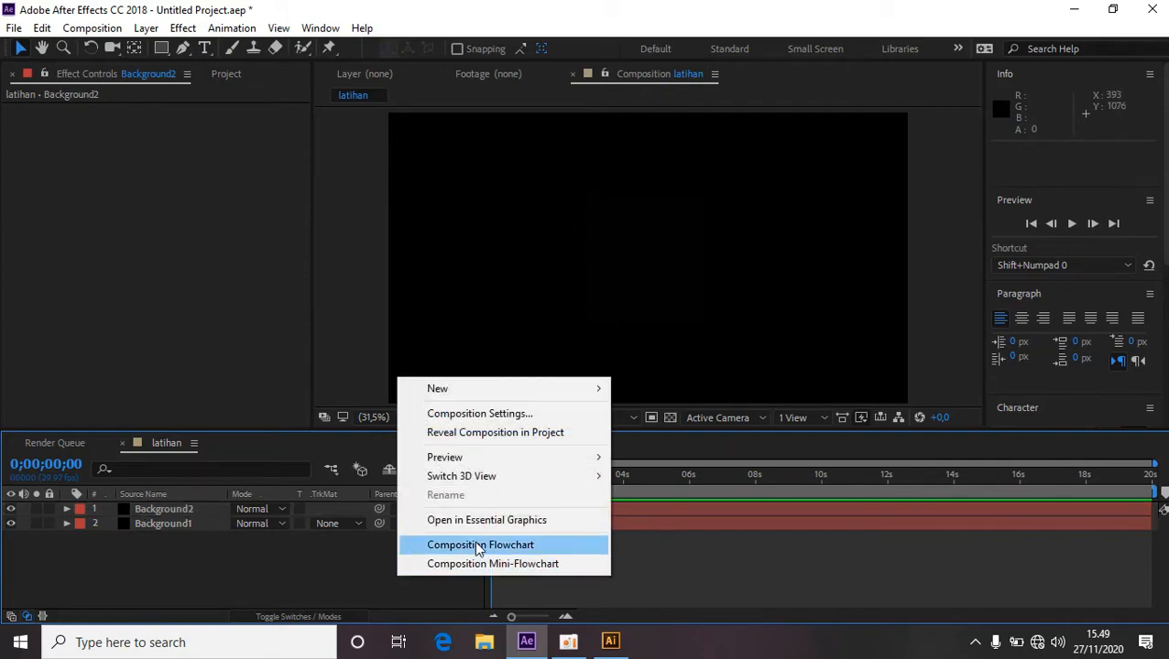
right_click(323, 576)
mouse_move(482, 392)
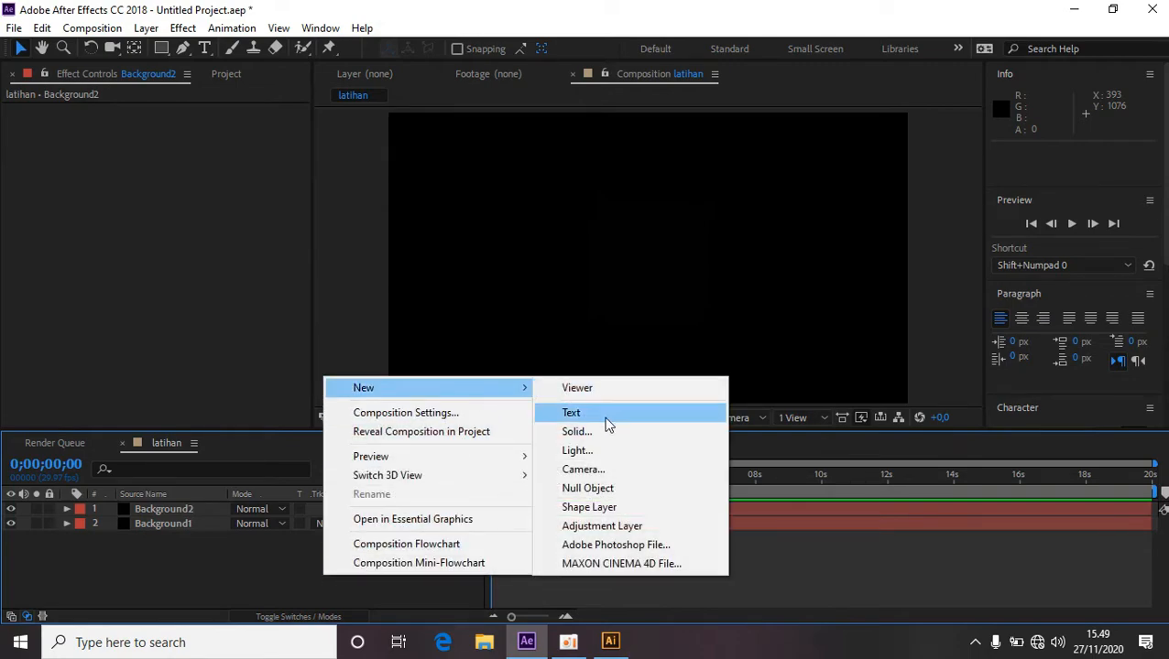
click(606, 429)
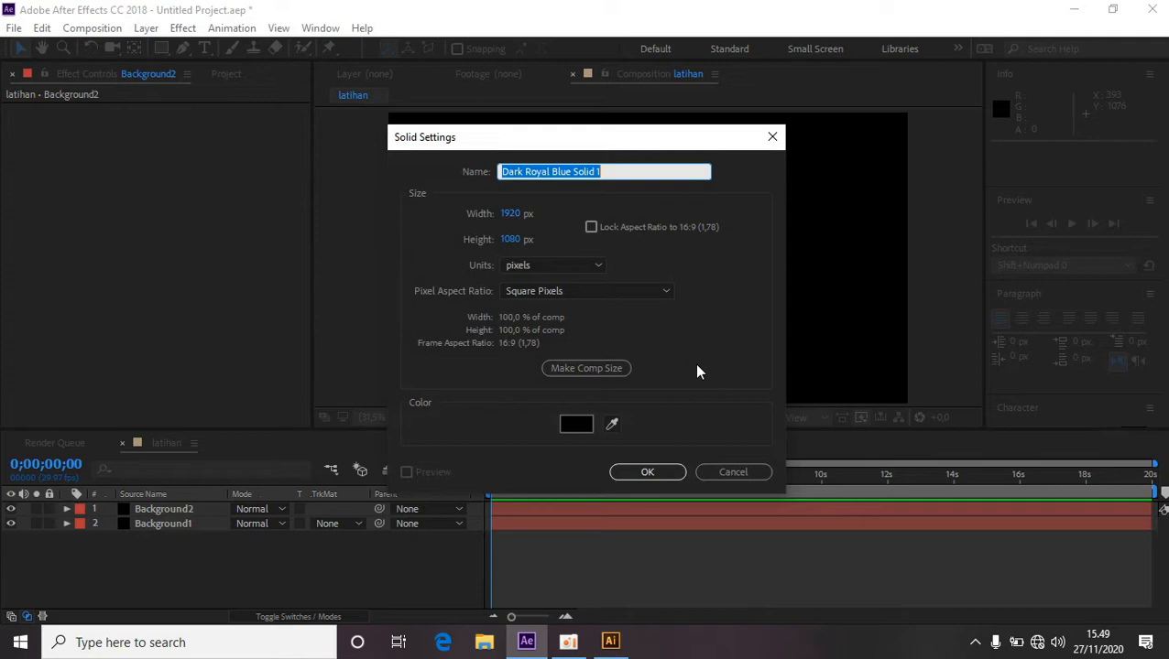
text(ba)
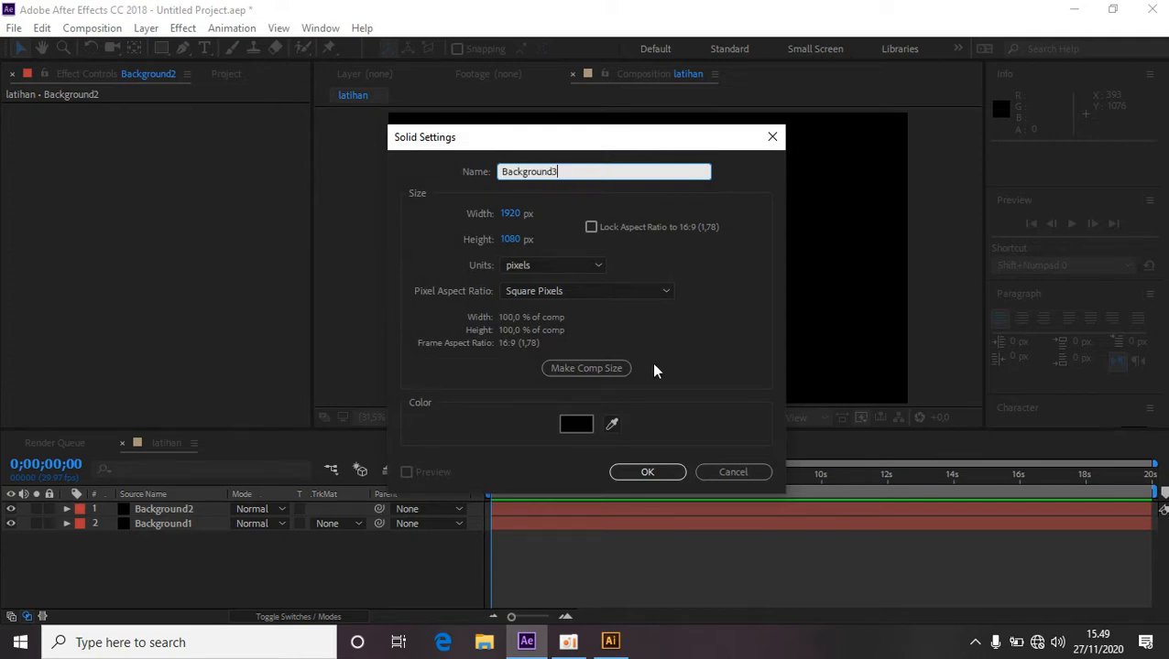
click(661, 472)
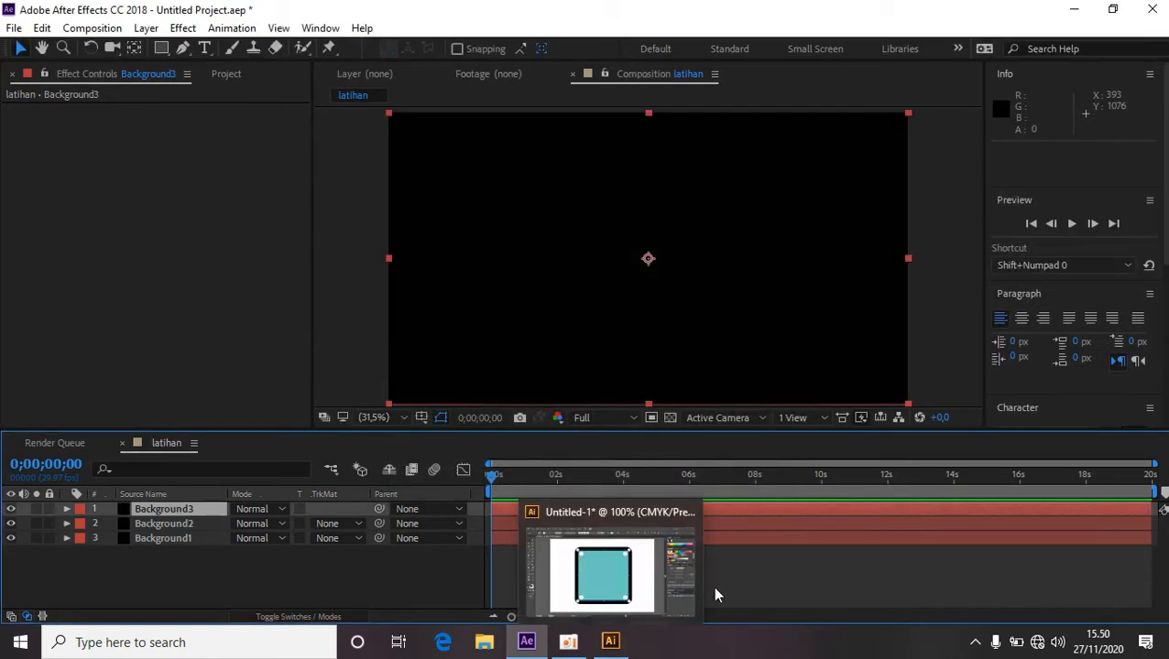
Switch to Illustrator and draw a small hexagon on the teal square with the Polygon tool.
click(610, 642)
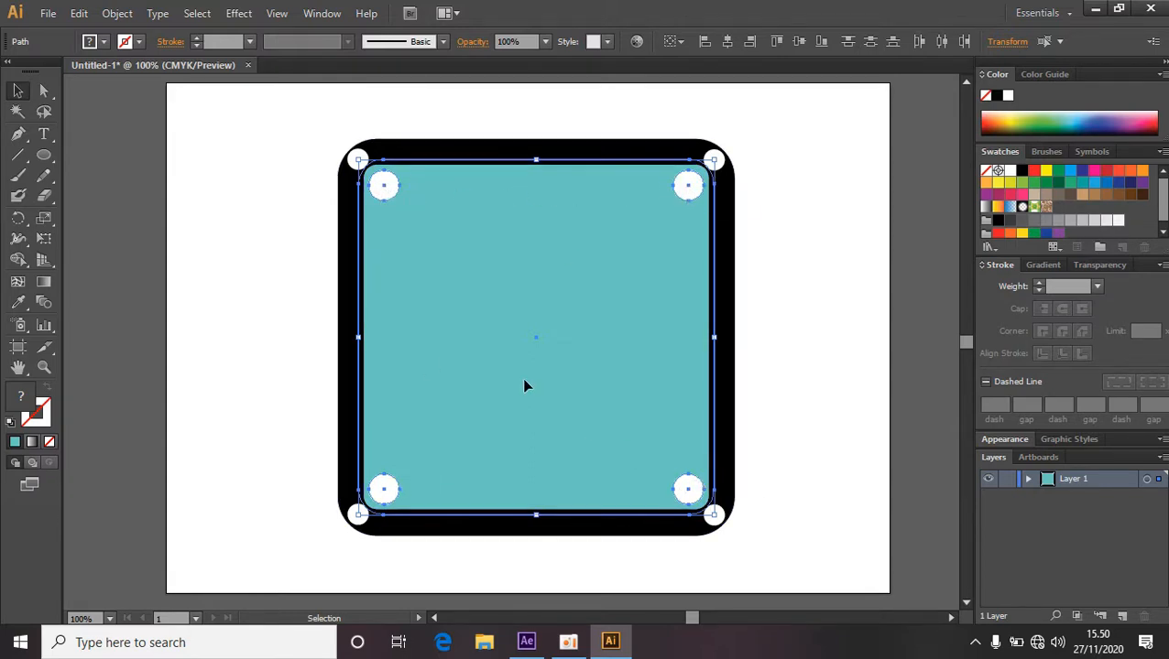
click(291, 289)
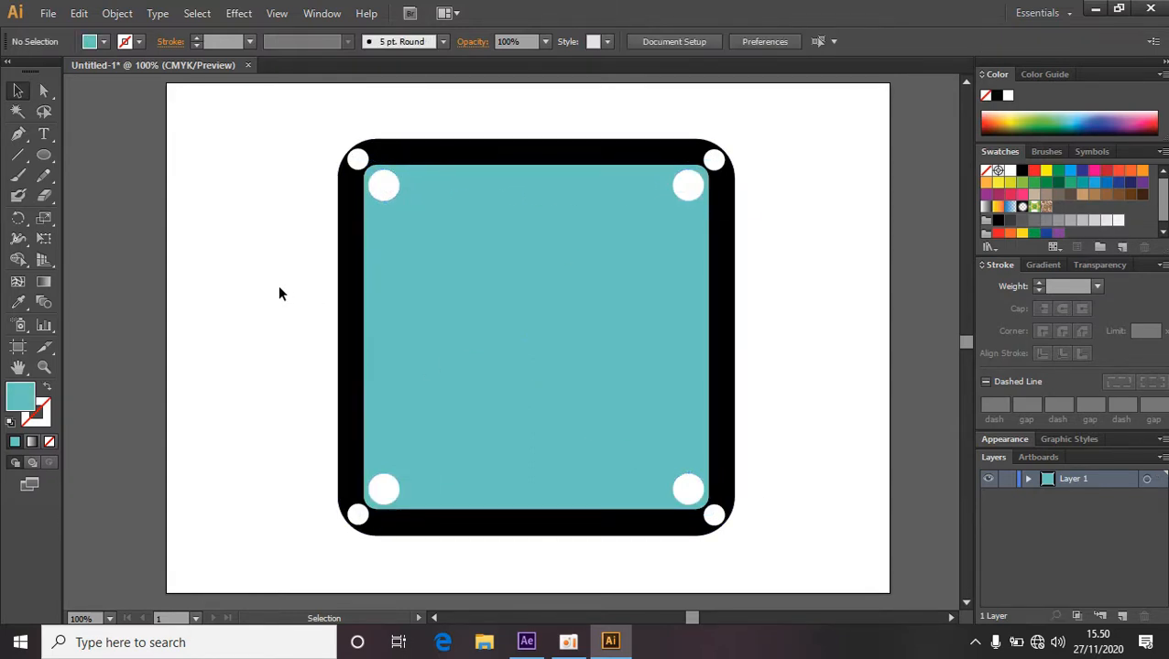
click(49, 156)
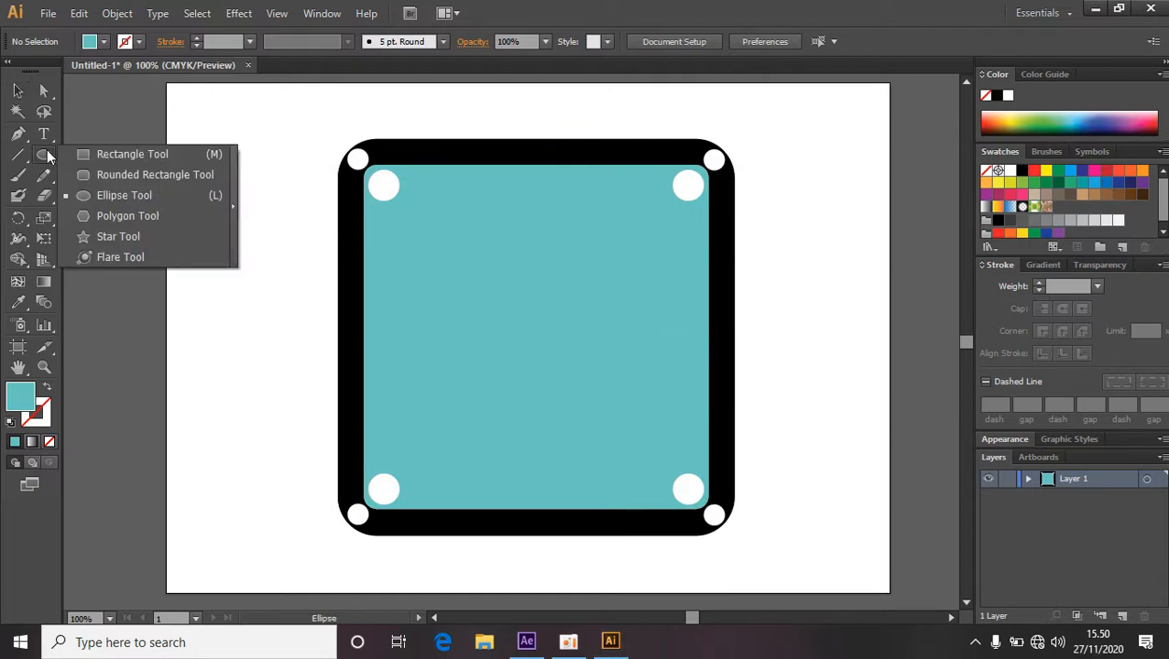
click(146, 220)
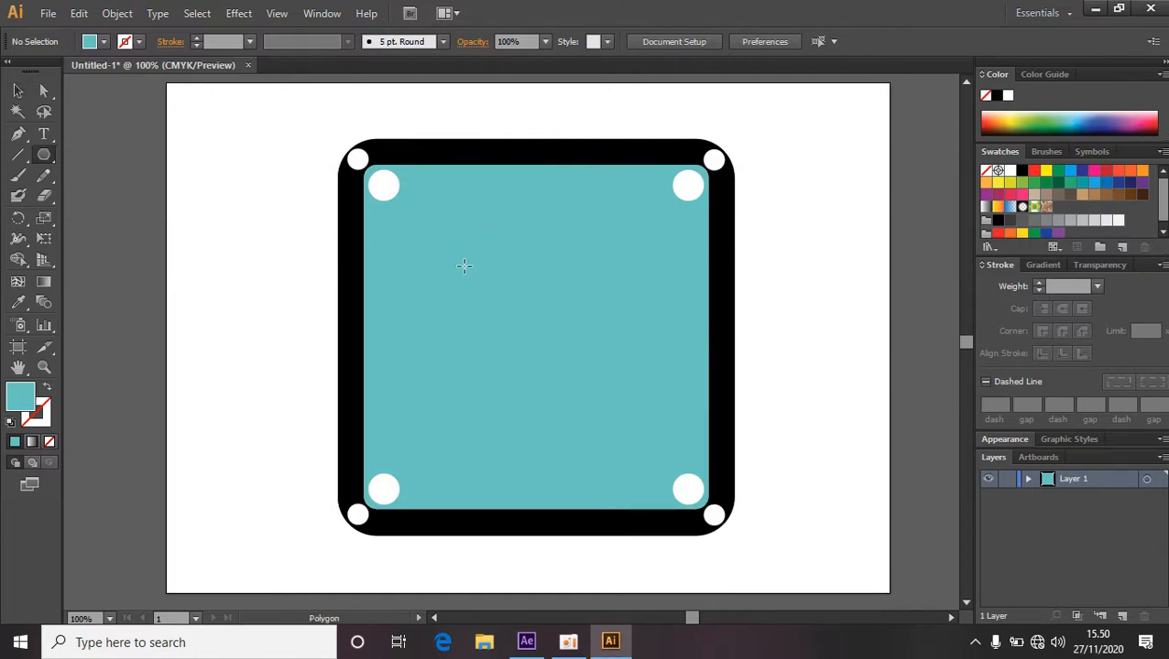
drag(463, 265, 478, 275)
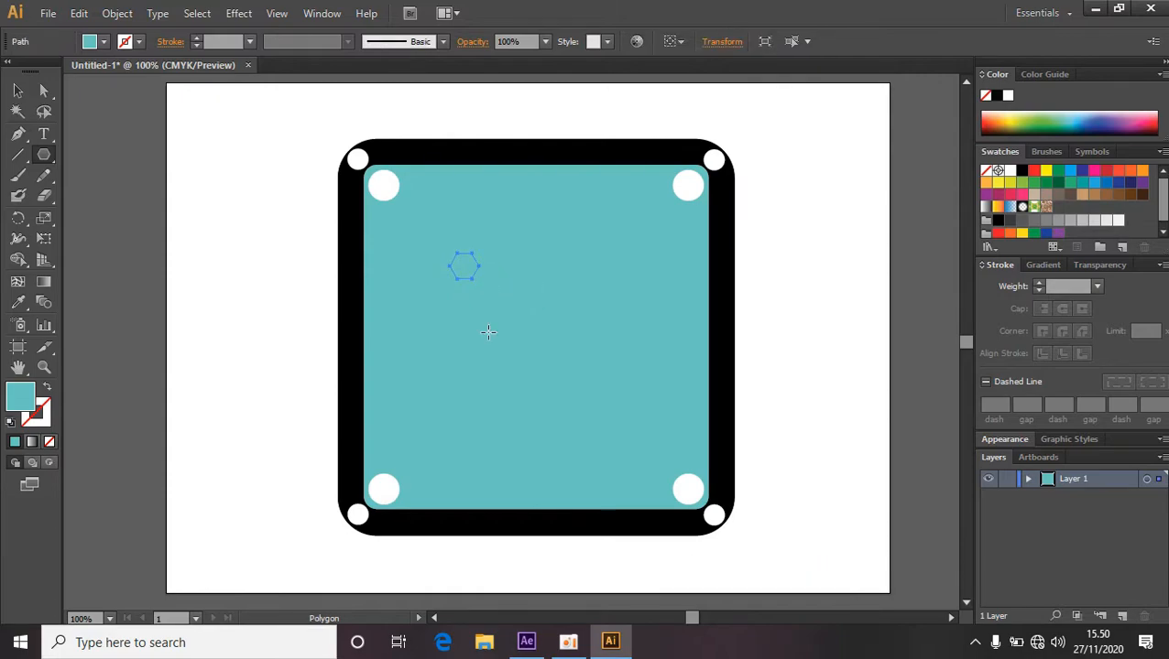
Move the hexagon onto the top-left inner white circle.
scroll(488, 332, up, 2)
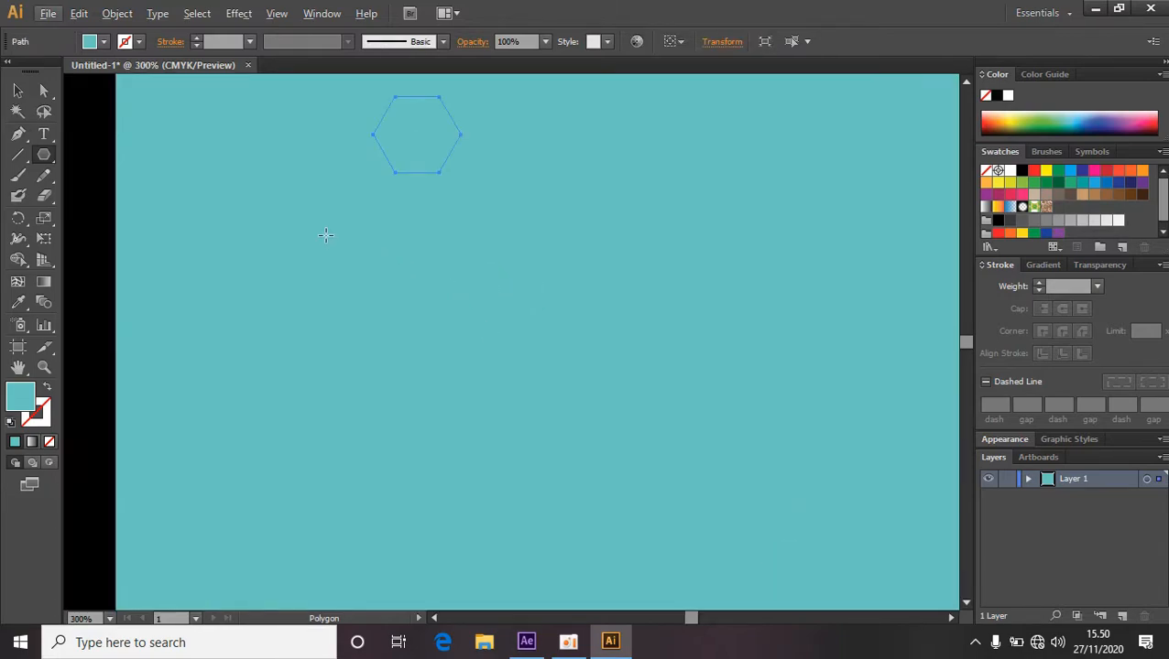
drag(292, 201, 406, 514)
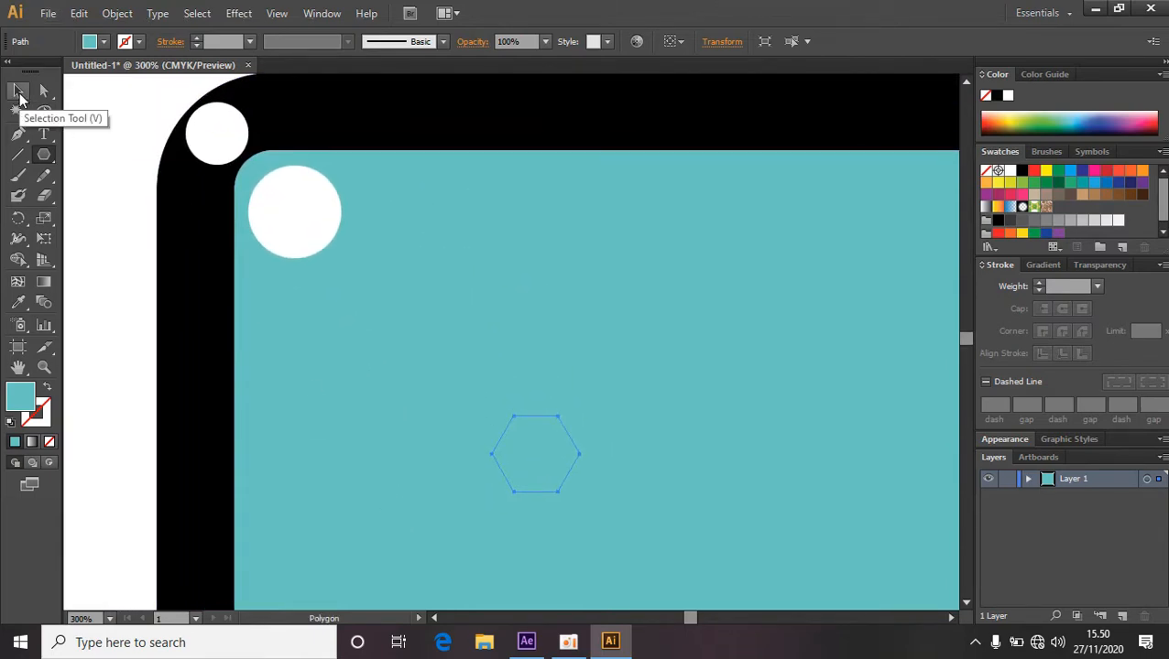
click(19, 94)
drag(550, 453, 312, 213)
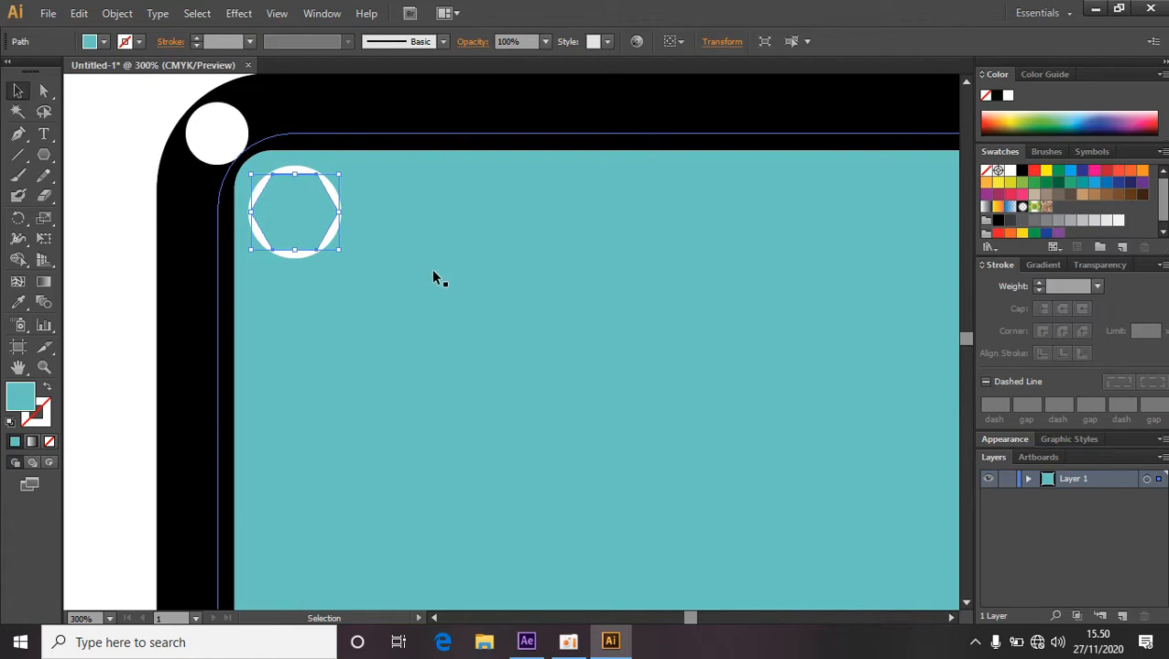
Duplicate the hexagon to the top-right circle, then duplicate both hexagons down onto the bottom circles.
scroll(431, 257, down, 5)
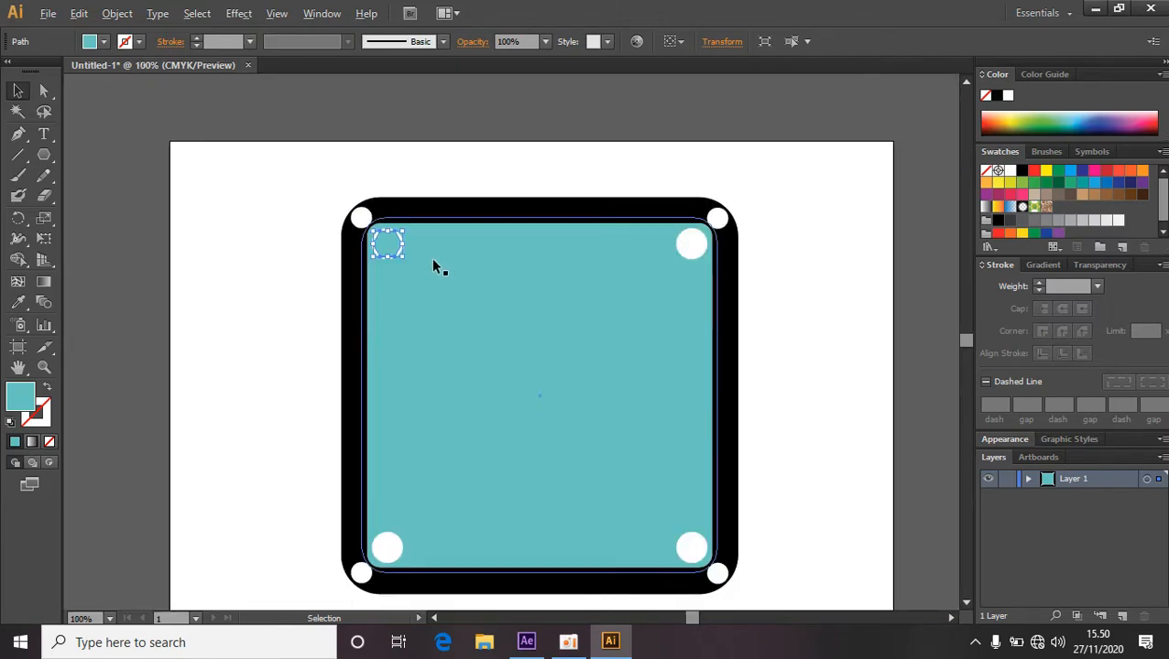
scroll(432, 257, up, 2)
drag(646, 302, 535, 279)
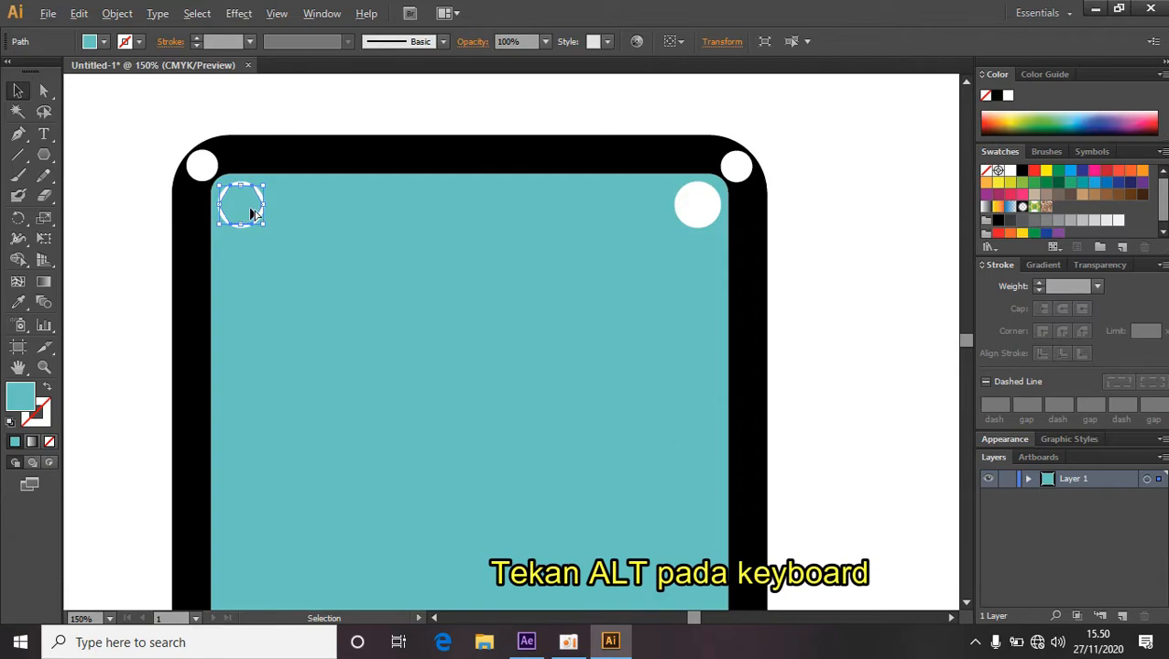
drag(252, 212, 708, 214)
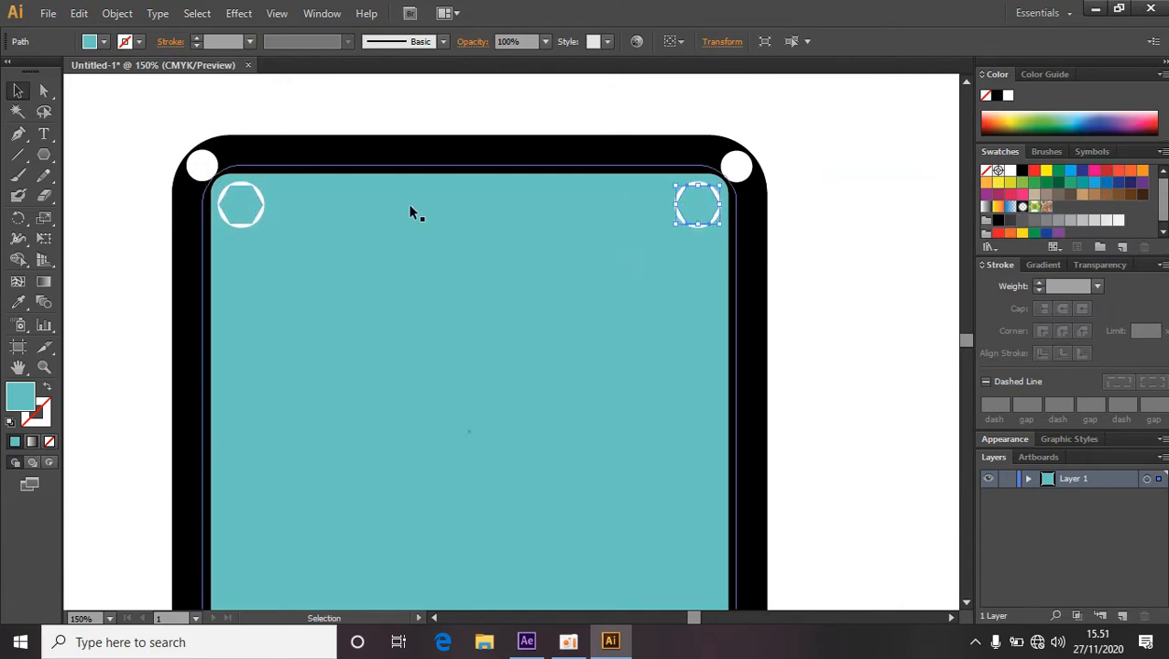
shift+click(242, 213)
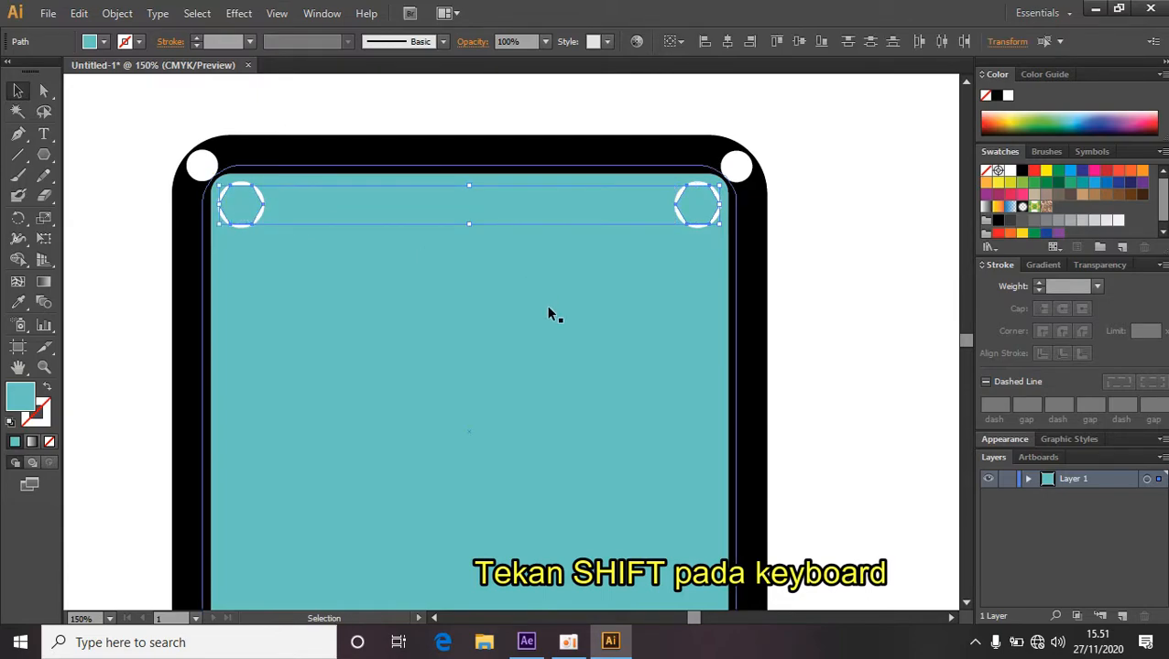
scroll(548, 313, down, 3)
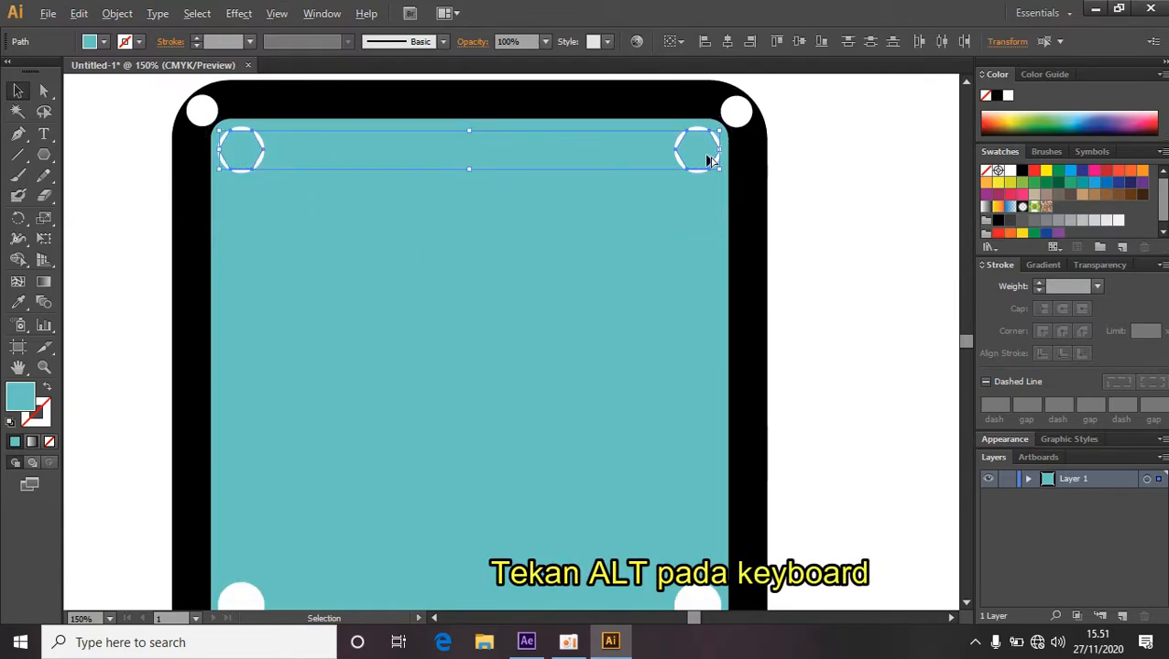
drag(708, 162, 706, 525)
scroll(639, 384, down, 3)
scroll(640, 385, down, 2)
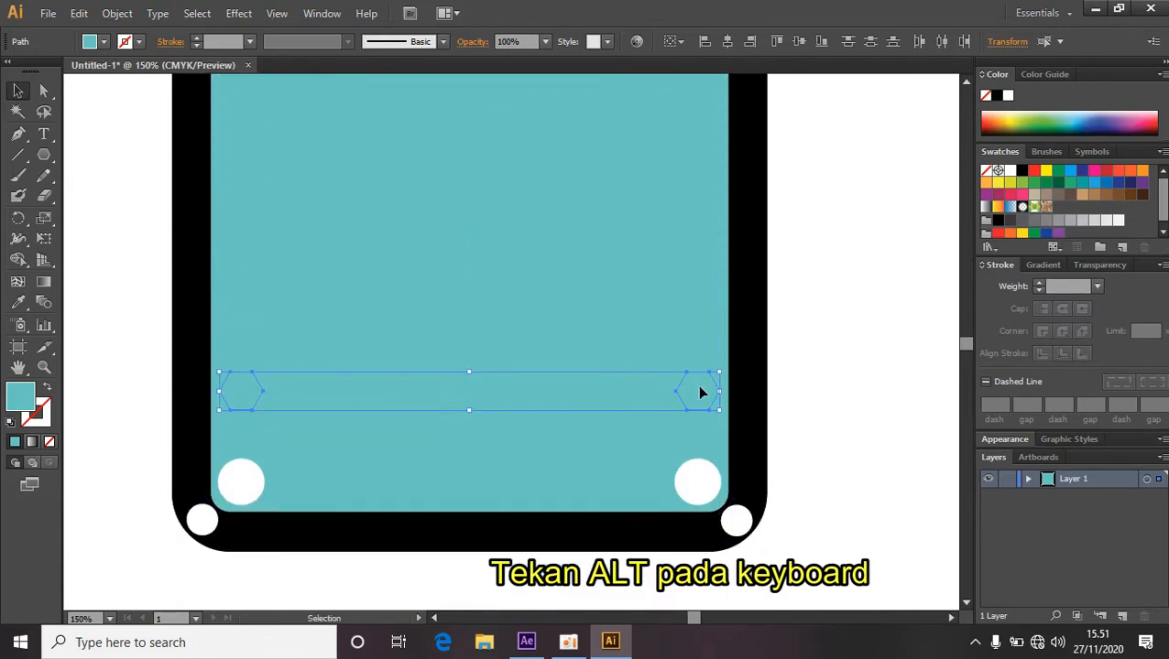
drag(705, 404, 706, 494)
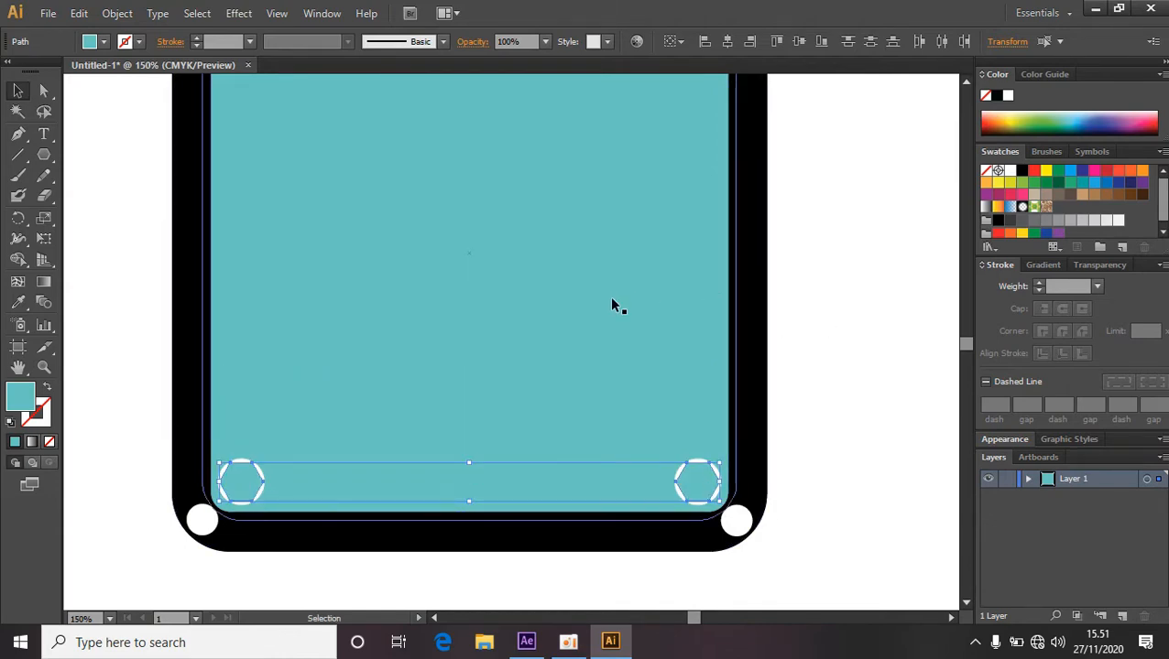
Select all four hexagons together and copy them.
scroll(611, 302, up, 4)
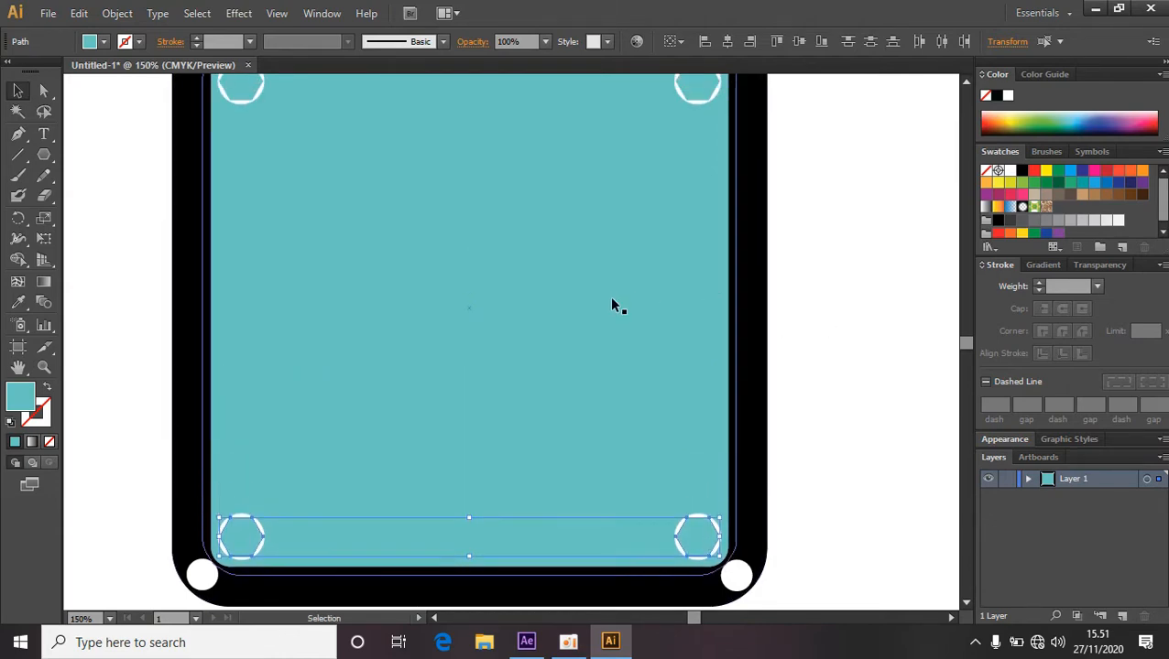
click(251, 117)
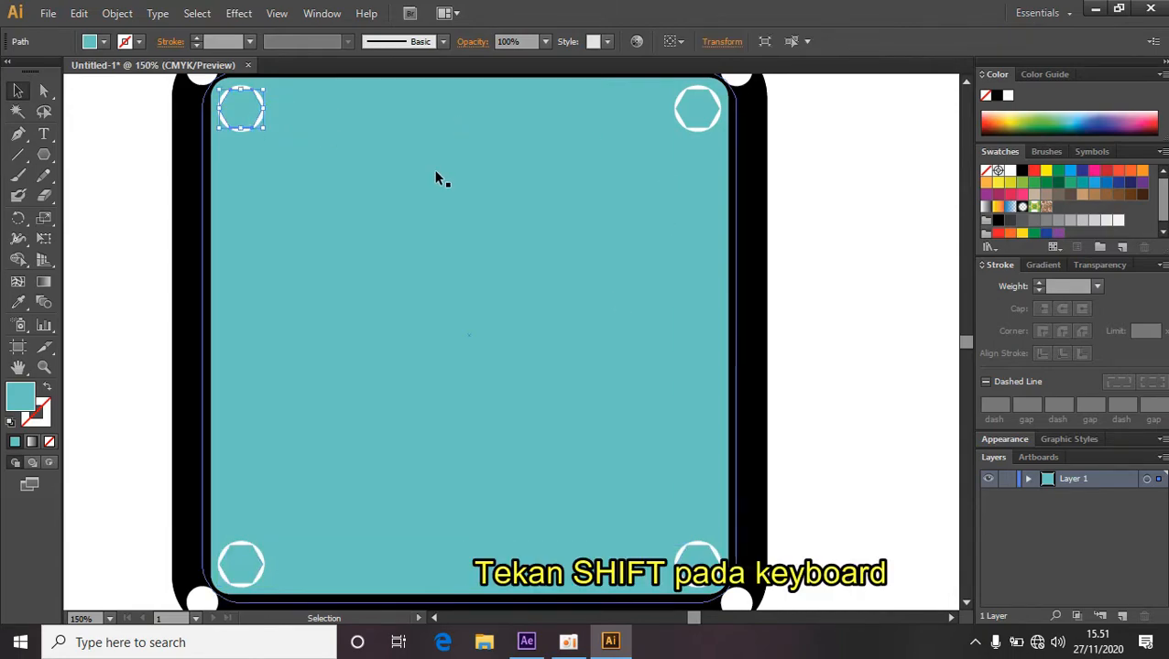
shift+click(701, 119)
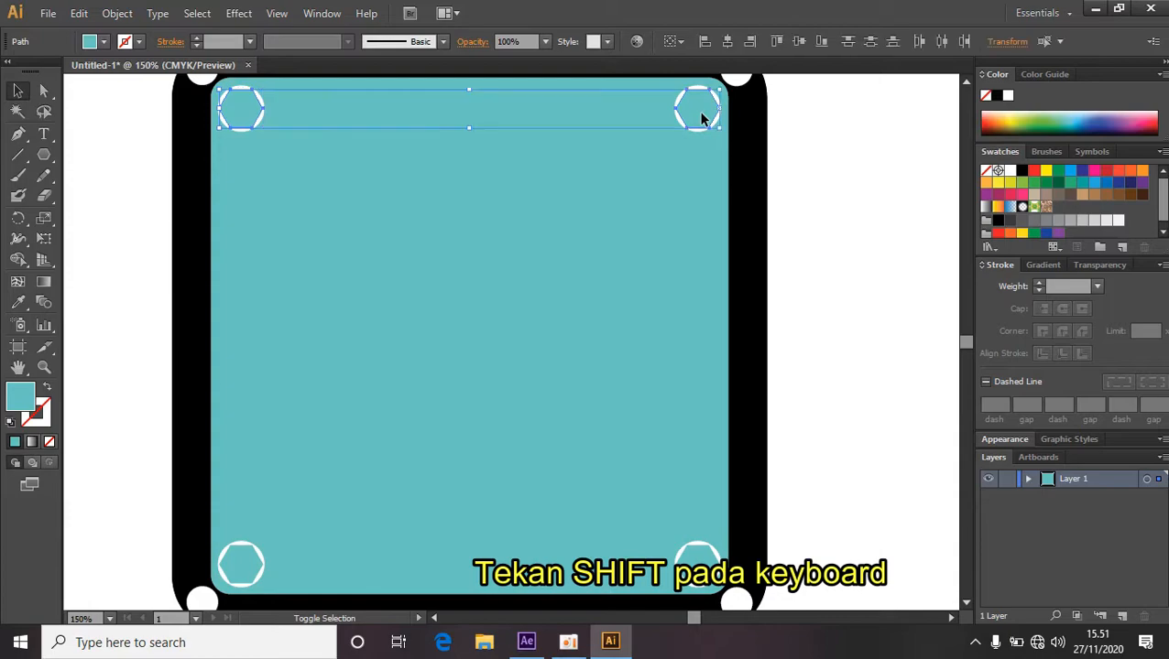
shift+click(244, 572)
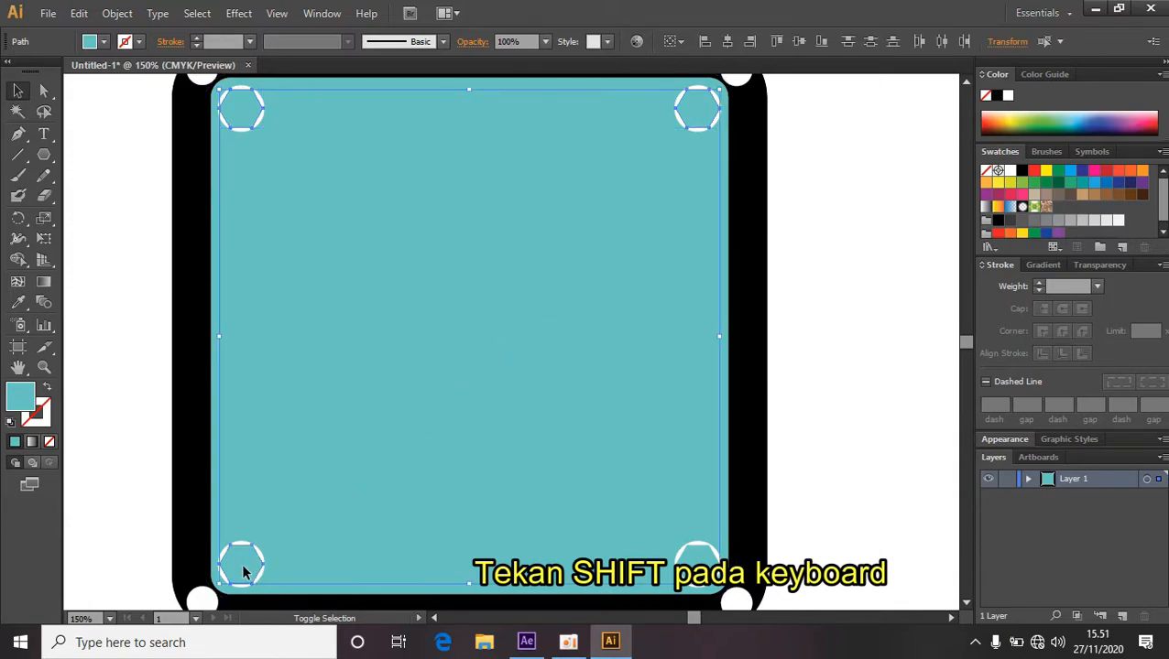
shift+click(701, 572)
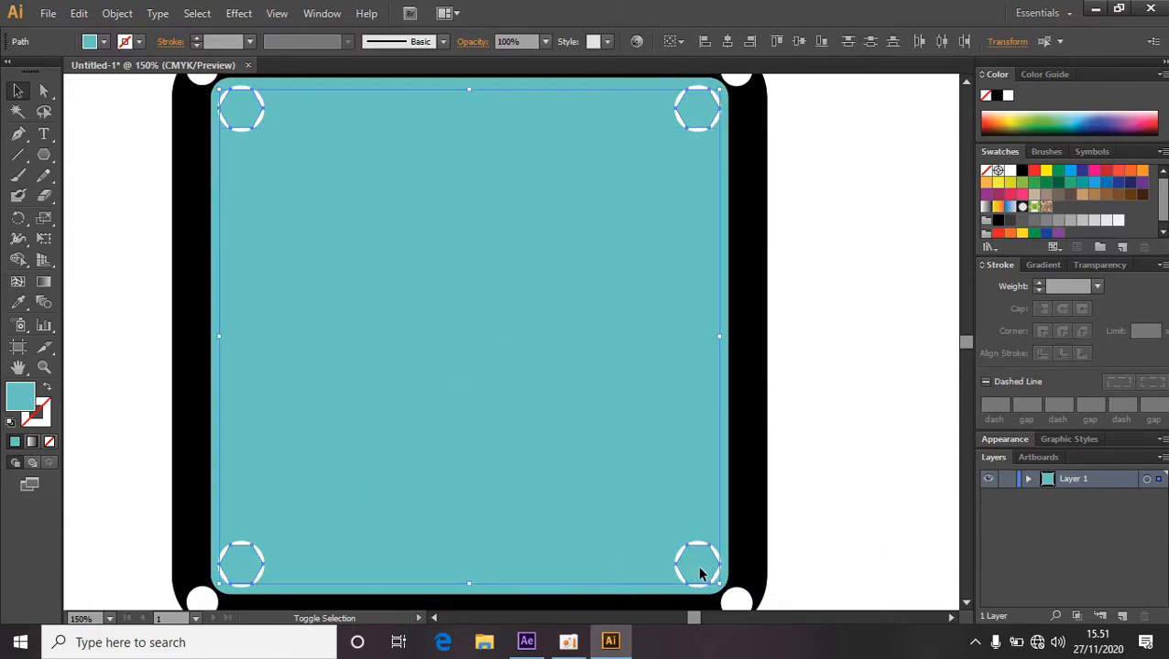
click(79, 13)
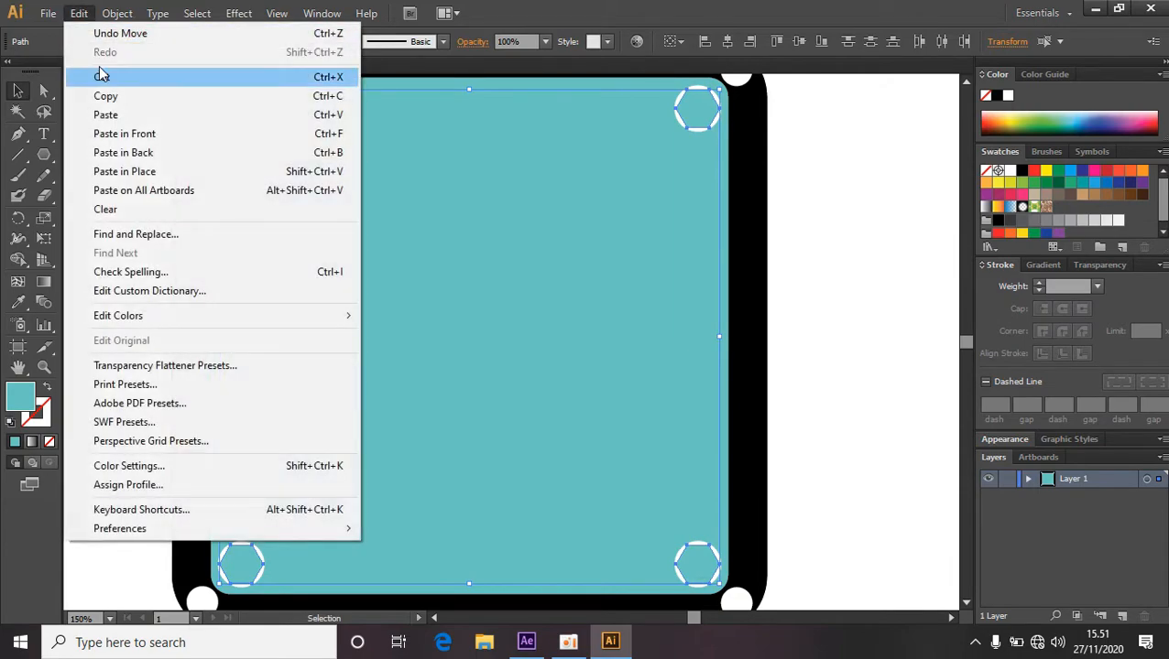
click(105, 95)
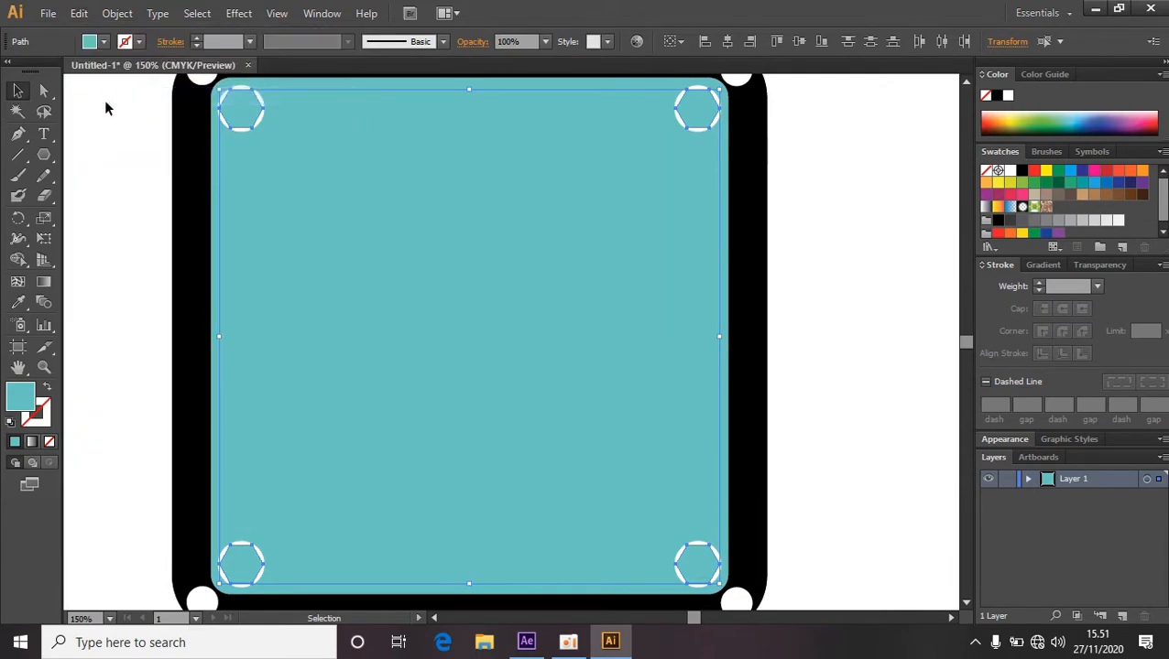
Switch to After Effects and paste the hexagons onto the Background3 layer as masks.
click(526, 644)
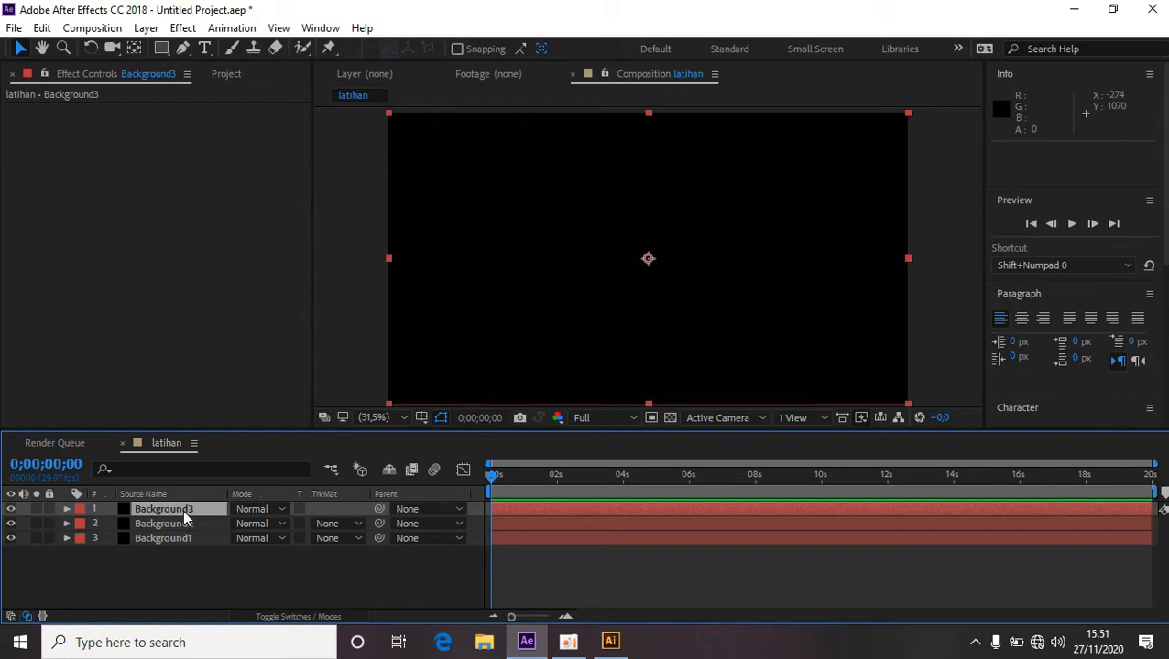
click(42, 27)
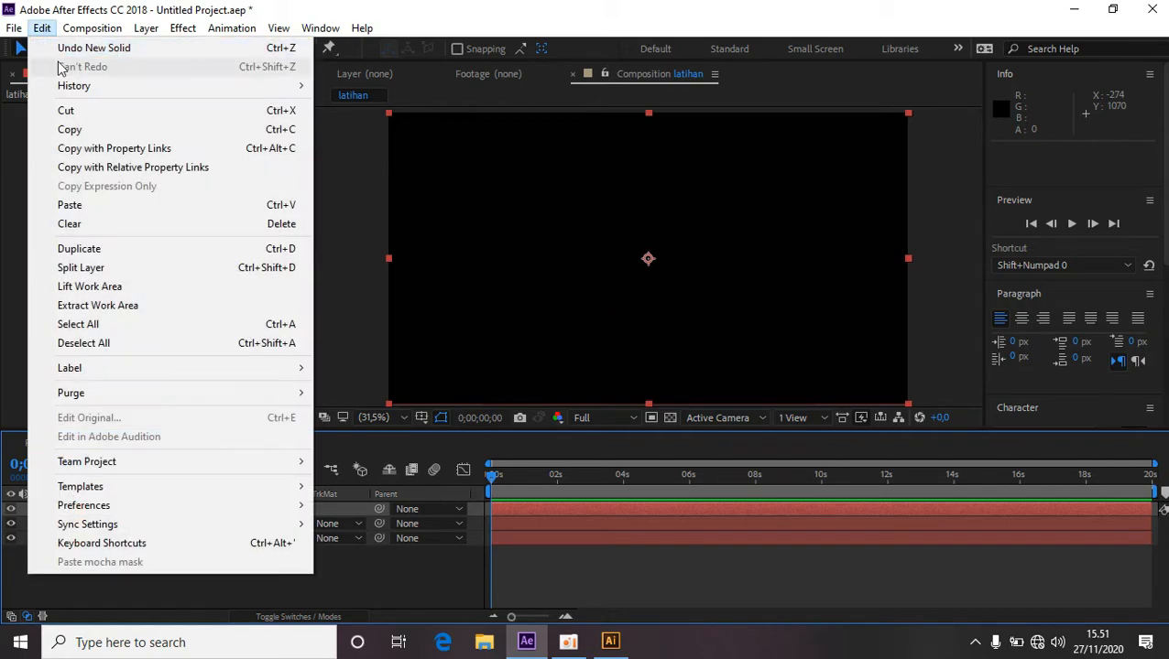
click(94, 207)
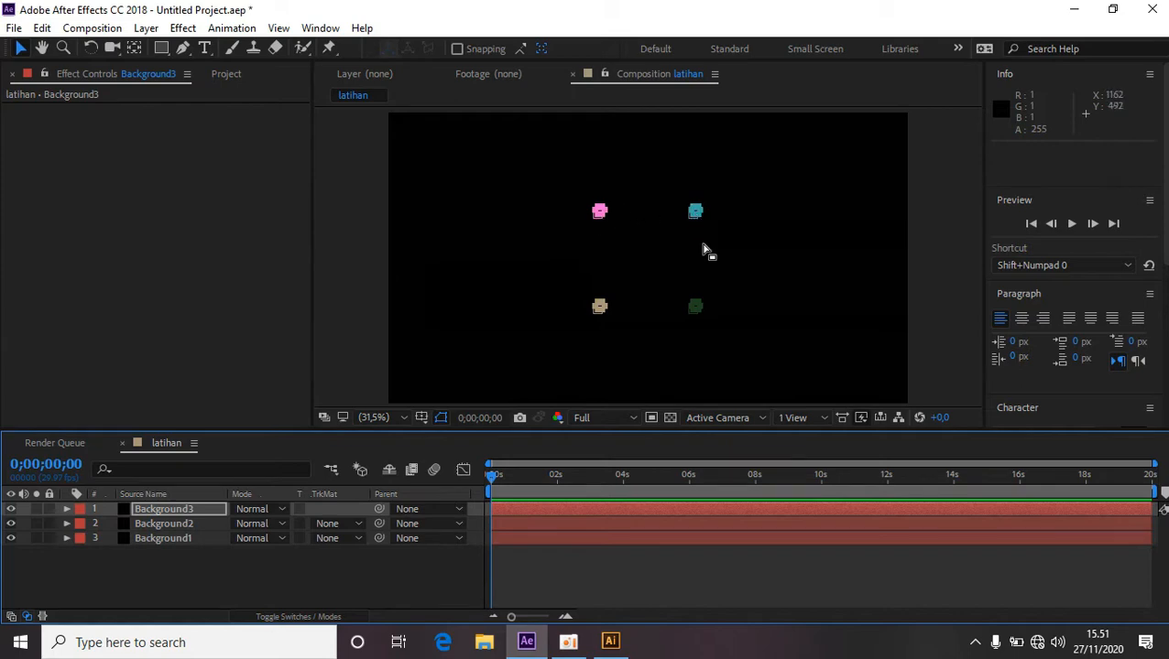
click(404, 583)
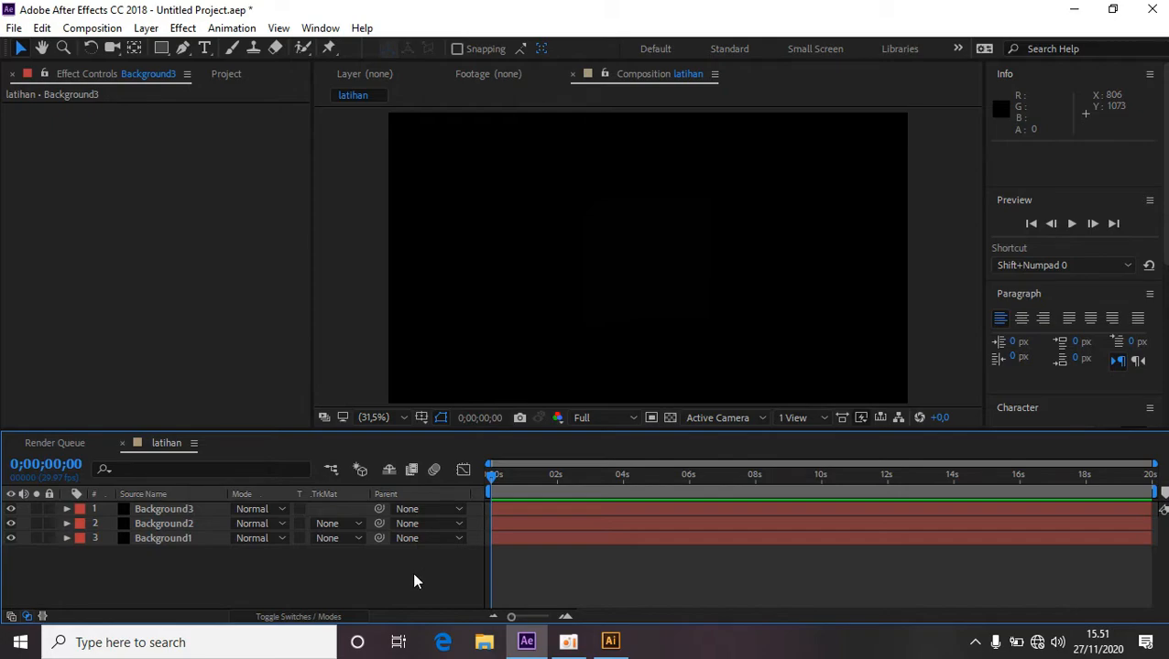
Create a new solid layer named element3D in the composition.
right_click(414, 580)
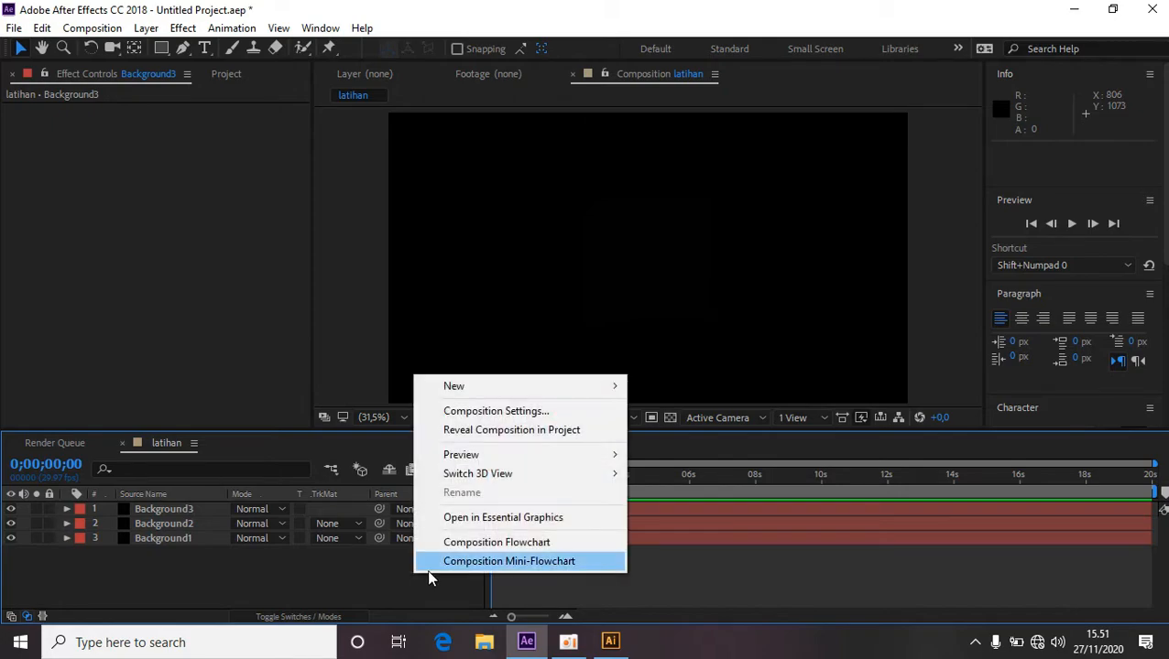
mouse_move(568, 393)
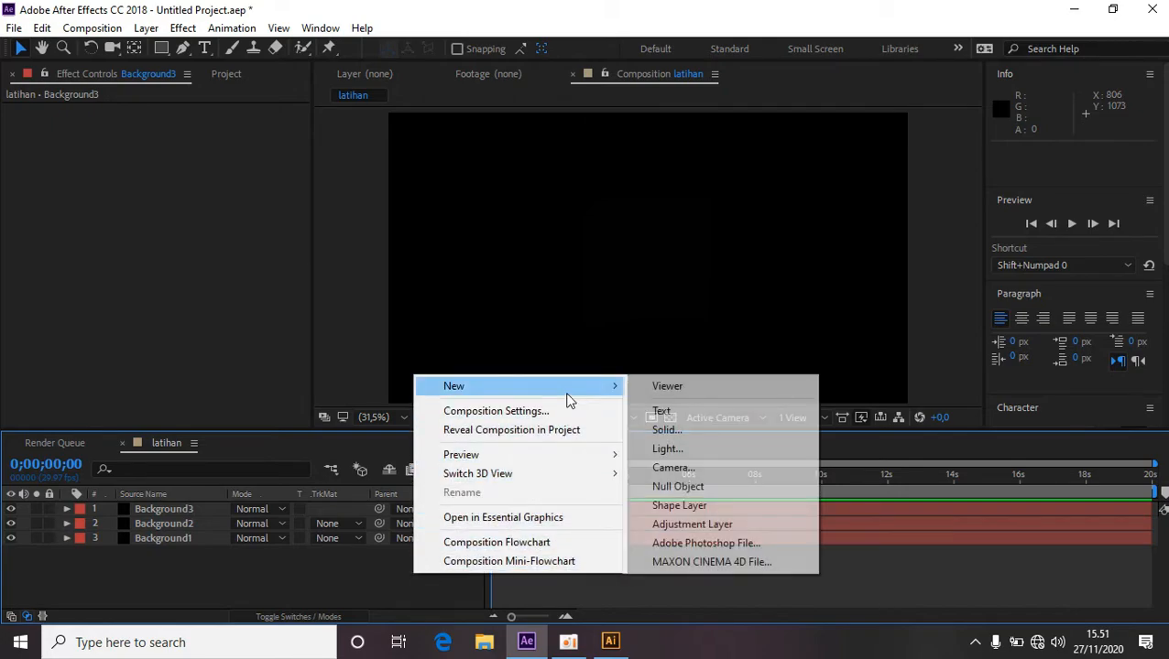
click(682, 431)
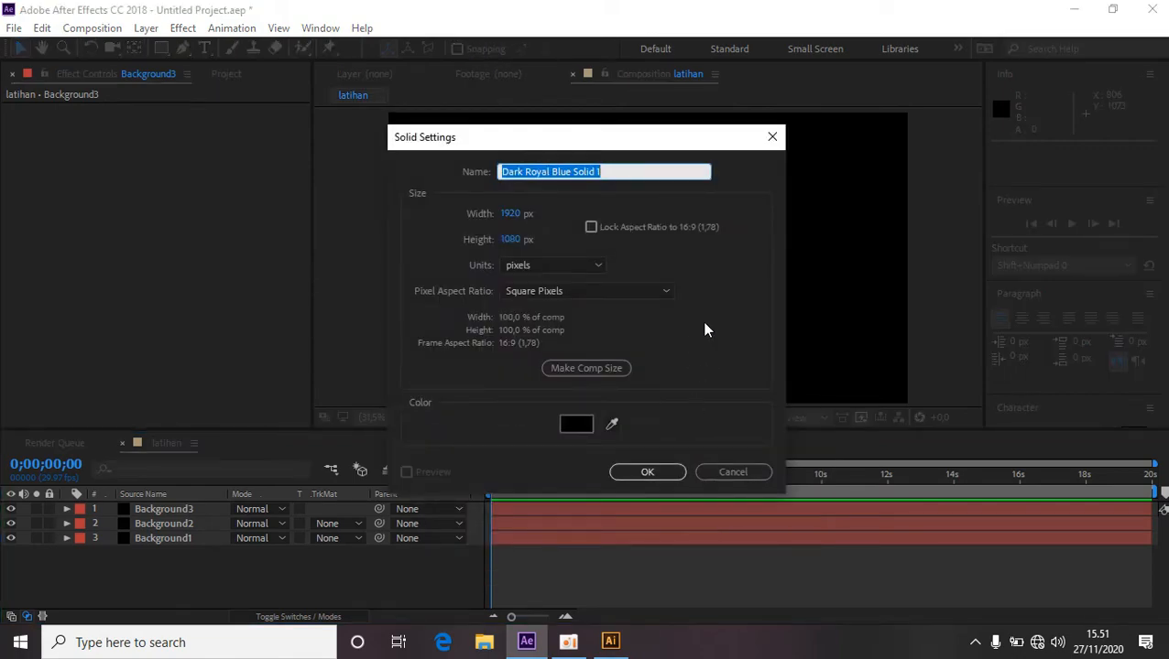
text(element3D)
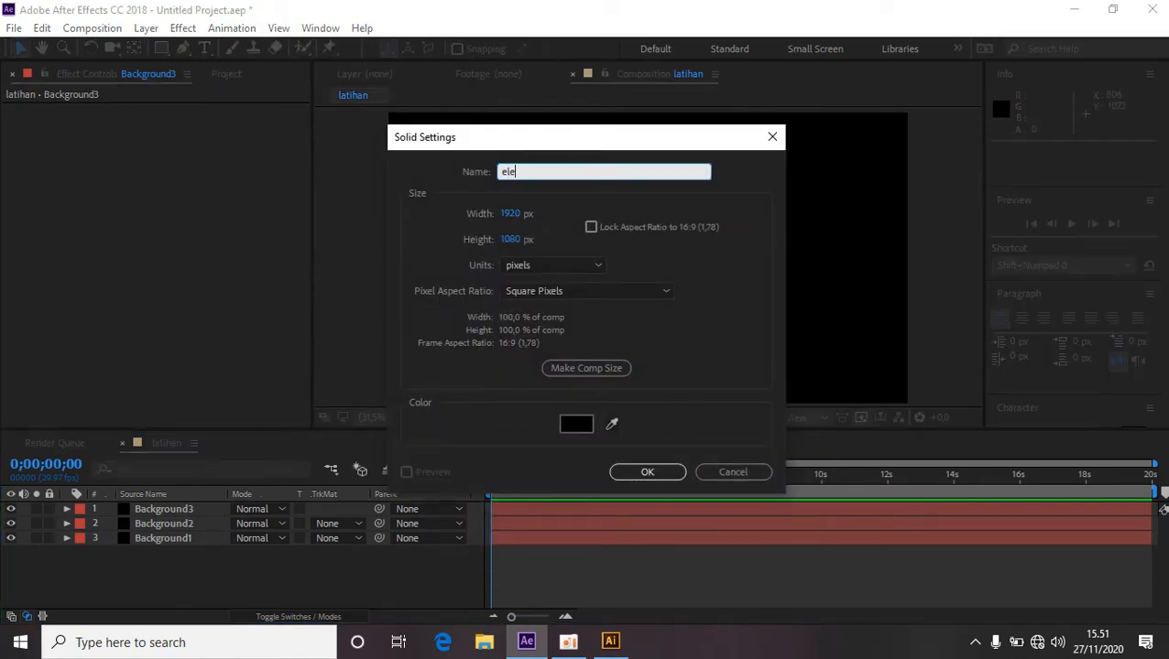
click(659, 471)
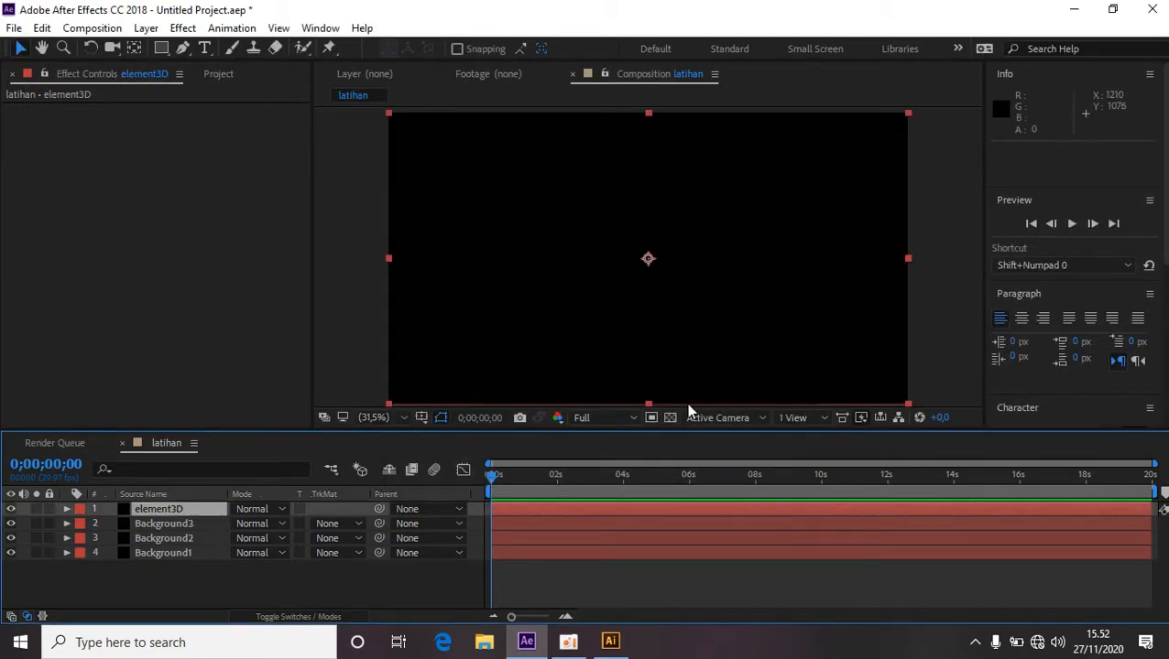
Search the effects for Element and apply the Element effect to the element3D layer.
scroll(1077, 245, down, 6)
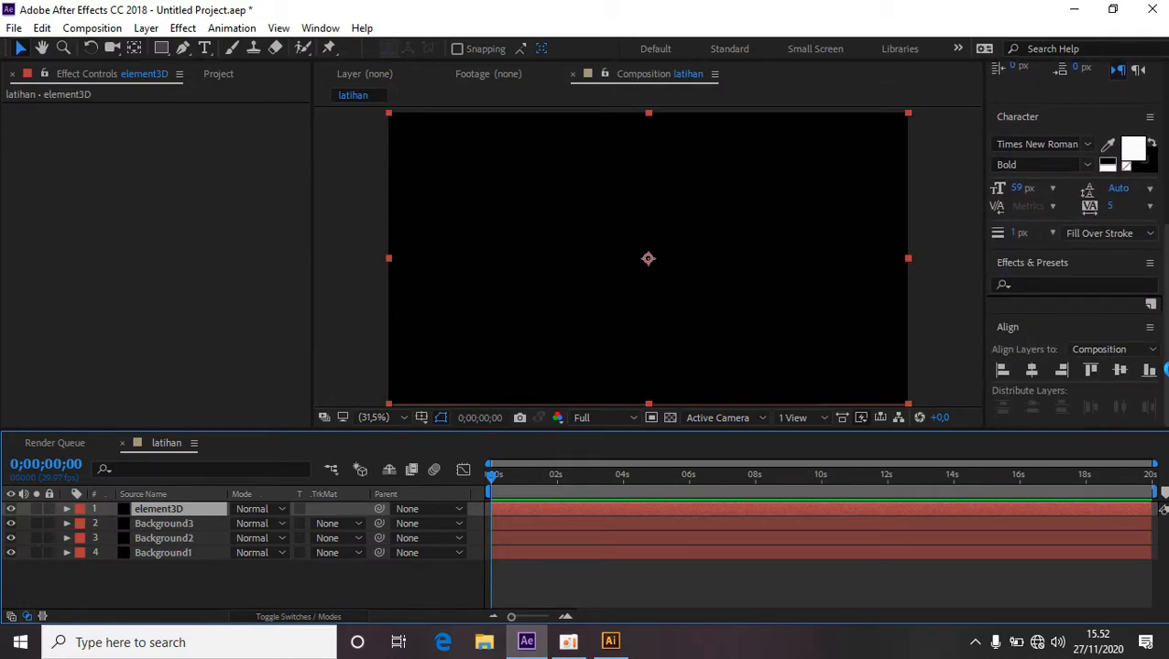
click(1062, 287)
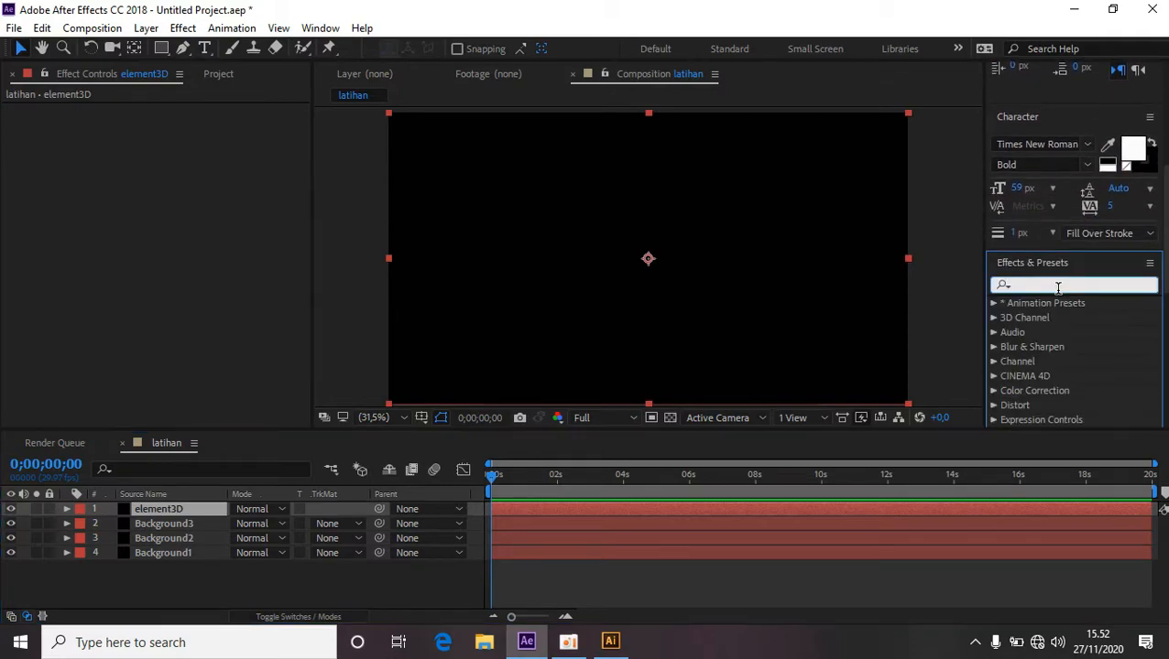
text(elemen)
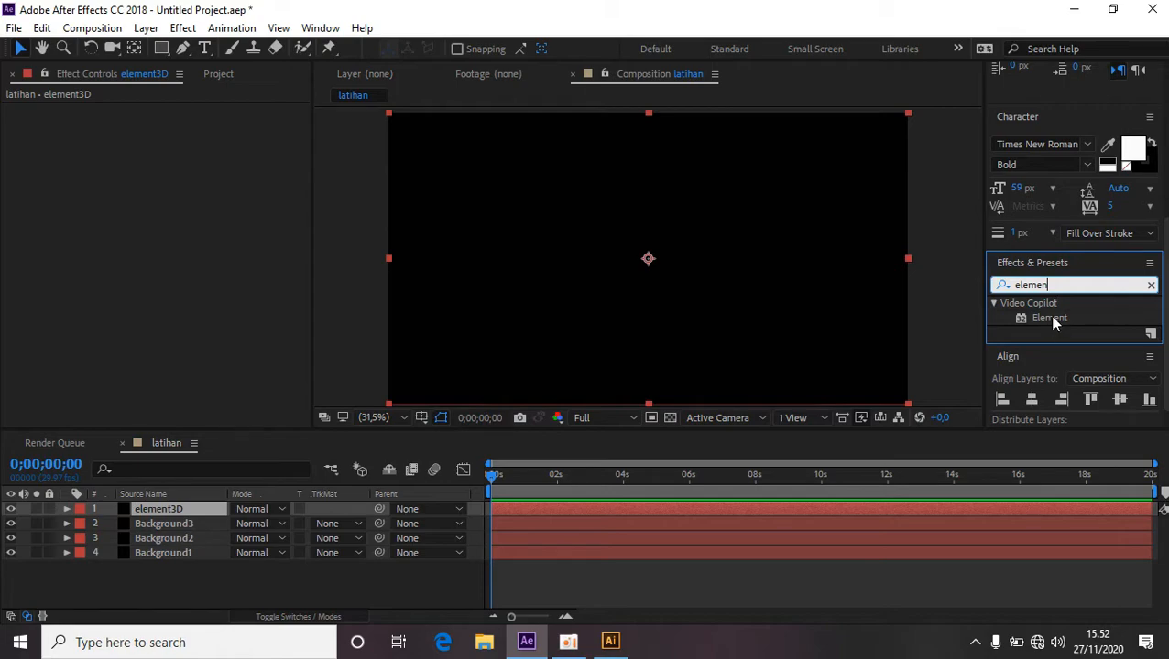
drag(1053, 324, 1052, 315)
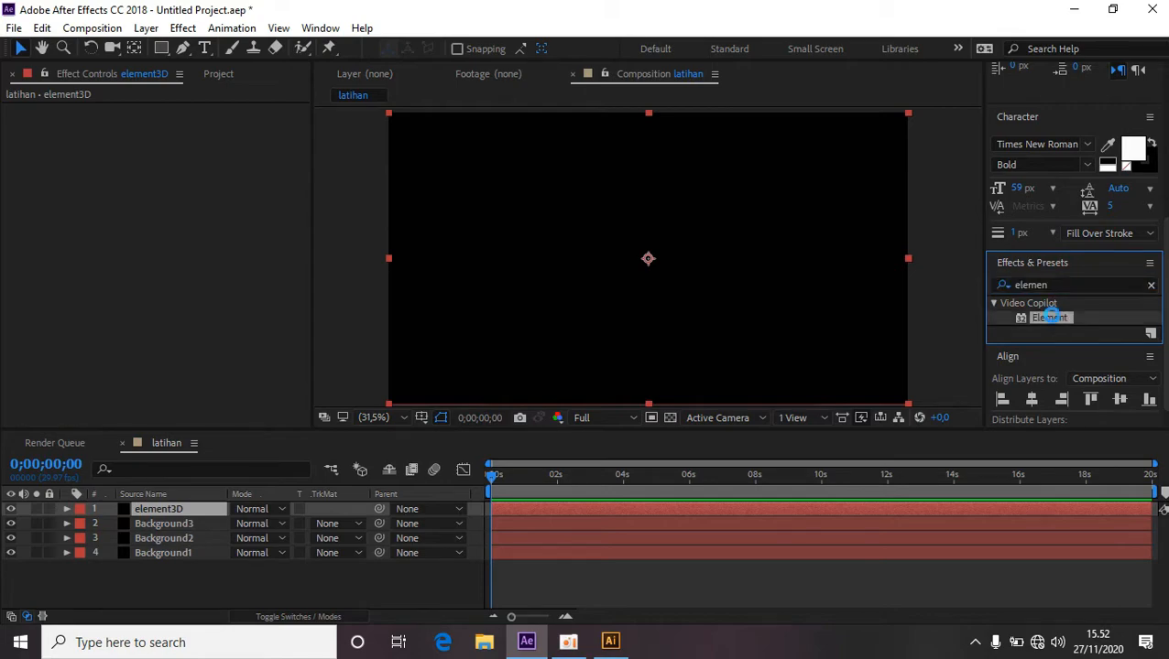
double_click(1049, 317)
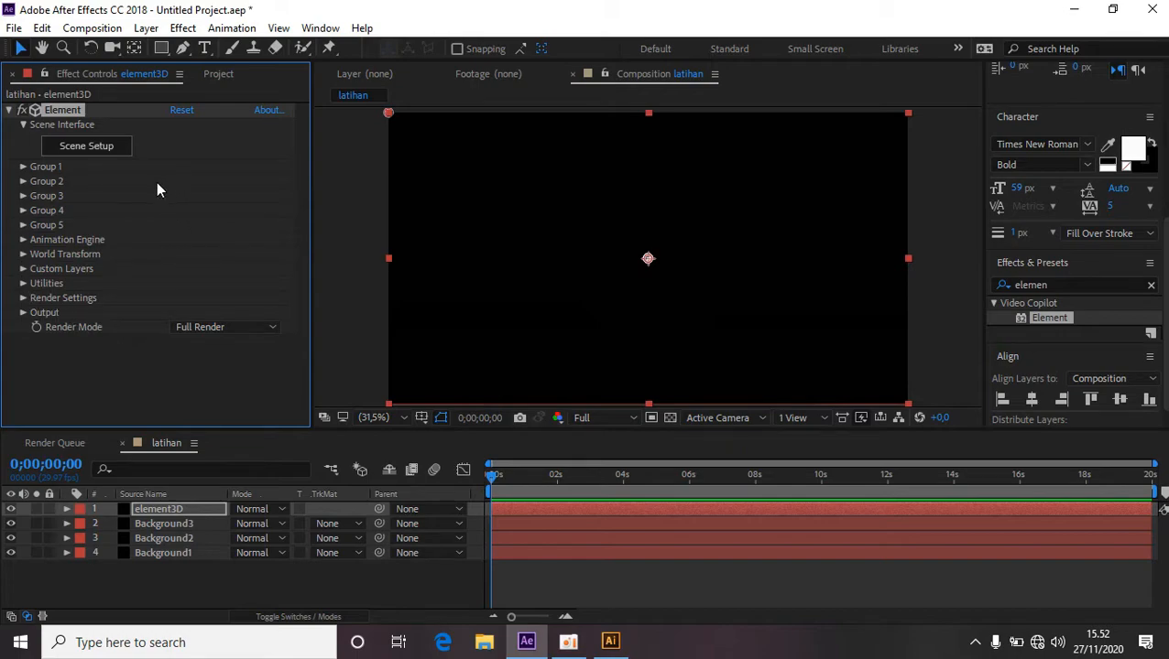
Under Custom Text and Masks, set Path Layer 1 to Background1, Path Layer 2 to Background2 and Path Layer 3 to Background3.
click(23, 269)
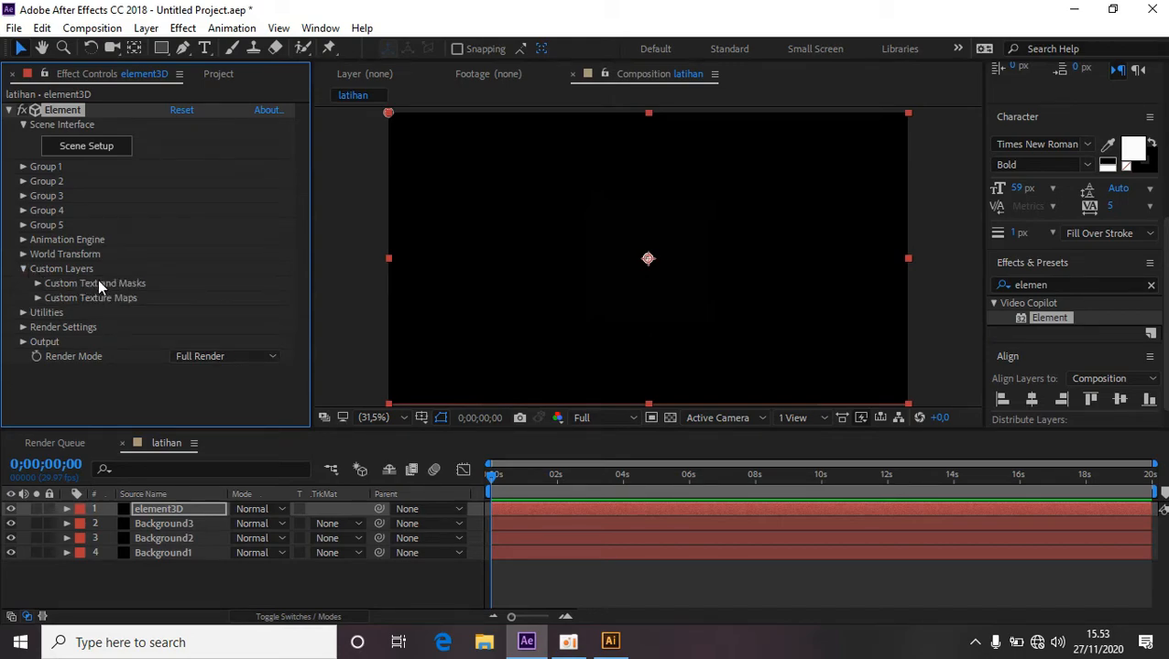
click(38, 284)
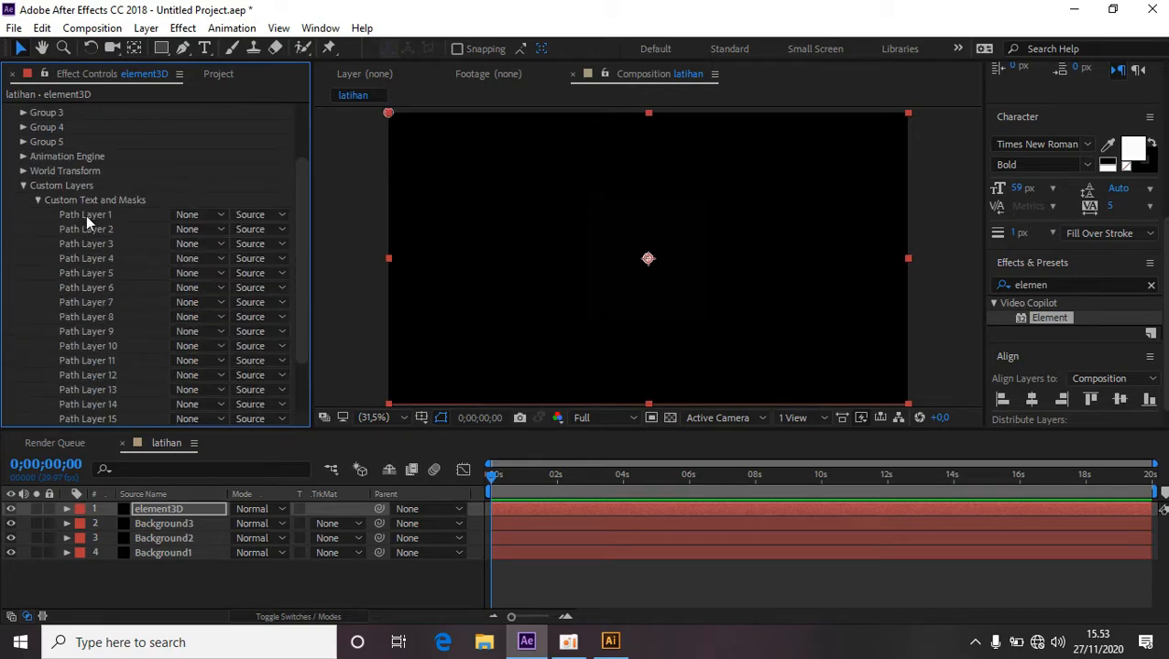
click(221, 218)
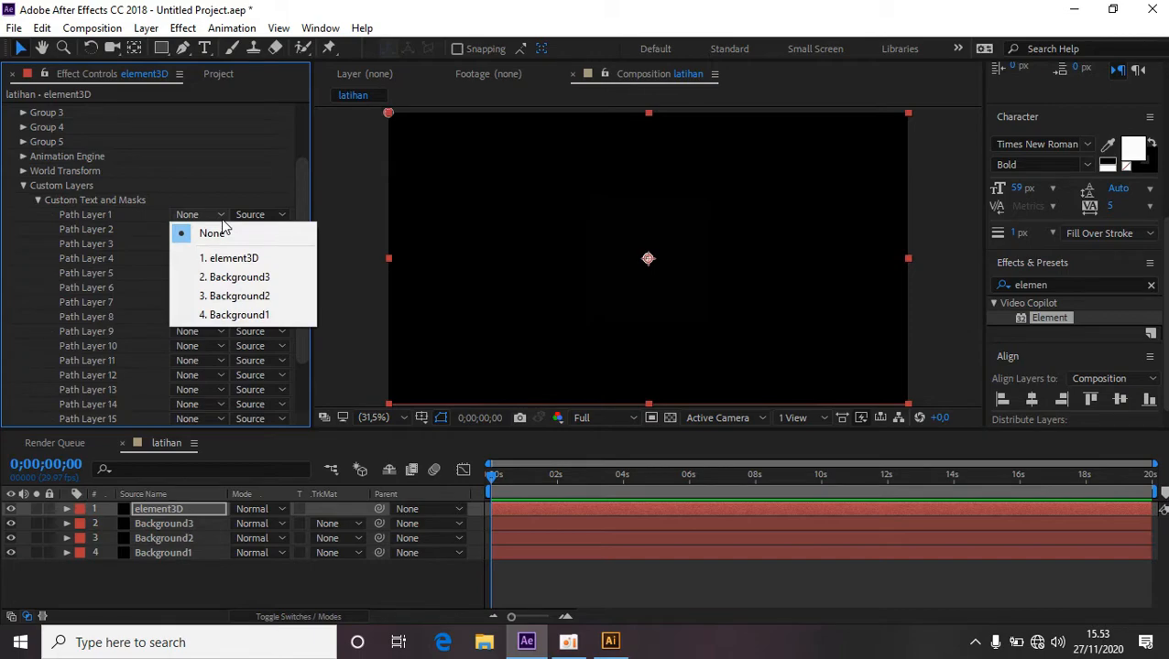
click(236, 316)
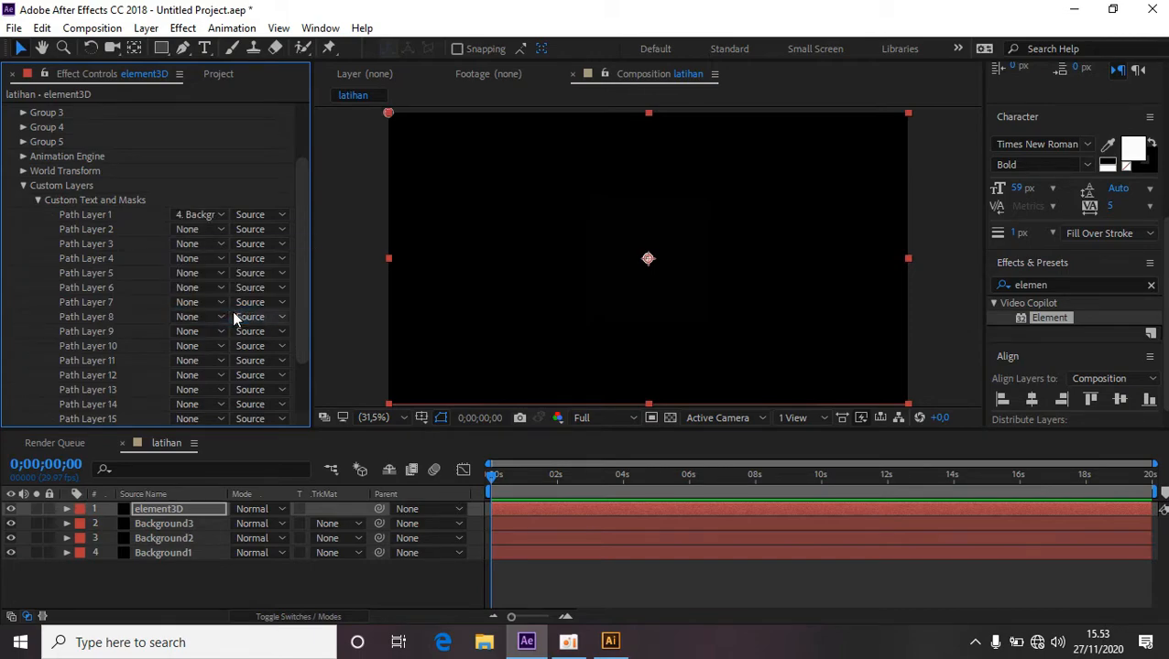
click(220, 230)
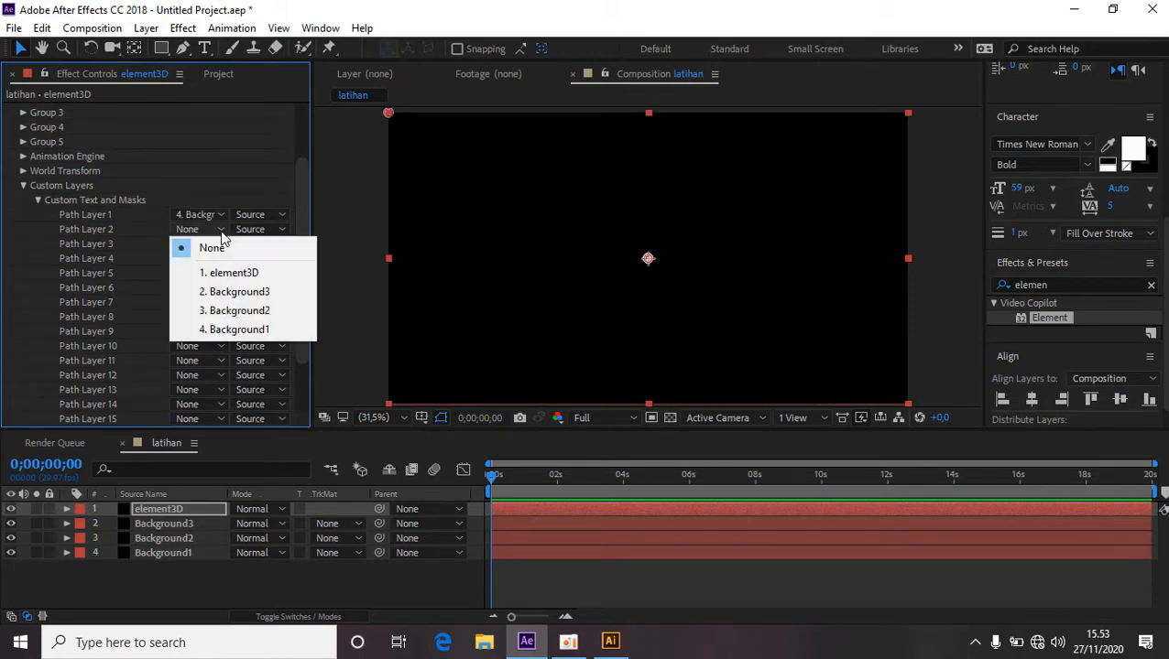
click(239, 311)
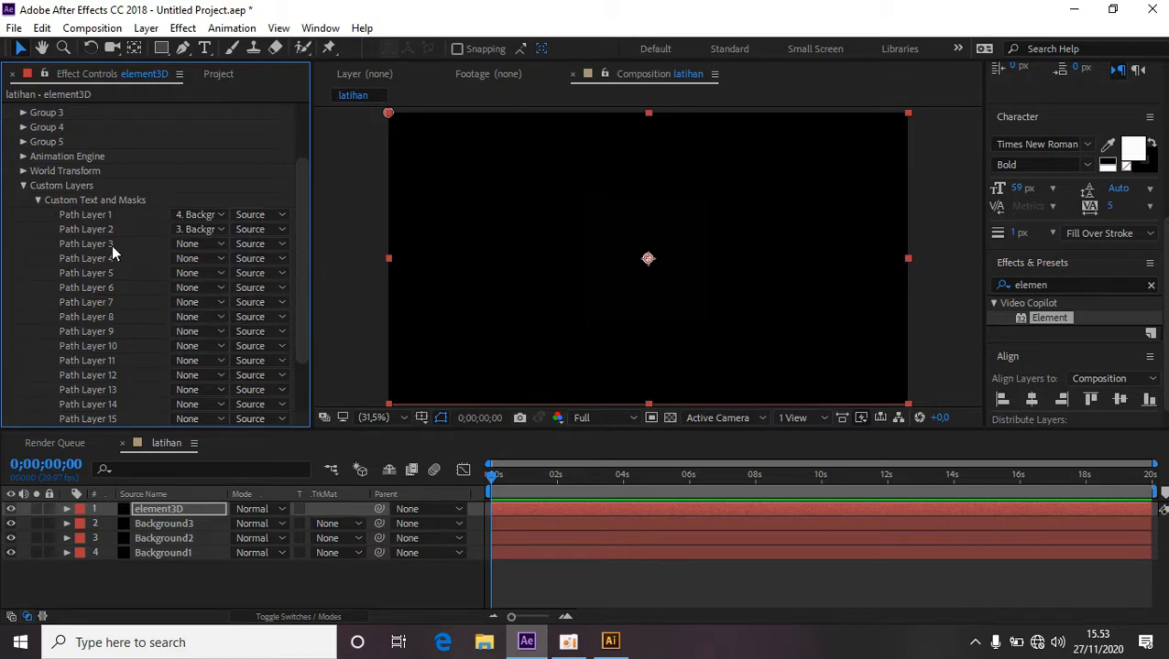
click(217, 244)
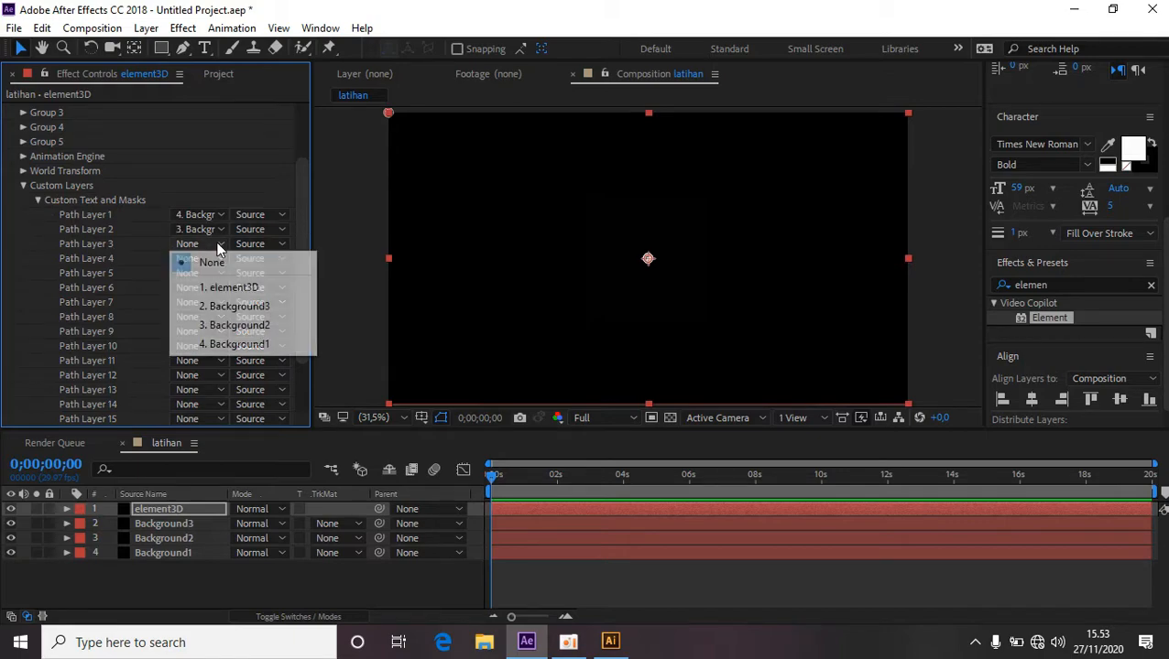
click(239, 307)
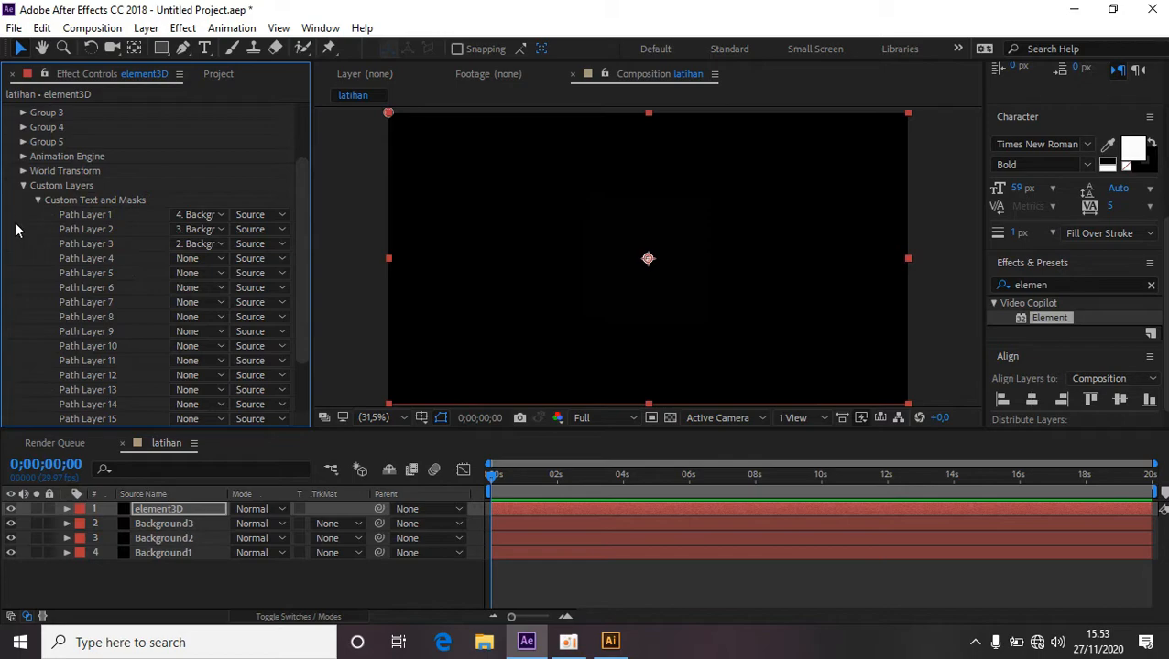
Open the Element Scene Setup and extrude the custom path into a 3D model.
click(23, 186)
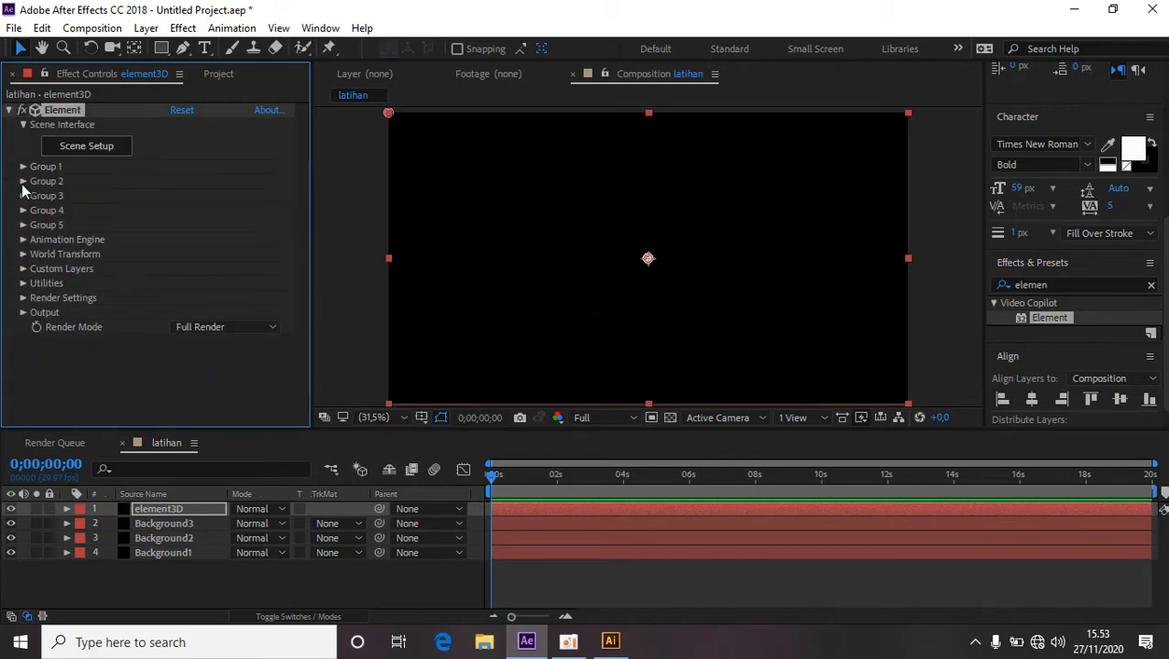
click(98, 150)
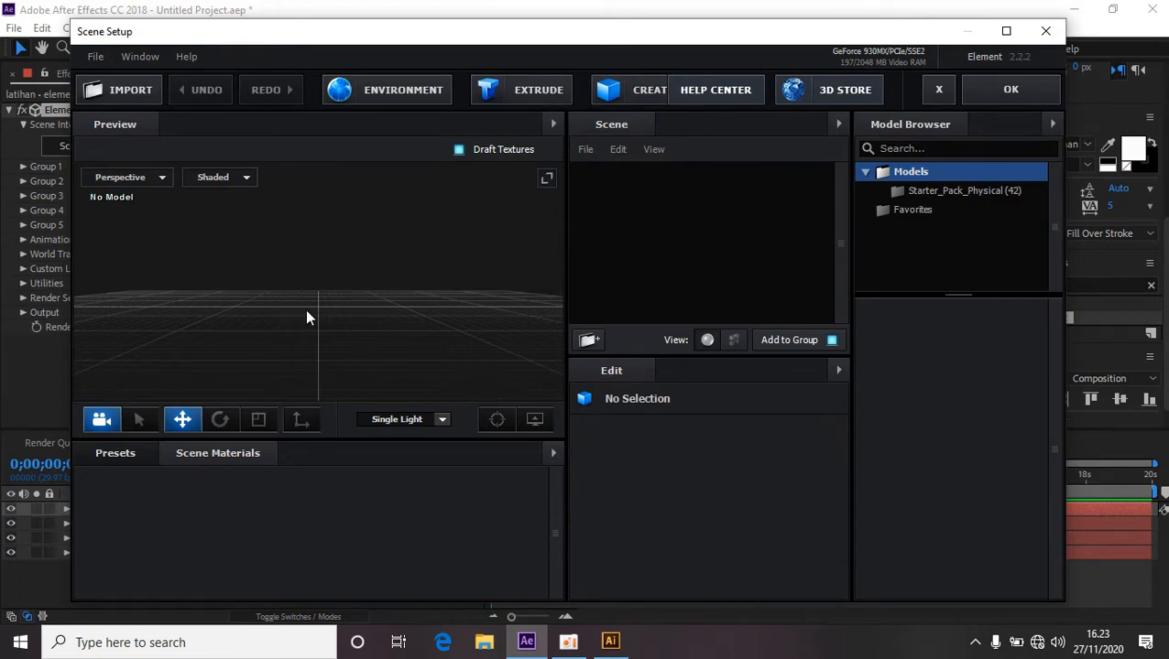
click(551, 96)
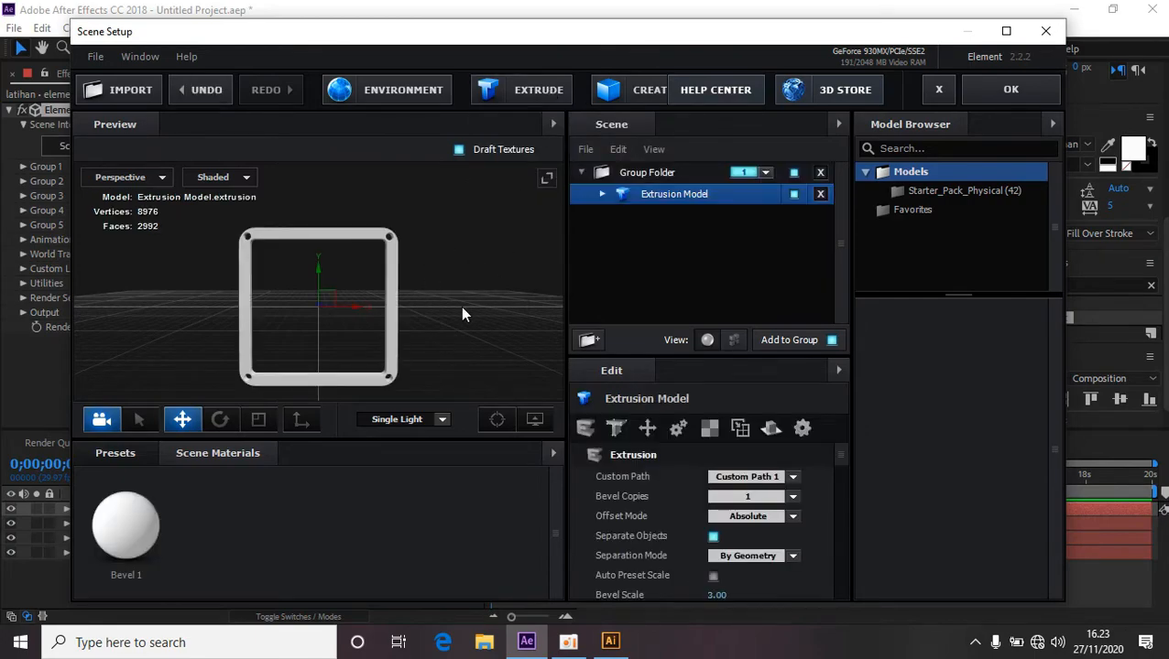
Turn off the grid in the preview's view options.
mouse_move(453, 323)
mouse_down()
mouse_move(449, 274)
mouse_move(433, 336)
mouse_move(523, 310)
mouse_move(322, 301)
mouse_move(417, 292)
mouse_move(449, 324)
mouse_move(485, 293)
mouse_move(438, 305)
mouse_move(480, 305)
mouse_move(464, 321)
mouse_move(495, 314)
mouse_move(402, 335)
mouse_move(501, 332)
mouse_move(428, 342)
mouse_move(476, 341)
mouse_move(435, 339)
mouse_move(451, 340)
mouse_up()
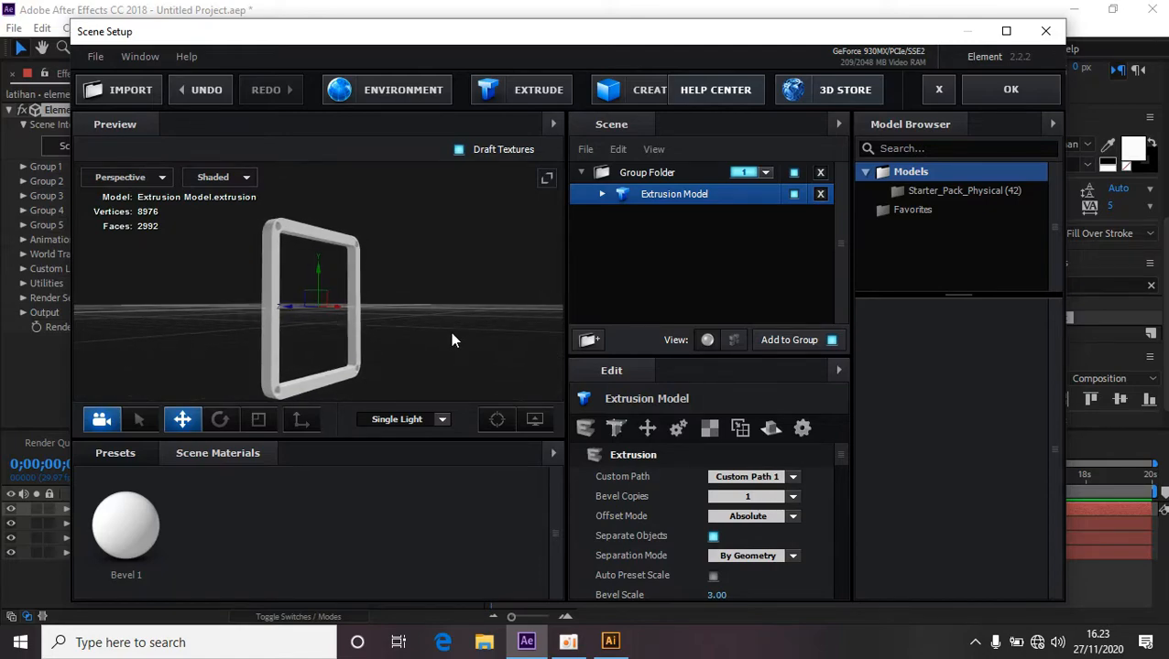
click(538, 422)
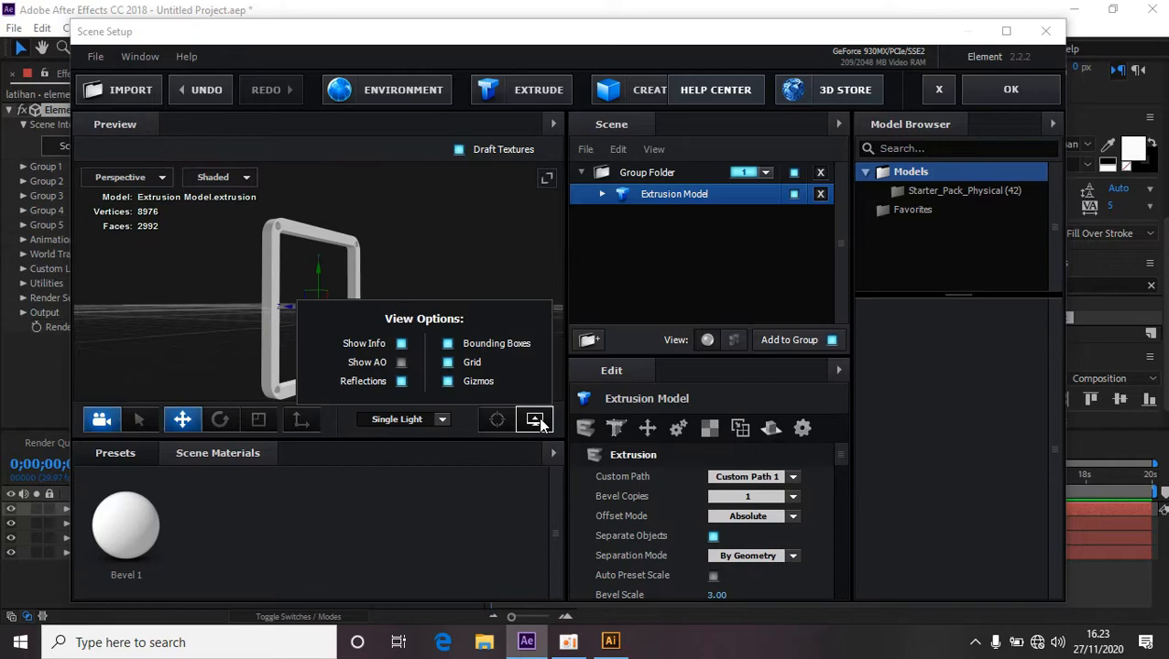
click(448, 361)
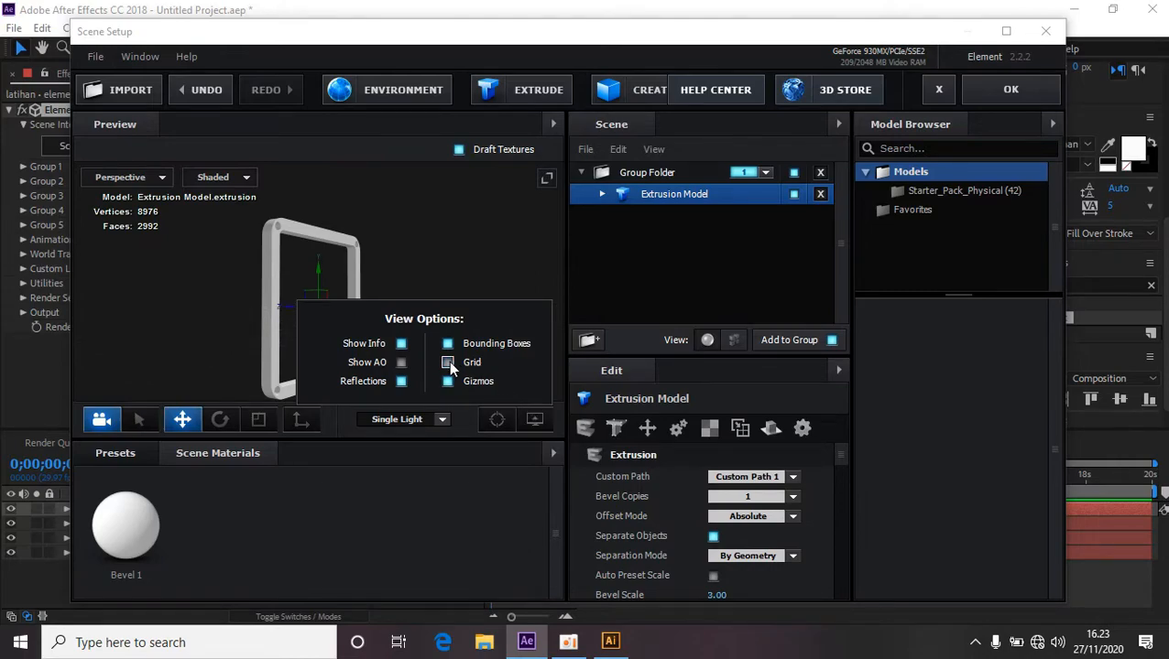
click(535, 419)
mouse_move(467, 329)
mouse_down()
mouse_move(373, 311)
mouse_move(449, 359)
mouse_move(438, 328)
mouse_move(484, 331)
mouse_move(471, 342)
mouse_up()
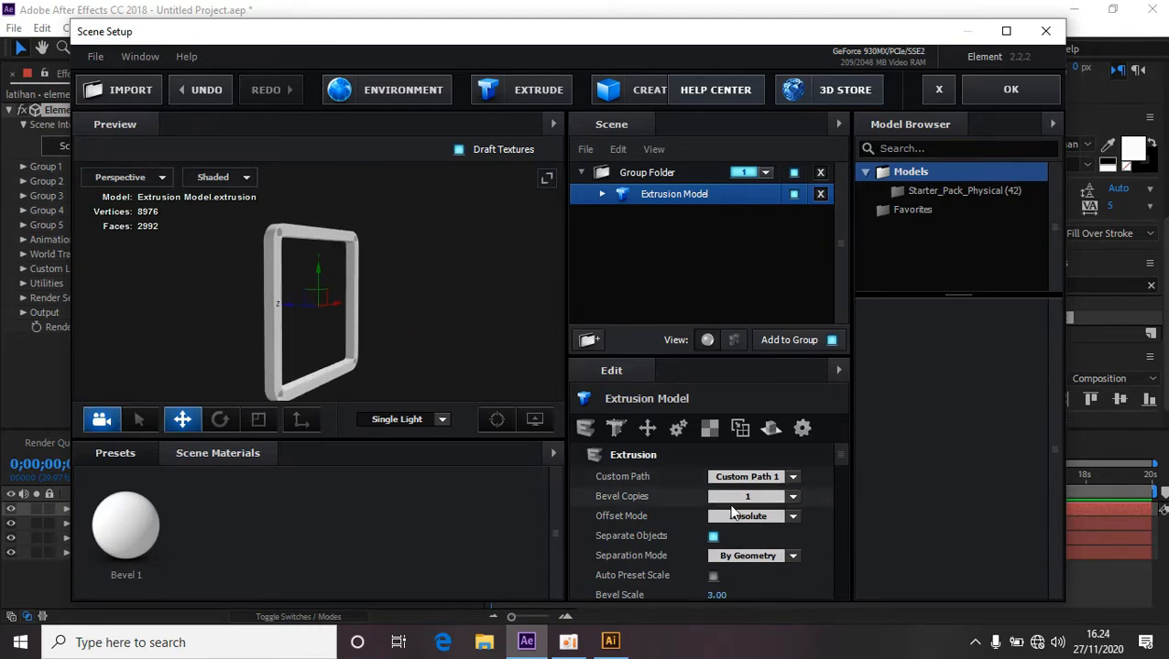
Set the extrusion model's UV Repeat values to 0 and 0.
scroll(734, 527, down, 5)
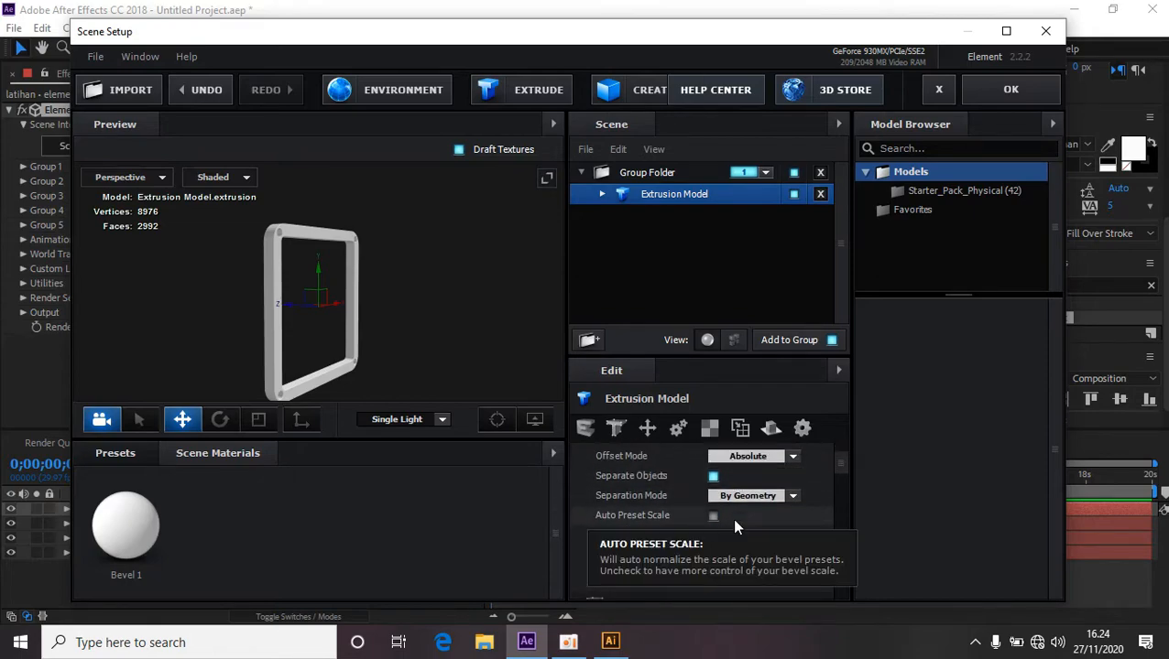
scroll(733, 526, down, 10)
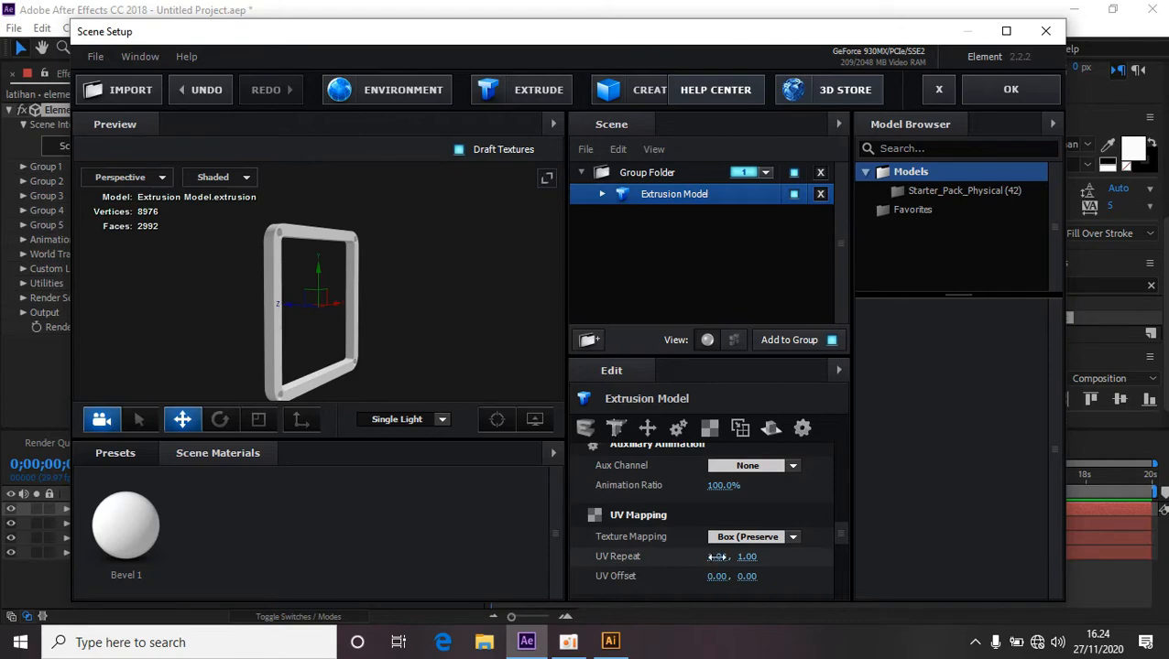
click(718, 557)
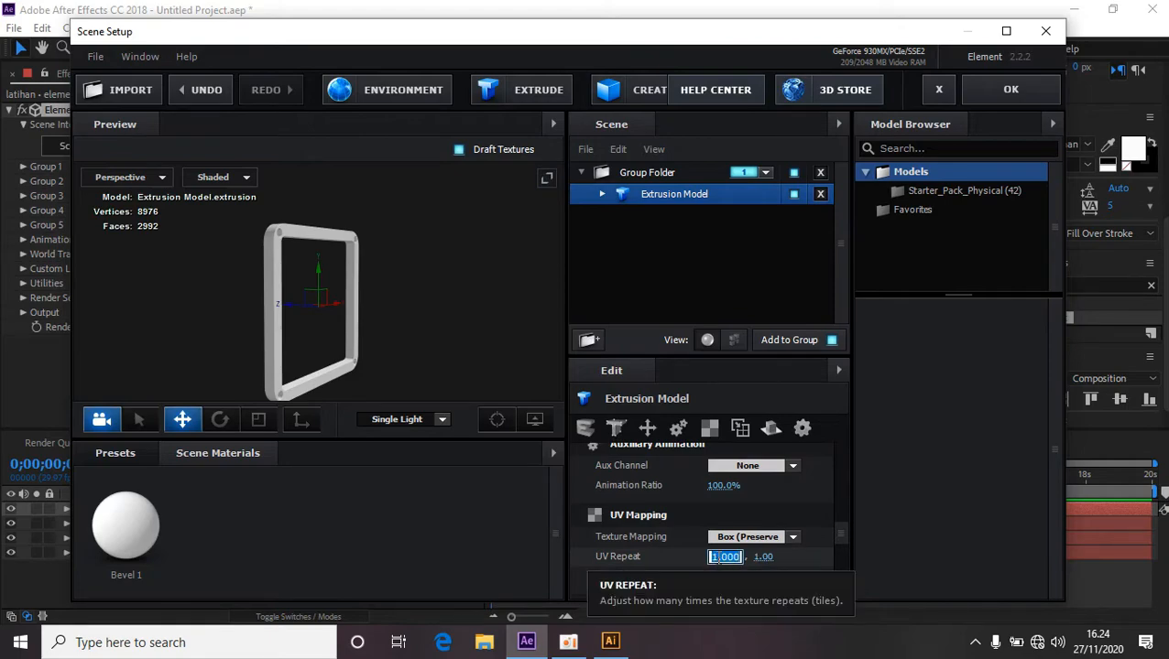
text(0)
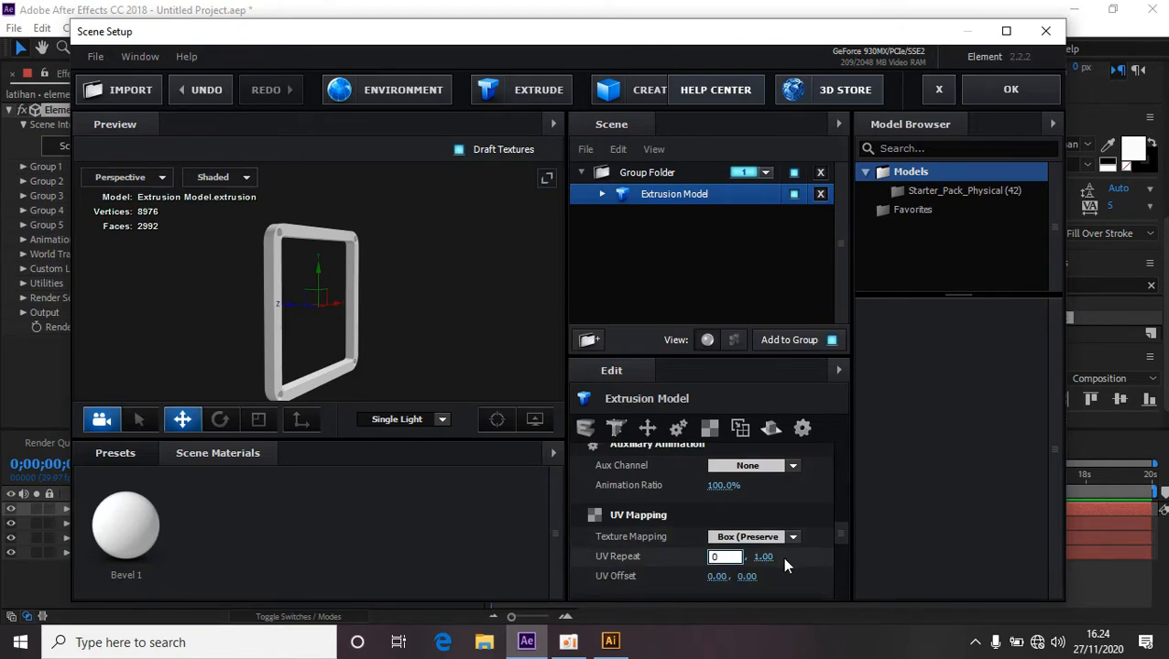
key(Tab)
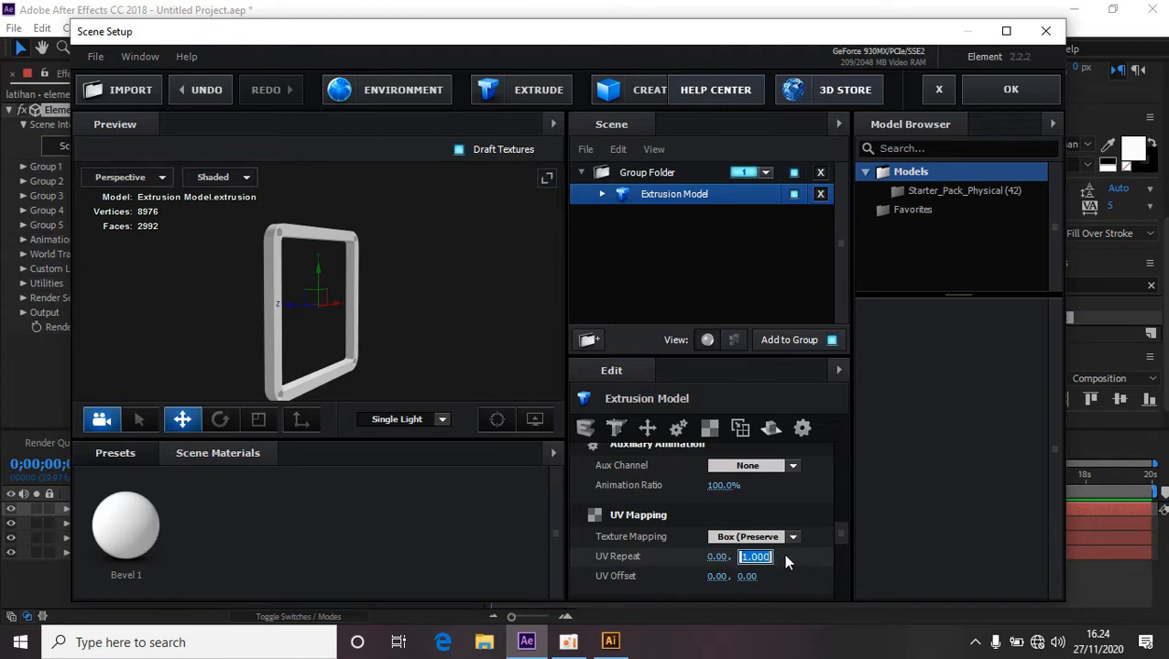
text(0)
key(Return)
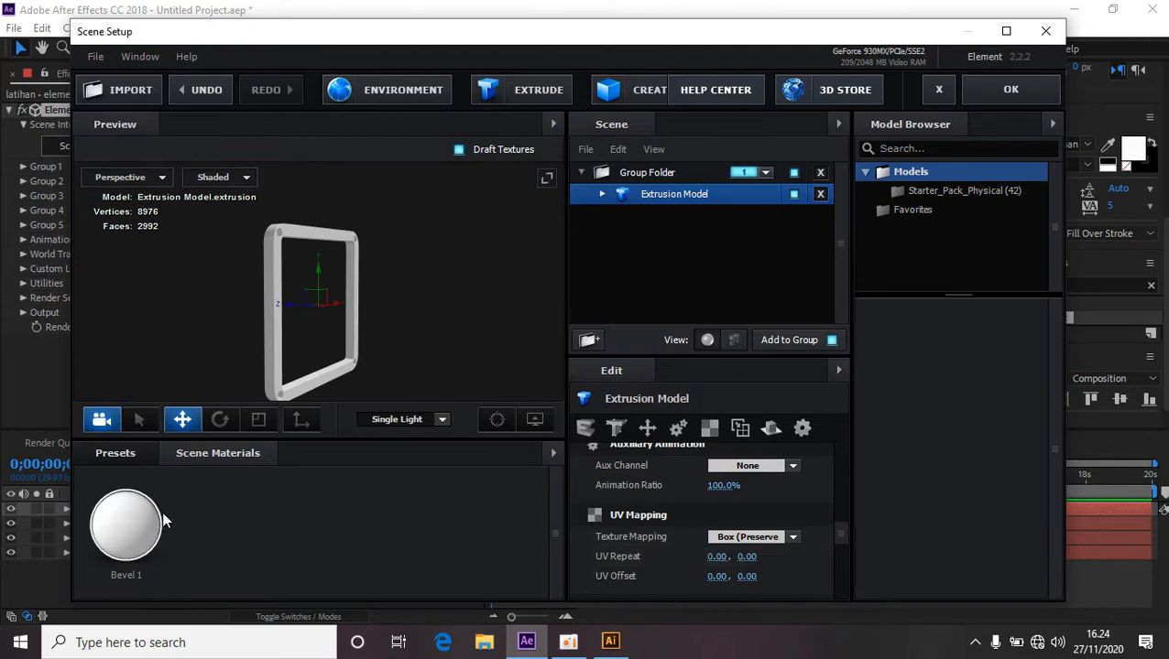
Apply the Physical preset material Metal_Diffused to the extrusion model.
click(125, 455)
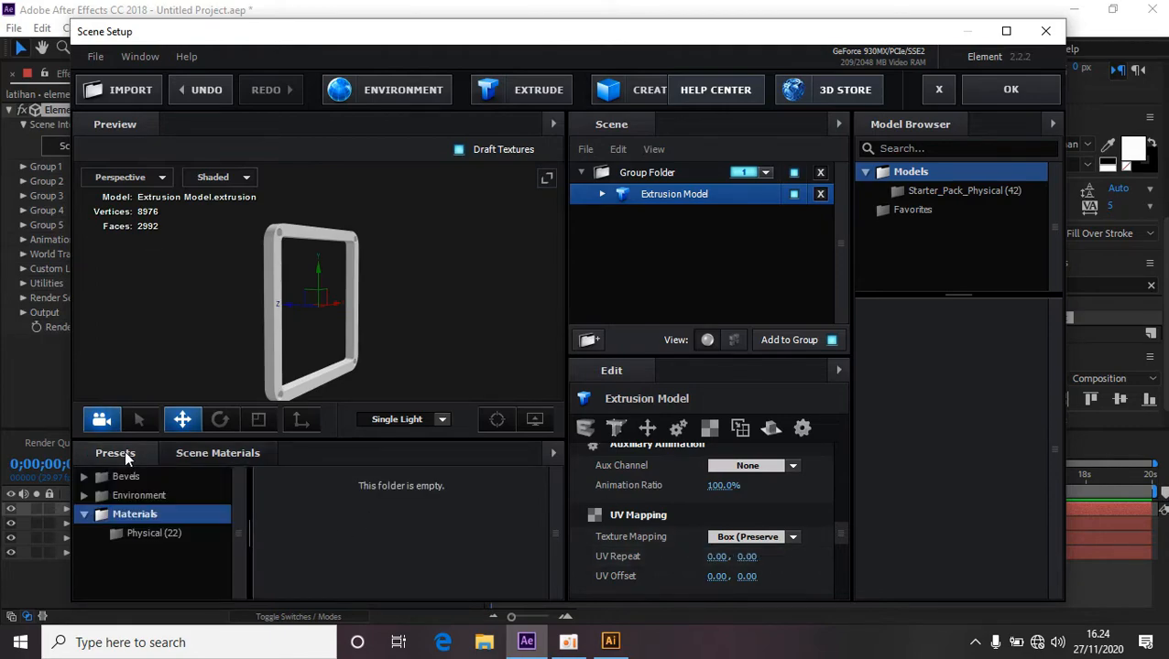
click(146, 533)
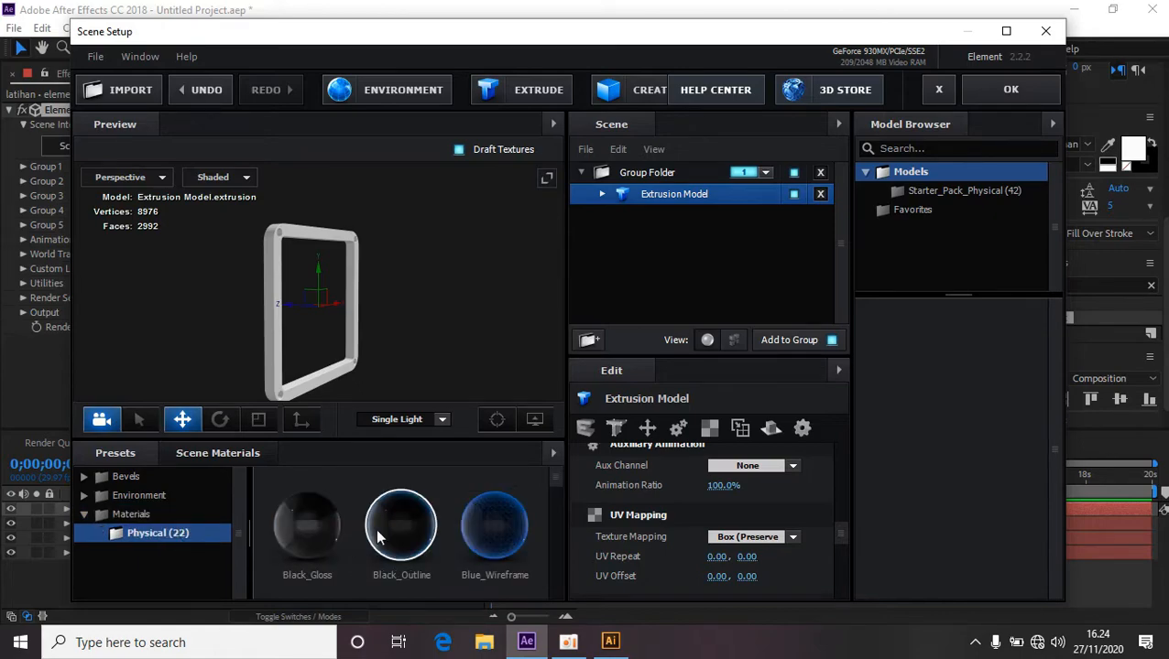
scroll(382, 486, down, 1)
scroll(381, 486, down, 2)
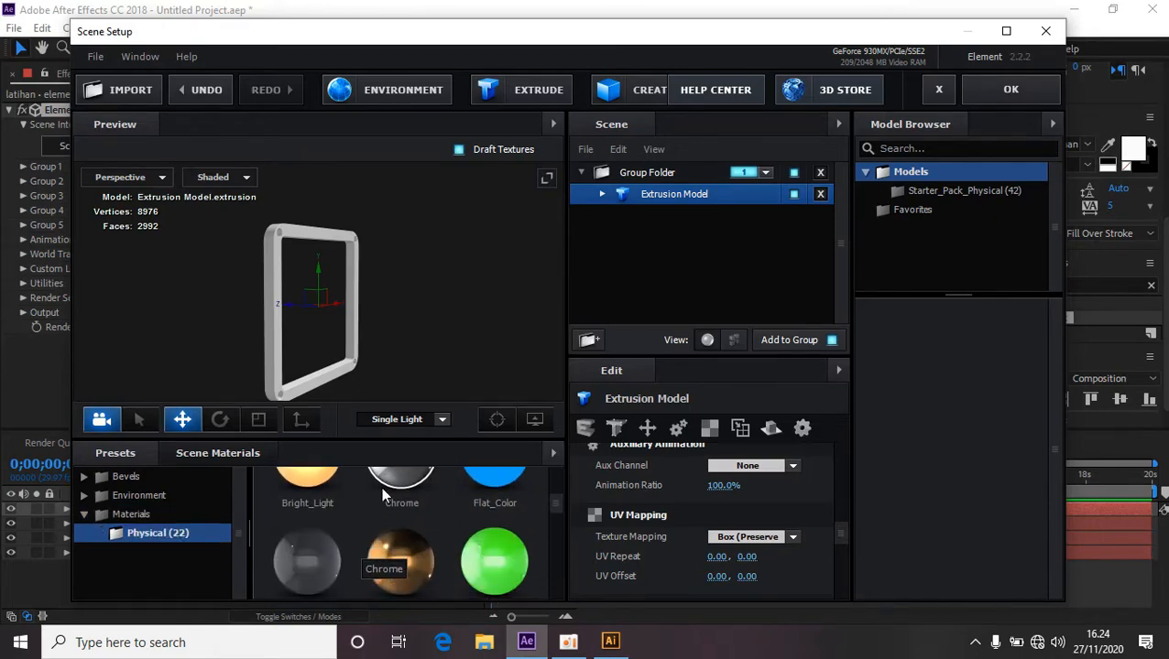
scroll(383, 494, down, 1)
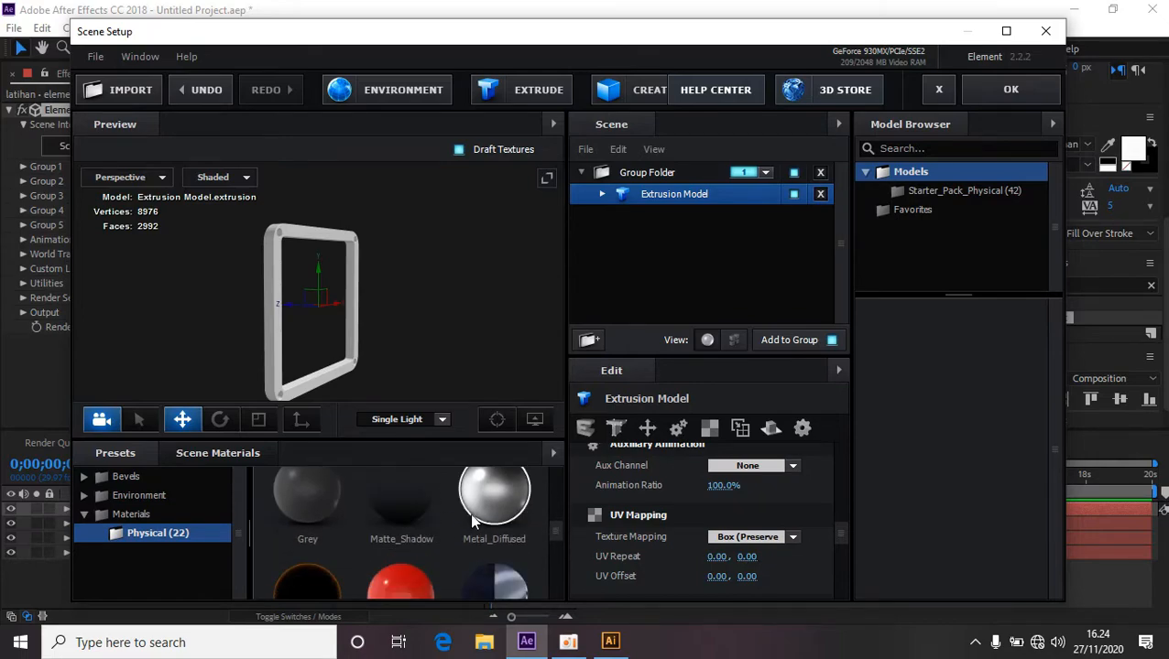
drag(394, 495, 275, 358)
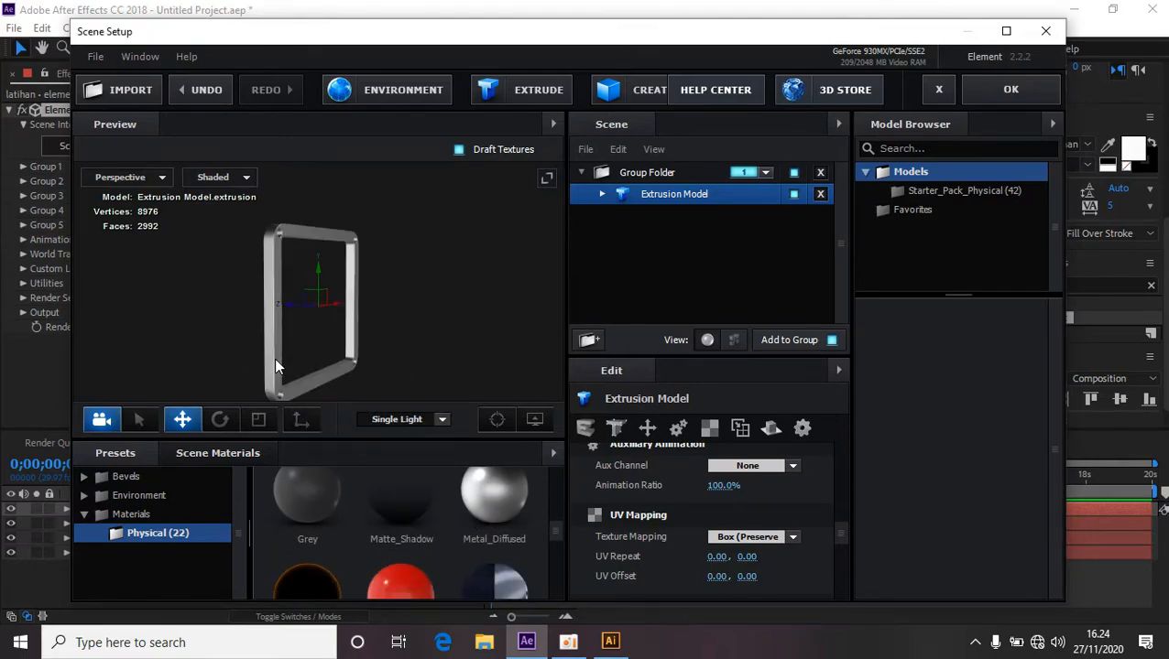
Open the model's Metal_Diffused material and set its bevel Extrude to about 2.82.
drag(434, 339, 369, 351)
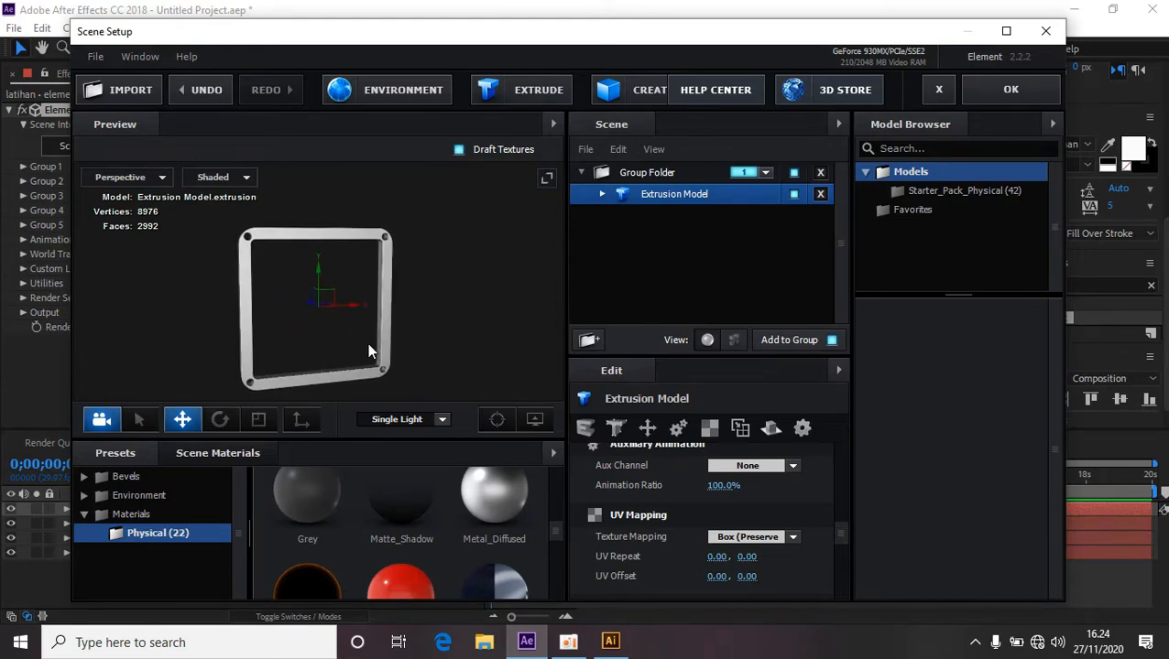
click(601, 195)
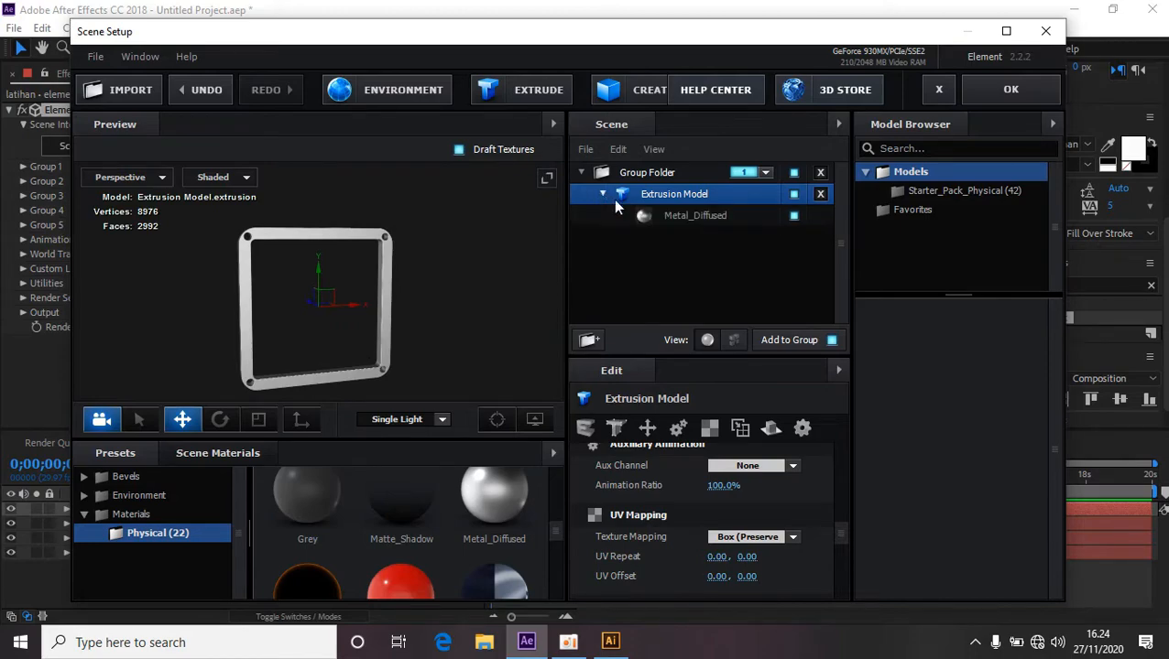
click(688, 215)
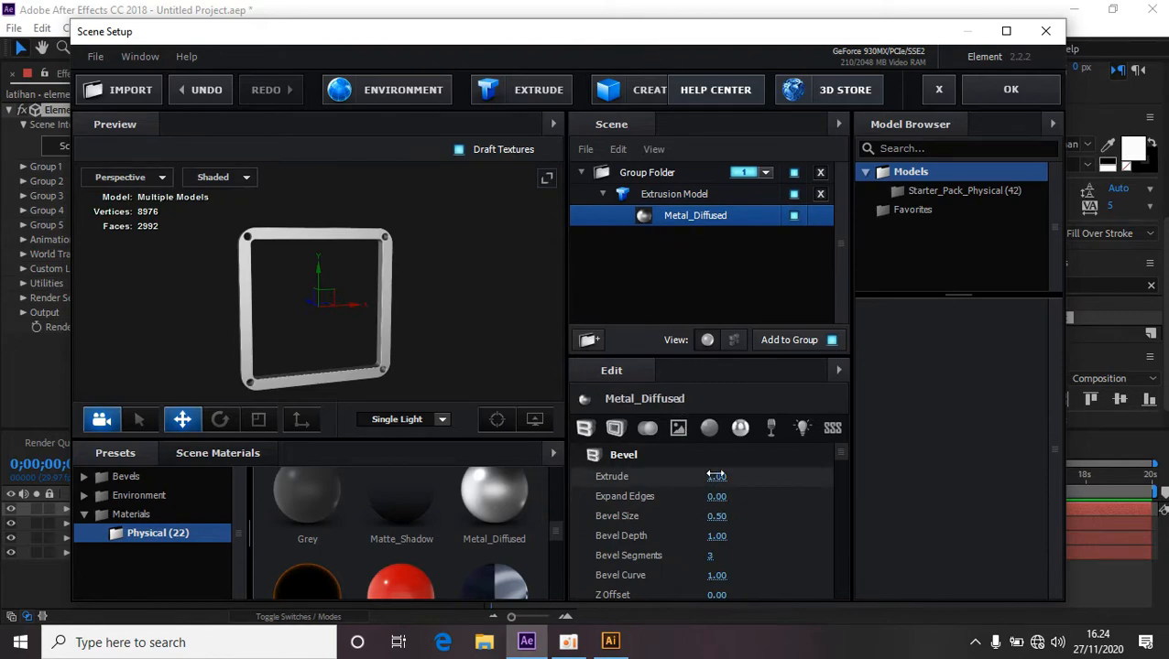
drag(426, 324, 509, 343)
drag(716, 476, 850, 490)
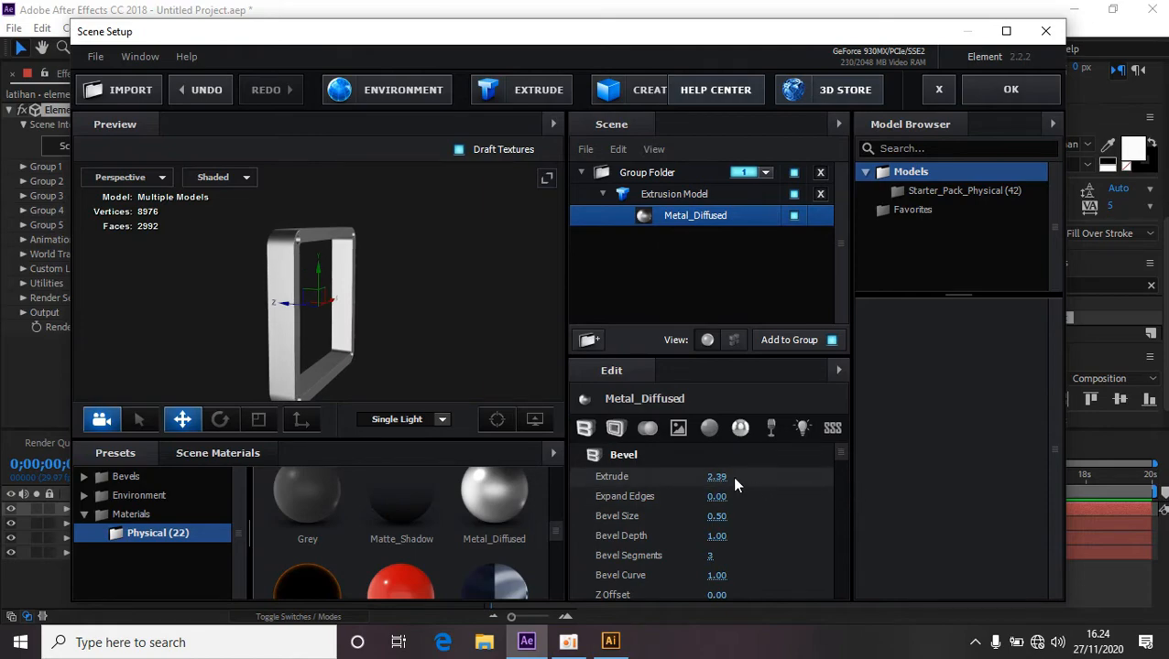
drag(720, 477, 759, 477)
drag(425, 331, 398, 328)
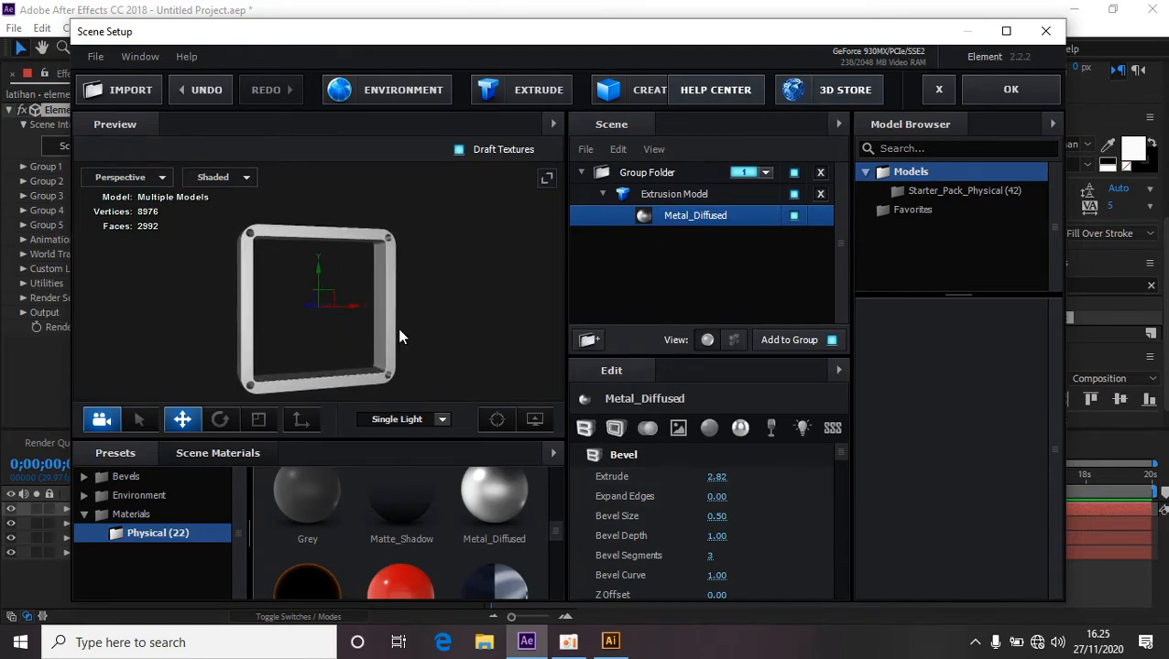
Set the material's Bevel Size to about 1.02 and Bevel Depth to about 1.34.
scroll(397, 334, up, 5)
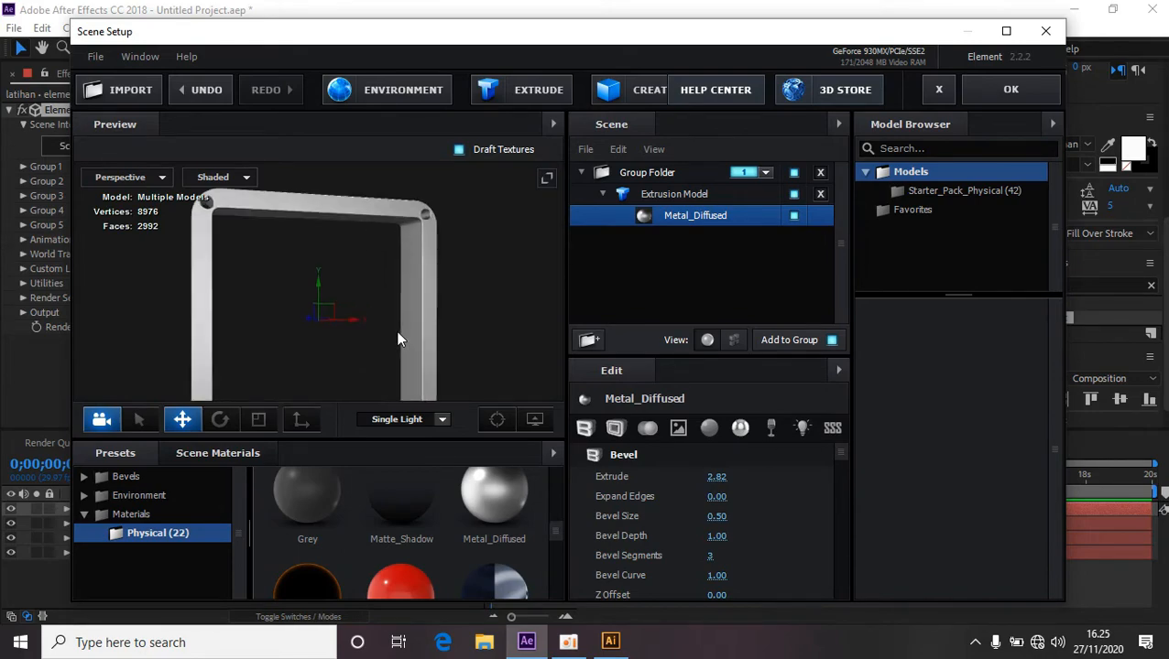
drag(420, 250, 501, 367)
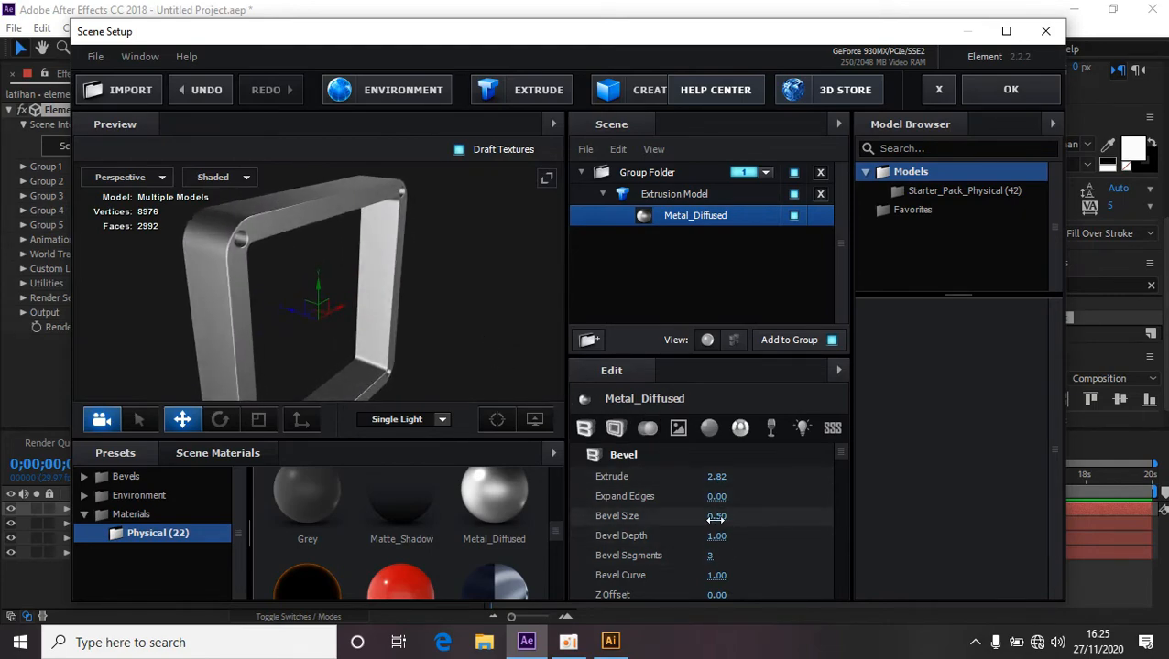
drag(716, 517, 756, 516)
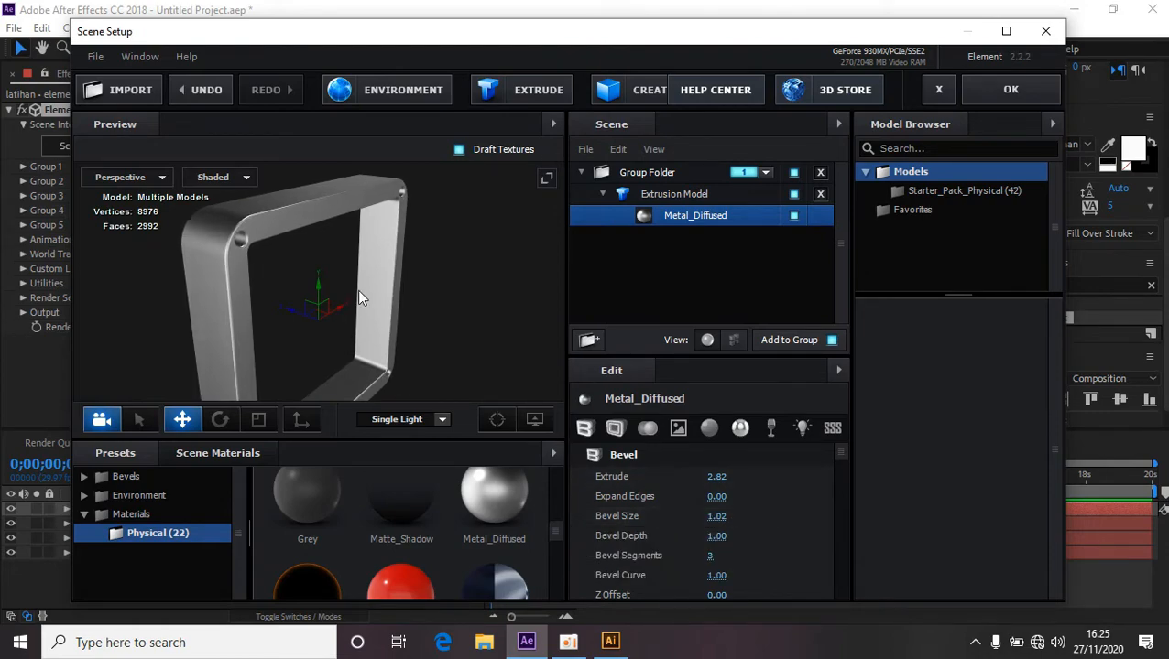
drag(357, 289, 484, 301)
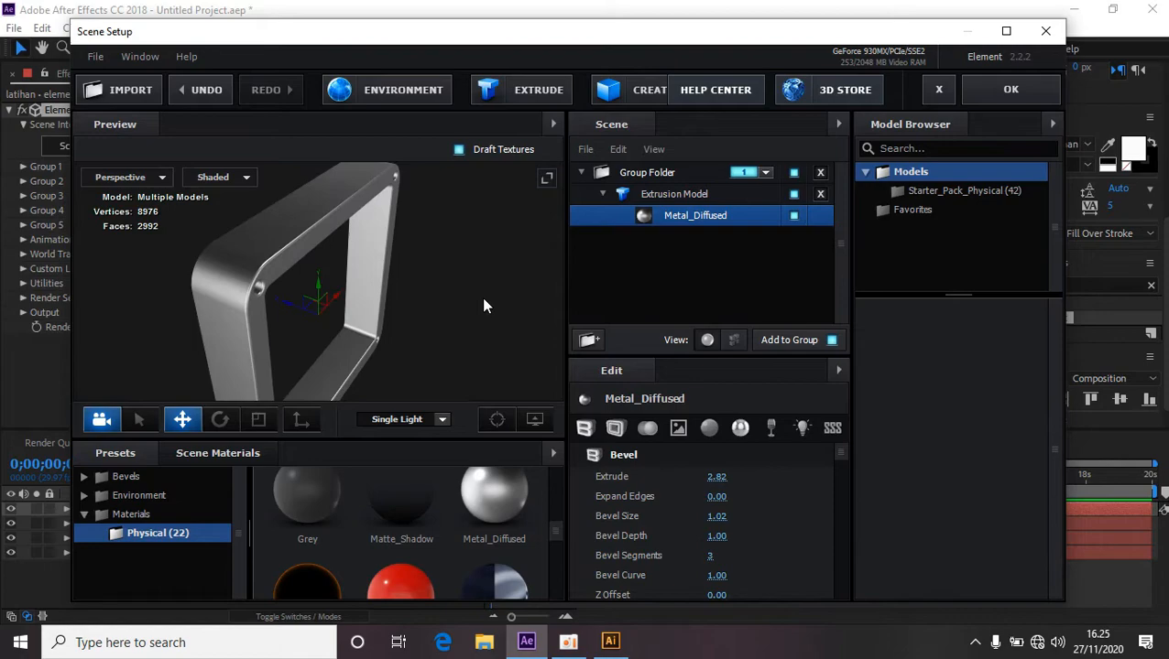
drag(717, 540, 748, 540)
Set the material's Bevel Segments to 0.
drag(513, 385, 436, 314)
drag(711, 549, 667, 560)
drag(446, 300, 412, 287)
scroll(738, 505, down, 3)
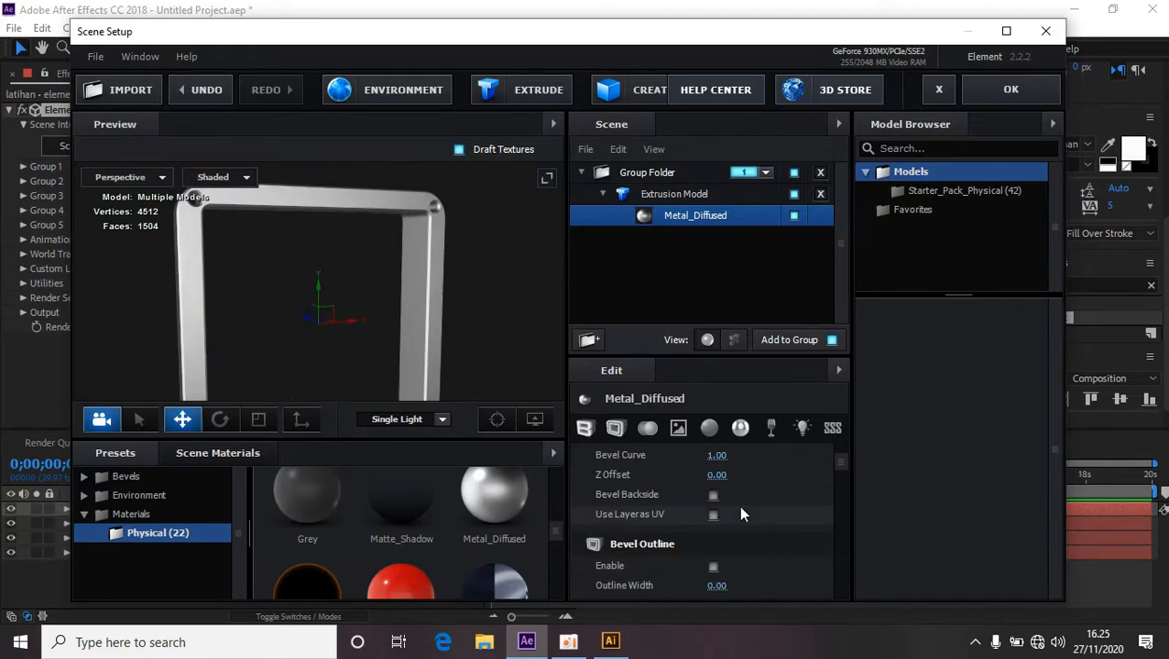
scroll(737, 504, up, 3)
drag(373, 240, 458, 307)
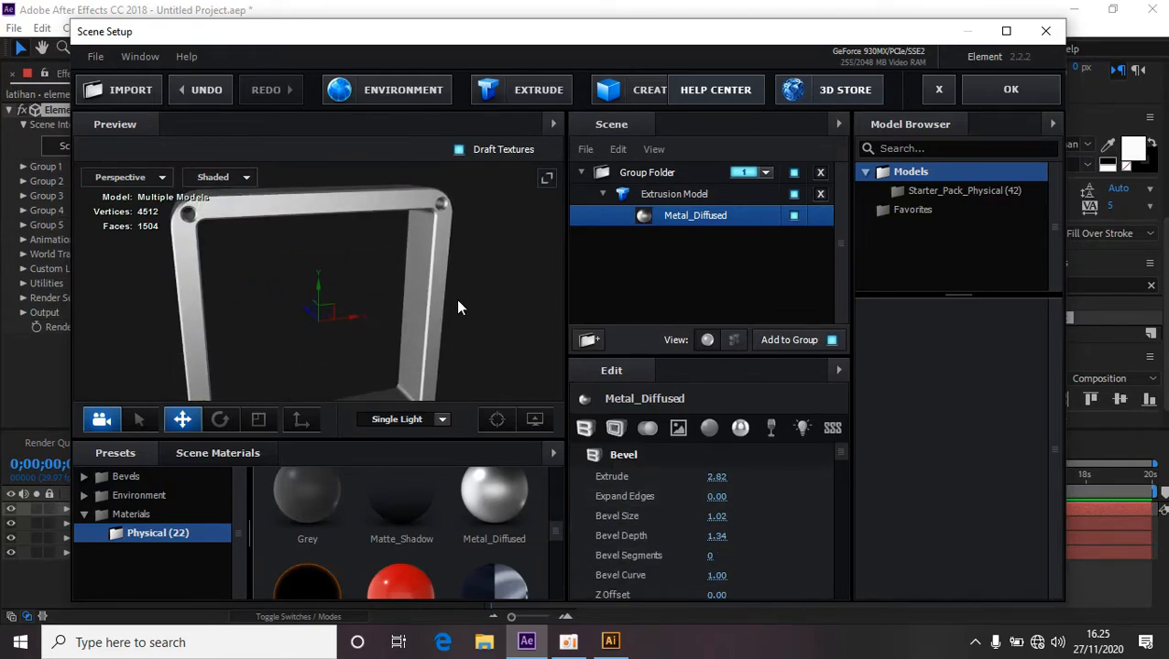
Collapse the extrusion model and duplicate it.
click(601, 190)
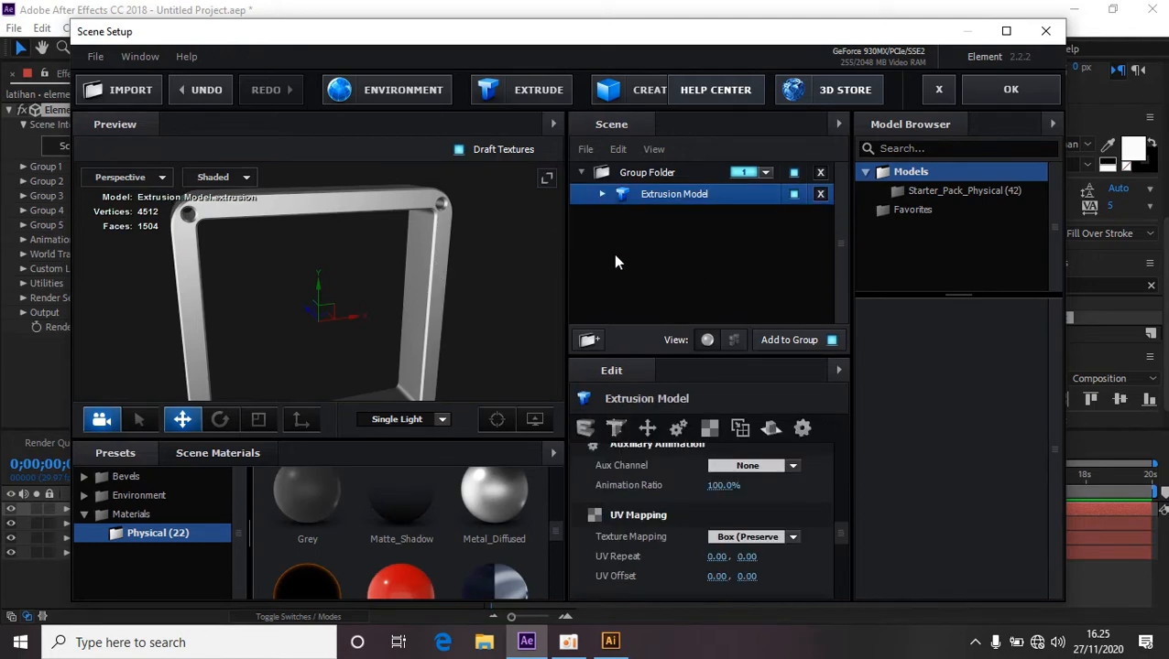
right_click(676, 198)
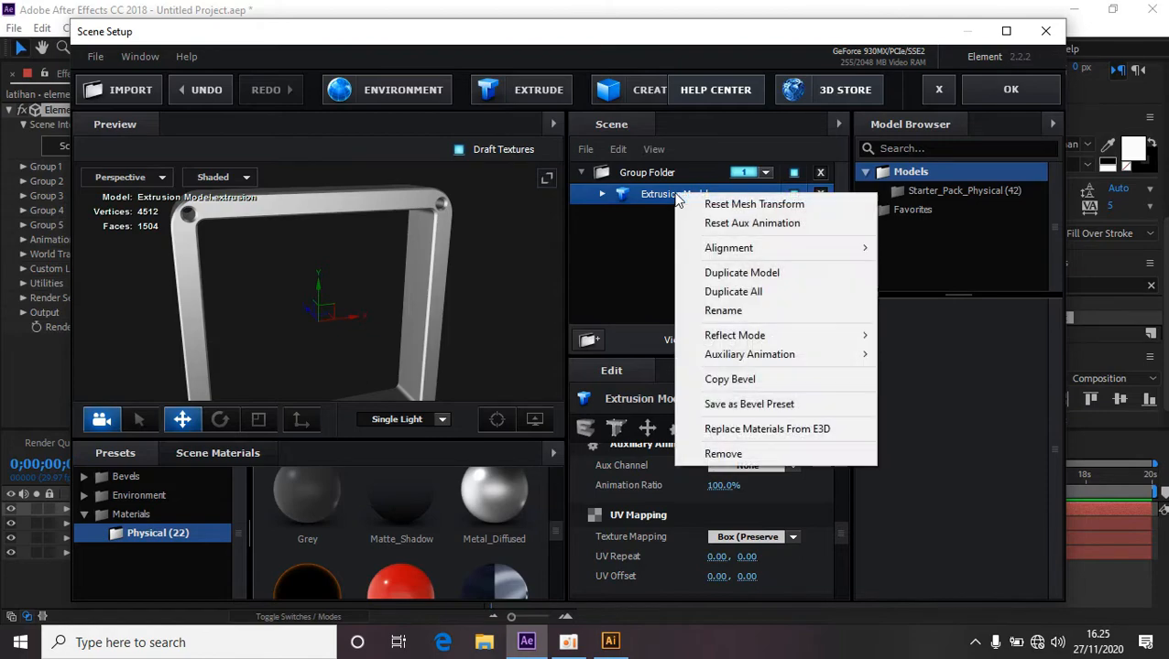
click(745, 293)
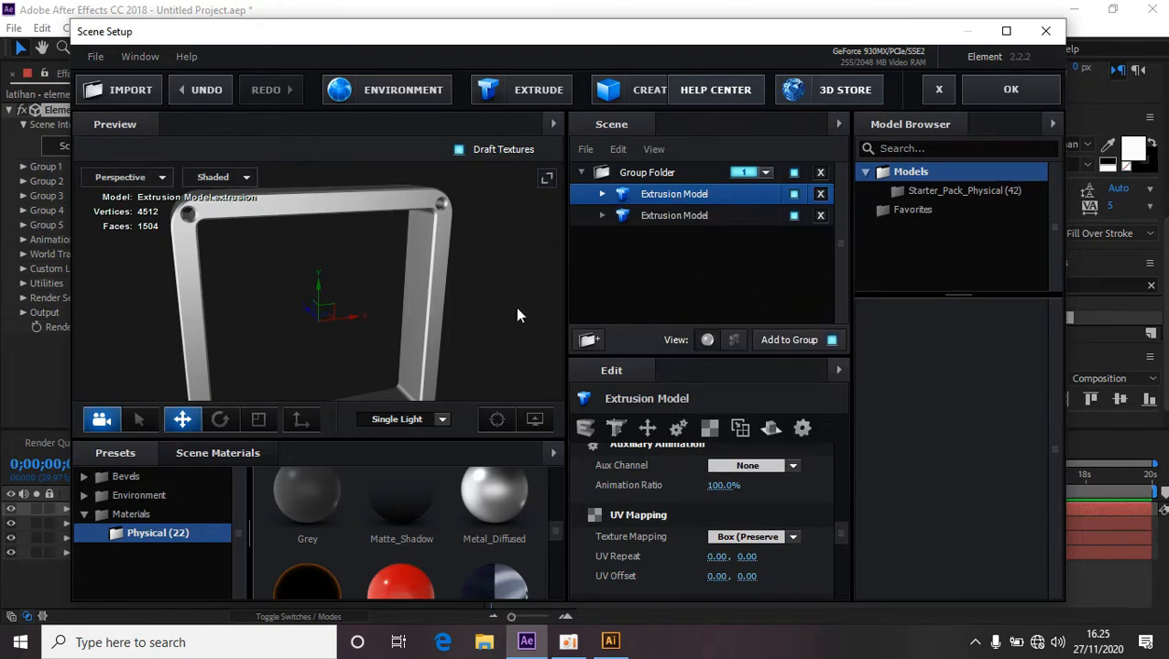
Try moving the duplicated model sideways along its X axis and back into place.
drag(518, 316, 614, 323)
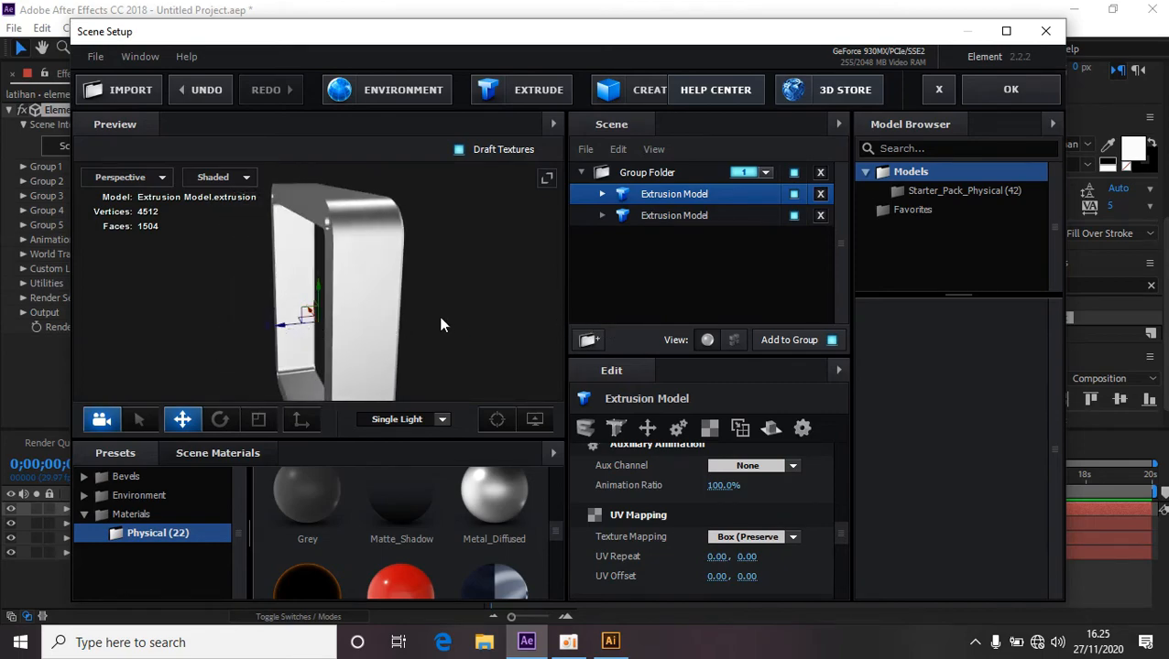
drag(441, 325, 367, 330)
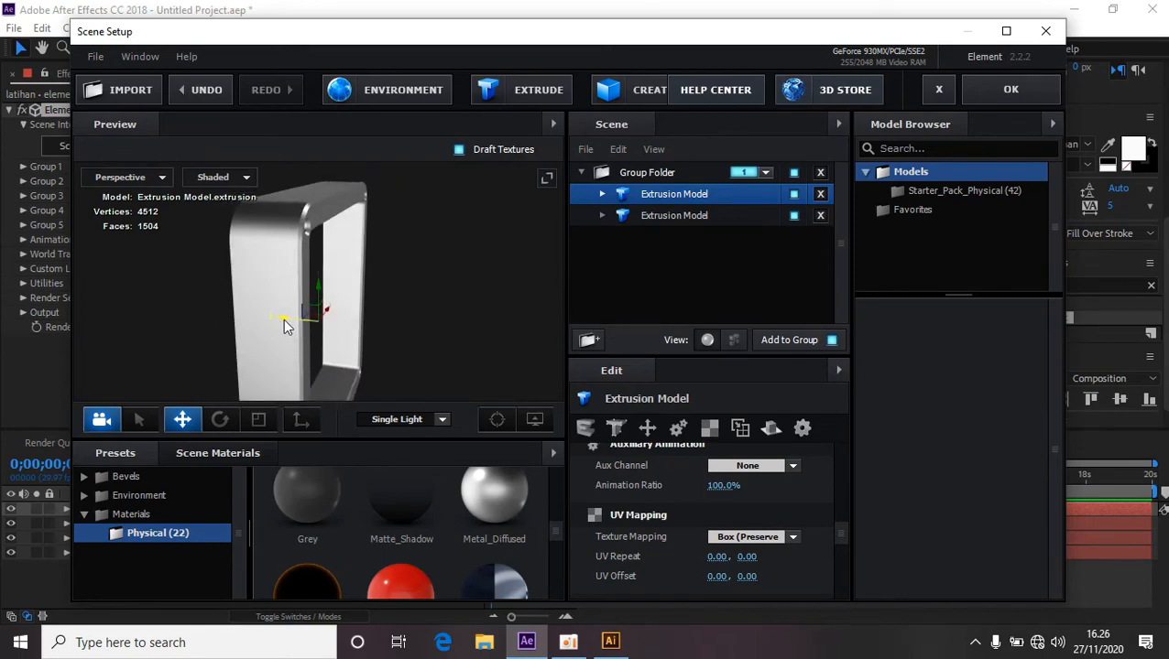
drag(284, 319, 285, 318)
drag(295, 317, 362, 325)
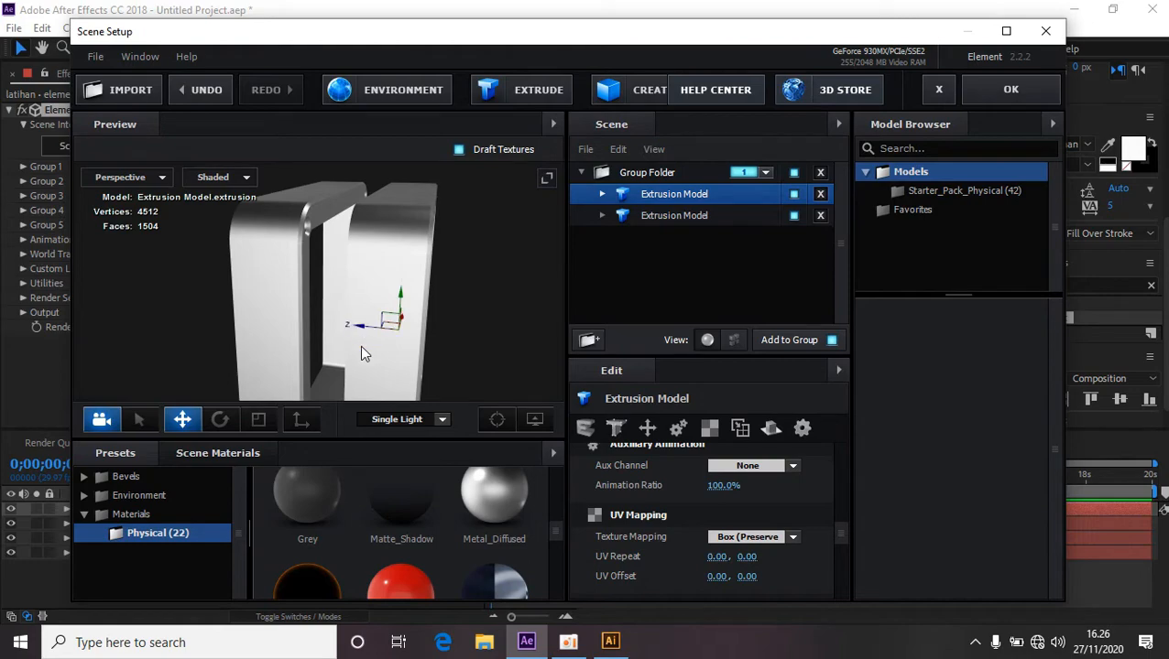
drag(451, 338, 490, 324)
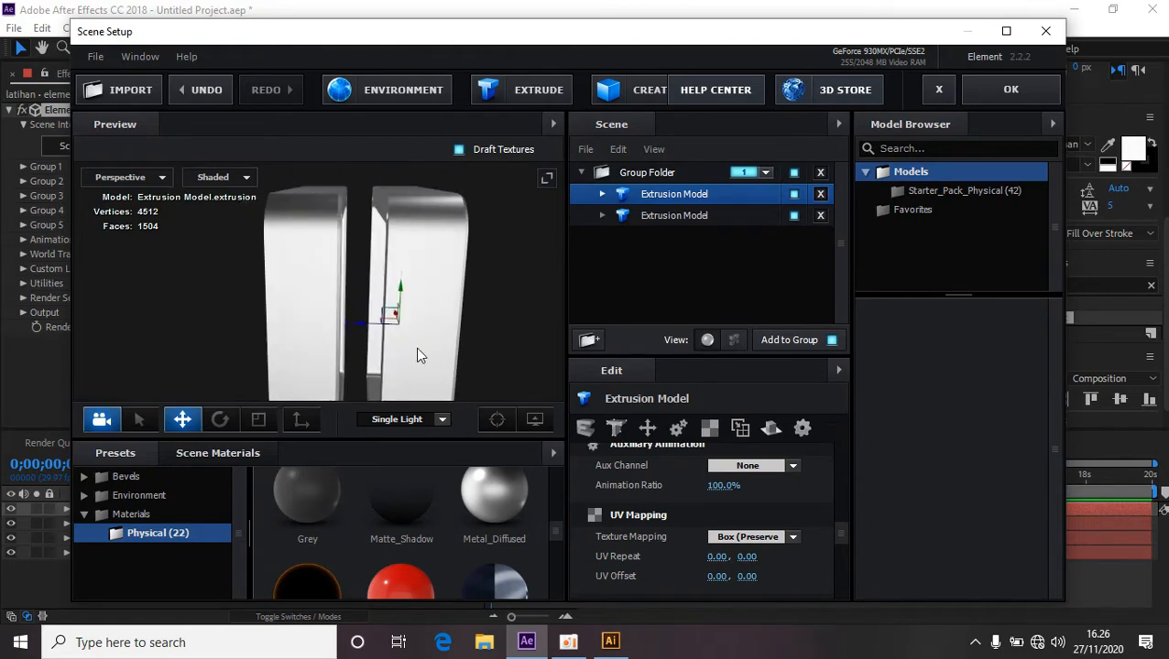
drag(359, 326, 330, 327)
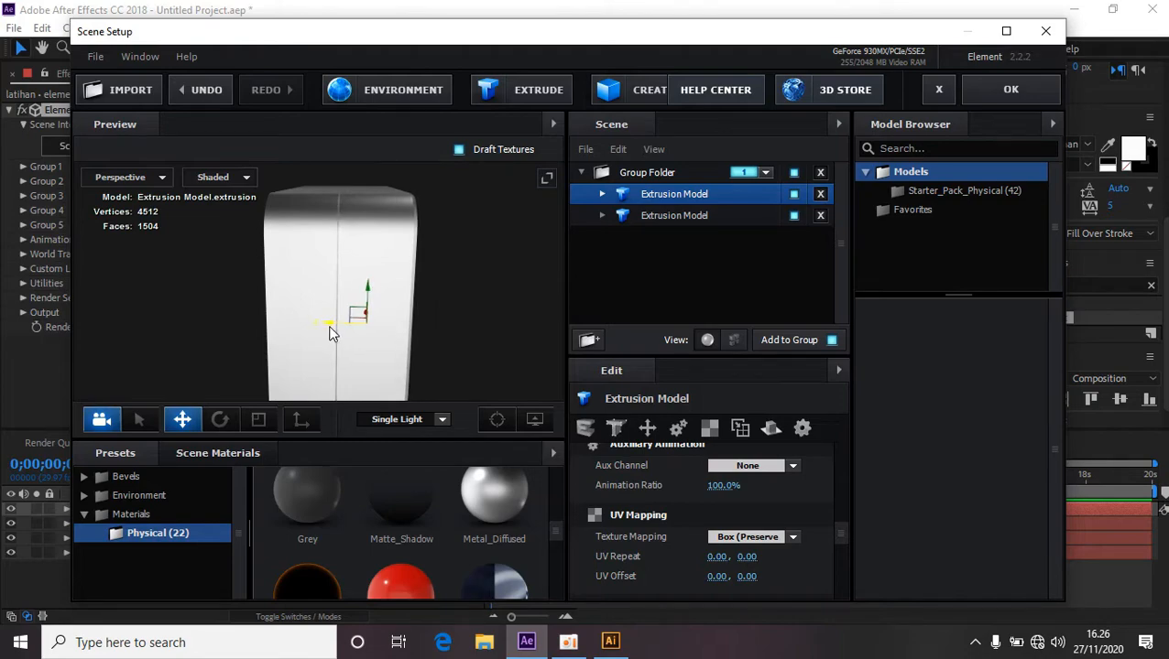
drag(448, 292, 287, 261)
drag(307, 390, 441, 324)
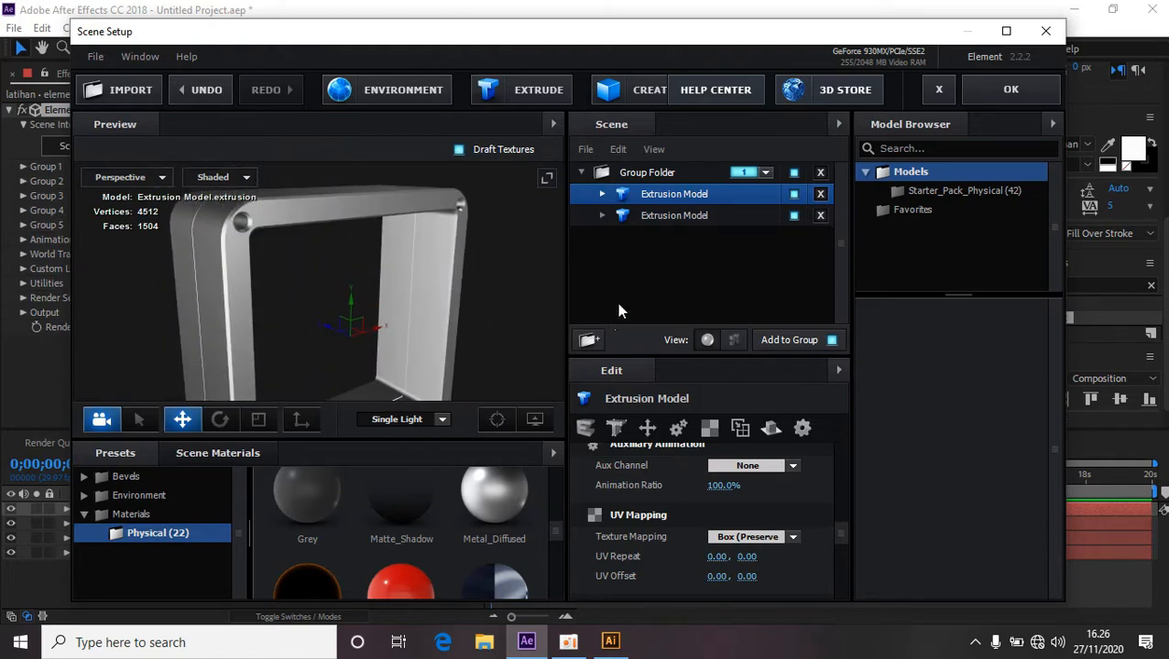
Duplicate the extrusion model once more and slide the selected copy sideways along X.
right_click(681, 192)
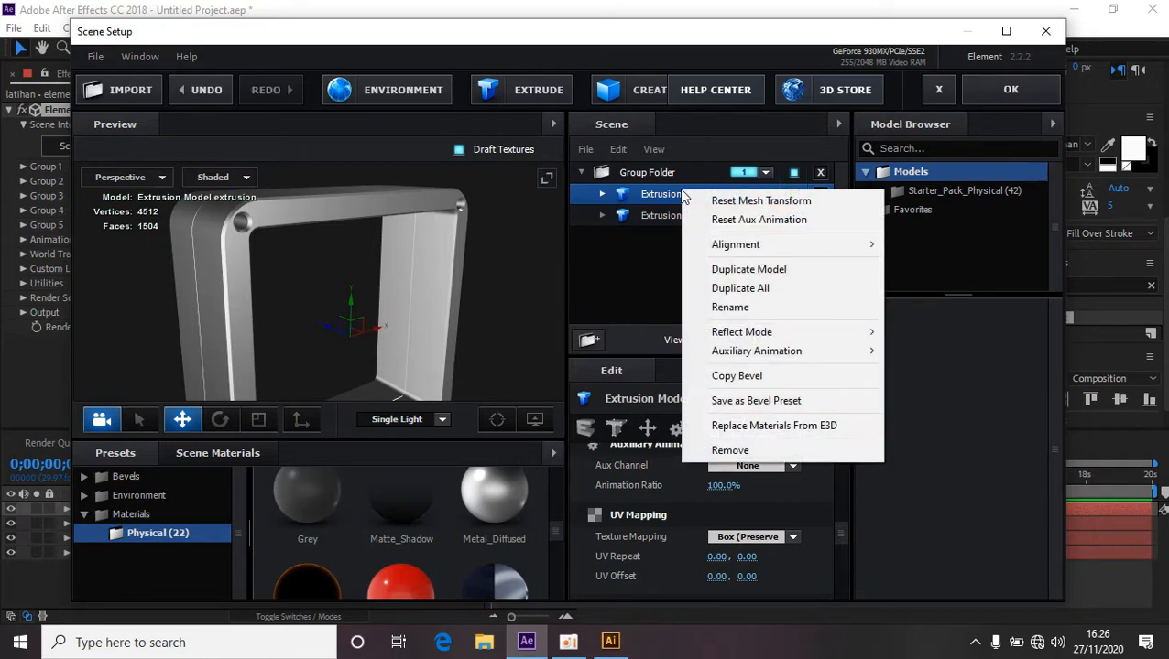
click(737, 289)
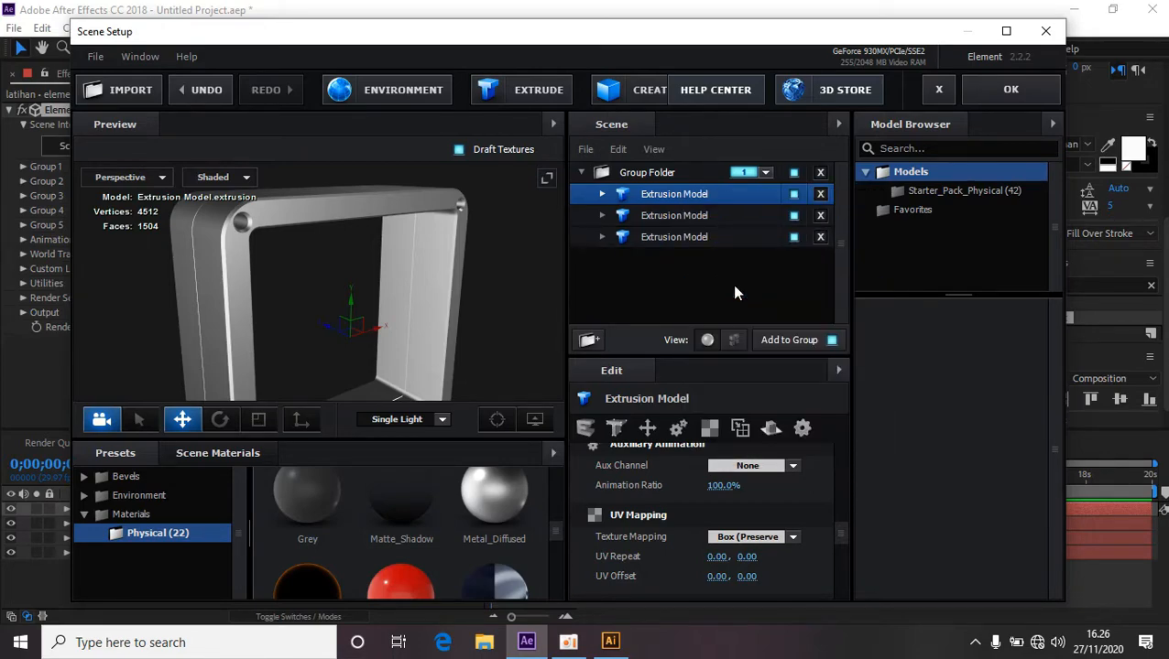
scroll(496, 334, up, 5)
drag(523, 324, 422, 346)
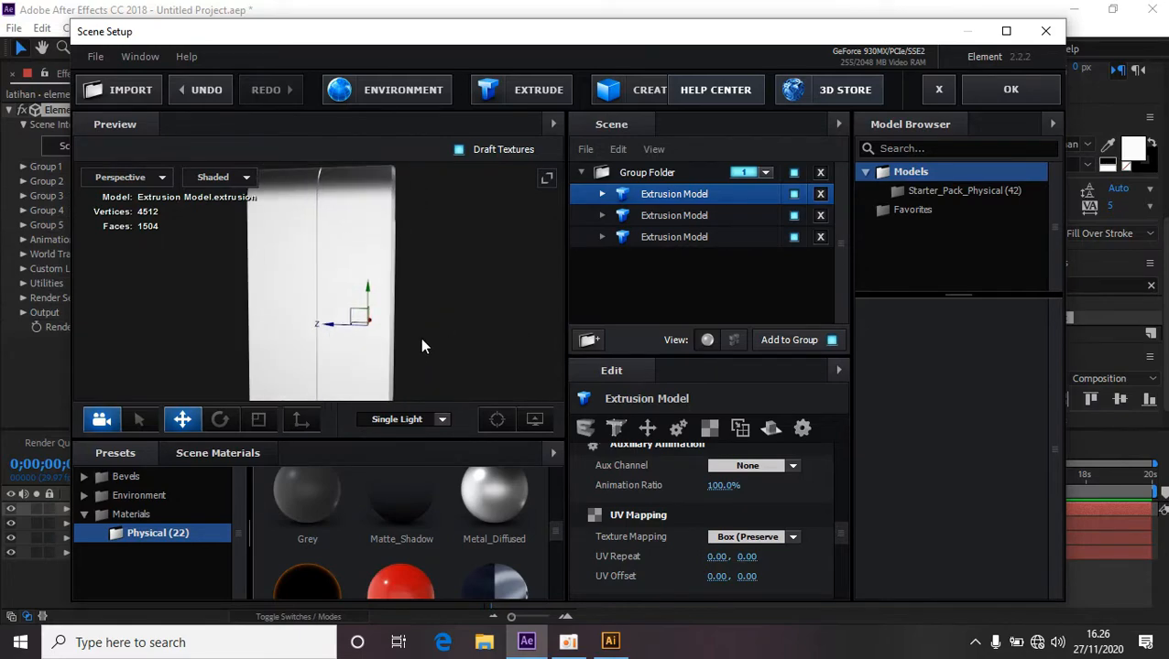
drag(335, 325, 411, 326)
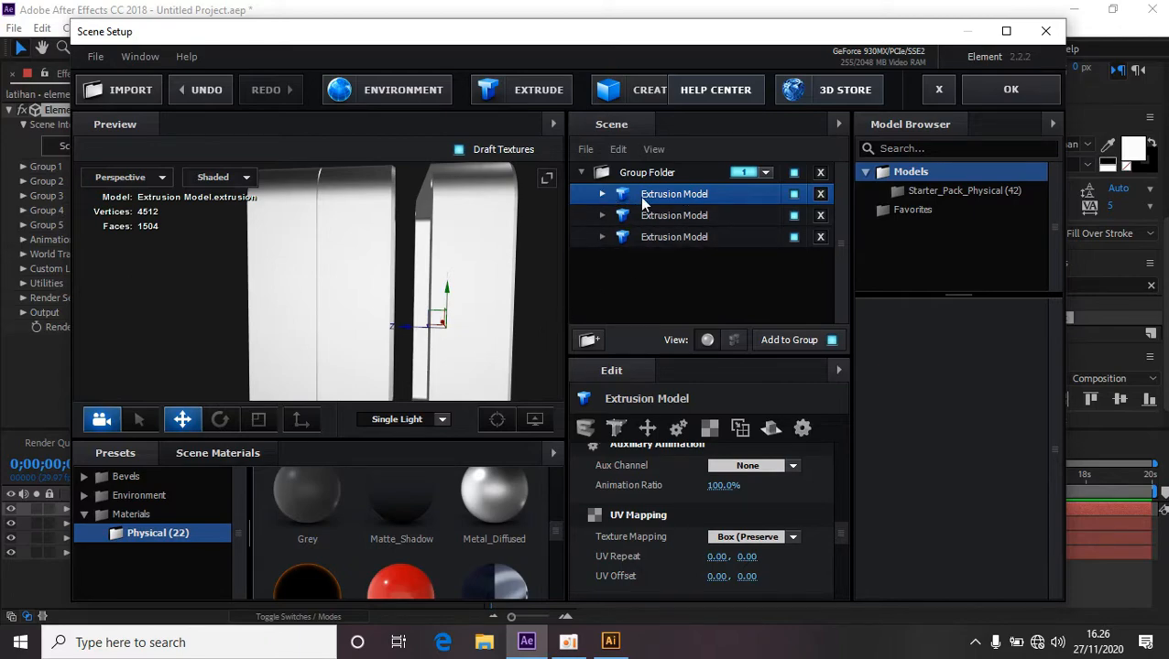
Open the first extrusion model's Metal_Diffused material and set its Extrude to 0.
click(602, 195)
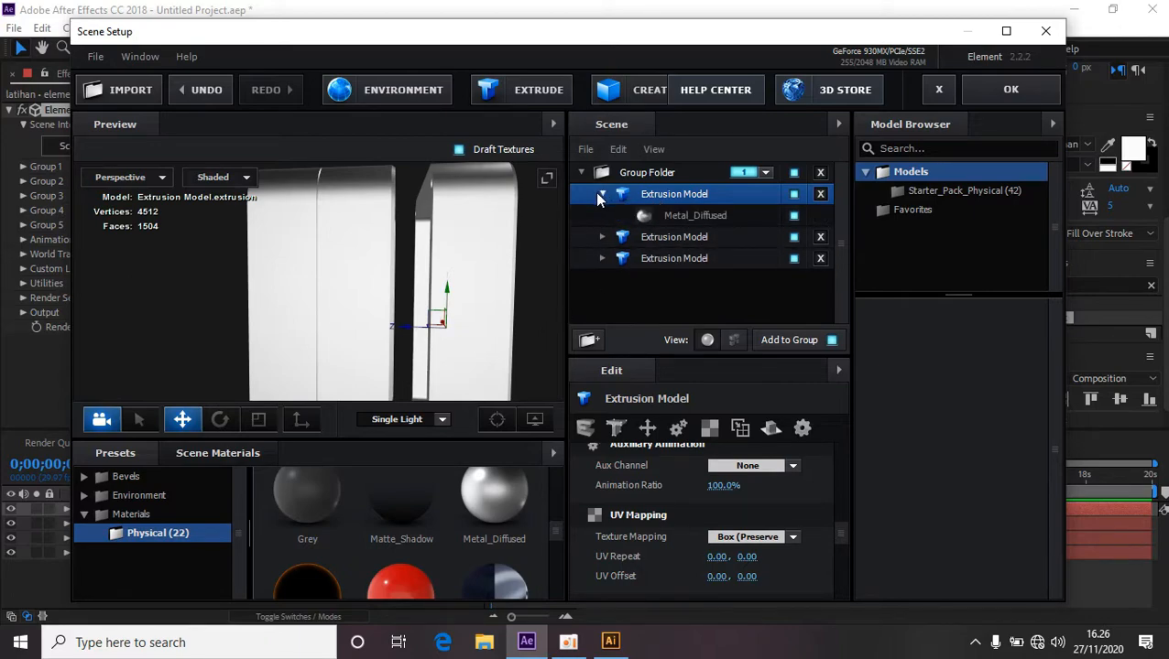
click(700, 216)
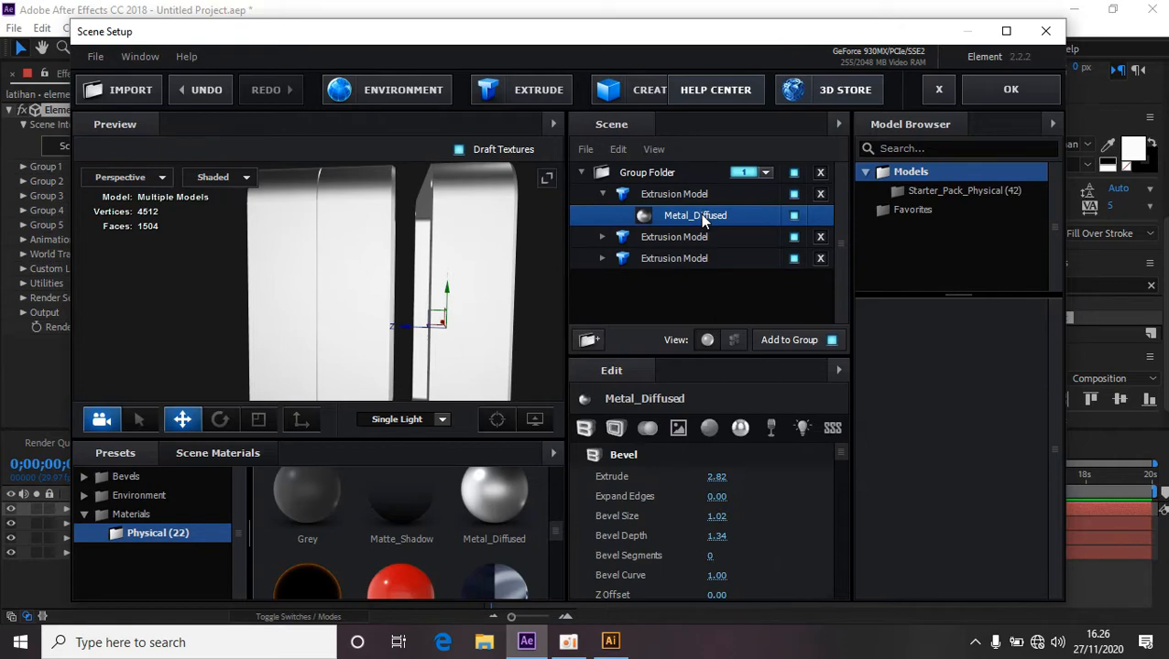
click(718, 477)
text(0)
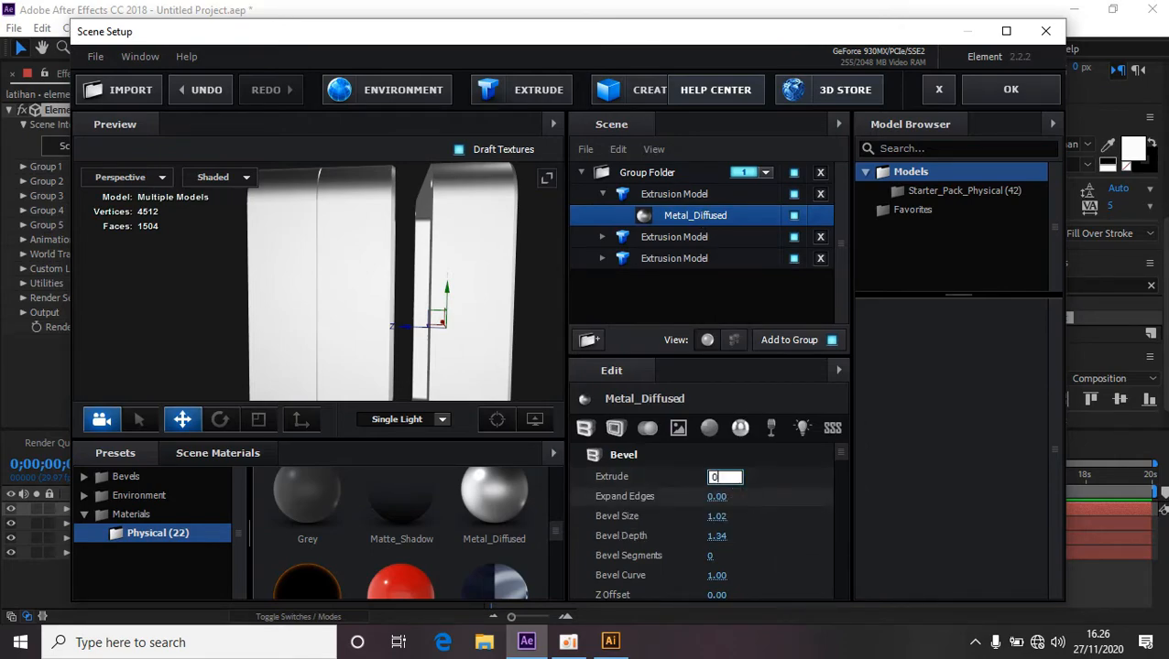
key(Return)
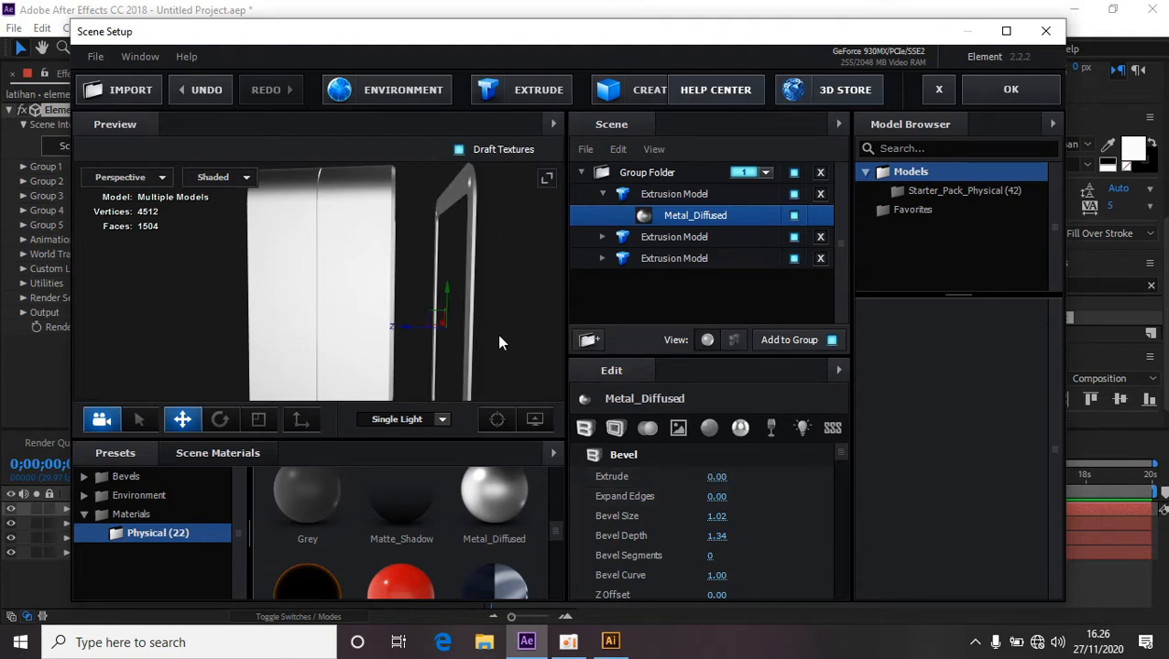
drag(498, 335, 460, 342)
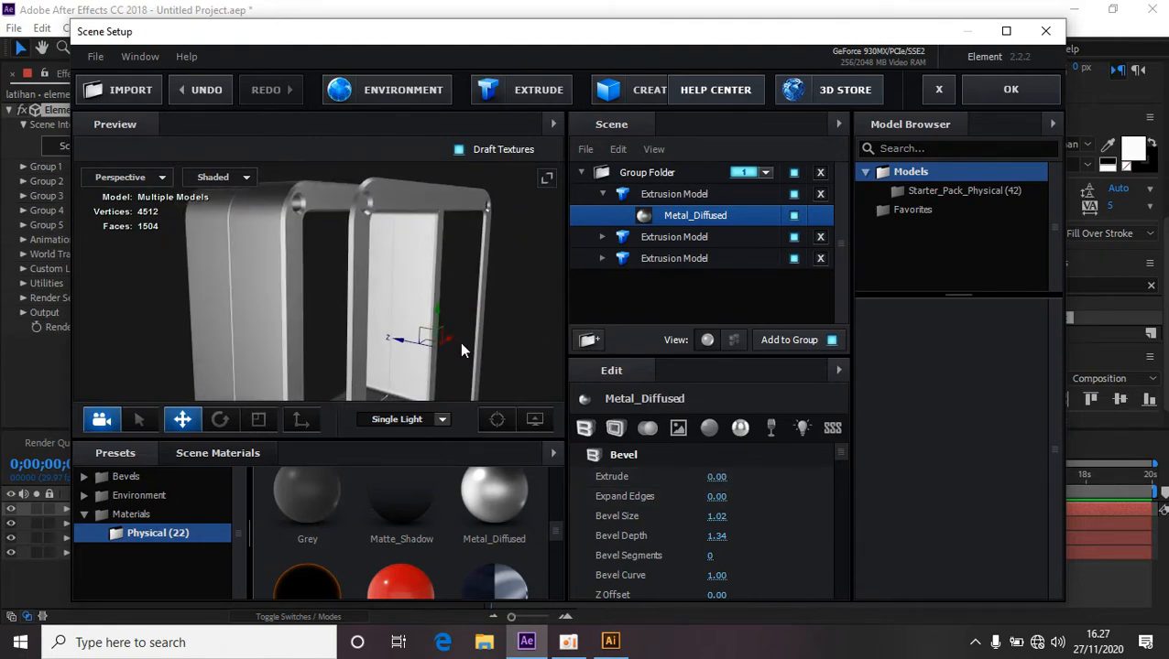
Set that material's Bevel Size to 0.
click(715, 519)
text(0)
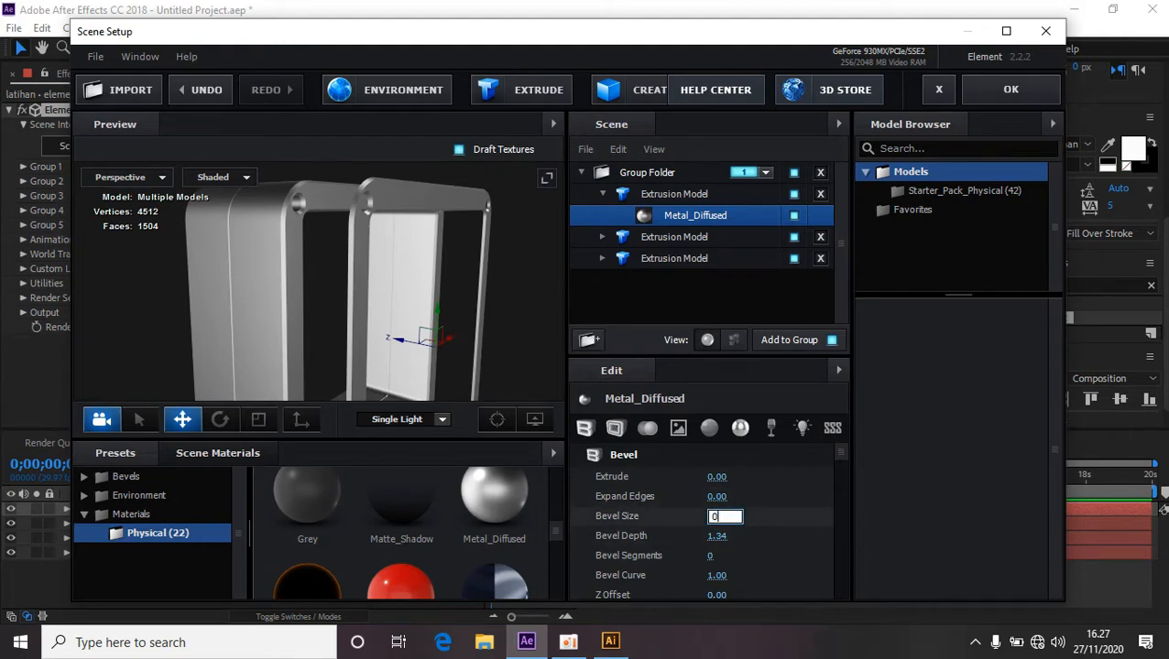
key(Return)
drag(514, 323, 456, 342)
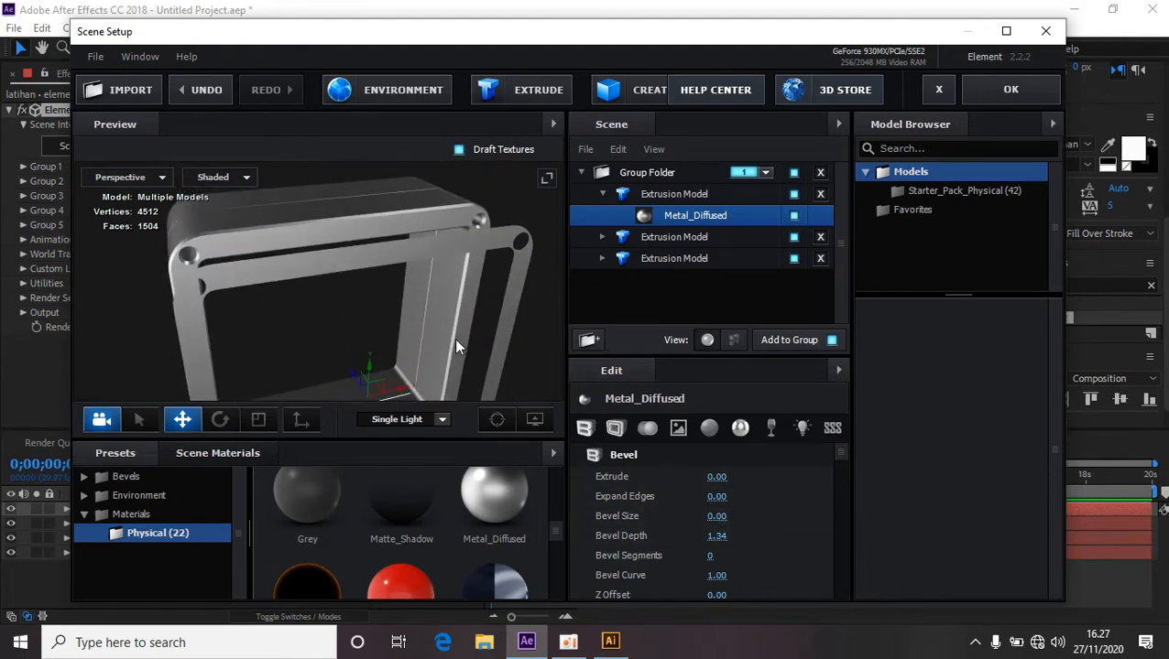
Set the Metal_Diffused material's Bevel Depth to 0.
click(717, 537)
text(0)
key(Return)
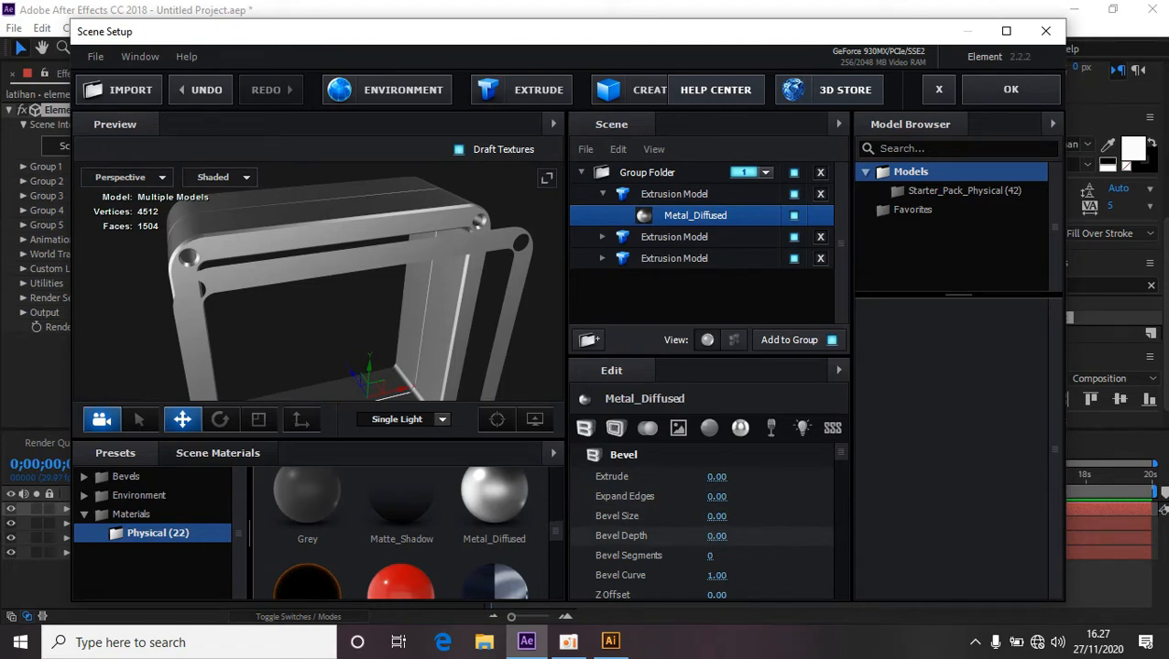
Replace the first extrusion model's material with the Black_Gloss preset.
drag(424, 315, 481, 316)
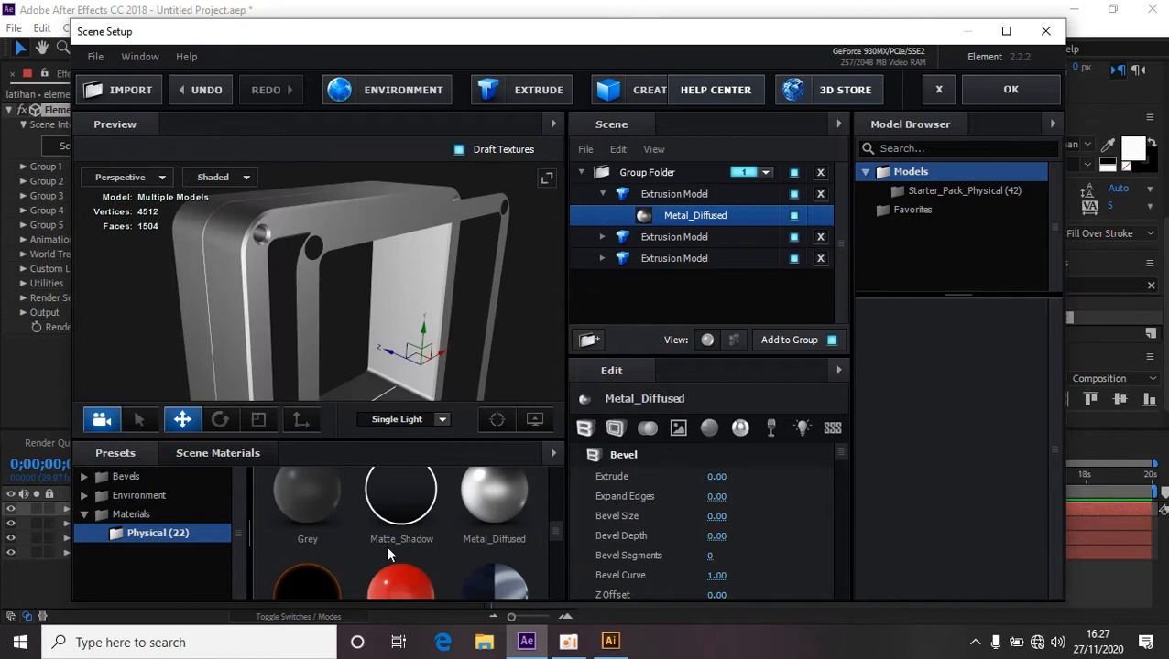
scroll(440, 548, down, 2)
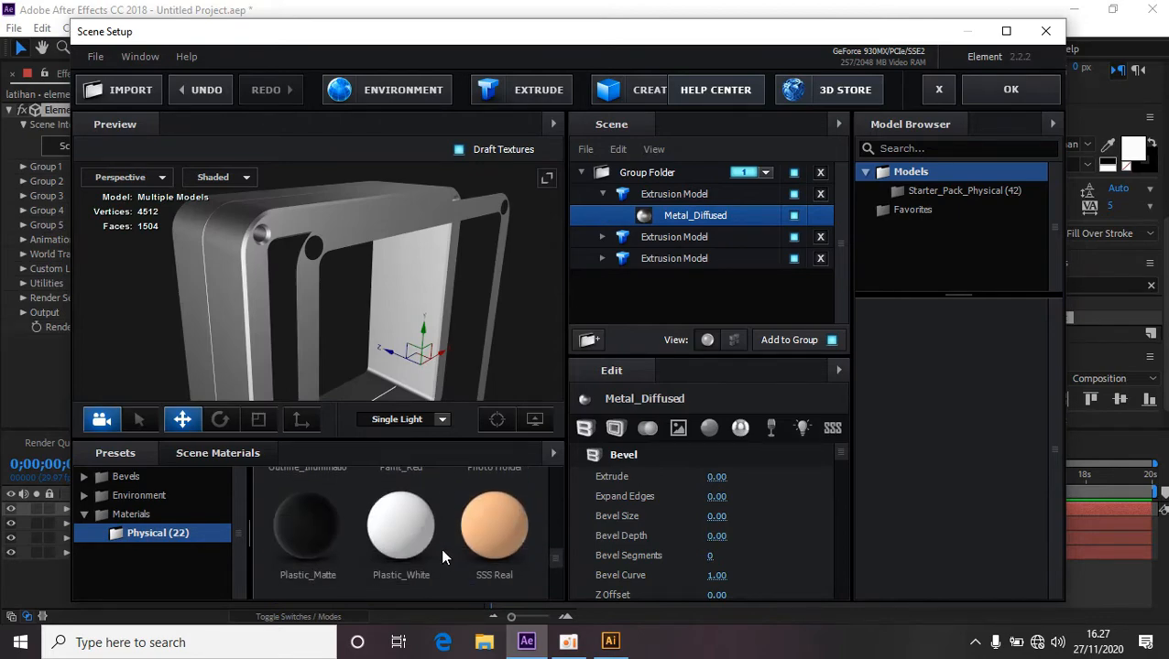
scroll(431, 556, up, 5)
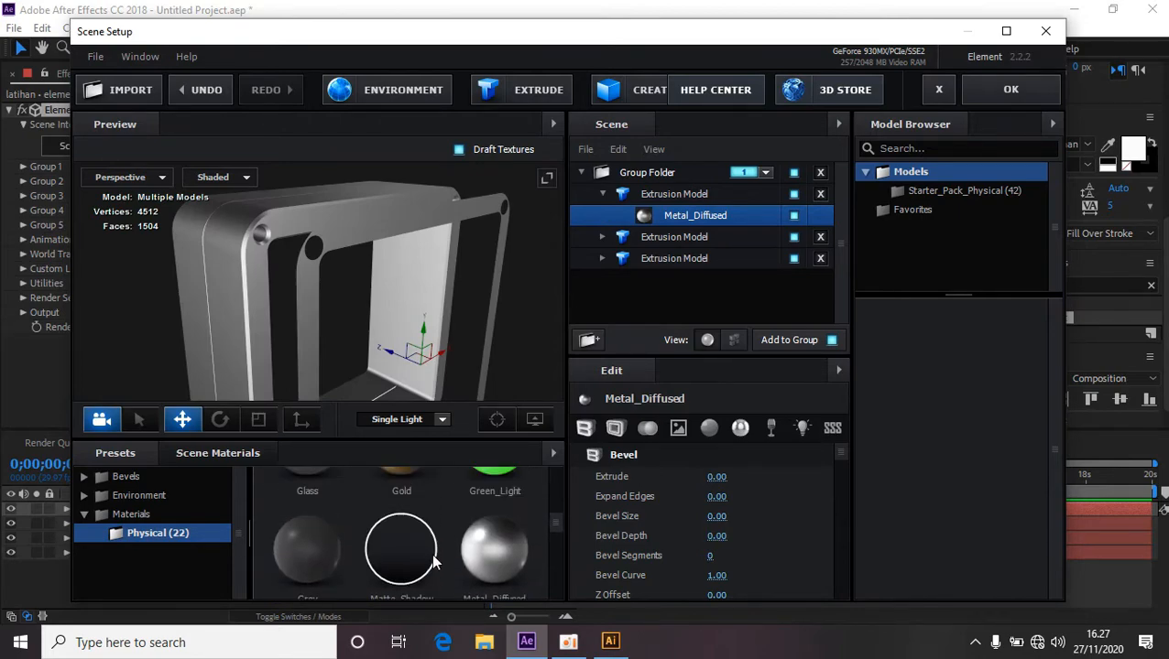
scroll(434, 559, up, 2)
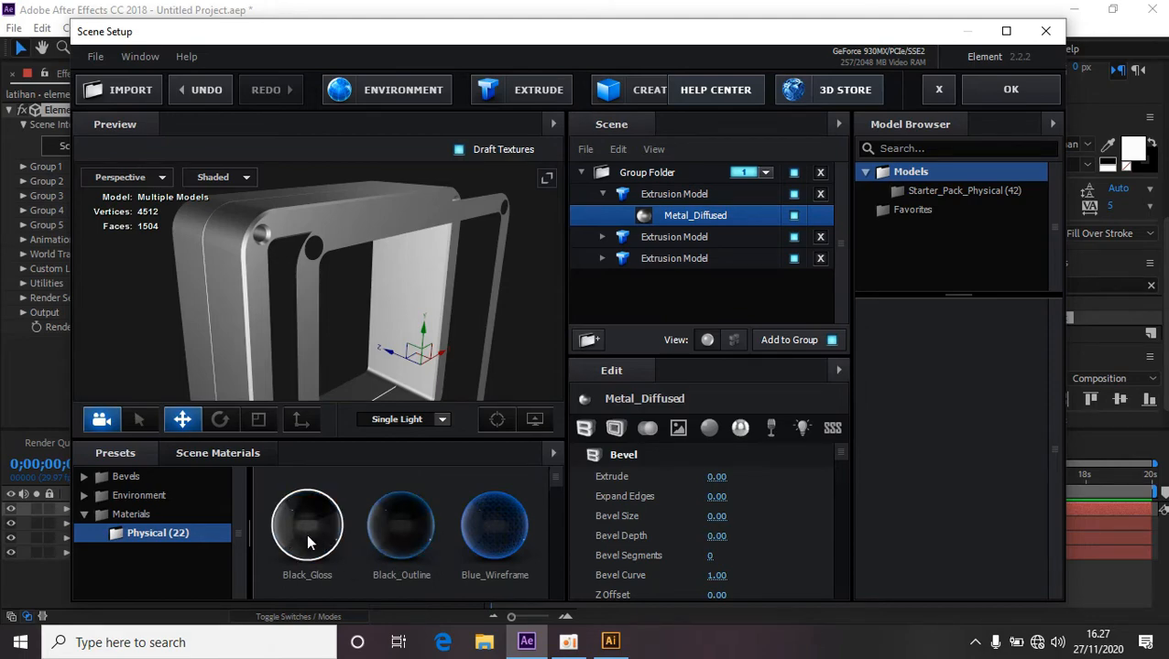
drag(307, 533, 309, 316)
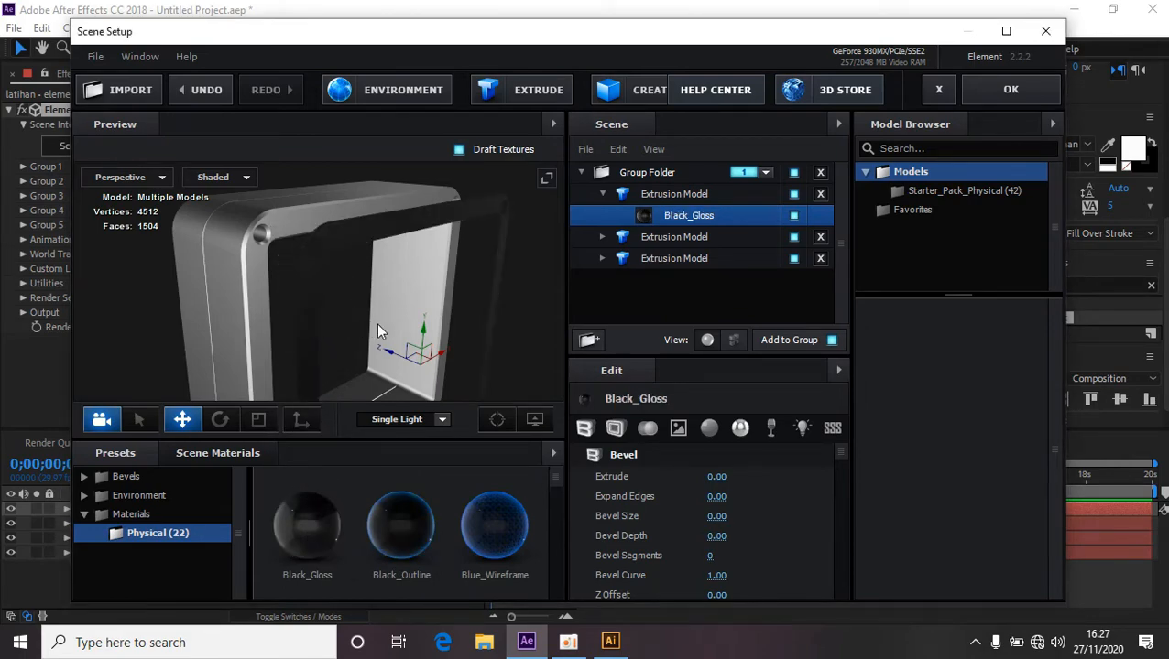
Select the first extrusion model and run Extrude to add another extrusion model.
drag(370, 394, 566, 287)
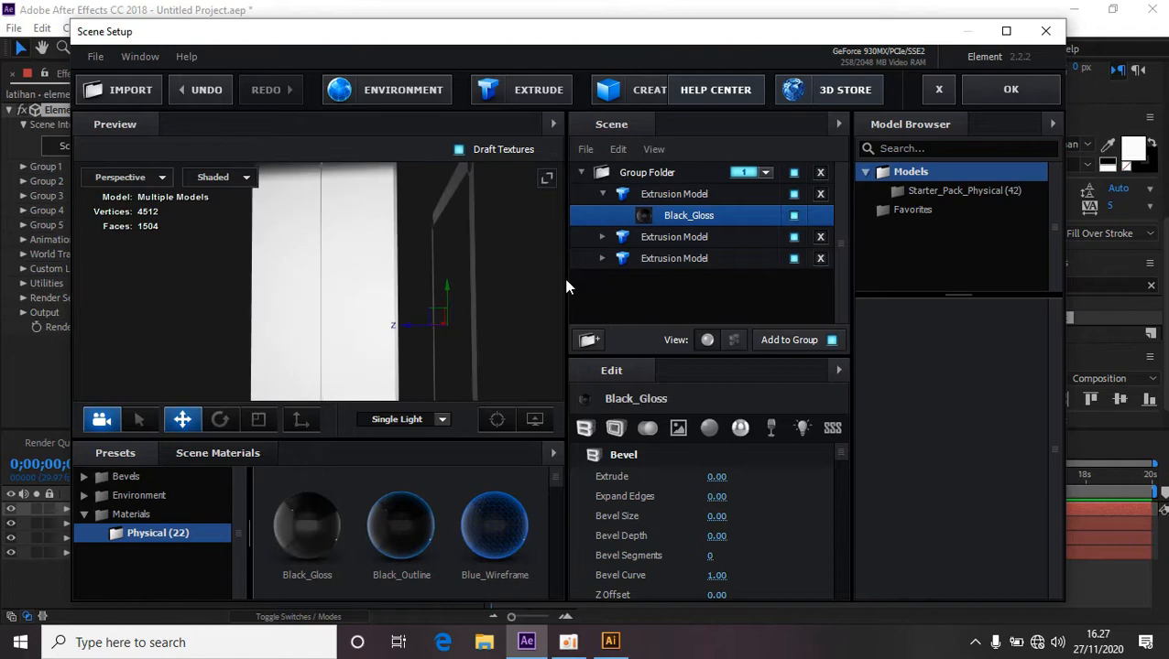
drag(409, 327, 356, 326)
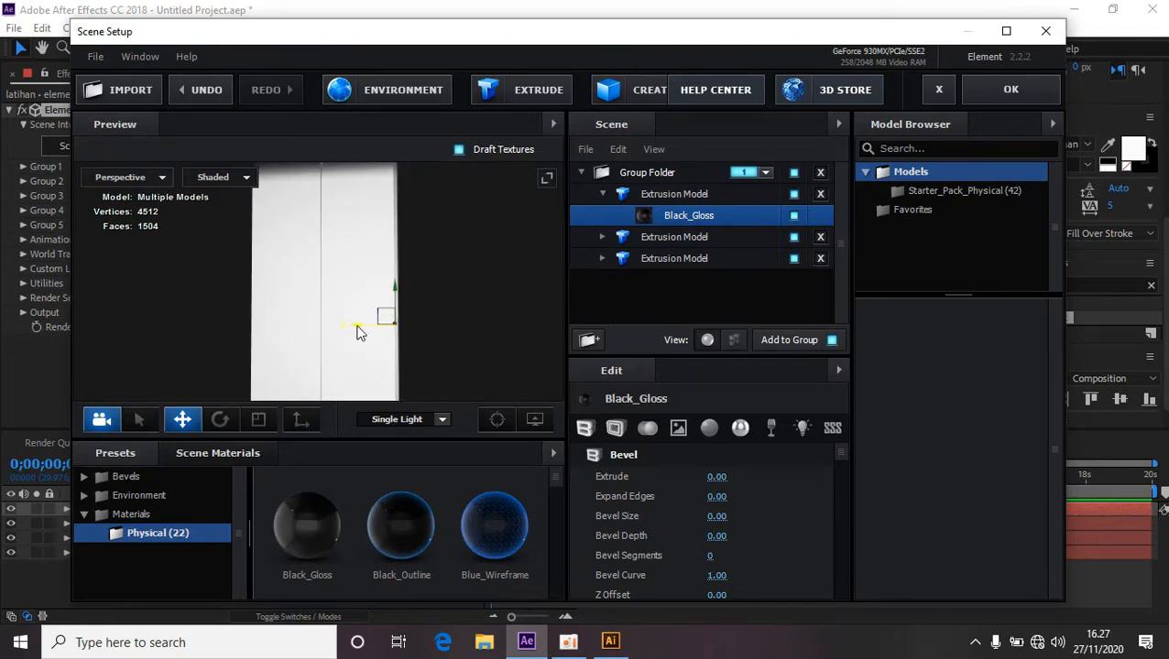
mouse_move(474, 337)
mouse_down()
mouse_move(394, 370)
mouse_move(348, 361)
mouse_move(295, 317)
mouse_move(408, 357)
mouse_move(404, 321)
mouse_move(464, 323)
mouse_up()
drag(383, 281, 485, 351)
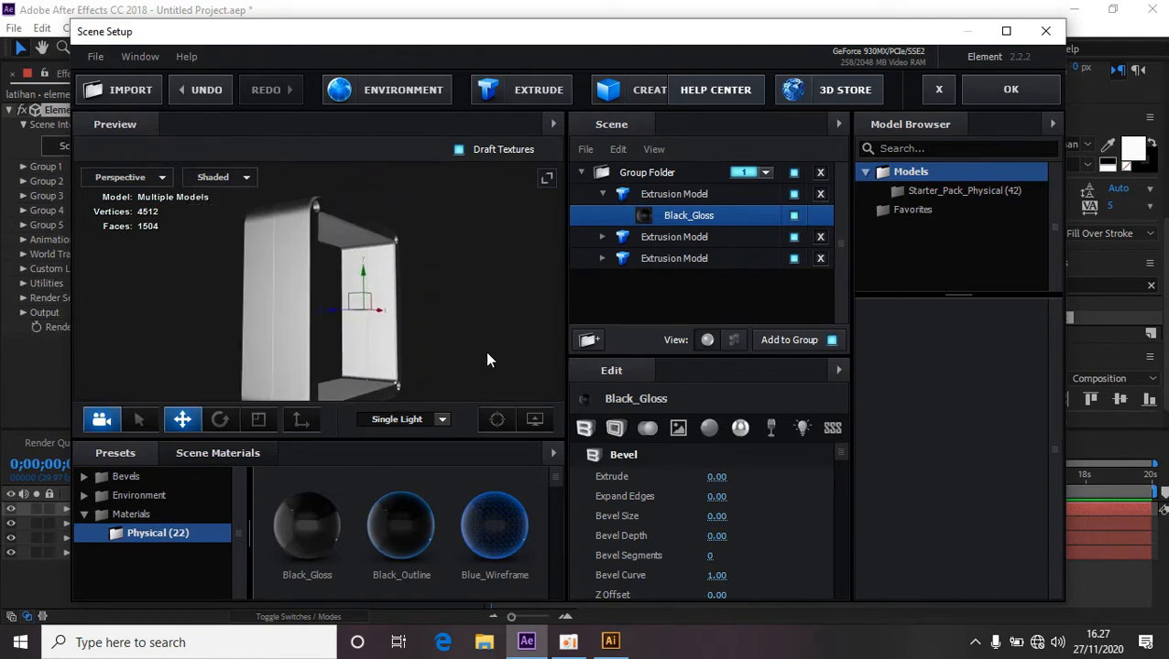
click(602, 193)
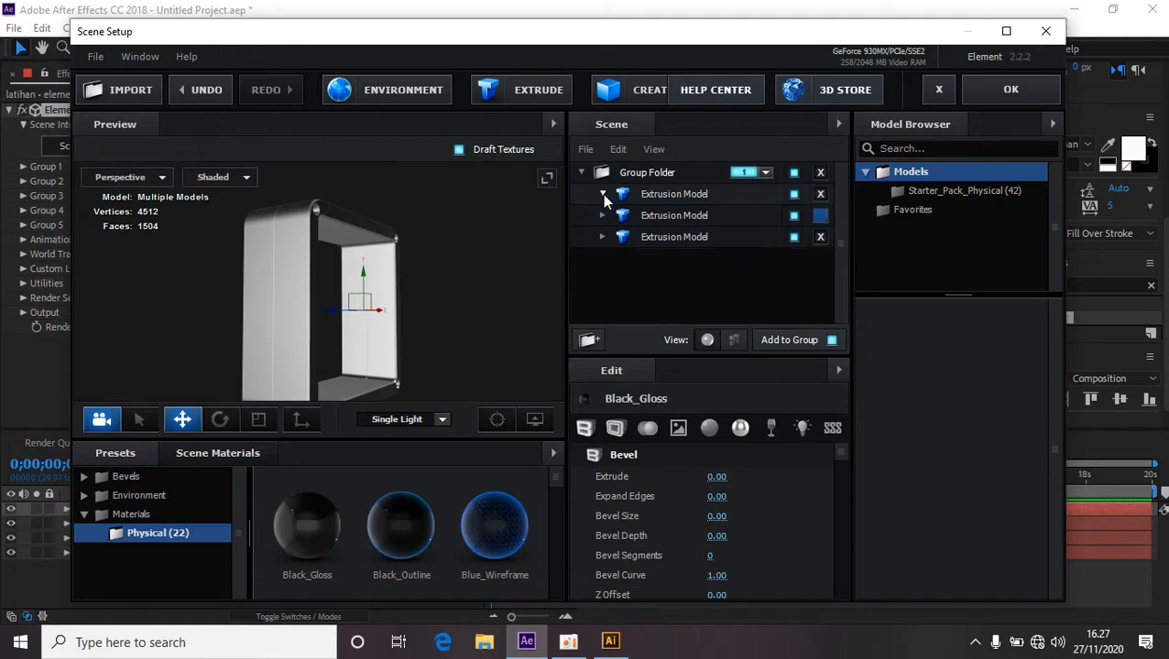
click(537, 96)
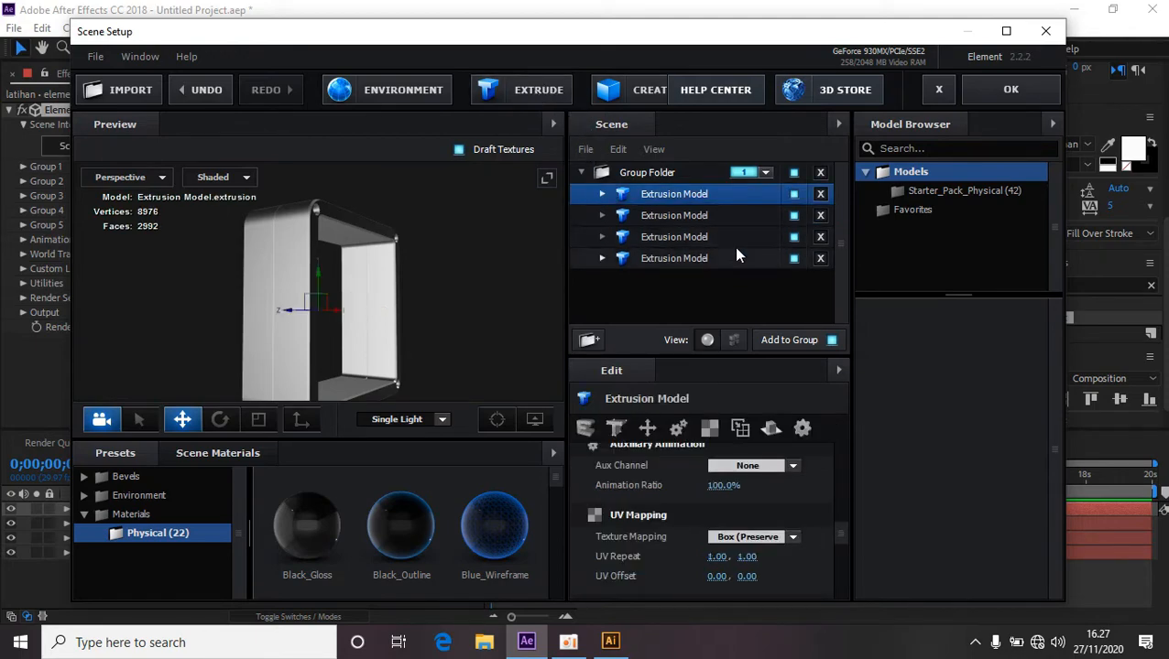
Set the new extrusion model's Custom Path to Custom Path 2.
scroll(789, 508, up, 1)
scroll(786, 513, up, 5)
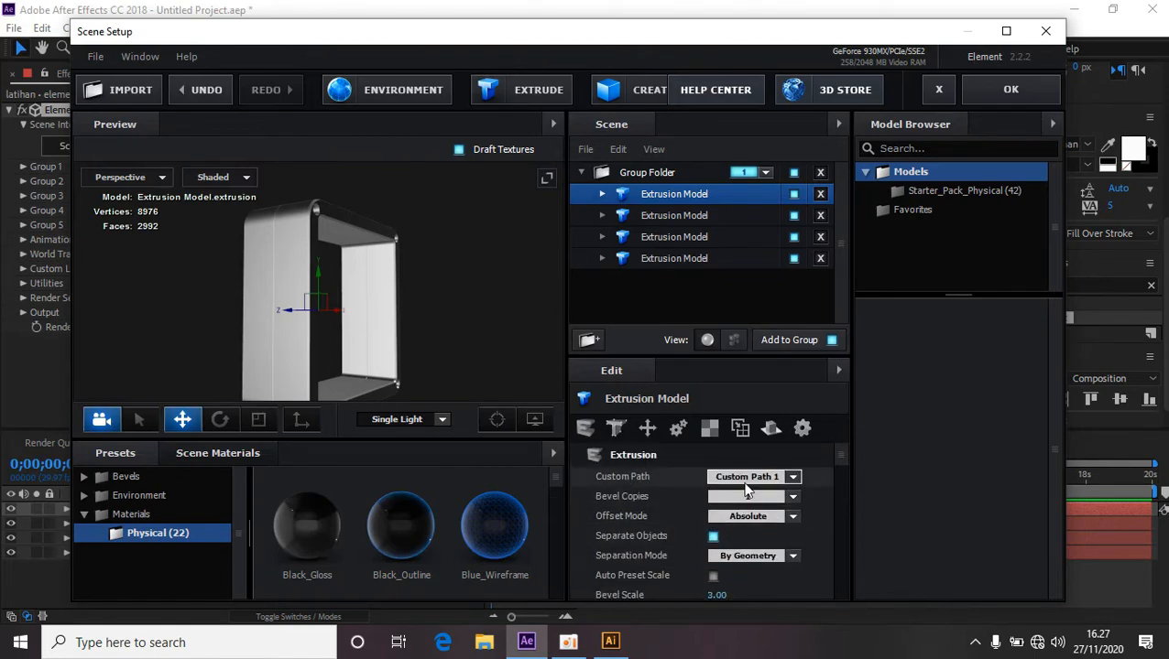
click(793, 477)
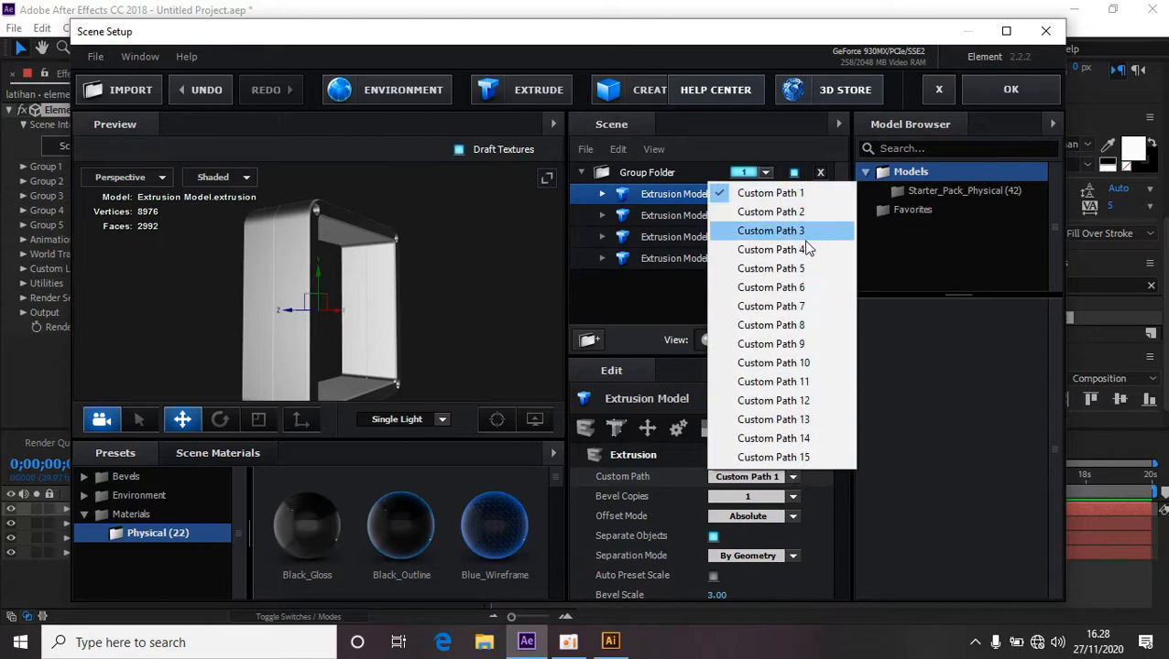
click(804, 214)
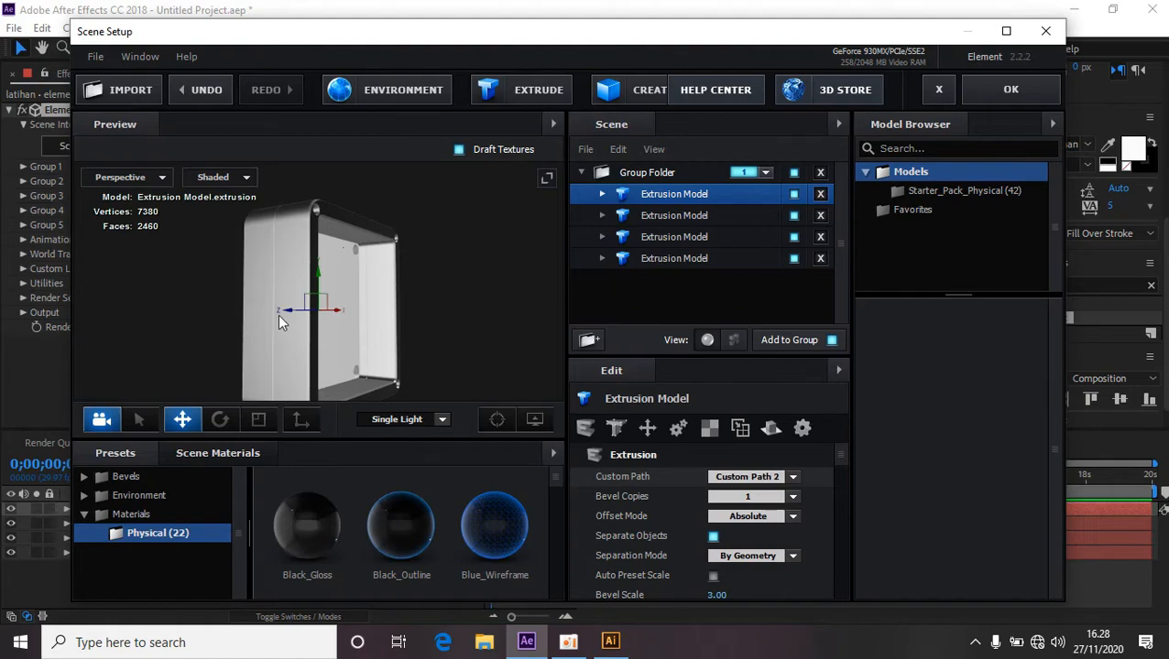
Move the new model sideways along X and apply the Gold material to it.
drag(286, 311, 374, 312)
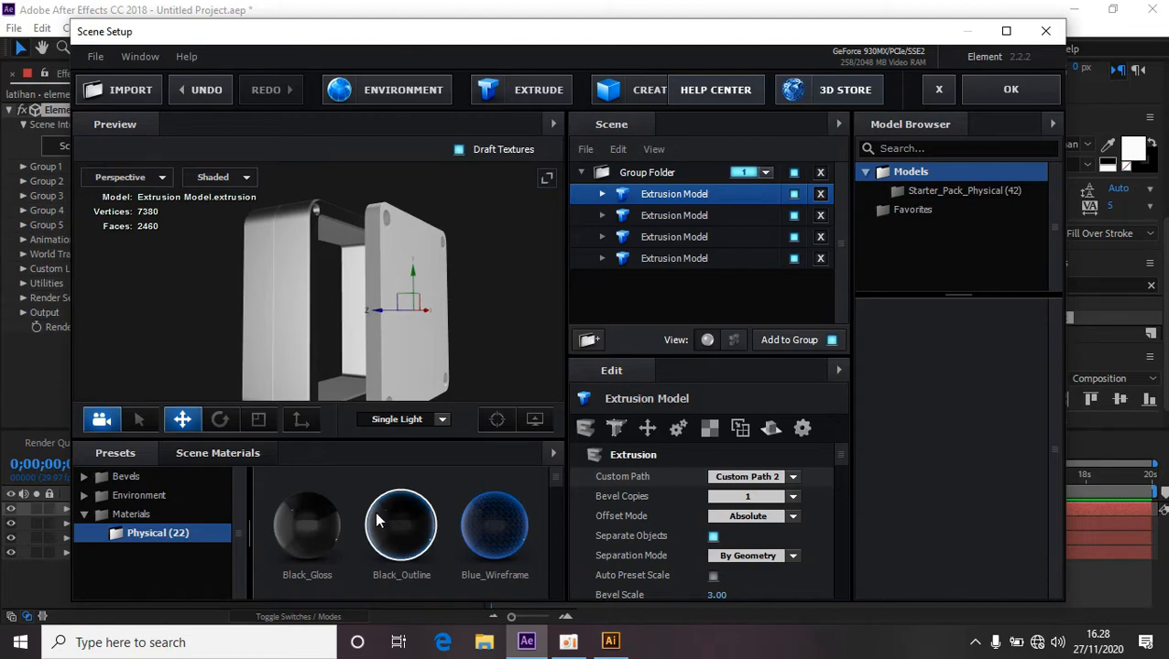
scroll(374, 506, down, 3)
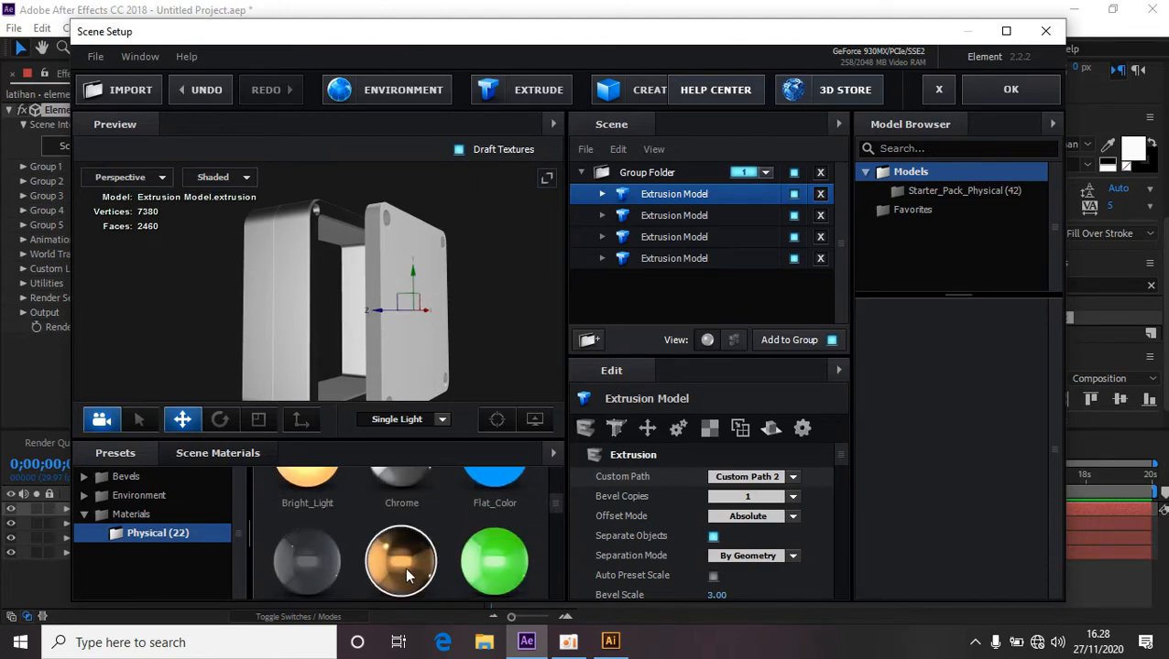
drag(405, 567, 412, 383)
mouse_move(481, 332)
mouse_down()
mouse_move(420, 307)
mouse_move(420, 382)
mouse_move(462, 326)
mouse_up()
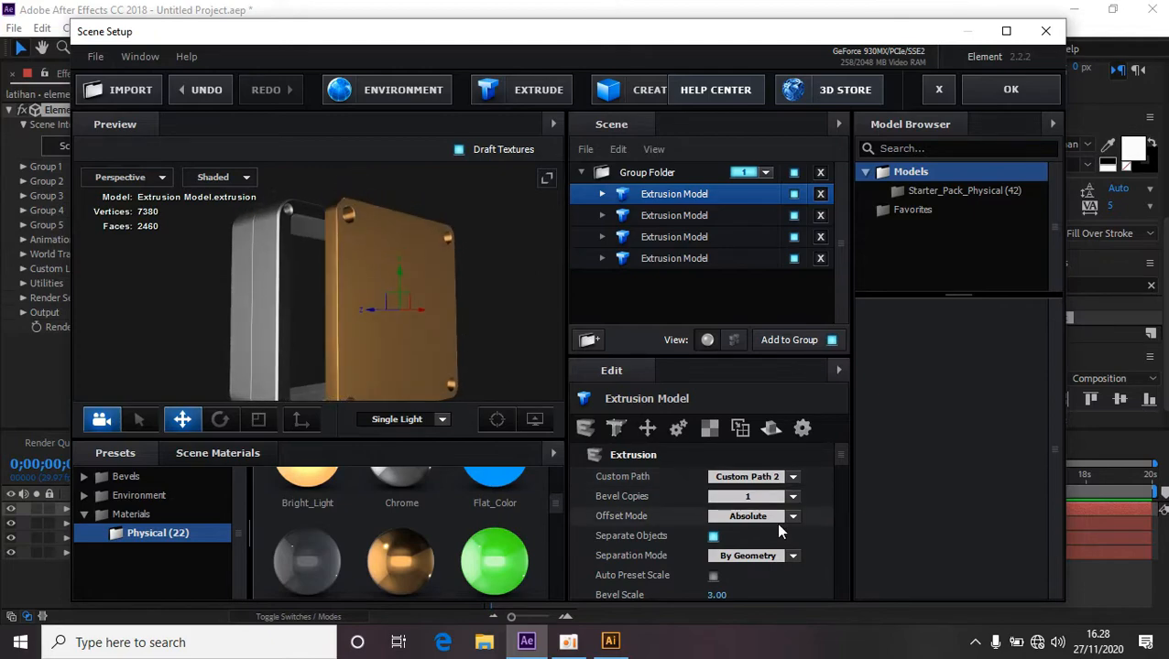
Set the new model's Aux Channel to Channel 1.
scroll(778, 530, down, 5)
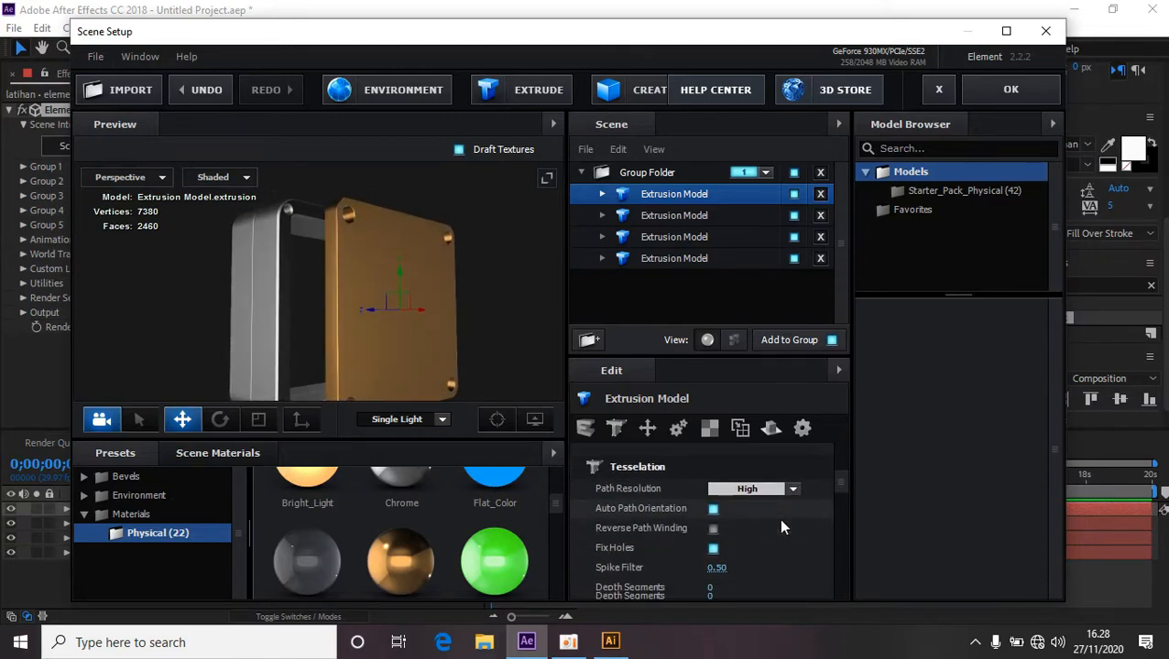
scroll(781, 527, down, 10)
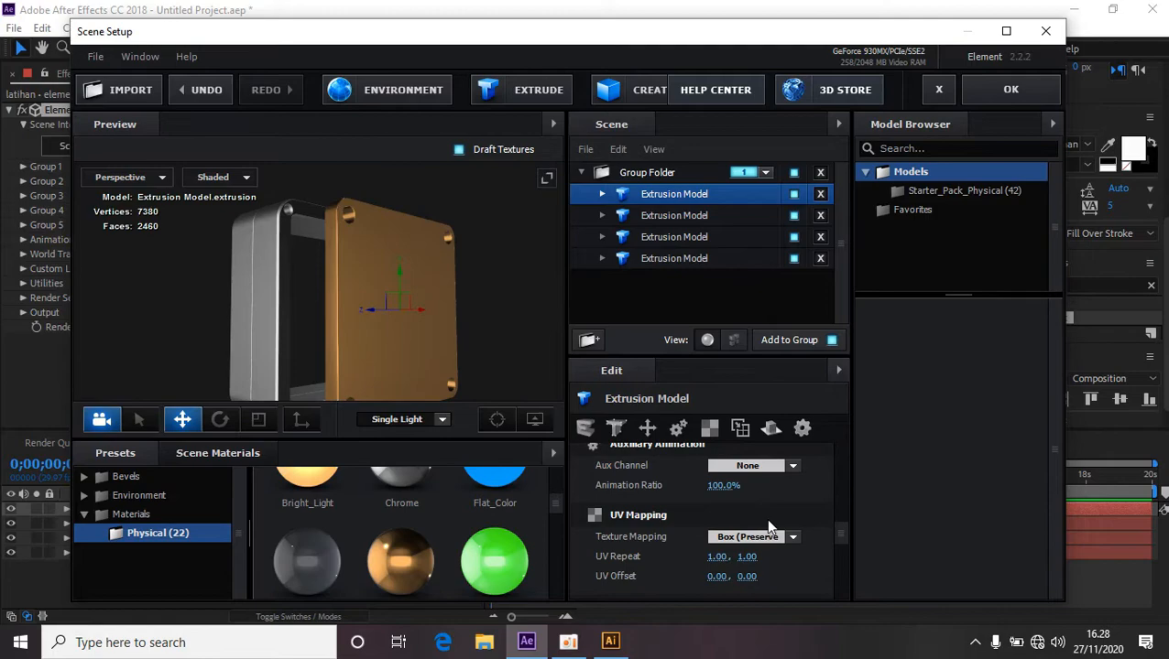
scroll(765, 522, up, 3)
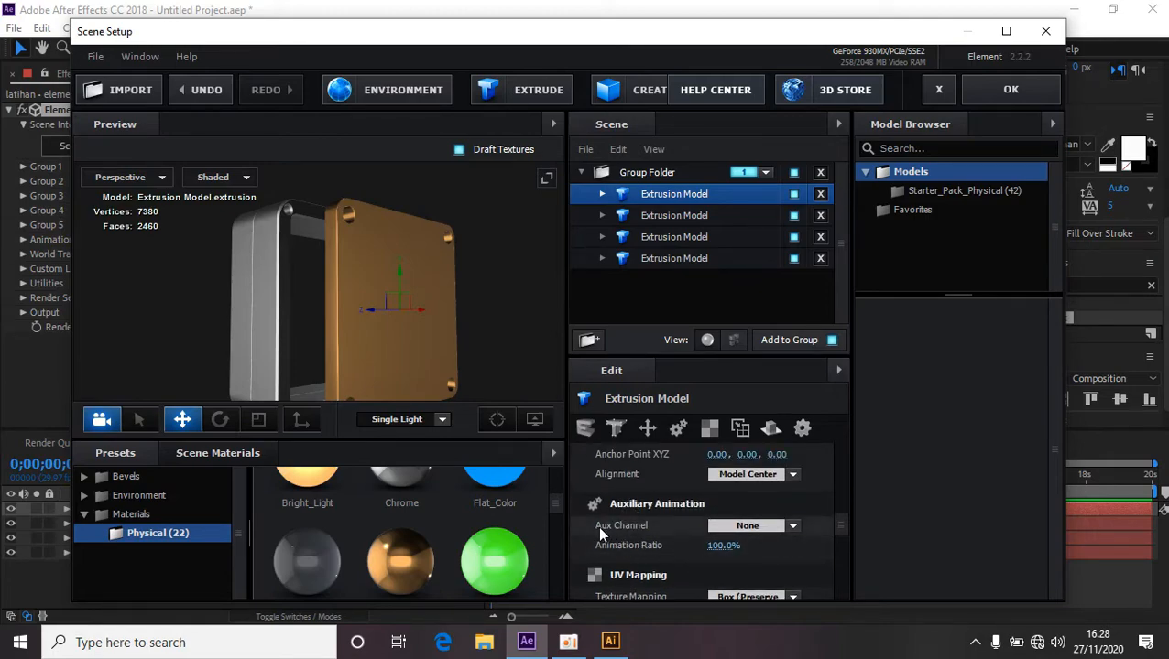
click(793, 526)
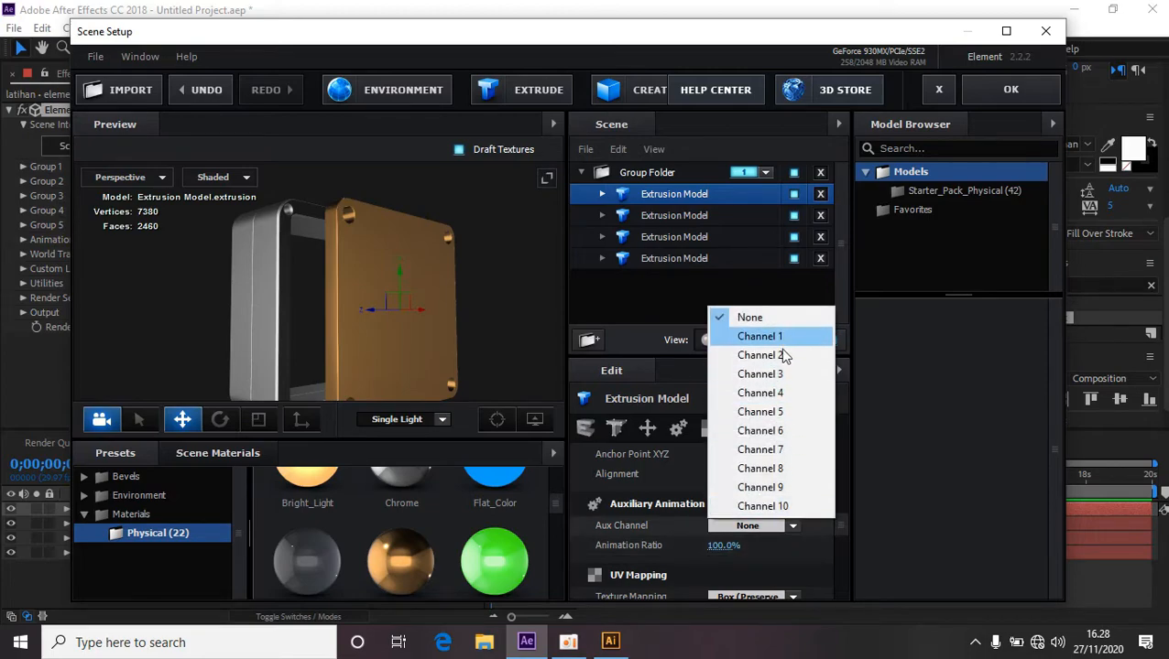
click(768, 336)
Set the first UV Repeat value of the new model to 0.
scroll(696, 531, down, 2)
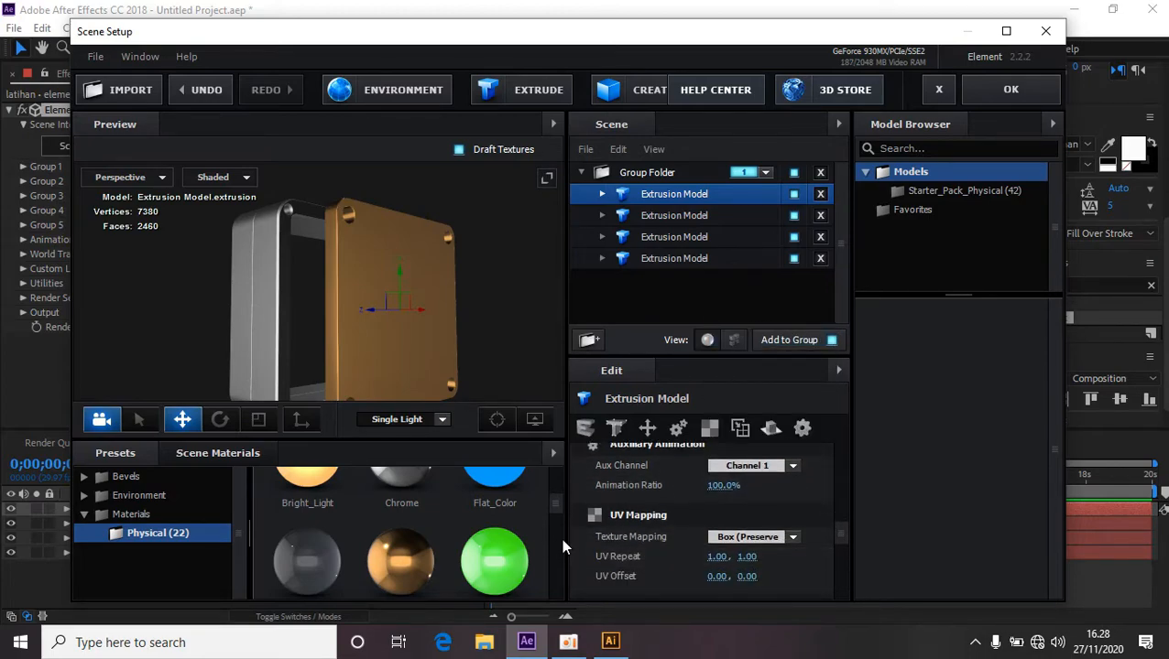
click(718, 559)
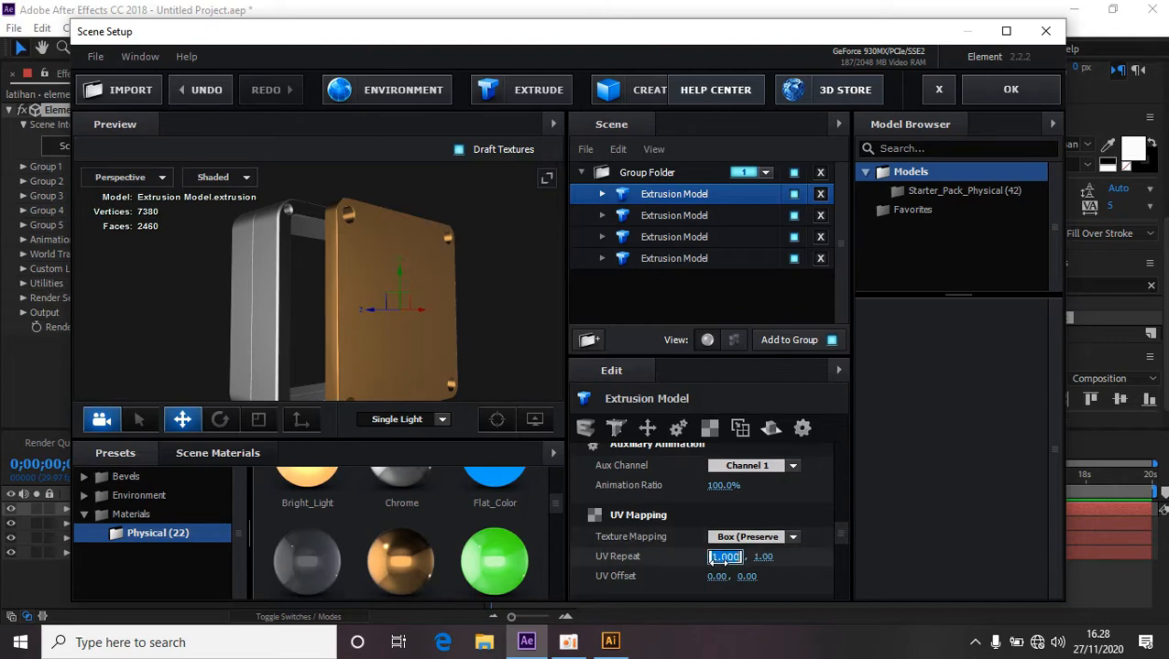
text(0)
key(Tab)
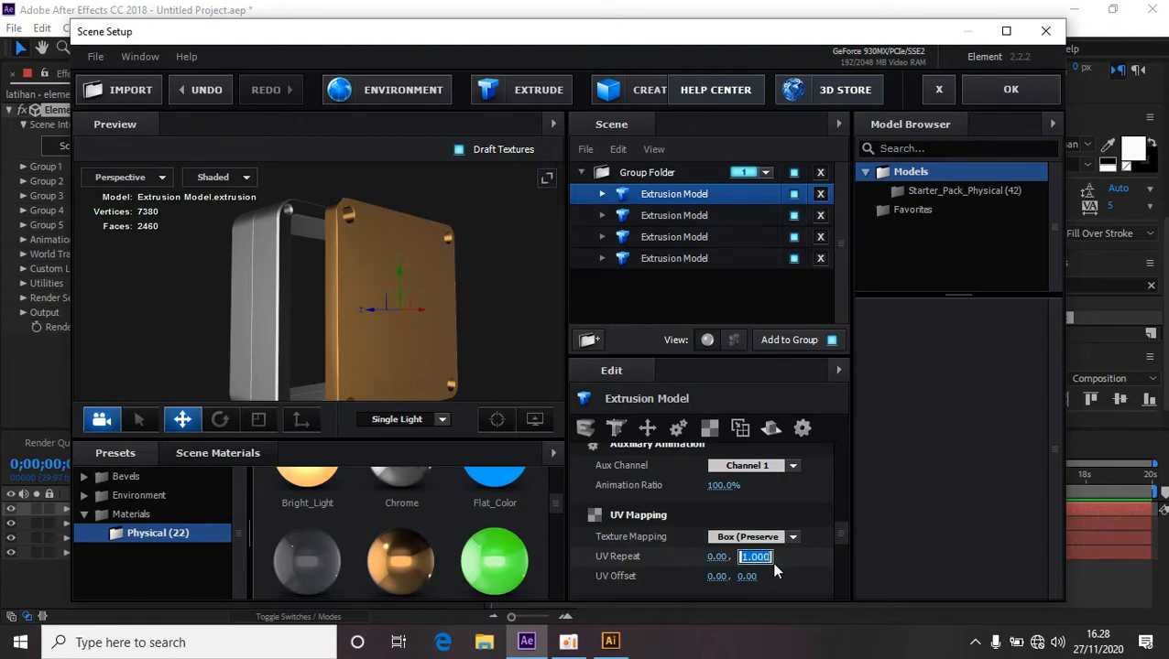
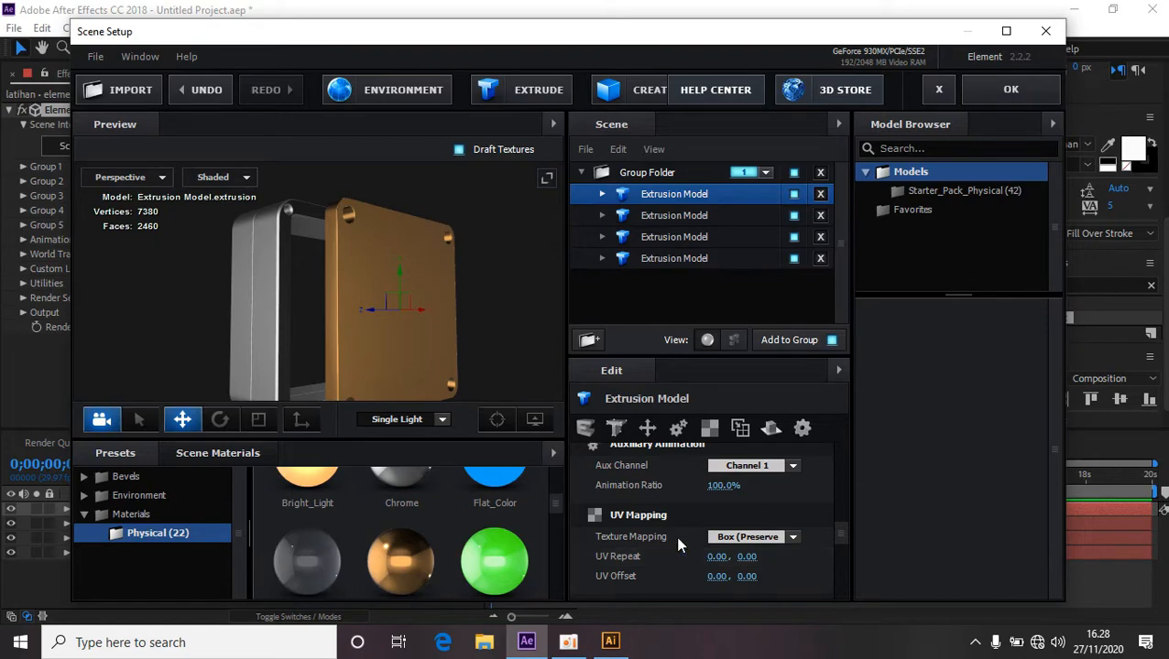
Set the Extrude value of the first model's Gold material to 2.89 and check it in the preview.
click(602, 196)
click(673, 218)
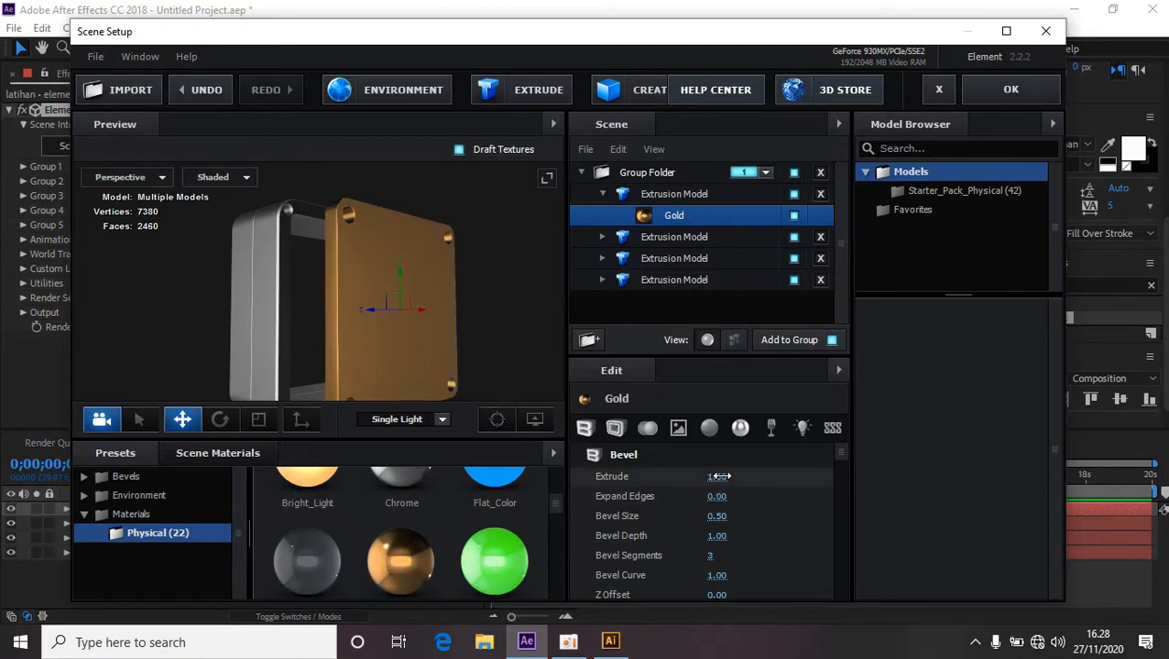
drag(719, 476, 890, 484)
drag(488, 322, 604, 277)
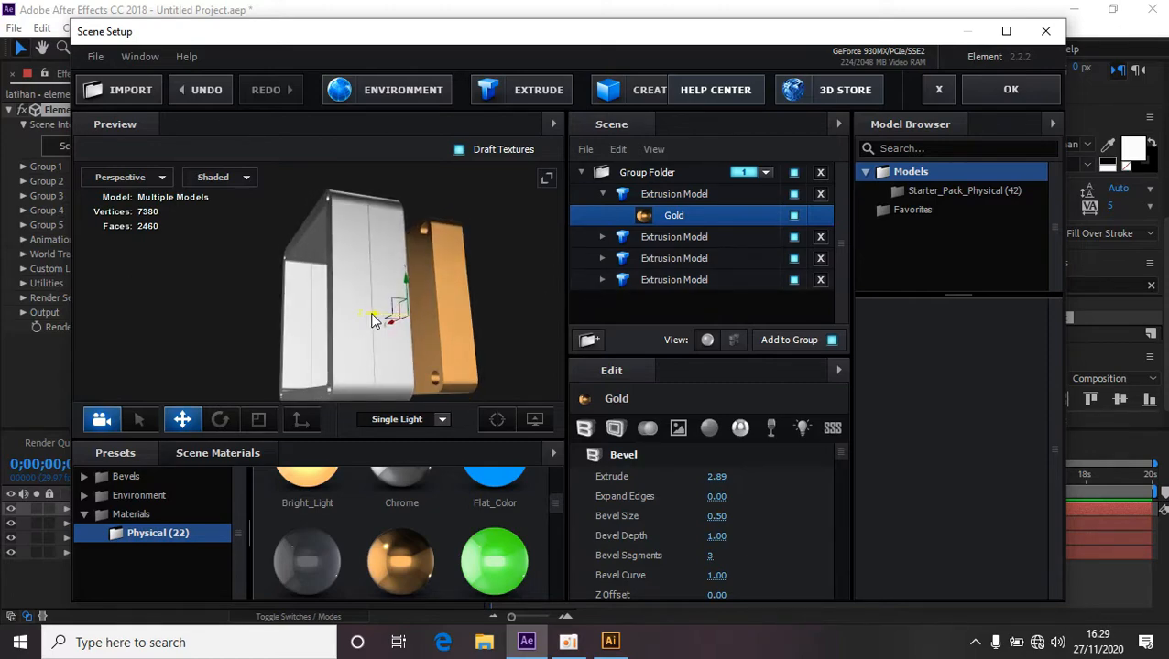
drag(372, 319, 282, 313)
drag(373, 334, 261, 291)
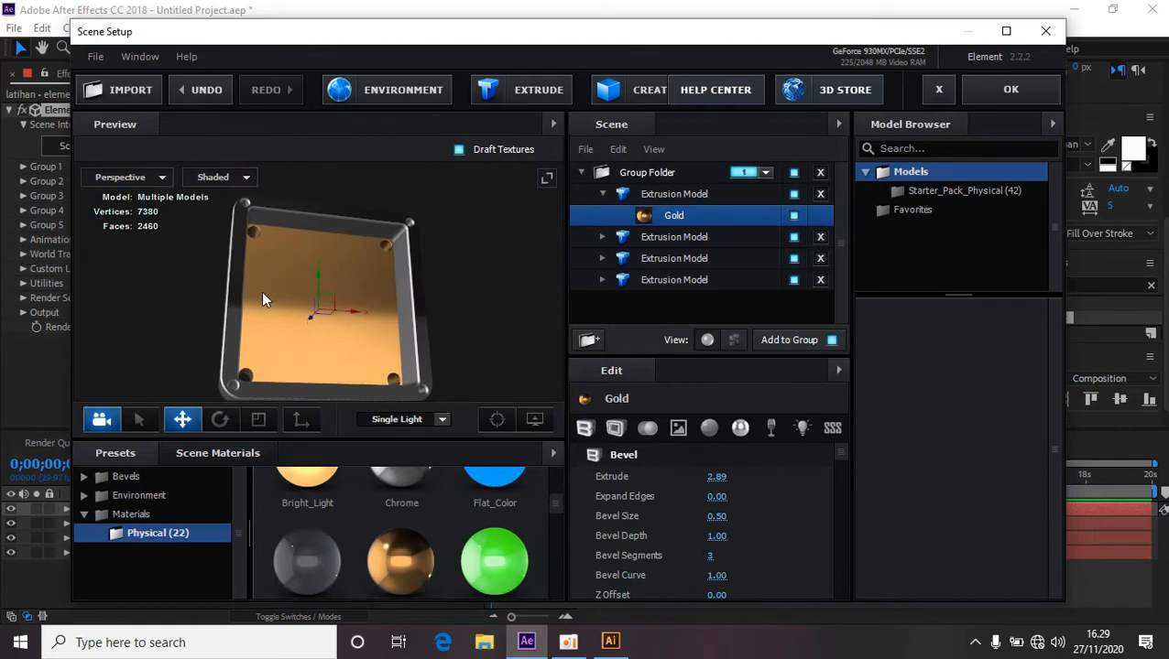
Create another extrusion model and set its Custom Path to Custom Path 3.
click(601, 194)
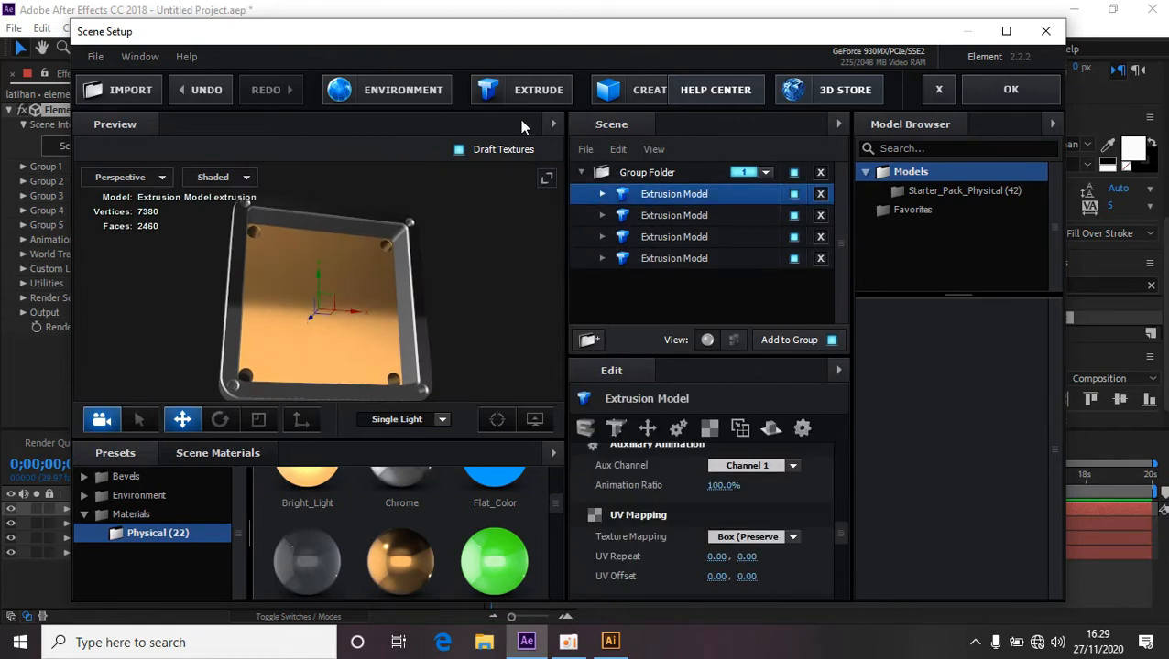
click(536, 92)
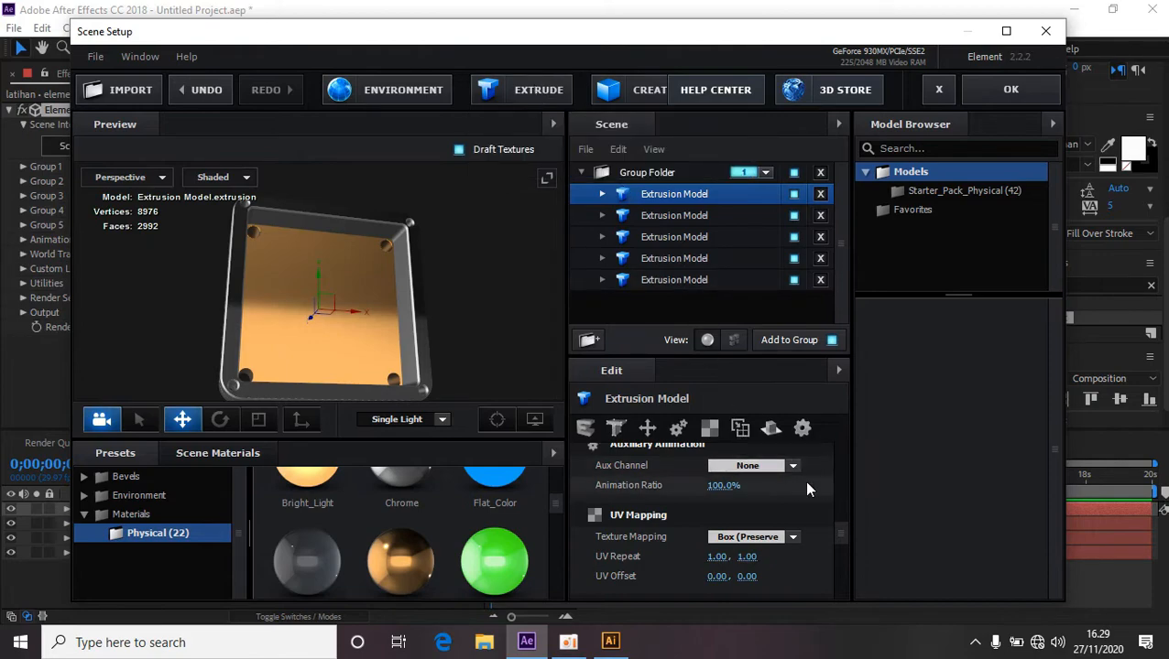
scroll(803, 476, down, 3)
scroll(803, 476, up, 5)
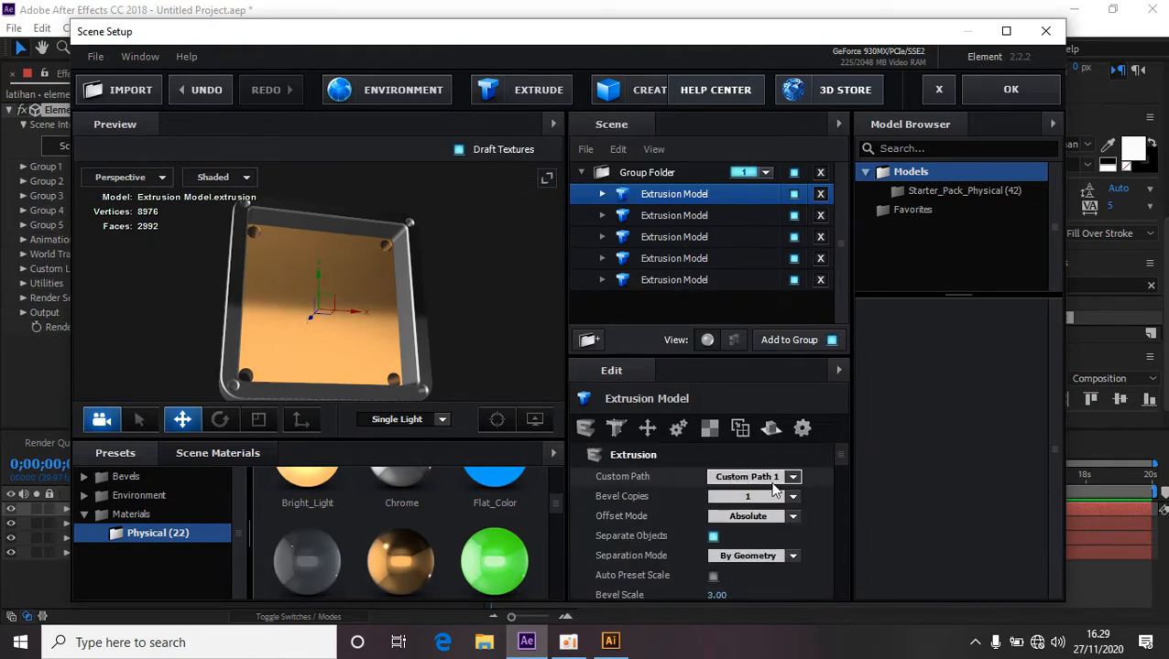
click(794, 477)
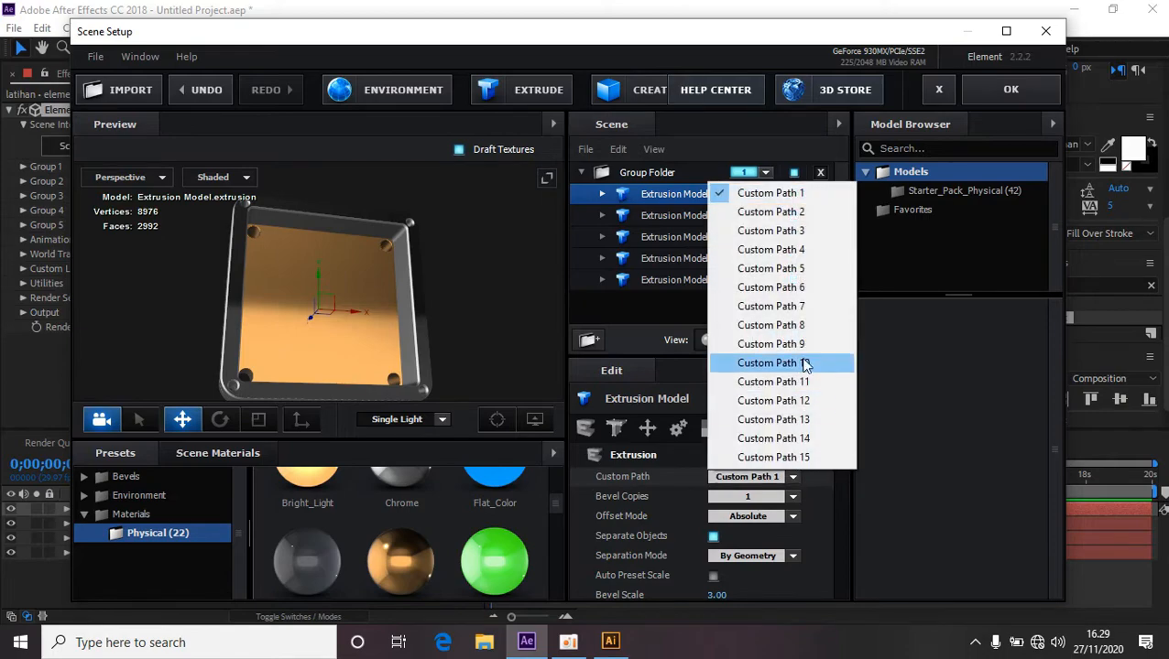
click(808, 233)
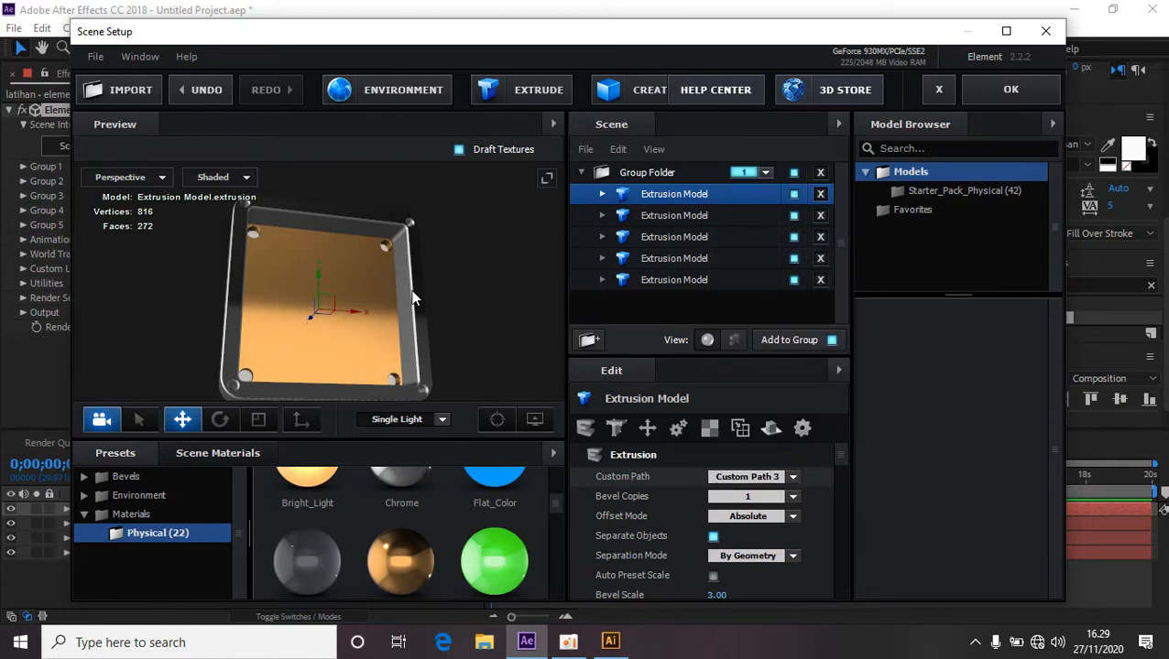
Apply the Chrome material to the new extrusion model in the preview.
drag(412, 298, 553, 318)
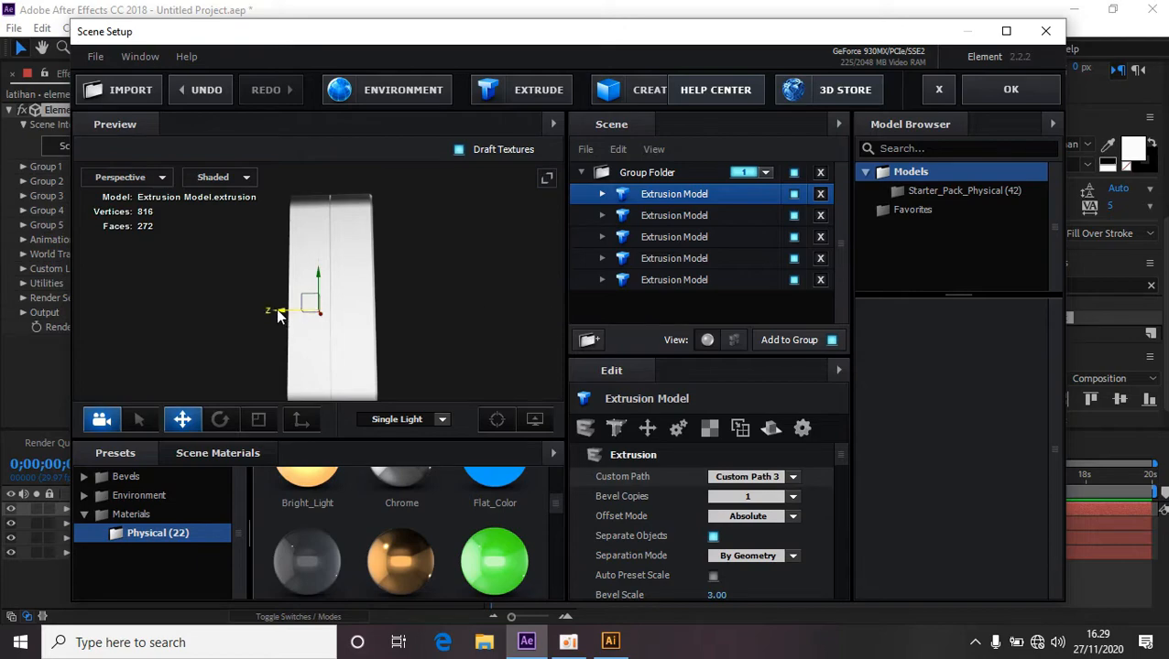
drag(277, 314, 452, 291)
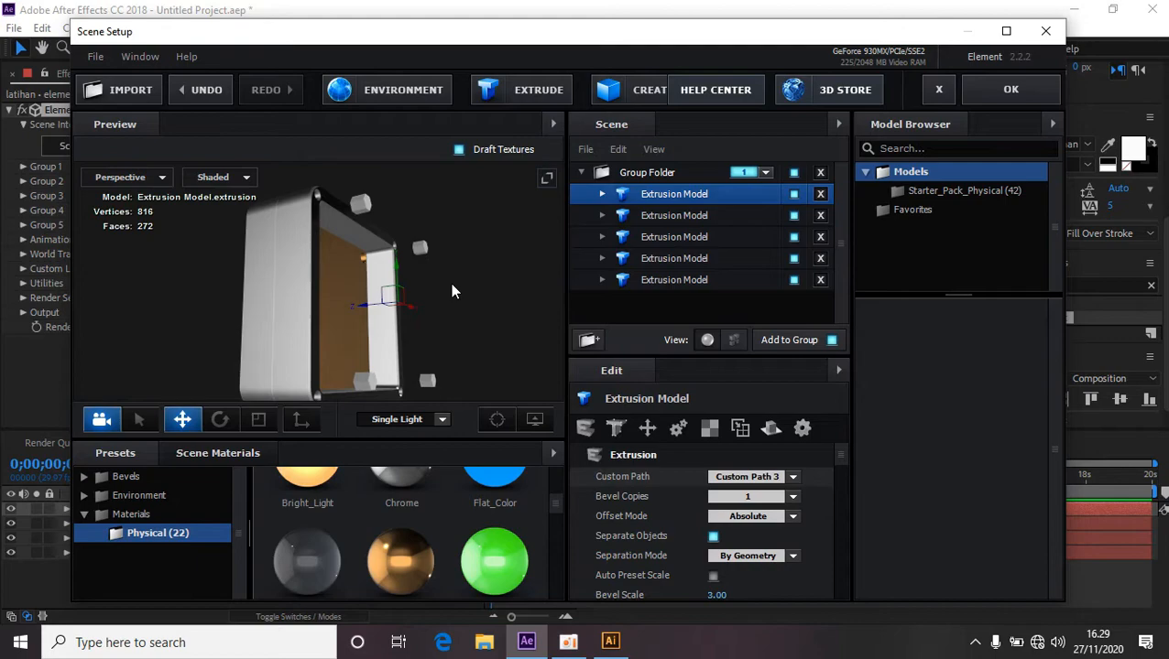
scroll(426, 531, up, 1)
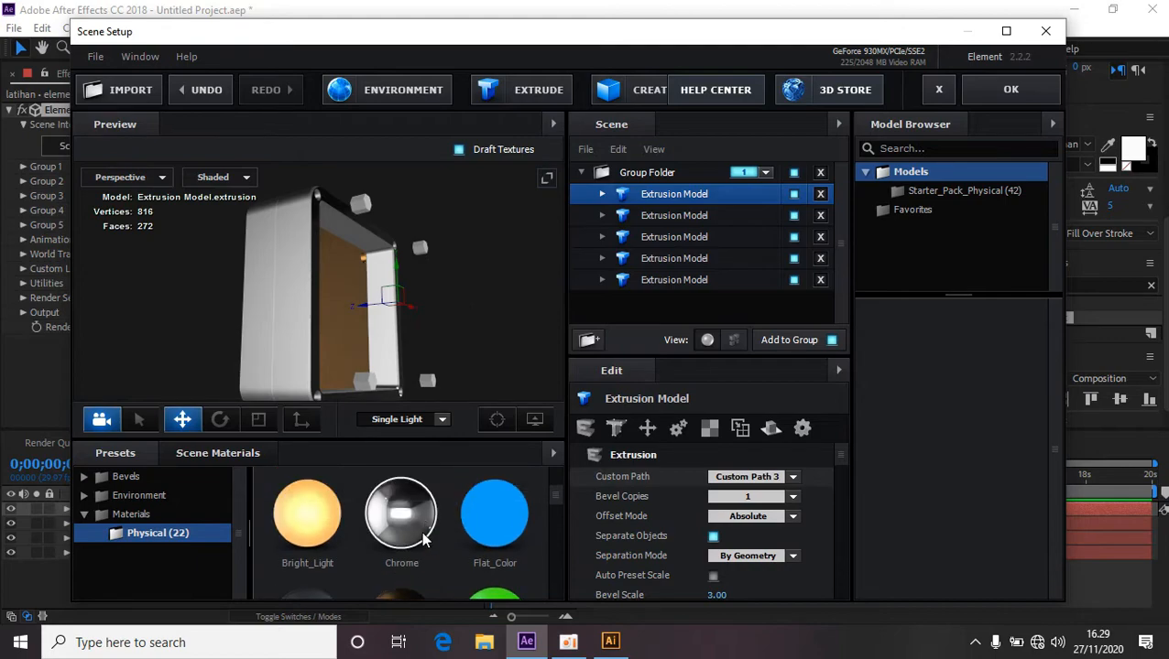
drag(416, 526, 359, 206)
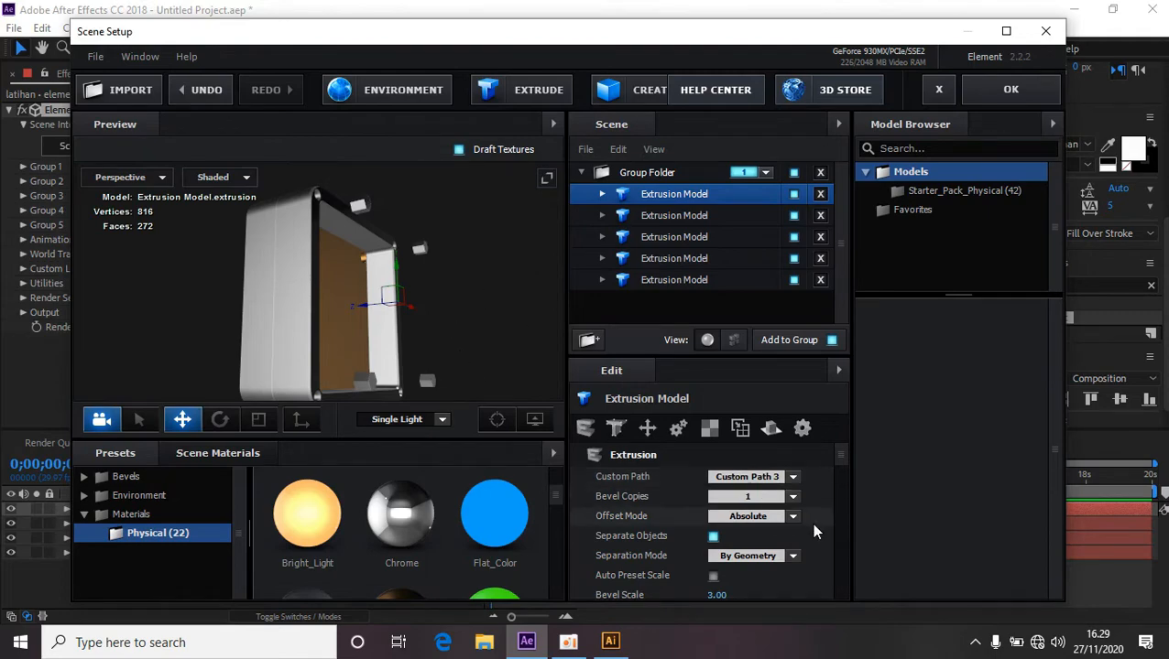
Set the new model's Aux Channel to Channel 2.
scroll(811, 520, down, 5)
scroll(813, 525, down, 5)
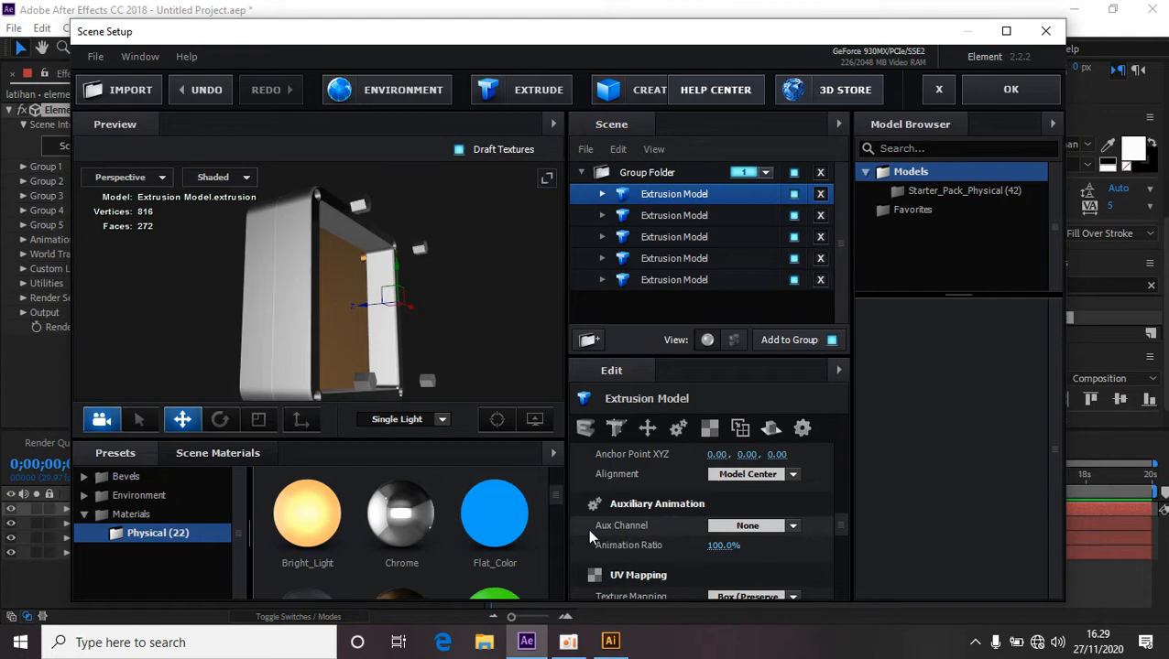
click(793, 526)
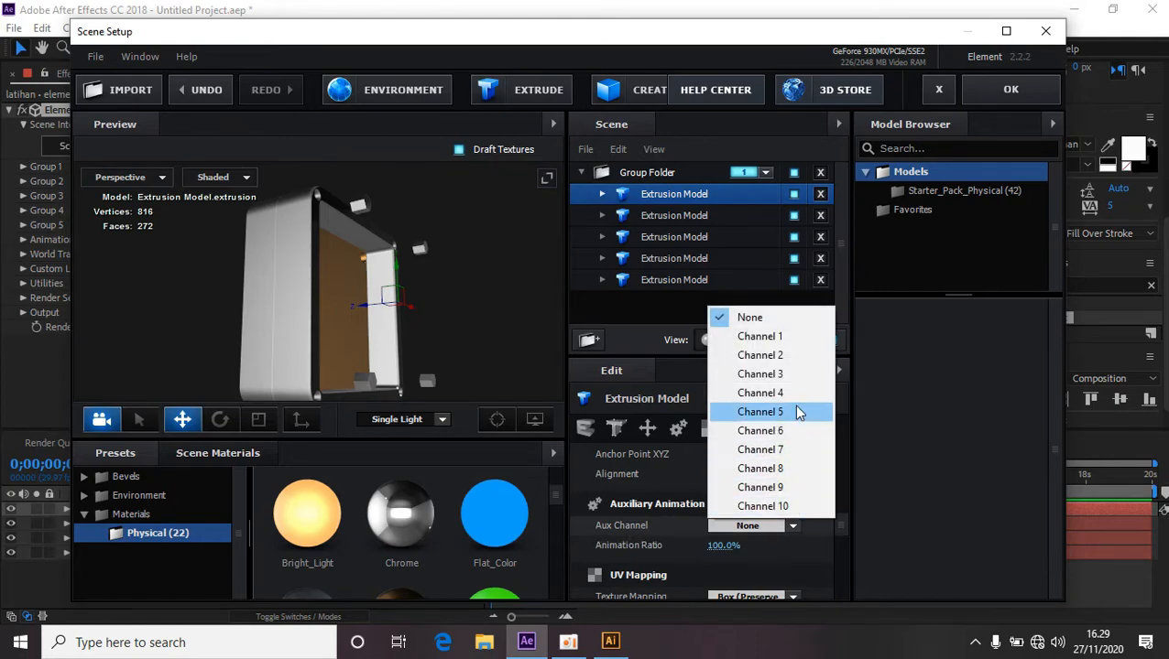
click(760, 355)
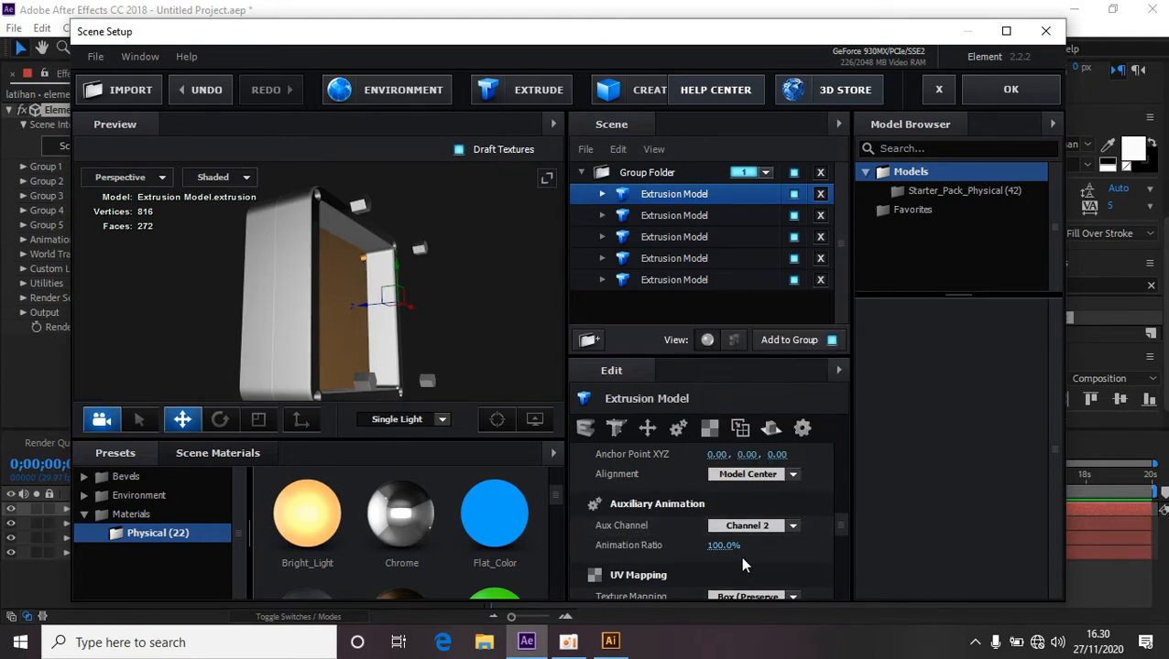
Set both UV Repeat values of the new model to 0.
scroll(659, 541, down, 3)
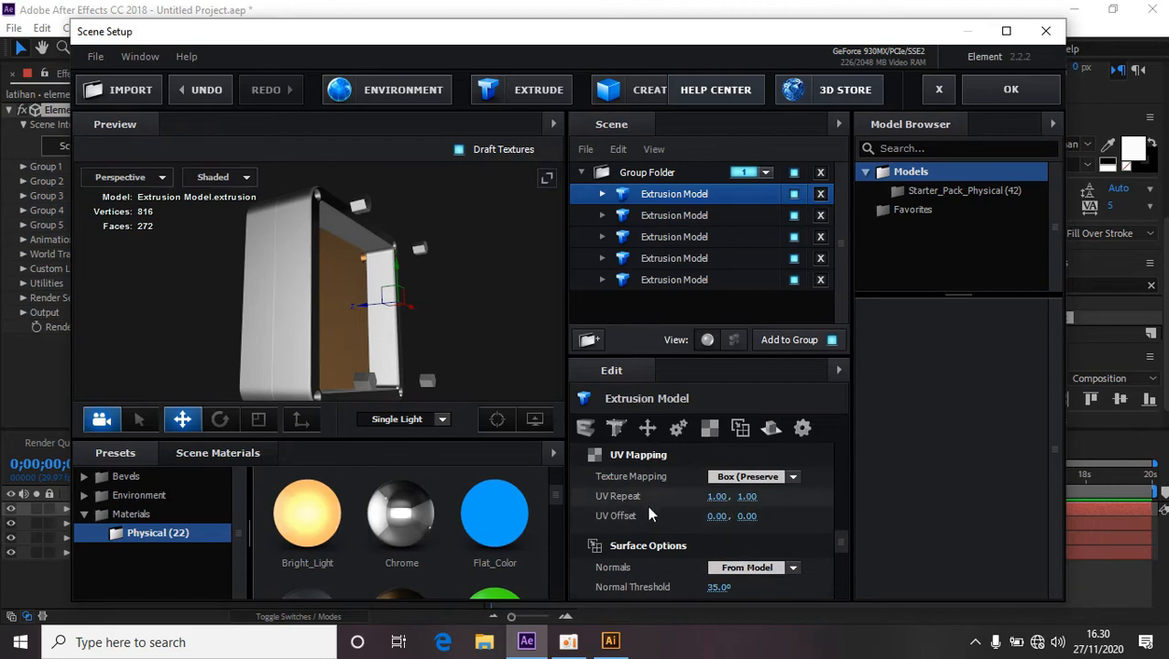
click(722, 496)
text(0)
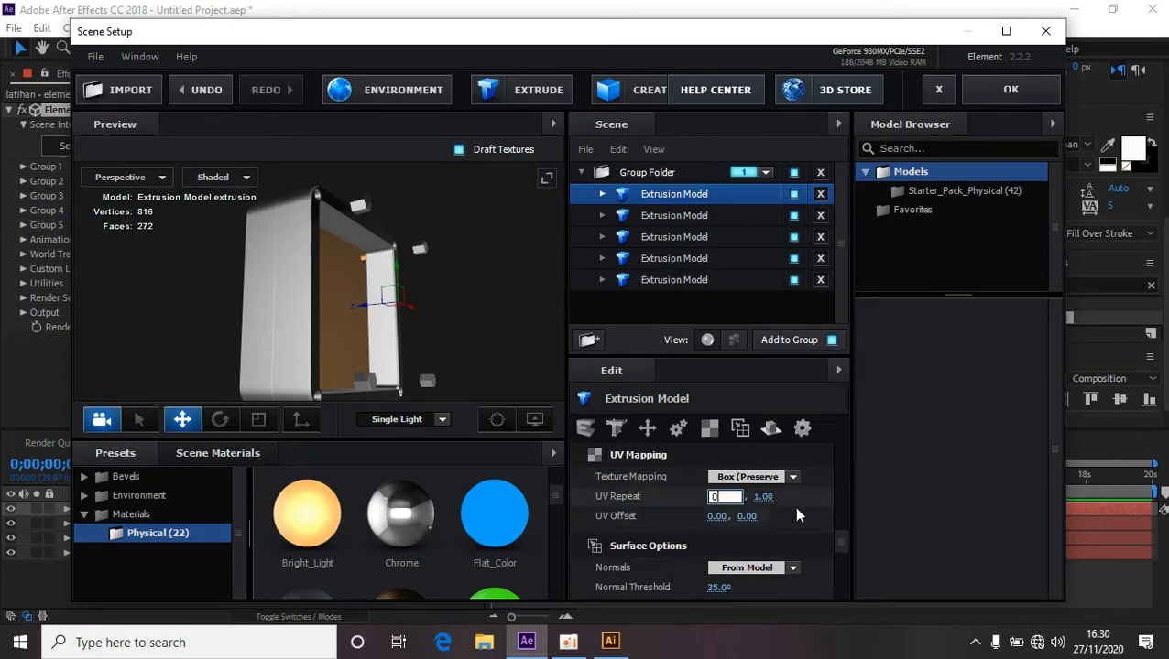
key(Return)
click(744, 497)
text(0)
key(Return)
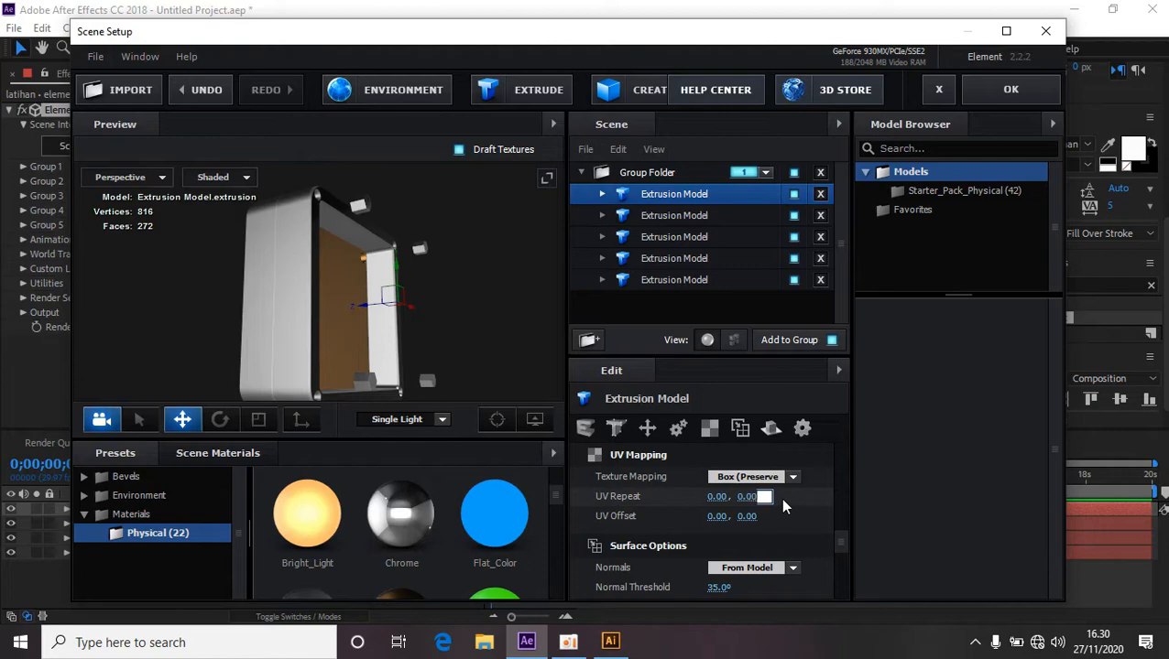
Set the Extrude value of the new model's Chrome material to 2.58.
click(601, 194)
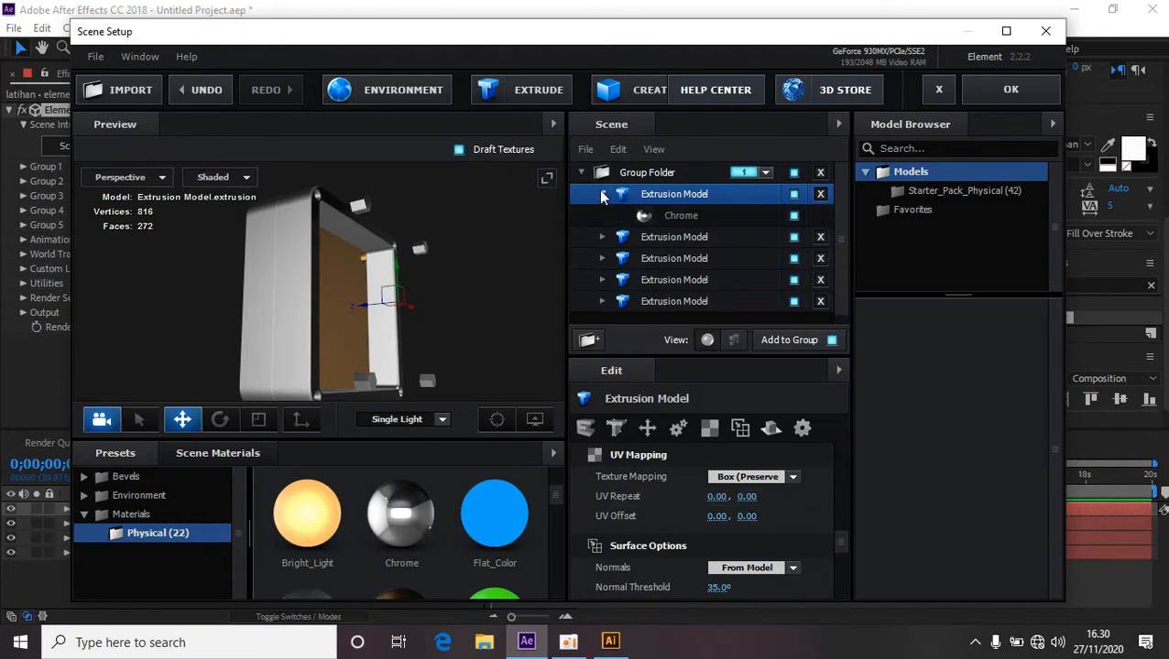
click(681, 216)
drag(714, 477, 842, 472)
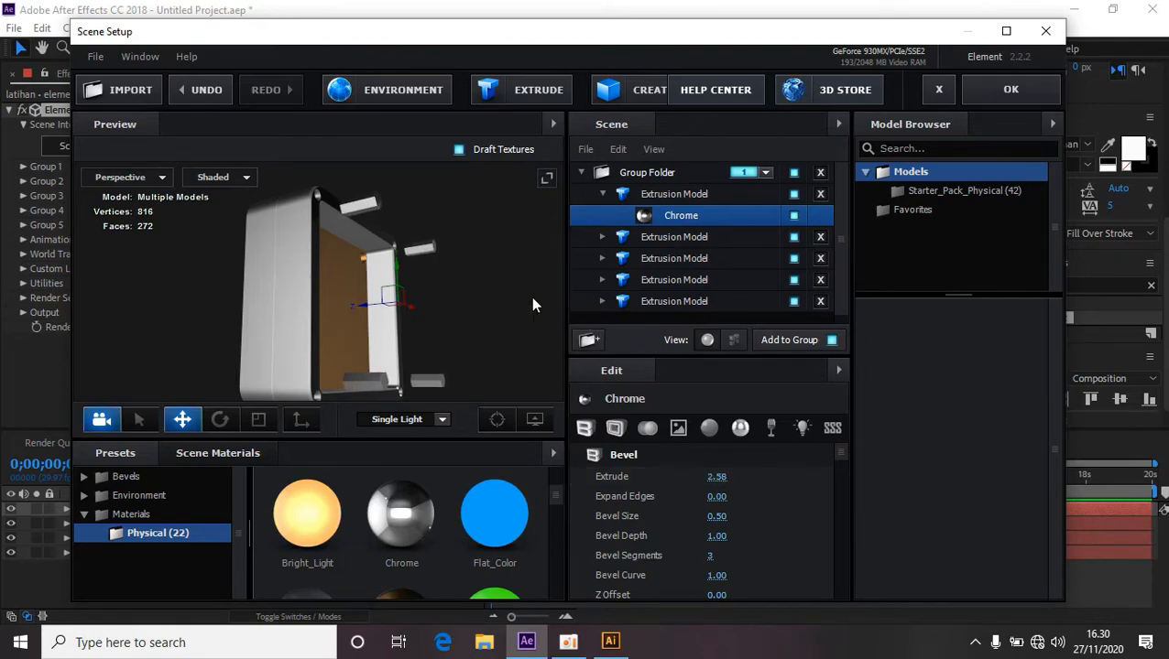
drag(532, 305, 469, 308)
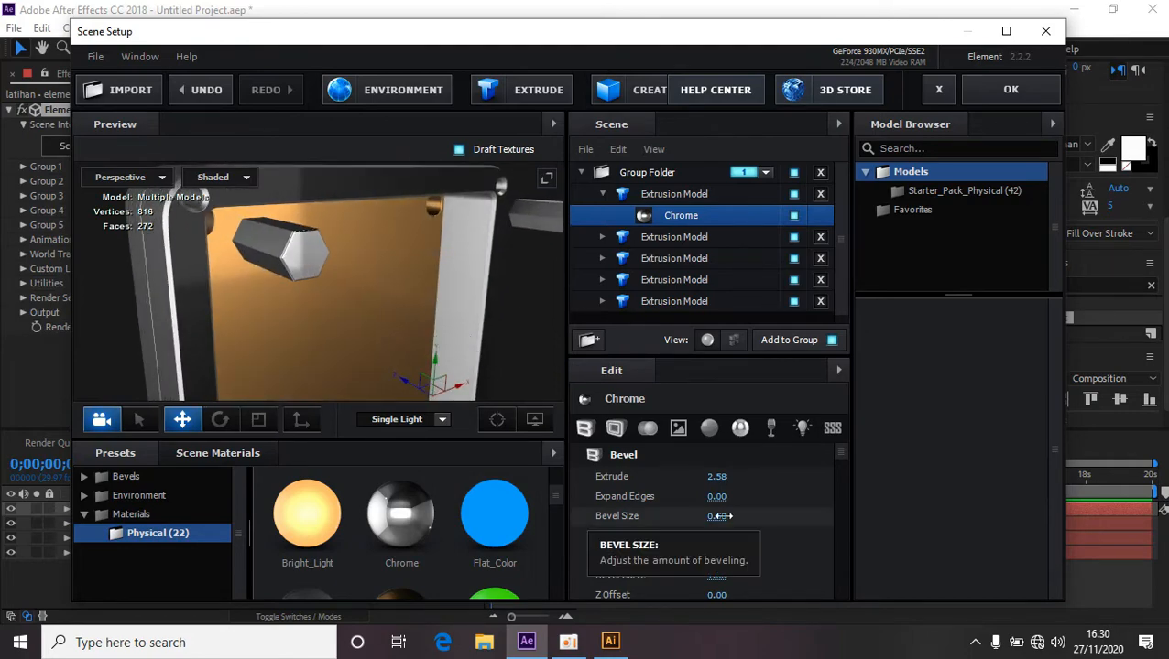
Set the Chrome material's Bevel Size to 0.53, Bevel Depth to 2.66 and Bevel Segments to 0.
drag(721, 517, 779, 538)
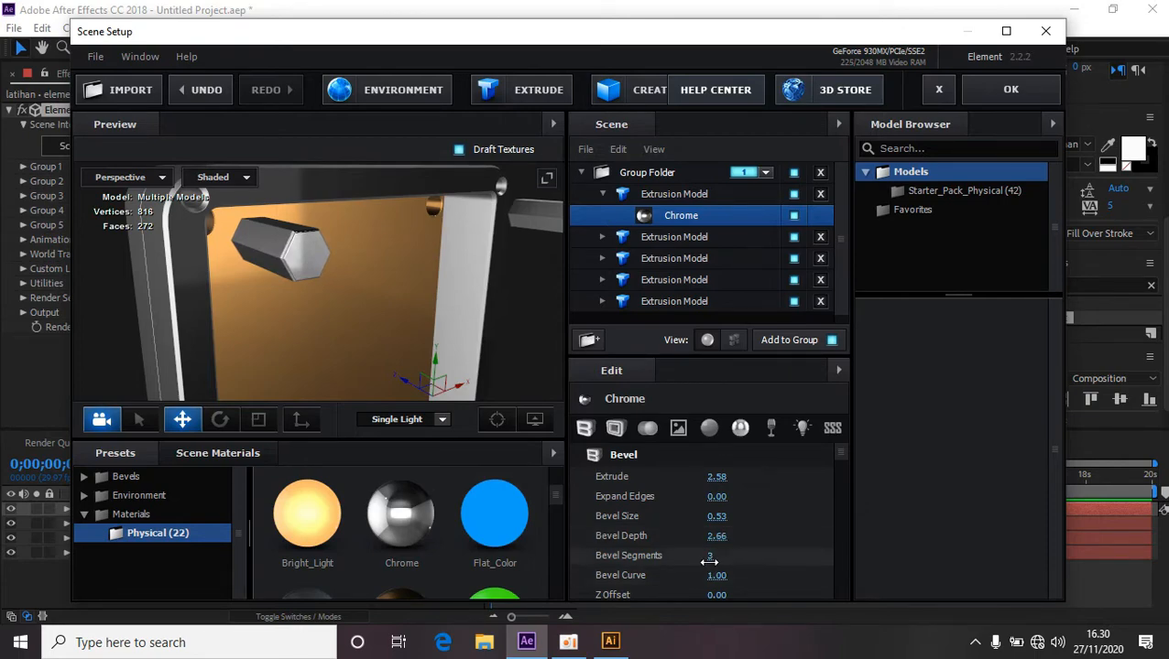
drag(712, 558, 673, 564)
Increase the Chrome material's Extrude value to 2.90.
drag(466, 307, 586, 321)
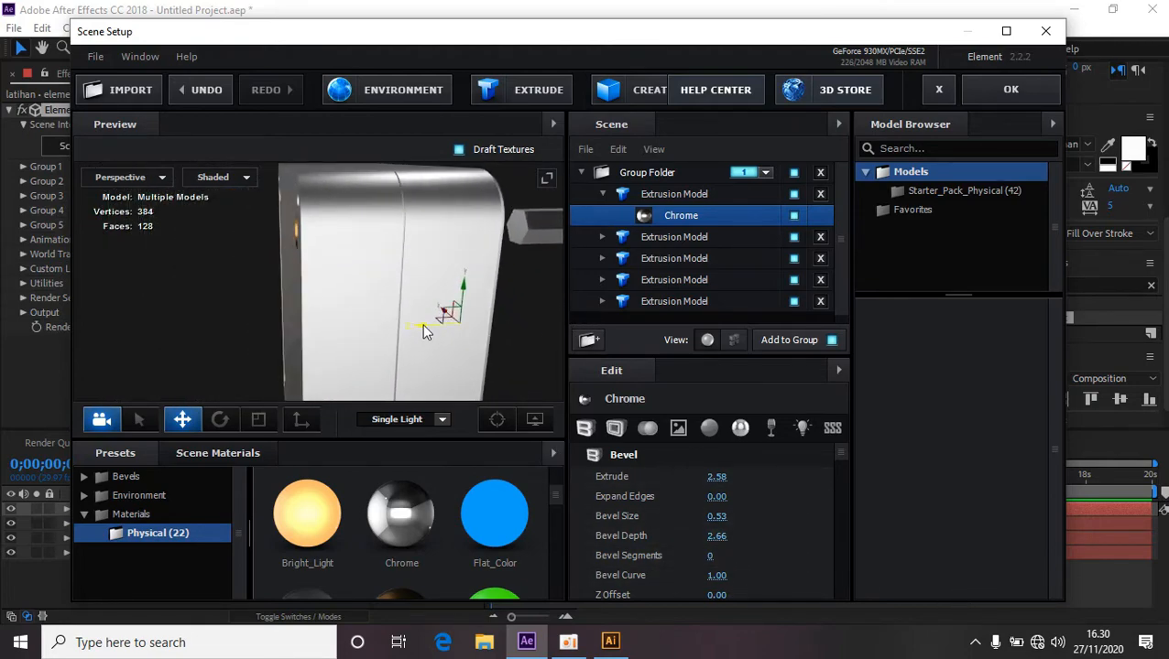
drag(443, 344, 385, 331)
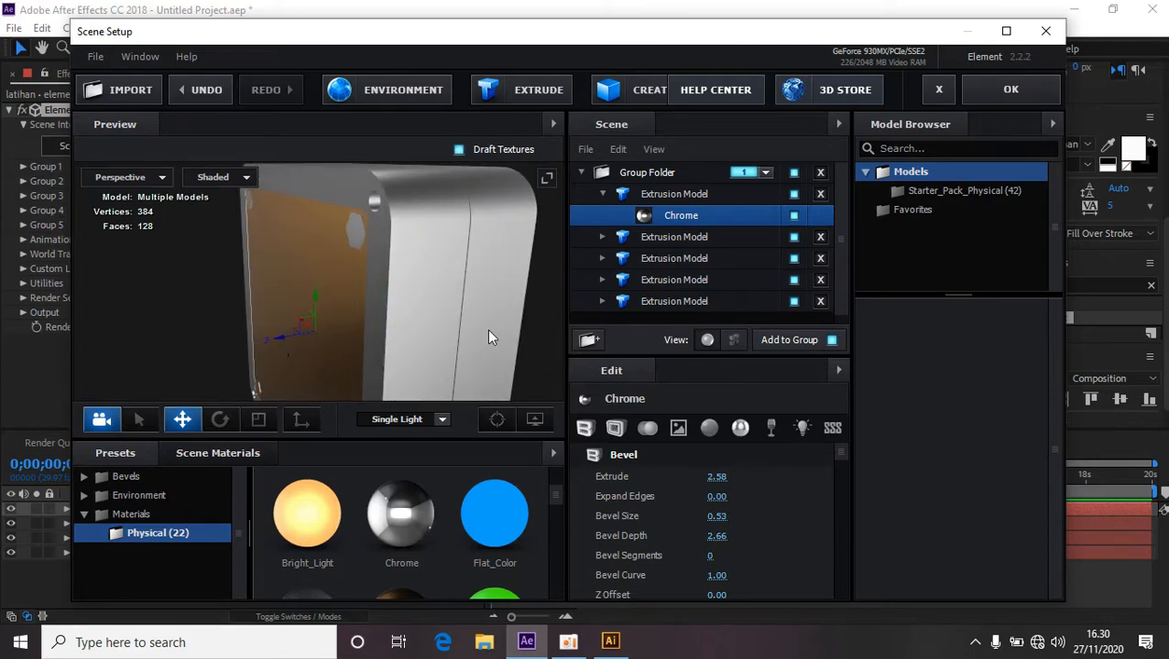
drag(489, 334, 363, 323)
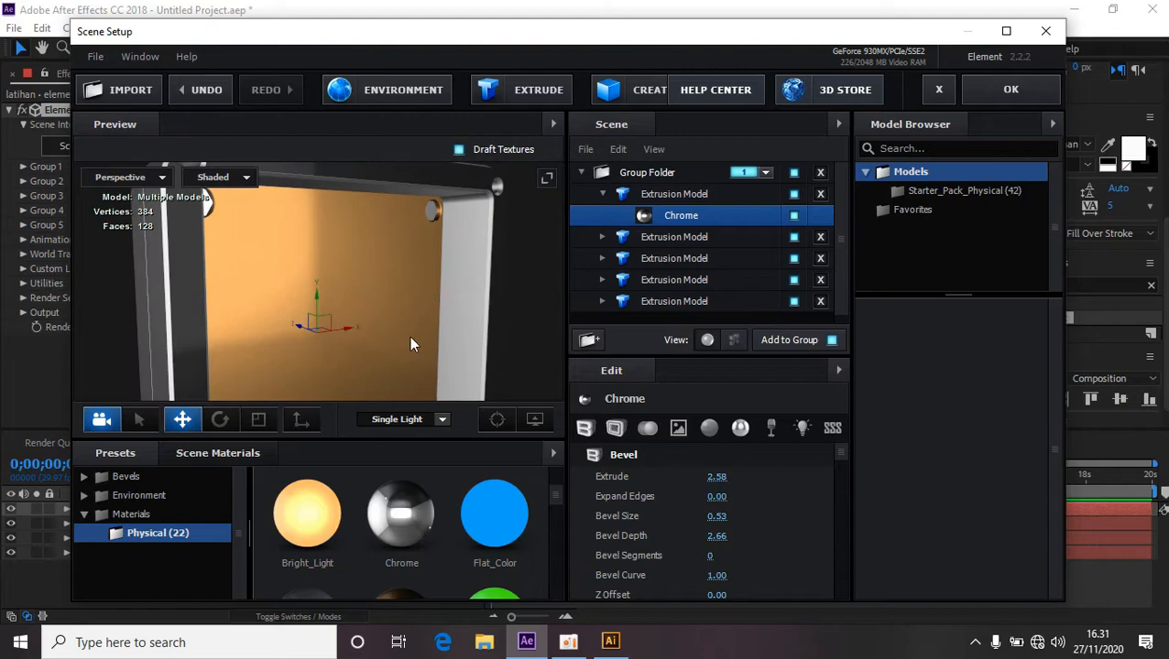
drag(715, 477, 738, 477)
Review the extruded icon from several angles and apply the Scene Setup changes.
drag(456, 343, 567, 355)
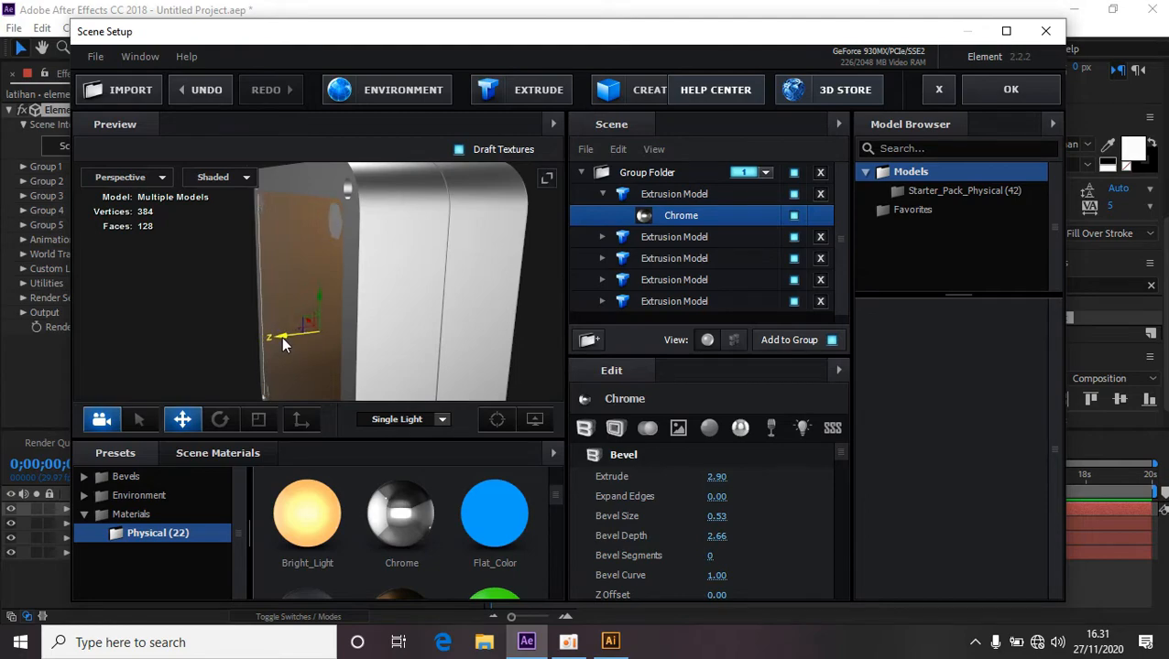
drag(283, 338, 223, 333)
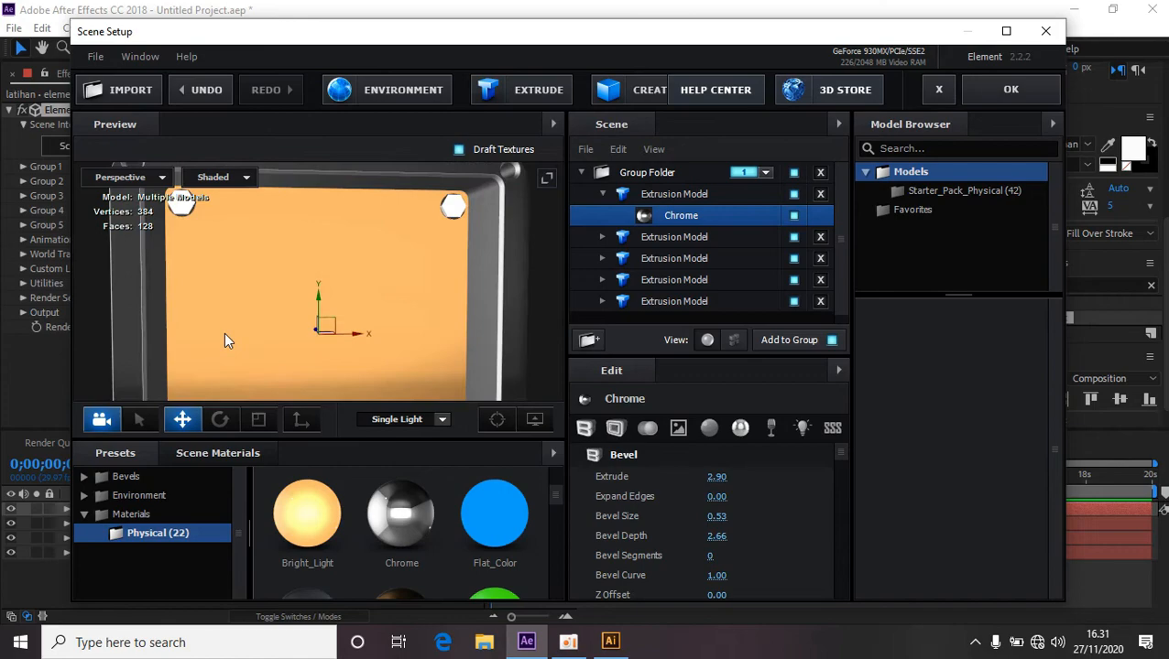
scroll(413, 276, down, 2)
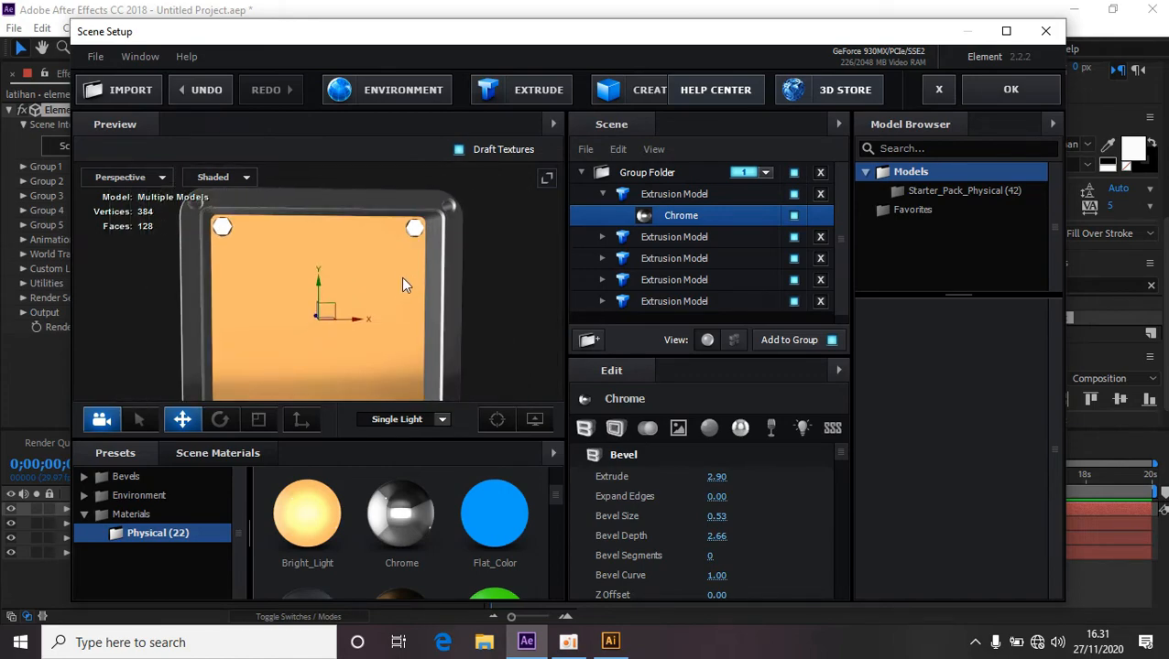
drag(424, 343, 442, 317)
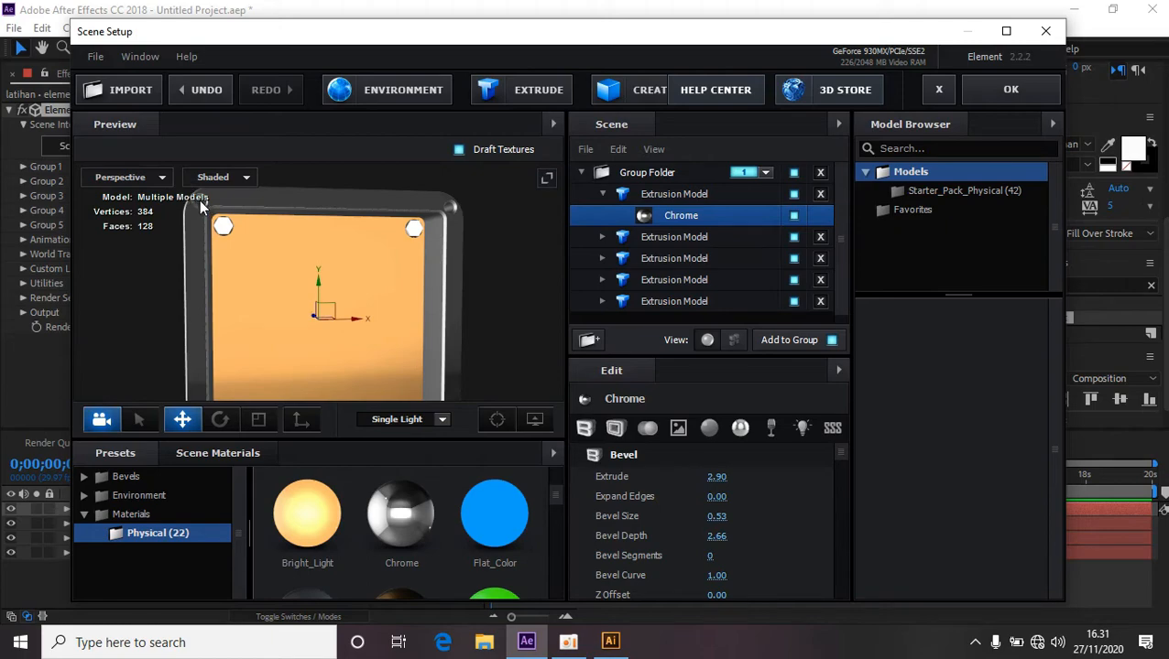
drag(471, 315, 225, 323)
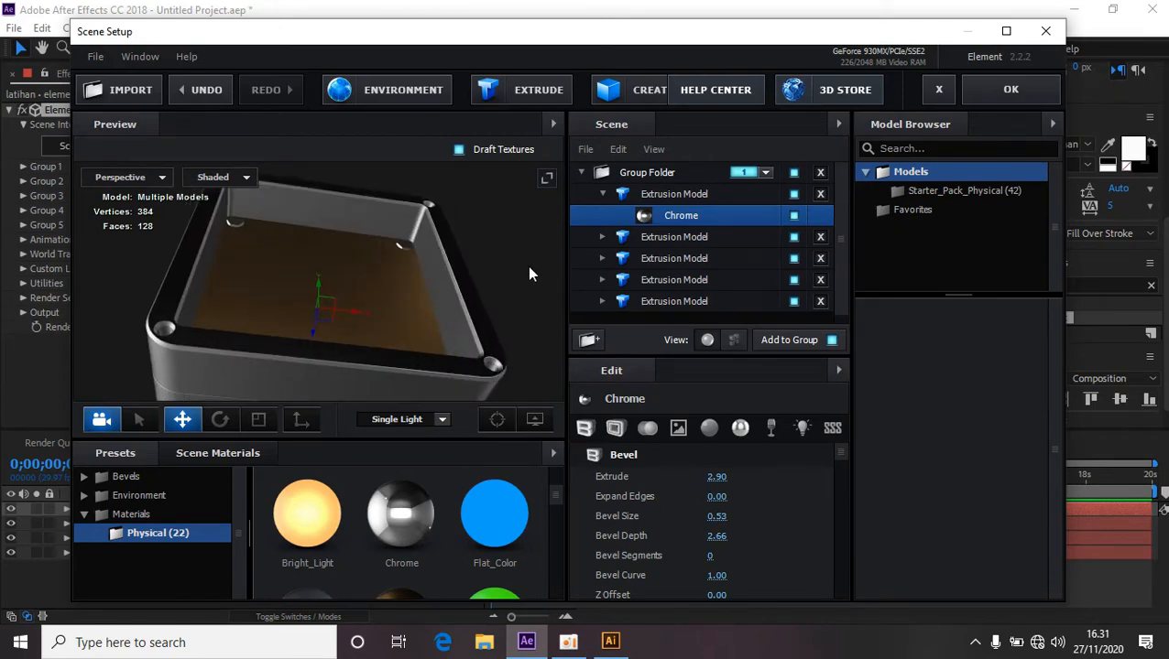
drag(527, 266, 505, 353)
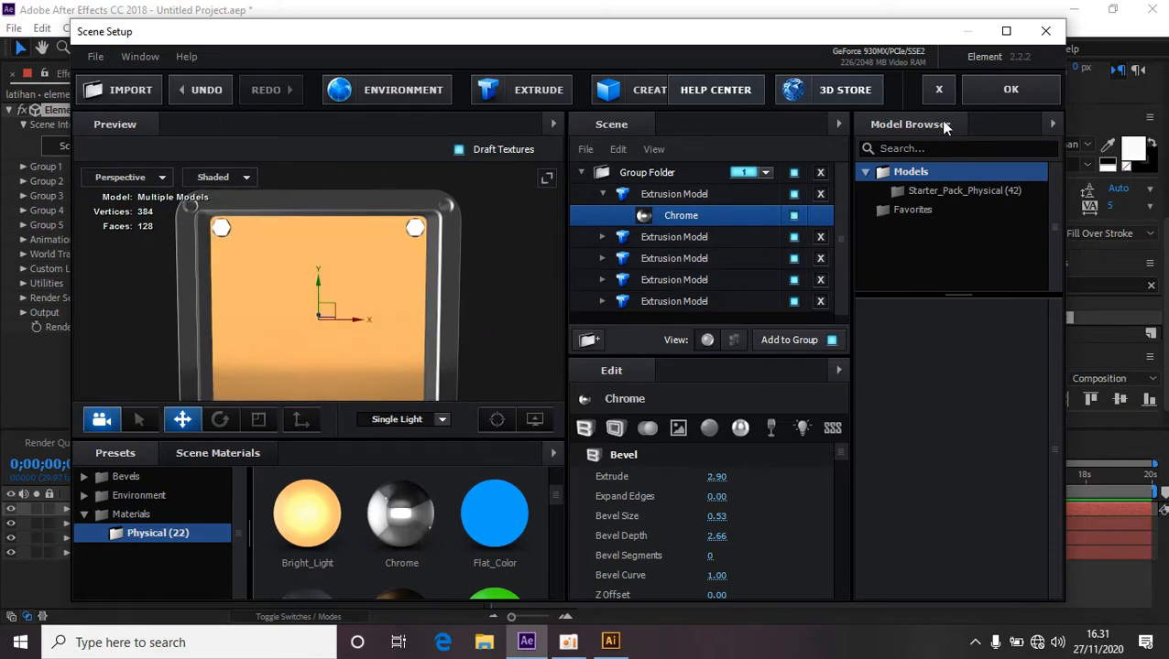
click(1013, 89)
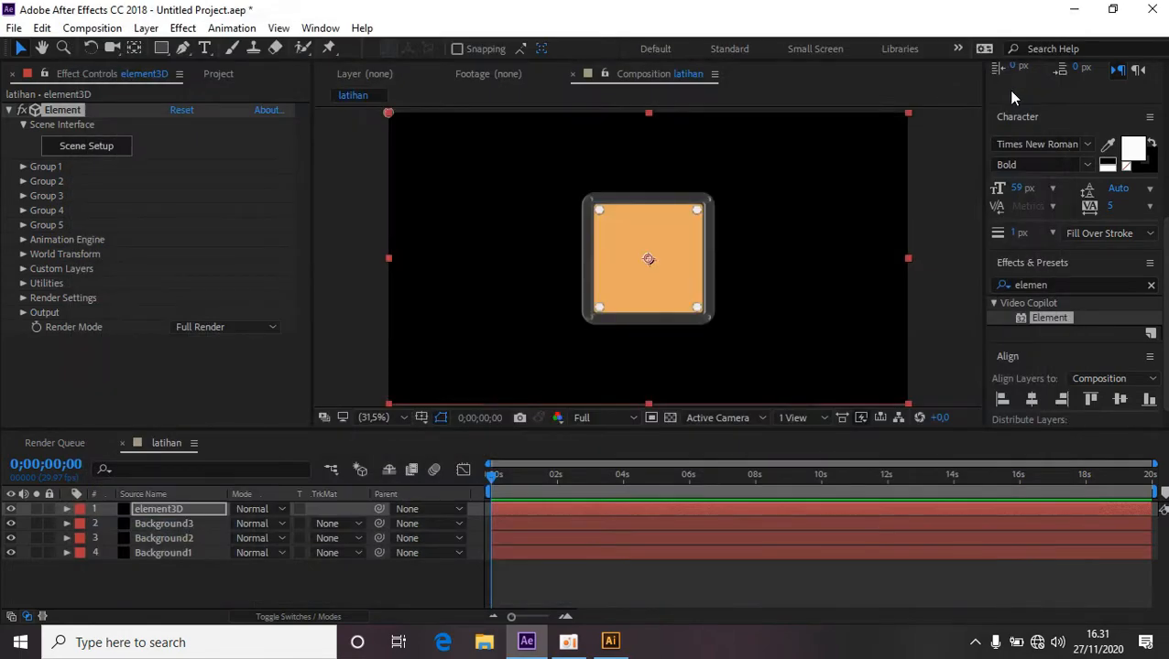
In Illustrator, select the top-left hexagon of the icon and copy it.
click(621, 649)
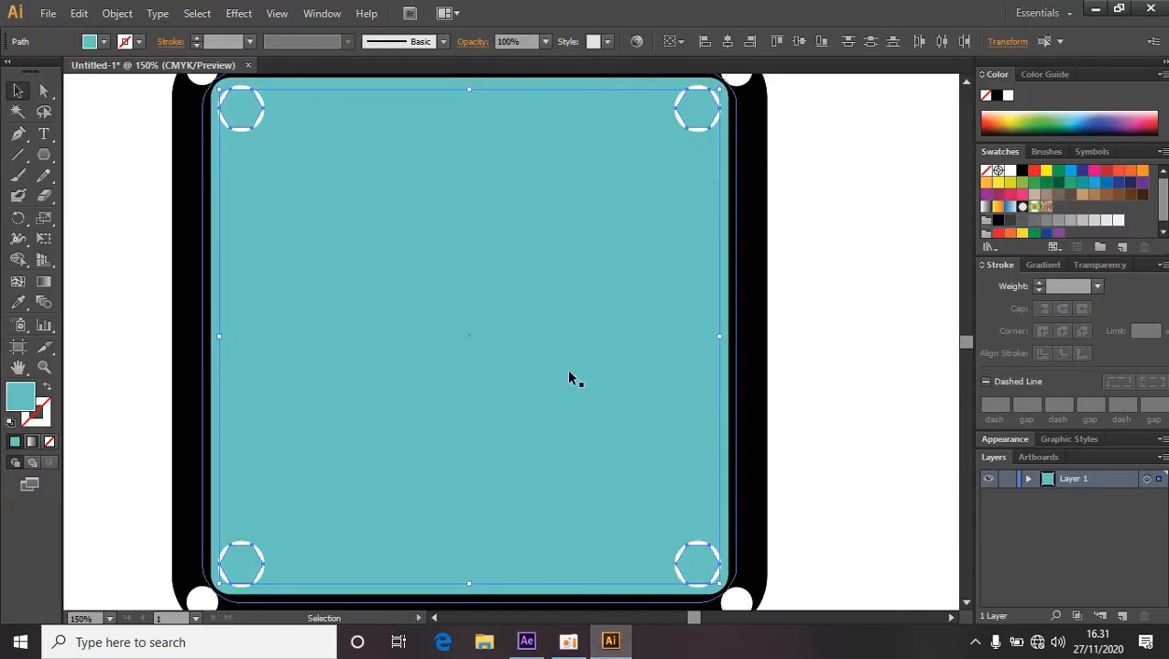
click(607, 277)
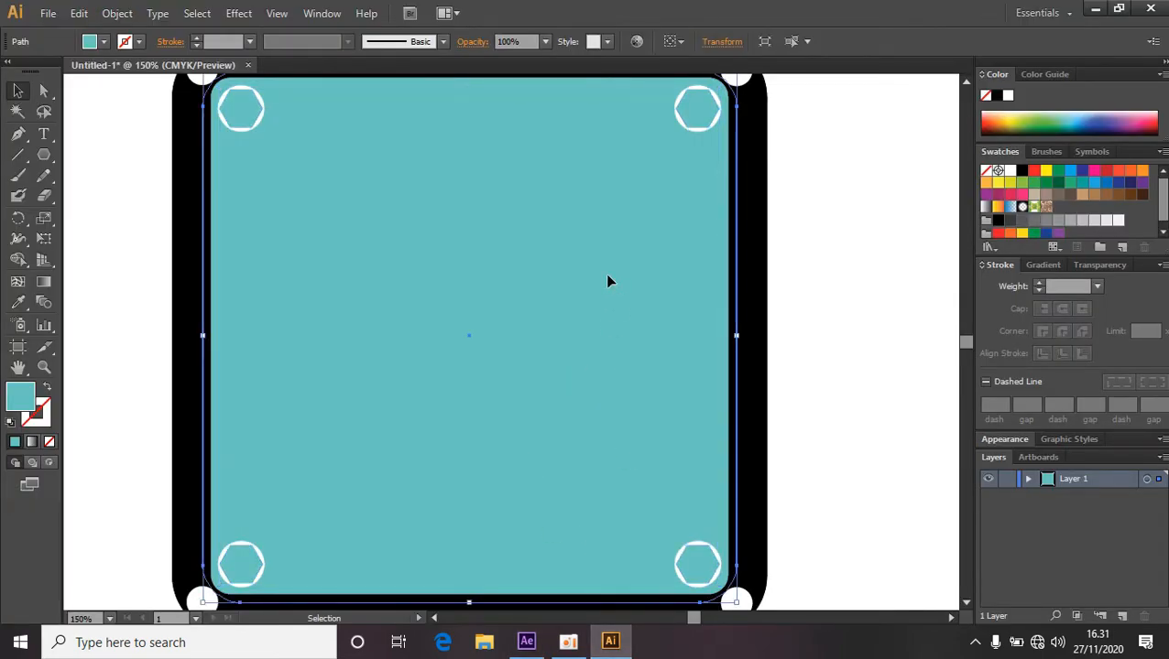
click(245, 119)
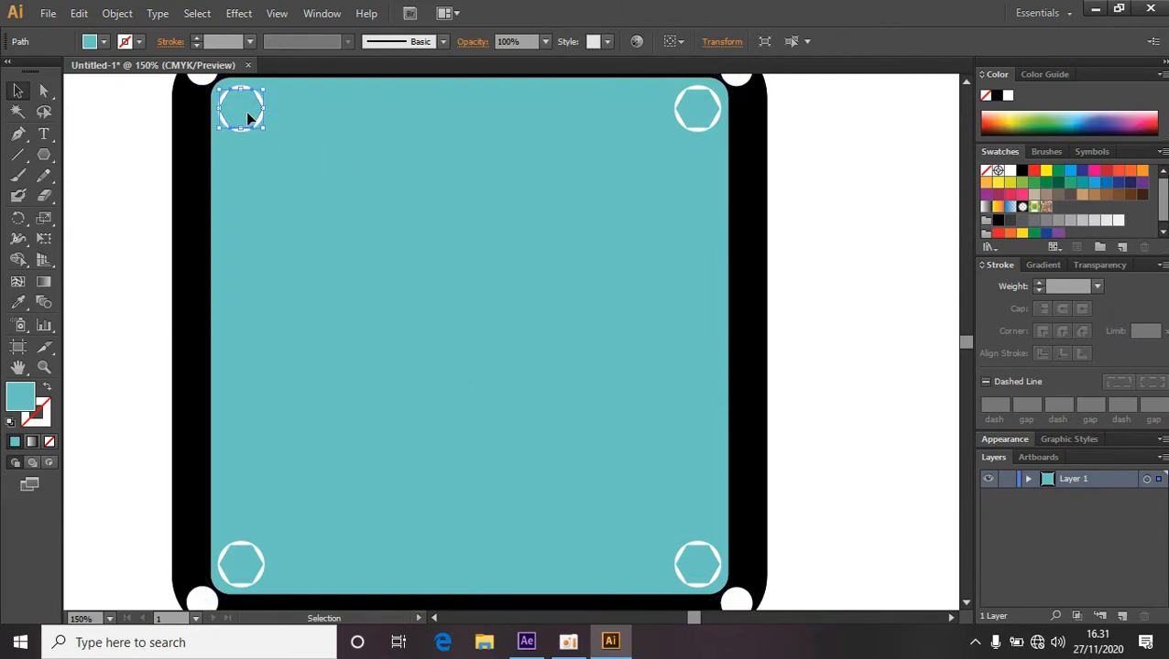
click(297, 134)
click(242, 114)
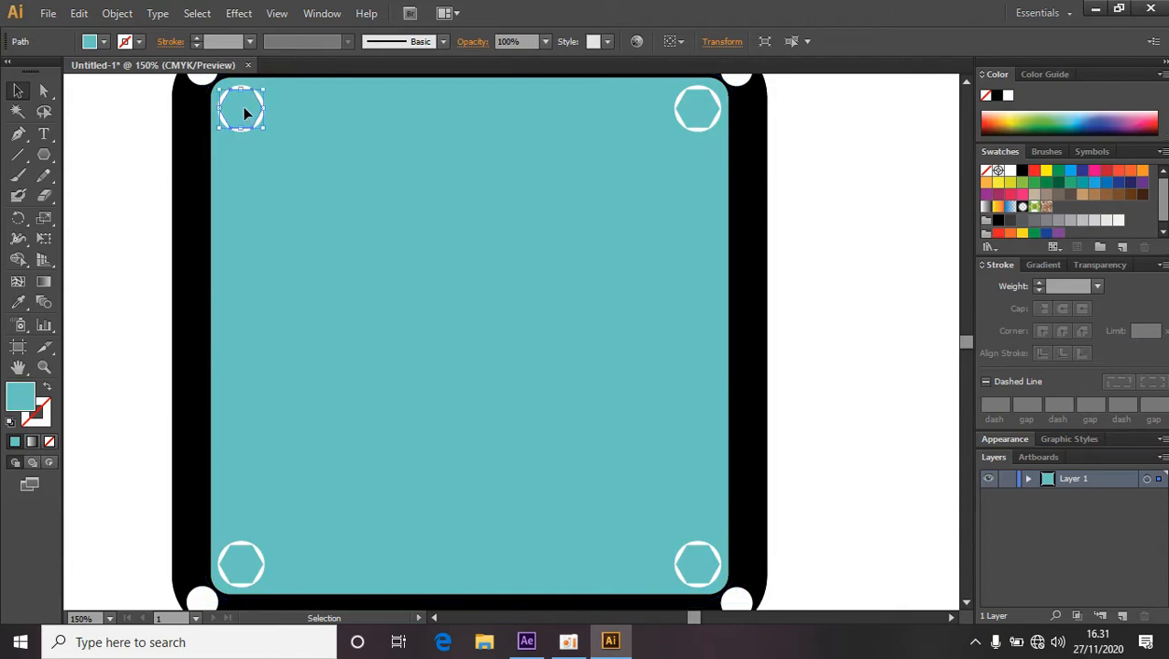
click(78, 13)
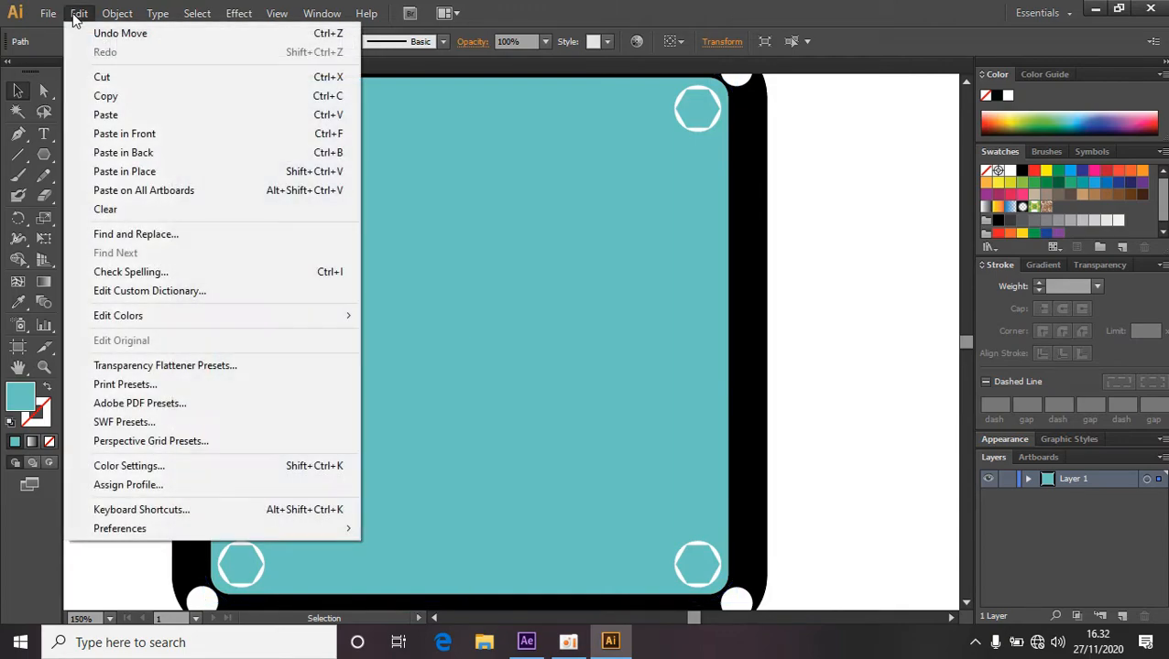
click(105, 95)
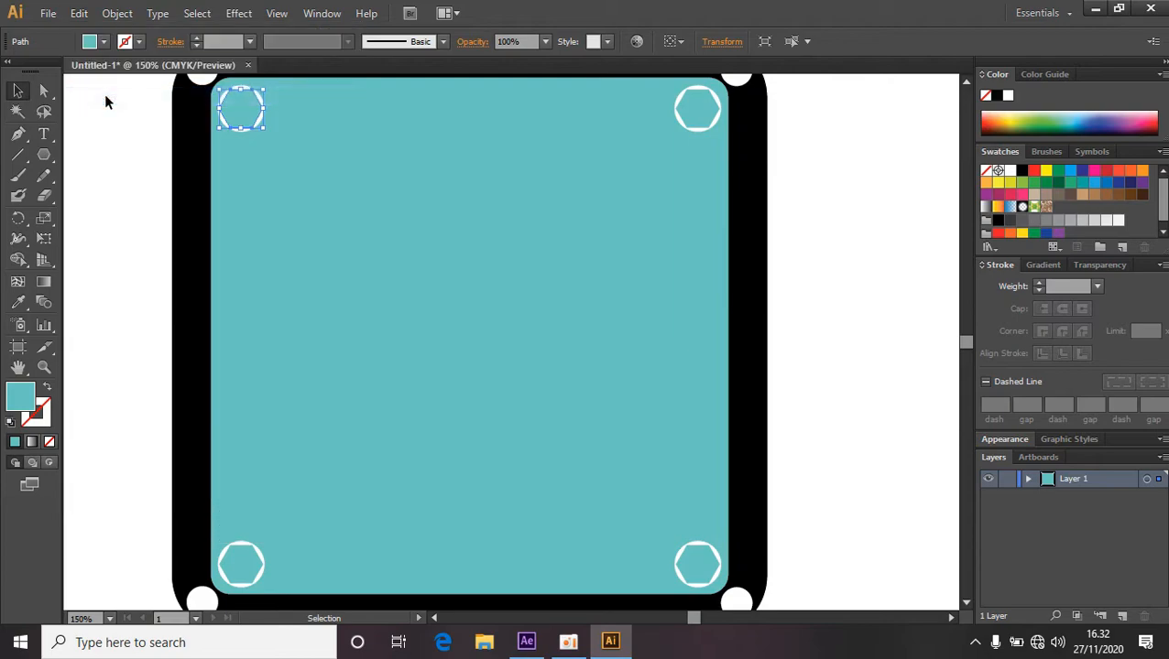
Back in After Effects, create a new solid layer named Background.
click(528, 642)
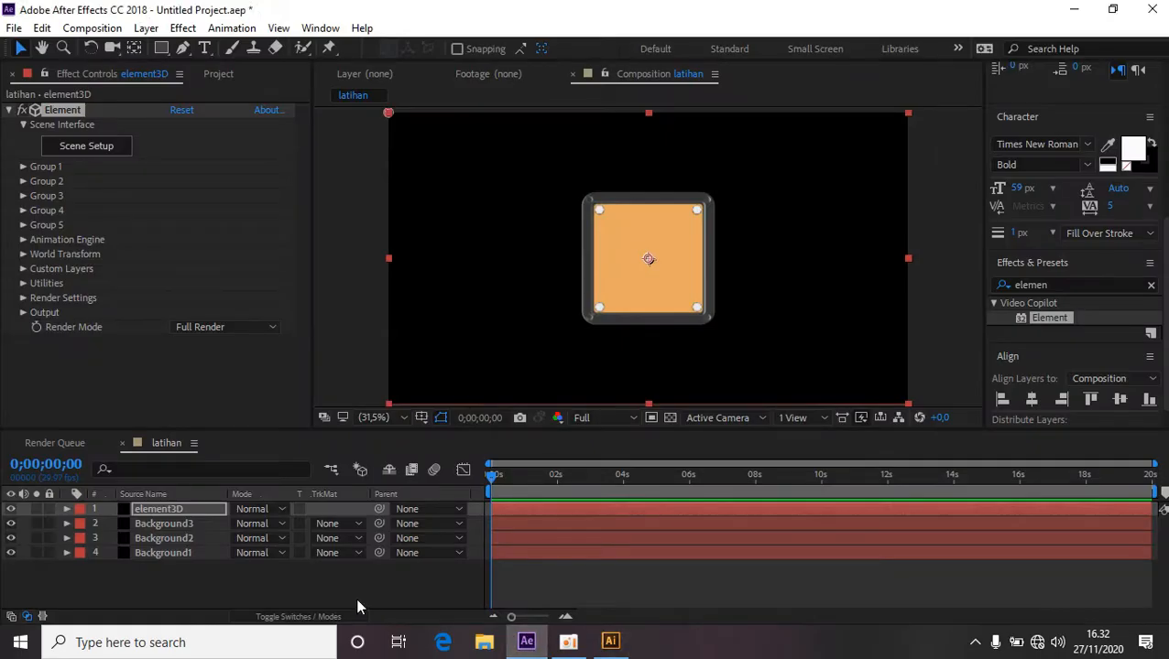
right_click(405, 582)
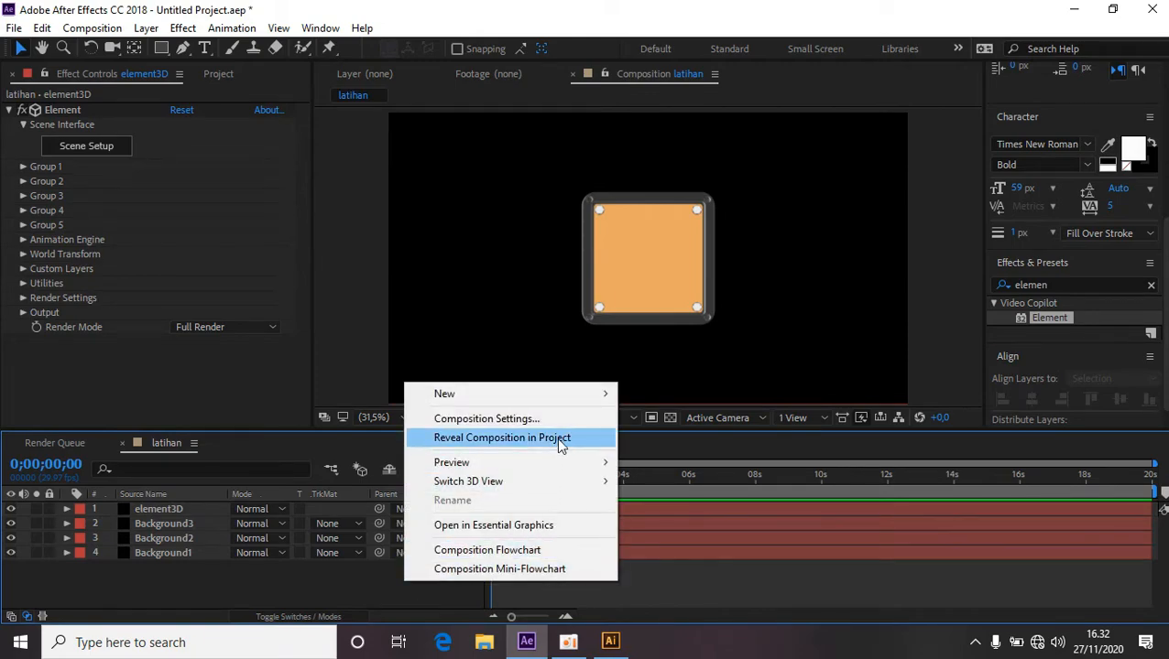
mouse_move(573, 396)
click(693, 436)
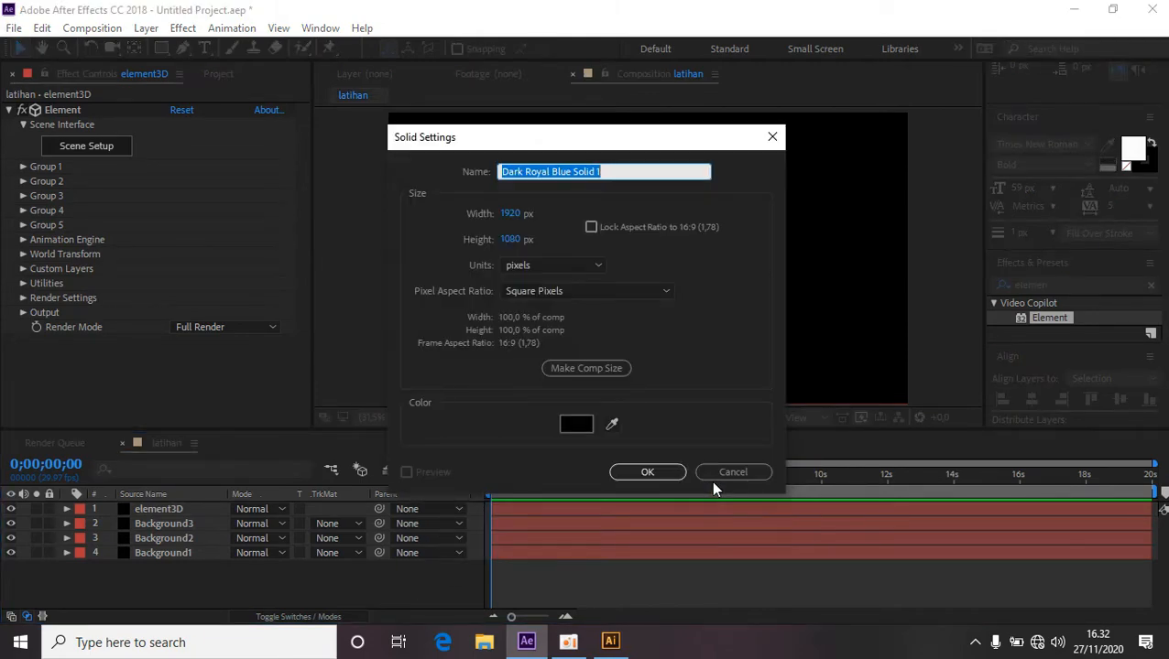
text(B)
key(BackSpace)
text(Background4)
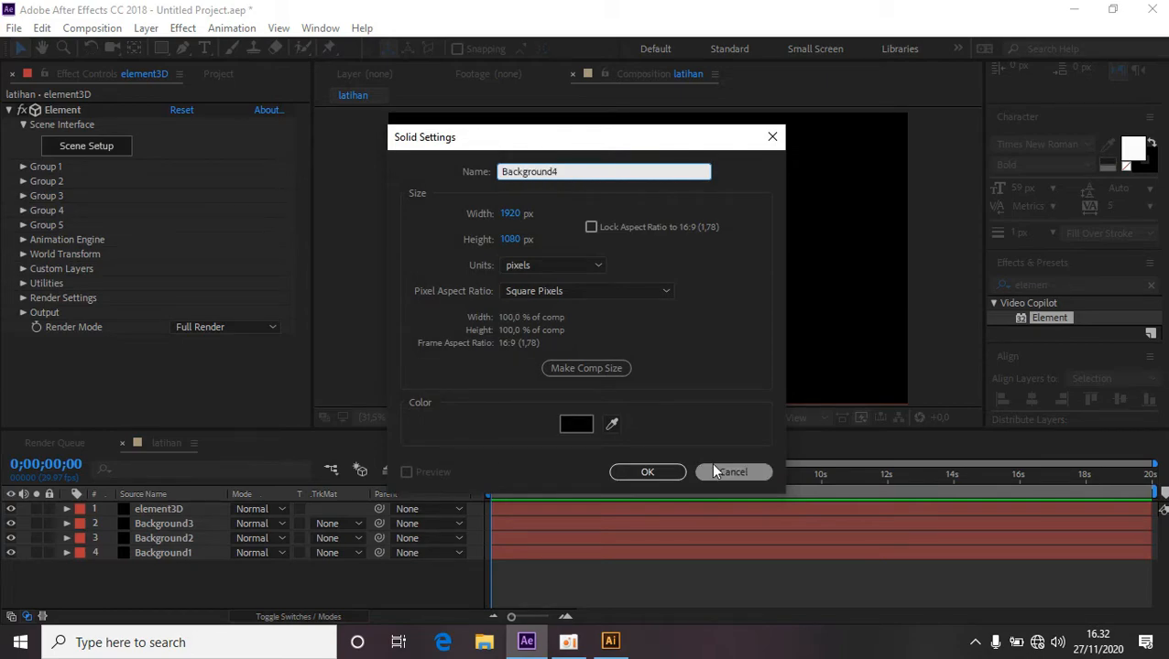
click(658, 473)
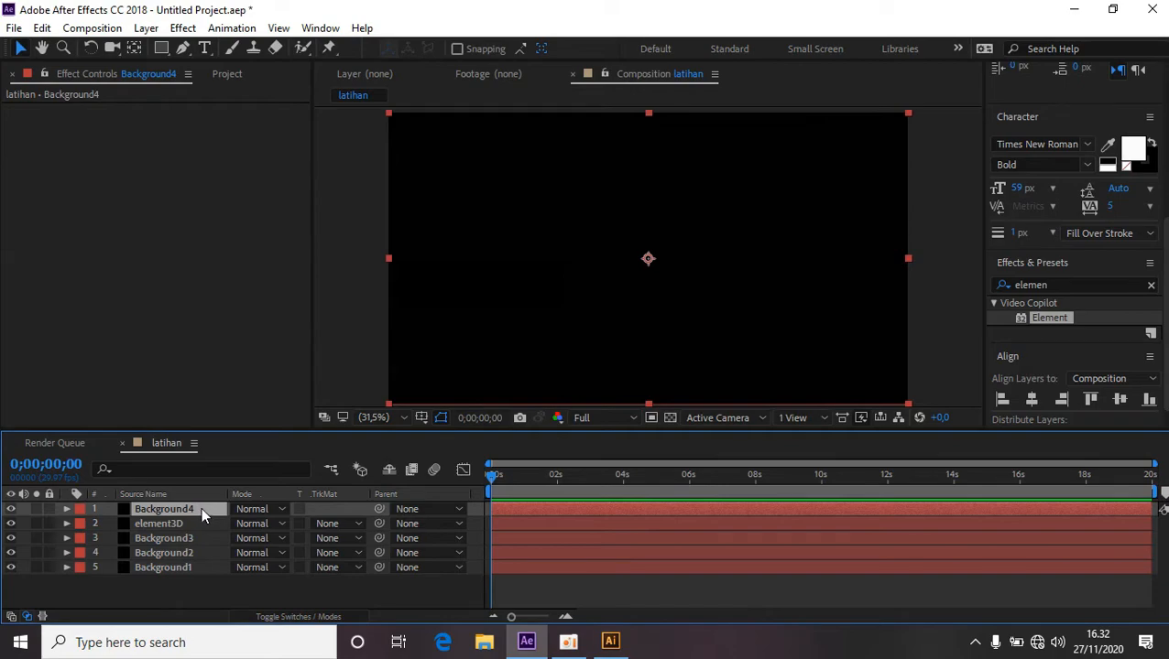
Move the new Background4 solid below element3D and paste the copied hexagon onto it as a mask.
drag(201, 508, 198, 524)
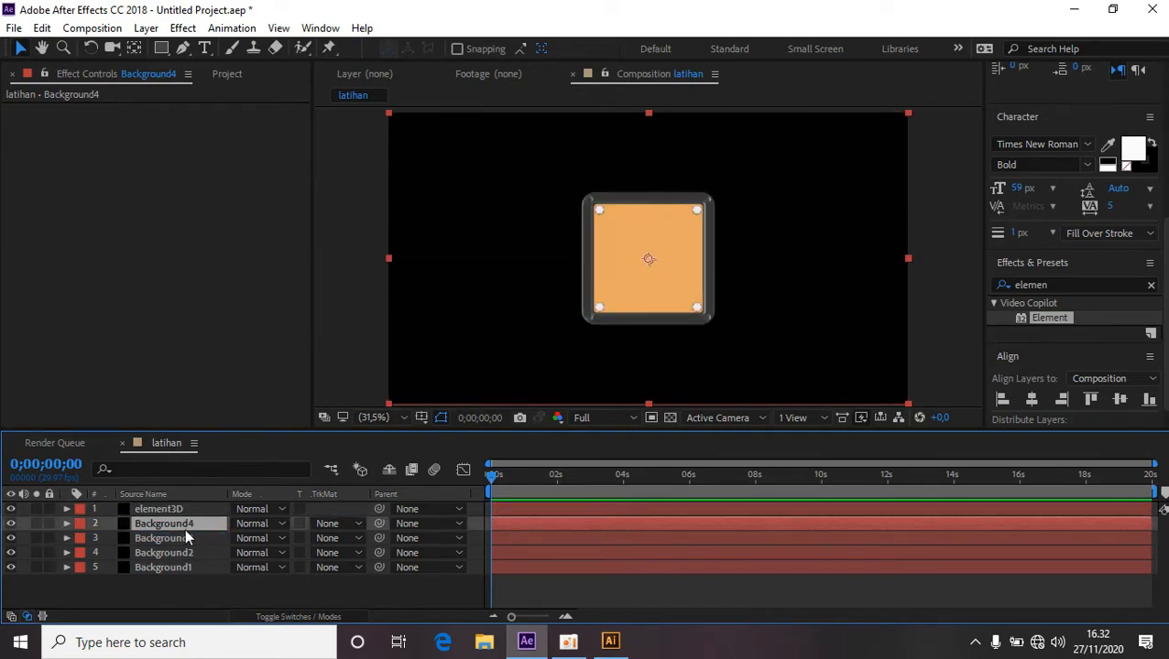
click(180, 539)
click(186, 524)
click(41, 30)
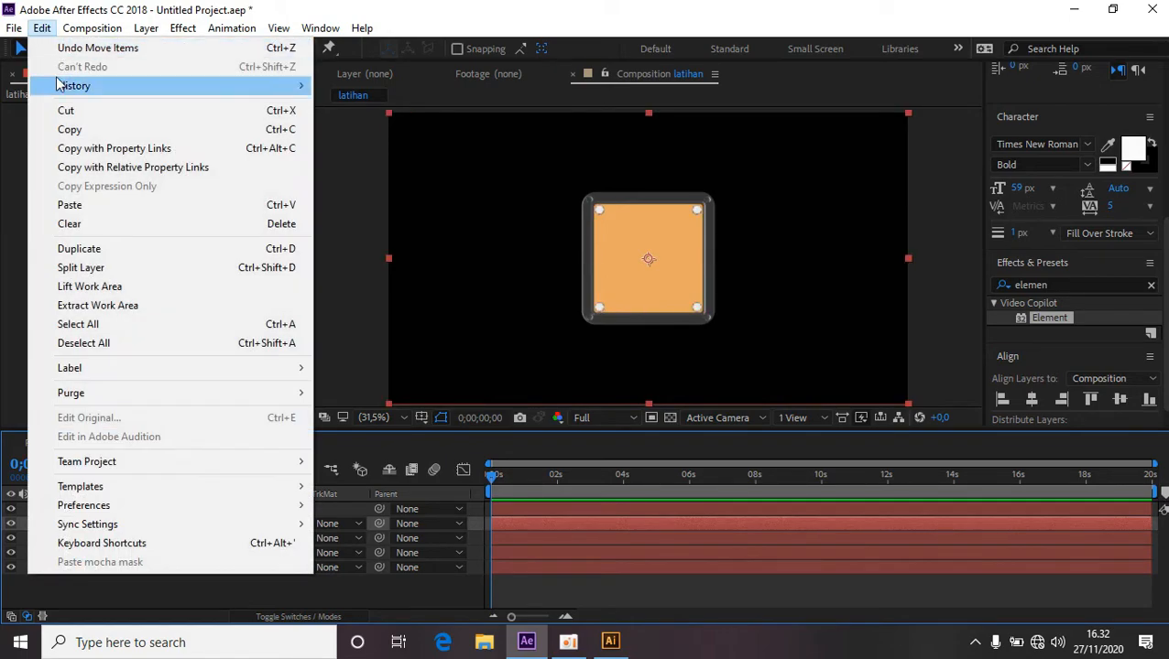
click(99, 214)
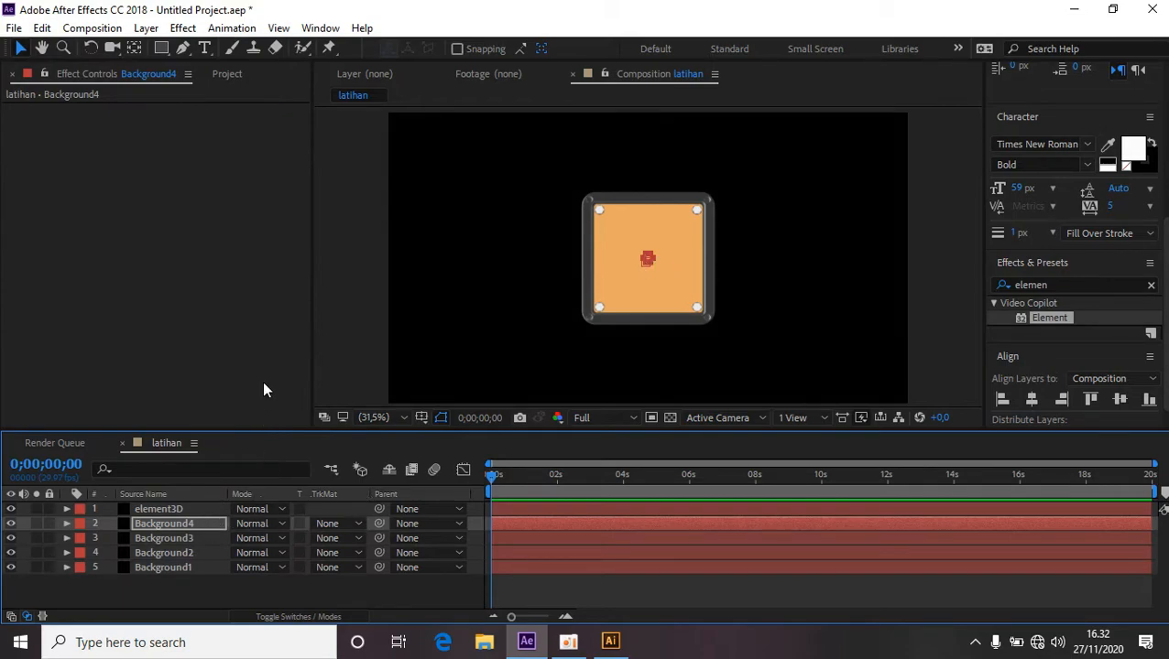
In the element3D layer's Custom Layers, set Path Layer 4 to Background4.
click(165, 509)
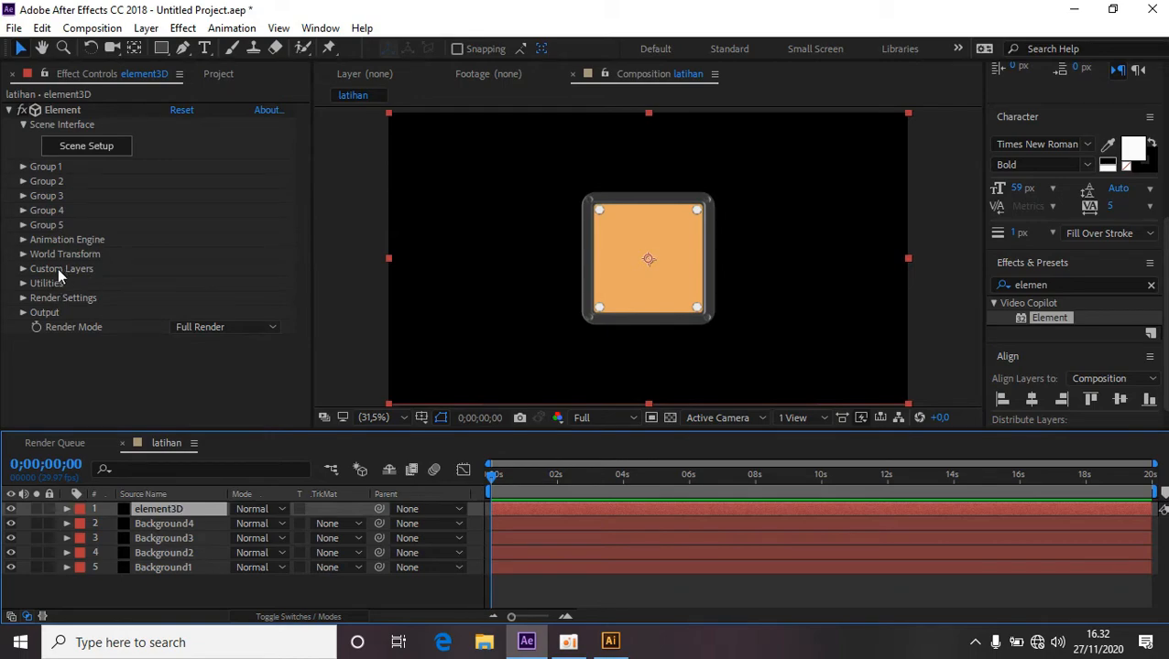
click(23, 269)
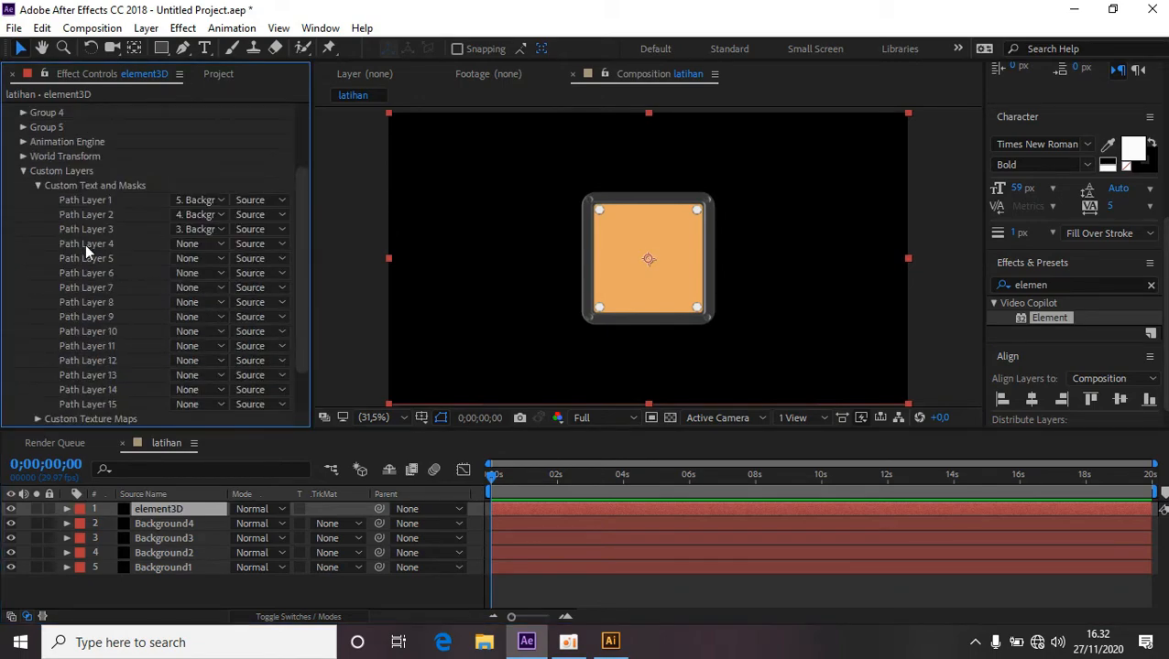
click(222, 245)
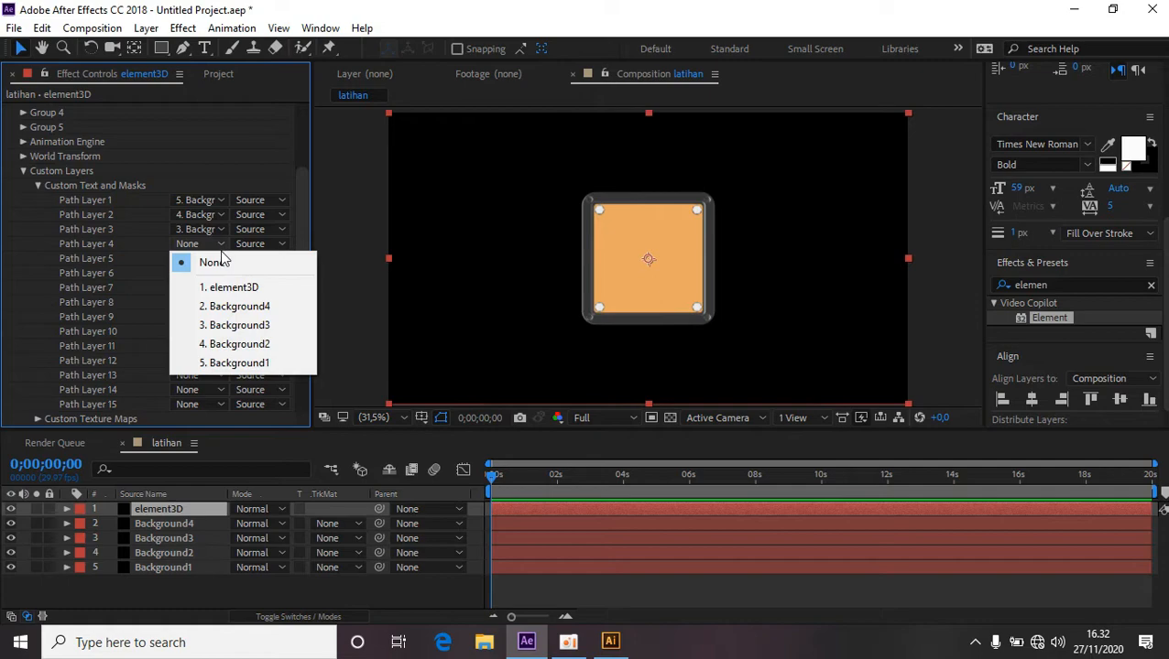
click(236, 306)
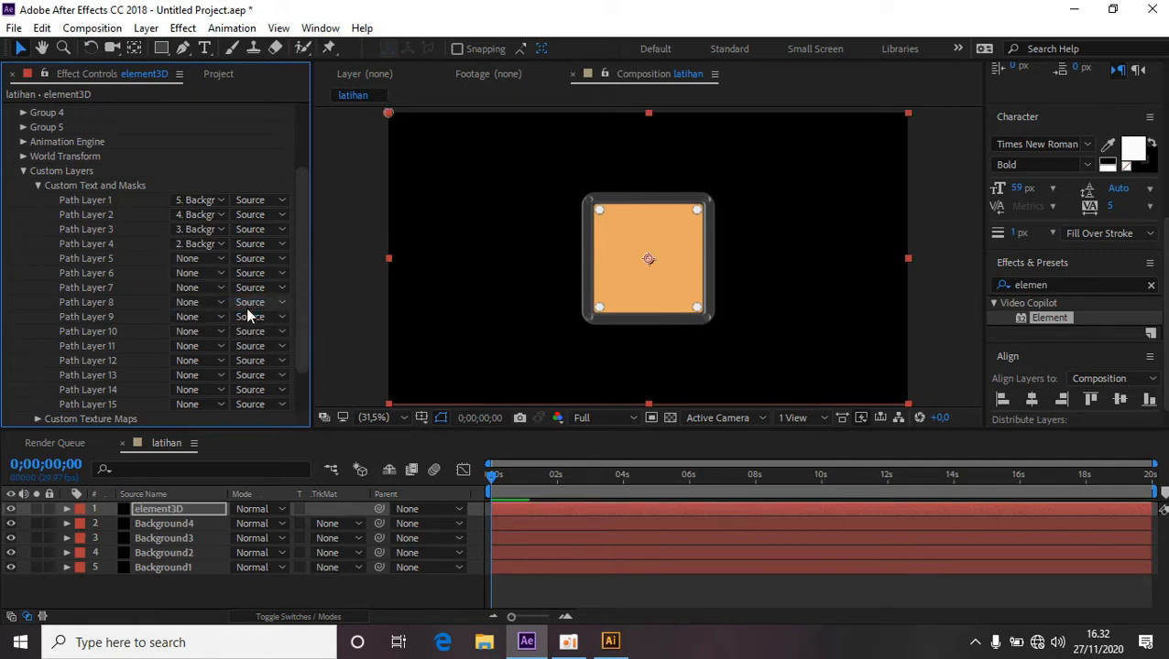
click(23, 171)
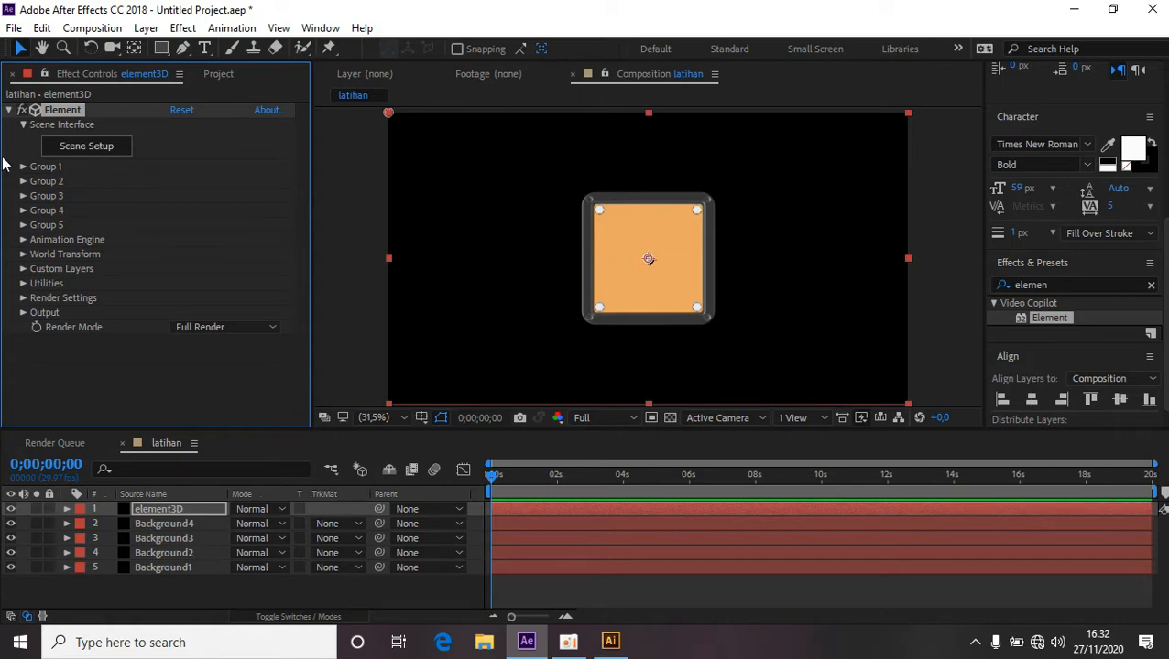
Open Scene Setup, extrude a new model and set its Custom Path to Custom Path 4.
click(92, 151)
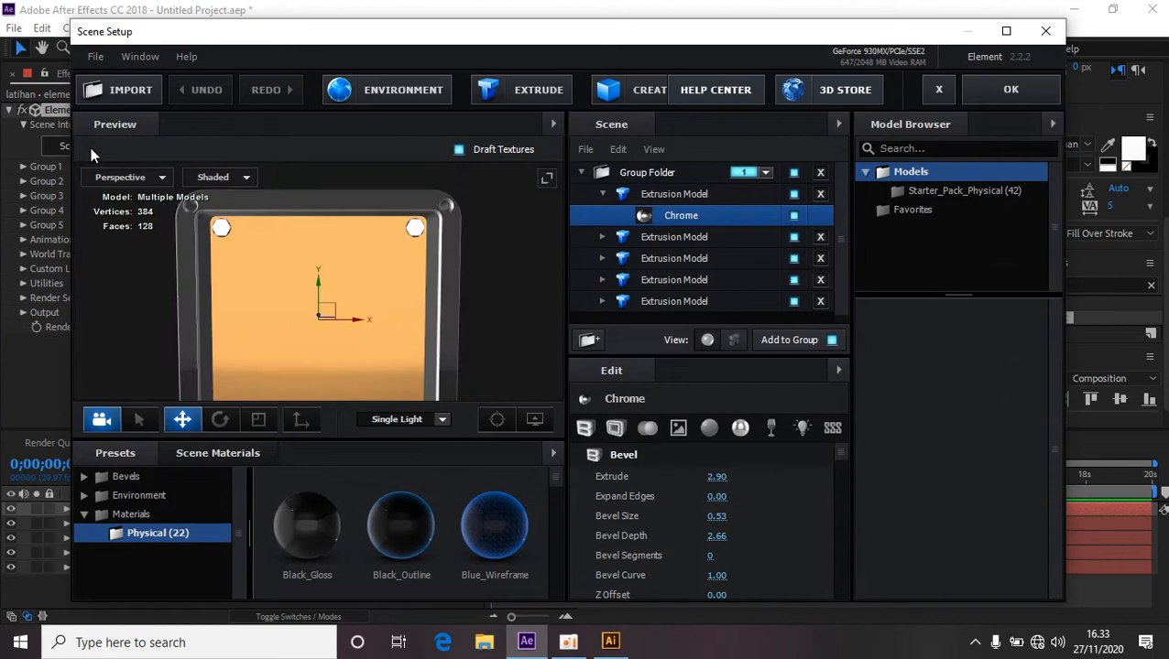
click(603, 194)
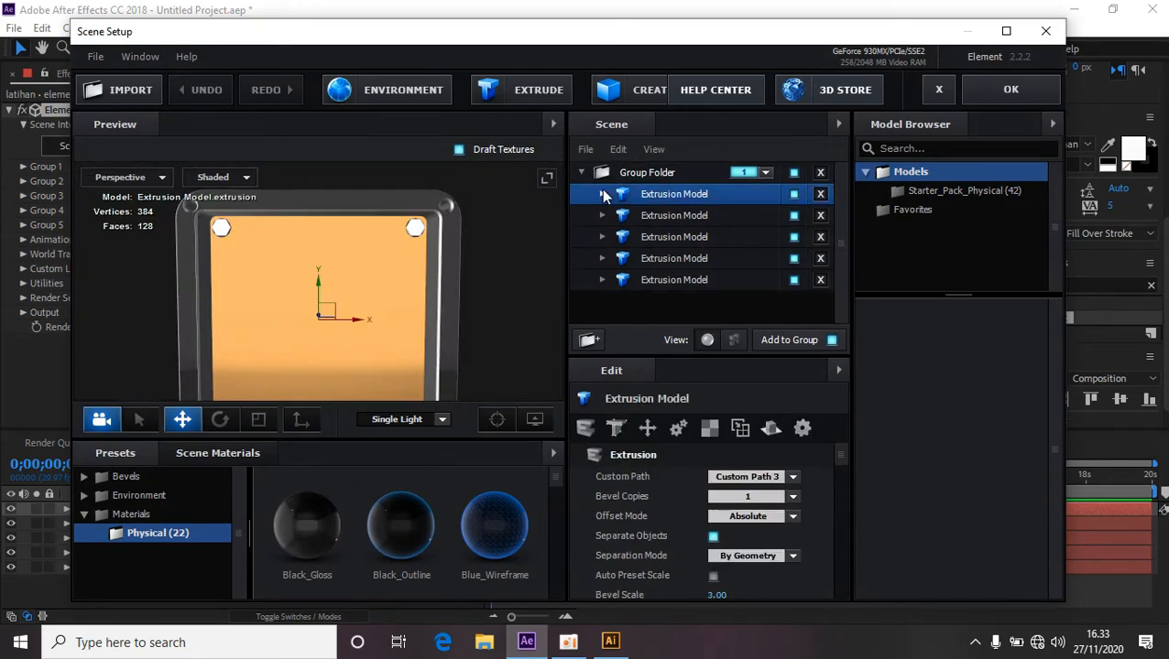
click(540, 94)
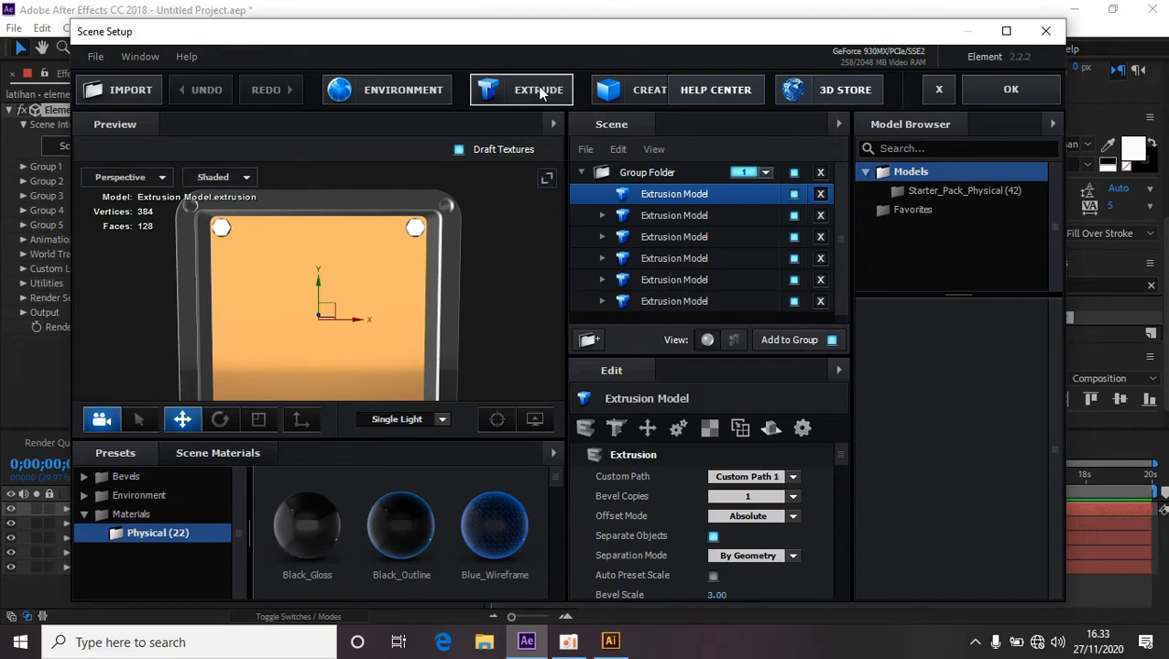
click(794, 479)
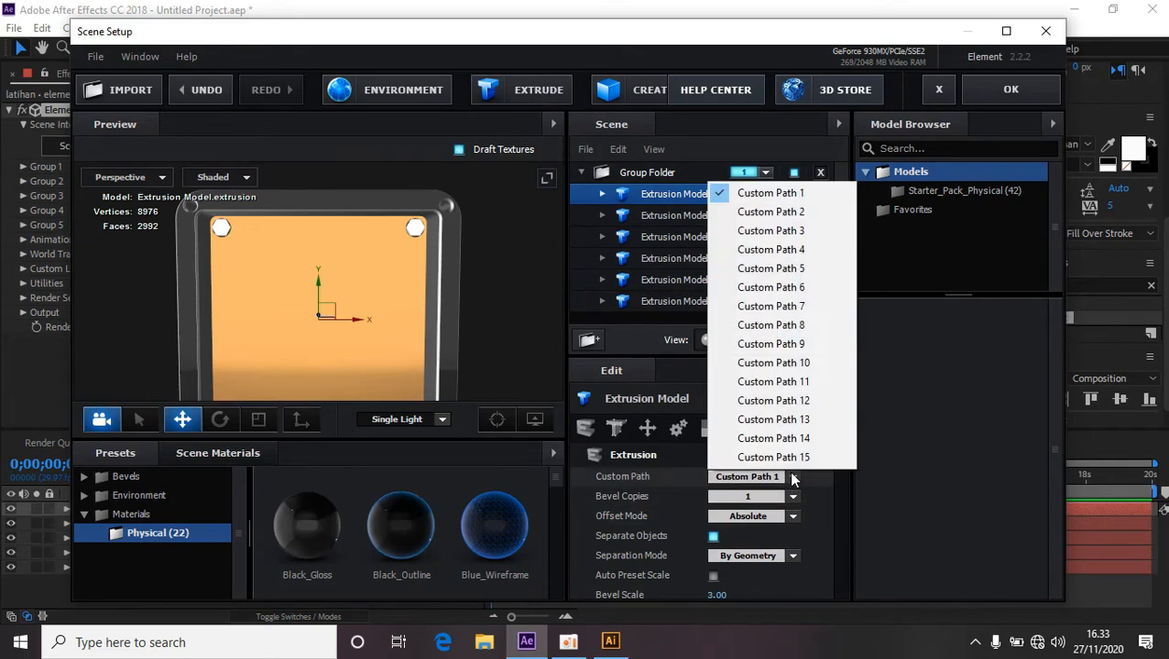
click(809, 252)
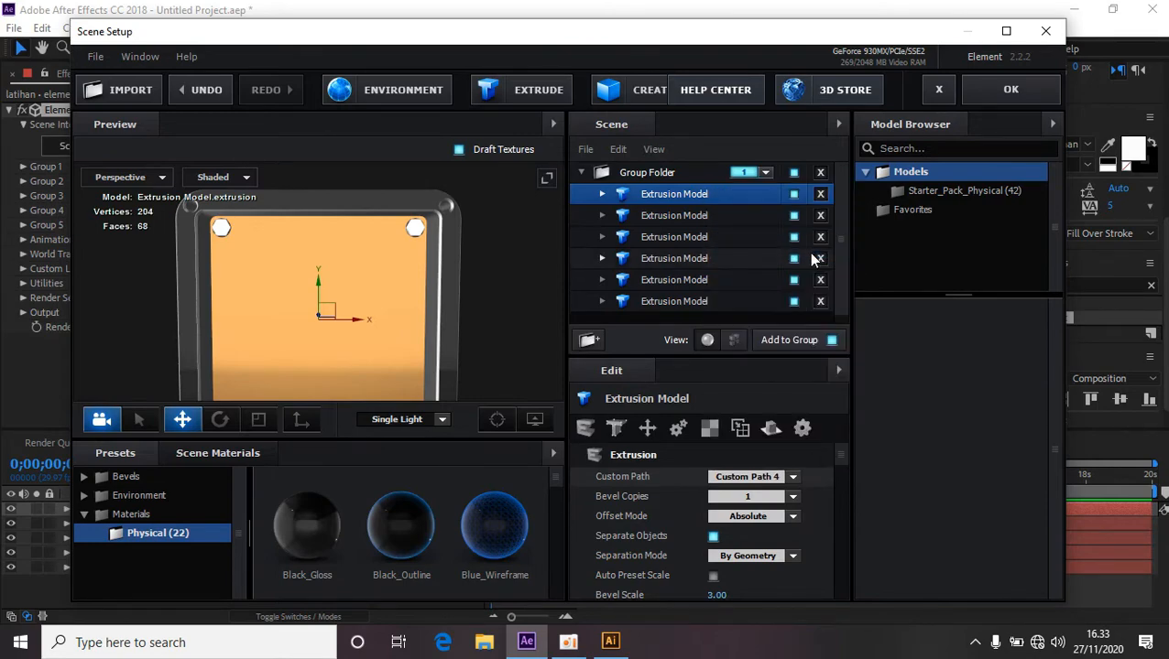
Set the new extrusion model's Aux Channel to Channel 3.
drag(385, 364, 512, 336)
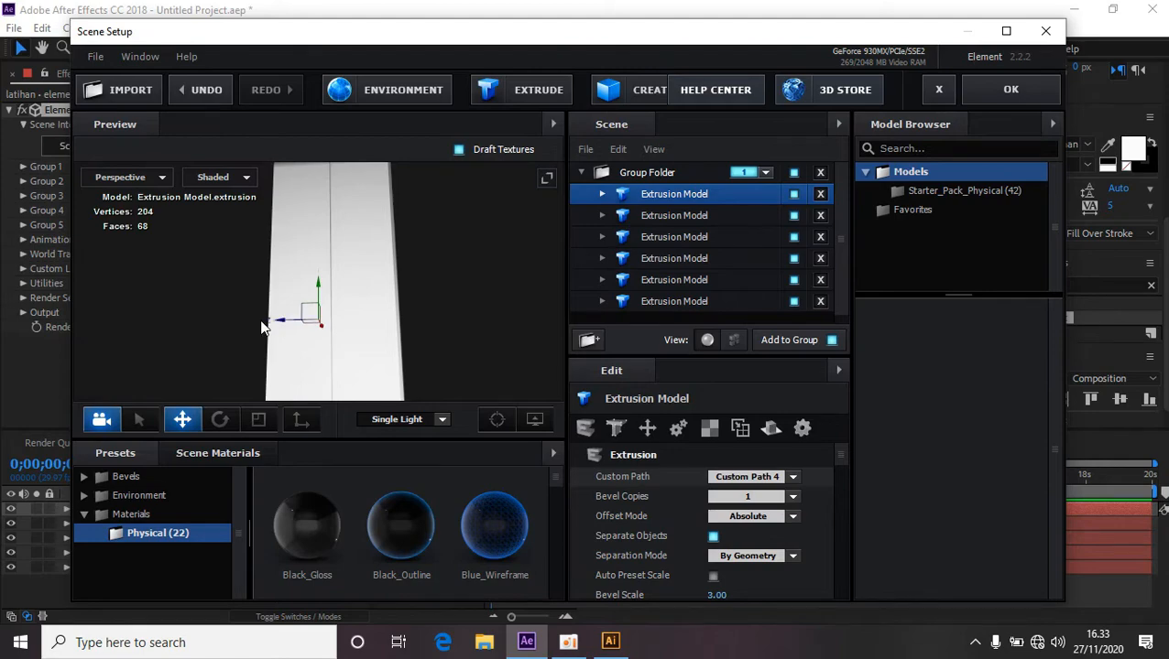
drag(281, 328, 436, 363)
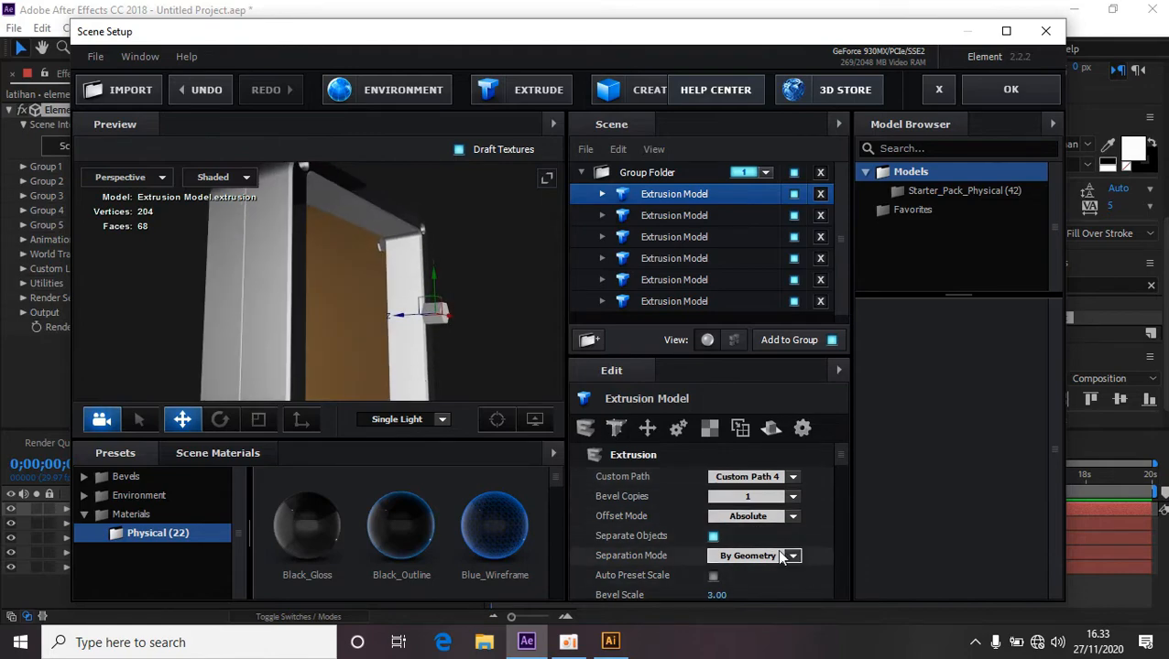
scroll(778, 554, down, 2)
scroll(780, 557, up, 2)
scroll(781, 556, down, 10)
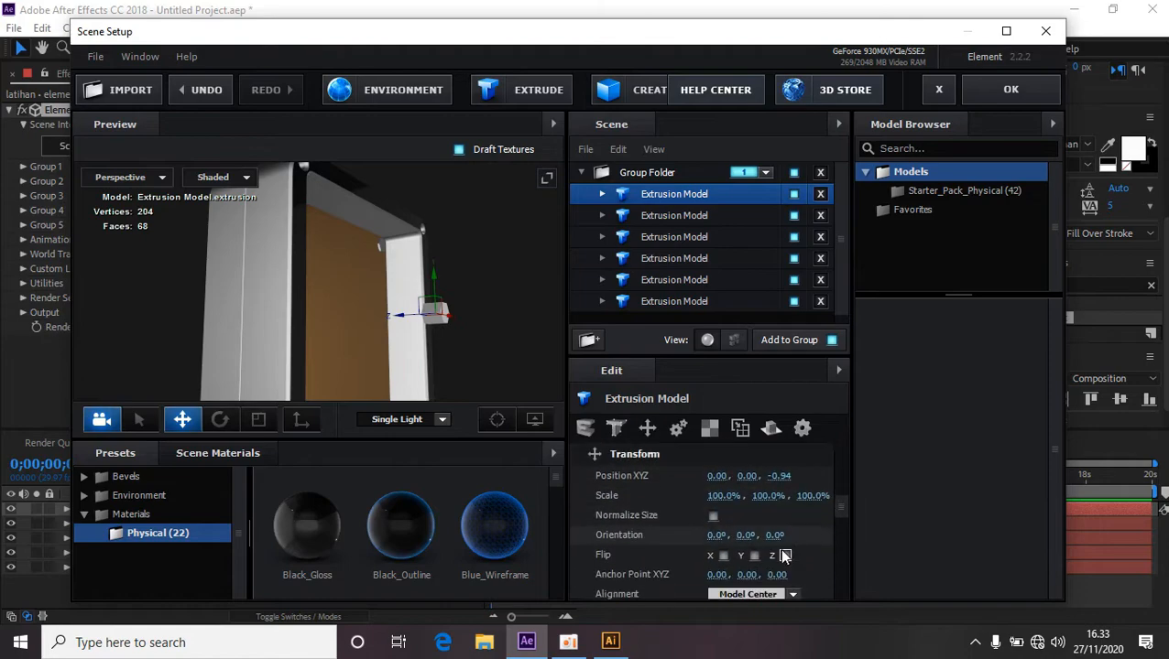
scroll(778, 548, down, 2)
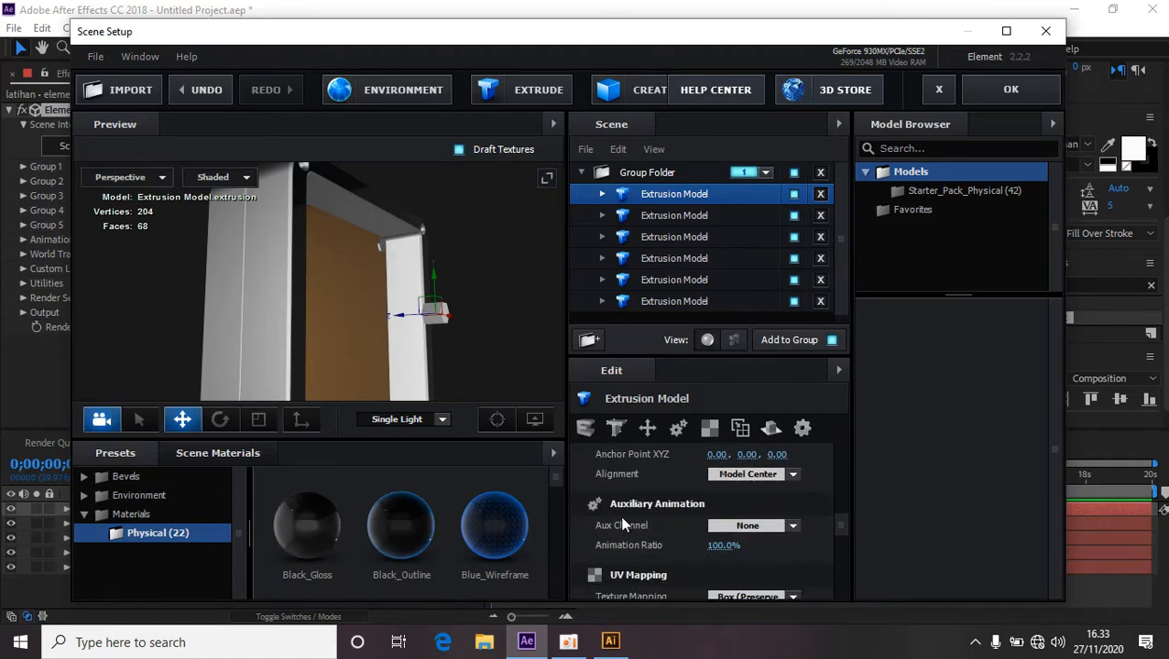
click(791, 525)
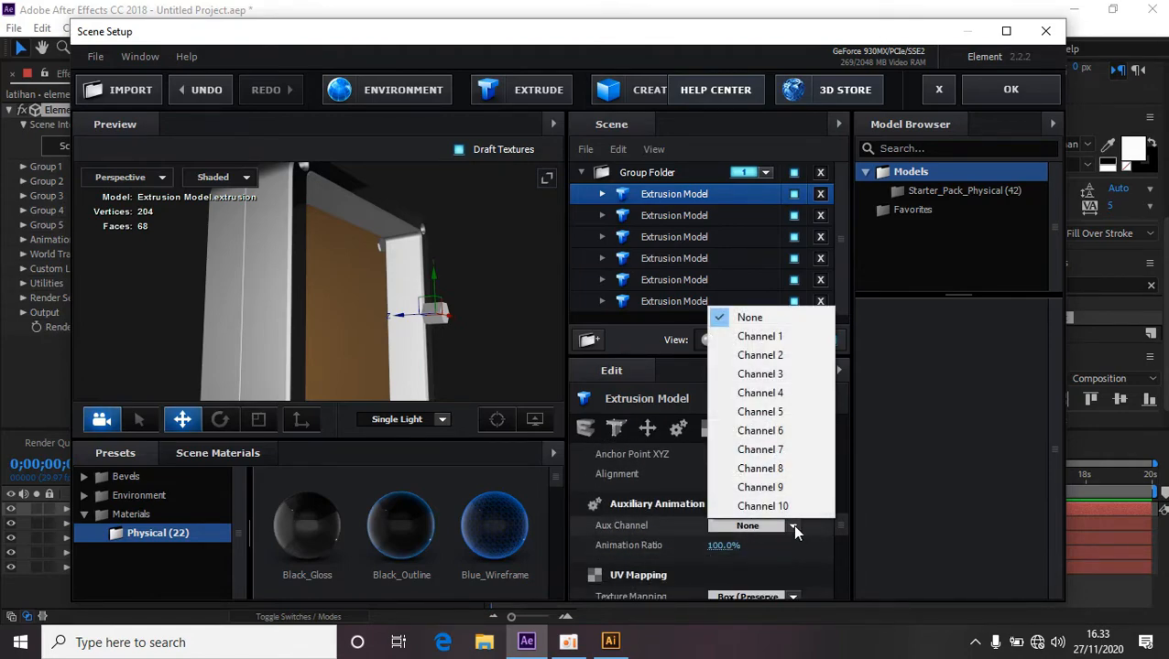
click(786, 381)
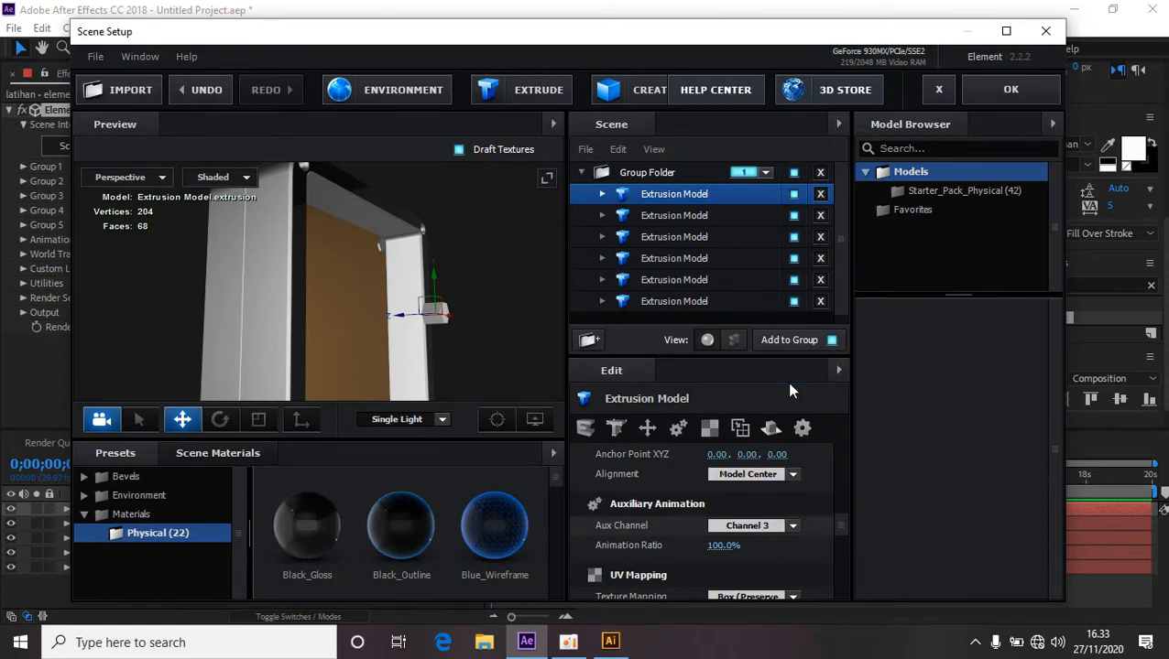
Set the new model's UV Repeat values to 0 and 0.
scroll(696, 531, down, 2)
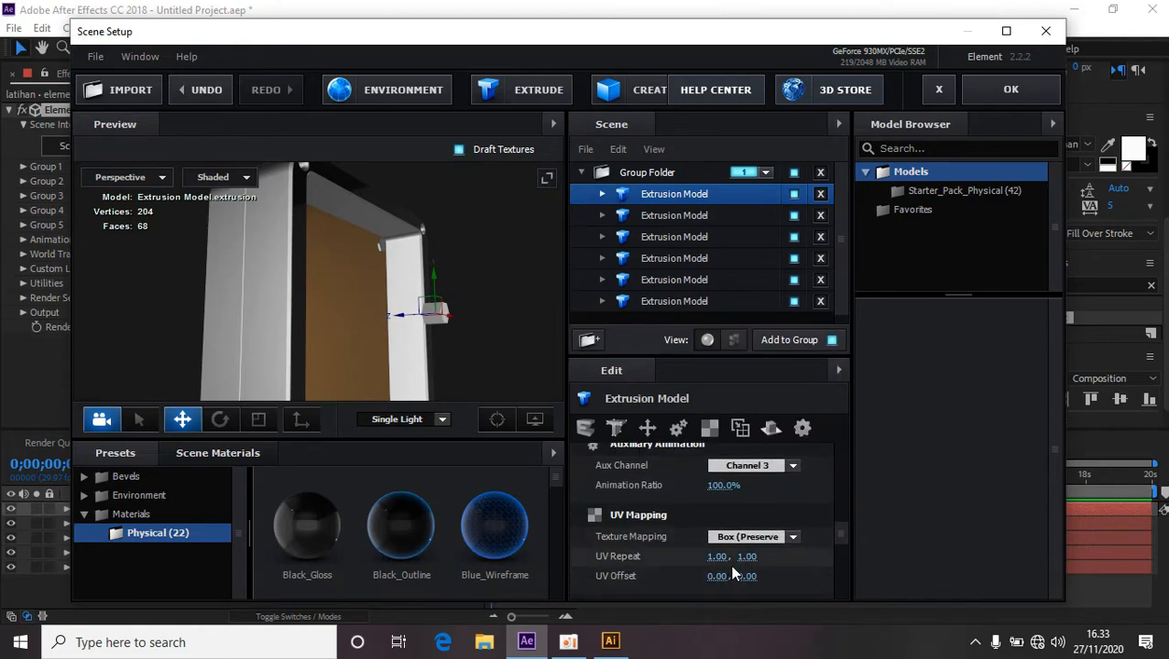
click(719, 558)
text(0)
key(Return)
click(753, 557)
text(0)
key(Return)
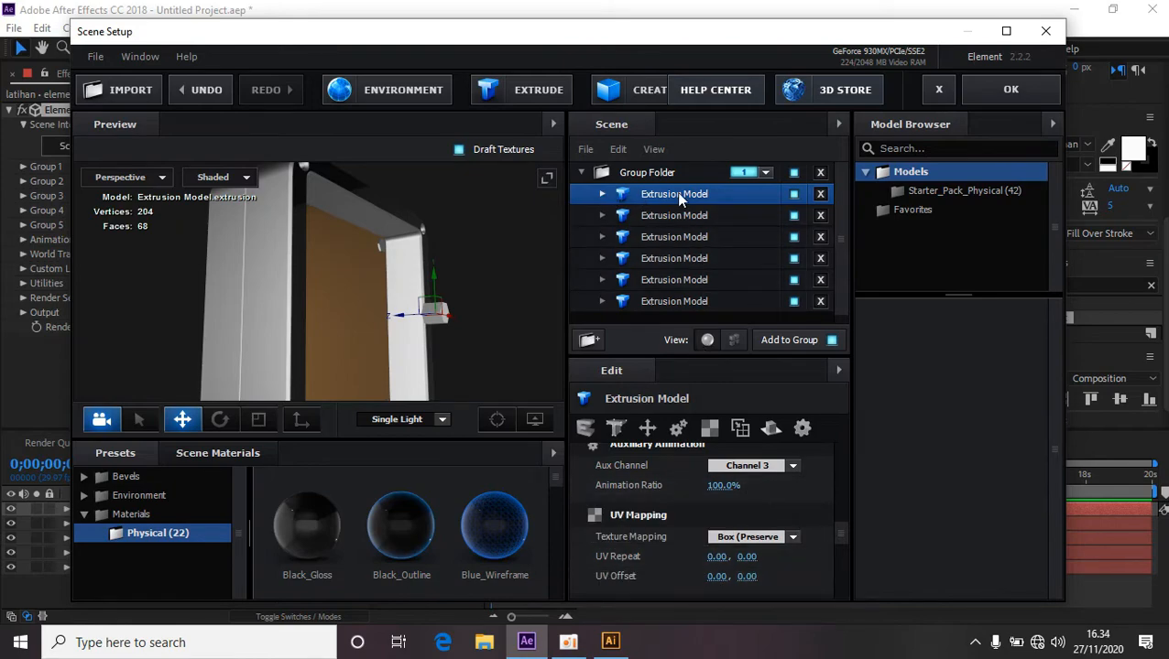
Expand the first extrusion model and apply the Chrome material to its Bevel 1.
click(602, 194)
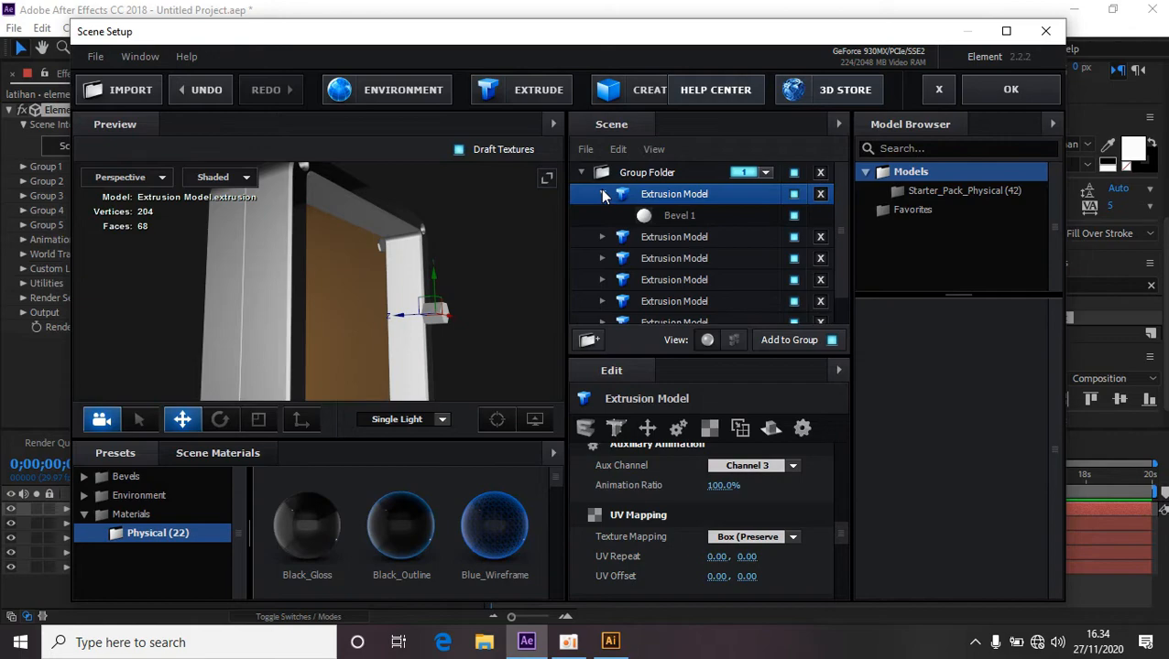
click(685, 215)
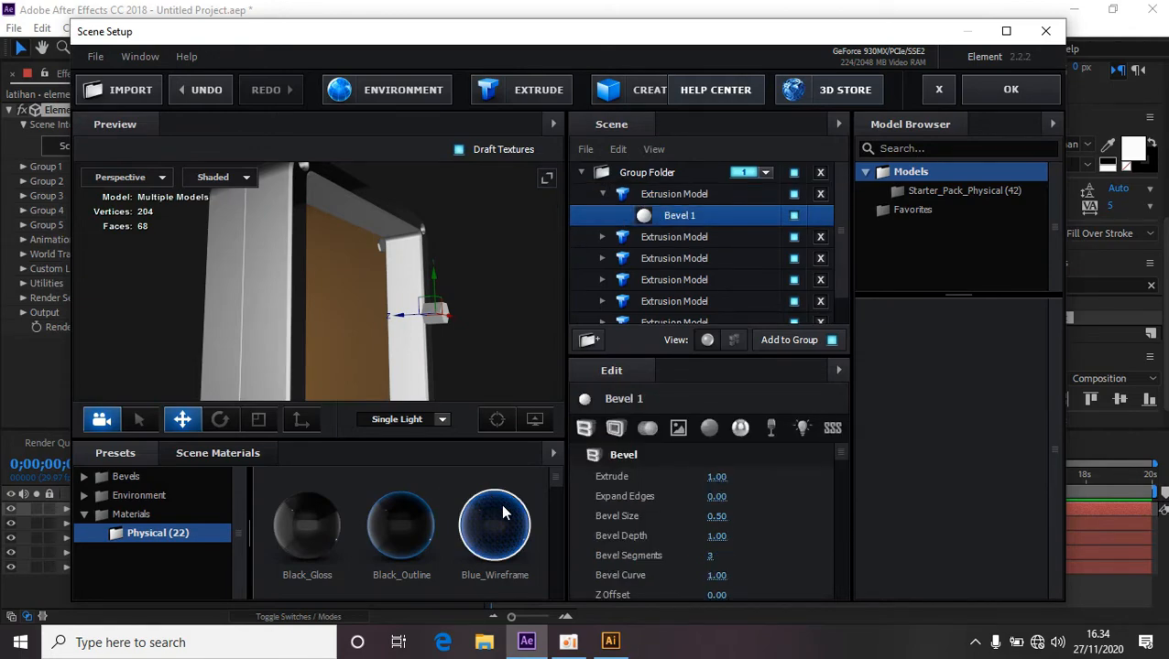
scroll(414, 512, down, 2)
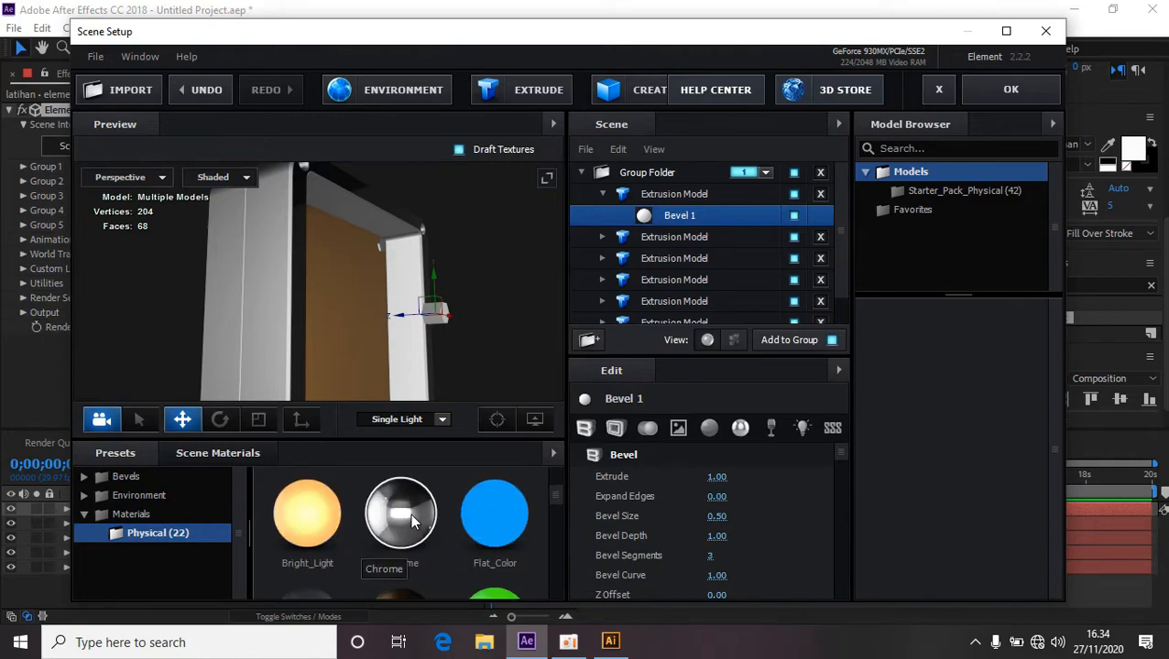
drag(410, 513, 435, 321)
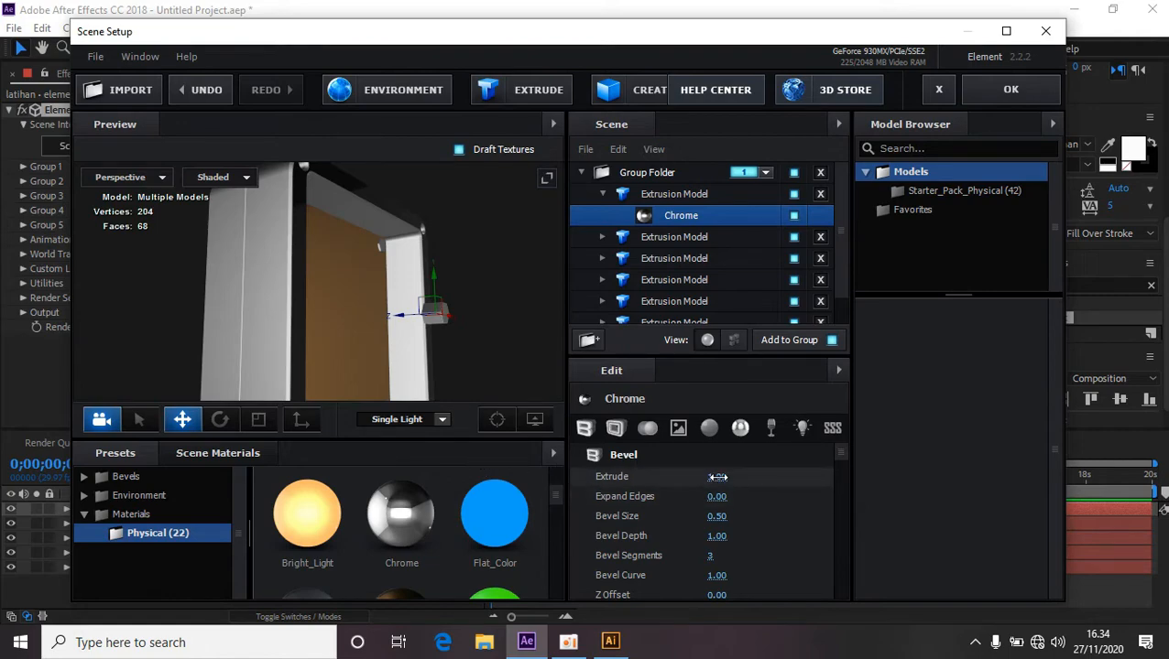
Set the chrome bevel's Extrude value to 6.16.
drag(717, 476, 816, 477)
drag(719, 476, 878, 477)
drag(756, 479, 764, 479)
Set the chrome bevel's Expand Edges value to -2.40.
drag(524, 344, 416, 293)
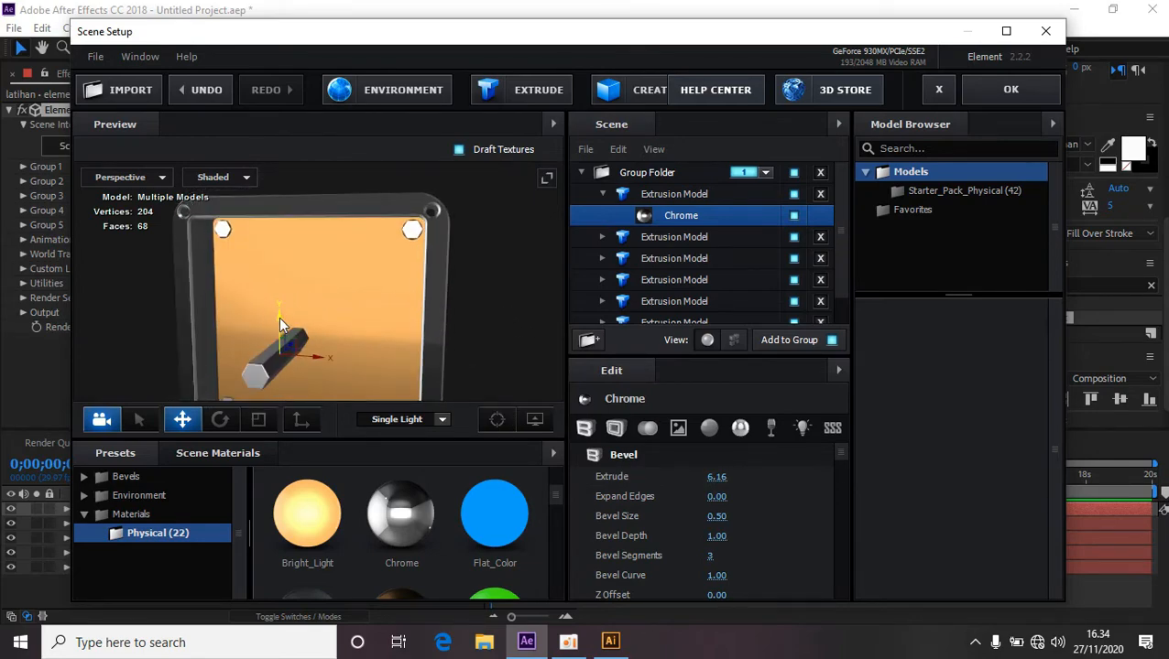
drag(276, 317, 291, 166)
drag(319, 209, 482, 207)
drag(456, 307, 493, 348)
drag(465, 339, 328, 313)
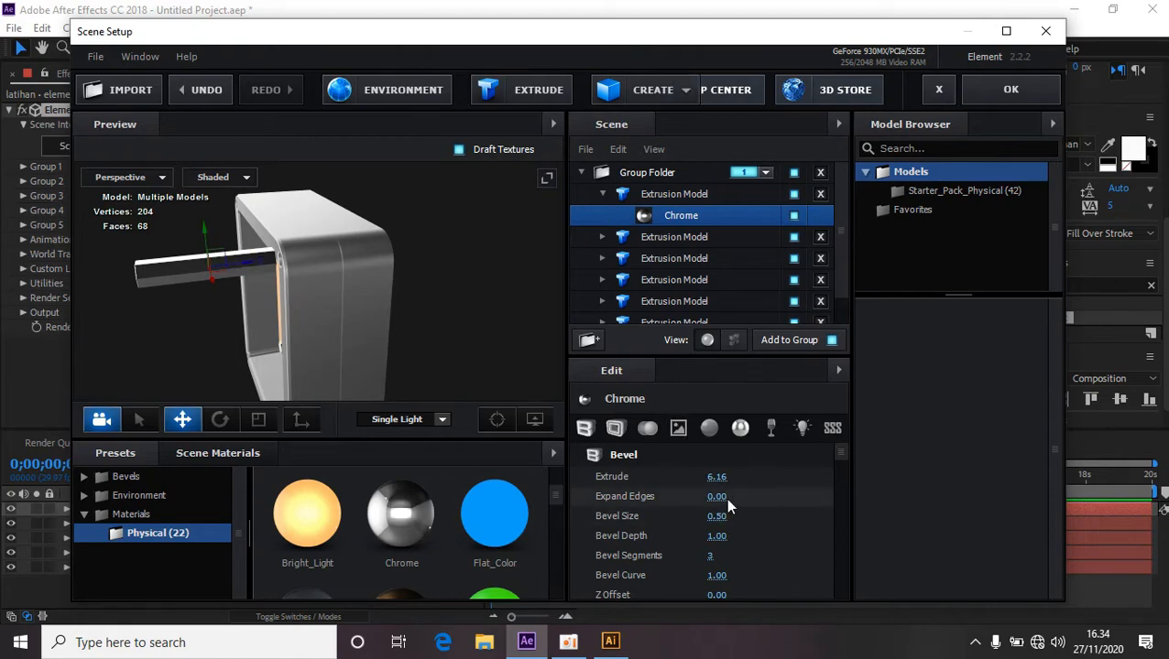
drag(717, 498, 495, 490)
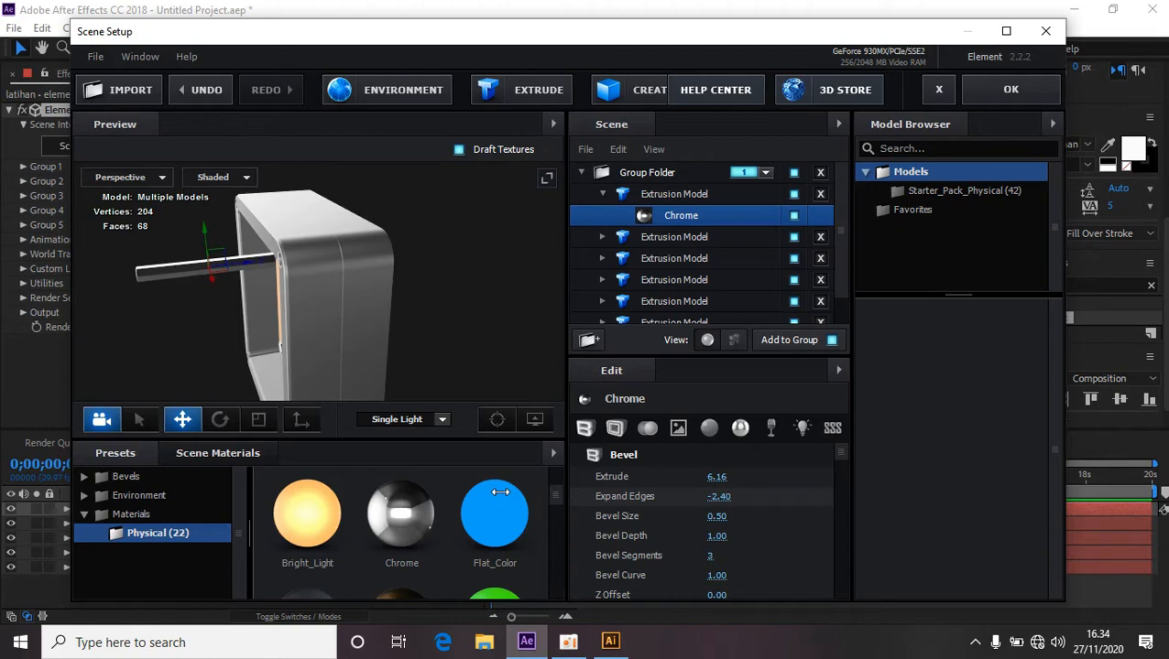
Set the chrome bevel's Expand Edges value to -2.92.
scroll(413, 301, up, 5)
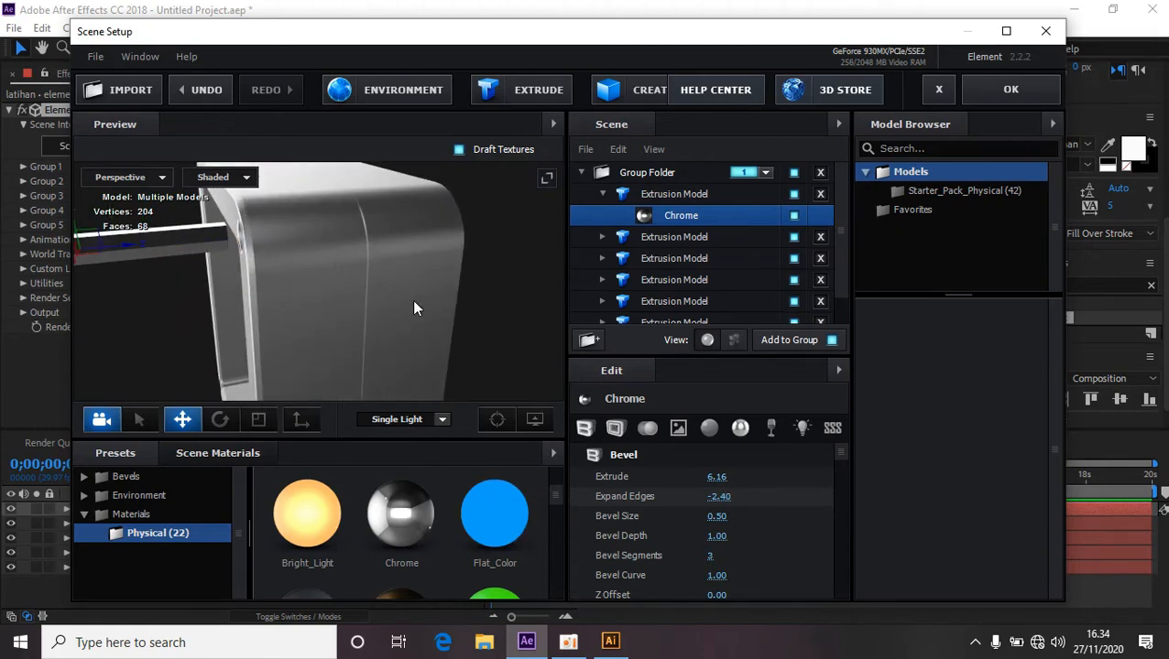
drag(413, 304, 383, 309)
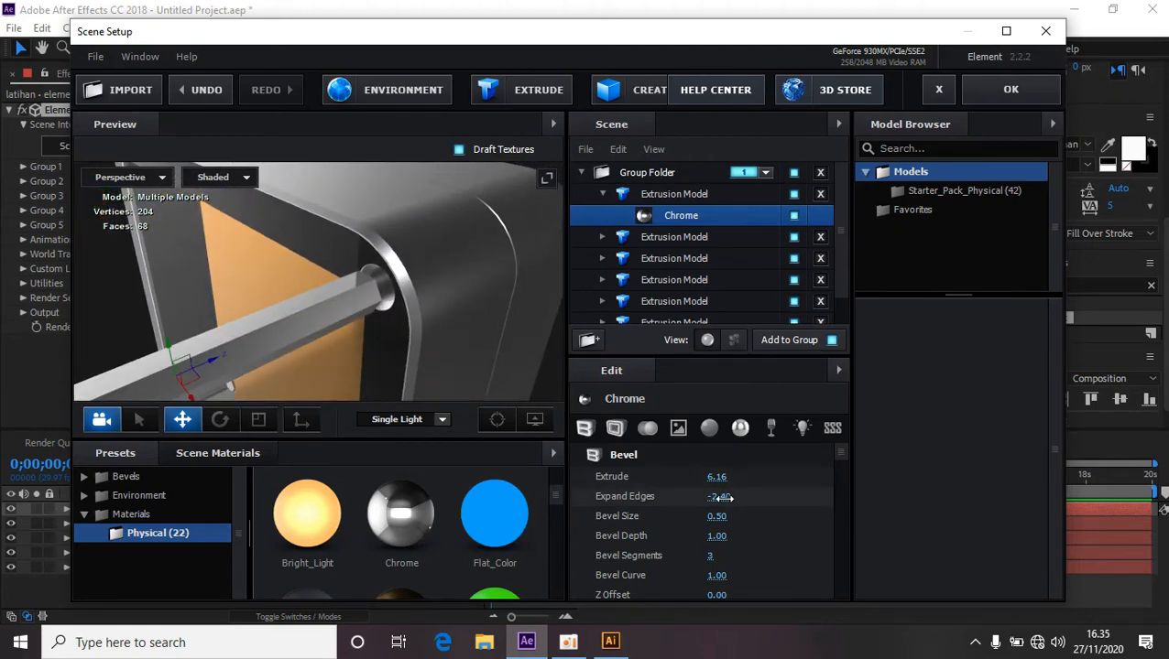
drag(724, 498, 682, 498)
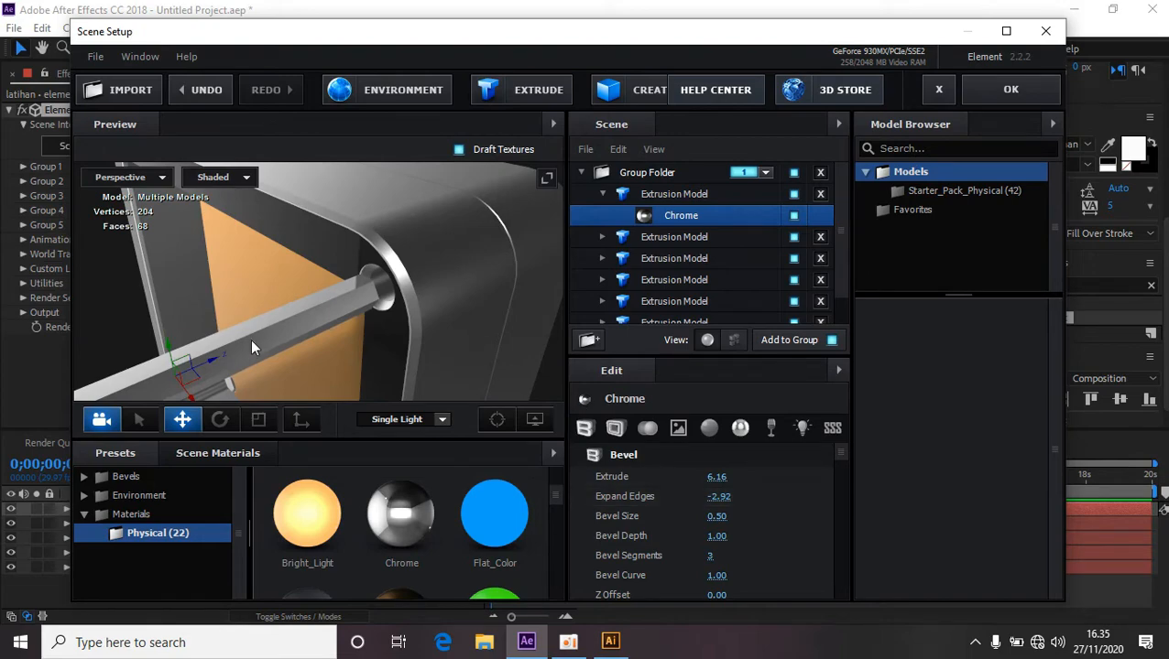
Set the chrome bevel's Expand Edges value back to -2.40.
drag(213, 363, 510, 259)
scroll(491, 283, up, 2)
scroll(488, 286, down, 5)
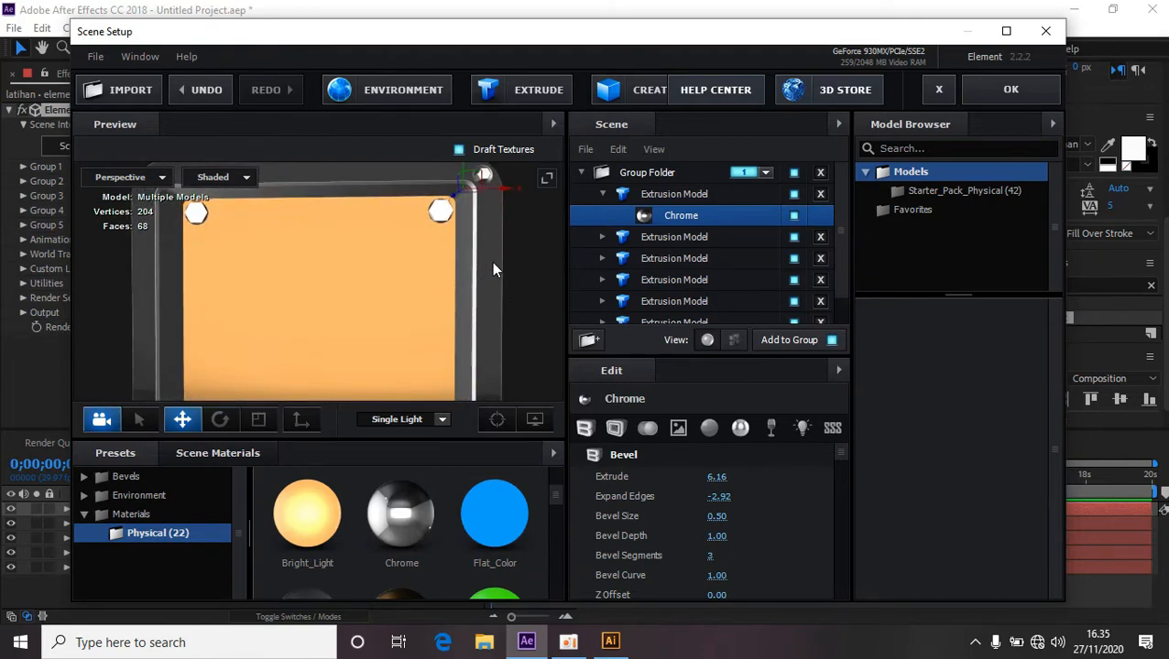
drag(503, 240, 435, 298)
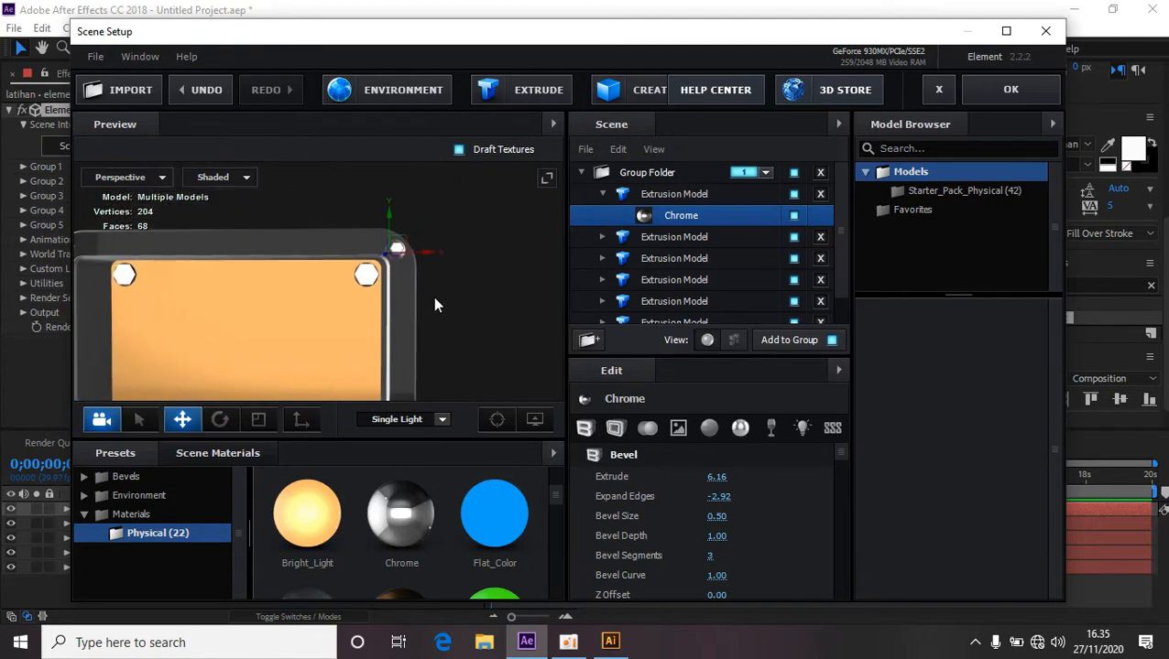
scroll(435, 298, up, 3)
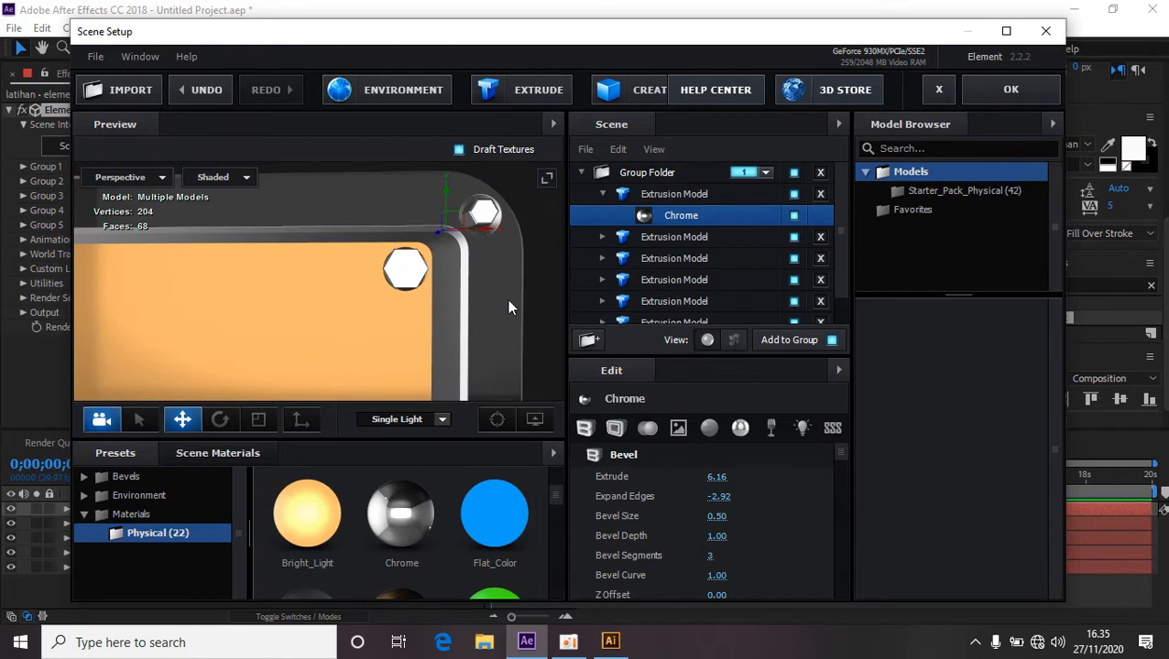
drag(508, 302, 414, 330)
scroll(403, 321, up, 3)
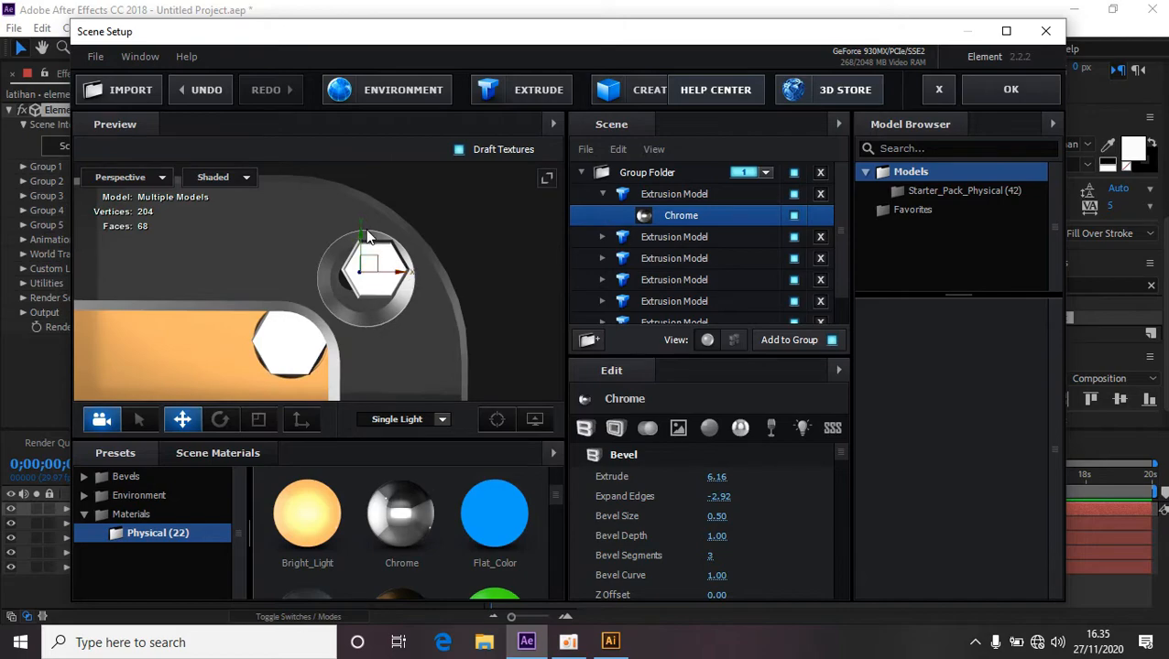
drag(361, 243, 361, 249)
drag(401, 286, 400, 284)
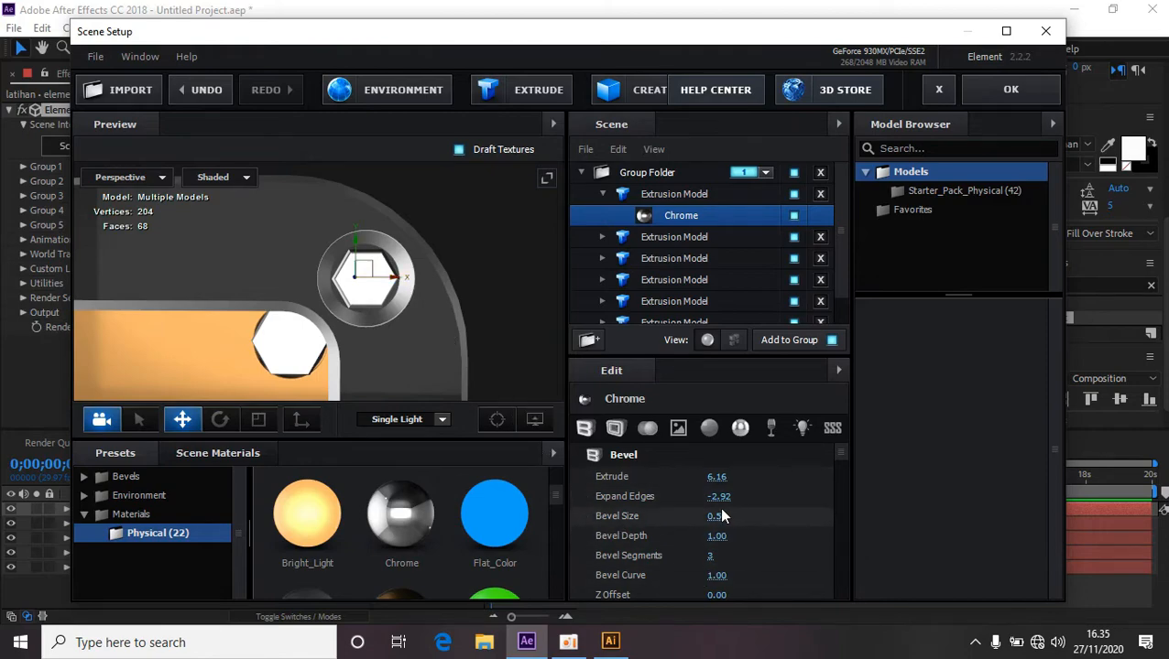
drag(719, 496, 745, 493)
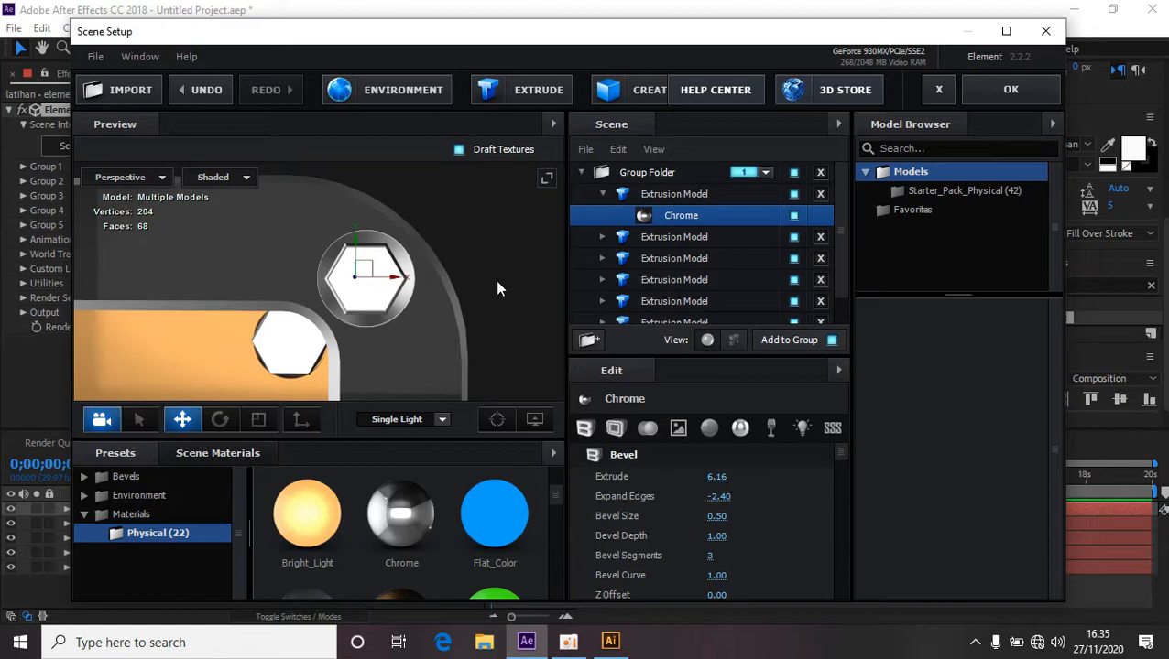
Set the chrome bevel's Extrude value to 5.68.
drag(497, 290, 360, 324)
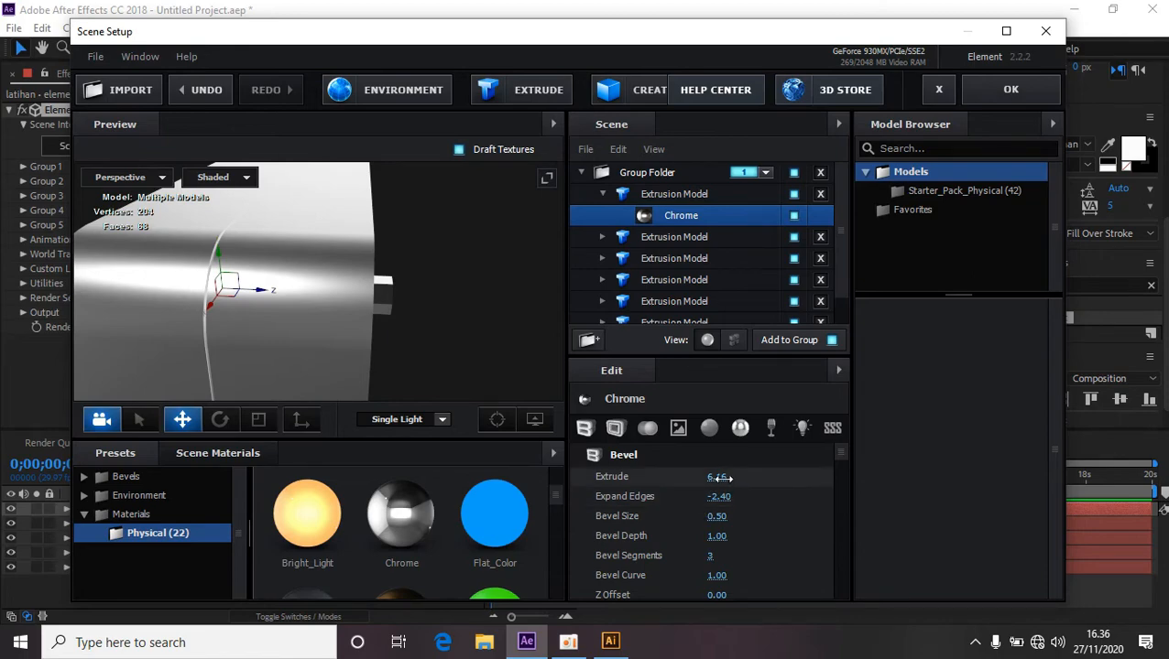
drag(719, 477, 362, 327)
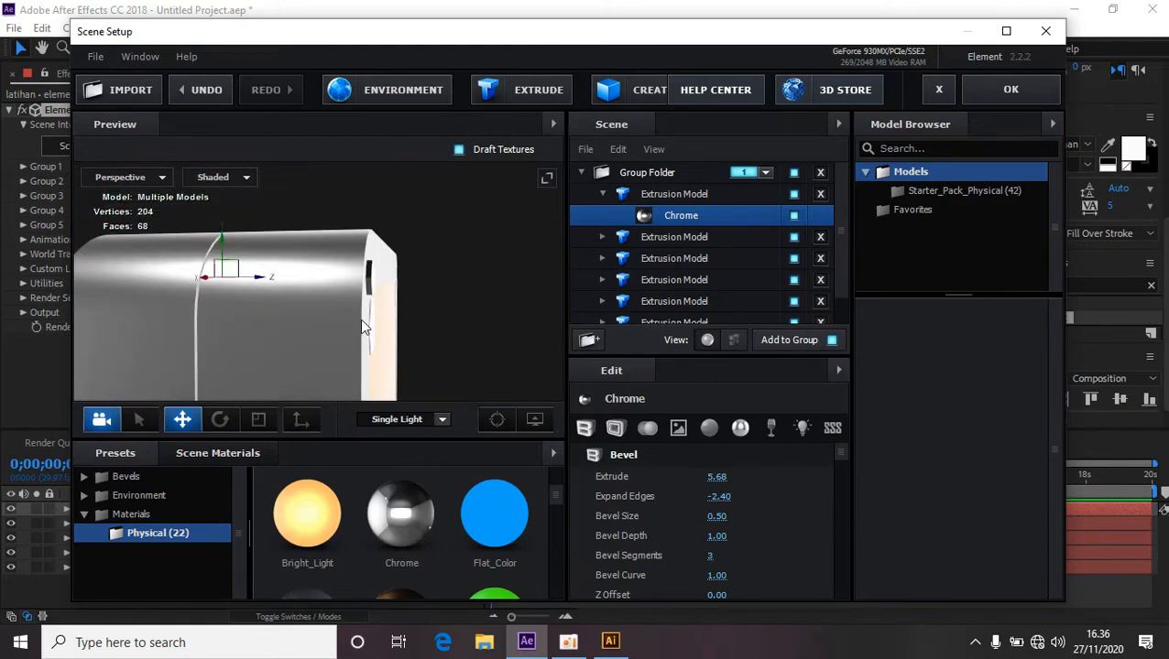
Examine the chrome frame and bolt holes in the preview from several angles.
drag(259, 279, 417, 316)
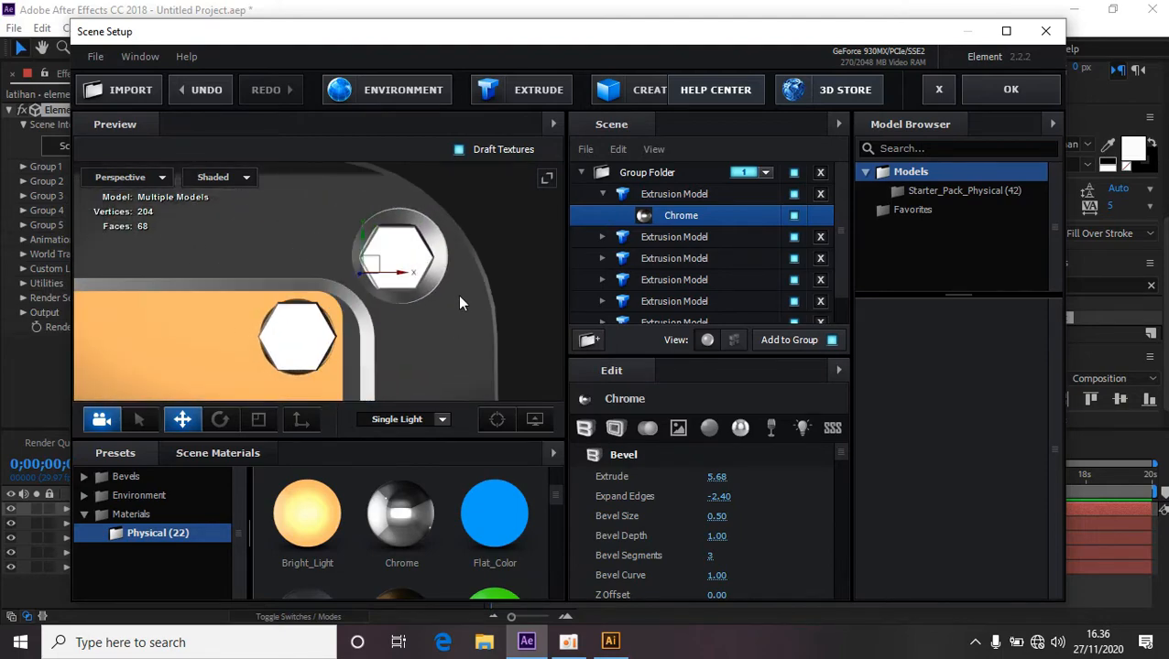
scroll(473, 307, down, 2)
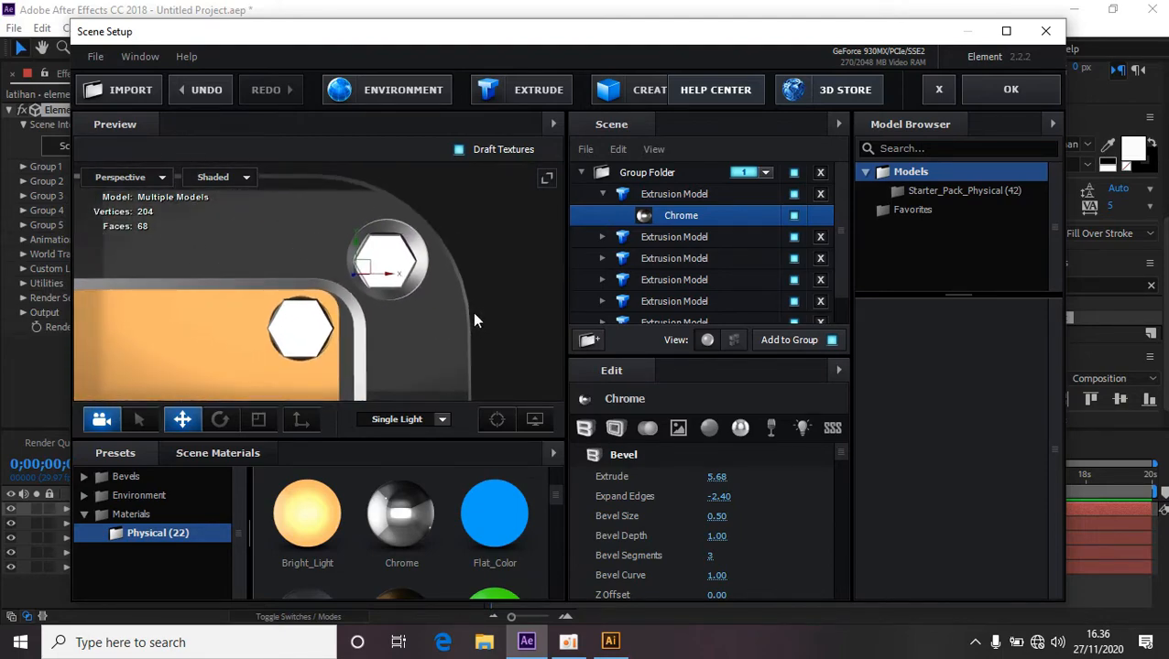
mouse_move(389, 342)
mouse_down()
mouse_move(374, 326)
mouse_move(383, 347)
mouse_up()
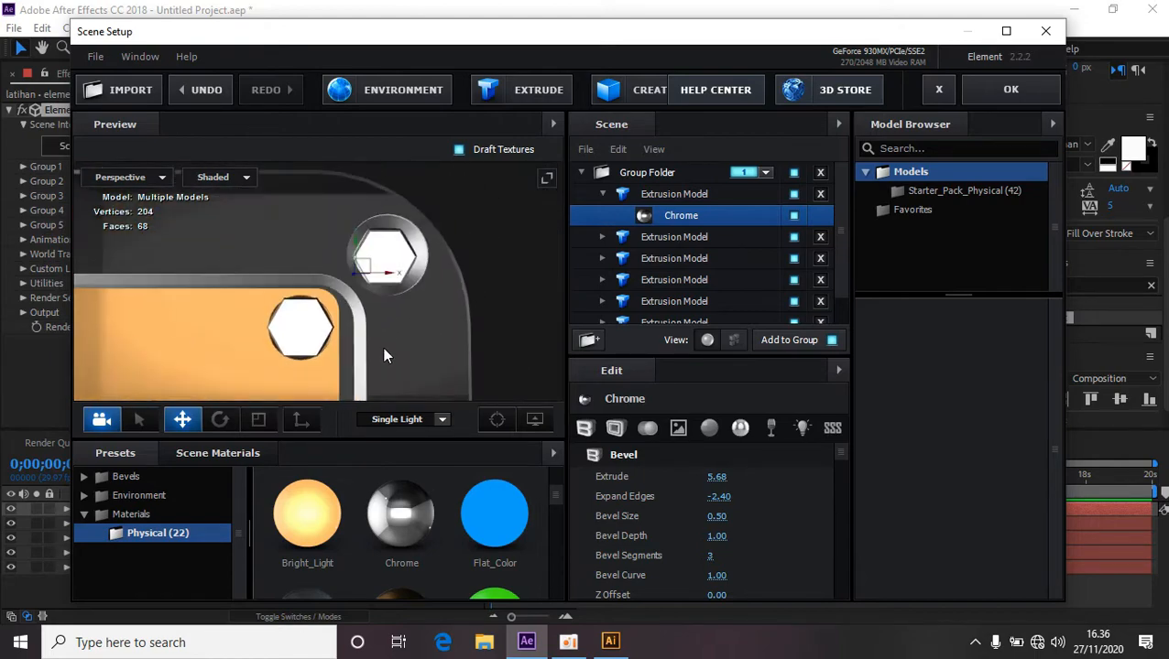
scroll(478, 309, down, 3)
scroll(472, 311, down, 5)
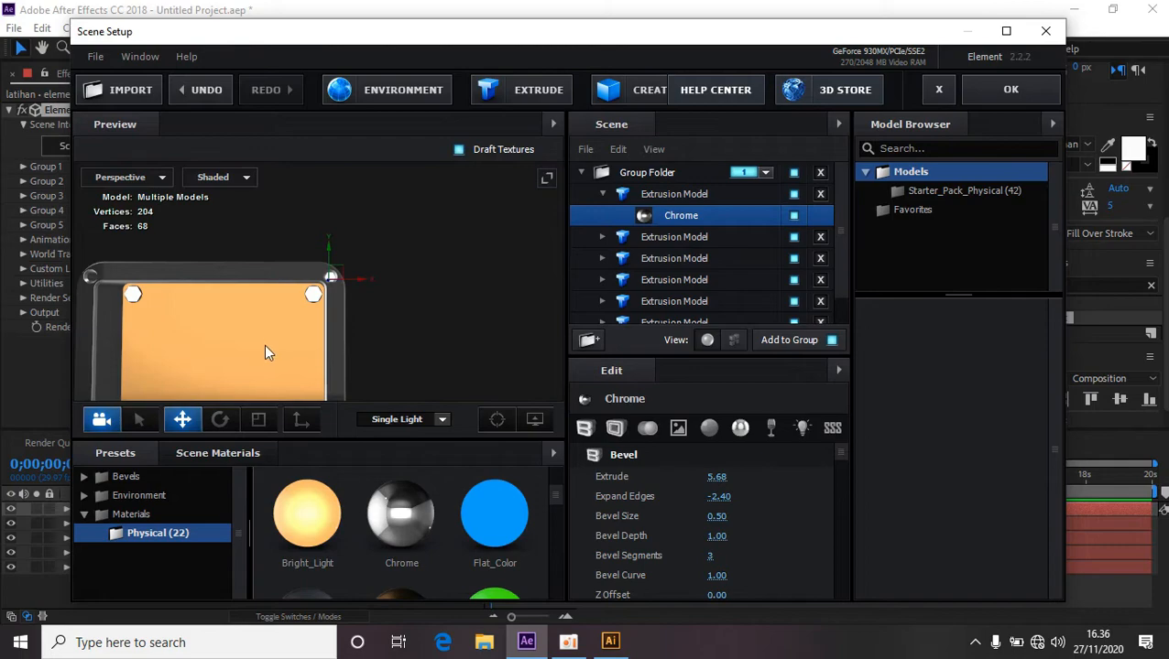
drag(265, 347, 345, 335)
scroll(343, 326, up, 1)
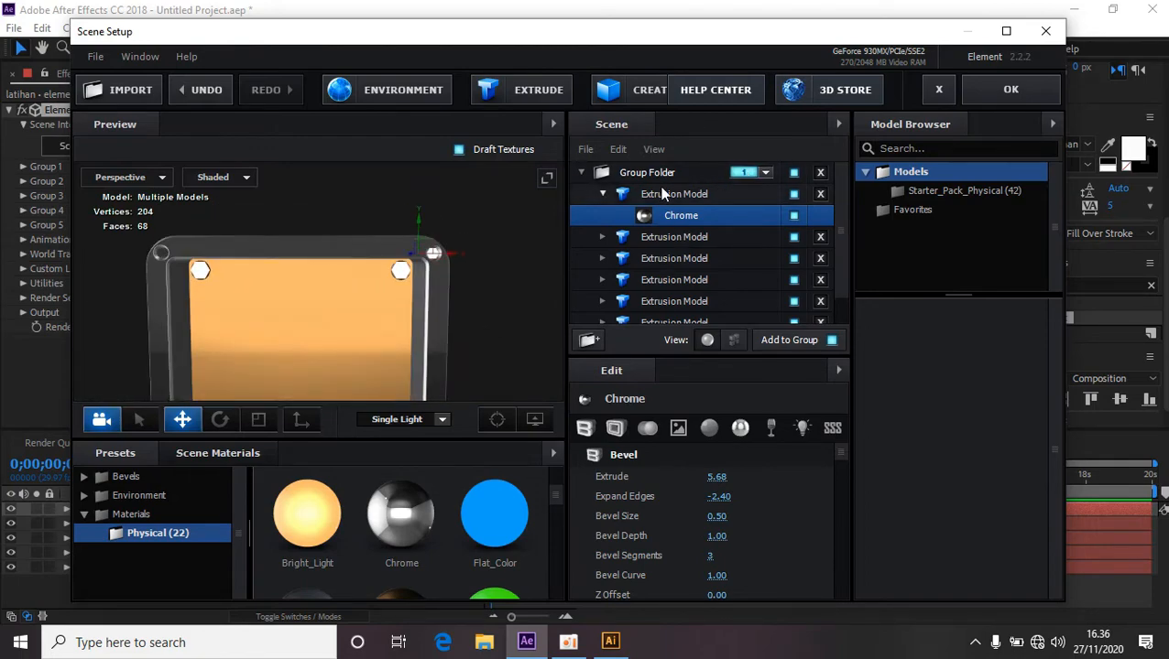
Collapse the first extrusion model and use Duplicate All on it.
click(602, 195)
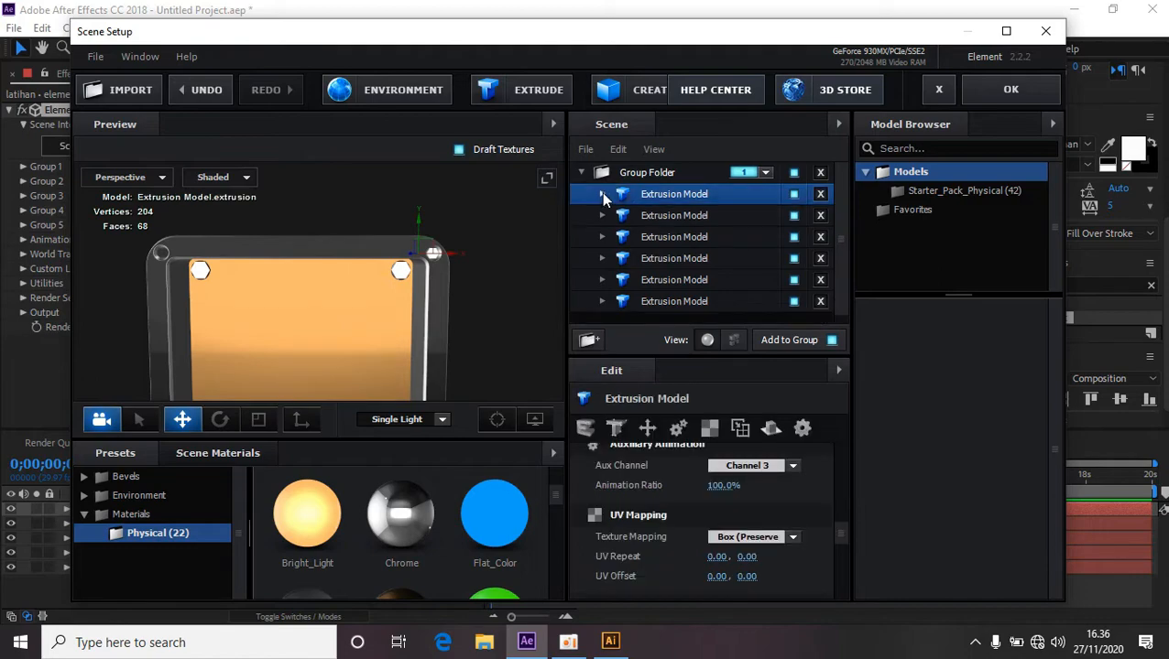
right_click(663, 193)
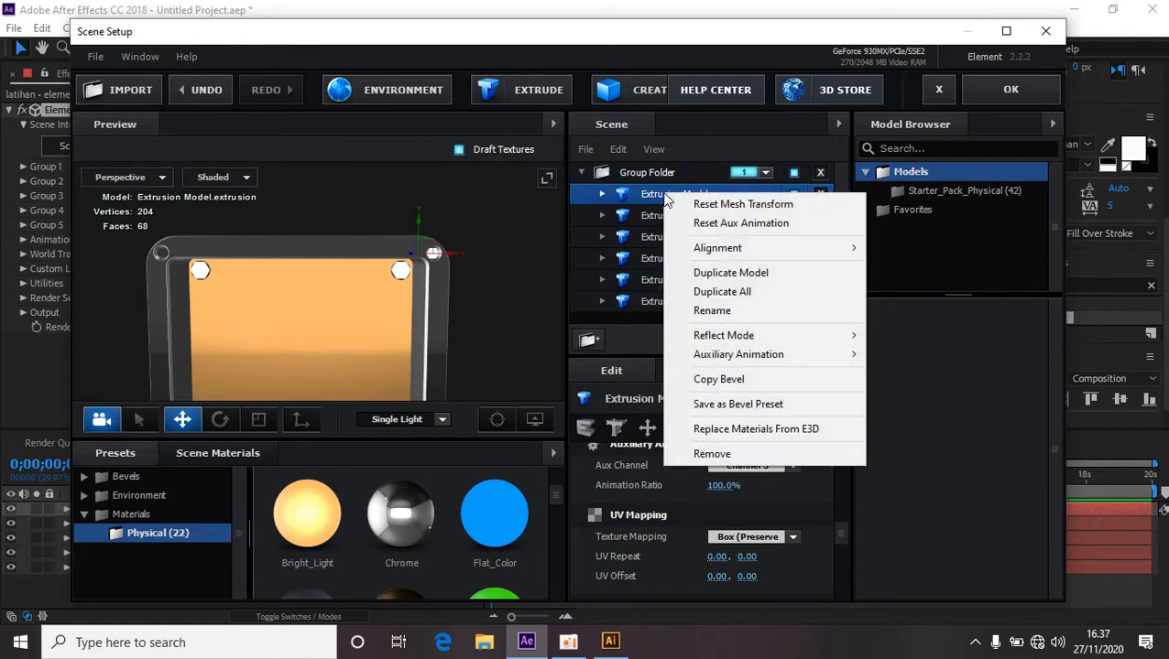
click(721, 292)
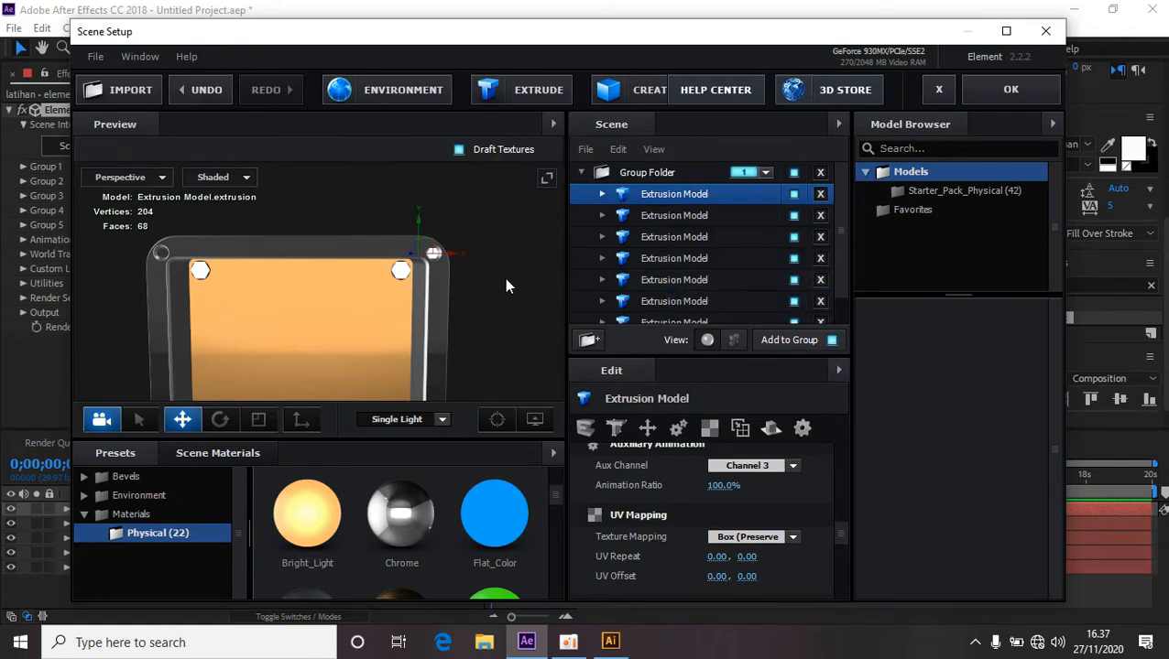
Use Duplicate All on the first extrusion model once more.
drag(458, 261, 220, 259)
scroll(355, 364, up, 5)
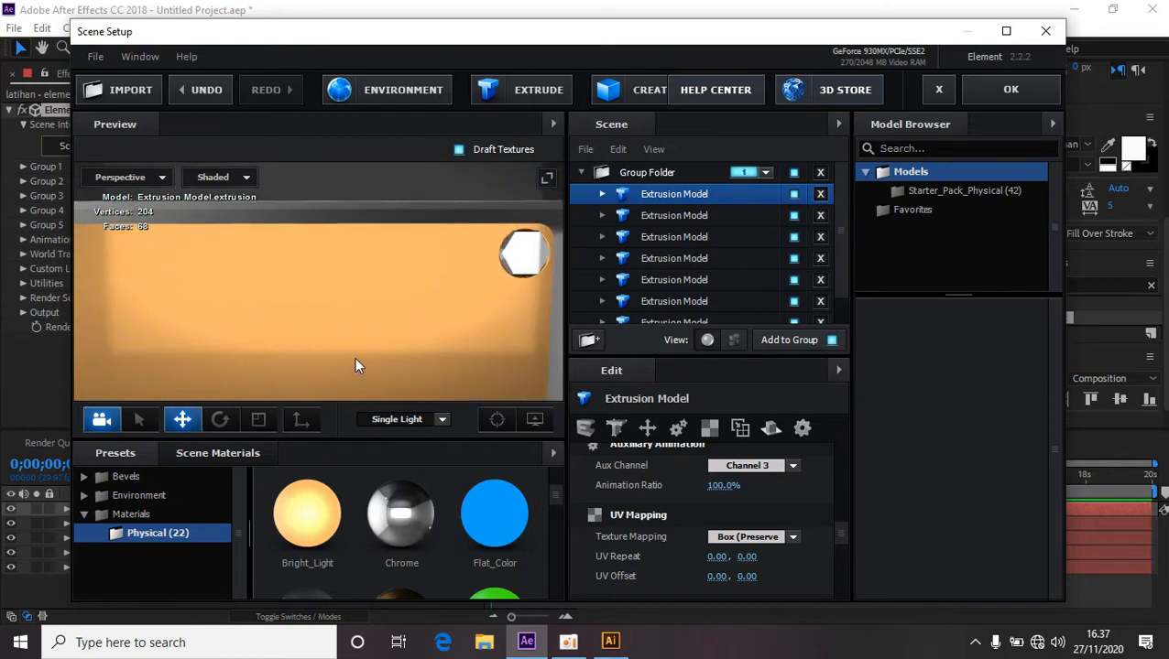
scroll(355, 360, up, 2)
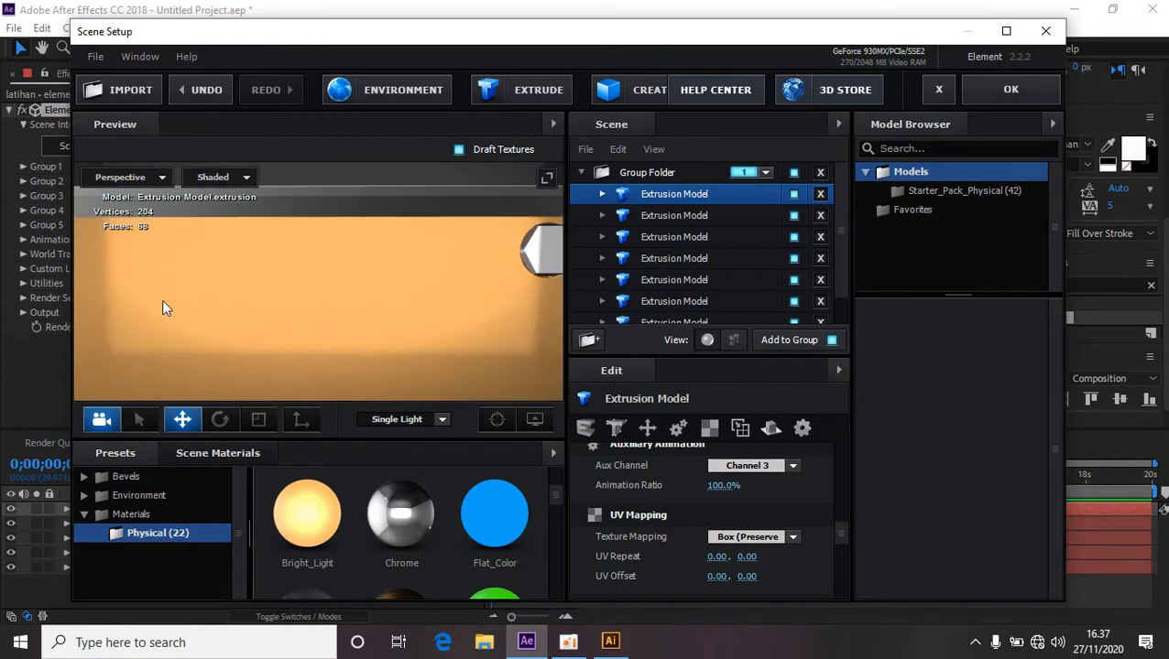
drag(110, 312, 407, 339)
scroll(410, 339, up, 3)
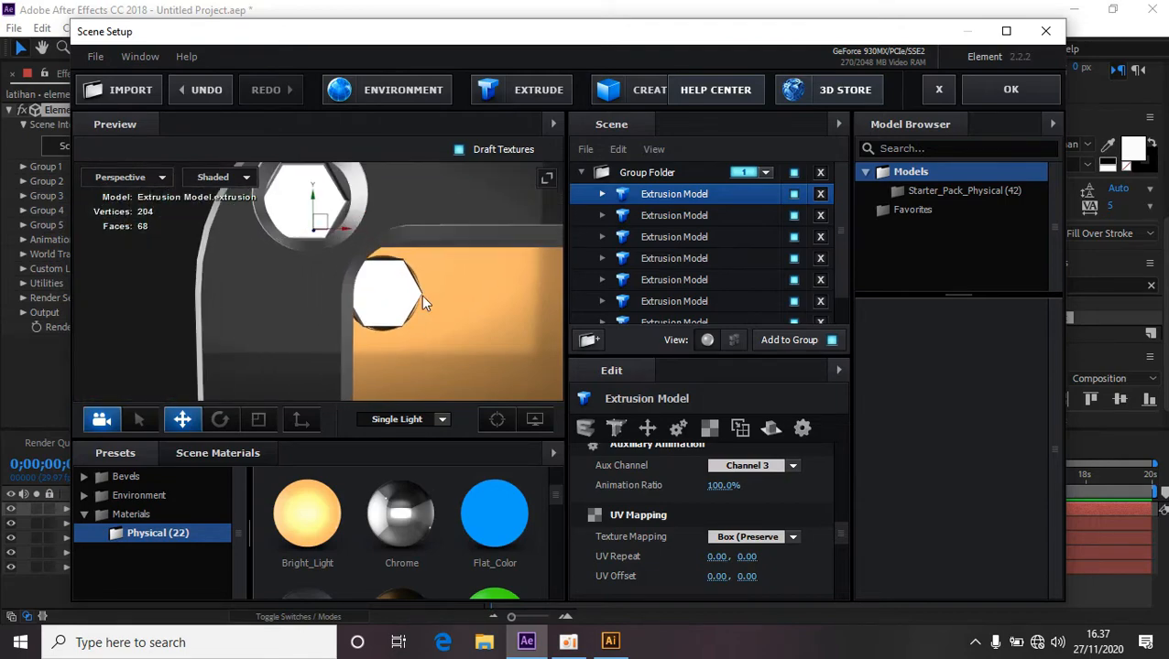
drag(485, 229, 497, 297)
mouse_move(348, 275)
mouse_down()
mouse_move(316, 240)
mouse_move(345, 271)
mouse_up()
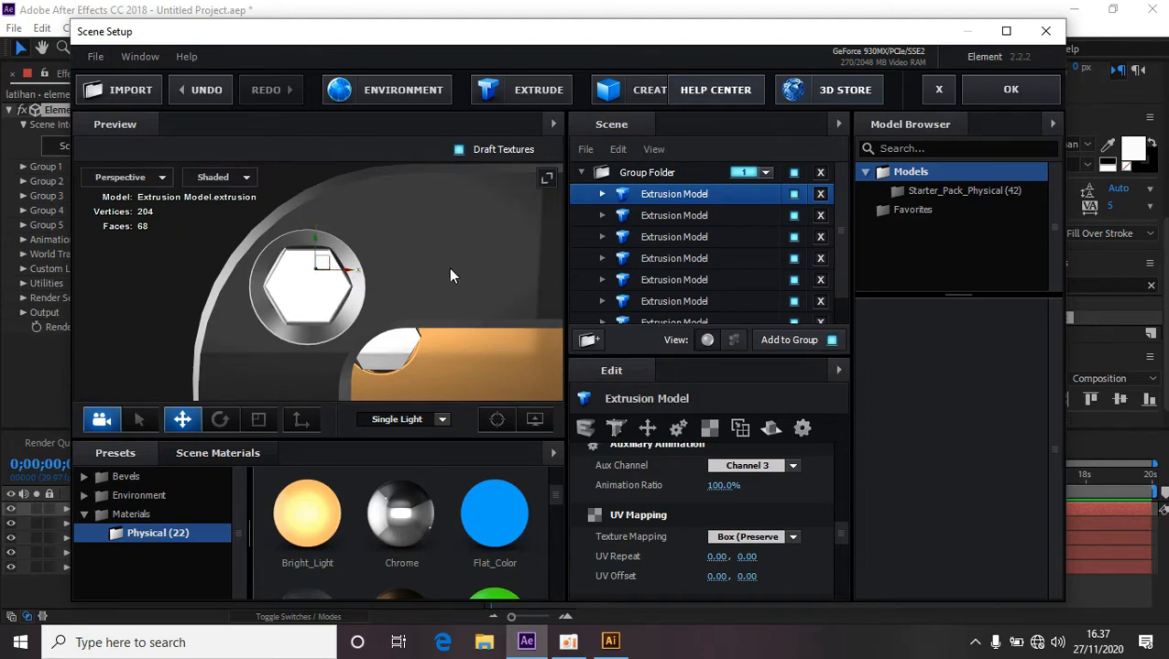
scroll(450, 274, down, 7)
drag(510, 351, 478, 289)
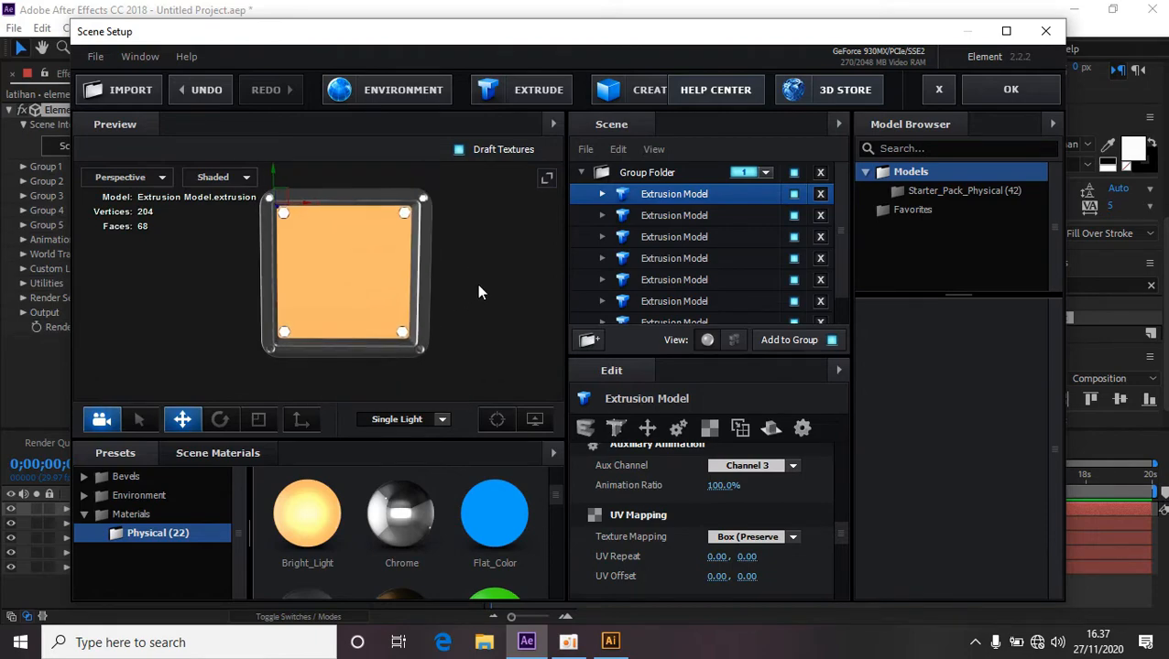
right_click(705, 195)
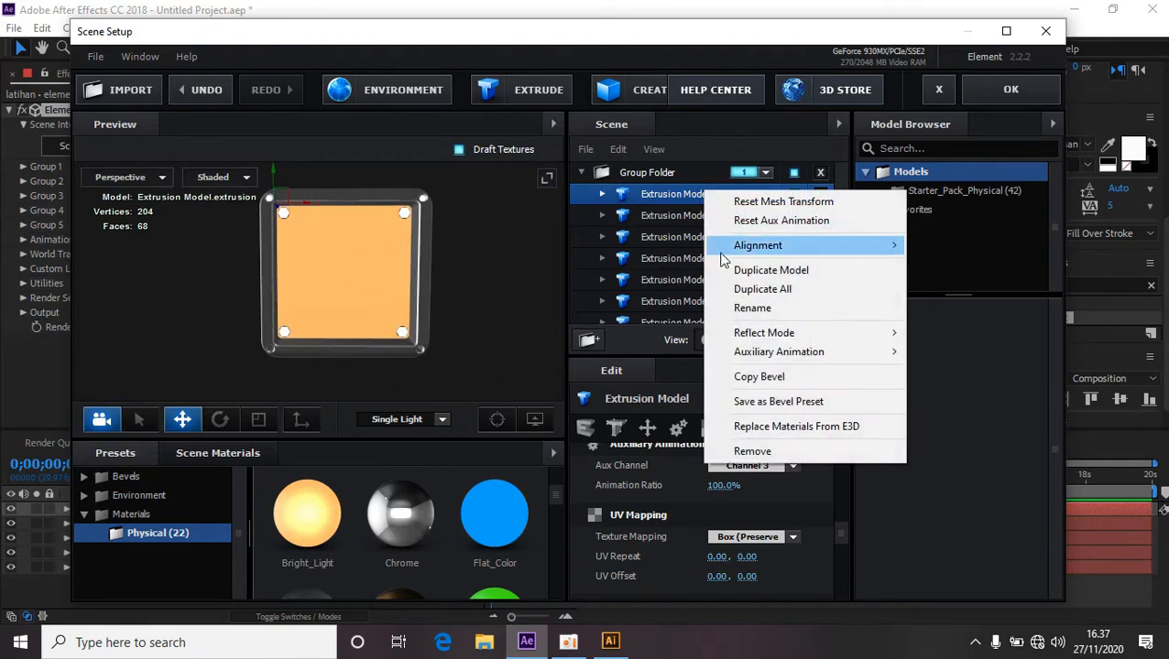
click(766, 291)
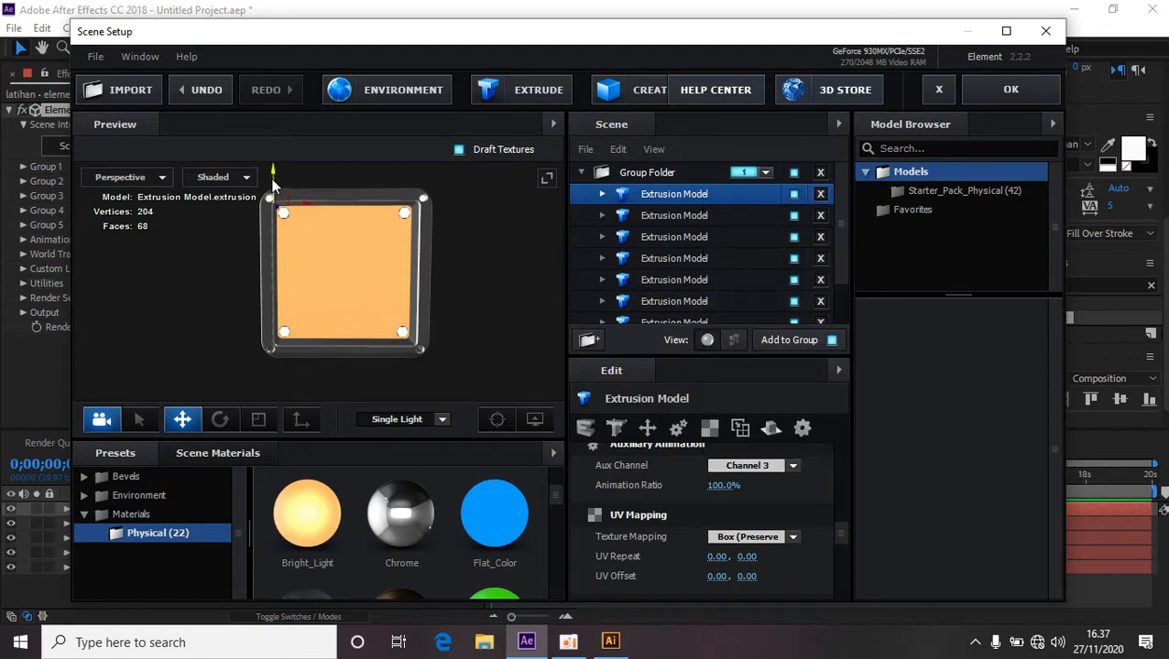
Examine the duplicated frame and hexagon bolts in the preview from several angles.
drag(268, 325, 269, 316)
scroll(387, 321, up, 10)
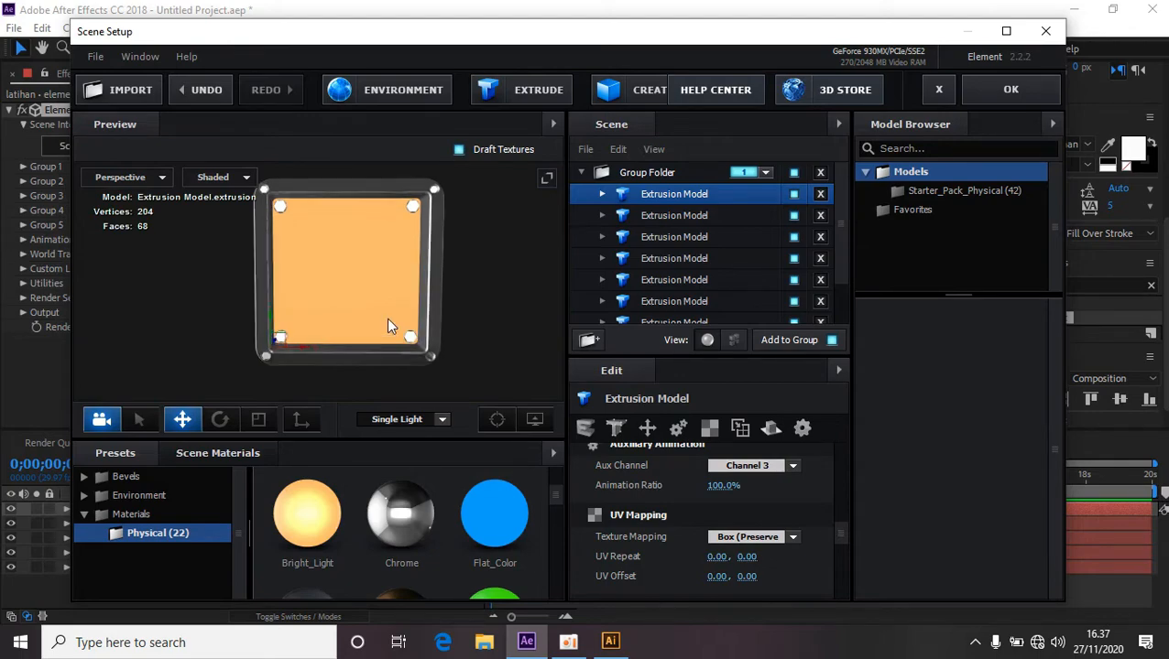
scroll(408, 252, up, 2)
drag(409, 252, 464, 250)
scroll(465, 251, up, 5)
drag(345, 231, 346, 225)
drag(373, 258, 345, 223)
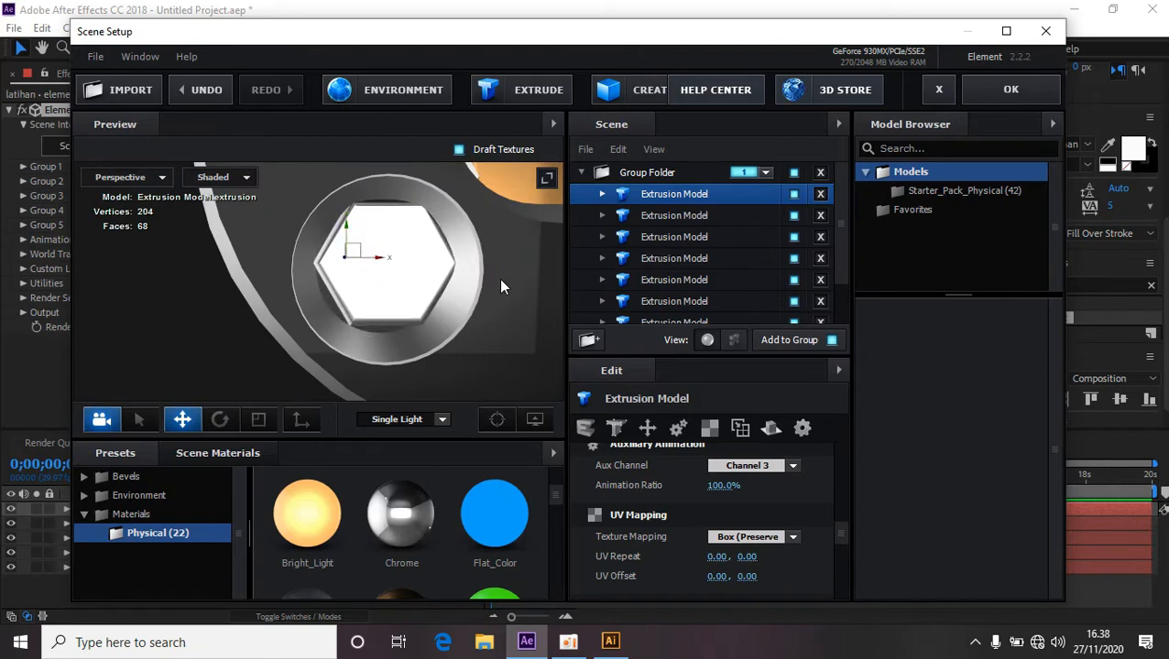
scroll(499, 280, down, 5)
scroll(493, 283, down, 3)
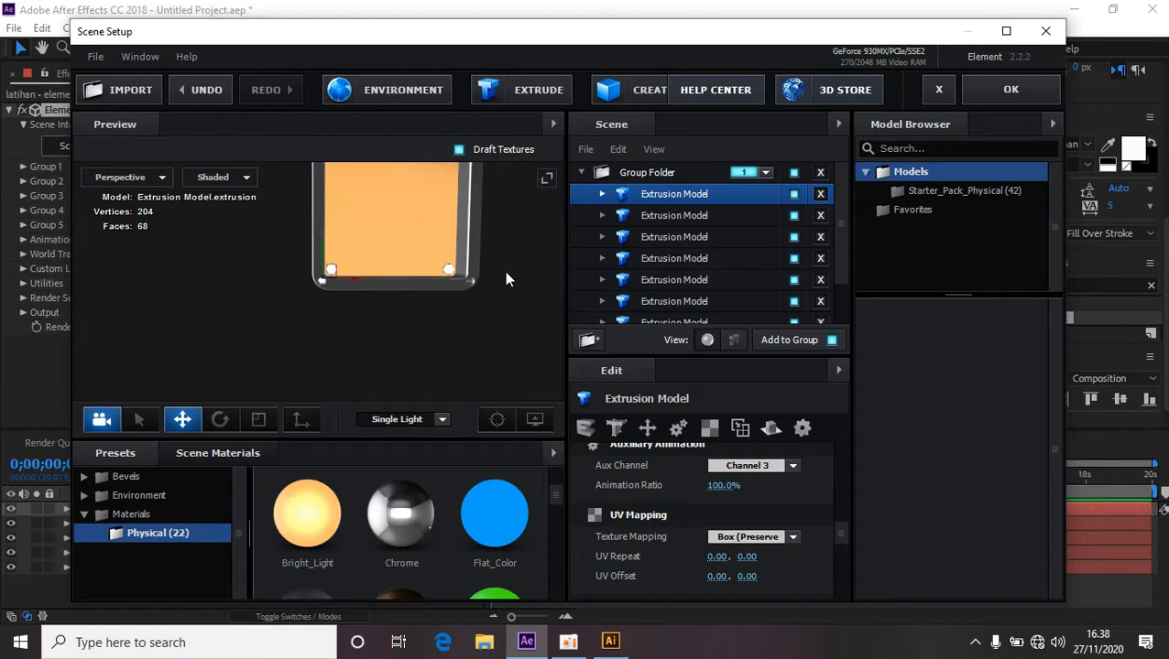
Apply Duplicate All to the first extrusion model a third time.
drag(504, 270, 480, 280)
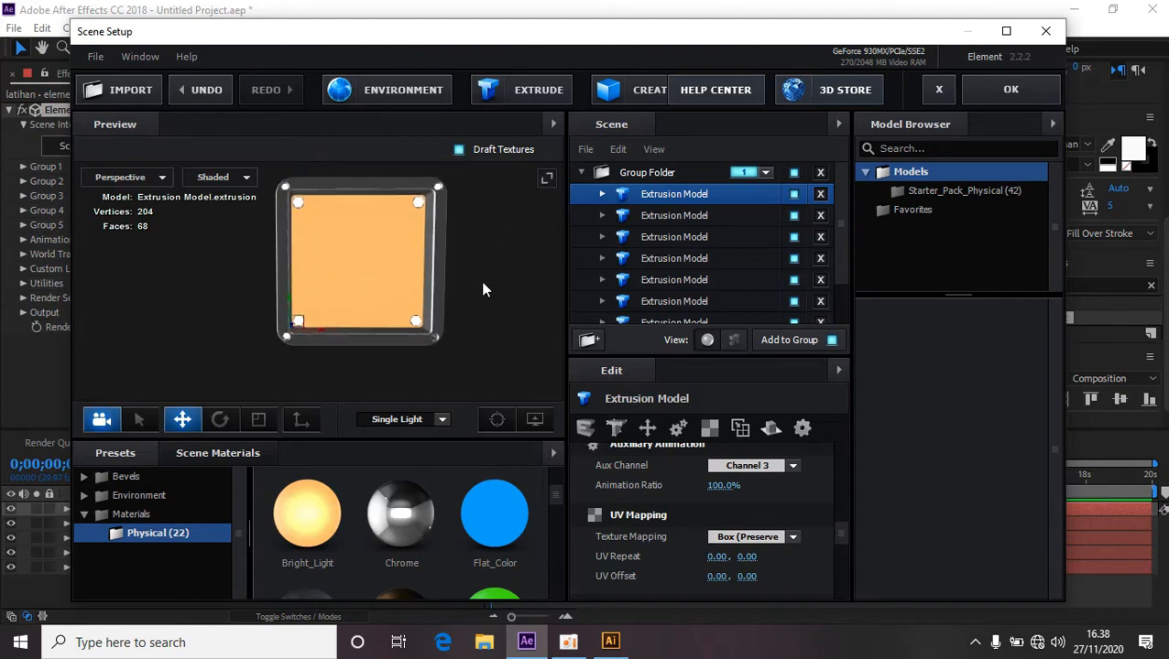
right_click(694, 196)
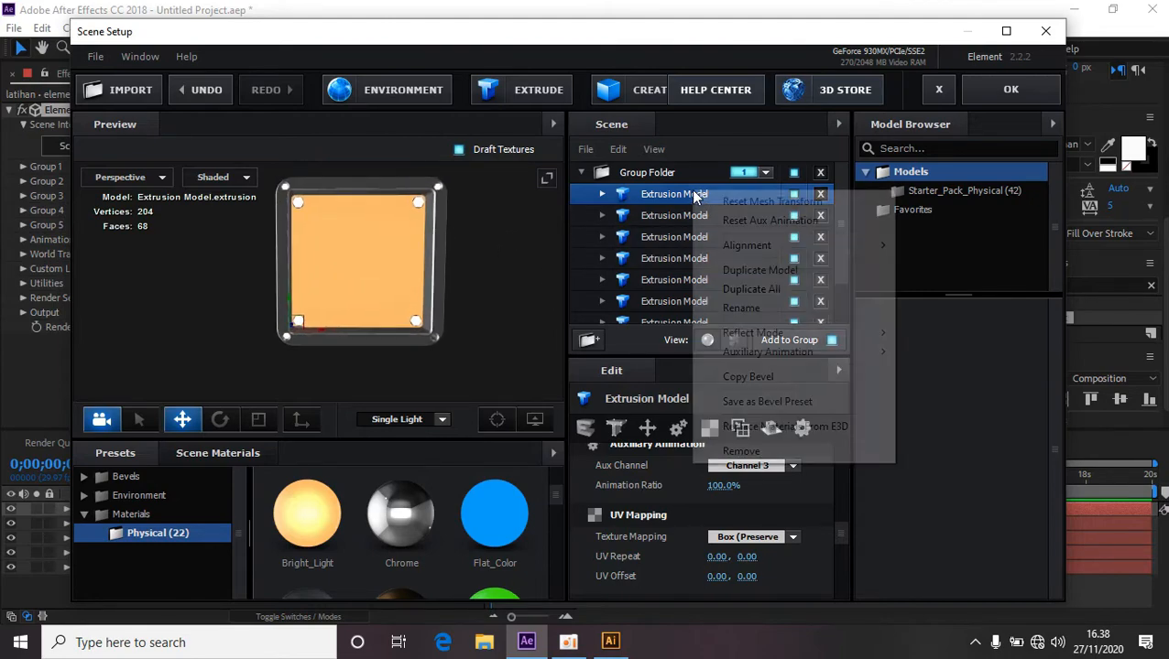
click(775, 290)
Inspect the frame corners and hexagon bolts up close in the preview, then apply the scene setup.
drag(321, 337, 460, 342)
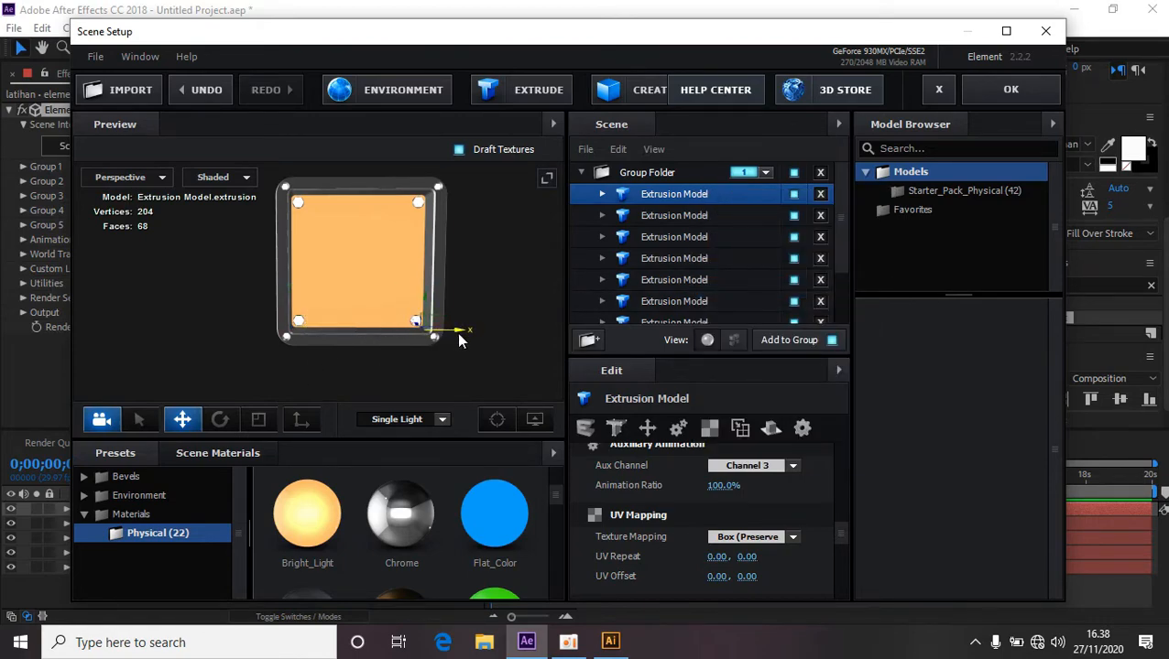
scroll(477, 353, up, 6)
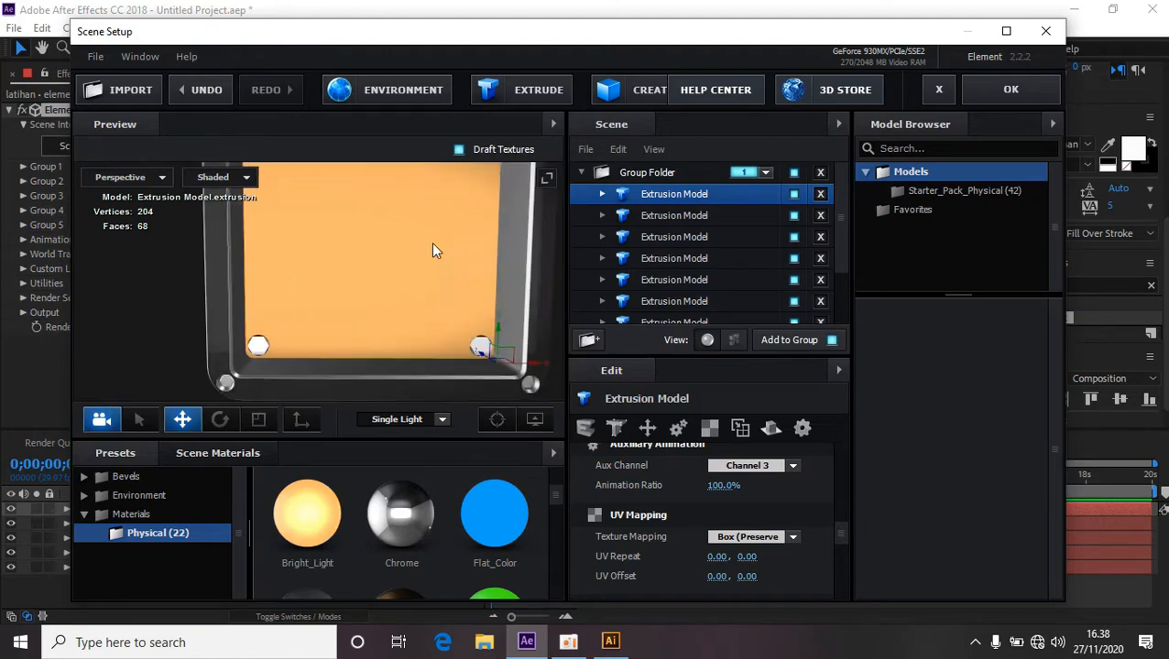
scroll(449, 344, up, 2)
scroll(442, 342, up, 3)
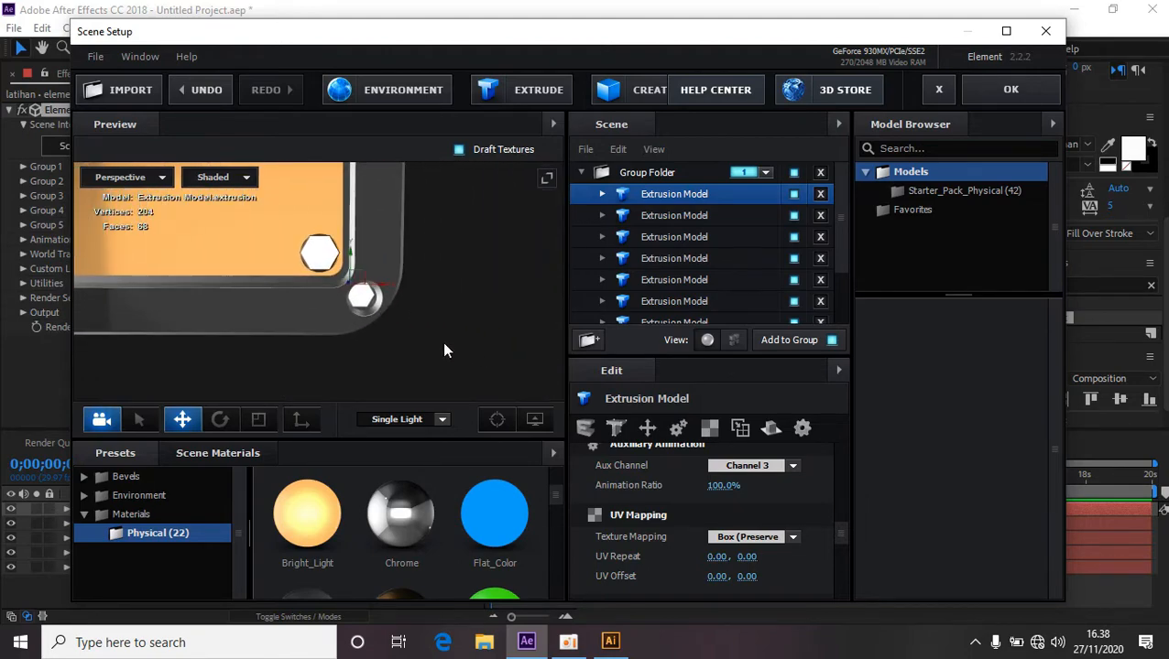
scroll(436, 347, up, 1)
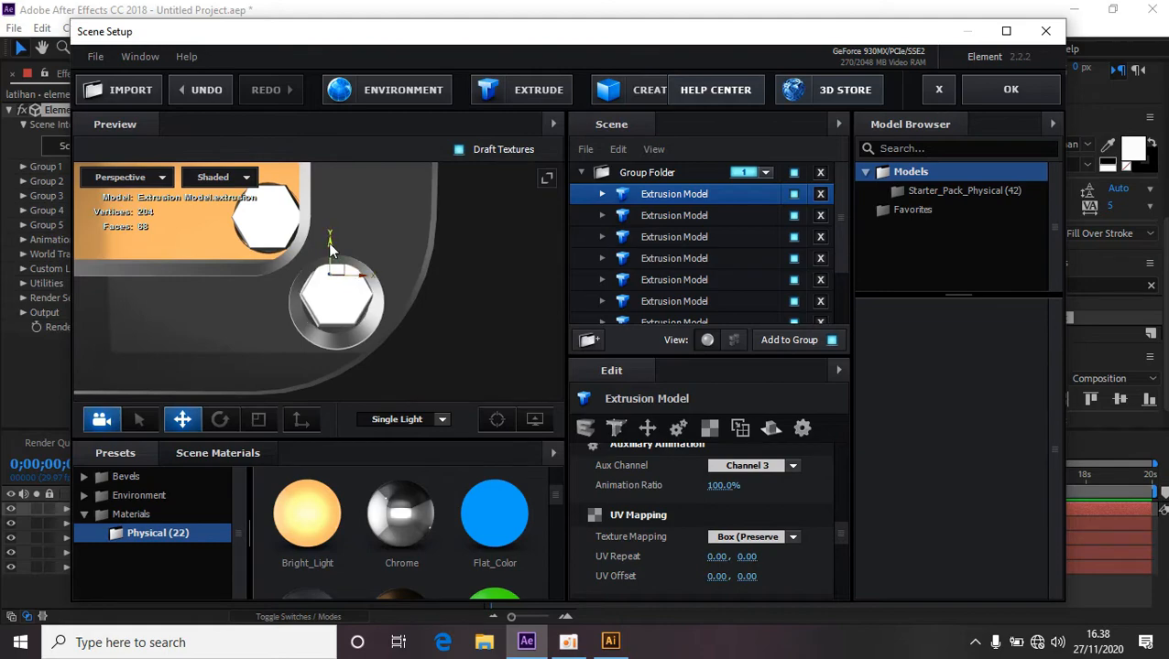
scroll(449, 329, down, 8)
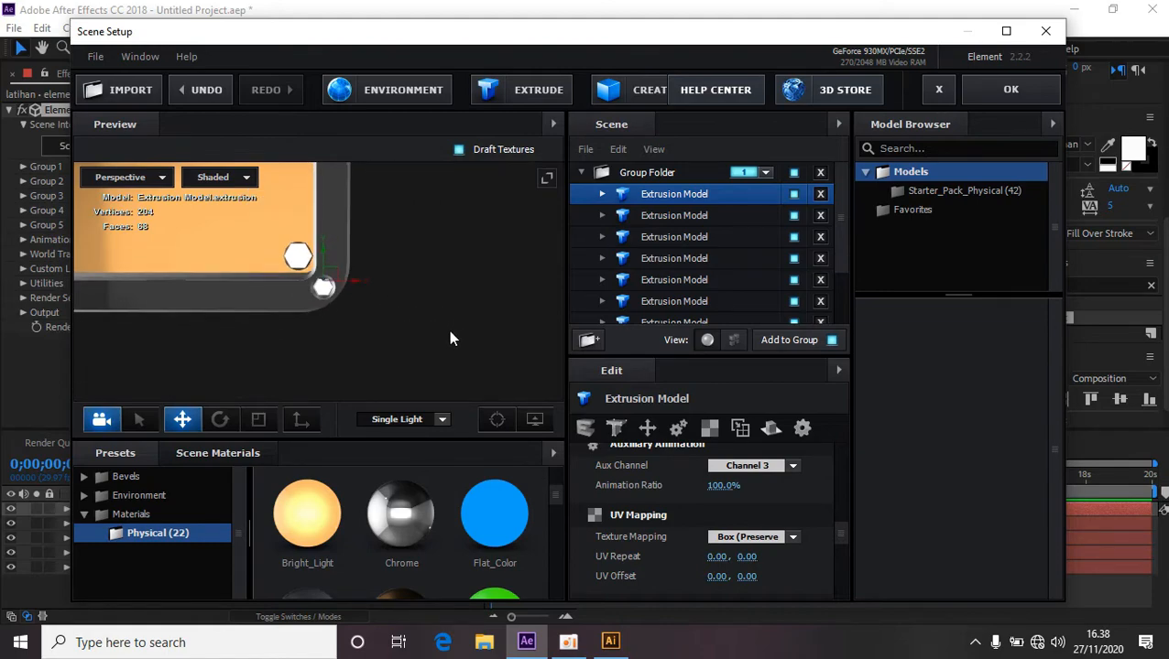
drag(457, 295, 484, 304)
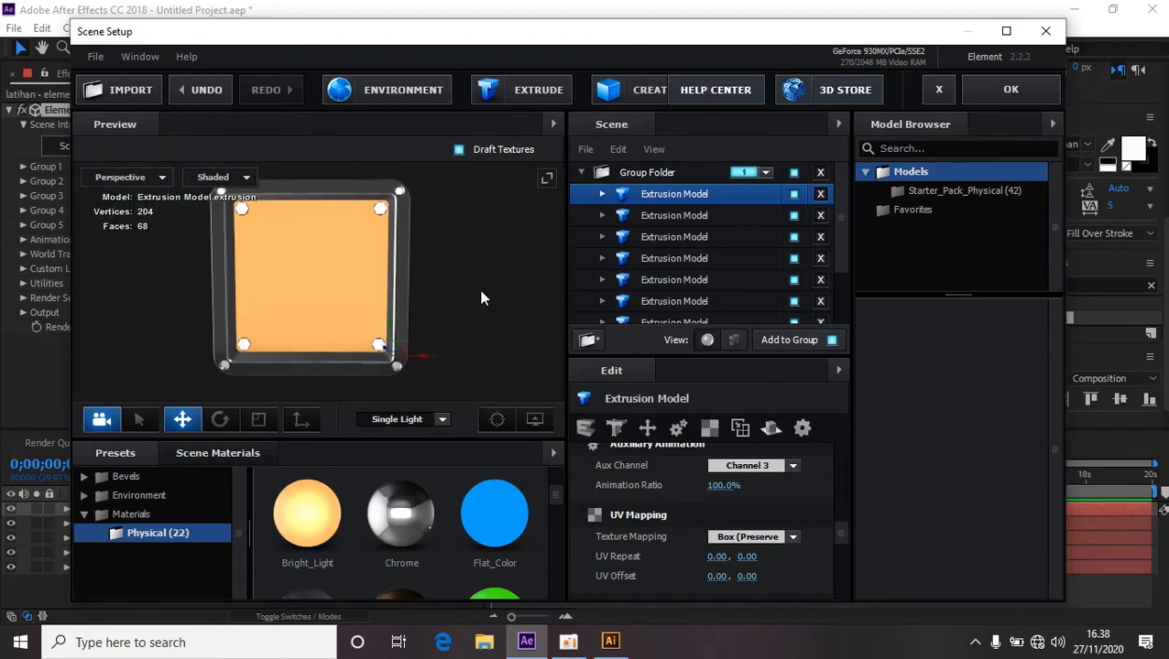
scroll(480, 292, down, 1)
scroll(479, 294, up, 1)
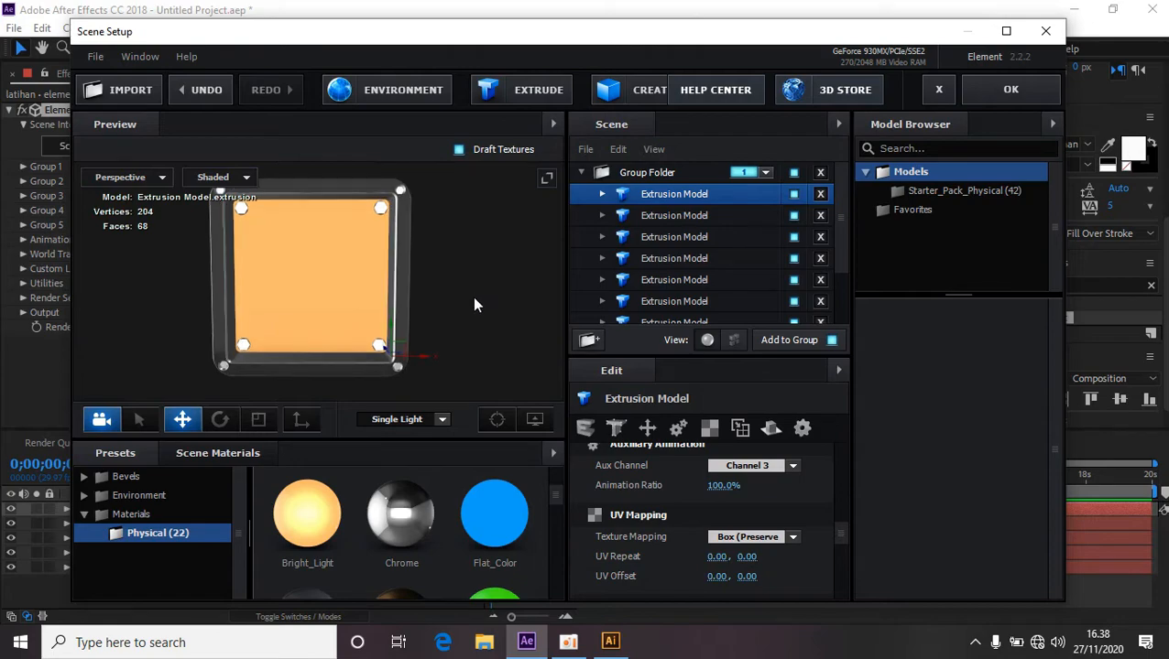
click(988, 91)
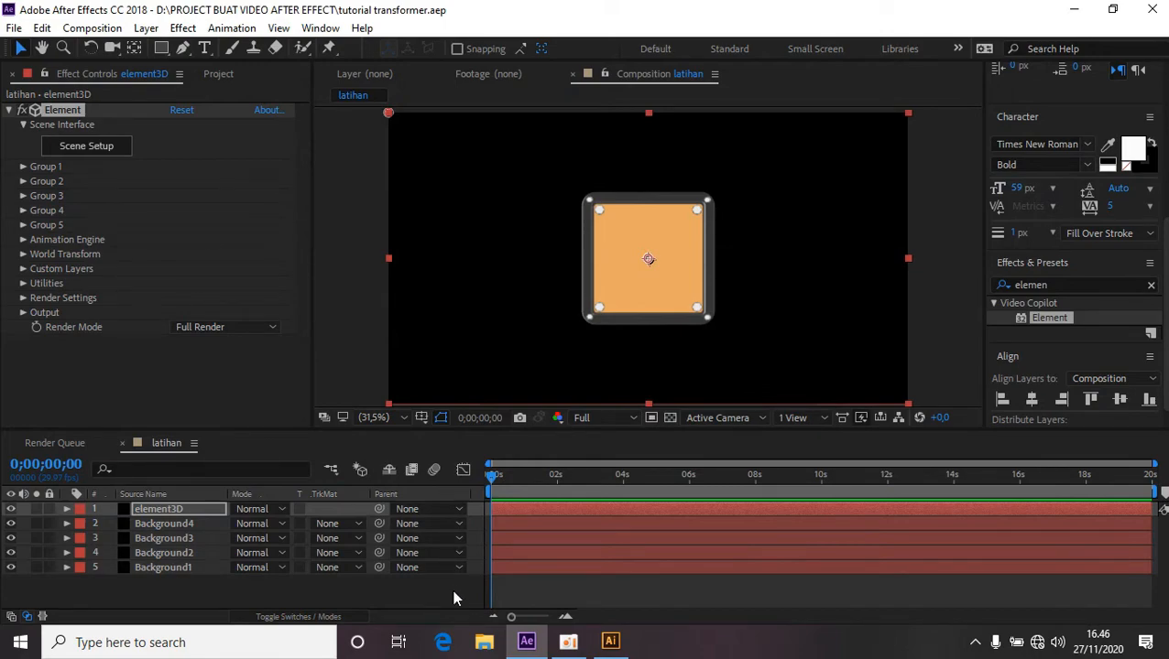
Add a new camera layer with the default Two-Node Camera, 50mm settings.
right_click(454, 598)
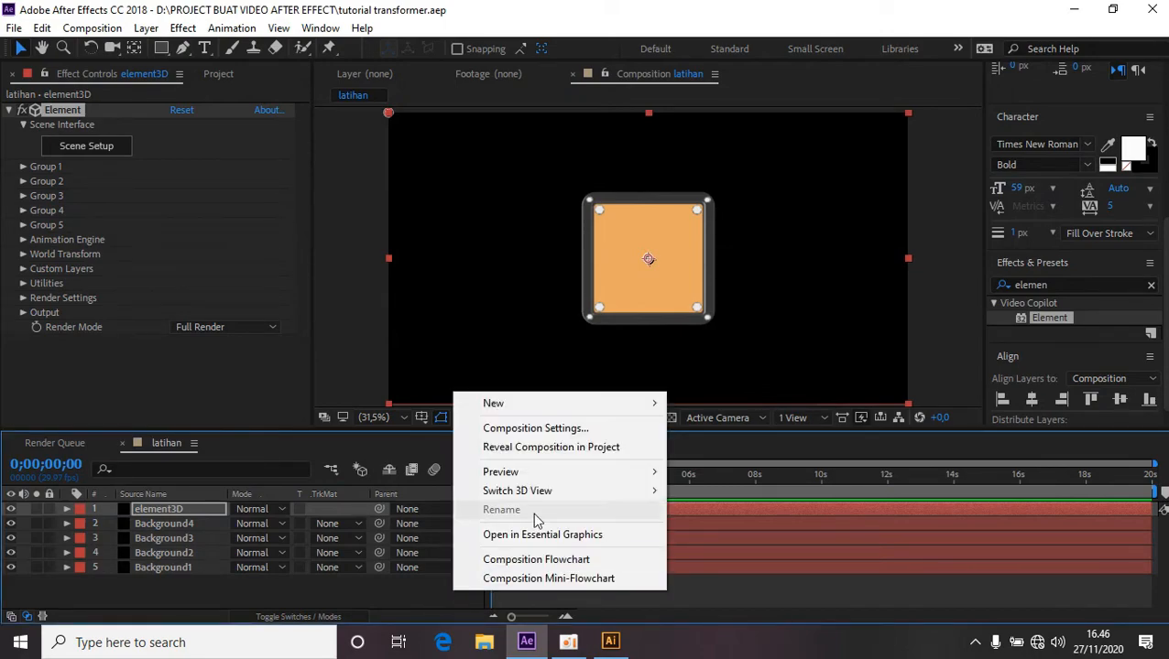
mouse_move(587, 411)
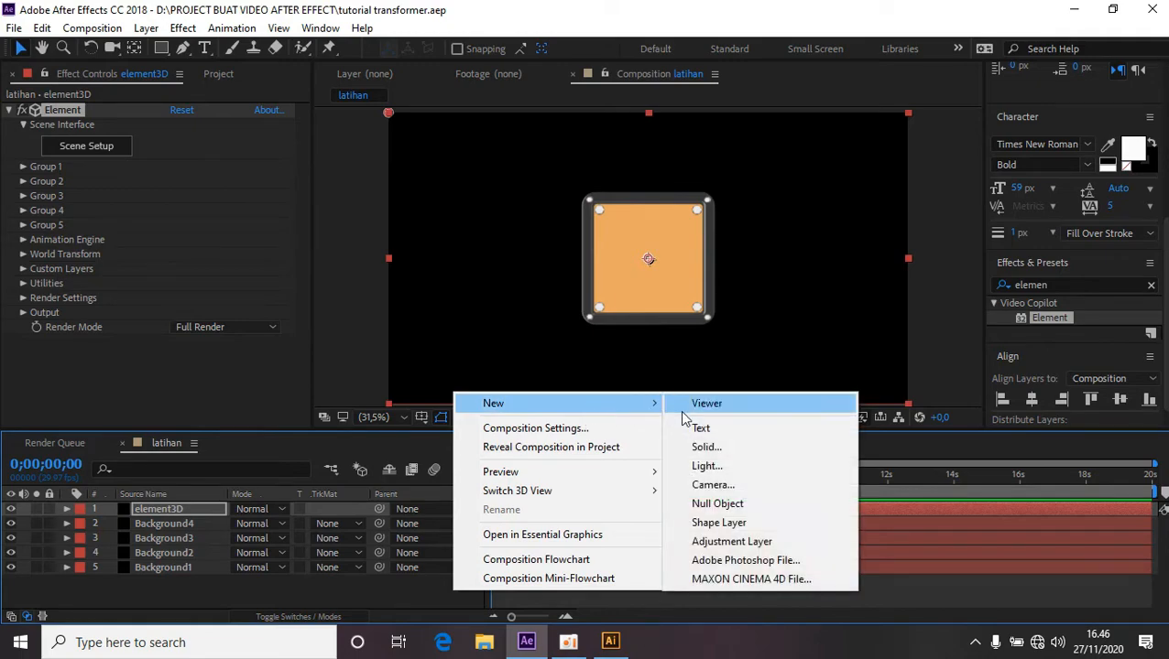
click(723, 485)
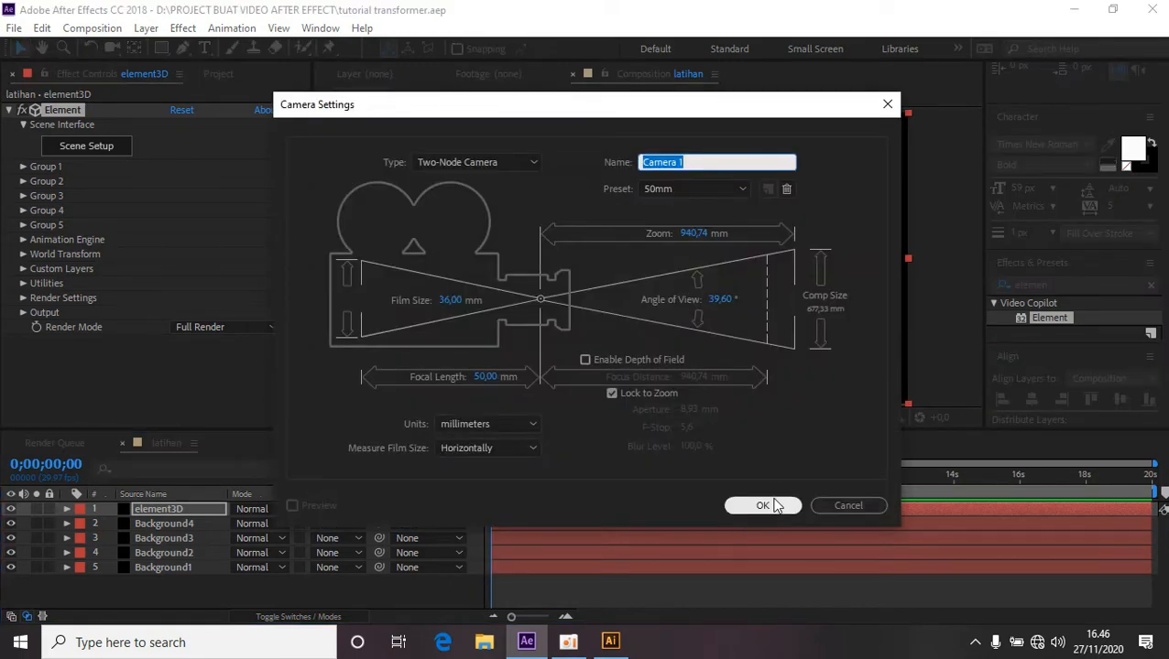
click(769, 508)
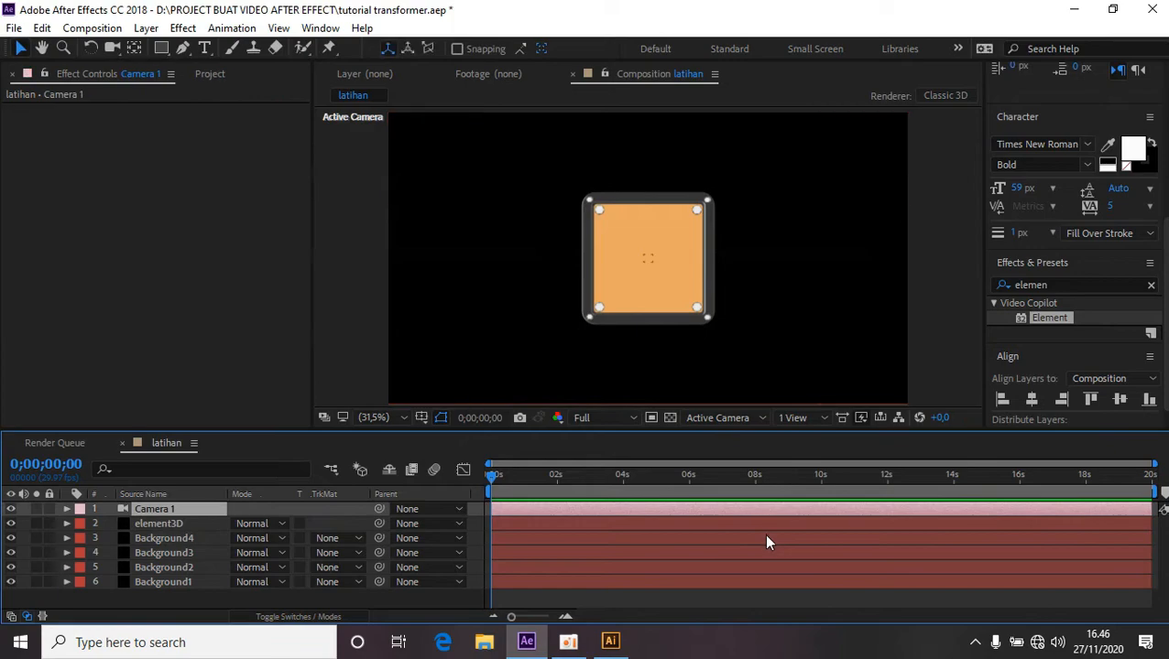
Orbit the active camera around the icon with the Orbit Camera Tool.
click(112, 51)
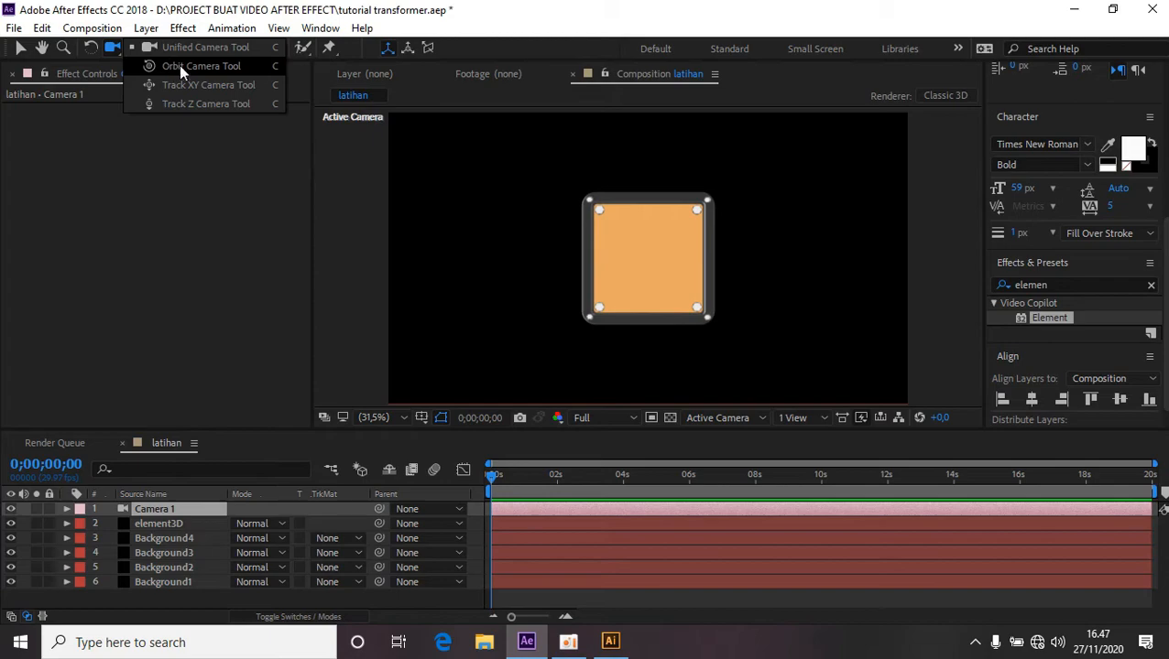
click(199, 68)
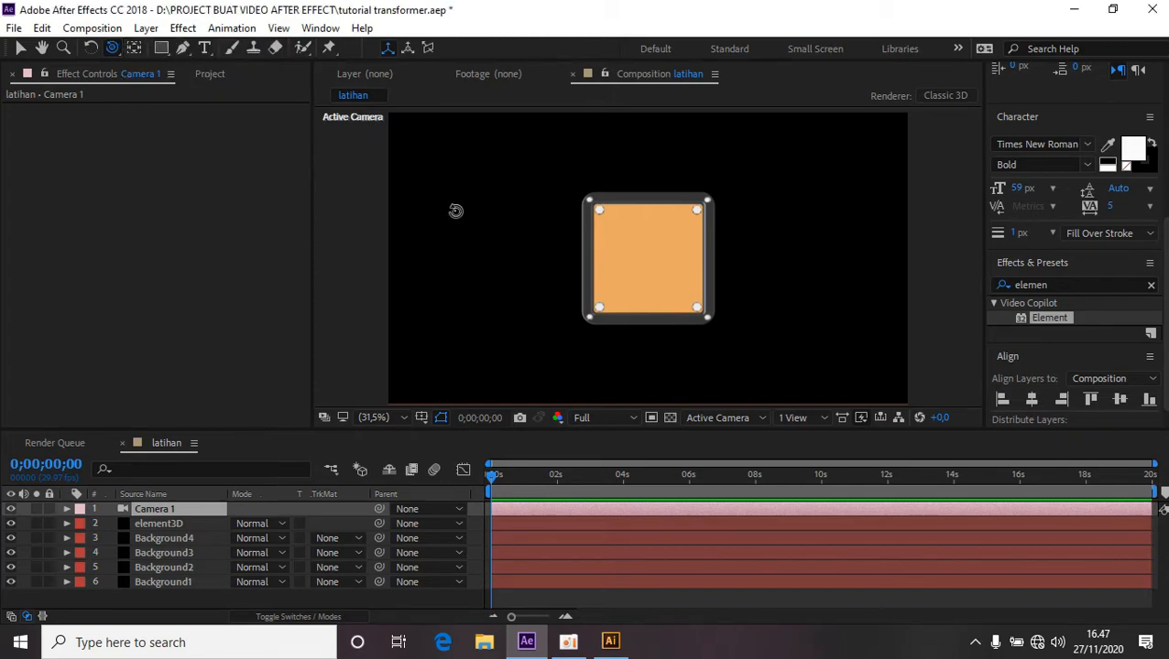
drag(654, 275, 704, 273)
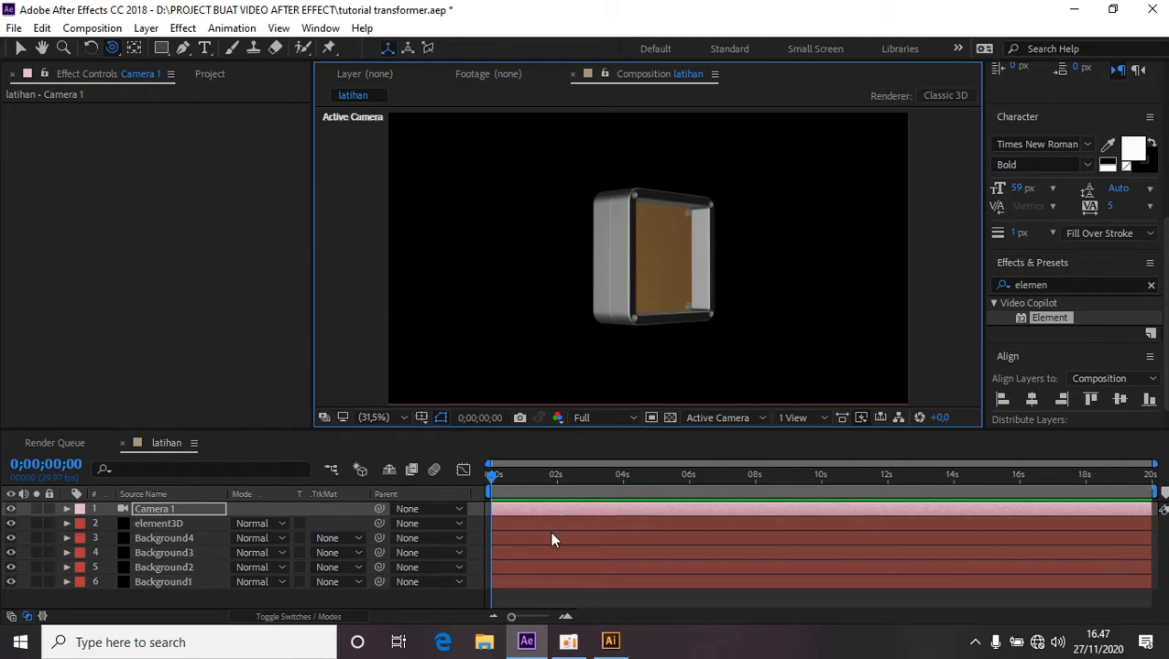
Create a new text layer reading LOGO.
right_click(460, 600)
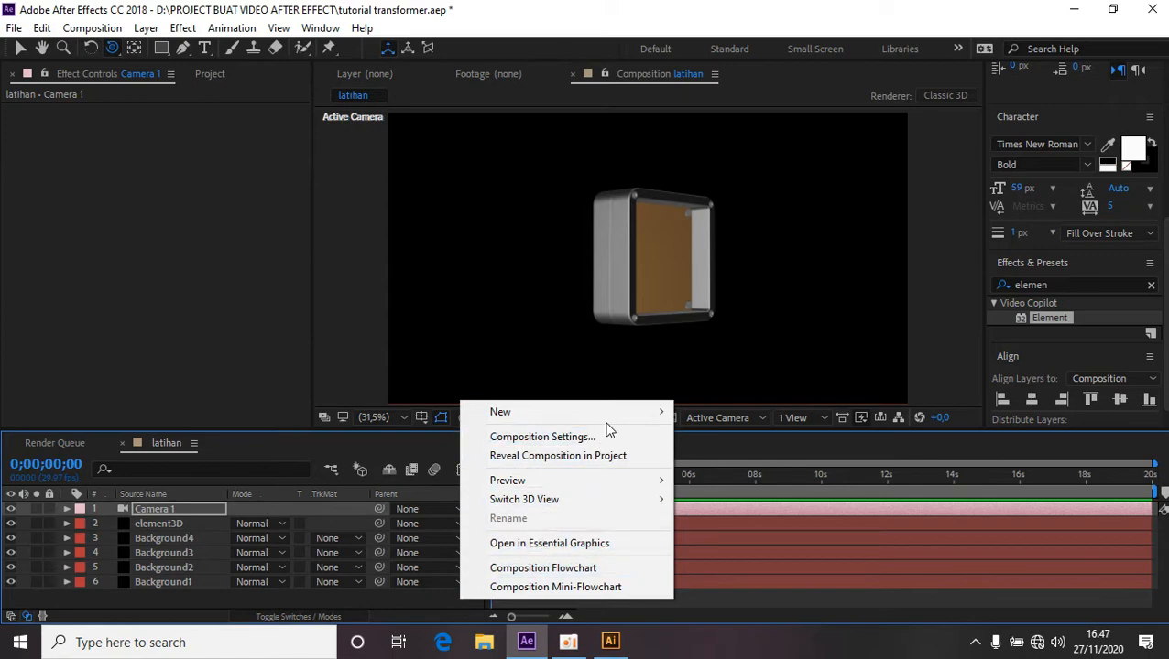
mouse_move(612, 416)
click(776, 450)
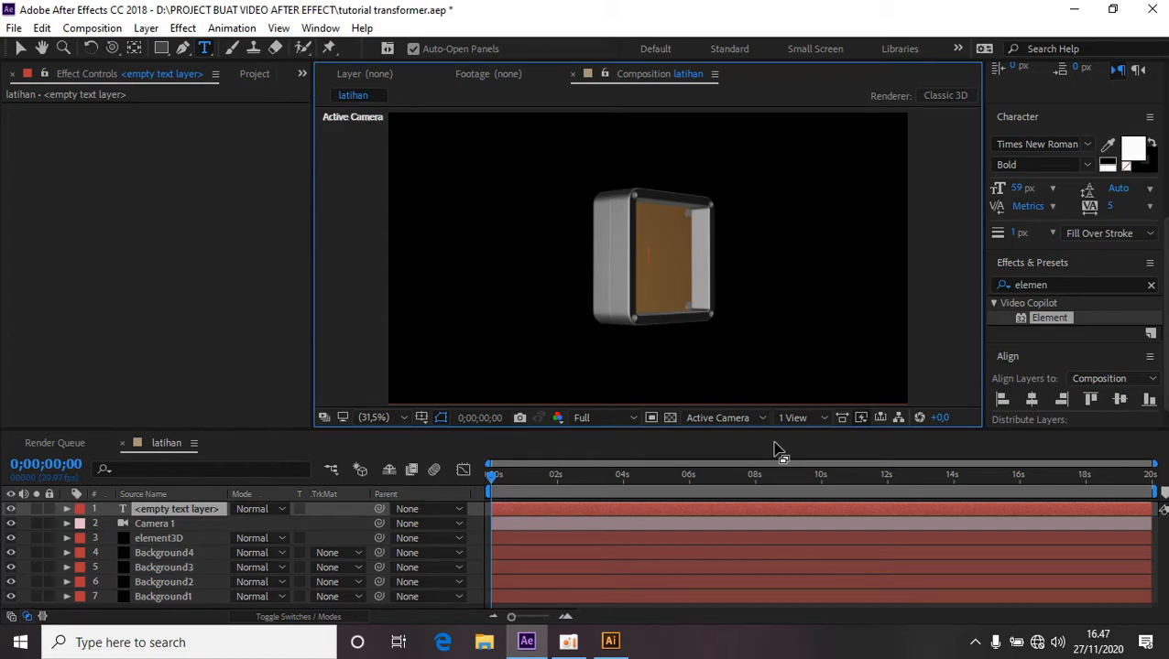
text(I)
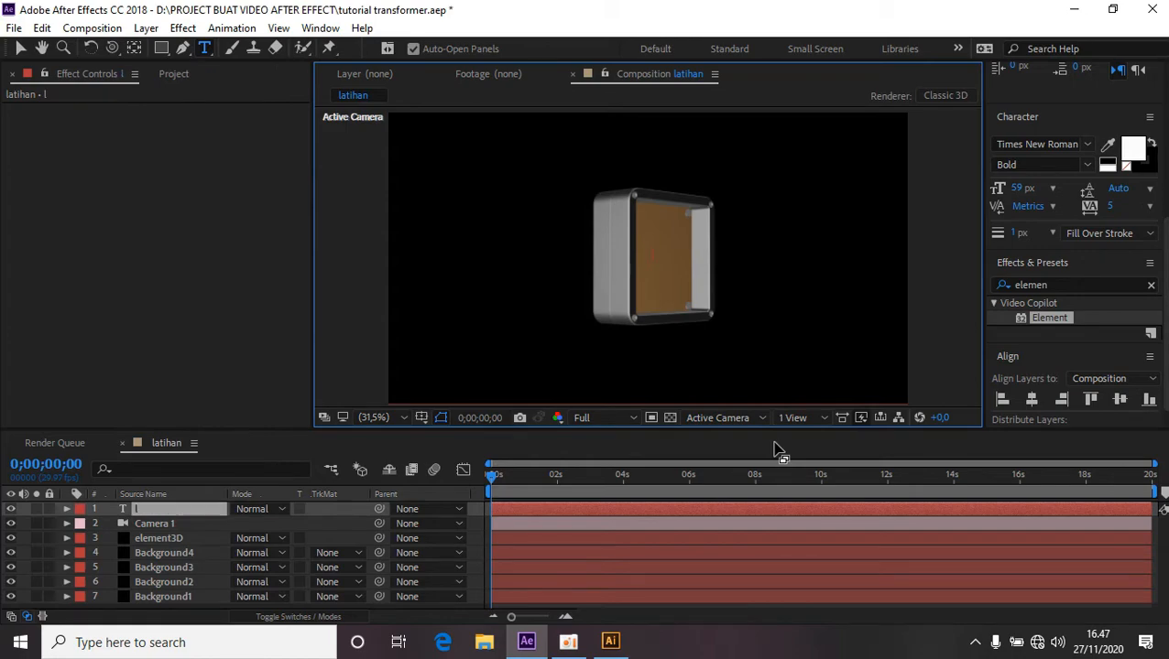
key(BackSpace)
text(LOGO)
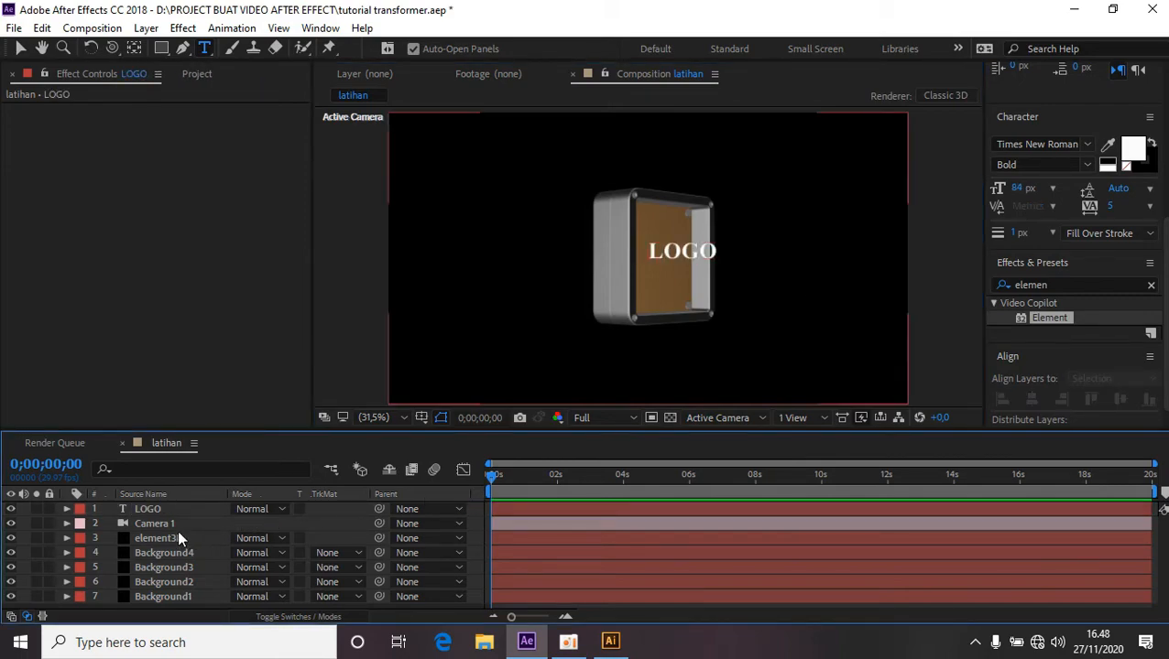
Assign the LOGO text layer to Path Layer 5 in the element3D layer's Custom Text and Masks.
click(170, 540)
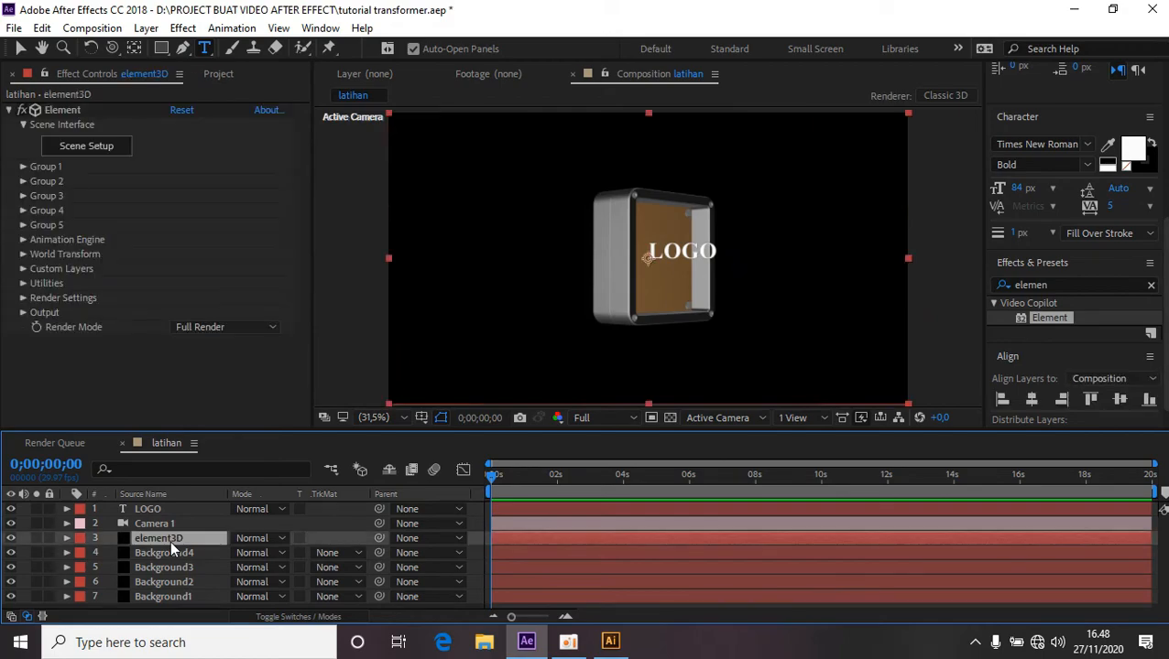
click(23, 269)
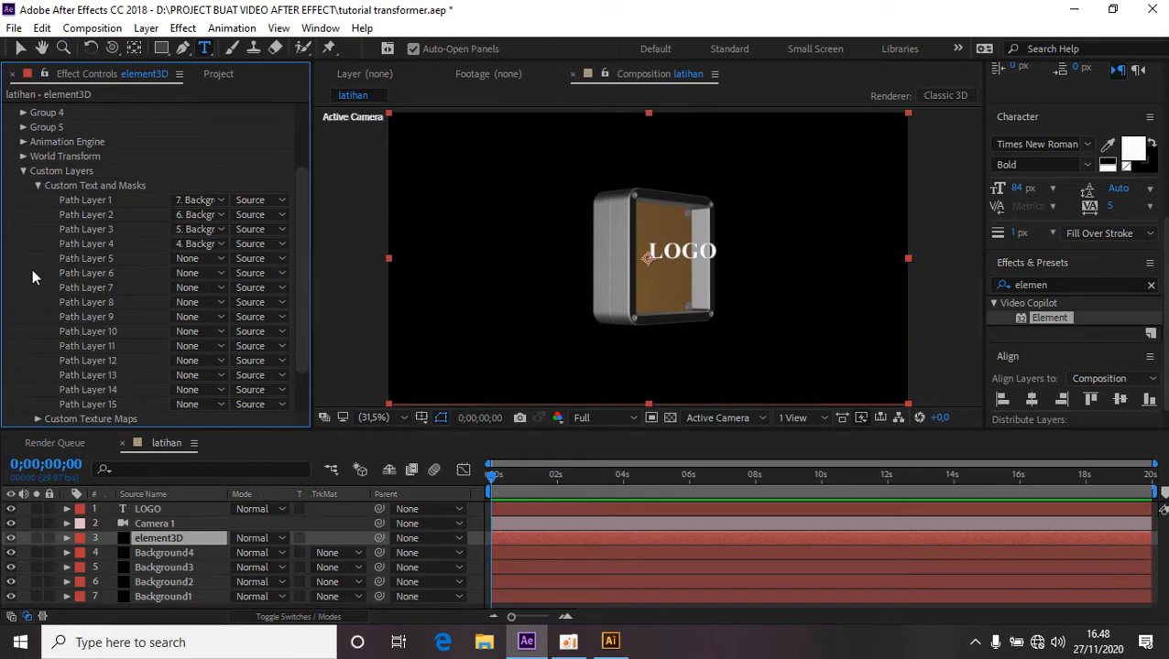
click(218, 259)
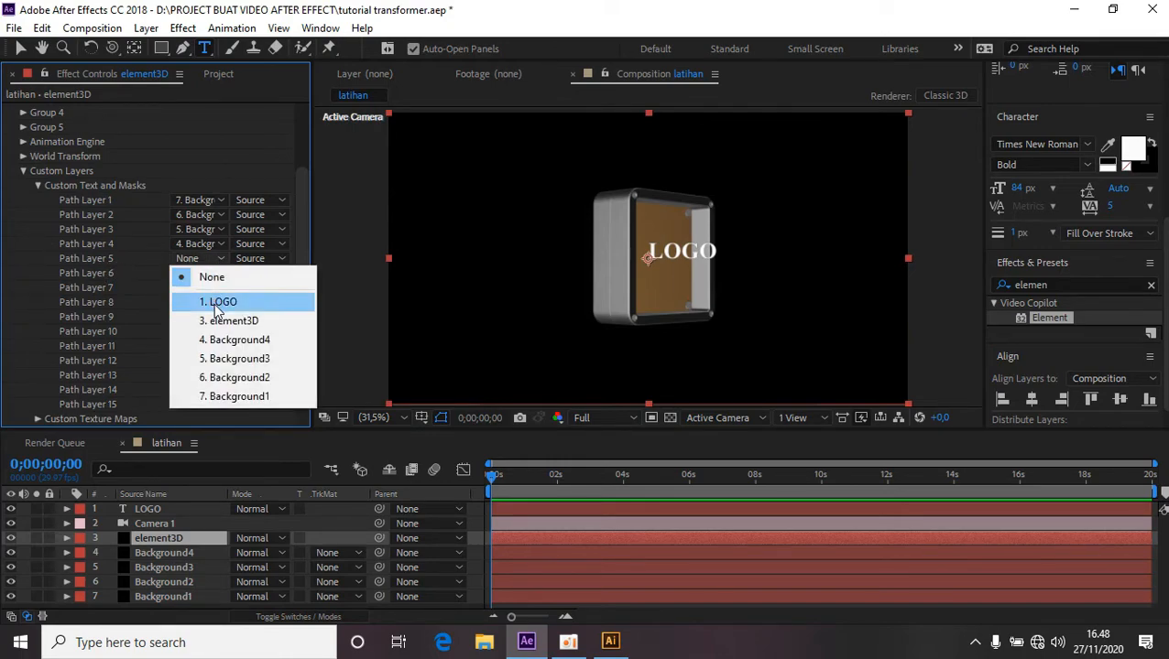
click(230, 303)
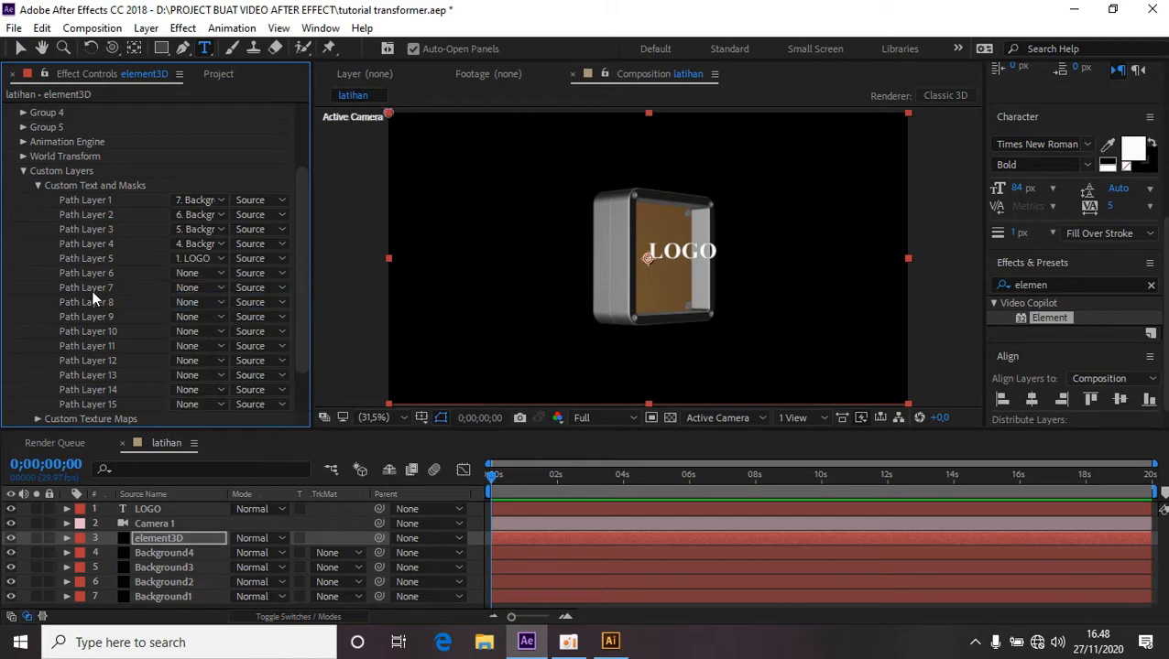
click(24, 170)
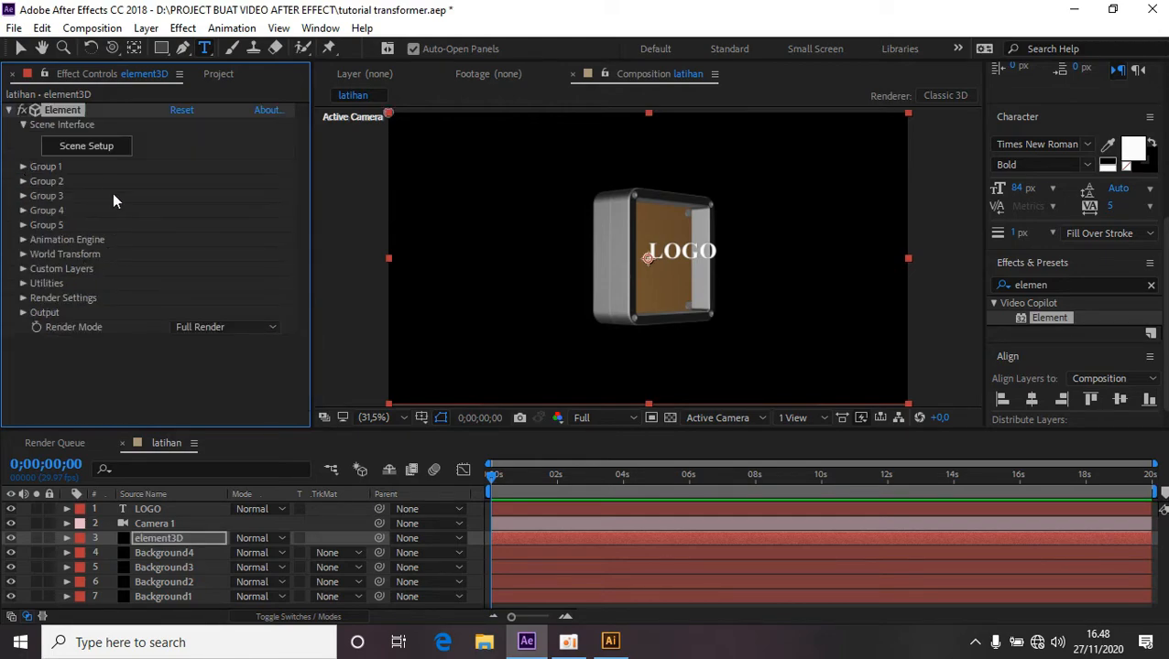
Open Scene Setup, create a new extrusion and set its custom path to Custom Path 5.
click(98, 150)
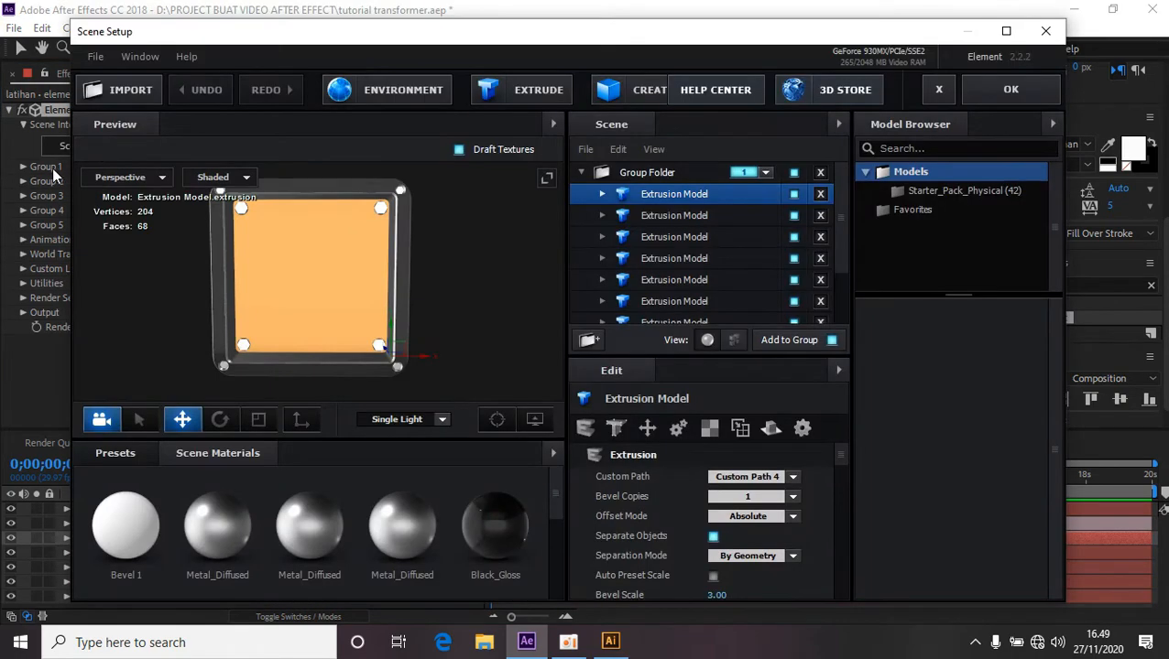
click(554, 101)
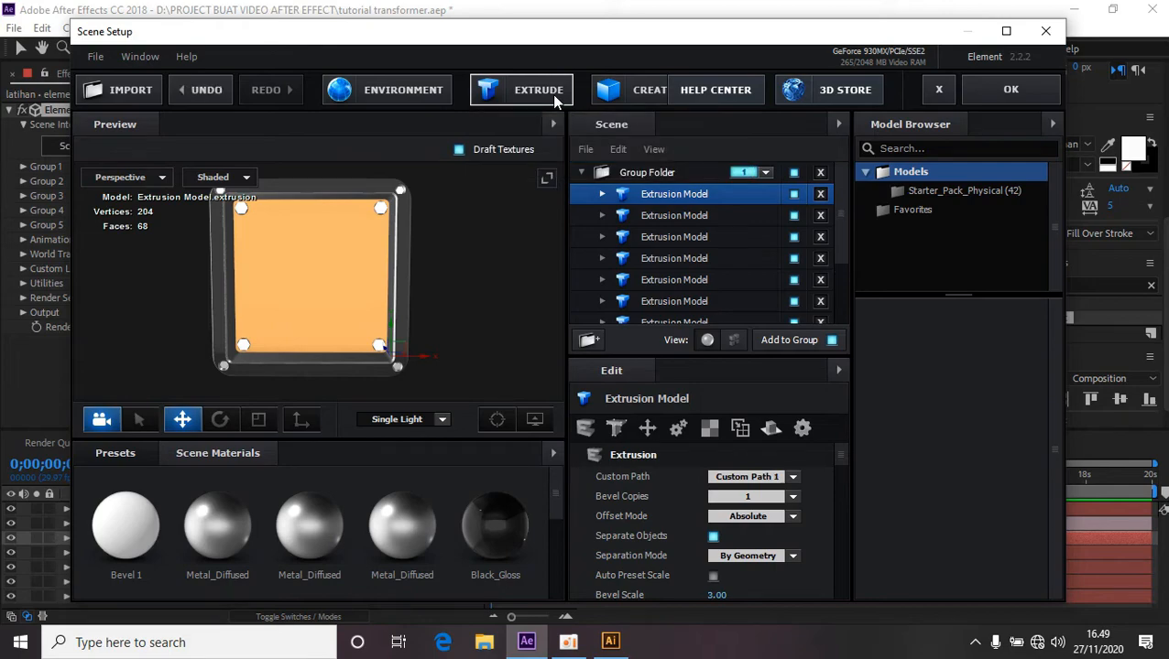
click(793, 478)
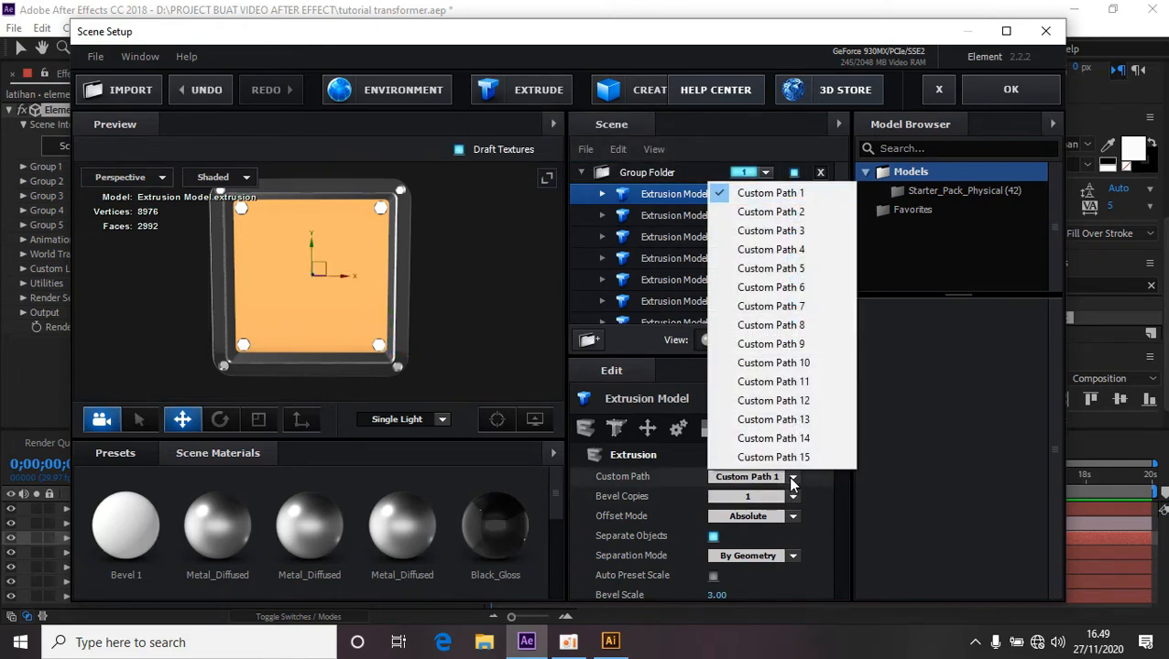
click(786, 271)
Apply the Bold physical bevel preset to the extruded LOGO text.
drag(423, 348, 528, 348)
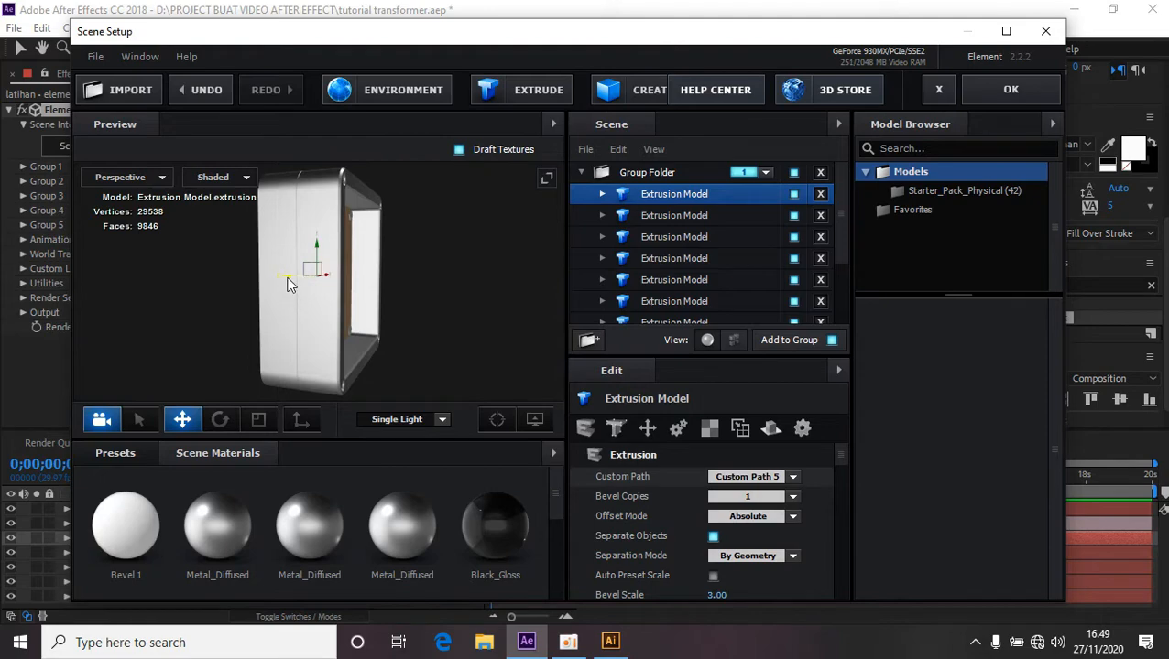
drag(286, 278, 357, 302)
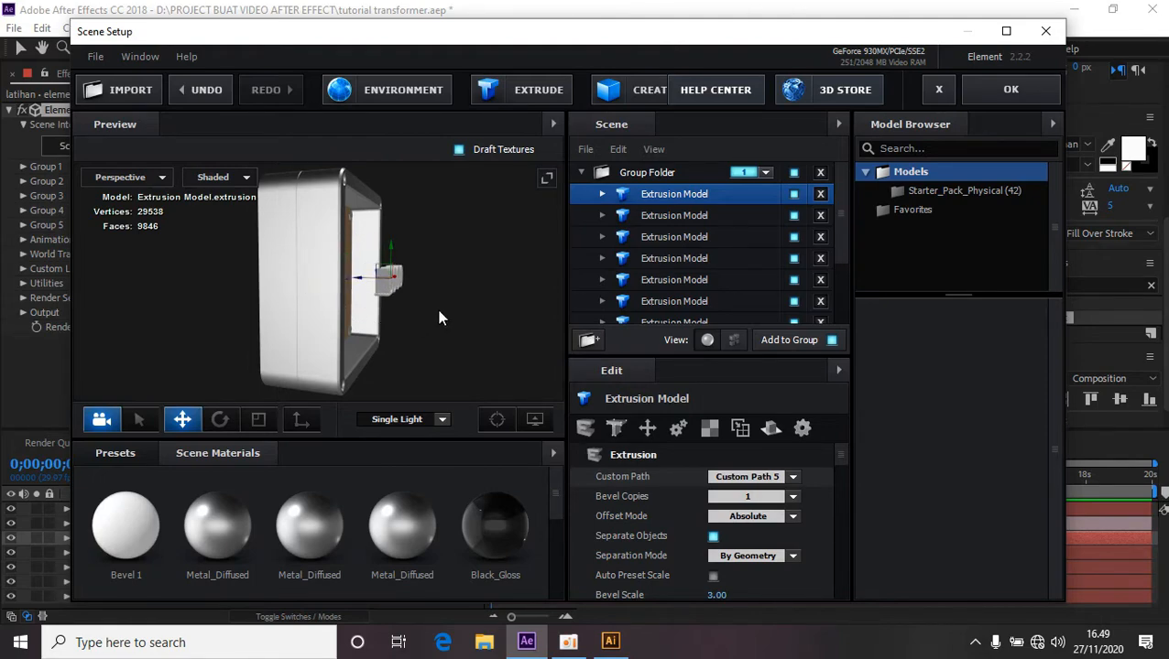
drag(437, 312, 337, 325)
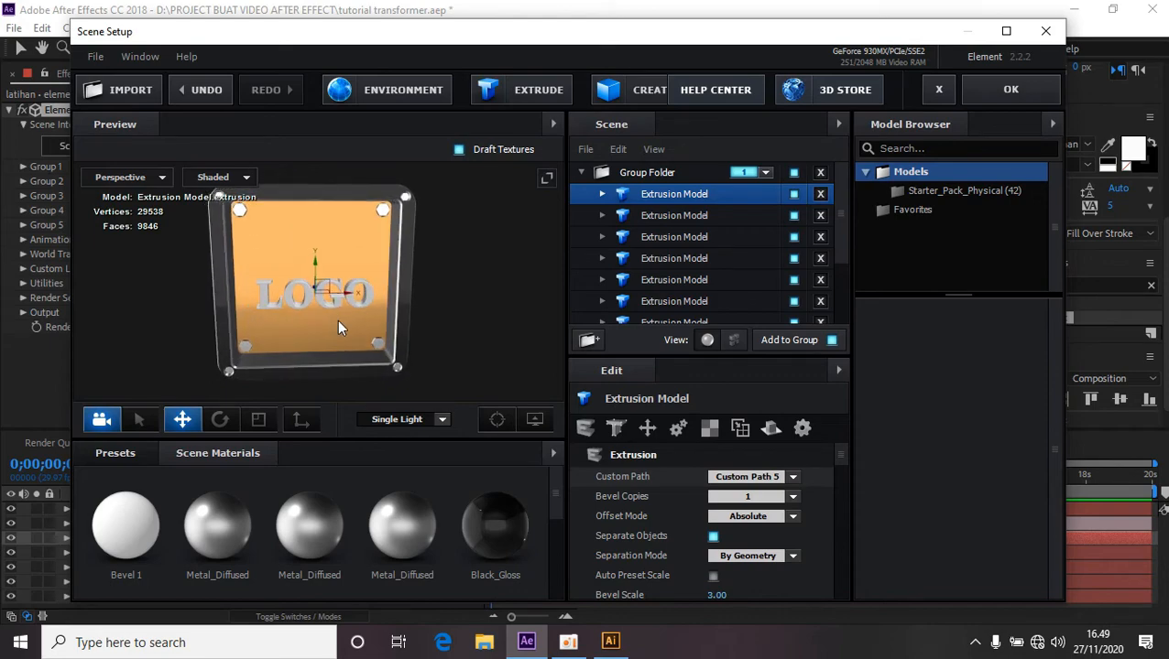
click(115, 454)
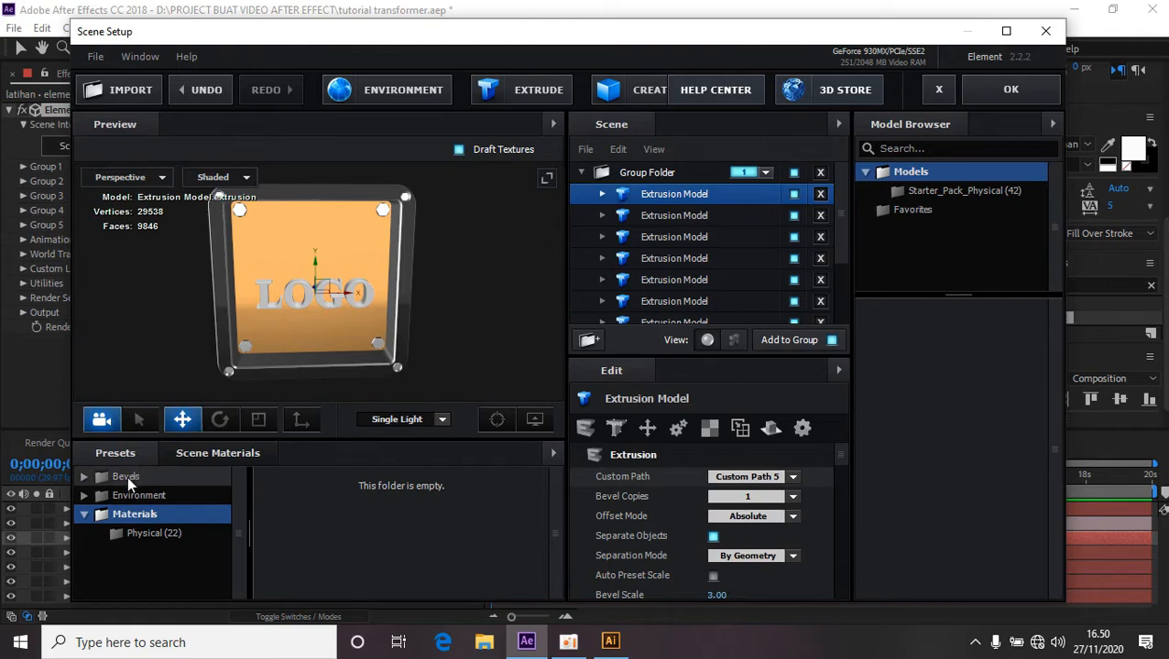
click(83, 477)
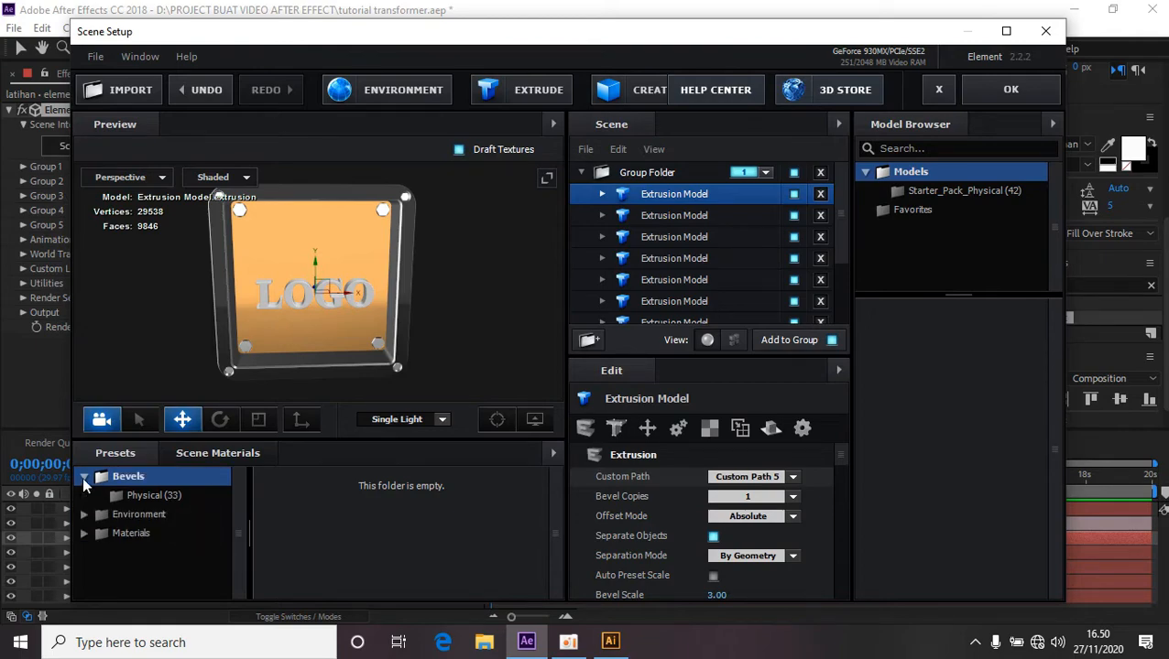
click(153, 495)
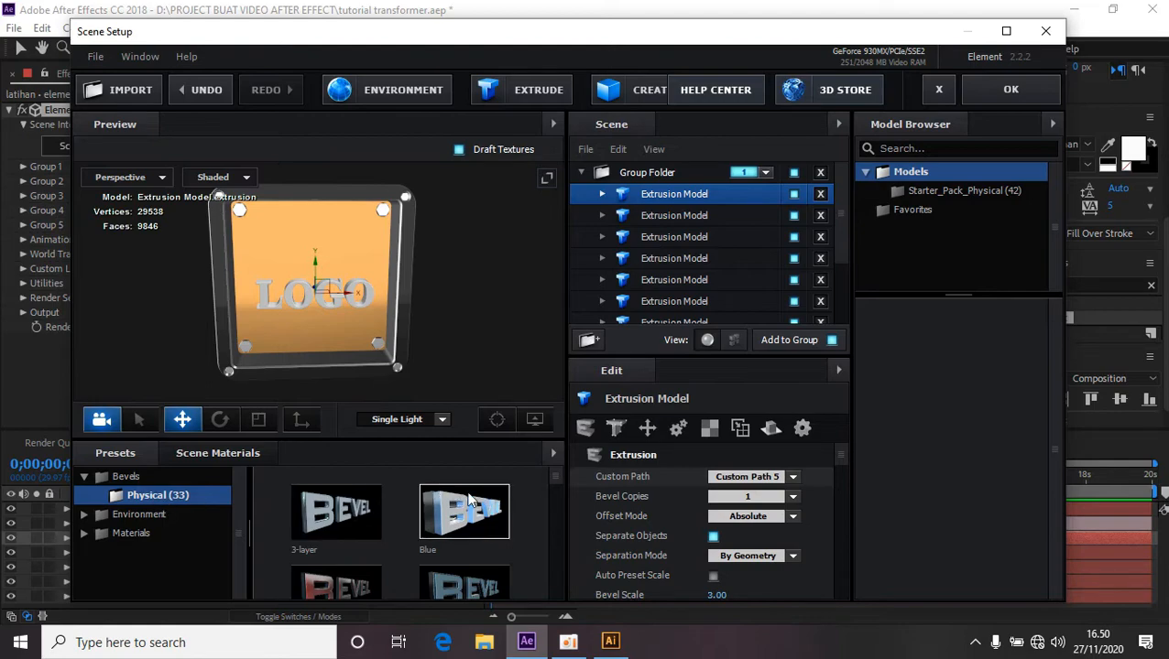
drag(556, 474, 556, 507)
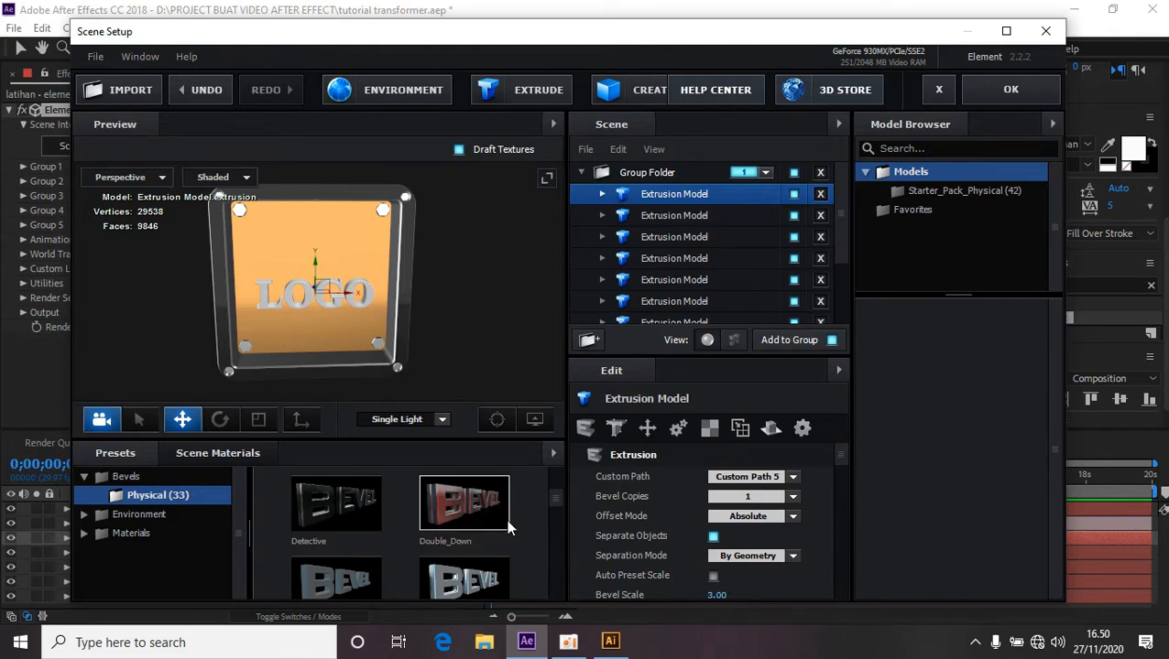
drag(550, 516, 565, 486)
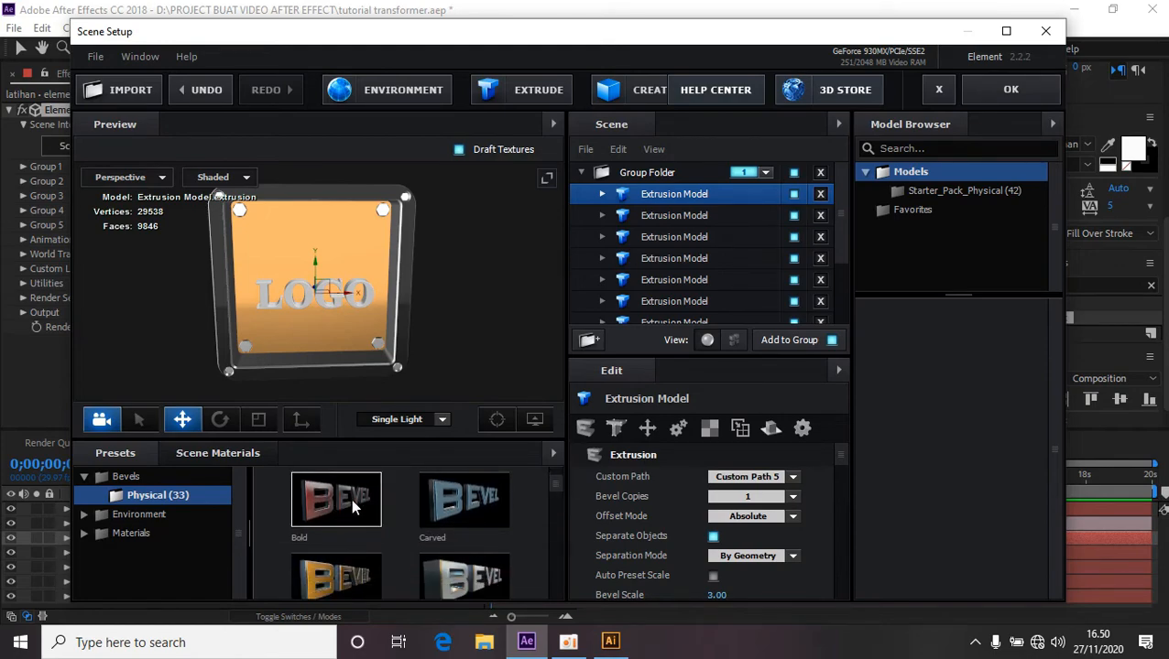
drag(339, 501, 266, 308)
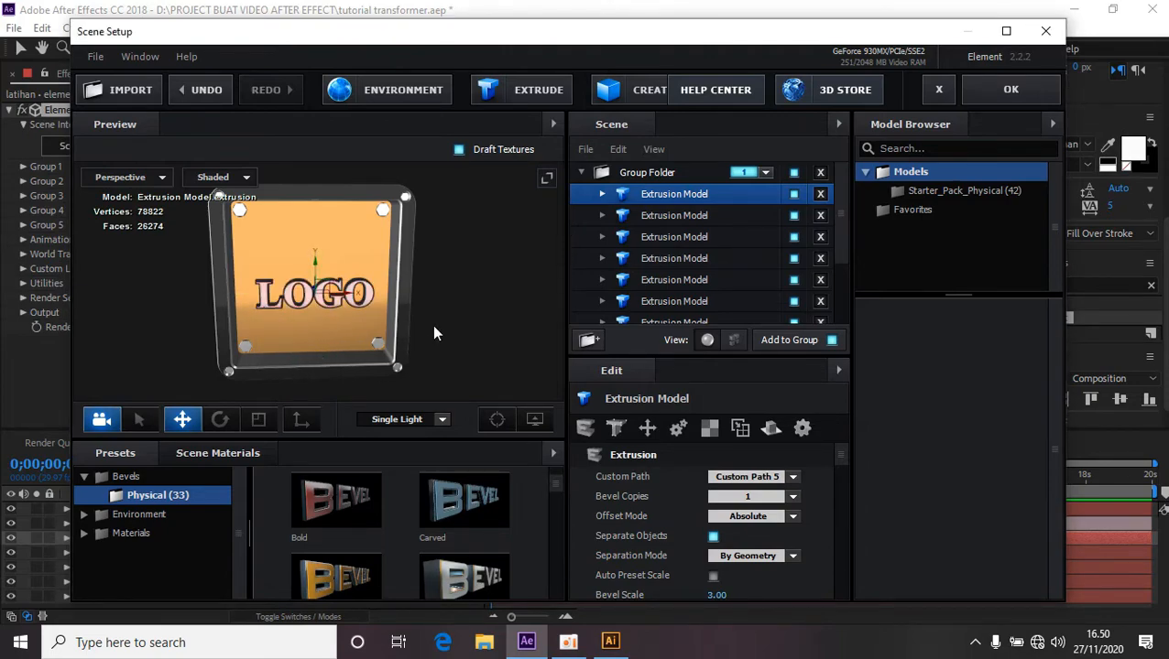
Adjust the Shiny_Light bevel material's Extrude value to about 0.55.
drag(433, 326, 474, 338)
scroll(422, 536, up, 1)
scroll(517, 323, up, 3)
double_click(475, 338)
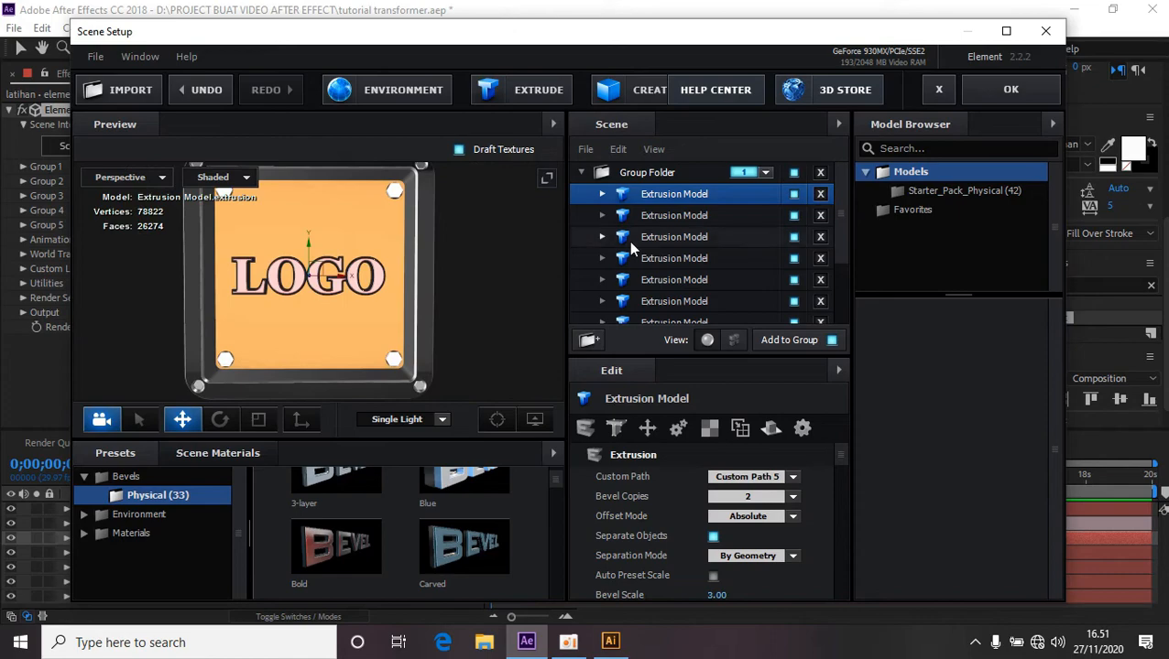
click(601, 195)
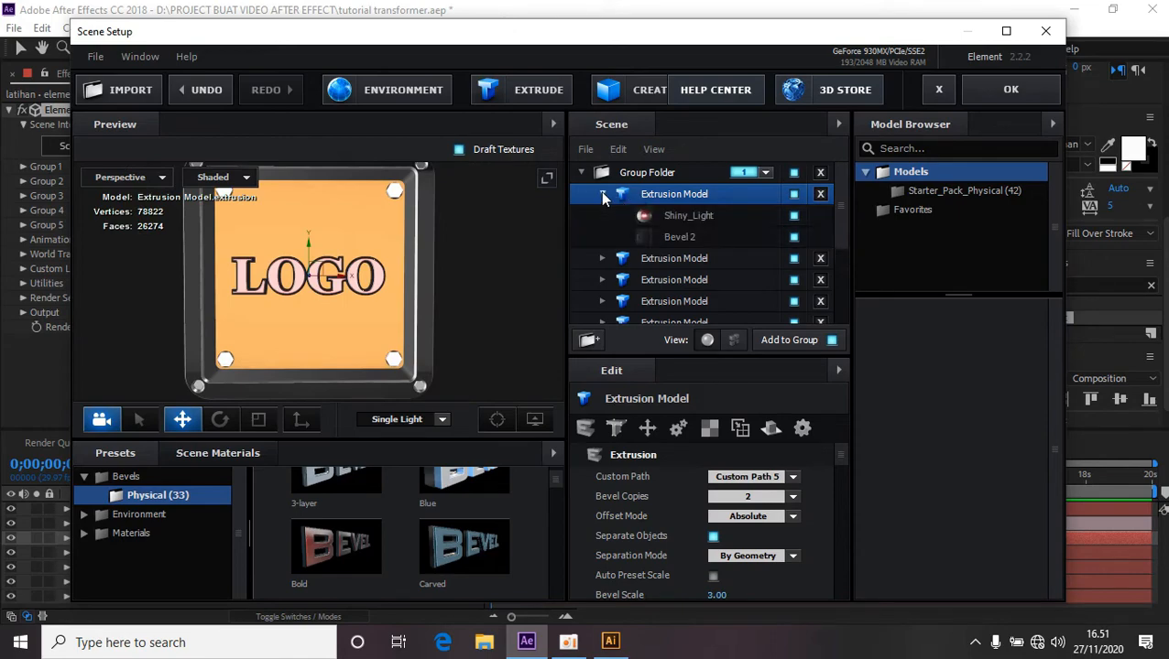
click(700, 218)
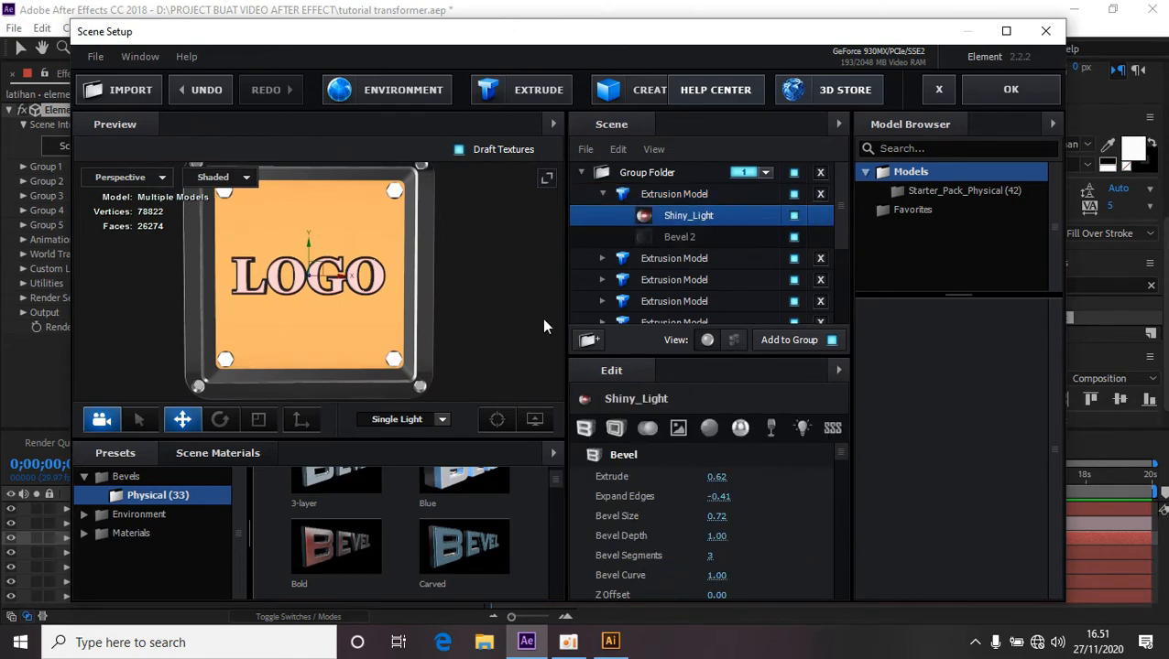
drag(719, 481, 743, 481)
drag(403, 300, 491, 305)
scroll(490, 308, up, 5)
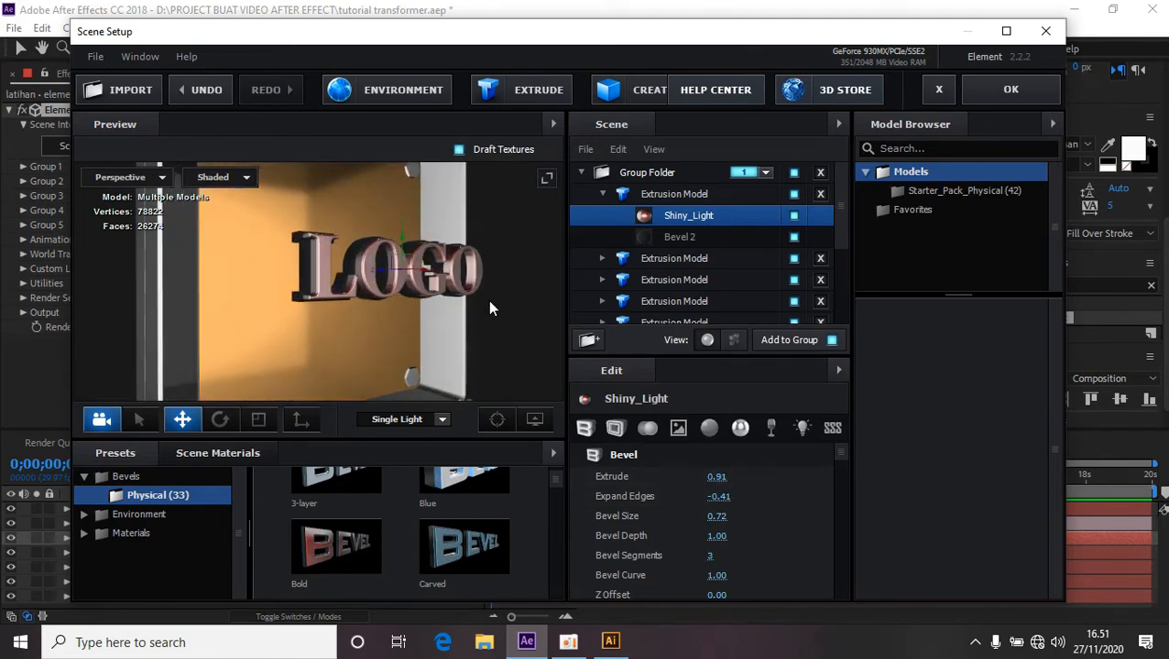
drag(716, 477, 696, 483)
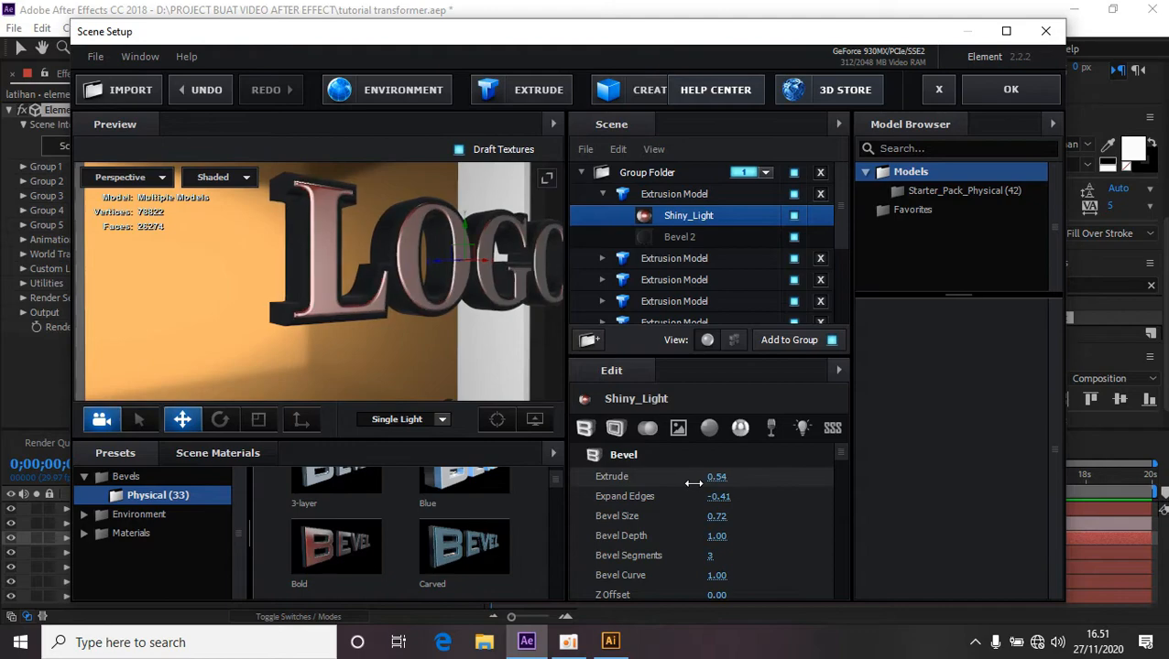
drag(424, 367, 490, 364)
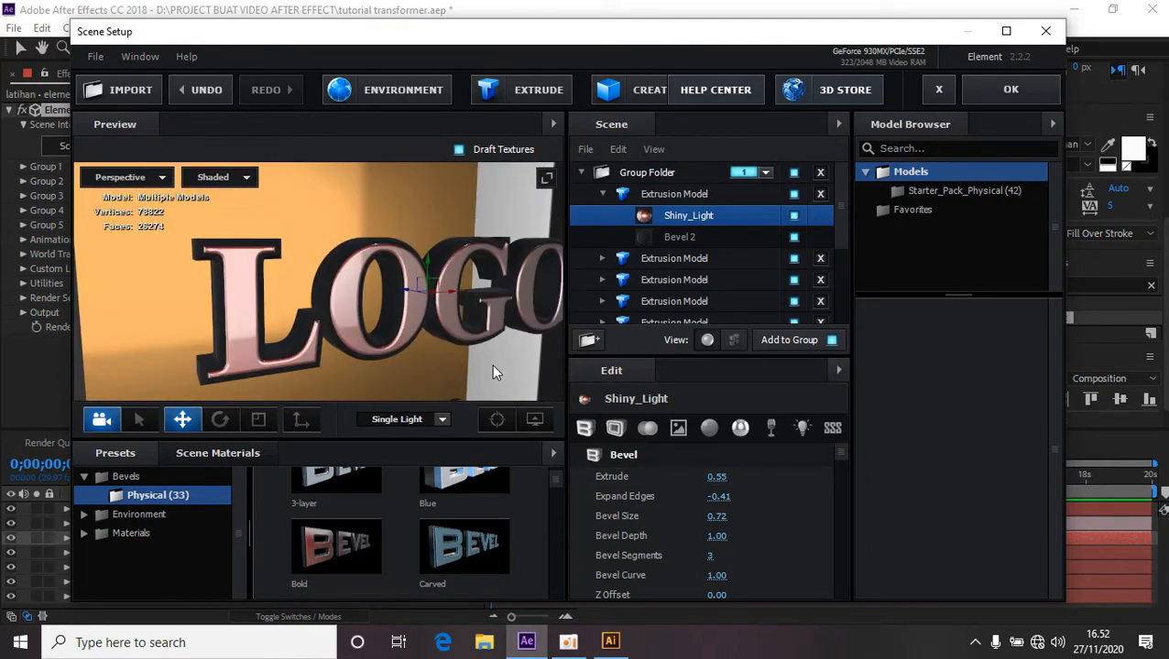
Set the Bevel 2 material's Extrude value to 1.00.
click(686, 235)
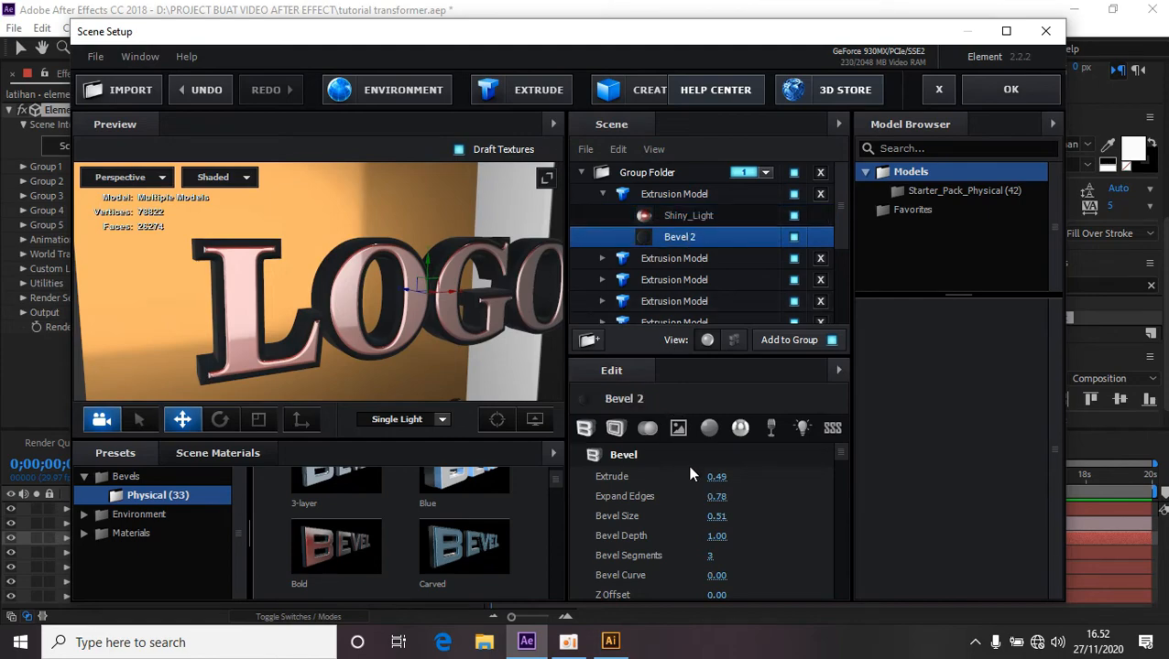
drag(463, 368, 504, 371)
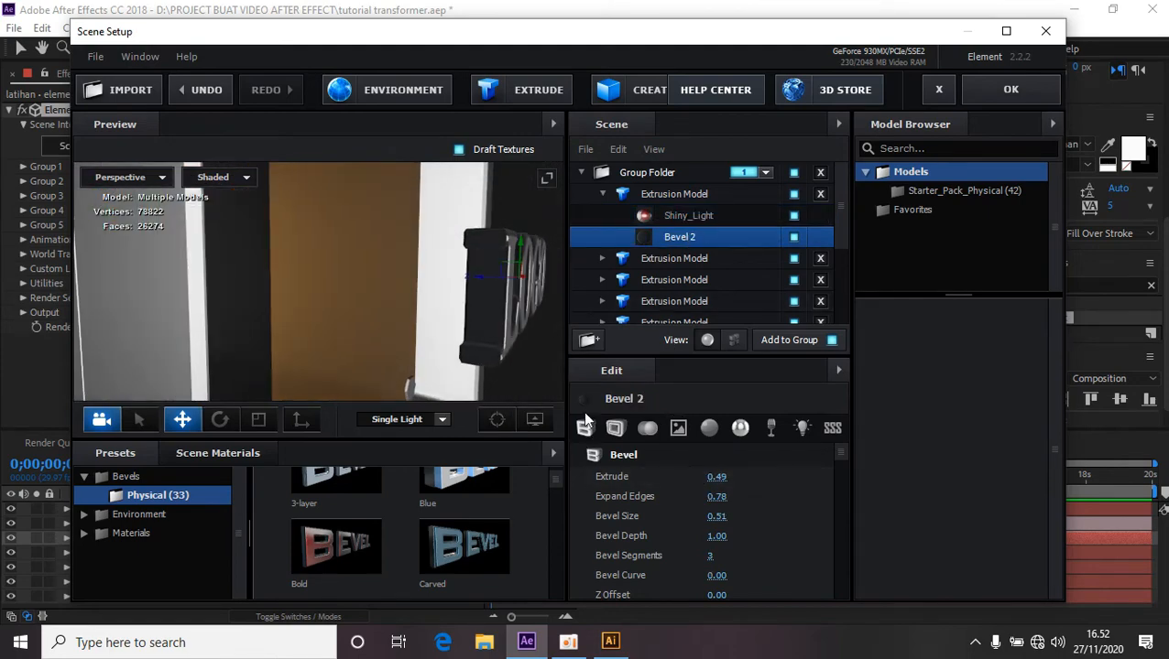
drag(716, 477, 759, 479)
drag(522, 378, 484, 380)
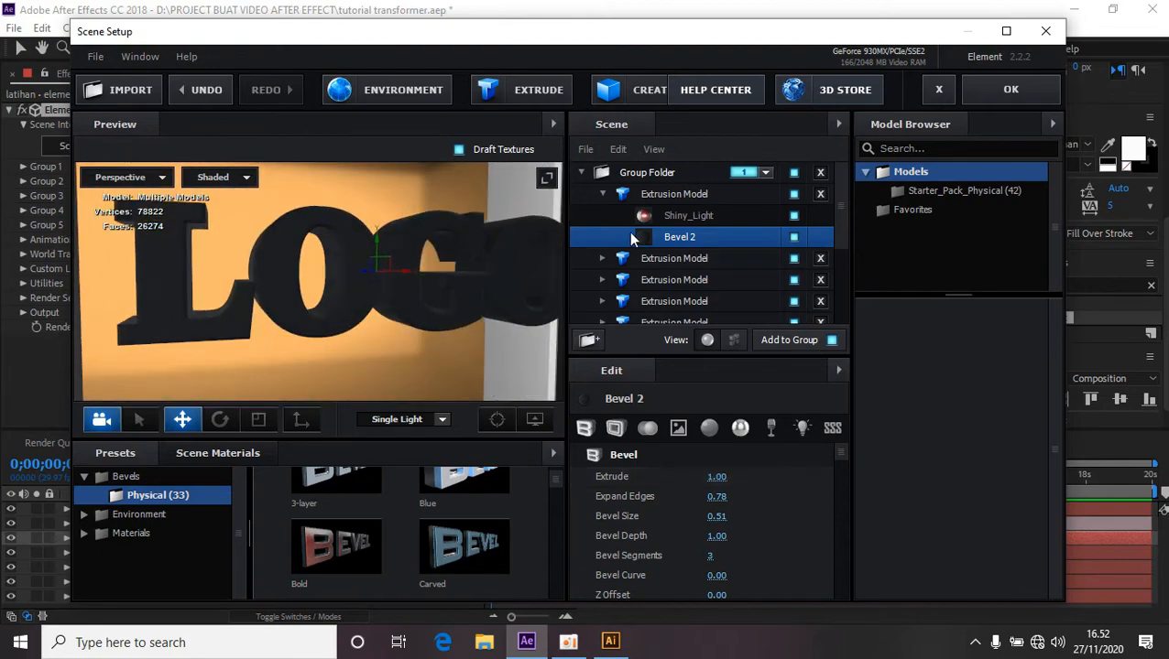
Set the Shiny_Light material's Extrude to 1.09 and confirm the Scene Setup.
click(676, 215)
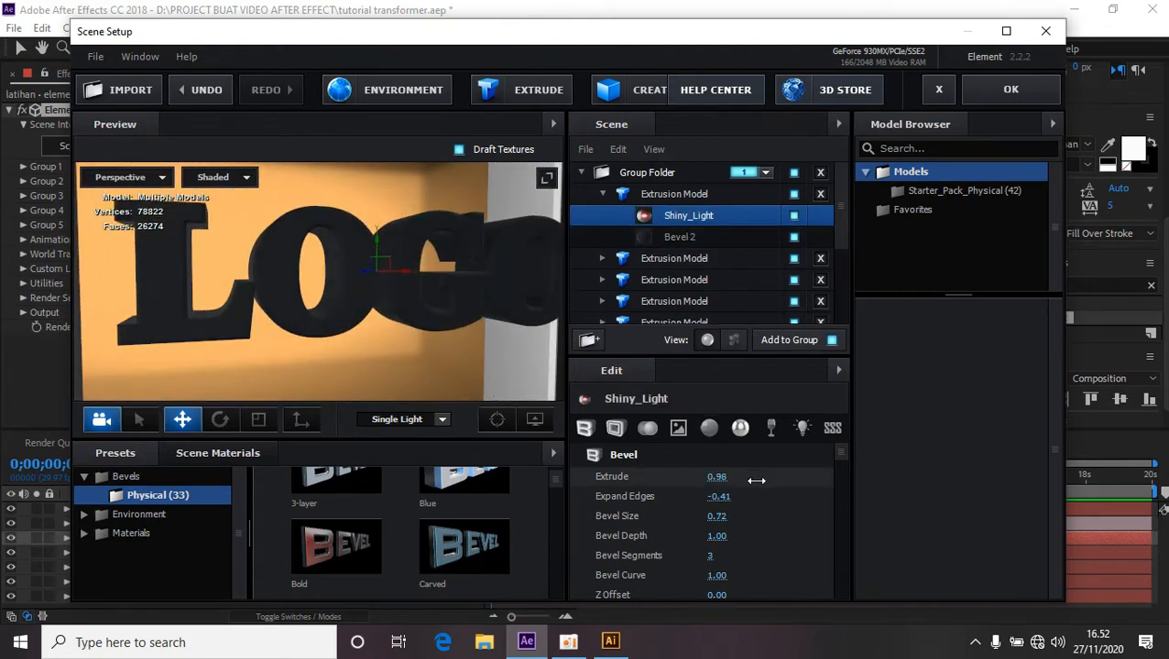
drag(756, 480, 772, 488)
drag(490, 352, 588, 325)
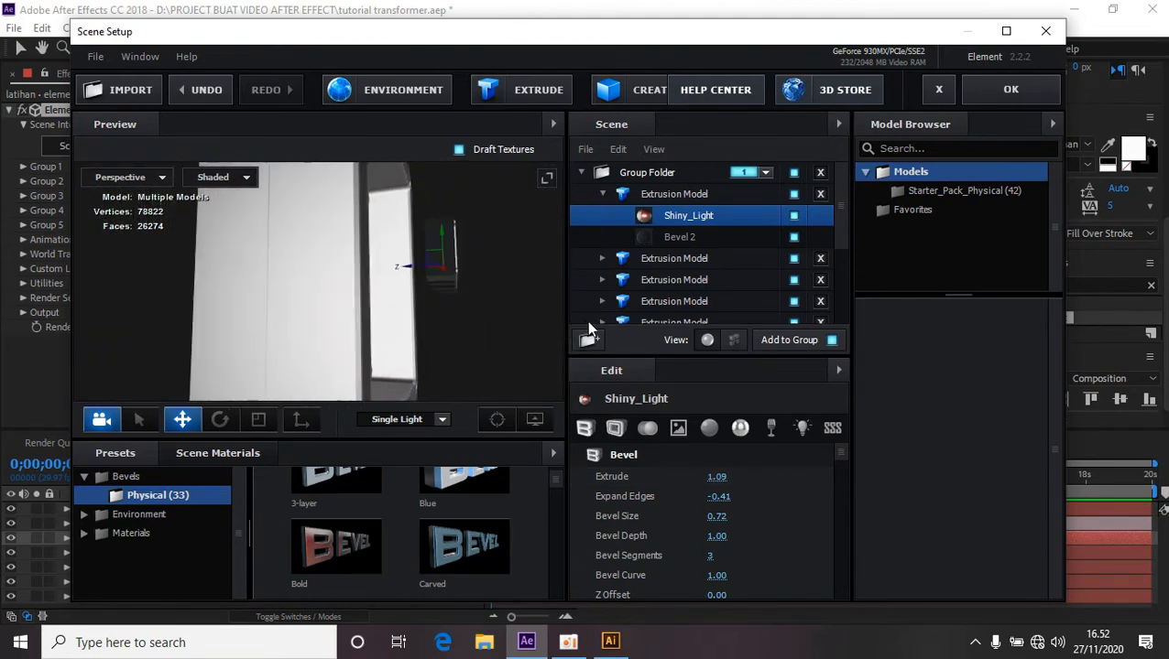
drag(506, 324, 352, 304)
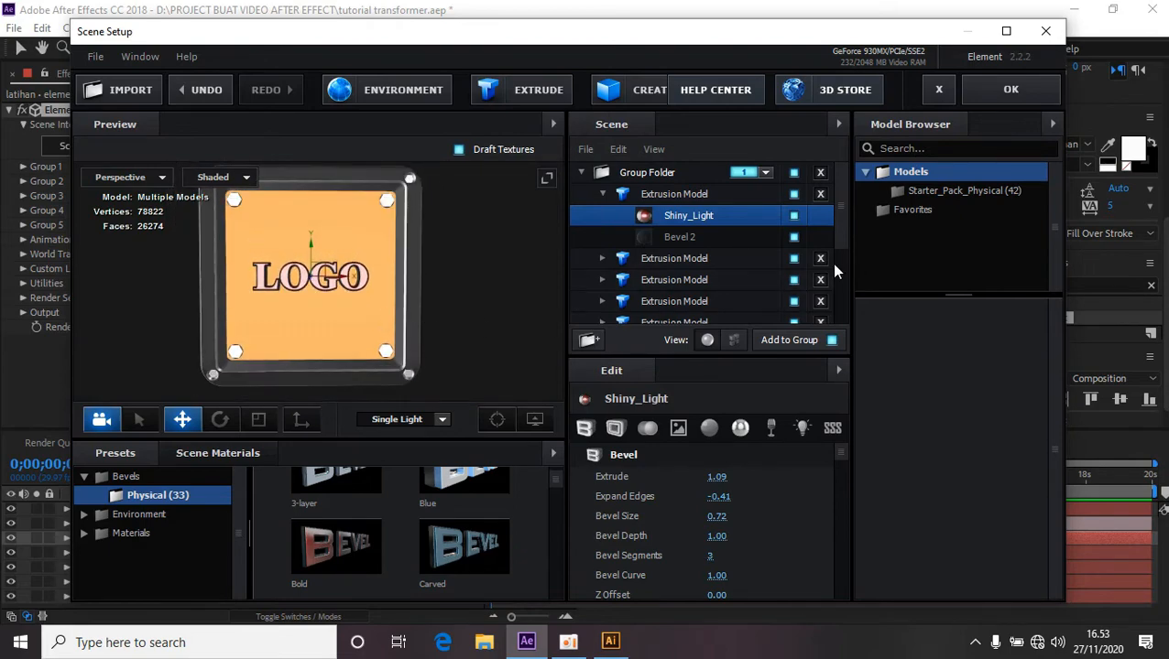
click(1011, 90)
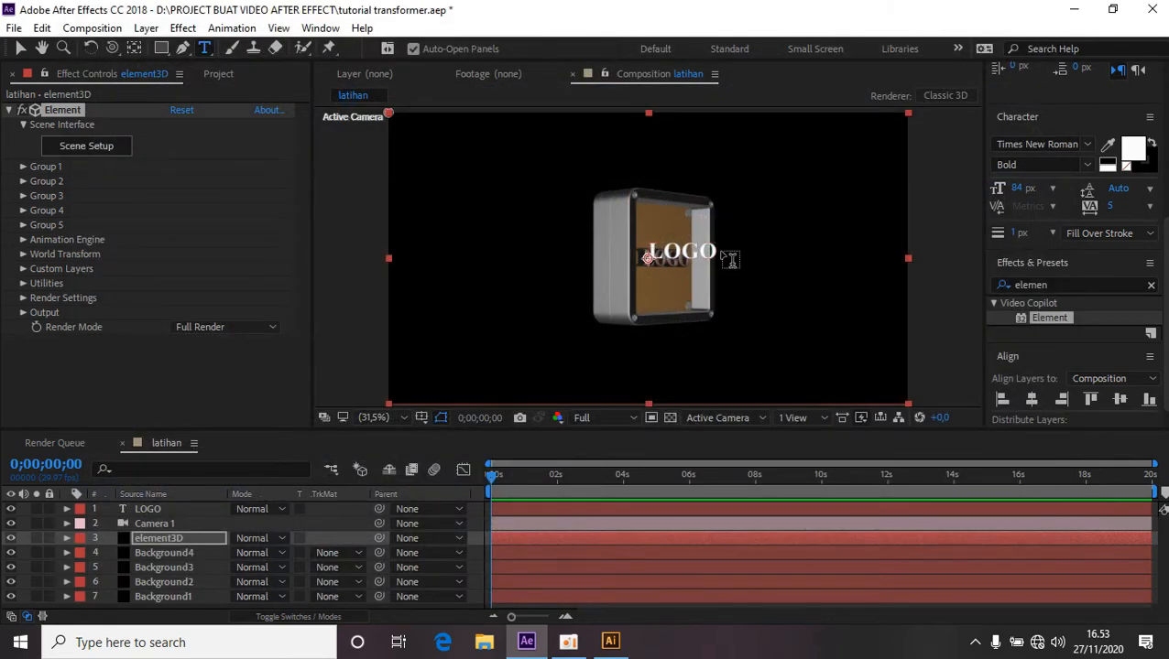
Hide the LOGO text layer and the Background4, Background3 and Background2 layers.
click(10, 509)
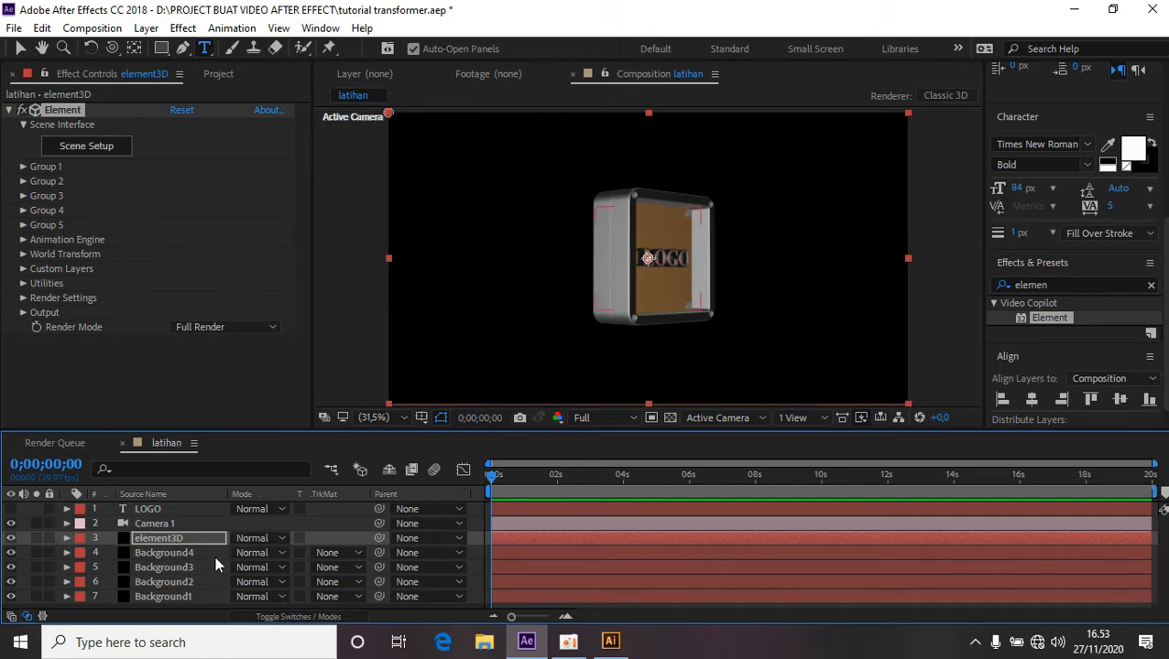
click(10, 553)
click(11, 568)
click(11, 582)
Set the element3D layer's SSAO Intensity to 11.0 under Render Settings > Ambient Occlusion.
click(181, 538)
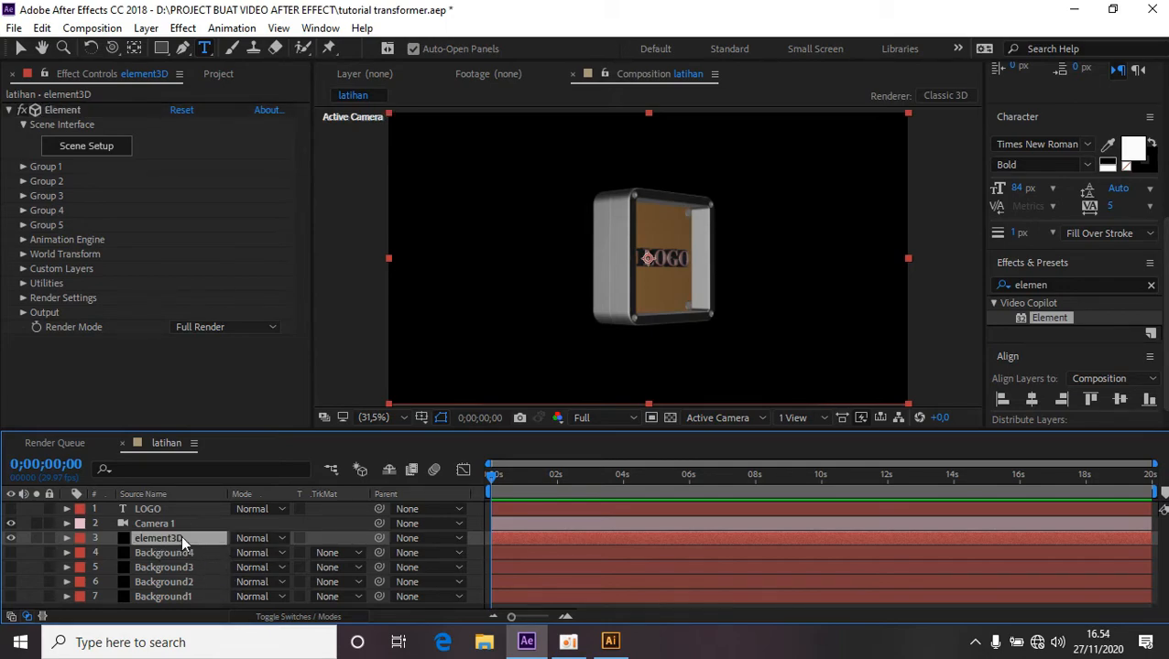
click(24, 300)
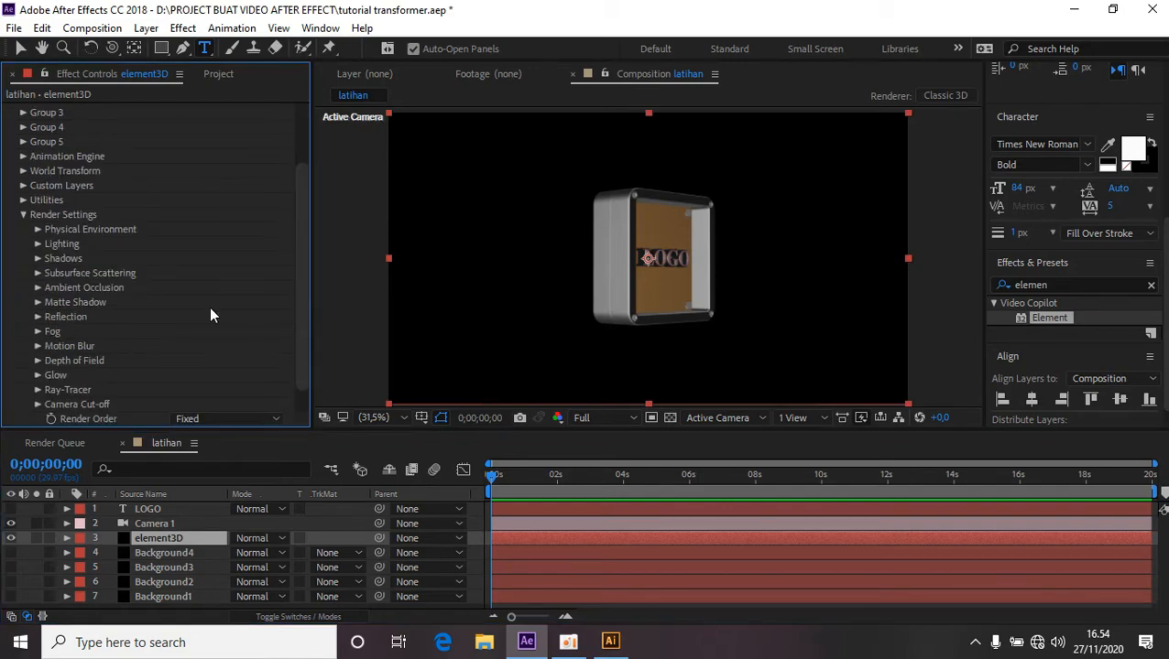
click(38, 289)
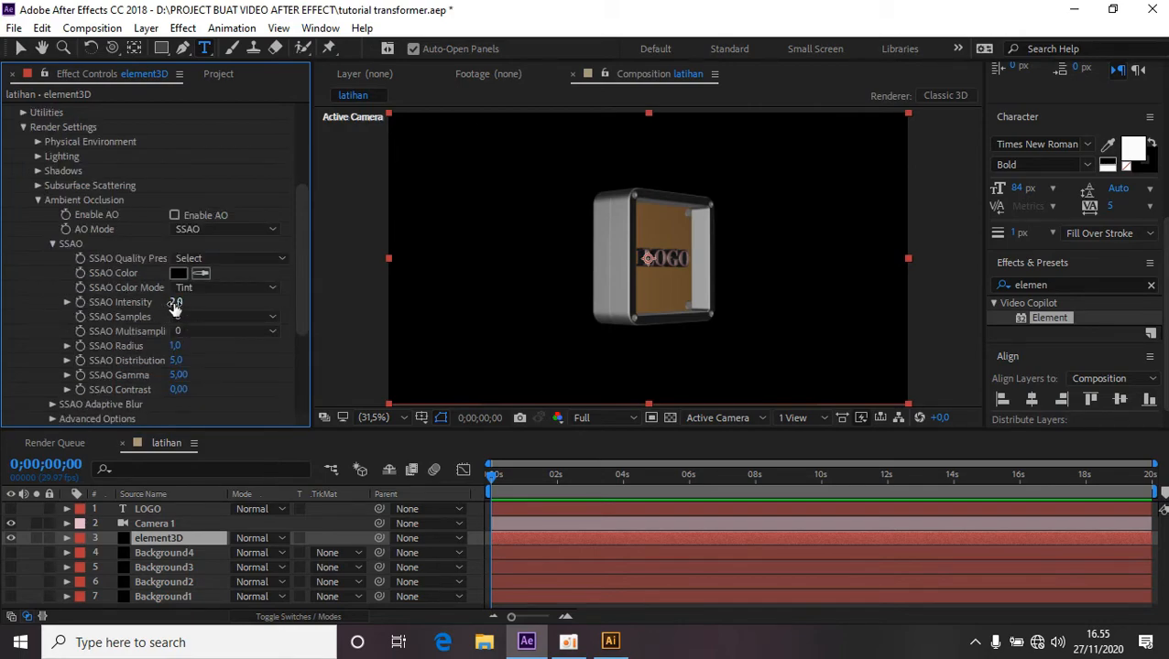
drag(175, 308, 268, 307)
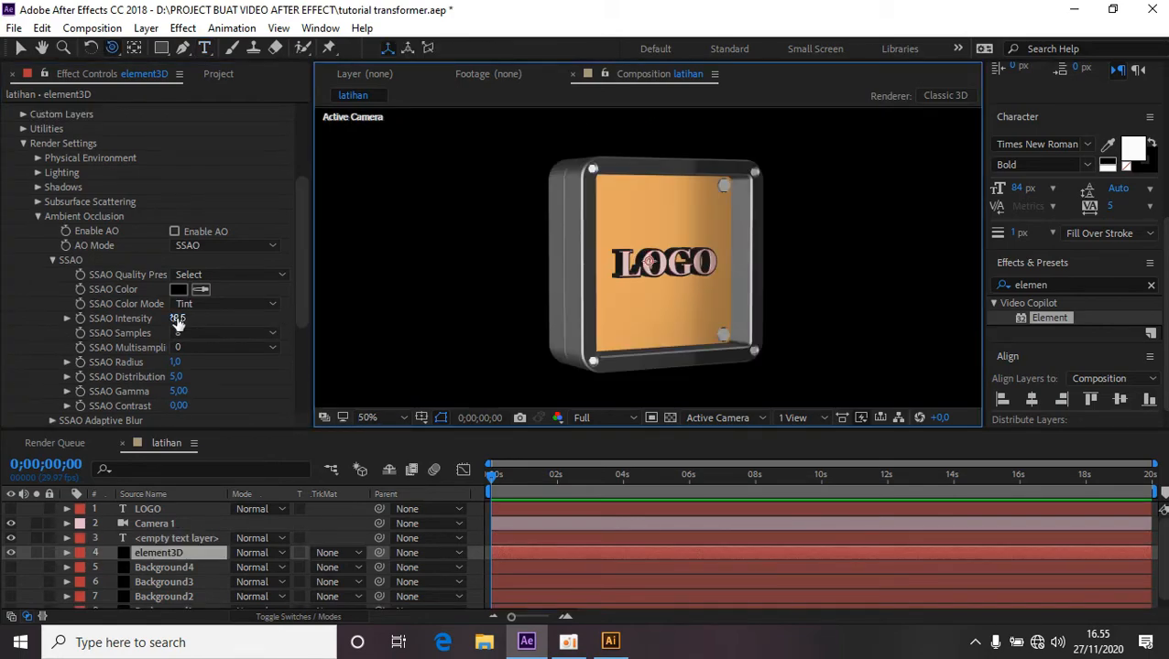
drag(178, 320, 125, 328)
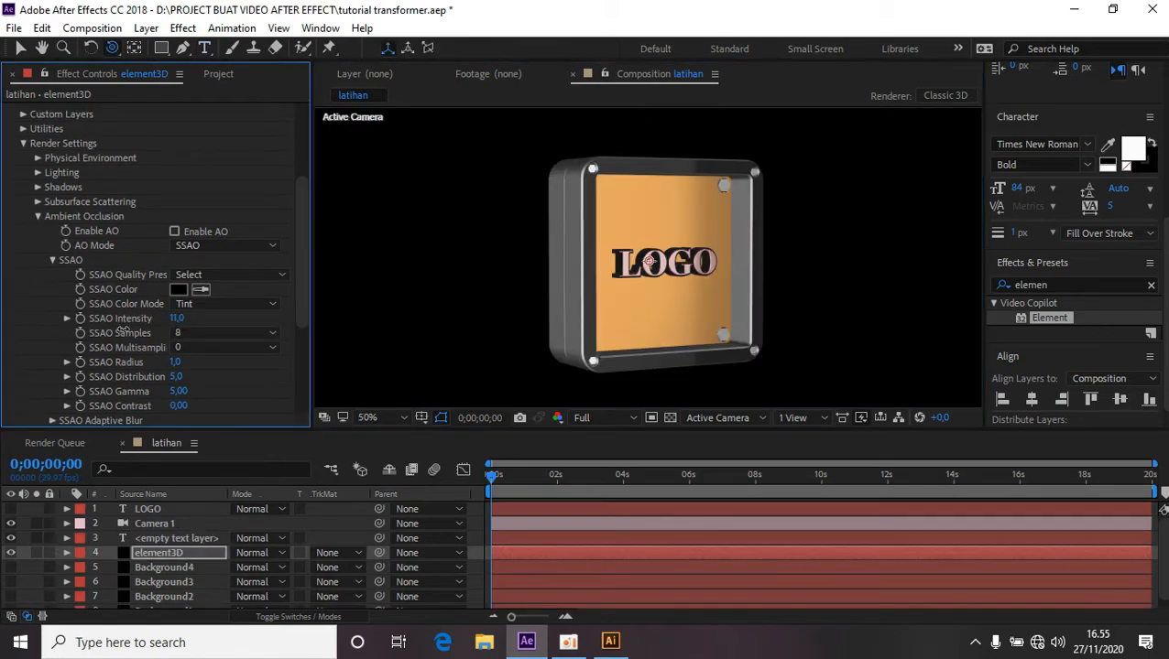
Orbit the active camera to view the icon from its left side.
drag(496, 282, 416, 290)
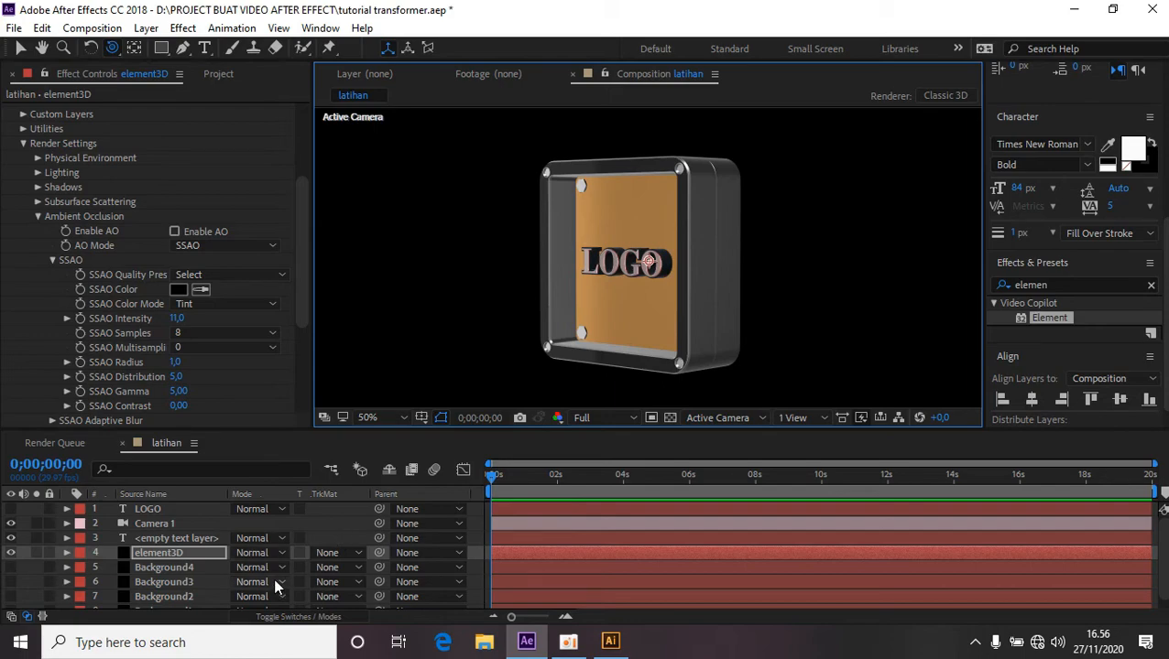
scroll(432, 537, down, 1)
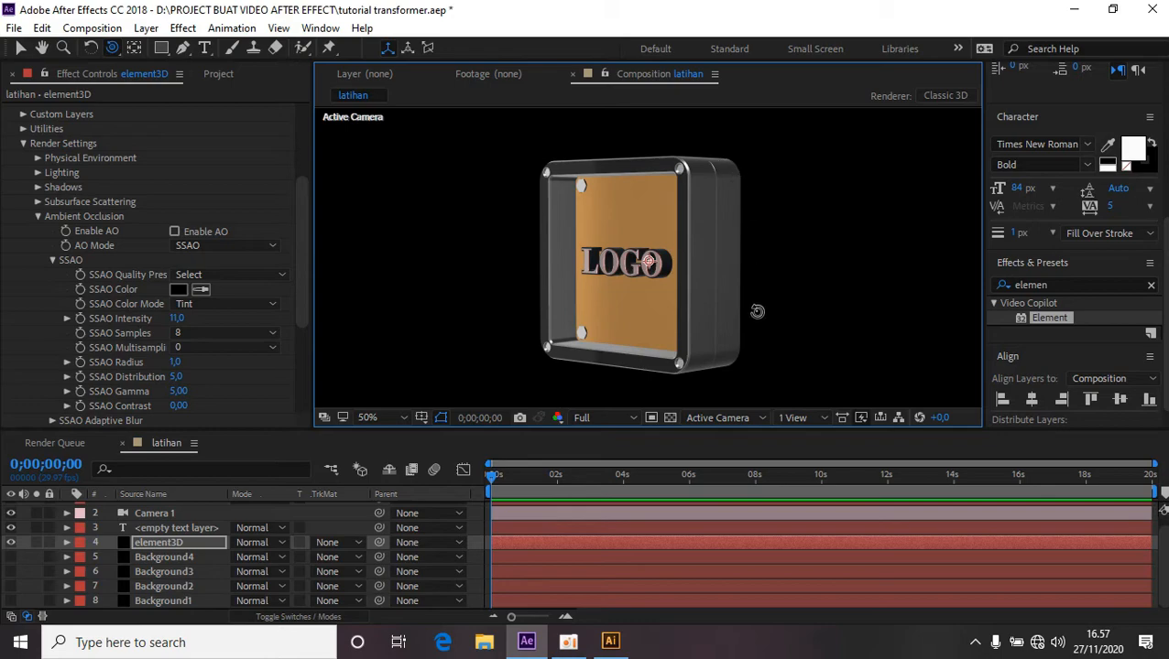
scroll(470, 555, up, 1)
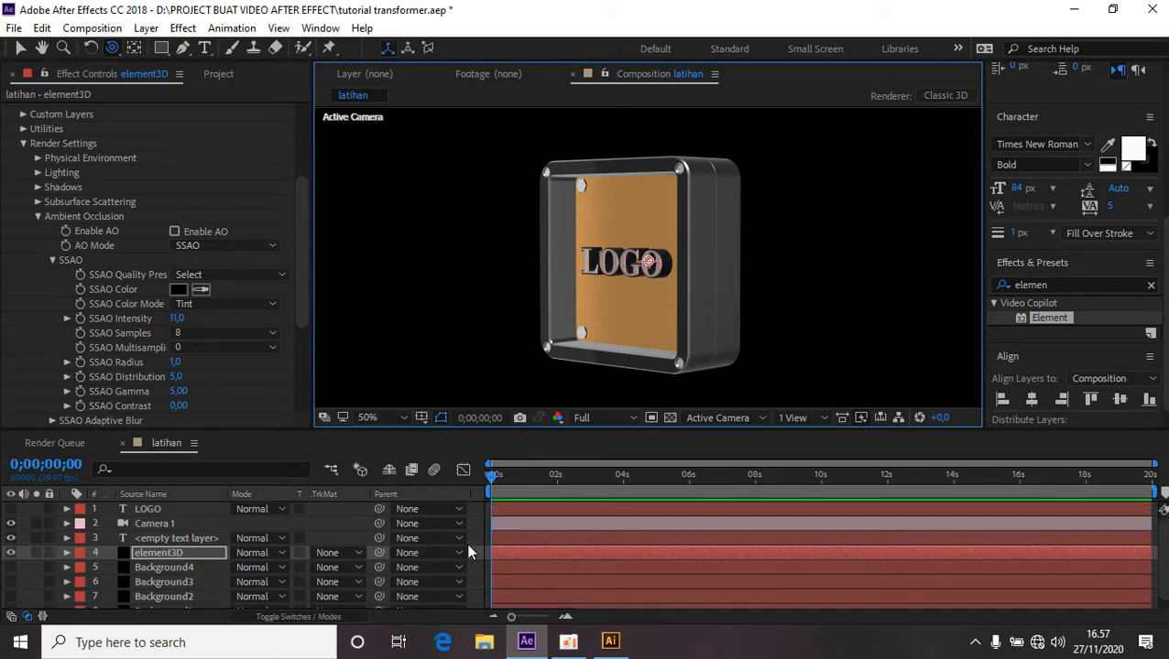
Create a new solid named latar belakang and move it to the bottom of the layer stack.
right_click(473, 502)
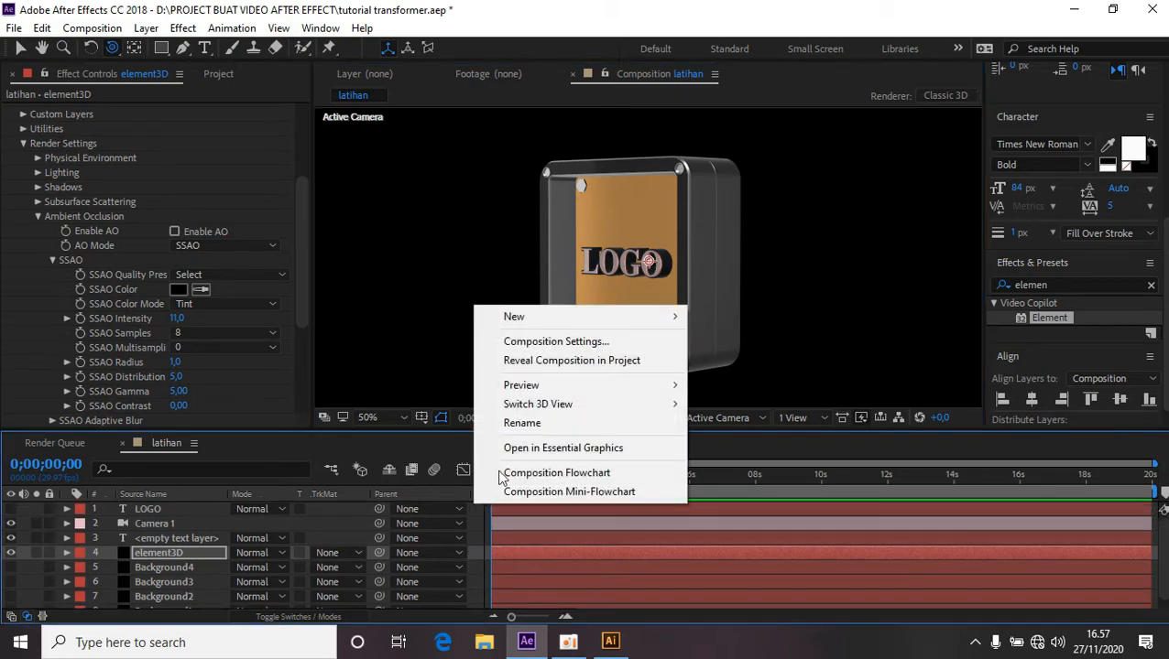
mouse_move(580, 314)
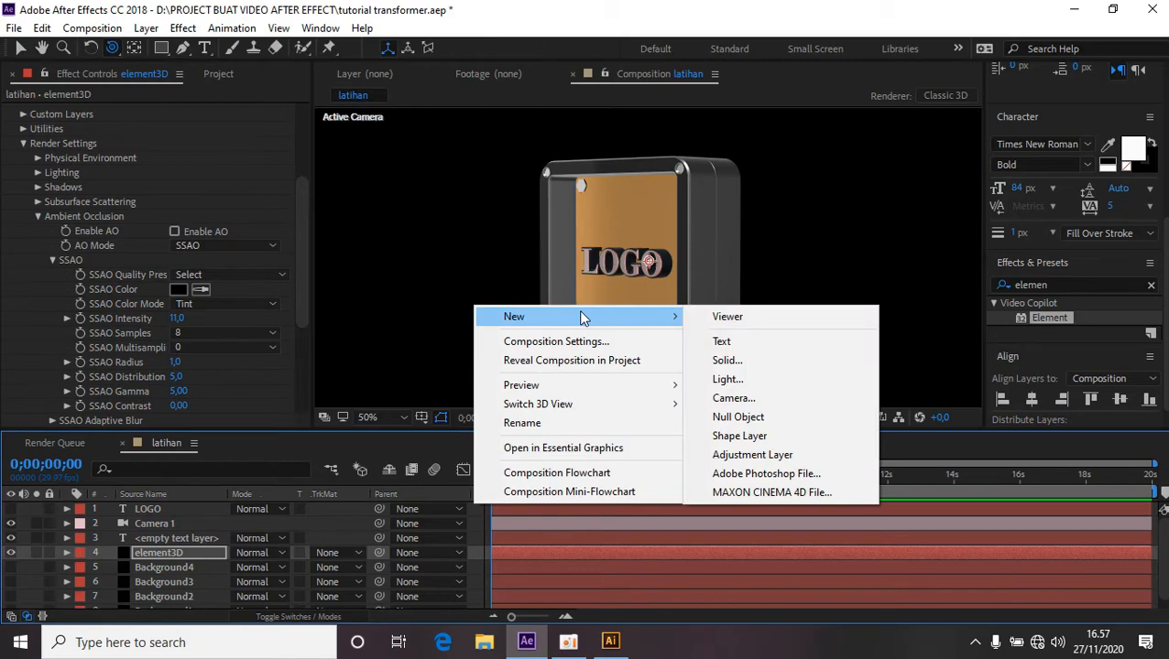
click(789, 363)
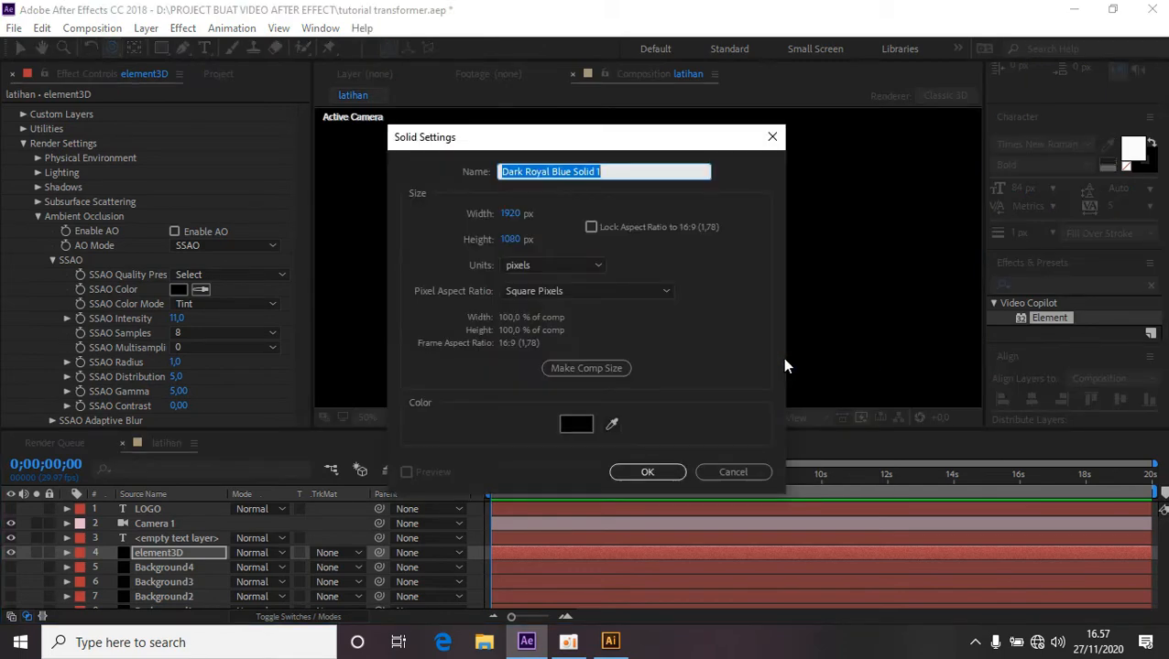
text(latar belakang)
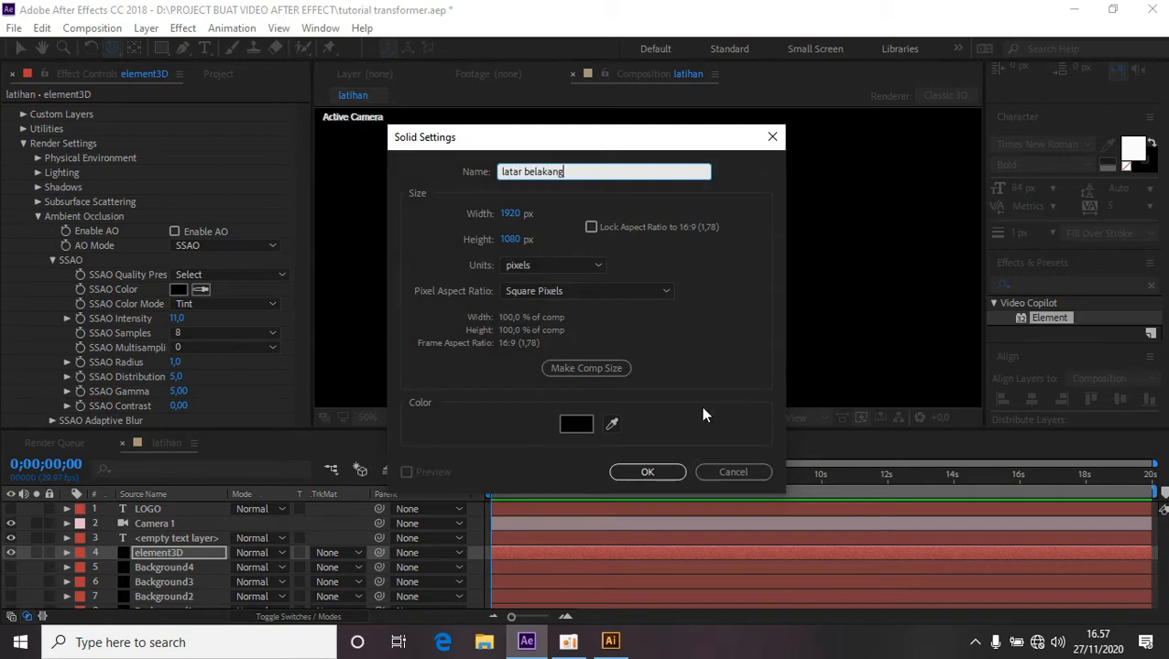
click(648, 473)
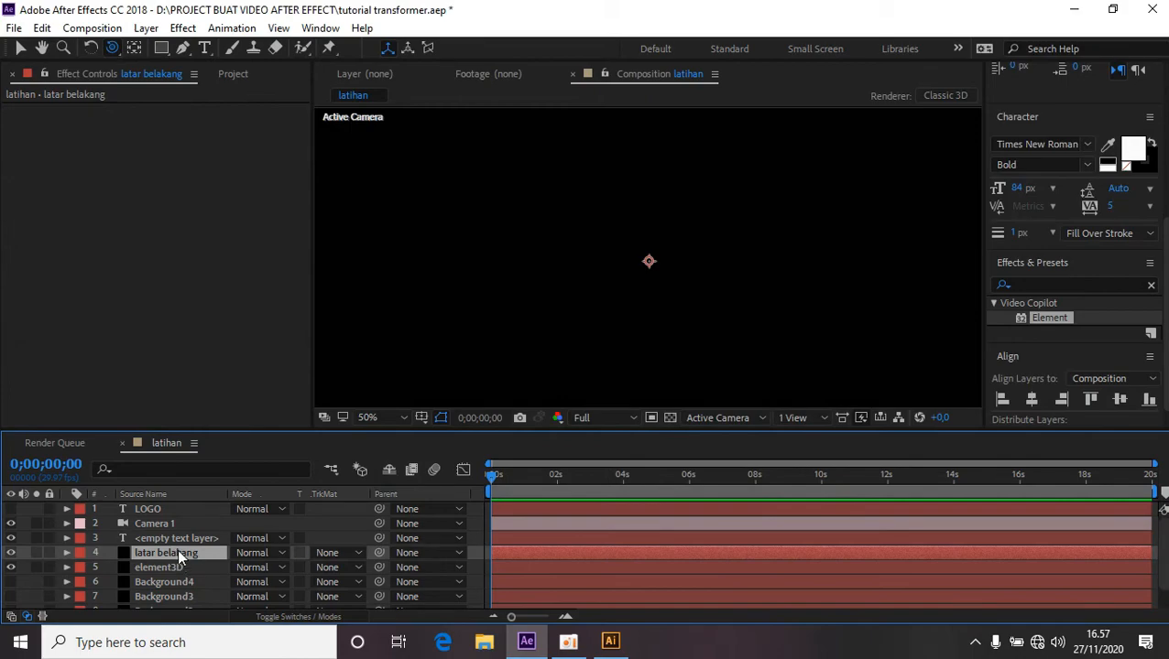
drag(177, 552, 196, 598)
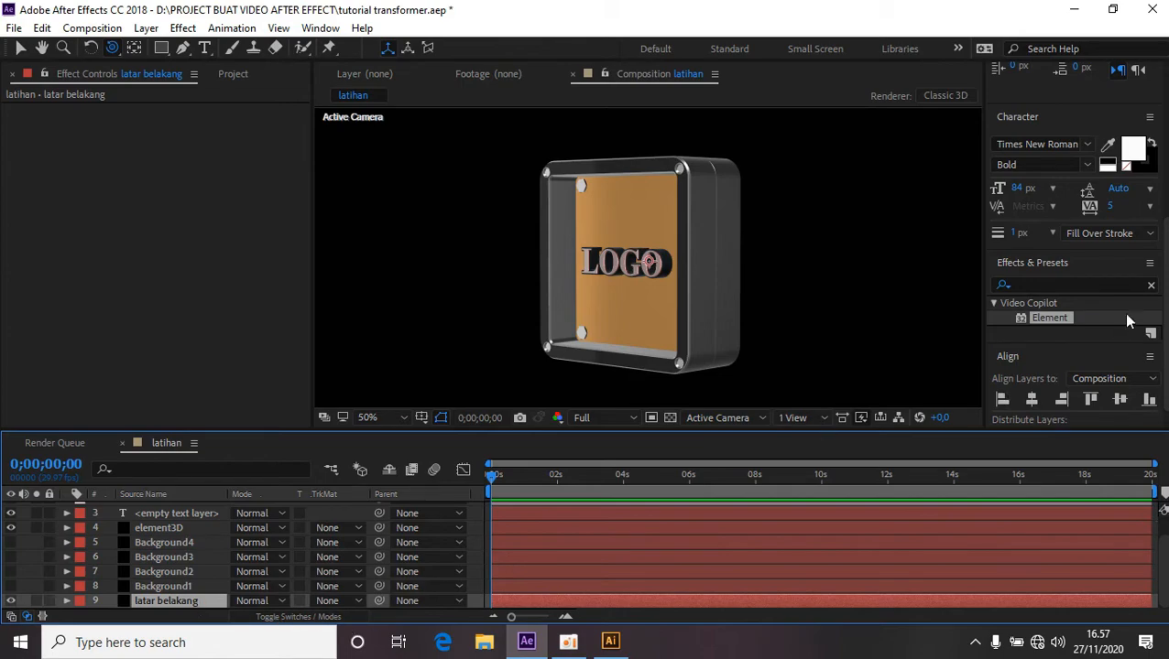
Search the effects for gradien and apply Gradient Ramp to the latar belakang solid.
click(1057, 285)
text(elemen)
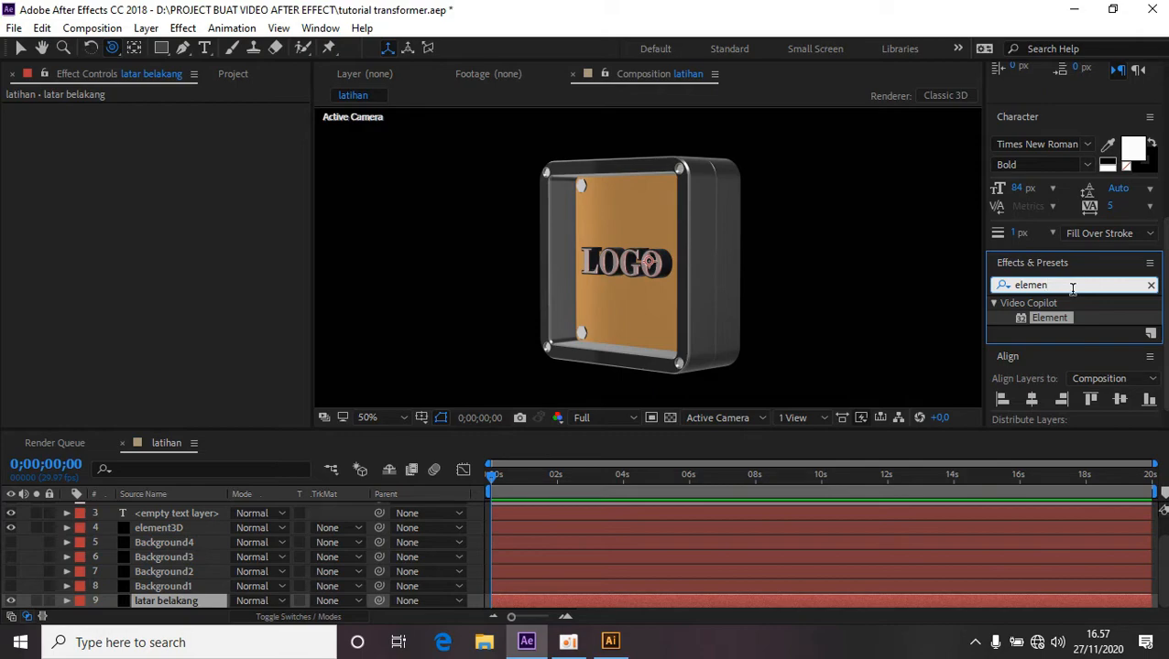
key(BackSpace)
key(BackSpace)
key(BackSpace)
key(BackSpace)
key(BackSpace)
key(BackSpace)
text(gr)
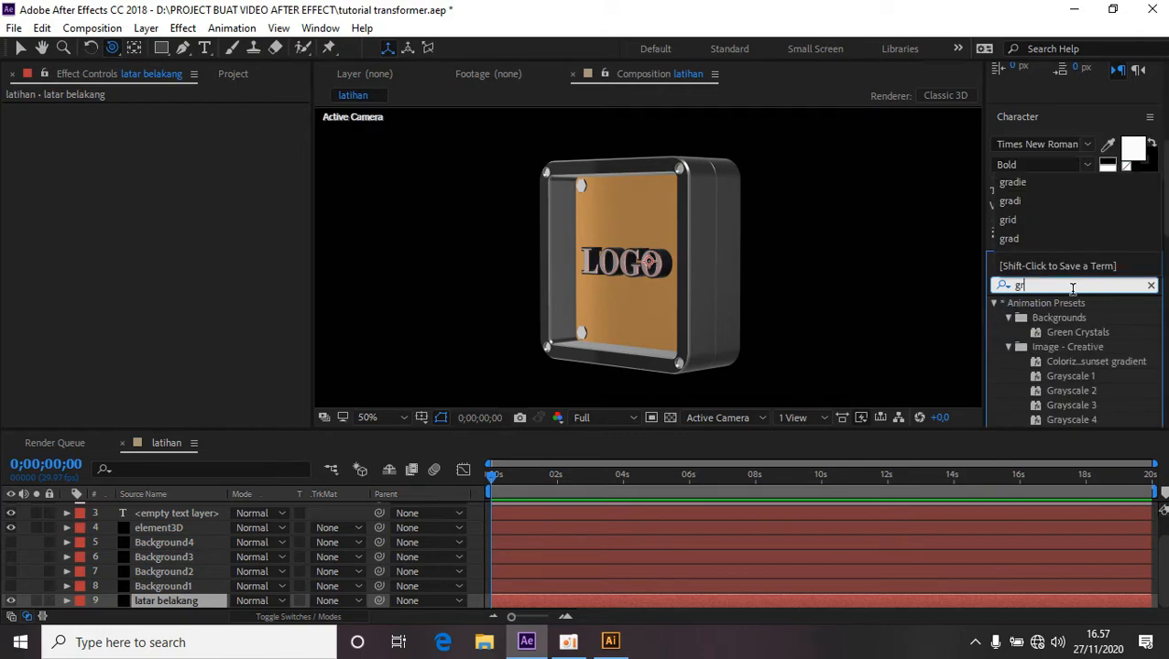
text(adien)
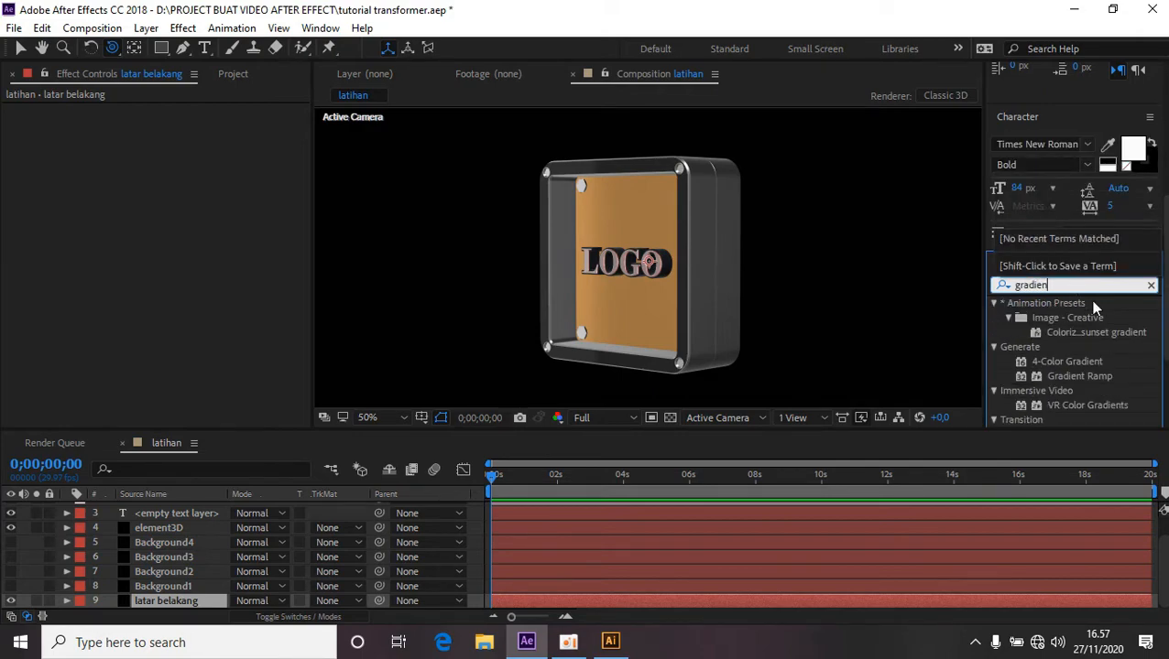
double_click(1089, 376)
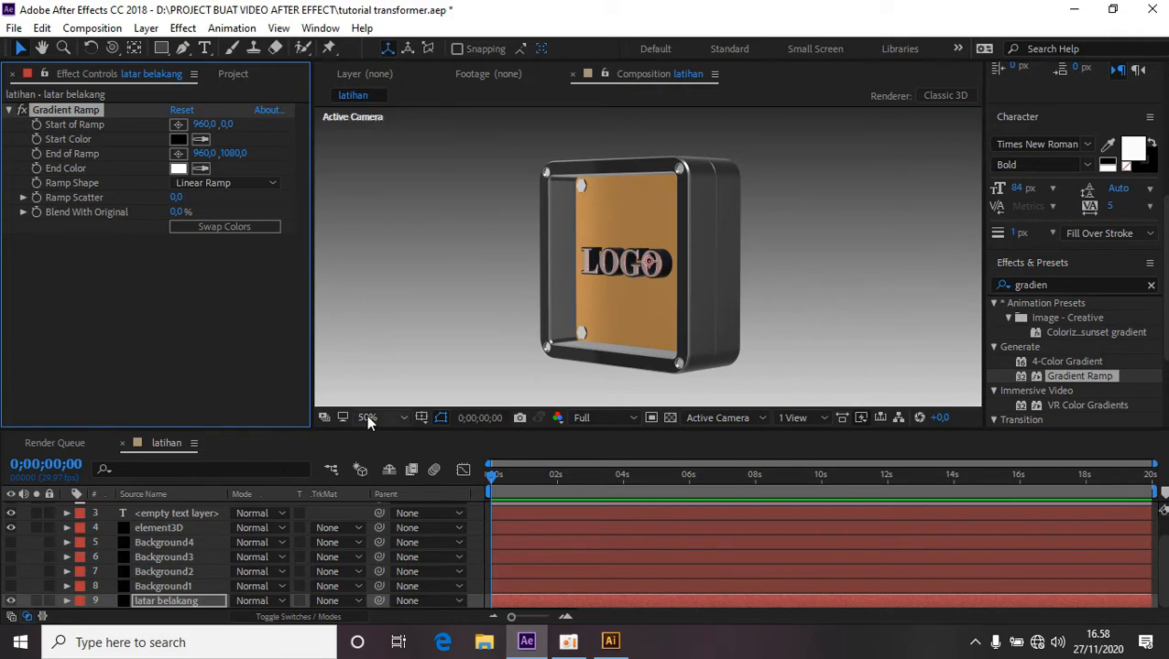
Move the Gradient Ramp's start point well above the top edge of the frame, to about 986.5, -398.5.
click(403, 418)
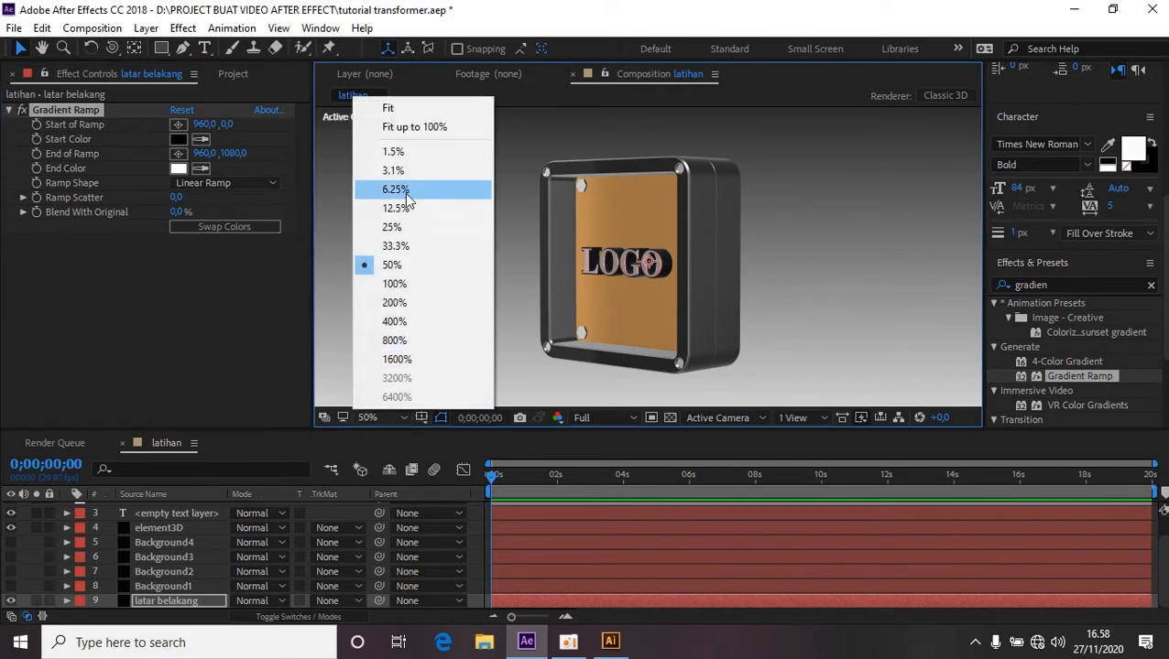
click(420, 128)
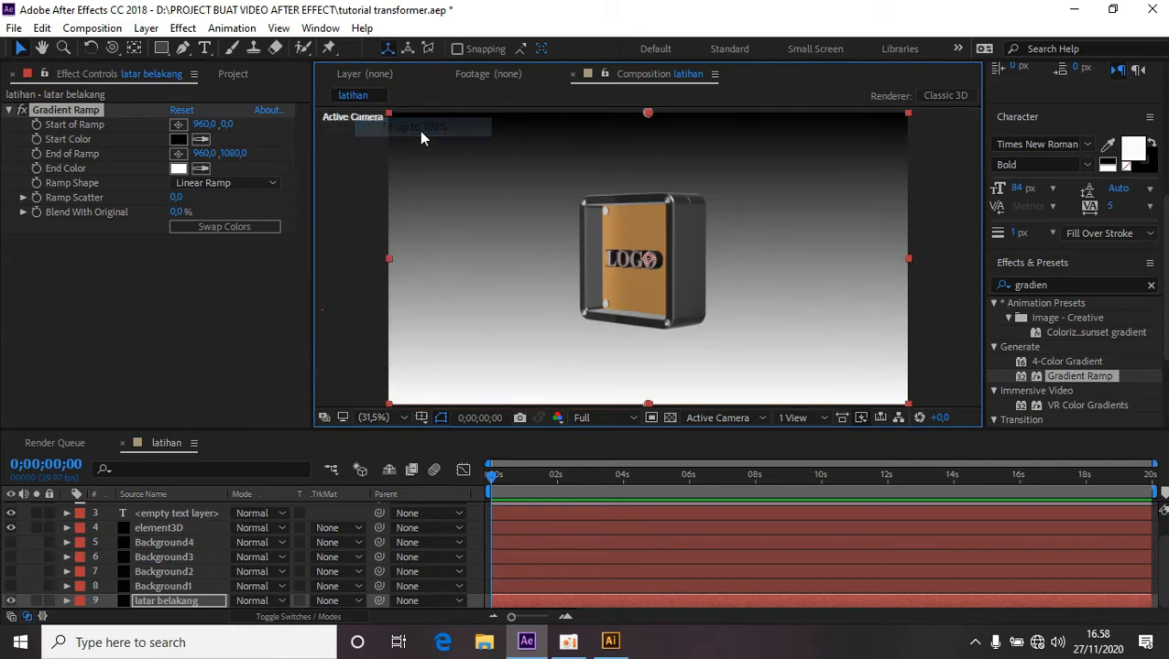
click(177, 128)
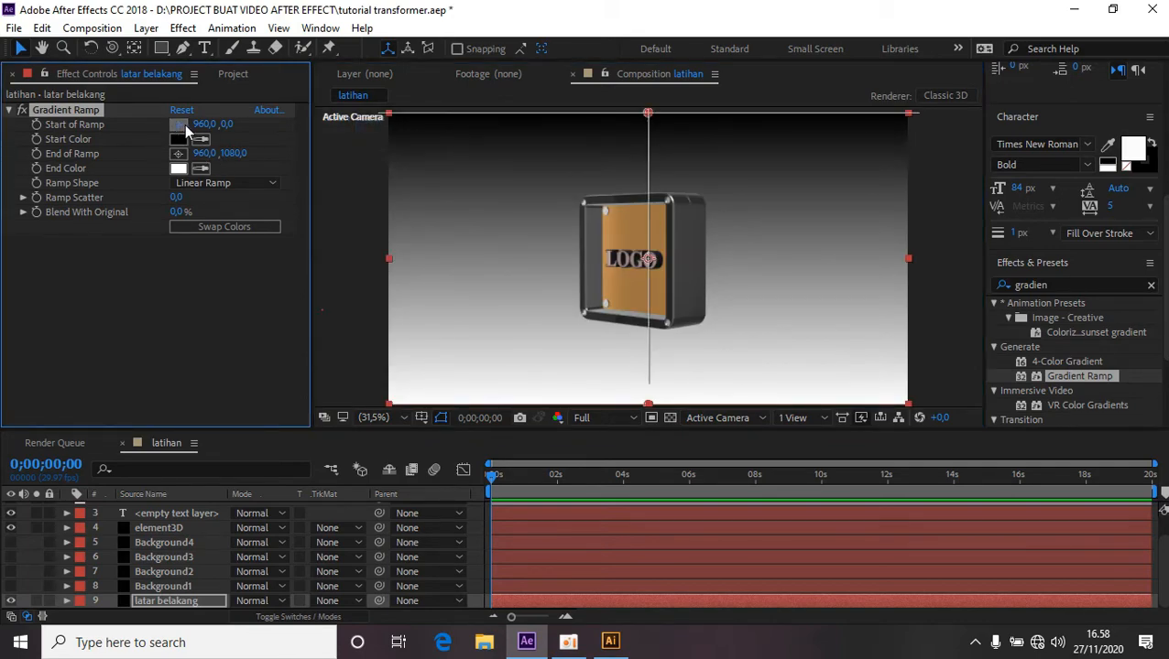
click(649, 129)
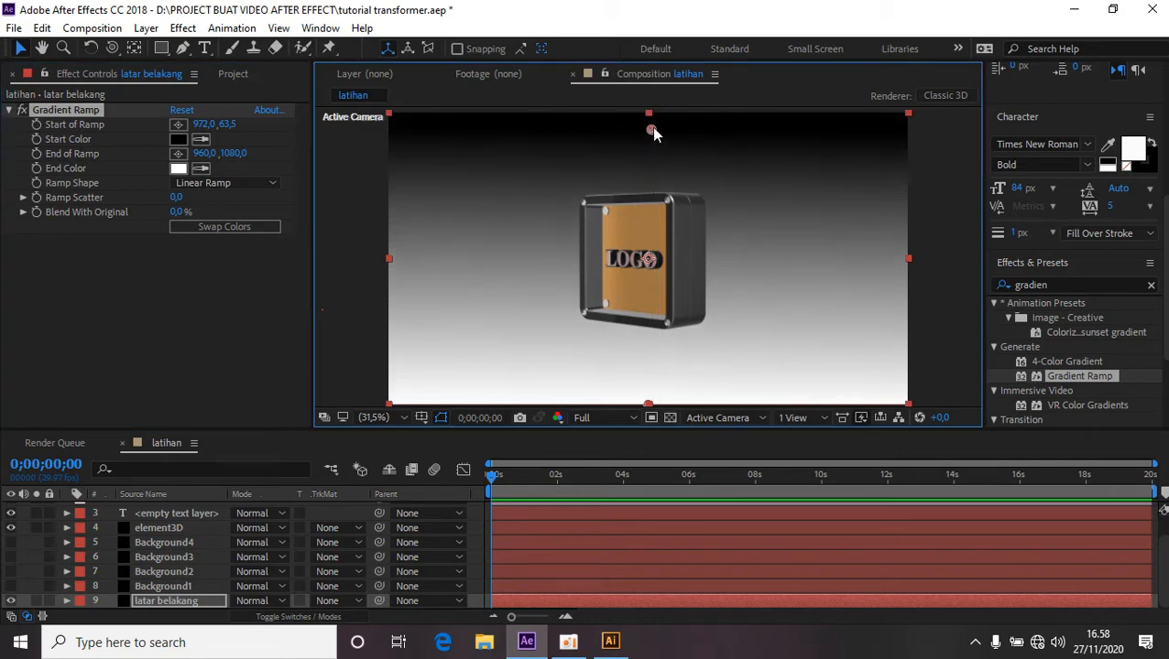
drag(651, 127, 650, 76)
key(comma)
key(comma)
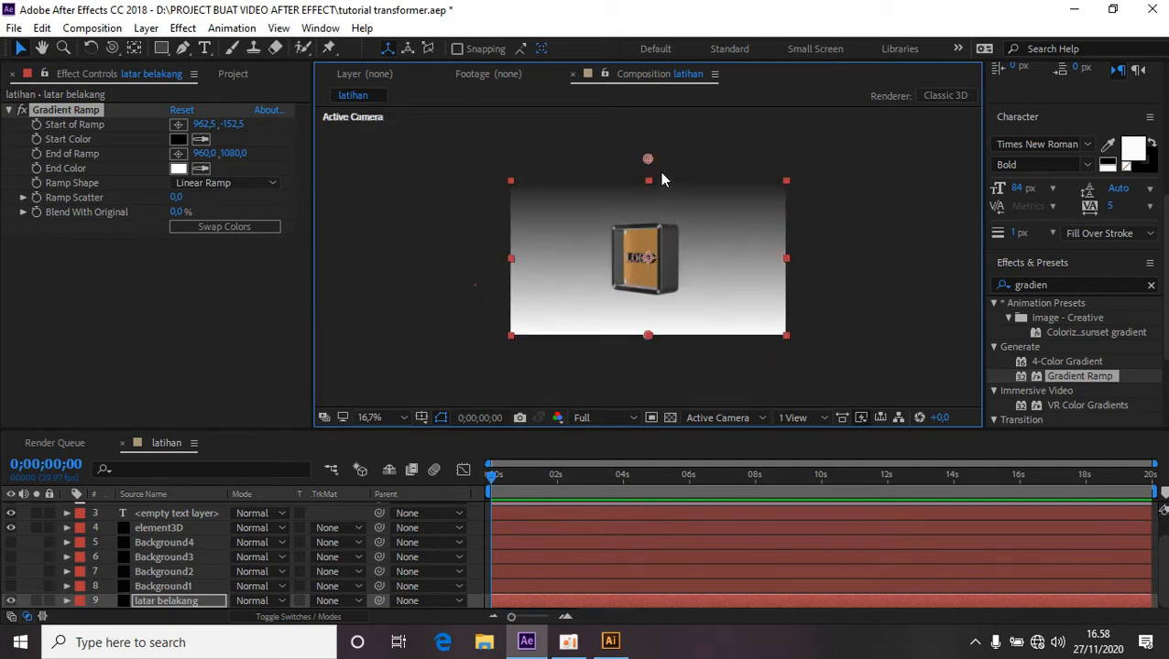
drag(649, 160, 650, 123)
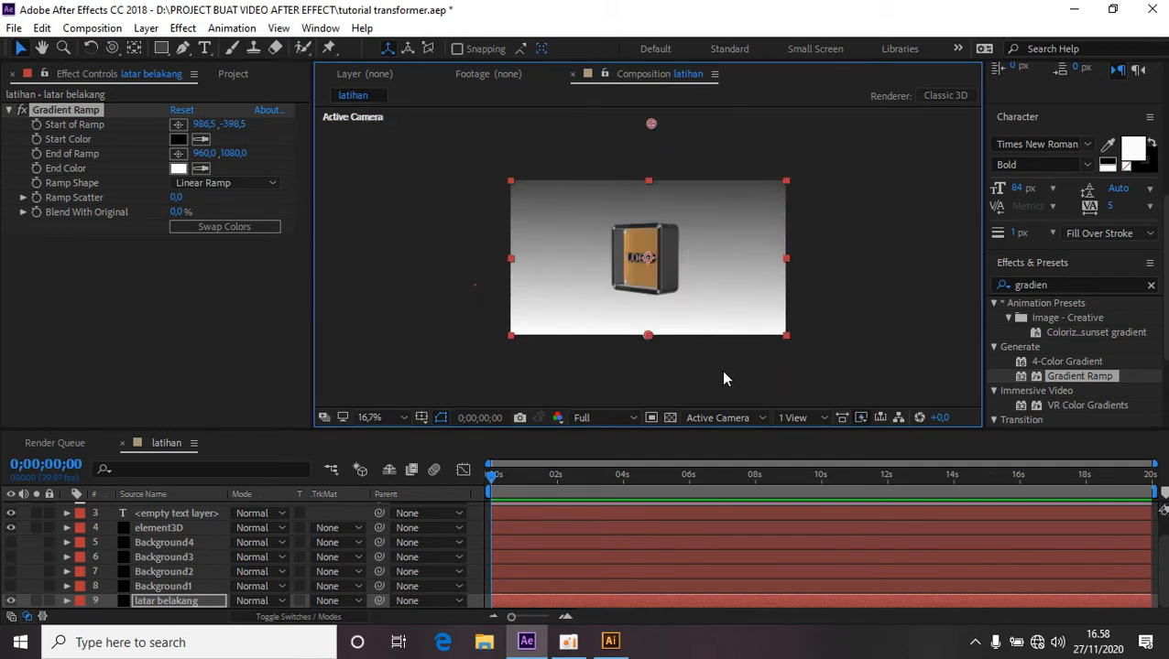
click(401, 416)
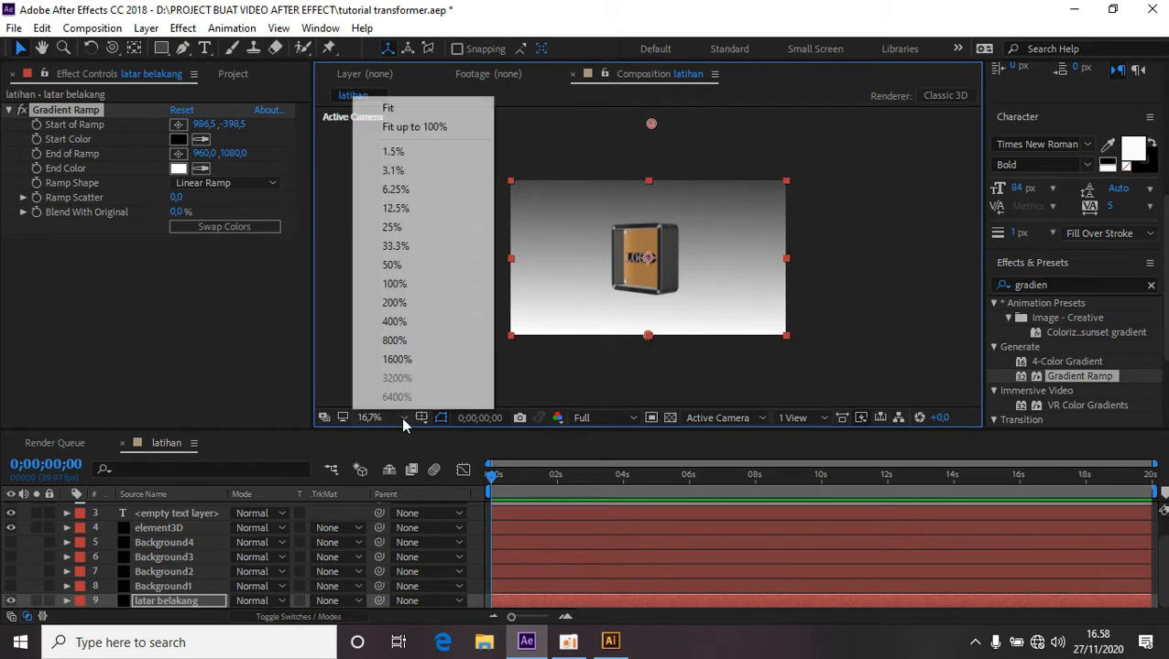
click(428, 123)
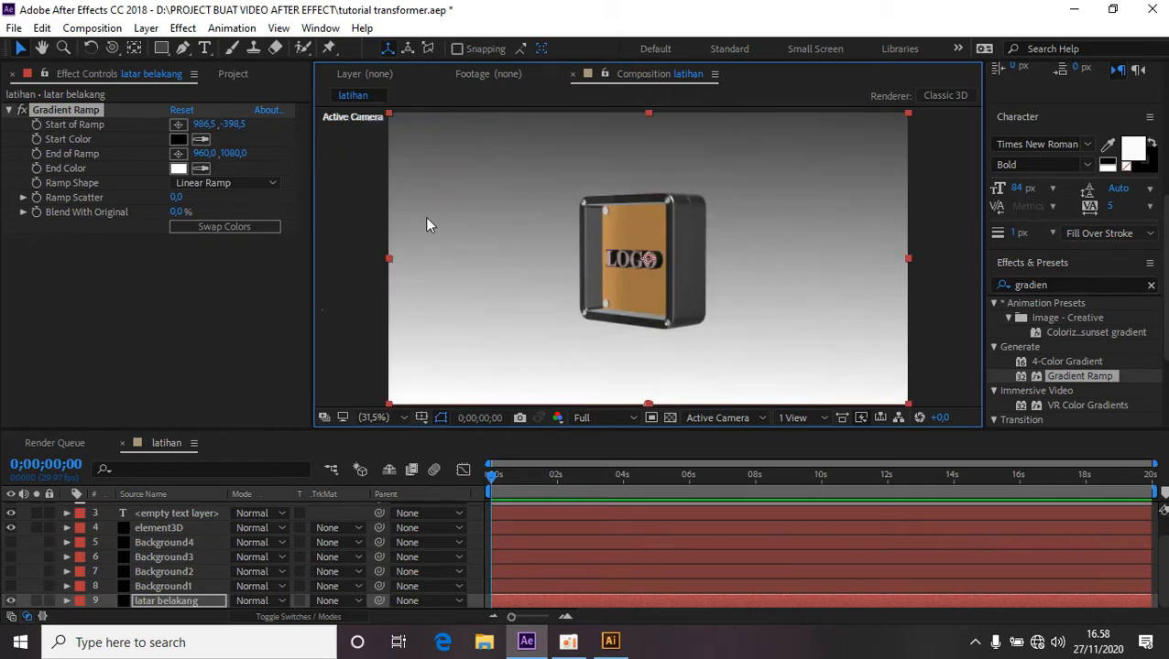
click(344, 337)
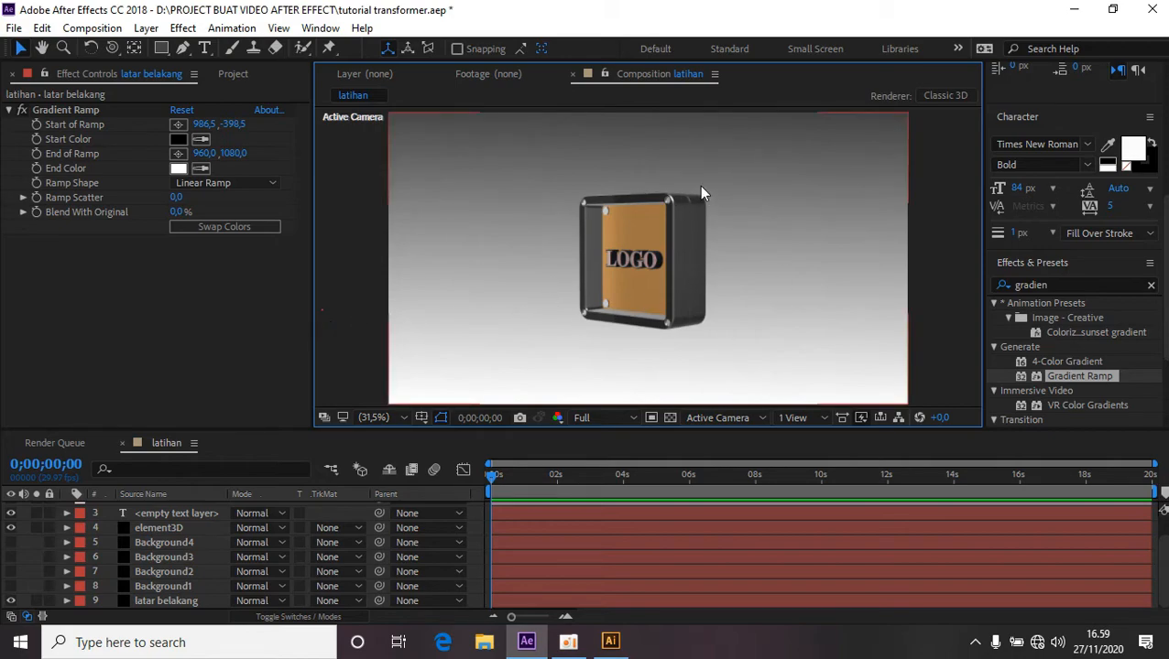
Enable Multi-Object under Group 1 > Particle Look of the element3D layer's Element effect.
click(164, 527)
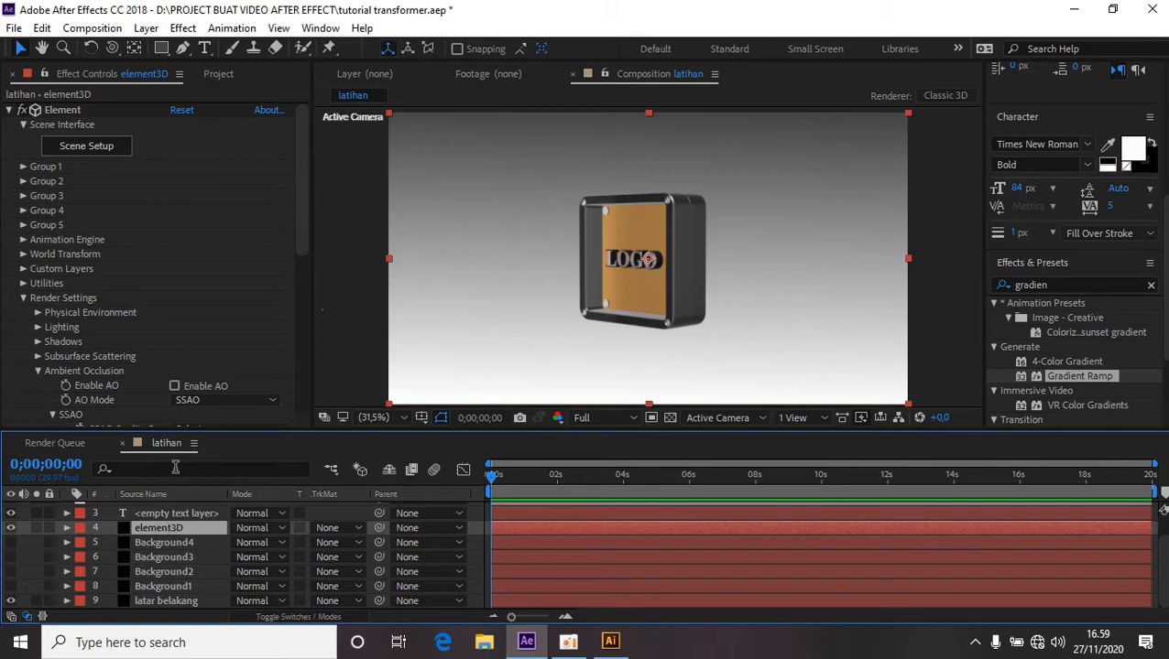
click(24, 173)
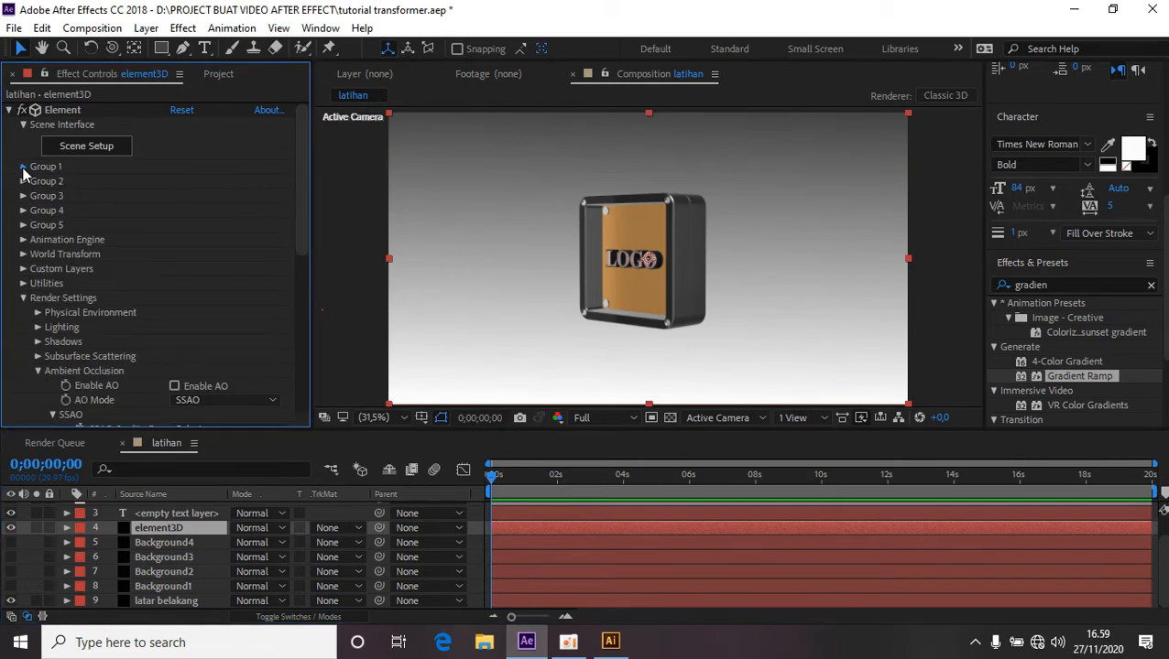
click(23, 167)
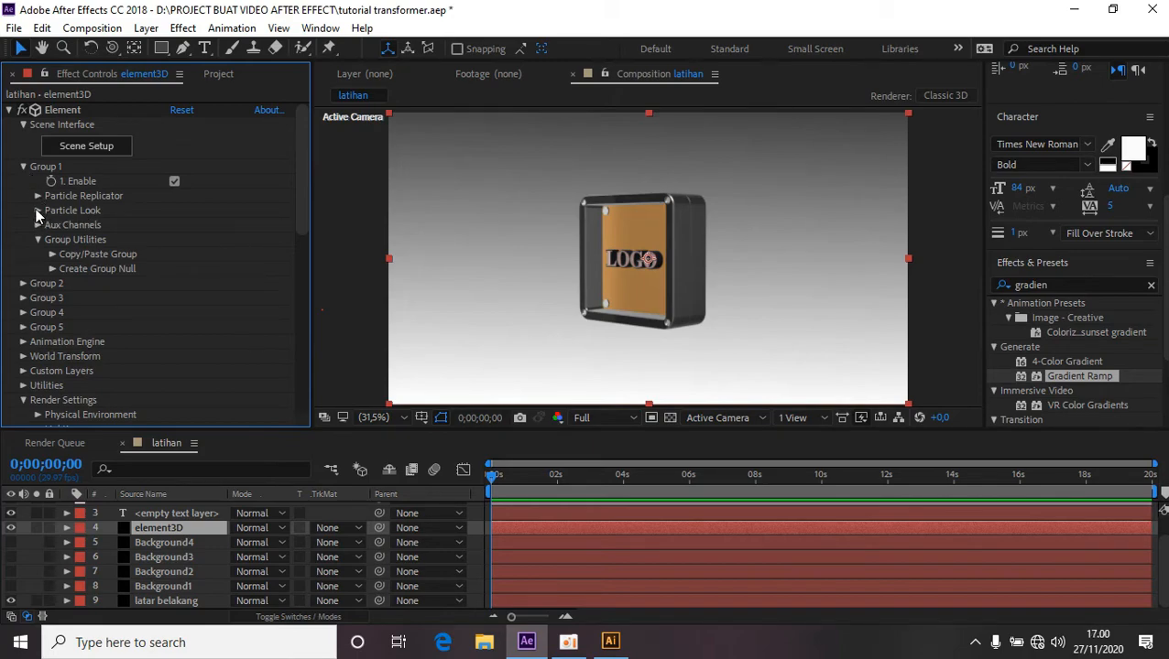
click(38, 211)
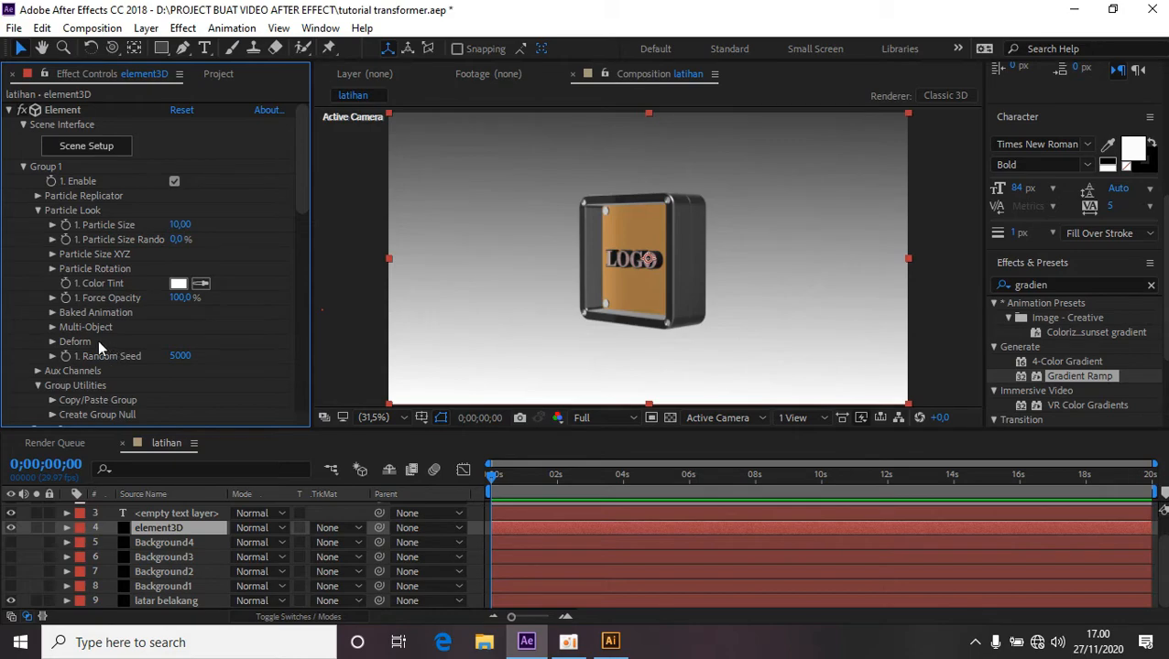
click(51, 327)
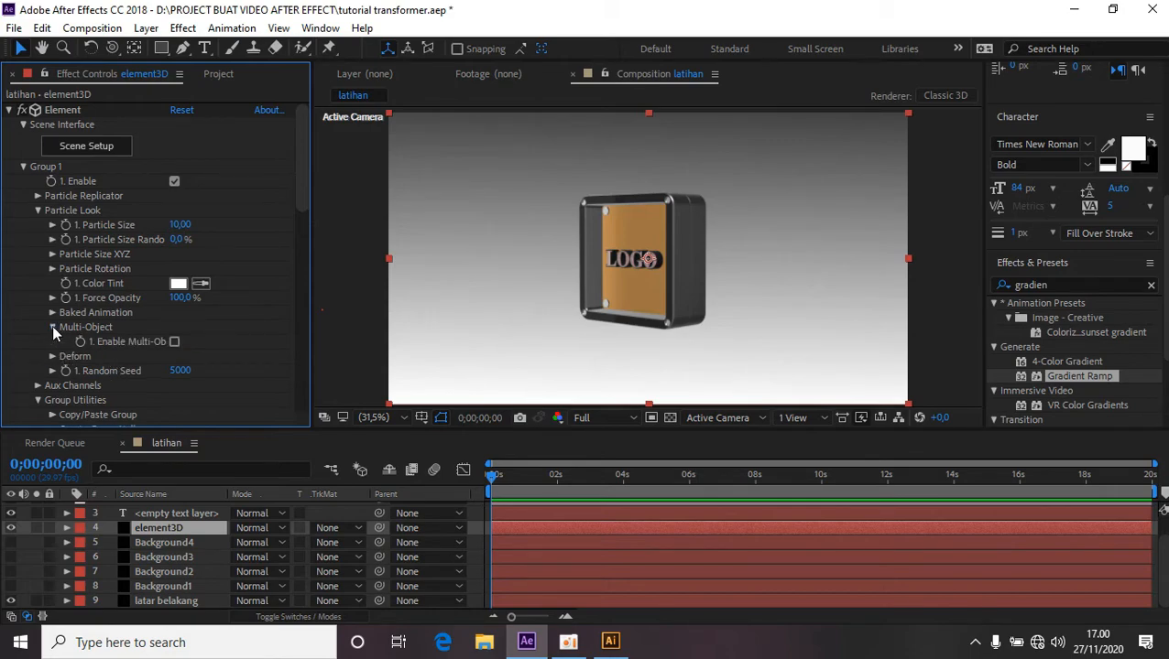
click(174, 343)
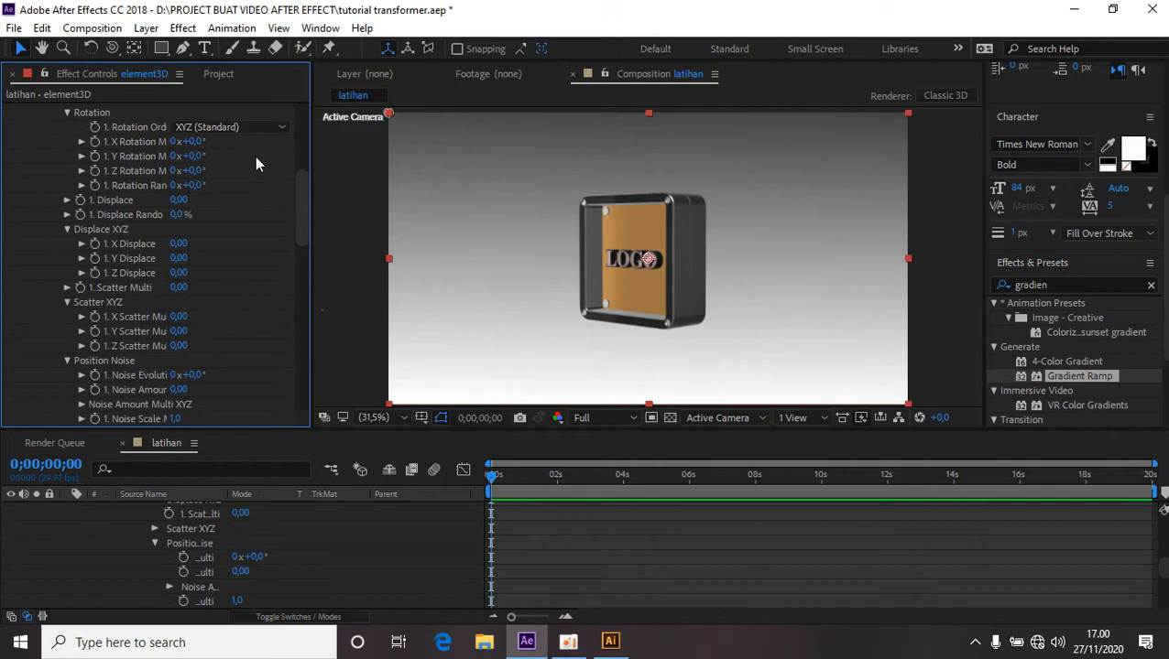
Set a starting keyframe on the element3D layer's Z Displace property at the first frame.
click(113, 52)
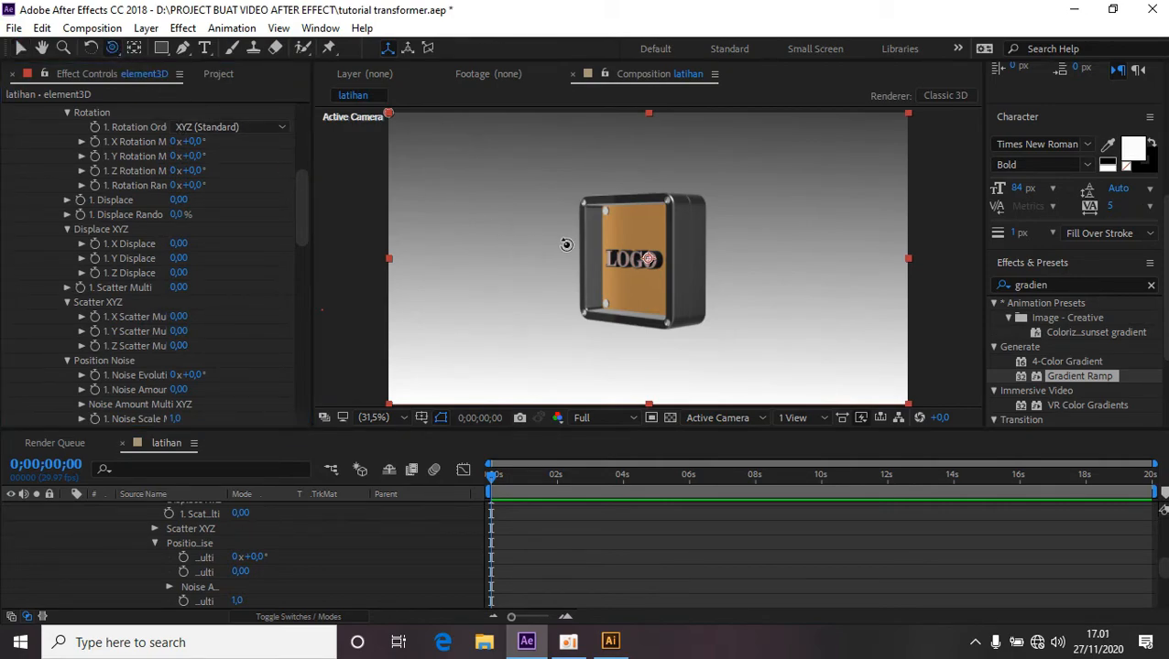
drag(646, 237, 738, 235)
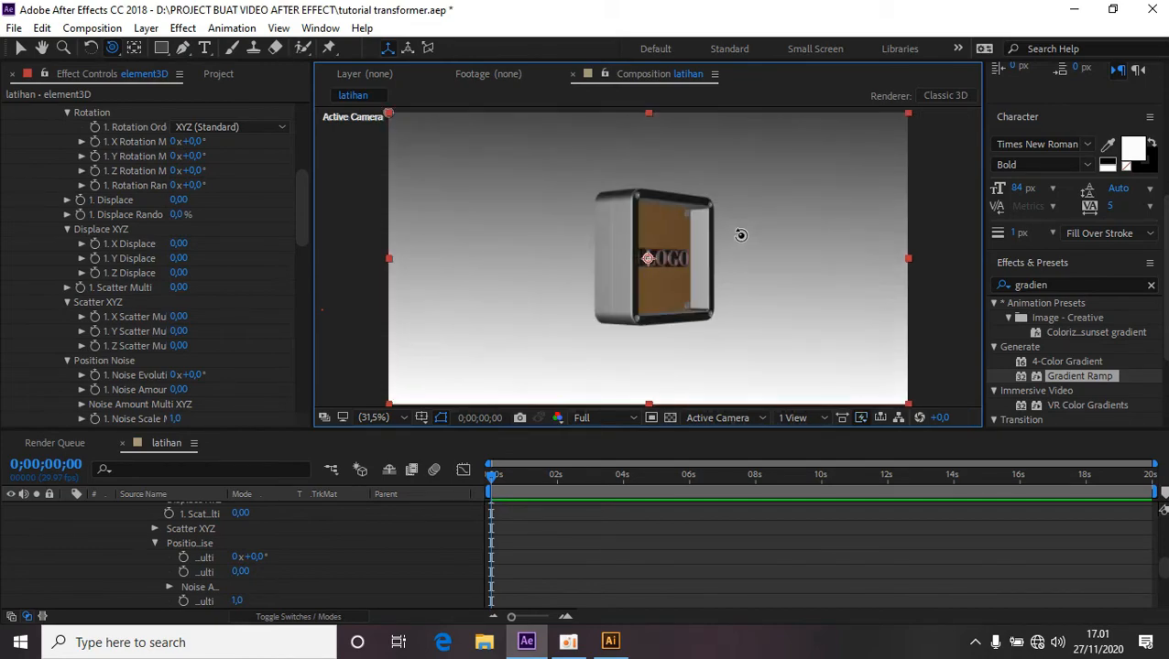
click(114, 48)
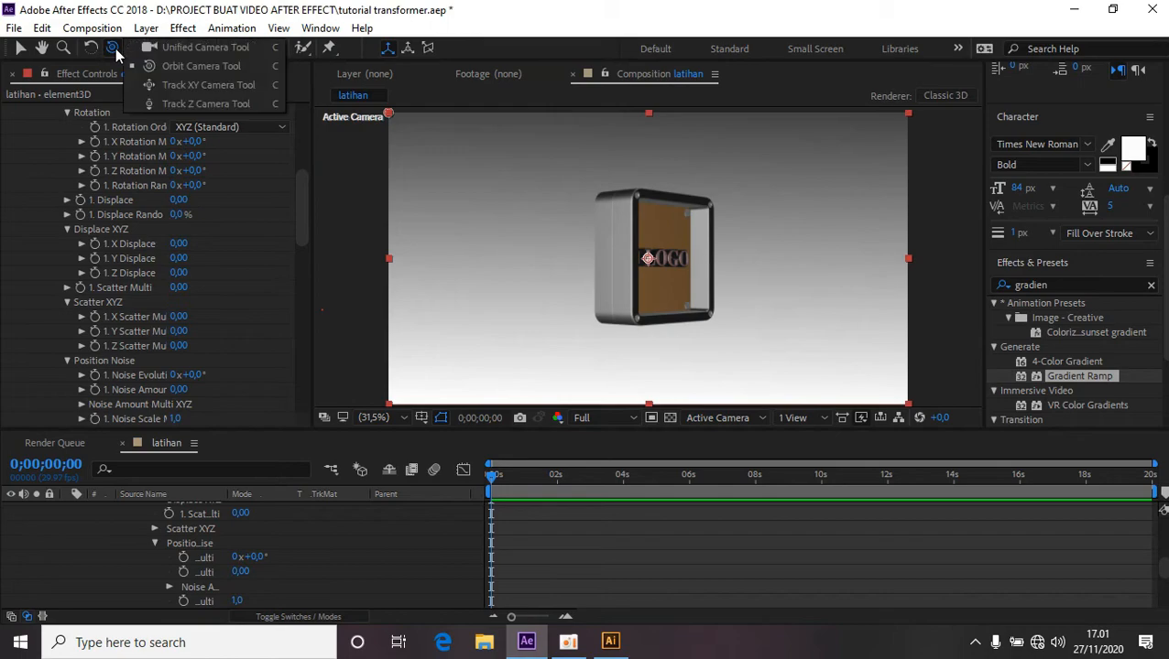
click(208, 86)
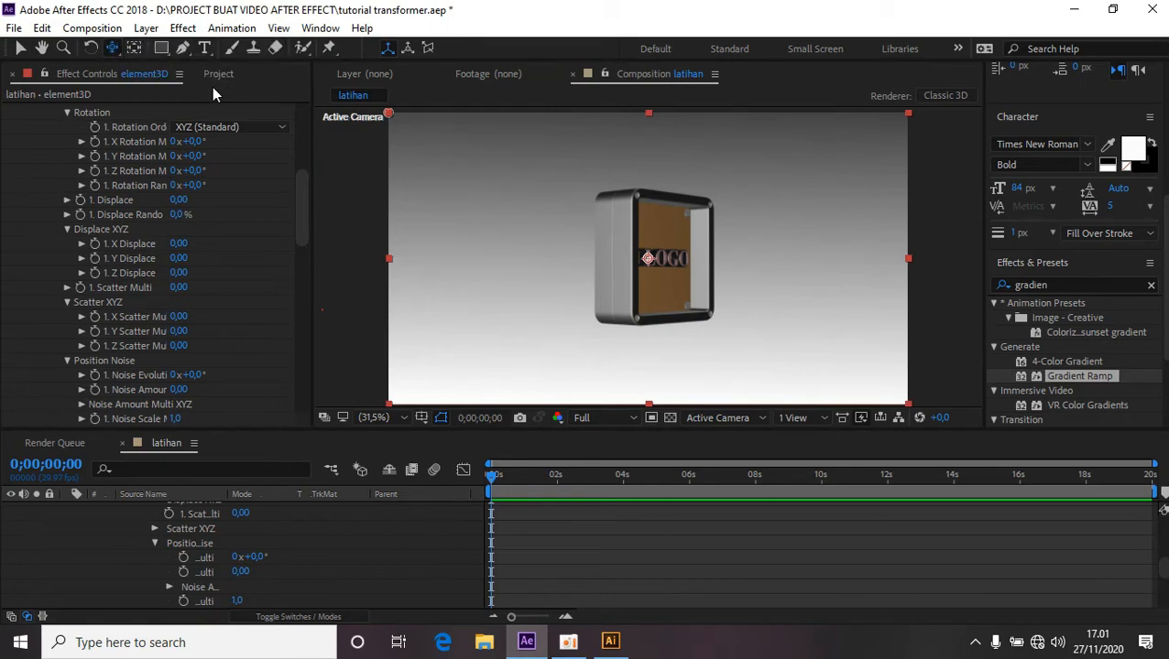
drag(656, 221, 689, 217)
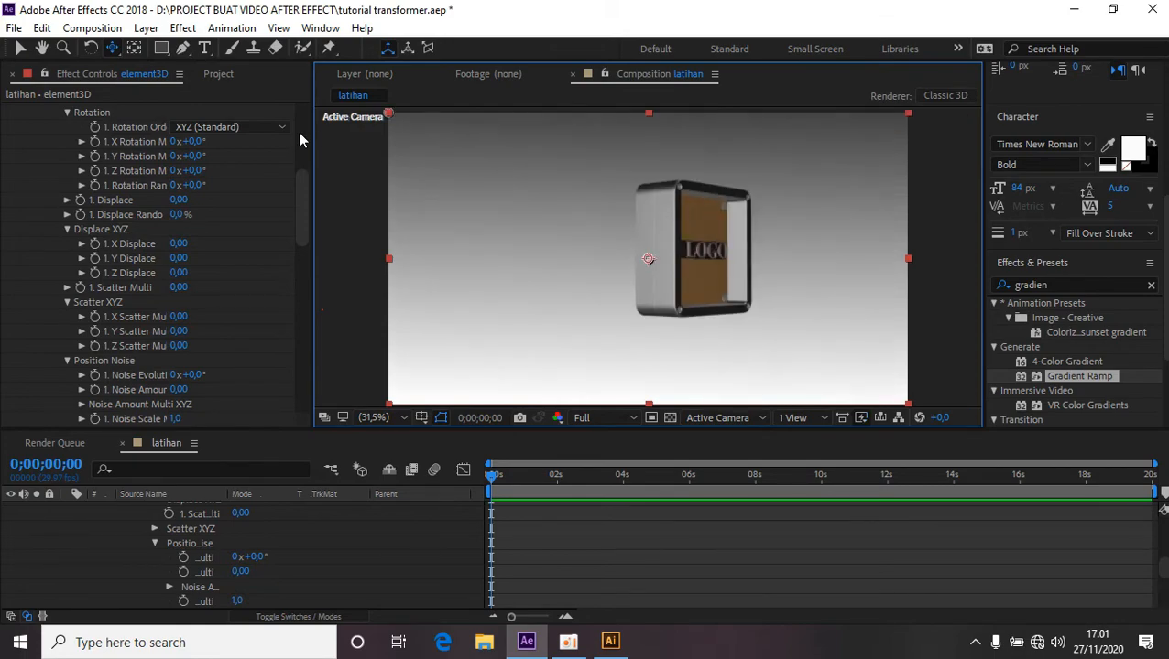
click(111, 47)
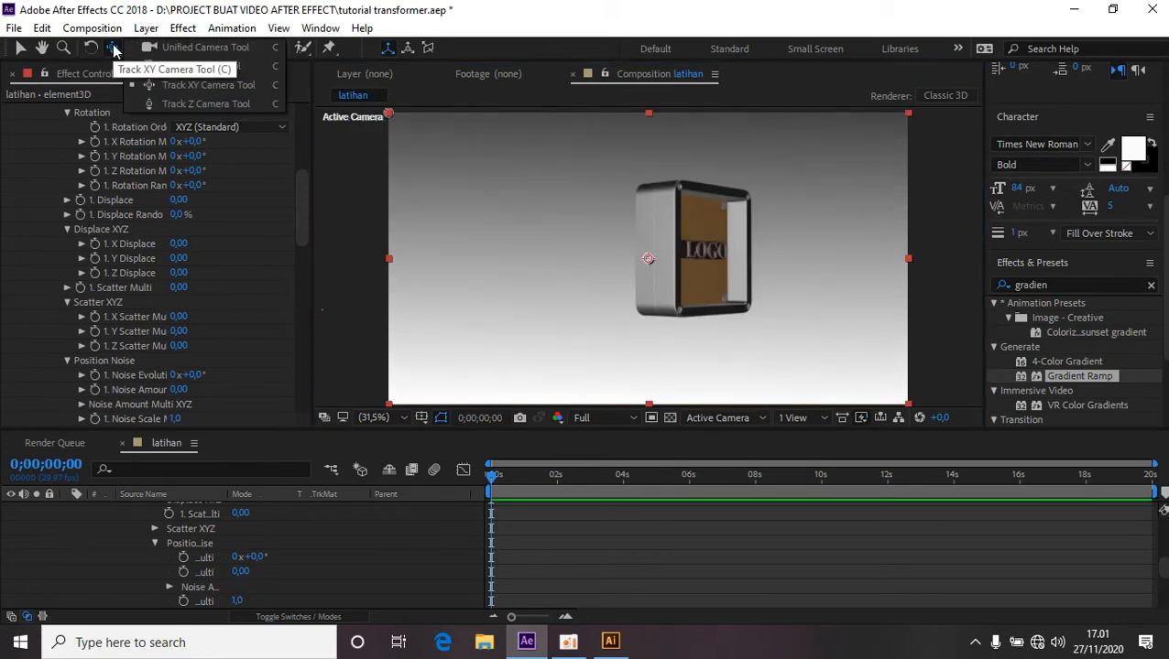
click(183, 108)
drag(736, 265, 738, 212)
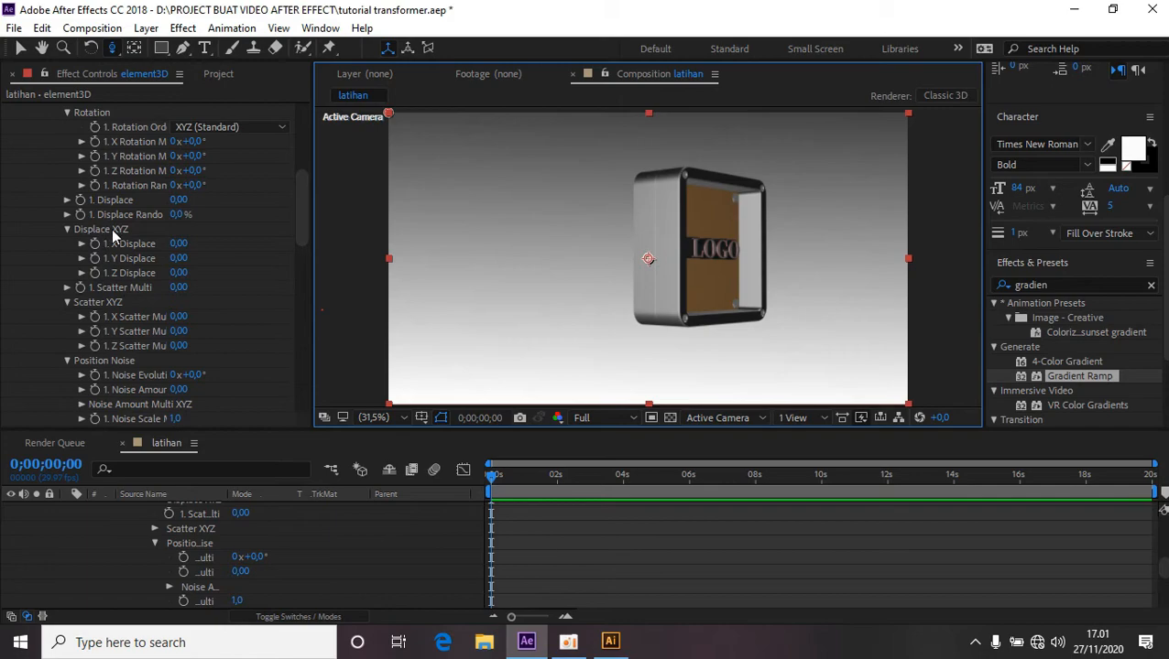
click(95, 279)
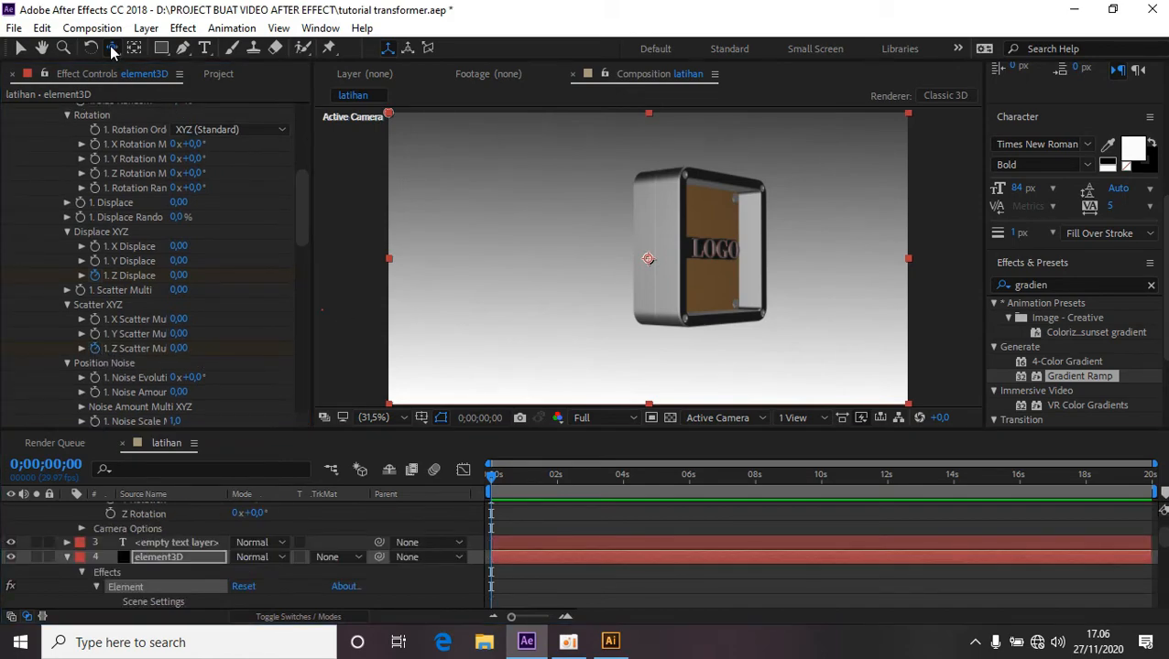
Orbit and pan the active camera to a side-on view of the box.
click(111, 49)
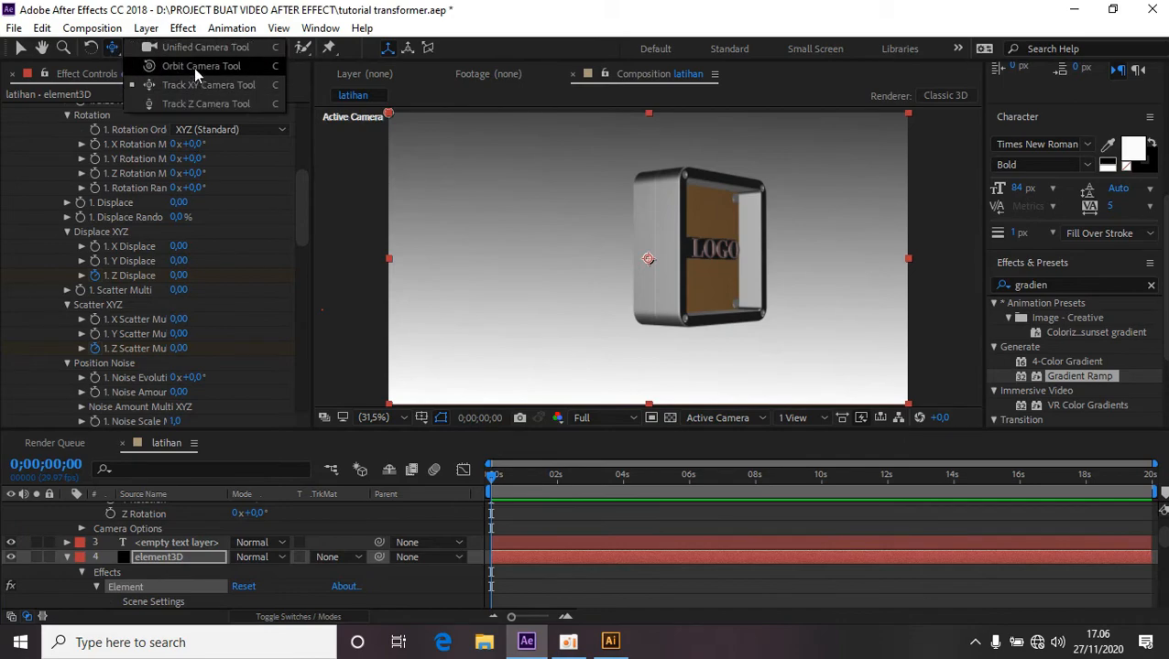
click(186, 67)
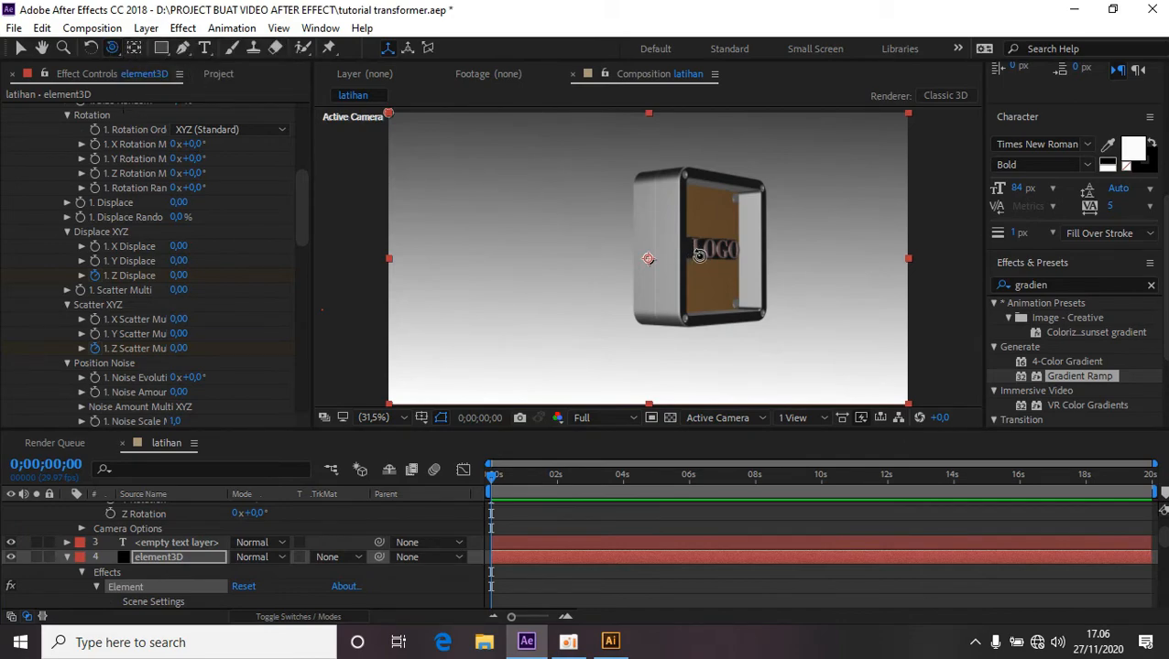
drag(716, 262, 741, 259)
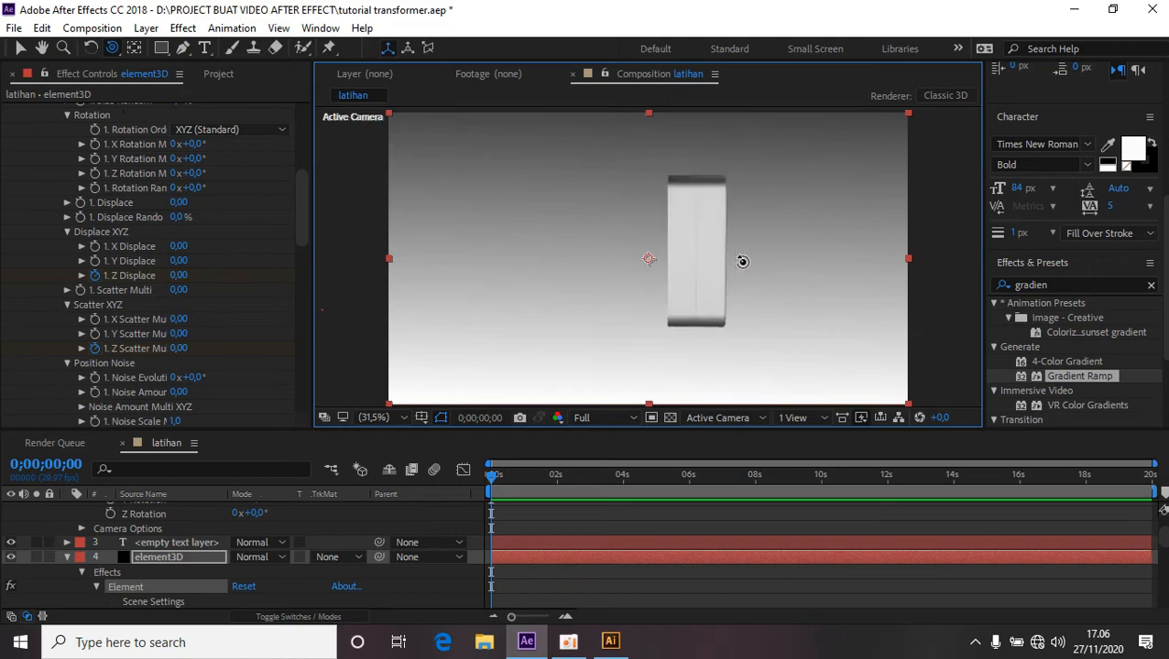
click(113, 49)
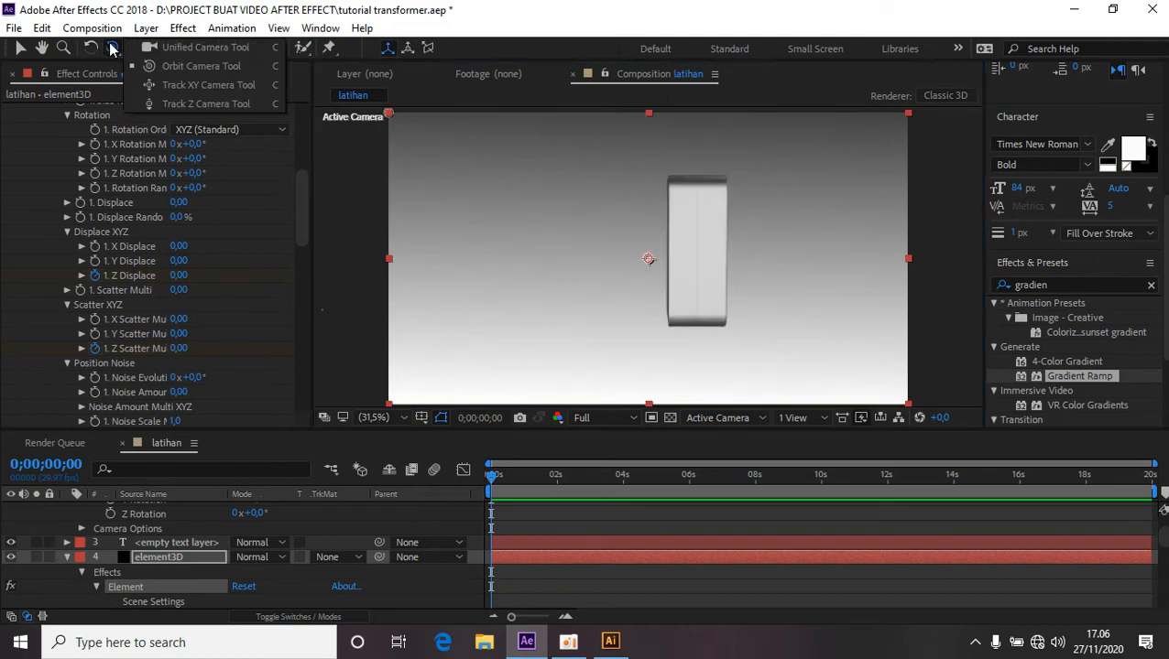
click(204, 88)
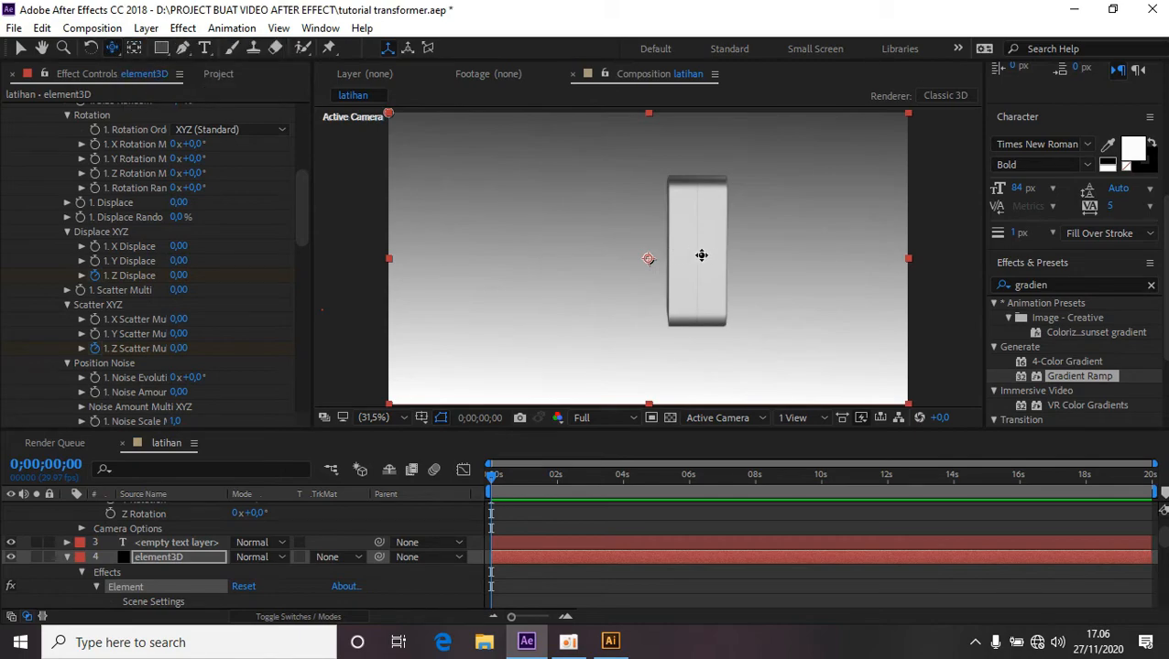
drag(699, 255, 645, 252)
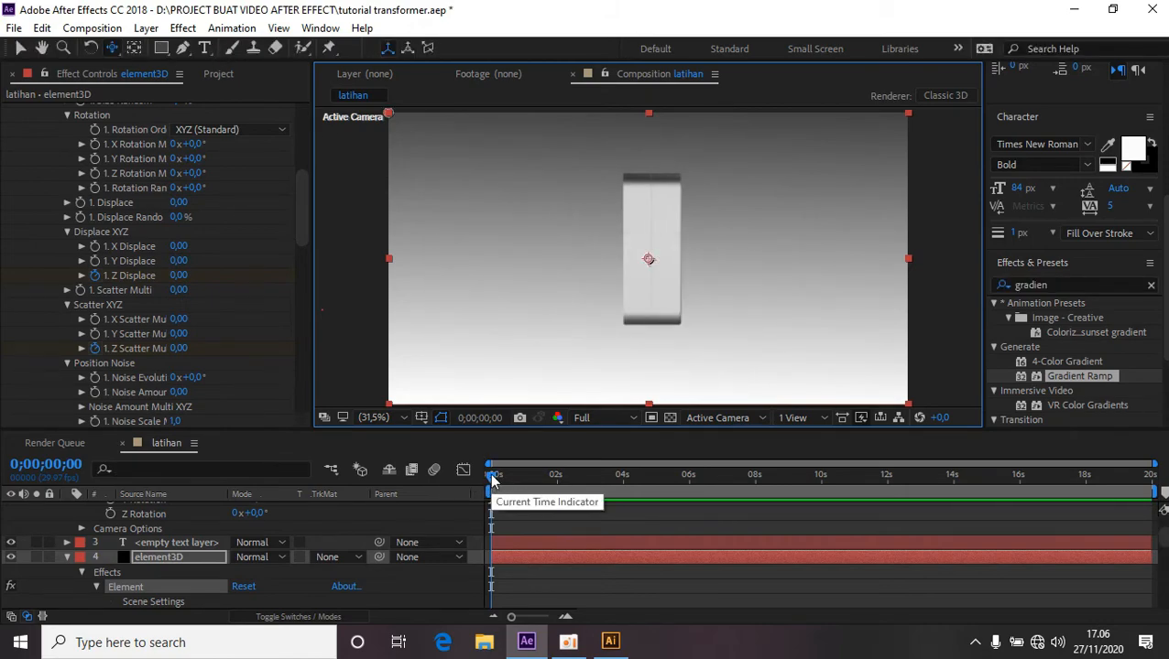
At 8 seconds, add keyframes for the element3D layer's Z Displace and Z Scatter properties.
key(space)
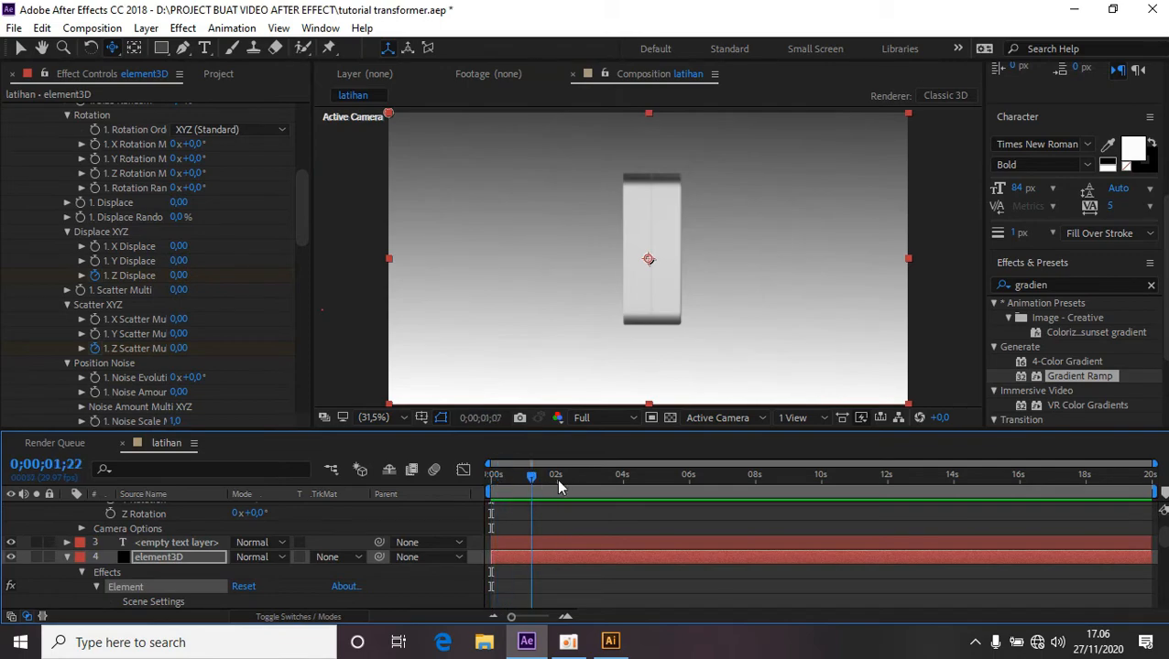
drag(560, 487, 756, 498)
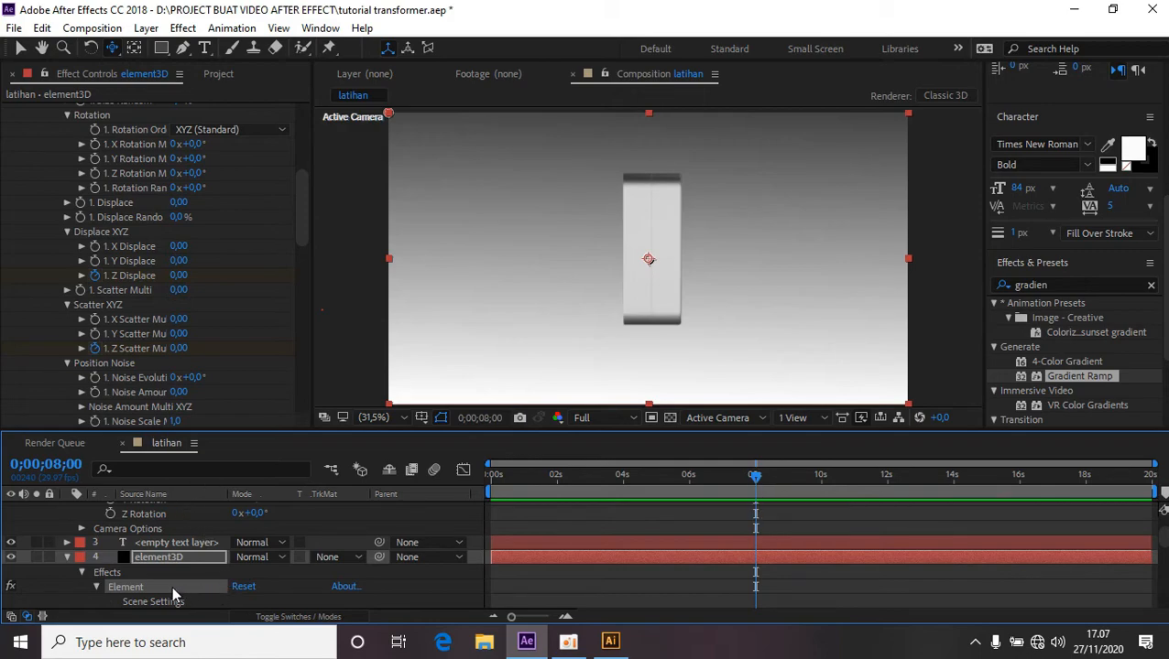
double_click(172, 555)
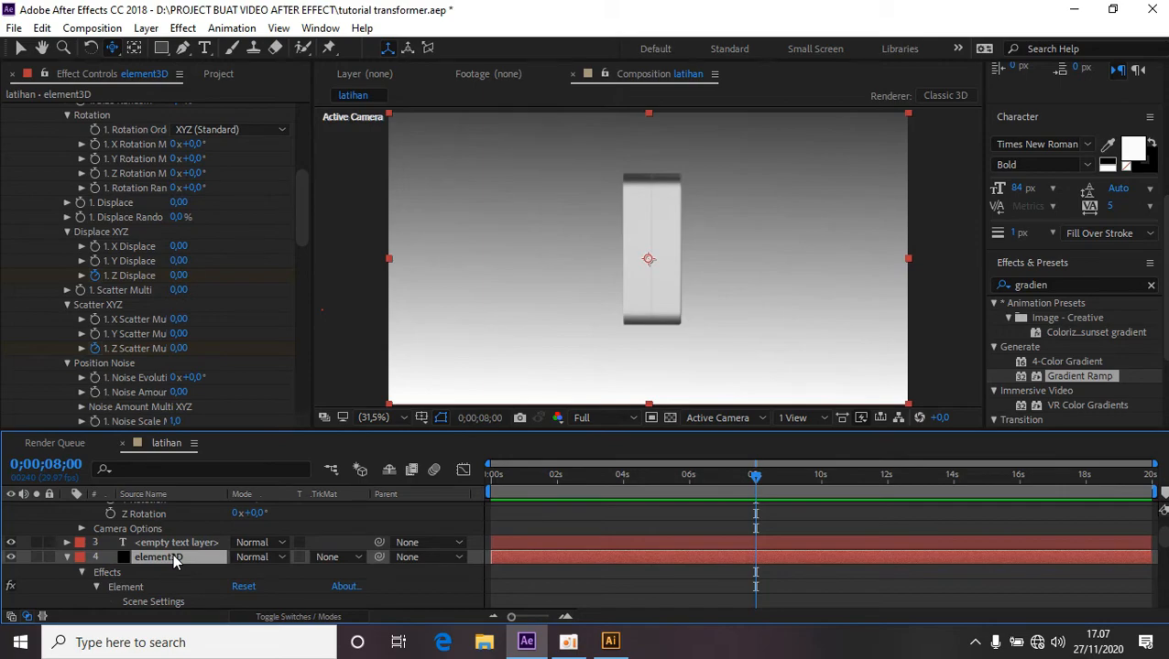
click(66, 556)
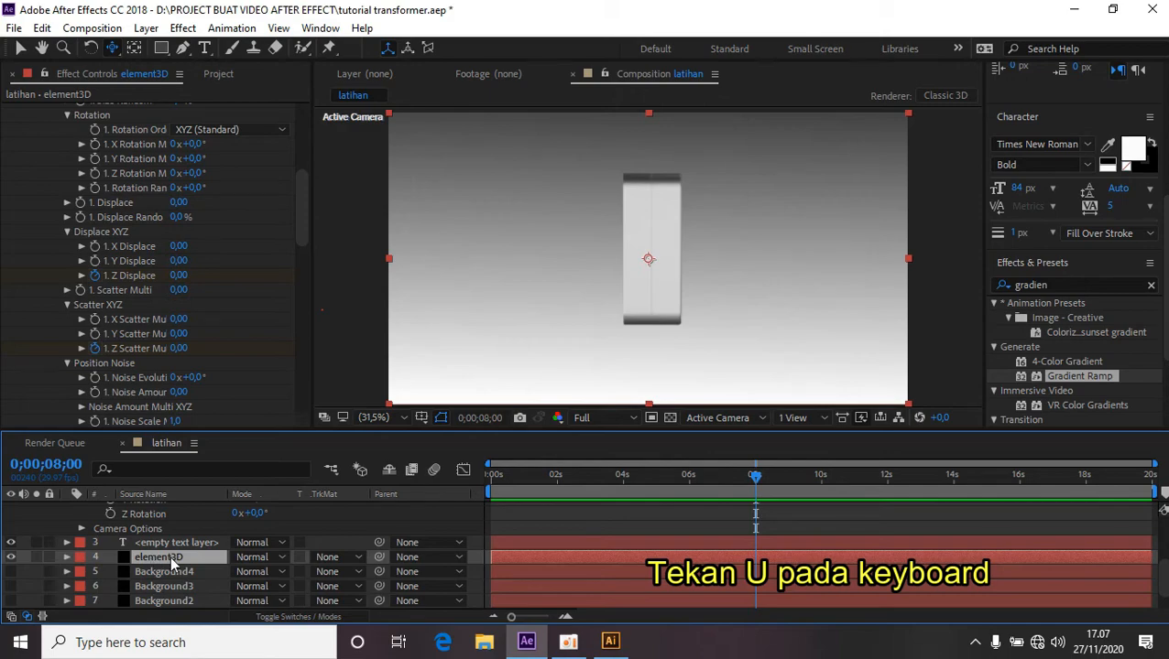
key(u)
scroll(249, 570, up, 2)
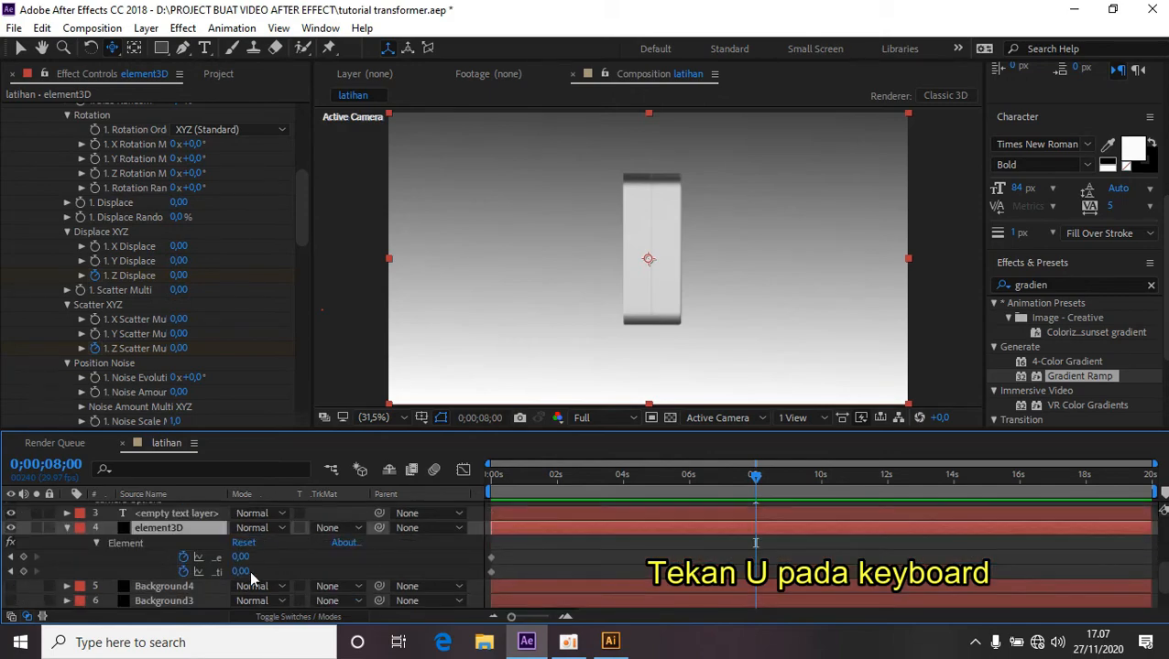
scroll(238, 550, down, 2)
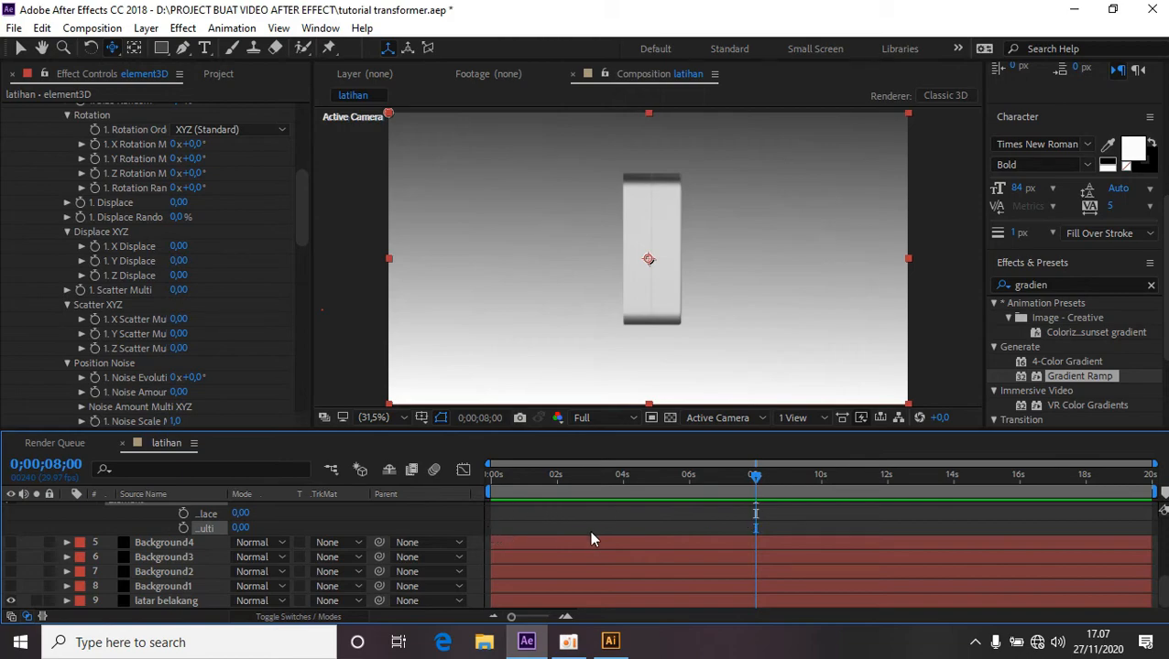
click(183, 513)
click(184, 527)
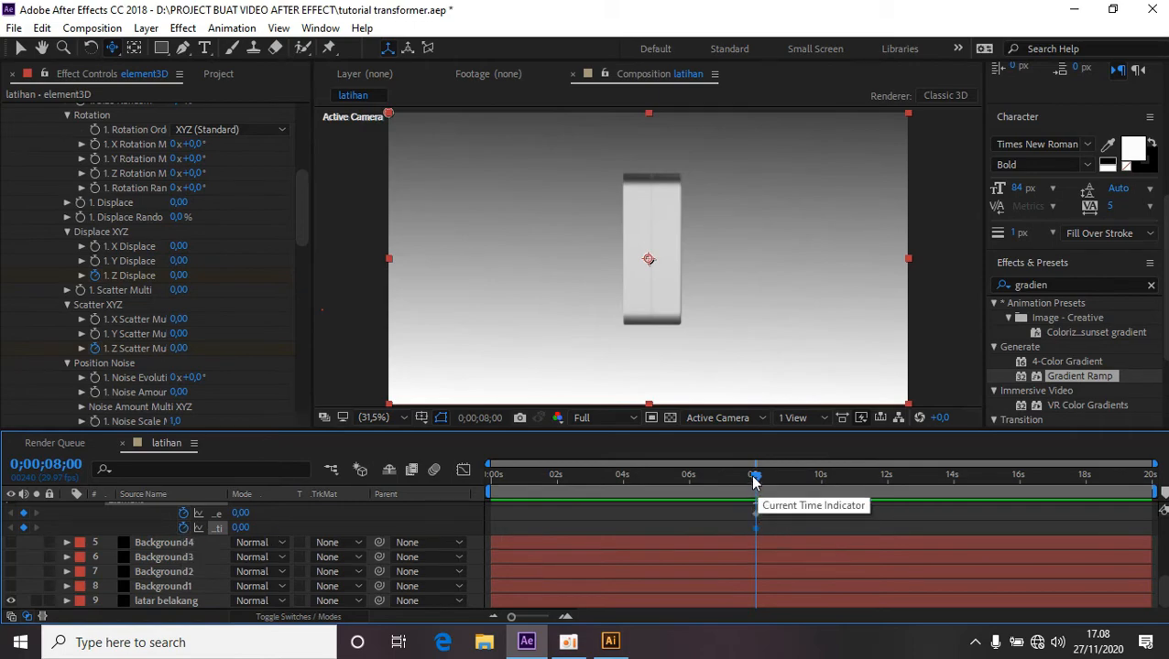
At the first frame, set the Z Displace value to 9.75.
drag(757, 483, 484, 495)
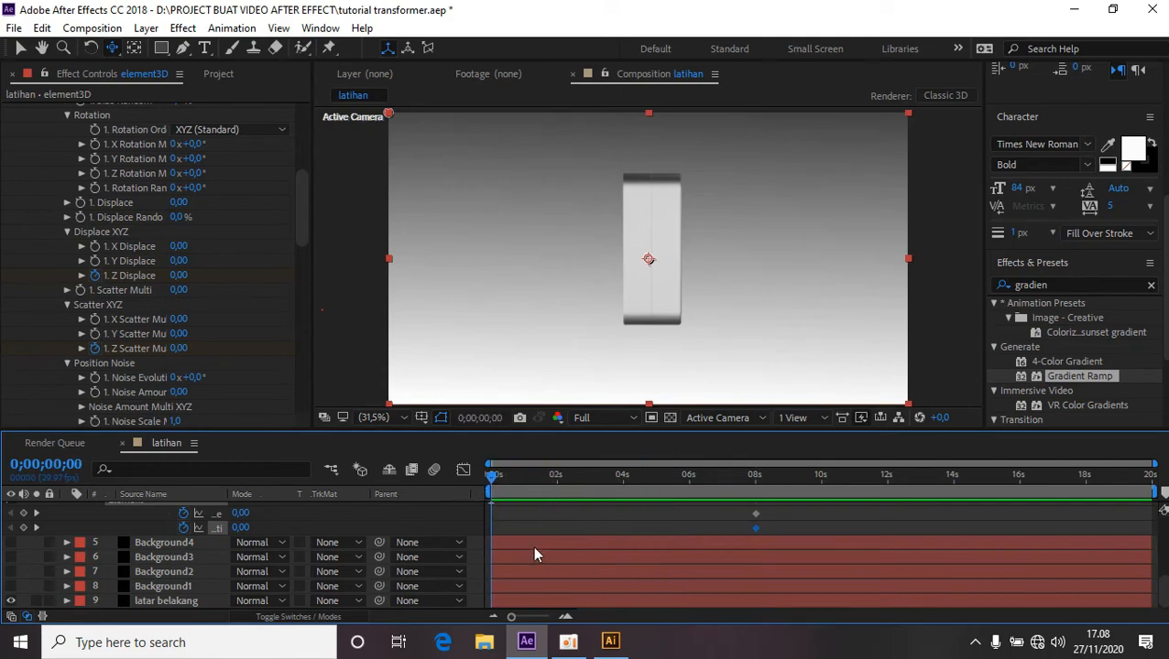
drag(243, 518, 424, 529)
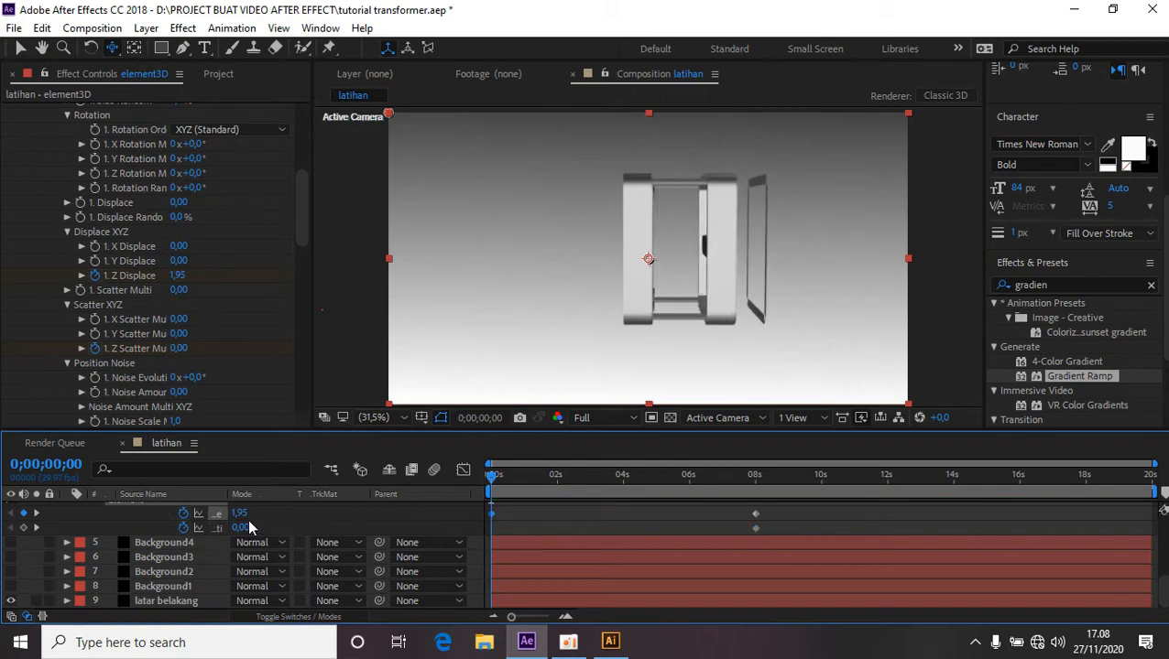
drag(240, 514, 379, 520)
drag(427, 524, 275, 412)
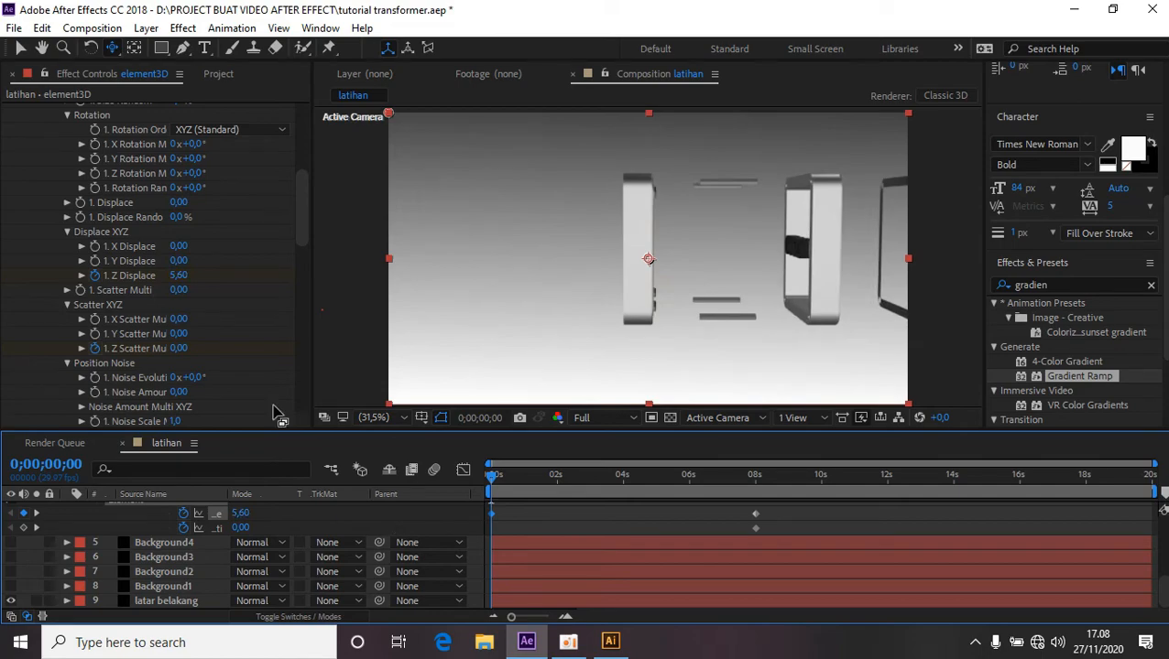
click(112, 48)
click(193, 85)
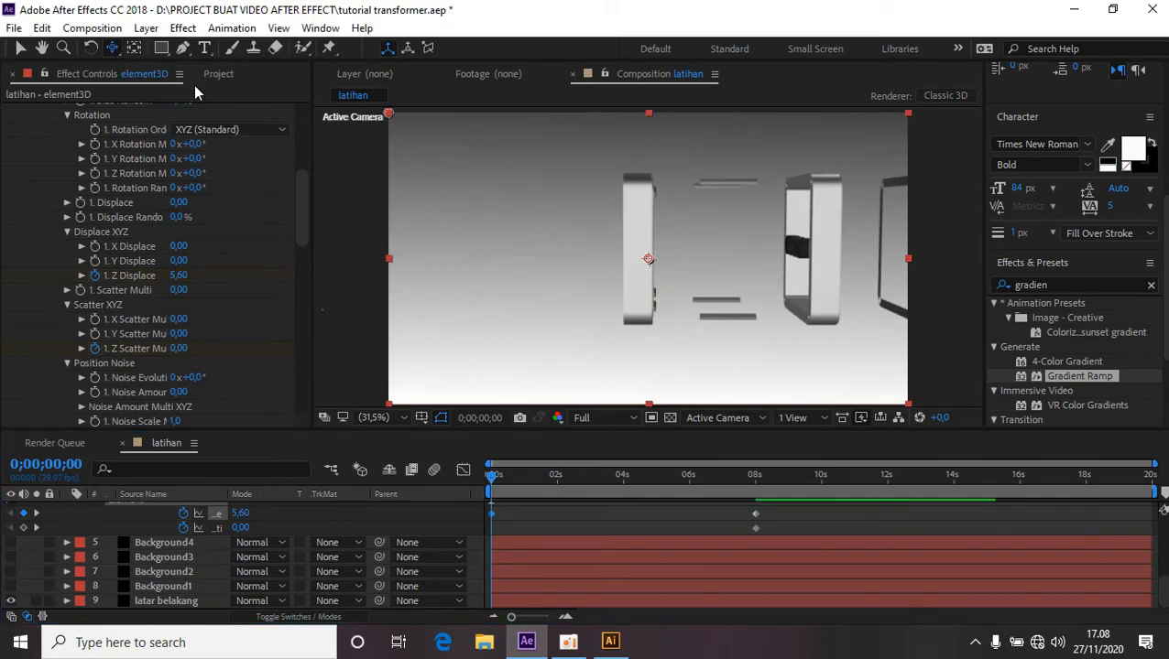
drag(730, 256, 592, 247)
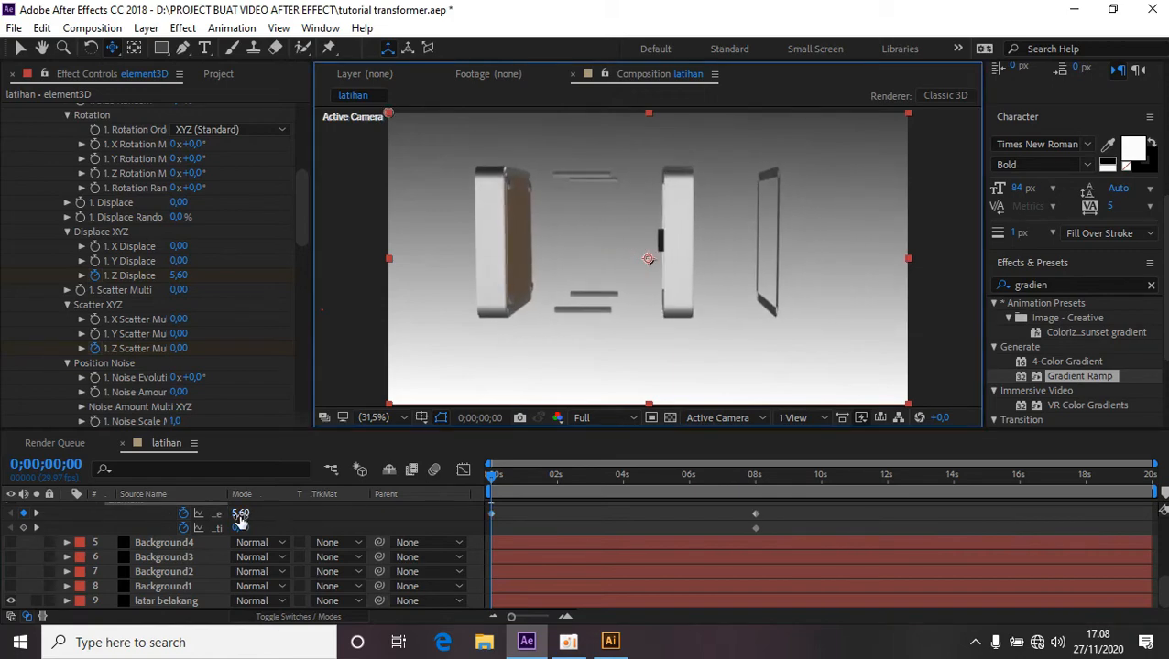
drag(240, 514, 440, 527)
Set the Z Scatter value at the first frame to 20.93 and preview the animation.
drag(697, 209, 632, 210)
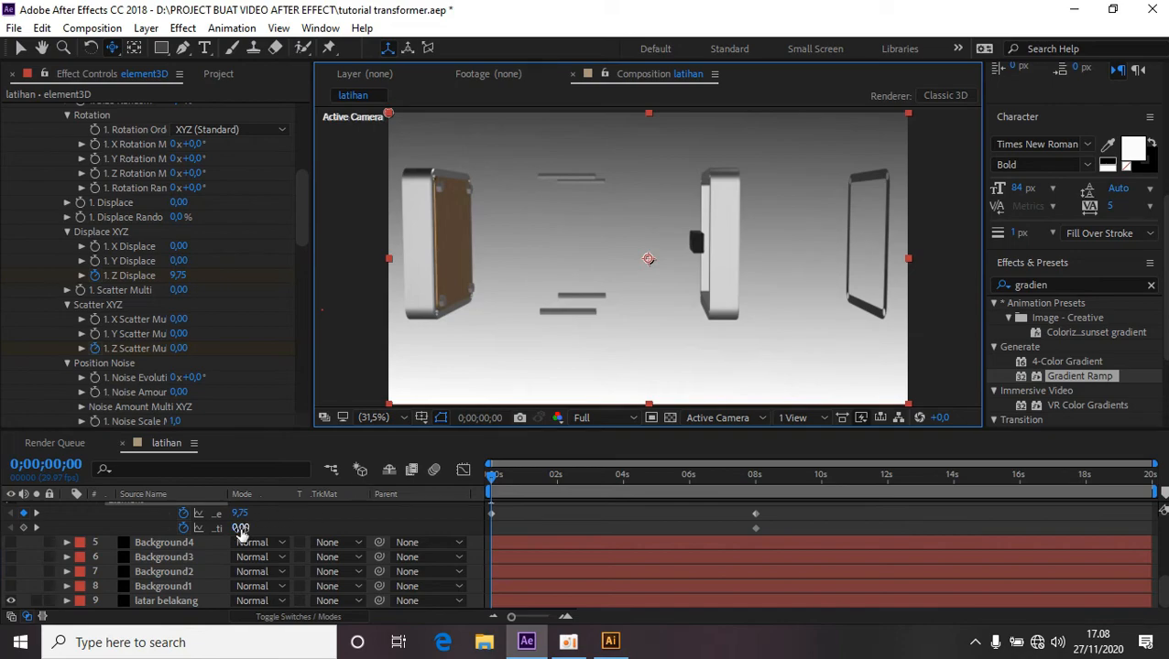
drag(240, 529, 654, 242)
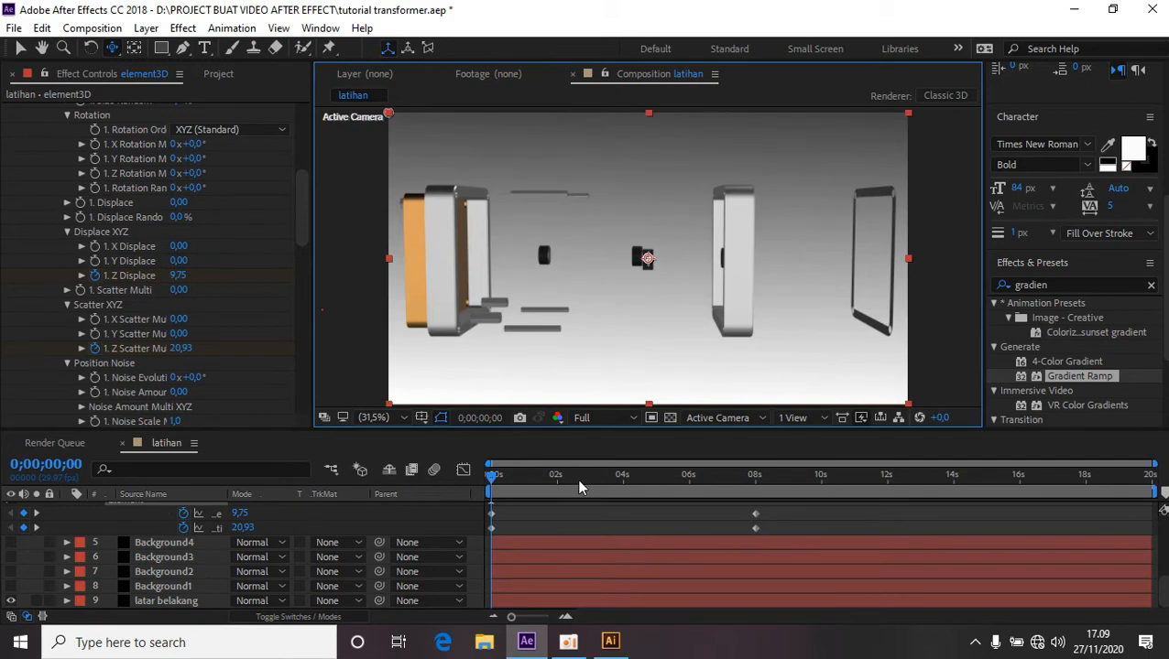
drag(492, 481, 487, 488)
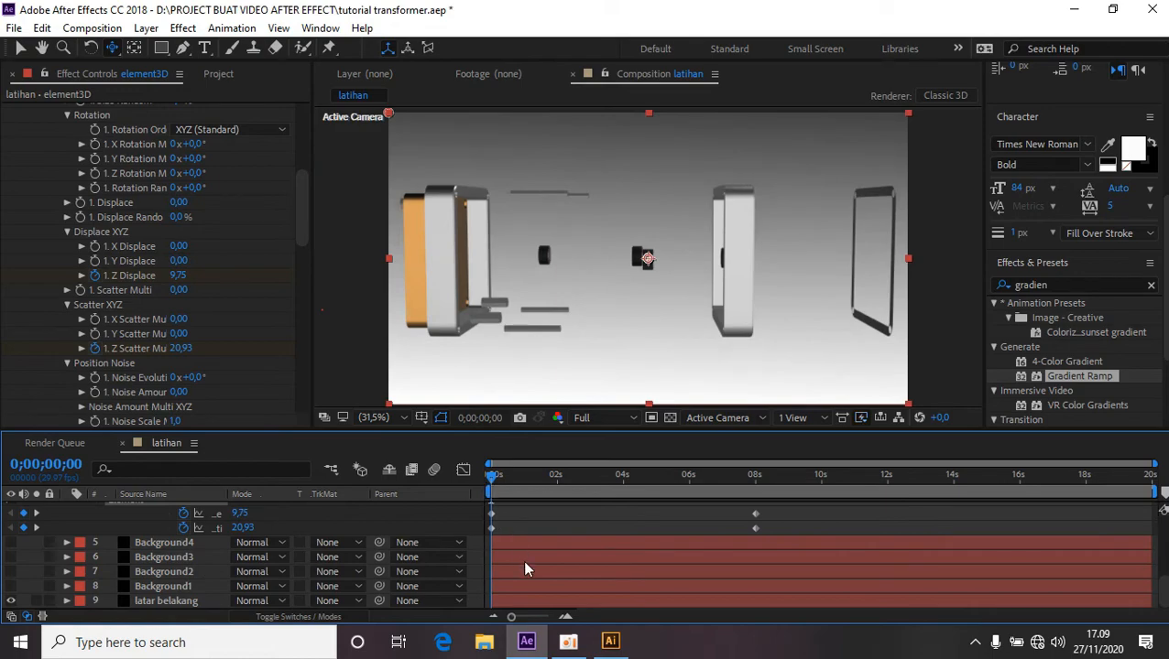
key(space)
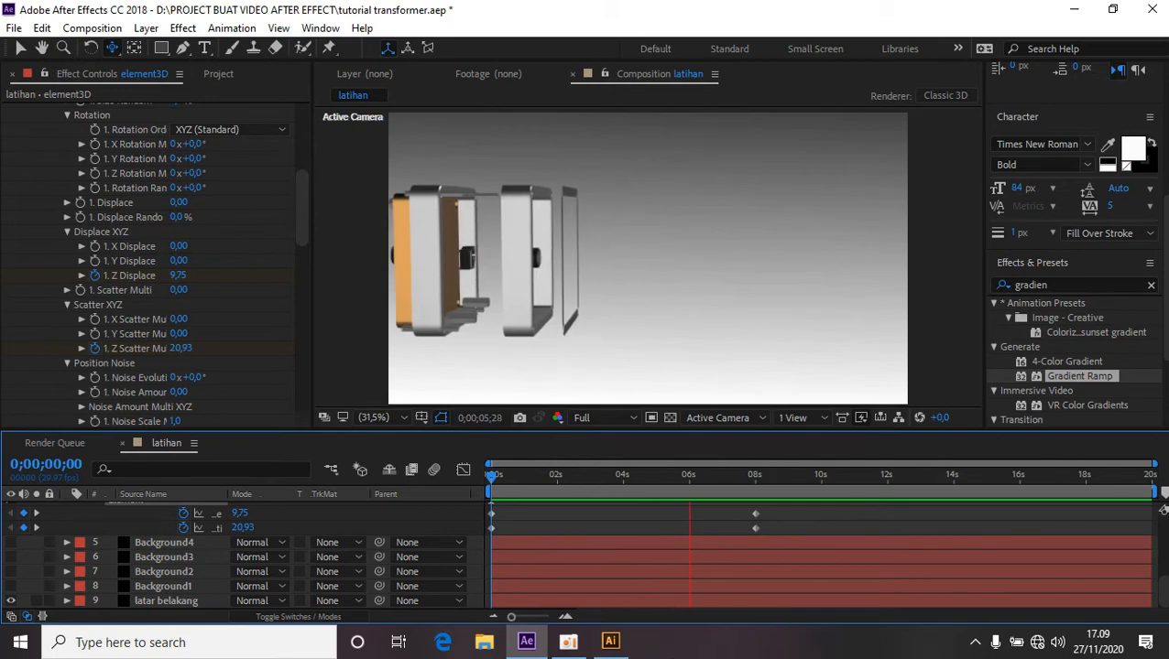
key(space)
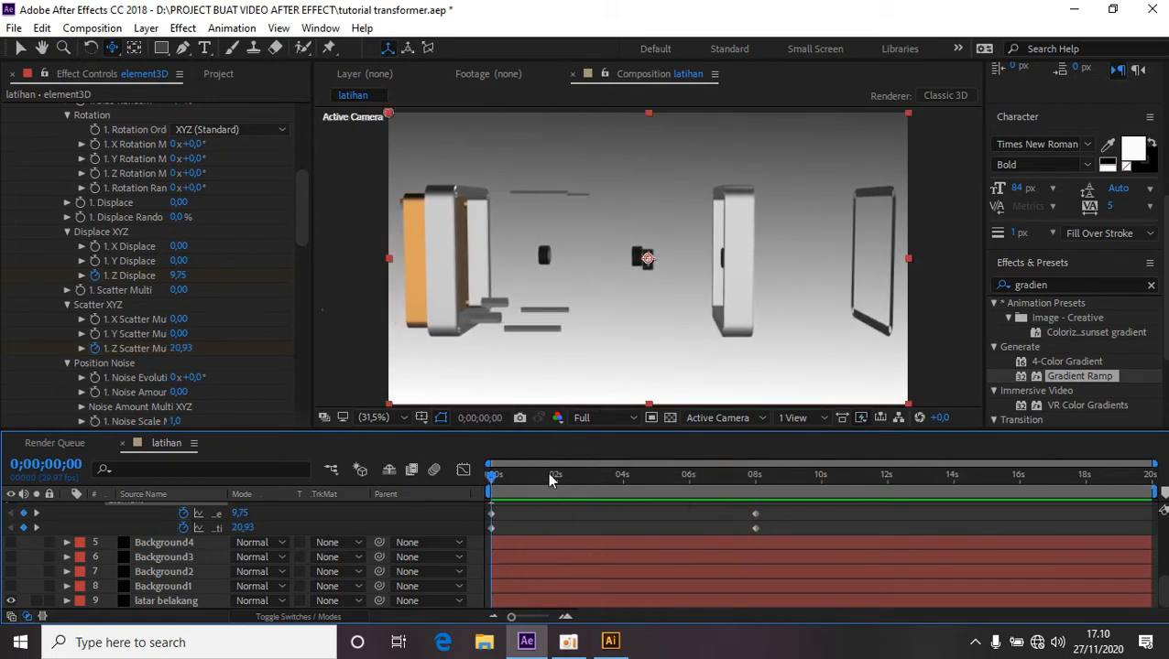
At 8 seconds, set the Z Scatter keyframe value to 0.
drag(491, 483, 753, 499)
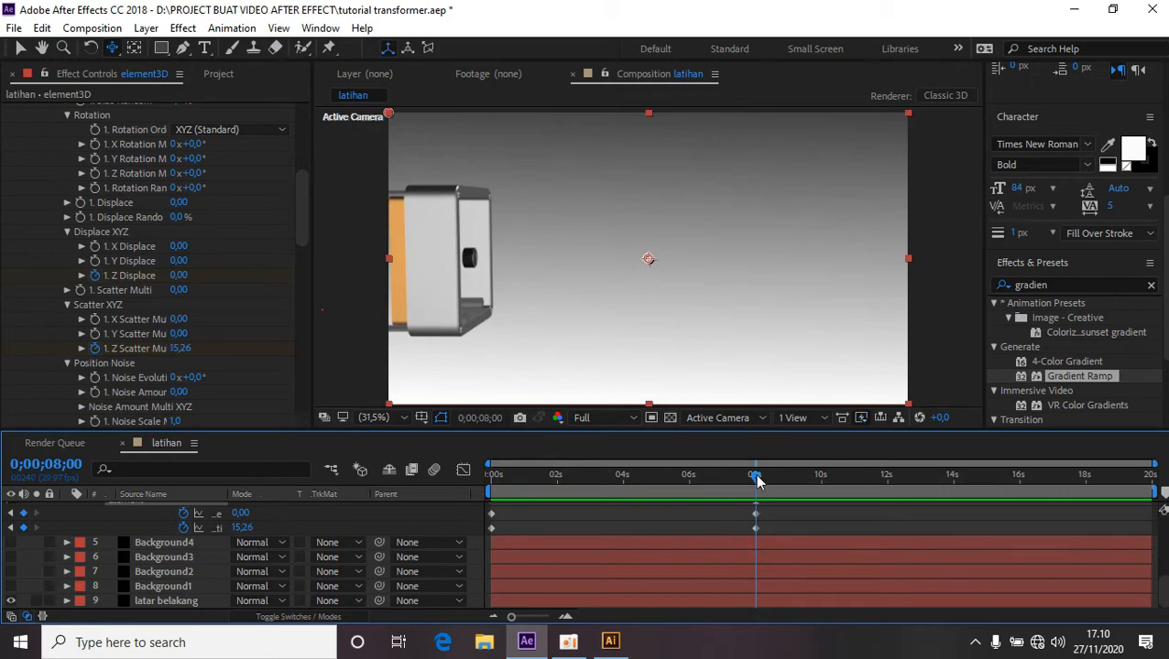
drag(757, 483, 755, 484)
text(0)
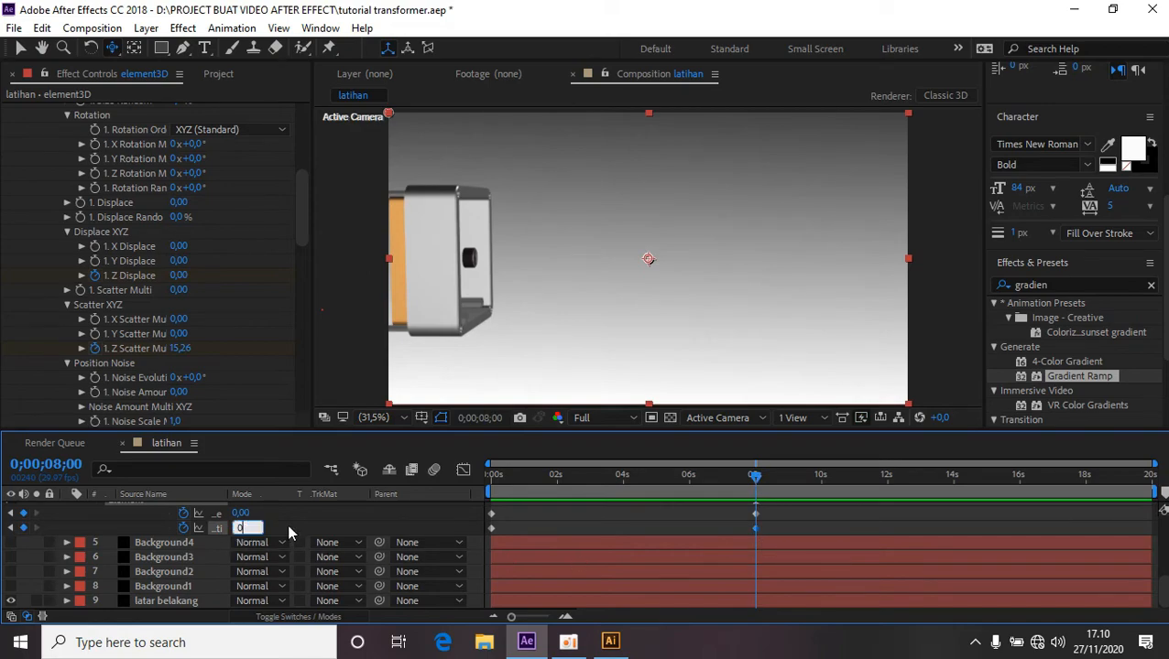
key(Return)
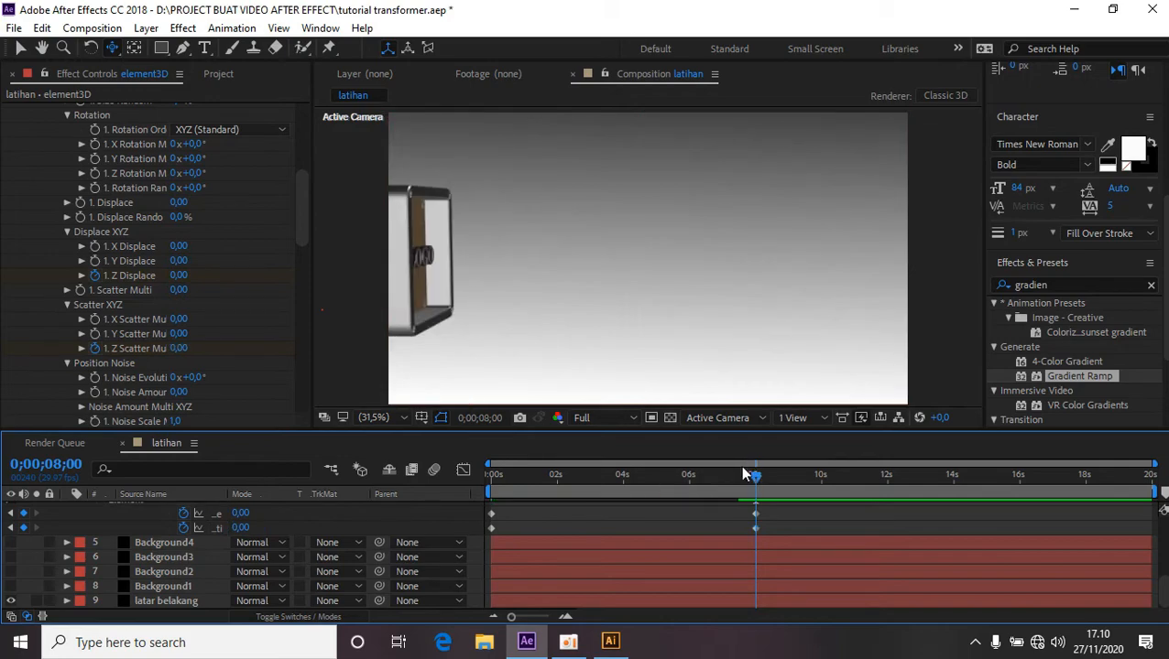
drag(755, 476, 765, 519)
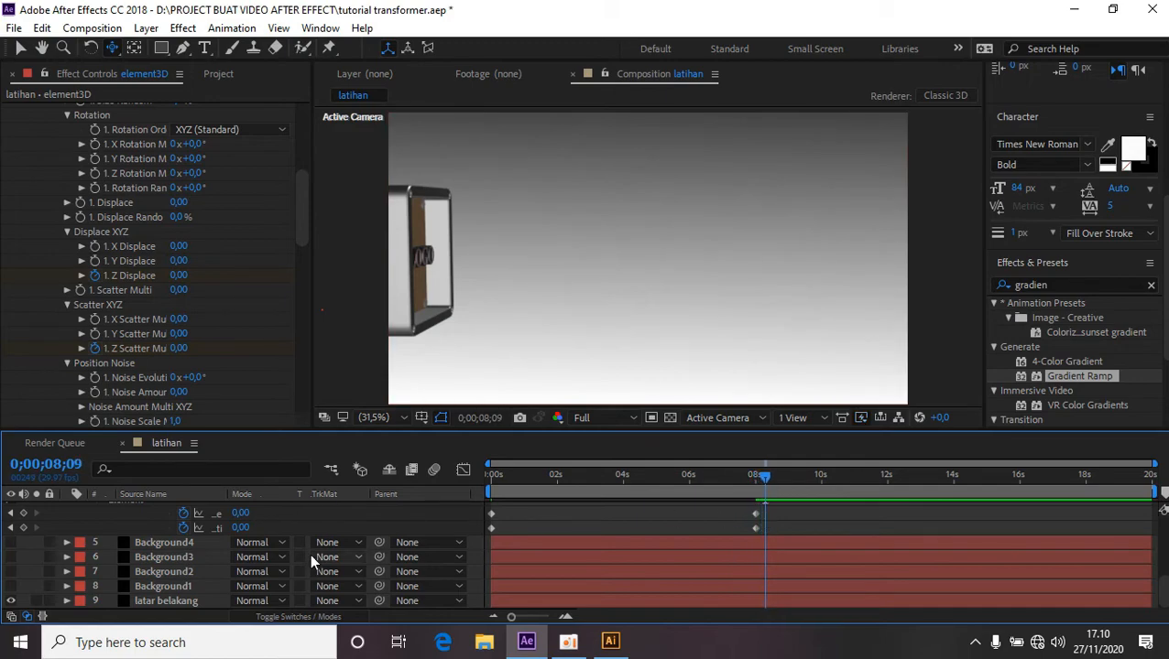
At the first frame, add keyframes for Camera 1's Point of Interest and Position properties.
scroll(304, 540, up, 8)
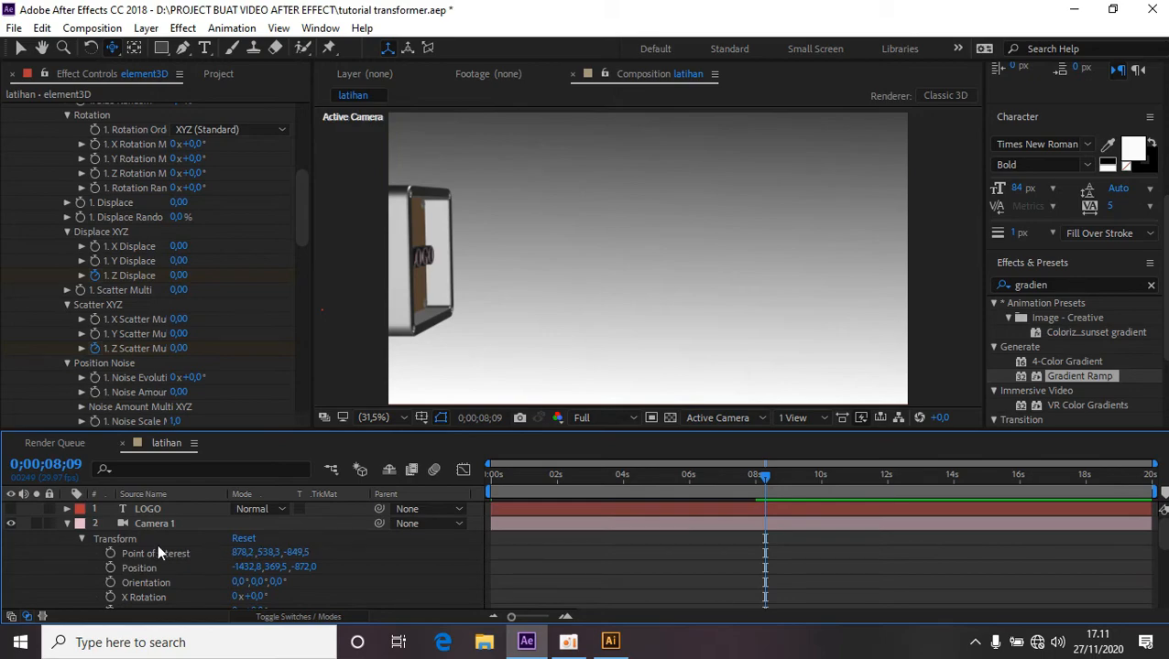
click(66, 523)
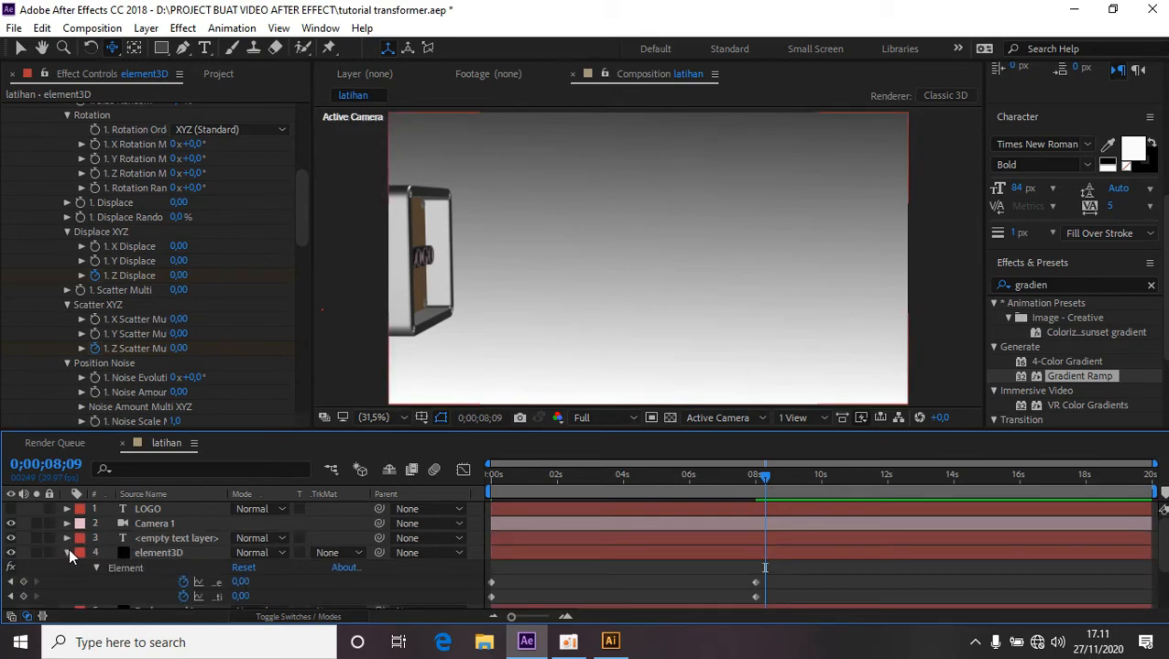
click(67, 552)
click(168, 524)
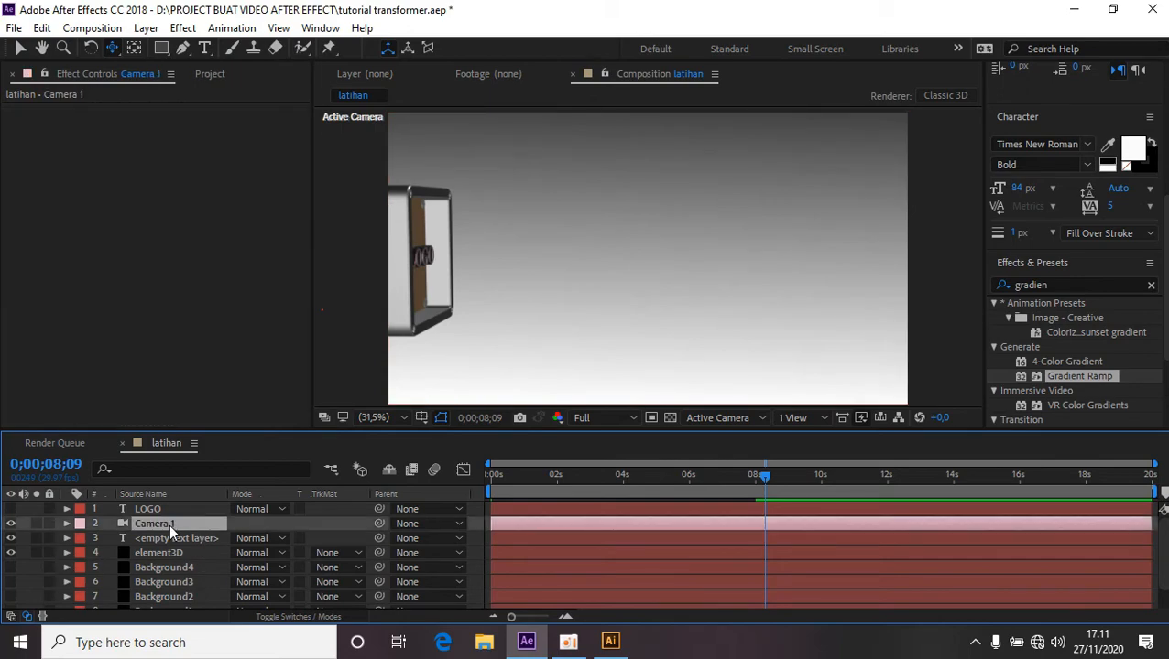
click(66, 523)
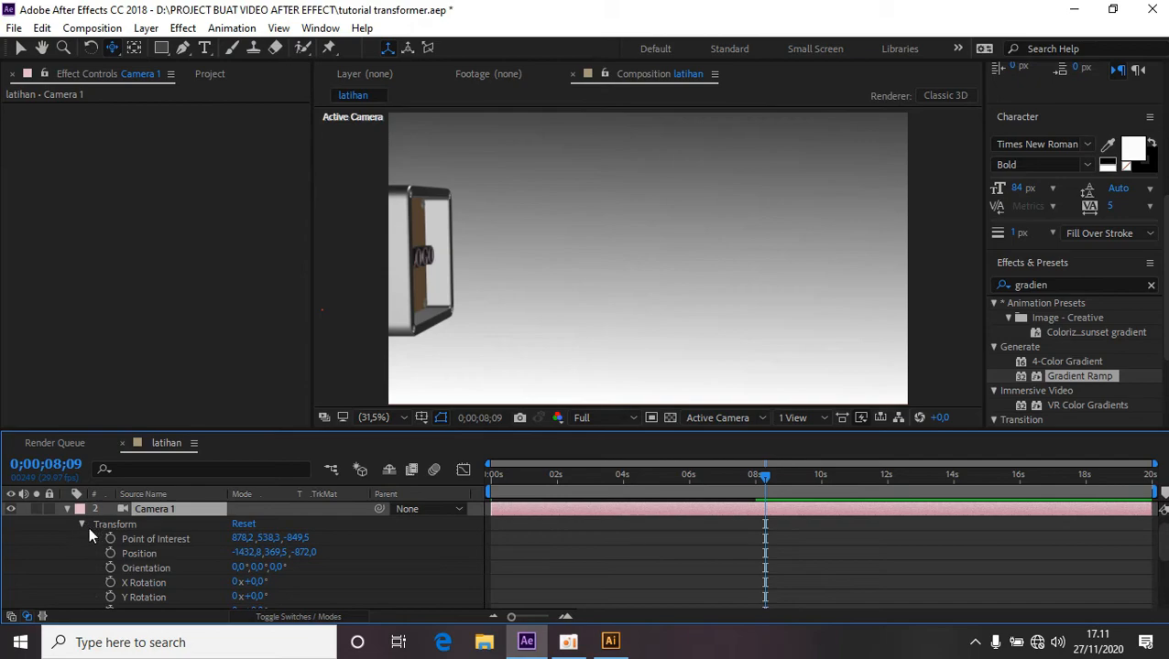
scroll(82, 524, down, 1)
click(82, 515)
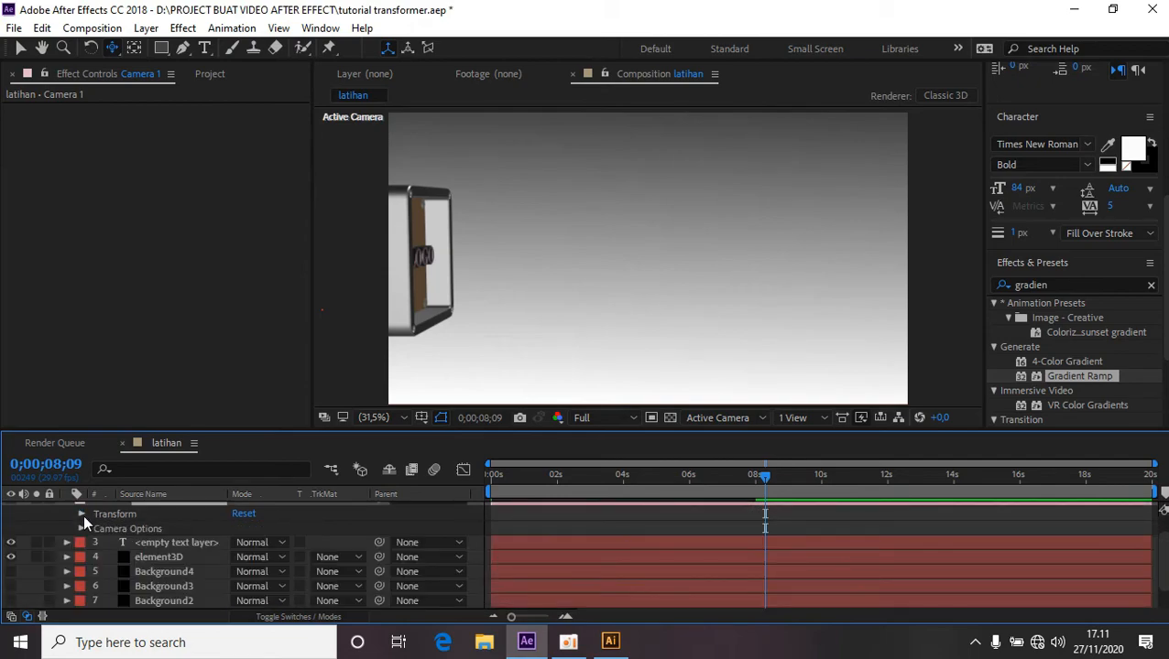
click(82, 515)
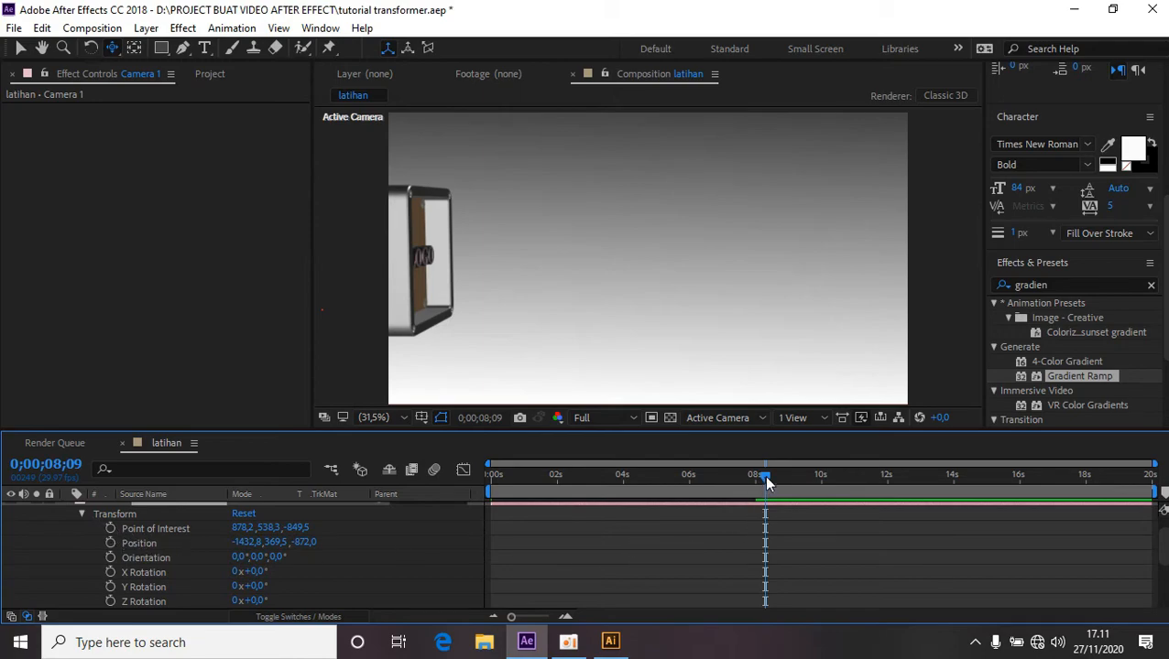
drag(766, 479, 488, 494)
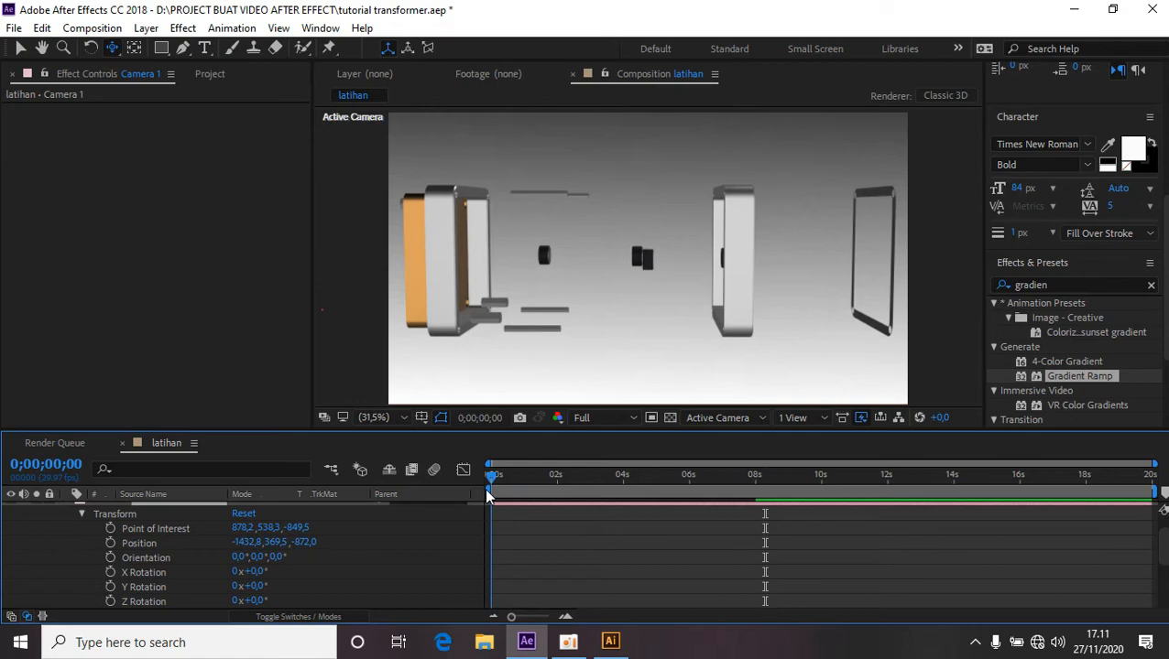
click(110, 530)
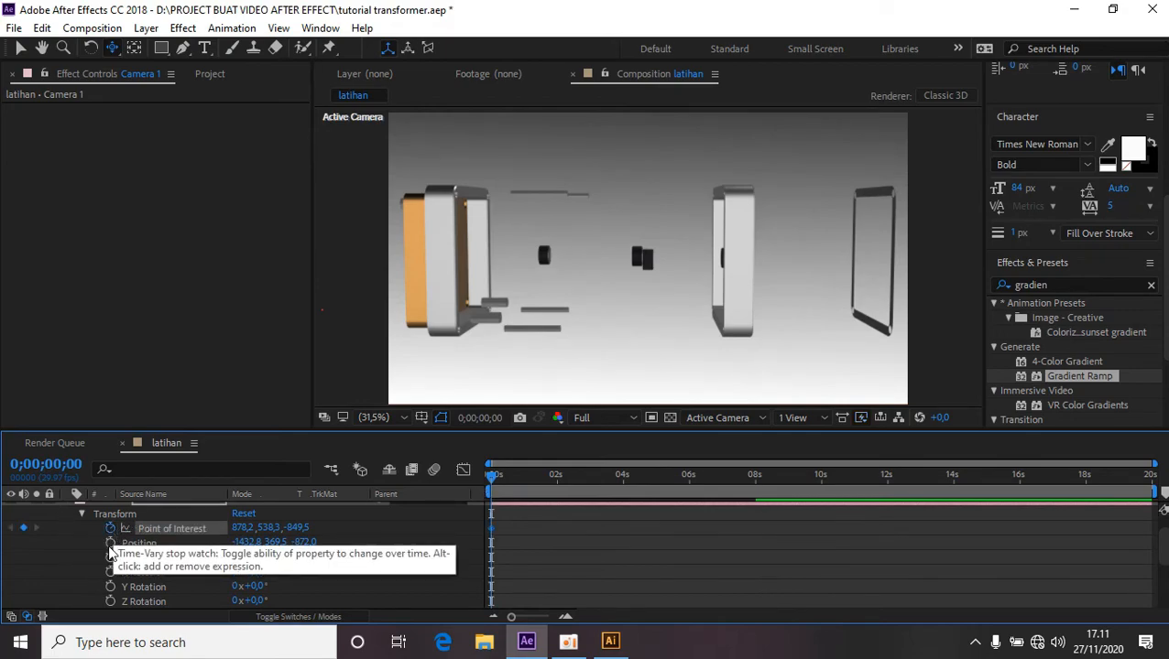
click(110, 544)
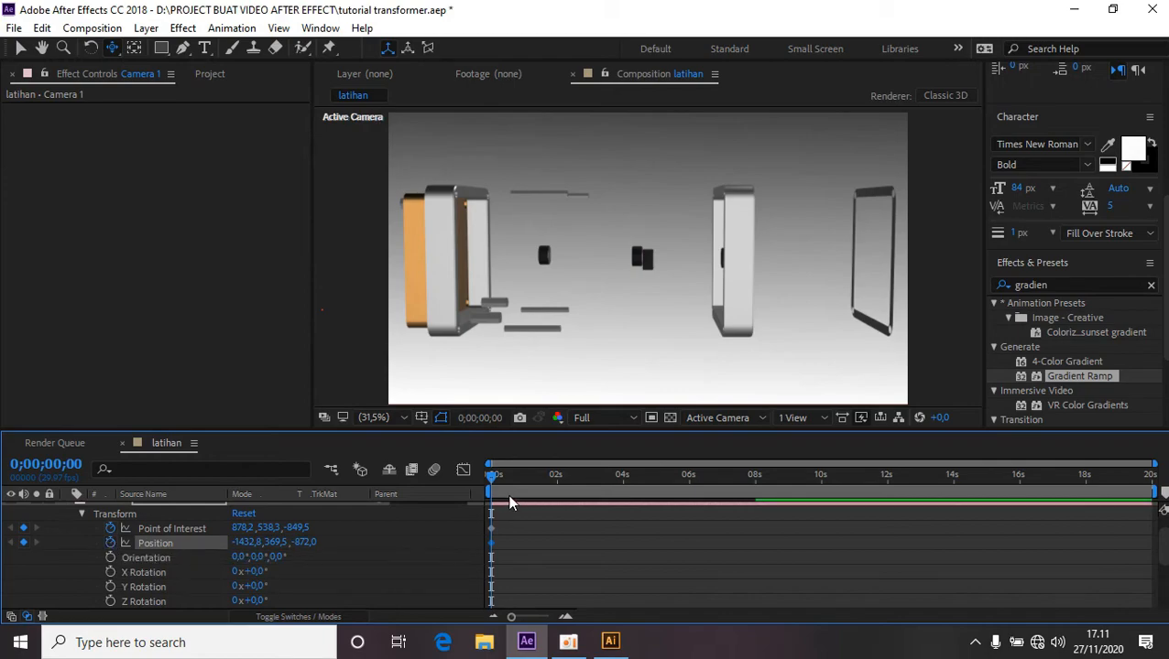
At about 8 seconds, track and orbit the camera to frame the assembled LOGO icon front-on, and scrub to review the camera move.
drag(493, 483, 762, 499)
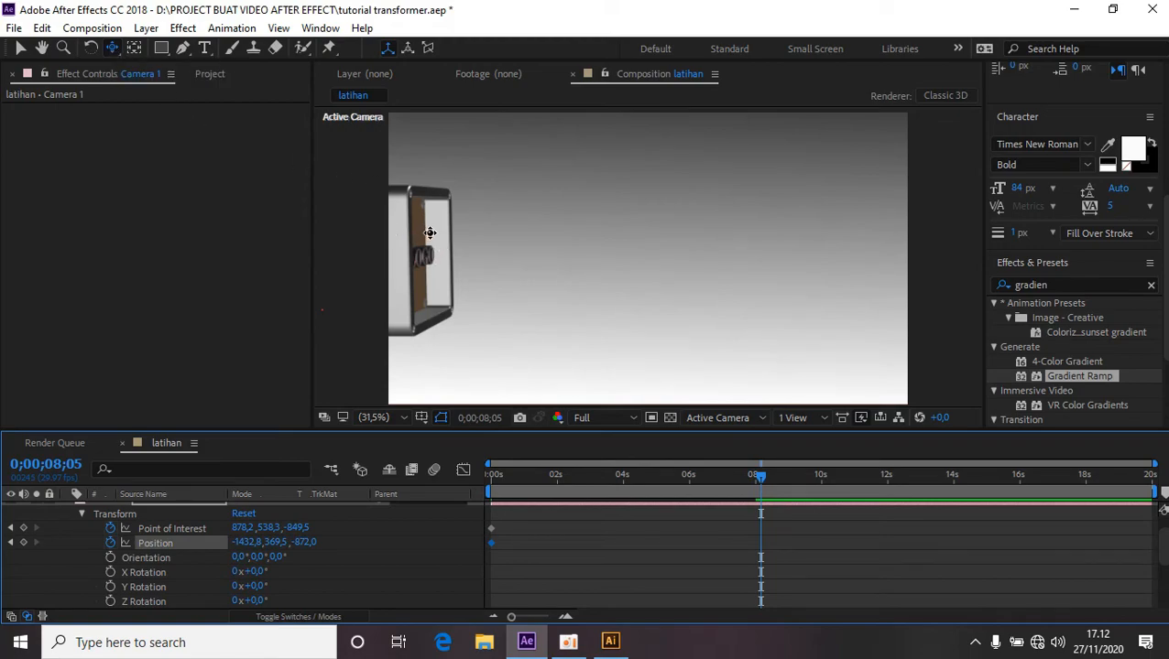
drag(430, 232, 670, 231)
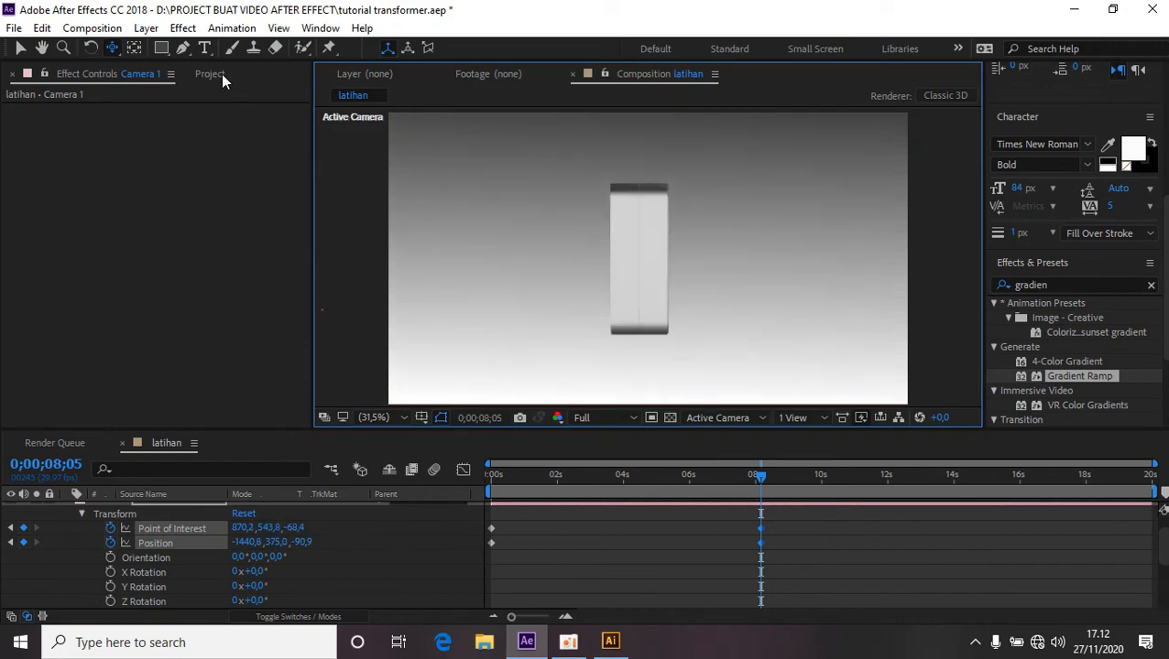
drag(112, 48, 193, 67)
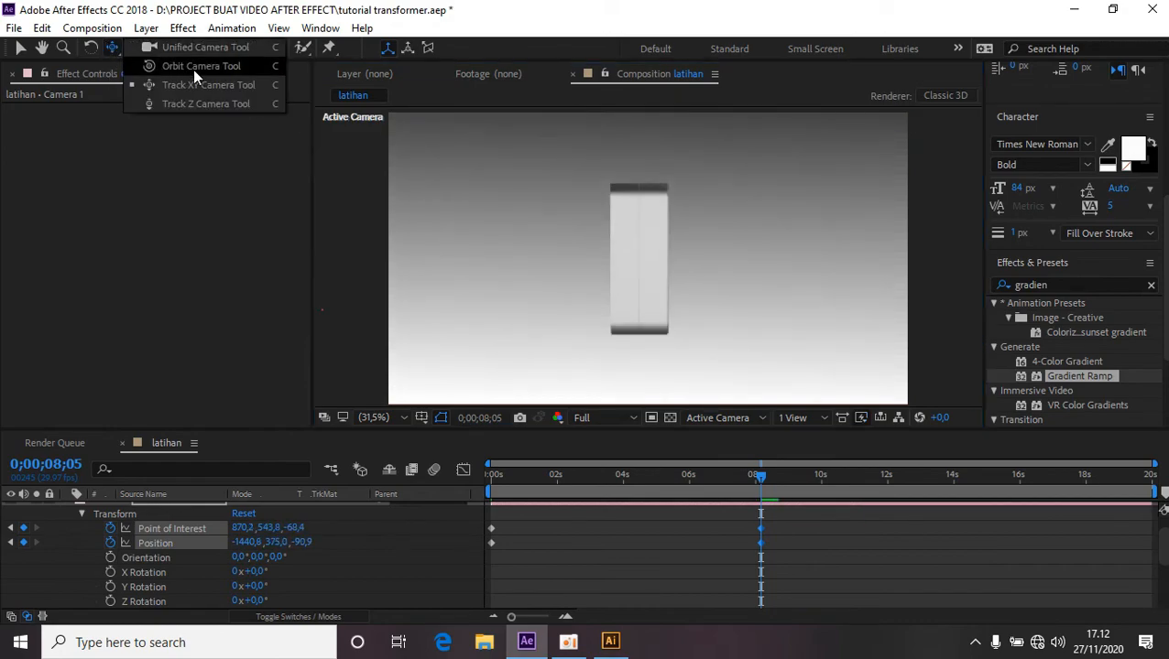
click(195, 70)
click(197, 72)
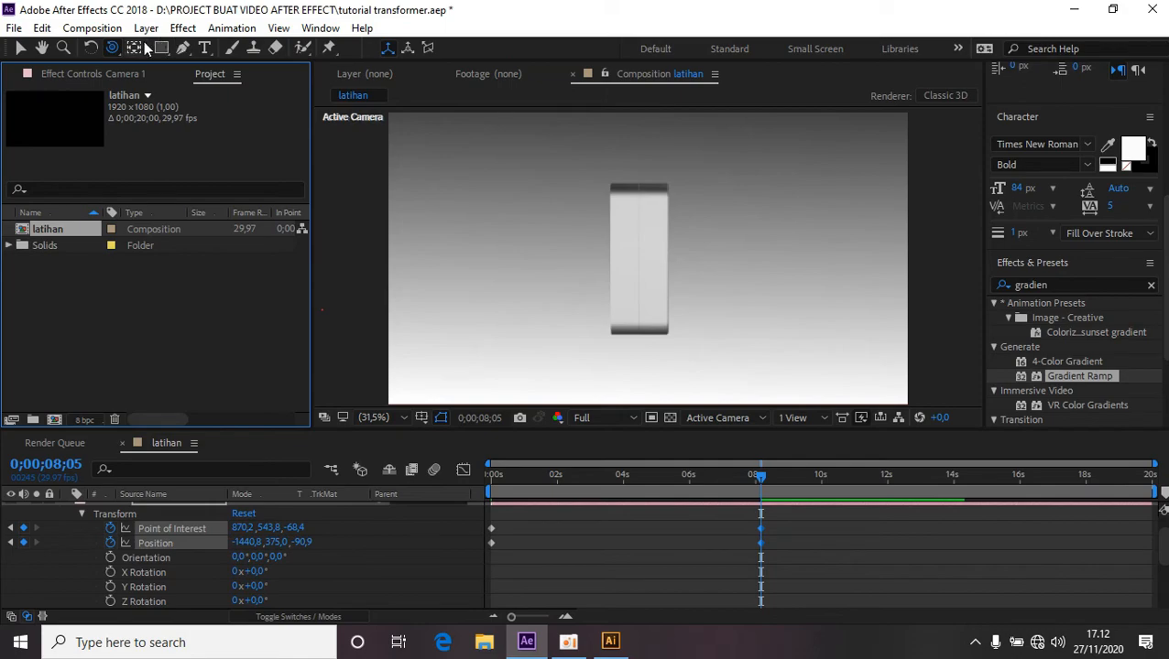
click(152, 75)
click(115, 49)
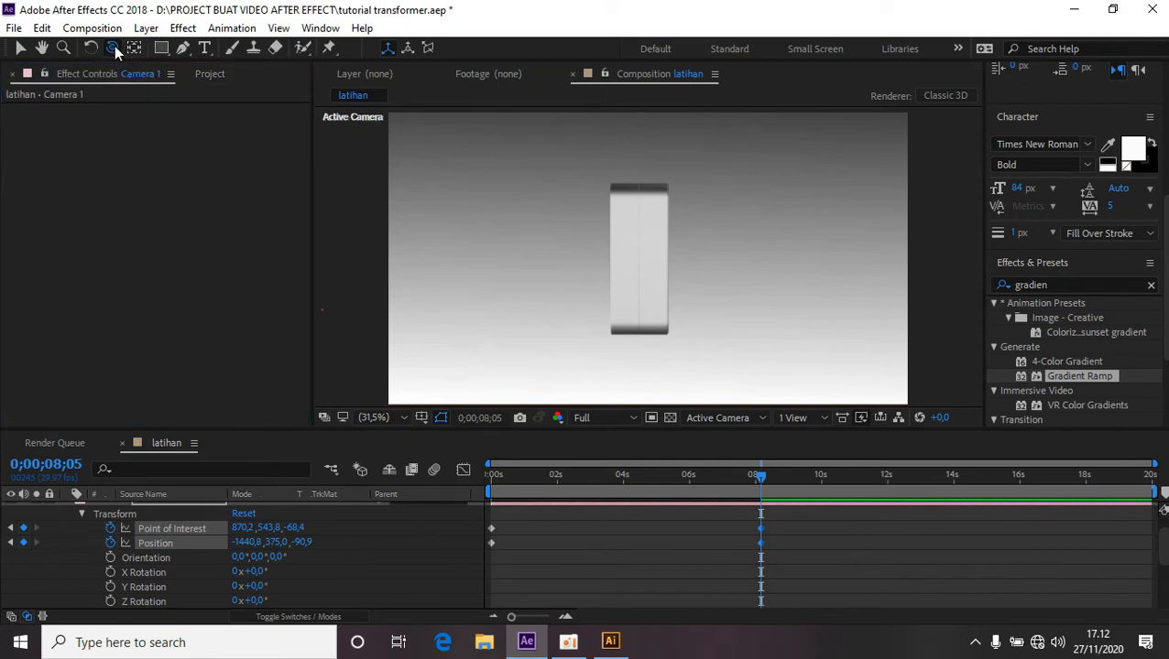
drag(655, 269, 532, 254)
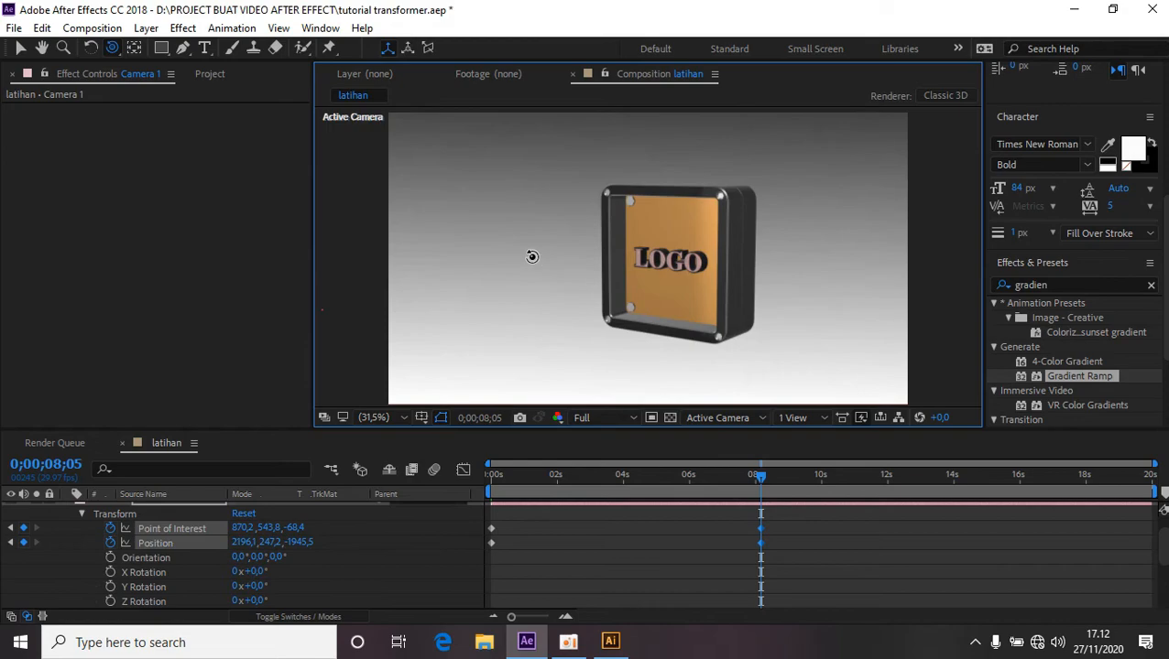
click(109, 51)
click(203, 84)
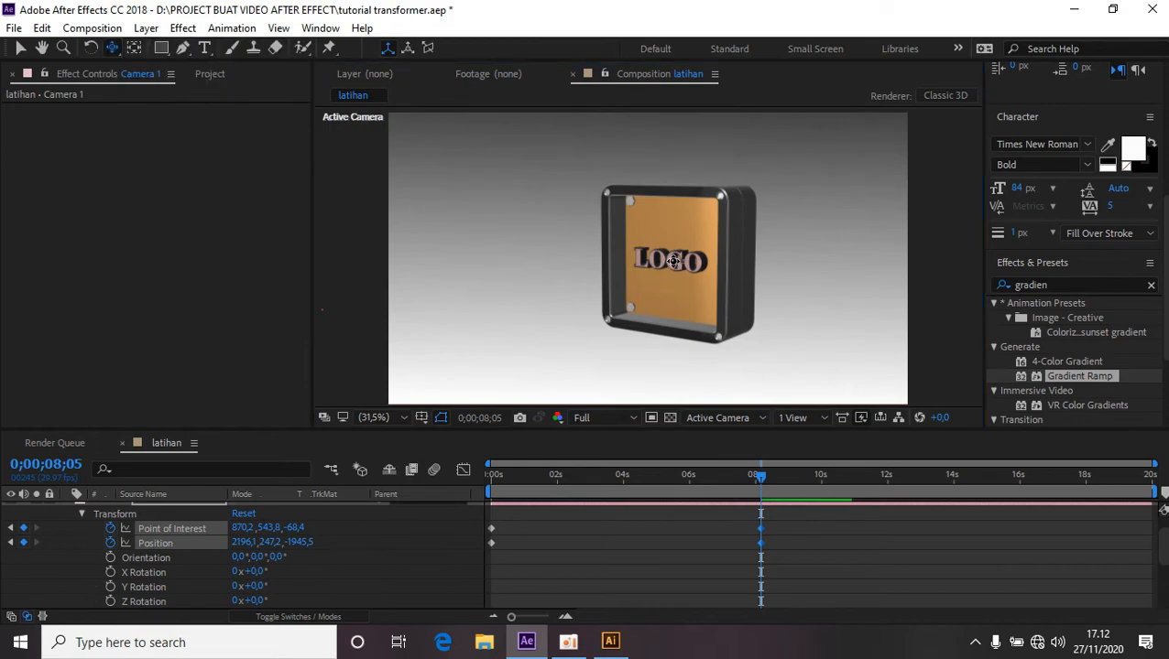
drag(673, 259, 722, 261)
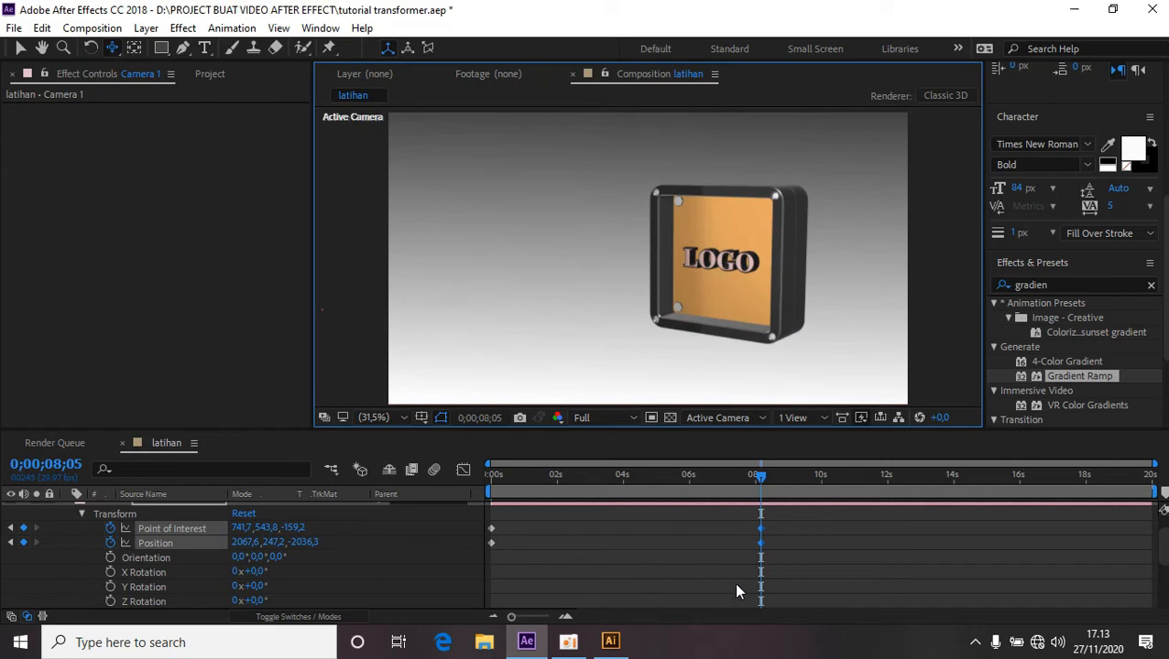
drag(763, 477, 730, 481)
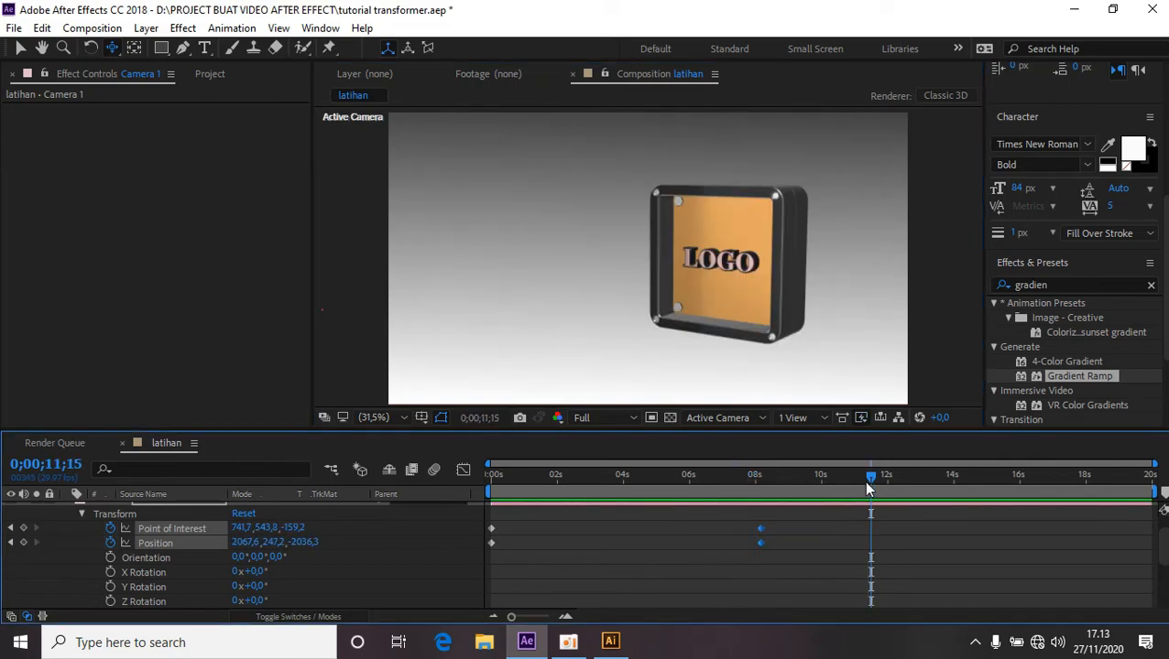
drag(869, 489, 739, 495)
At the first frame, set the element3D layer's Z Particle Rotation to 0 and add a keyframe for it.
scroll(388, 574, up, 1)
click(66, 524)
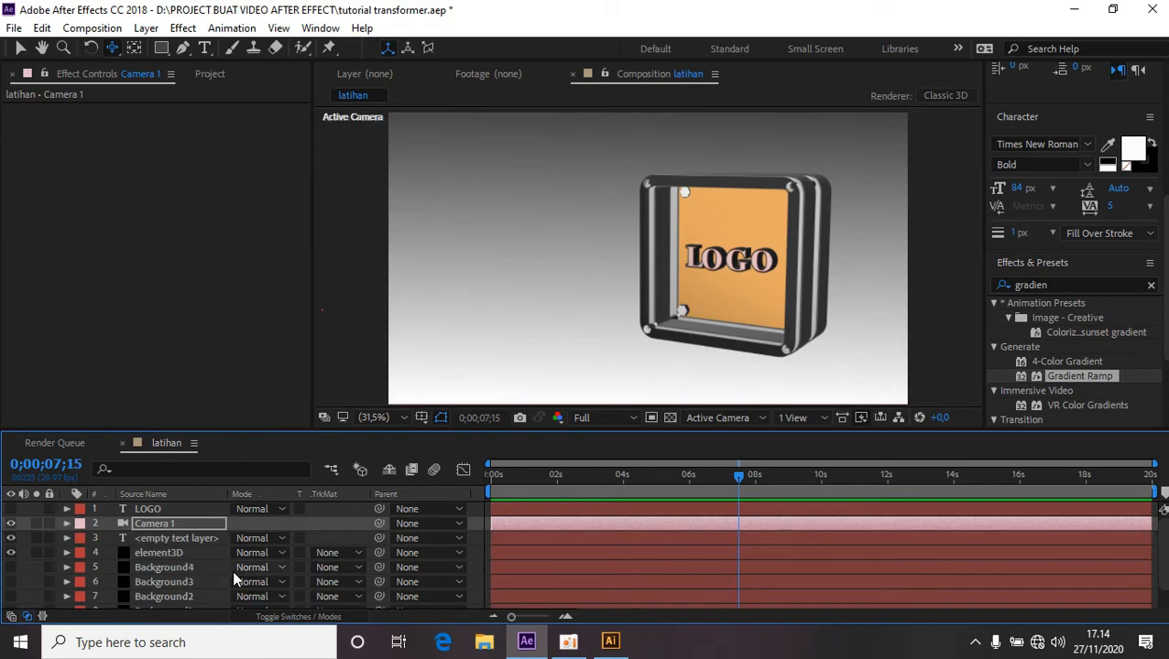
click(158, 547)
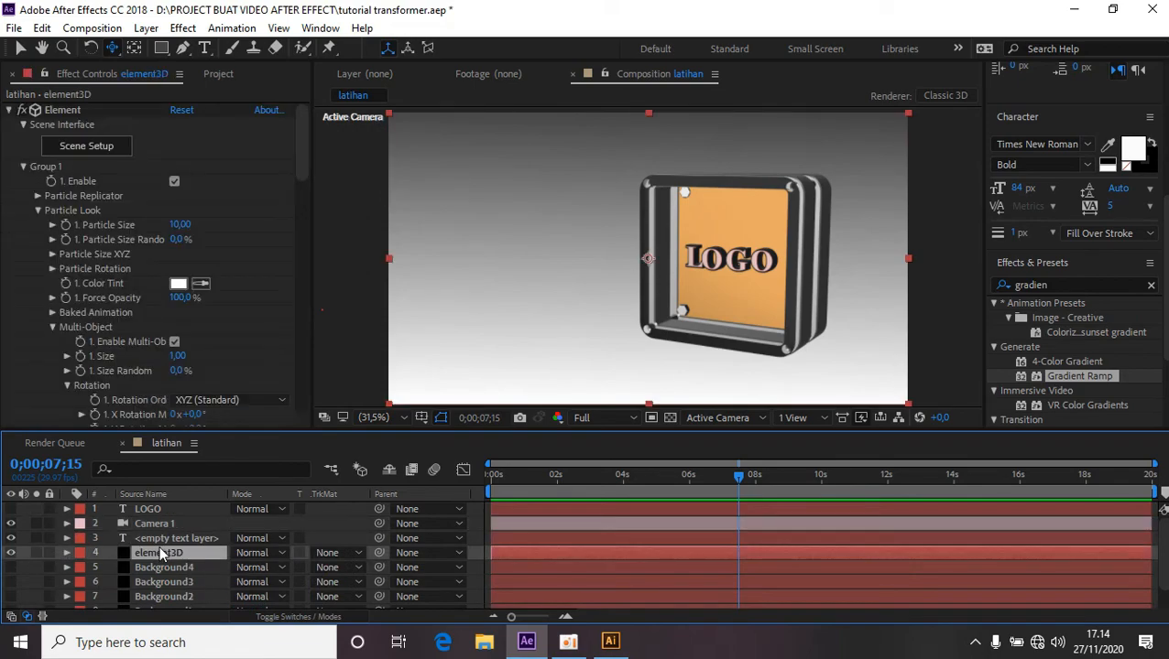
click(66, 553)
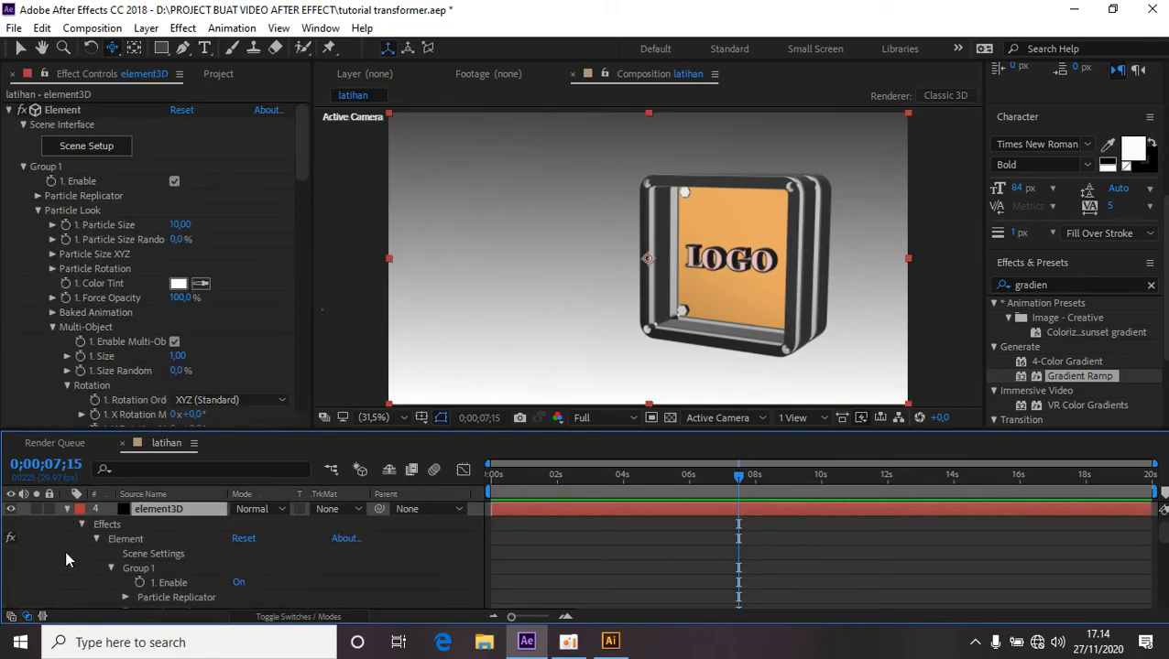
scroll(65, 559, up, 2)
drag(738, 475, 497, 523)
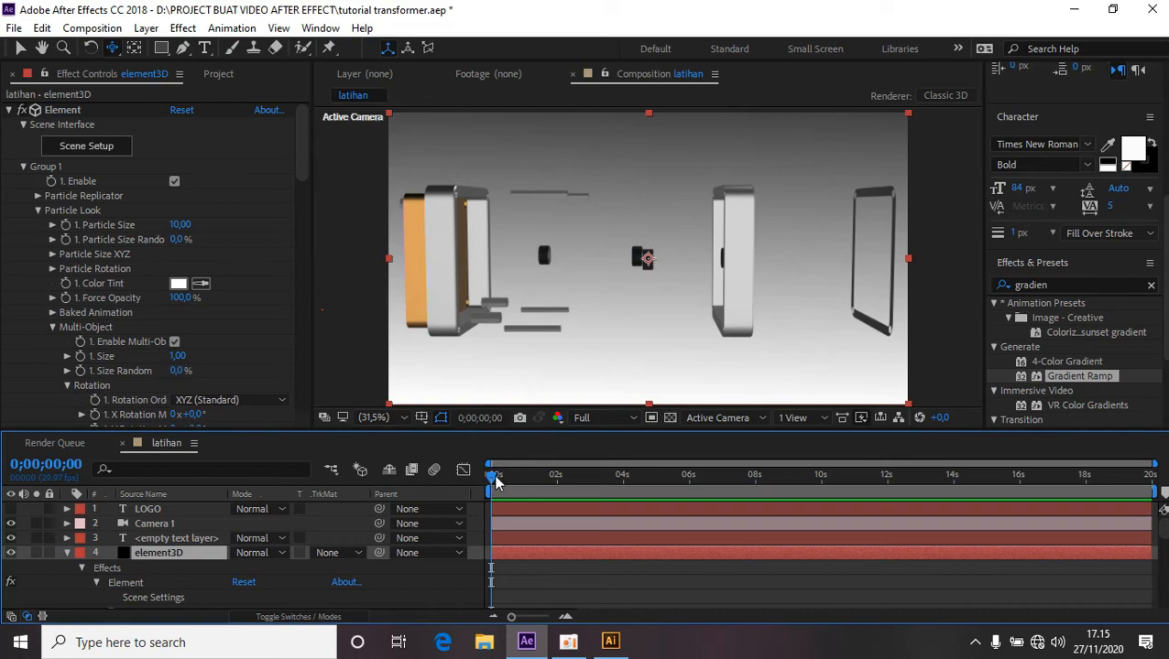
drag(494, 480, 493, 510)
scroll(169, 558, down, 1)
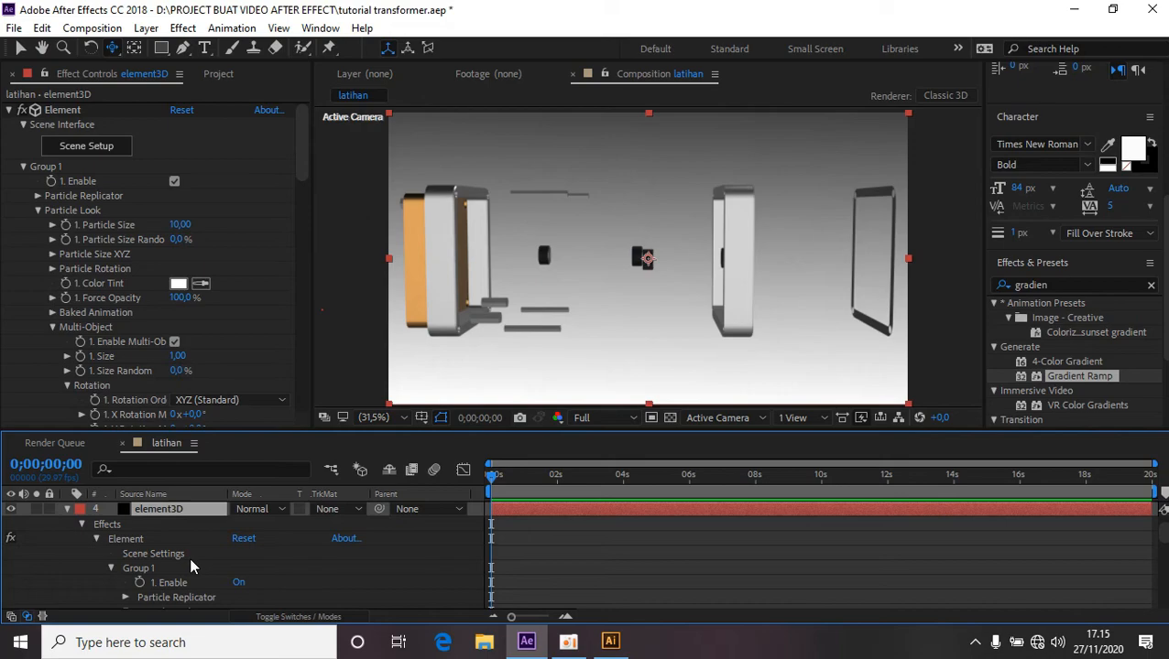
scroll(190, 566, down, 3)
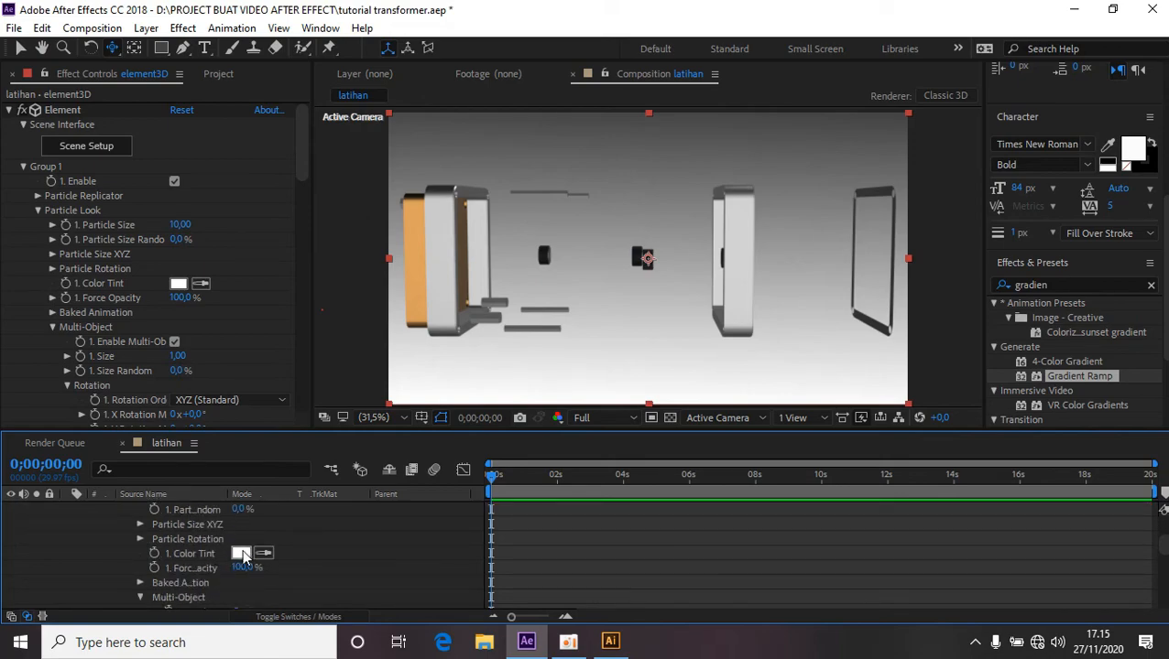
click(139, 539)
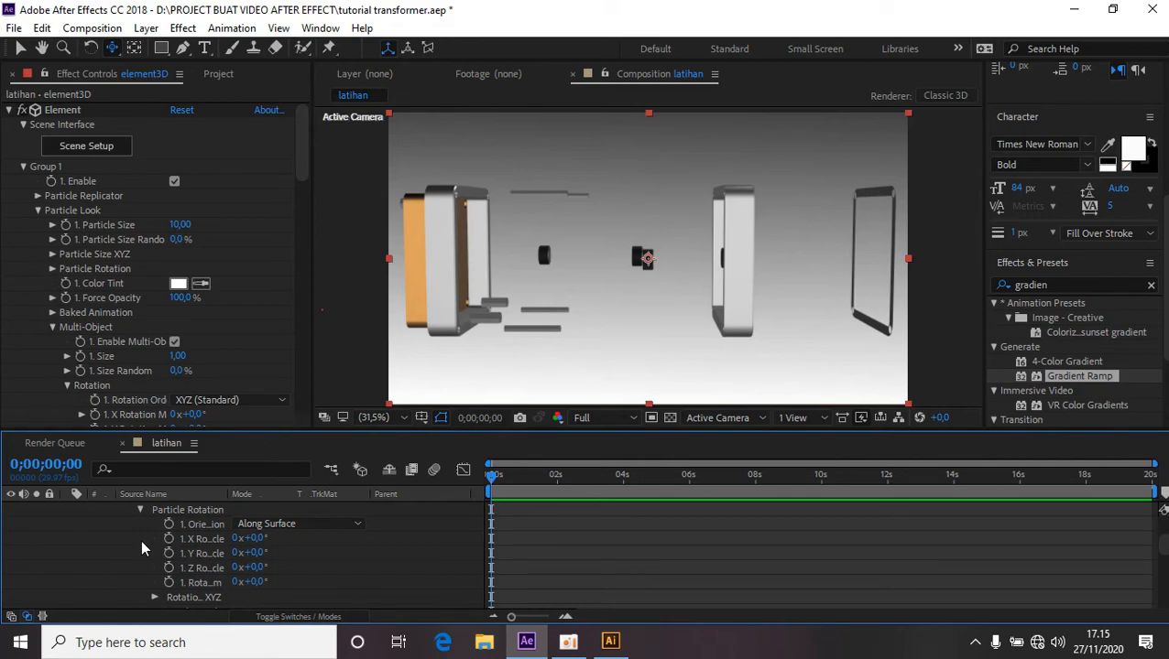
mouse_move(261, 572)
mouse_down()
mouse_move(324, 578)
mouse_move(271, 578)
mouse_up()
click(260, 567)
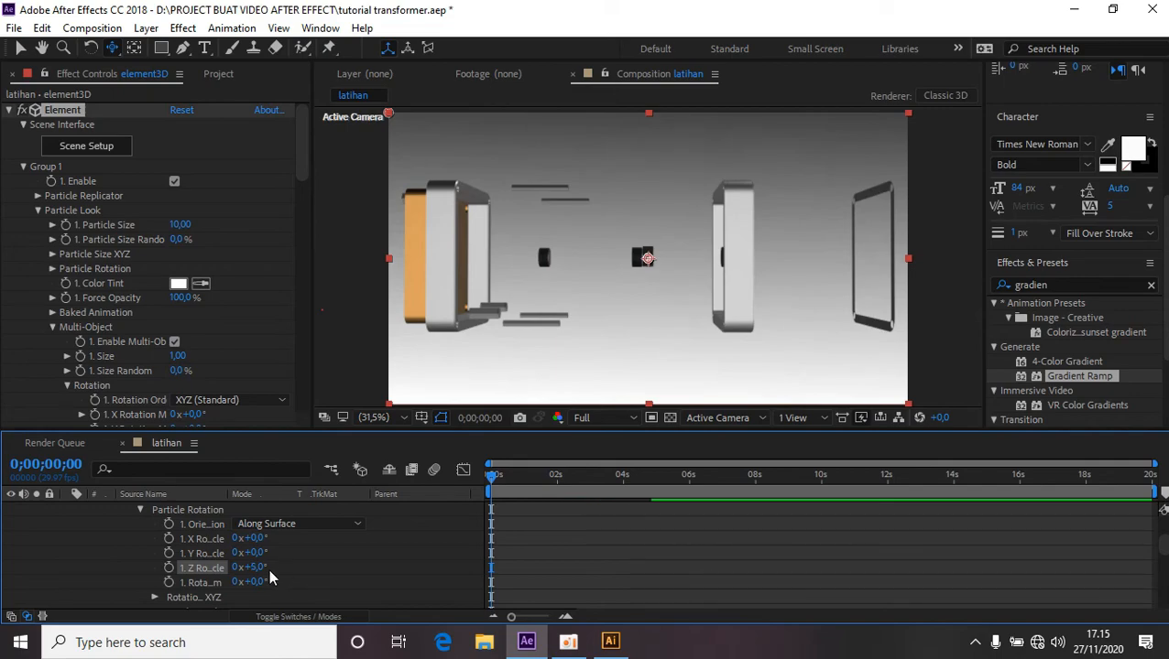
text(0)
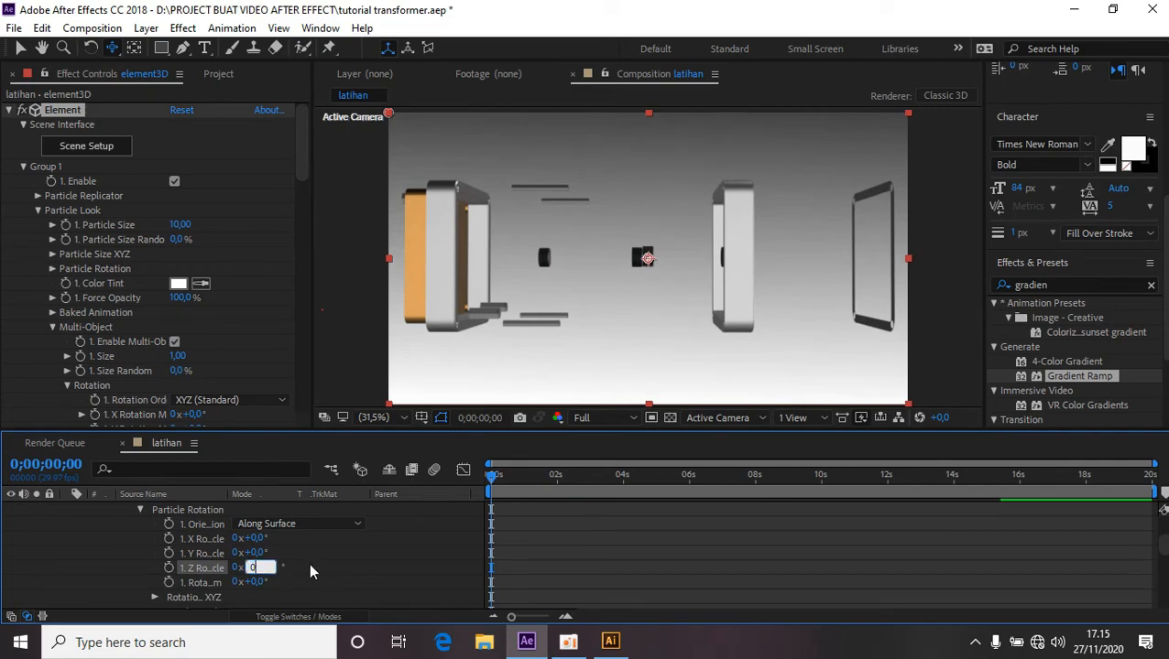
key(Return)
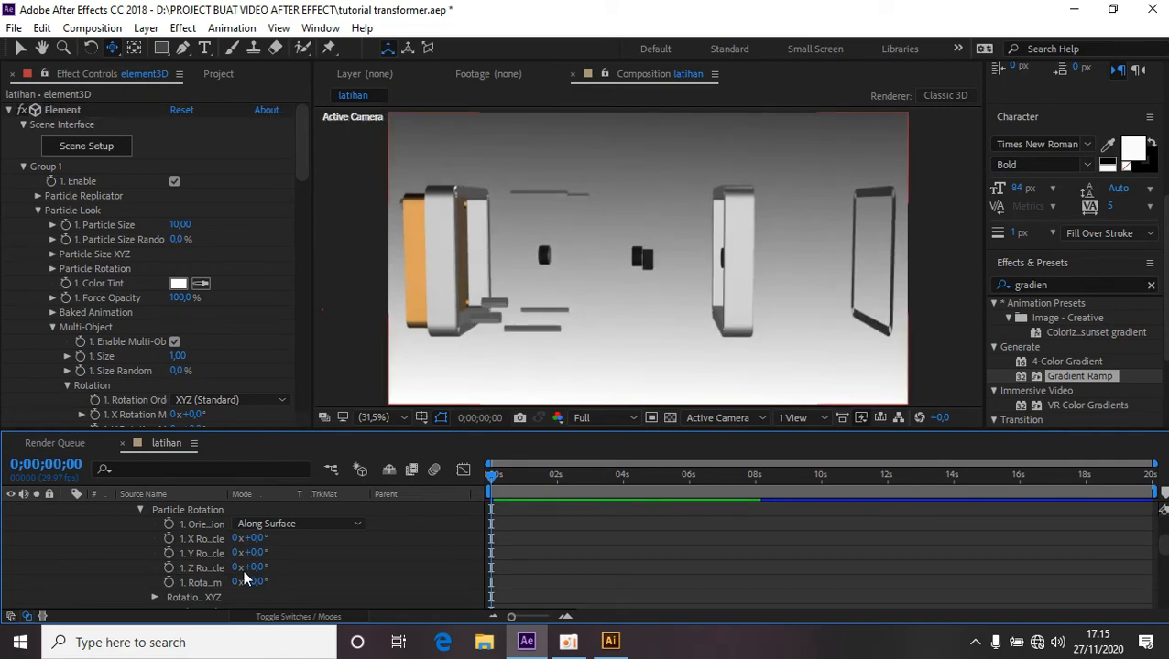
click(169, 569)
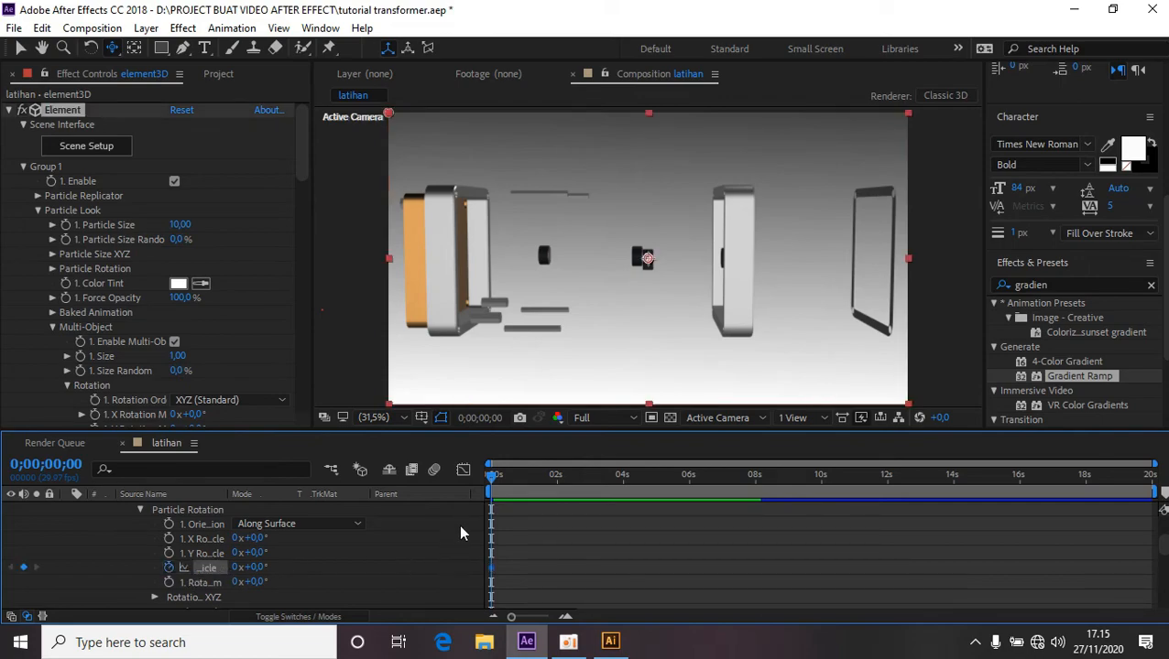
At about 8 seconds, set the Z Particle Rotation to 4 revolutions and preview the animation from the start.
drag(550, 491, 761, 518)
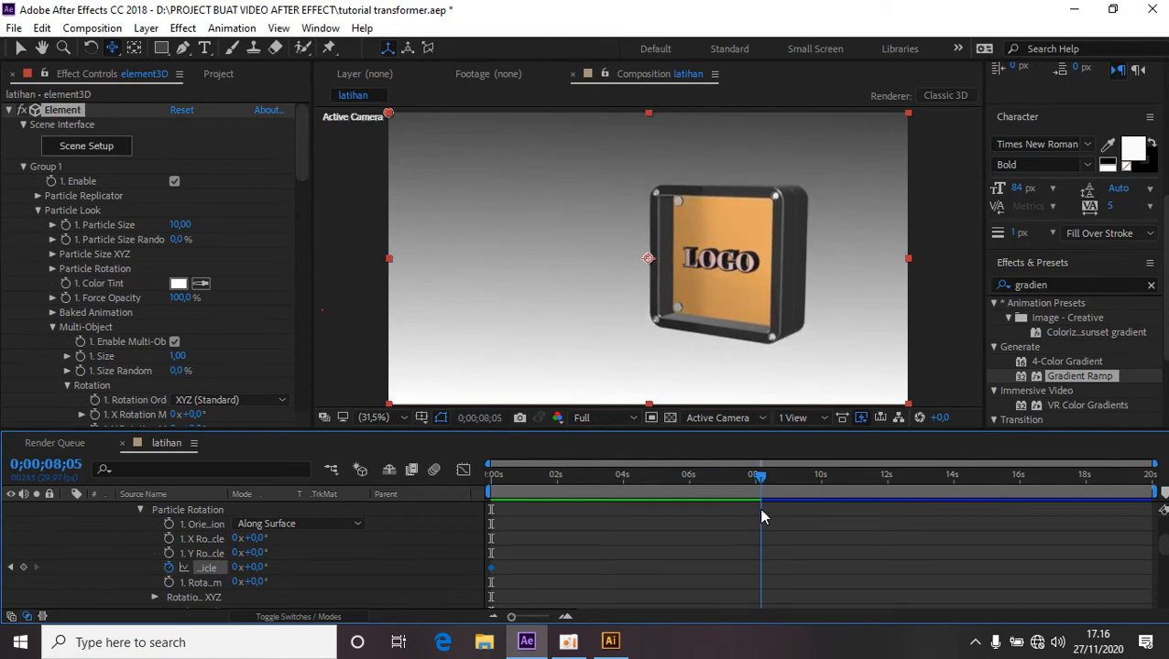
click(761, 518)
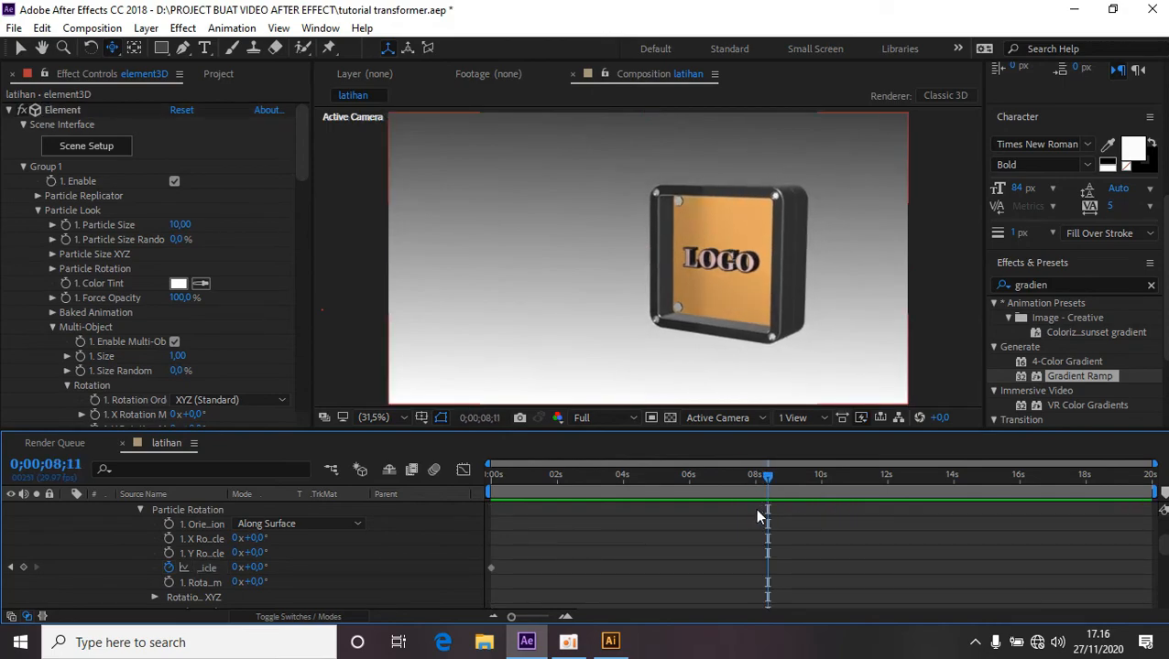
click(236, 568)
text(4)
key(Return)
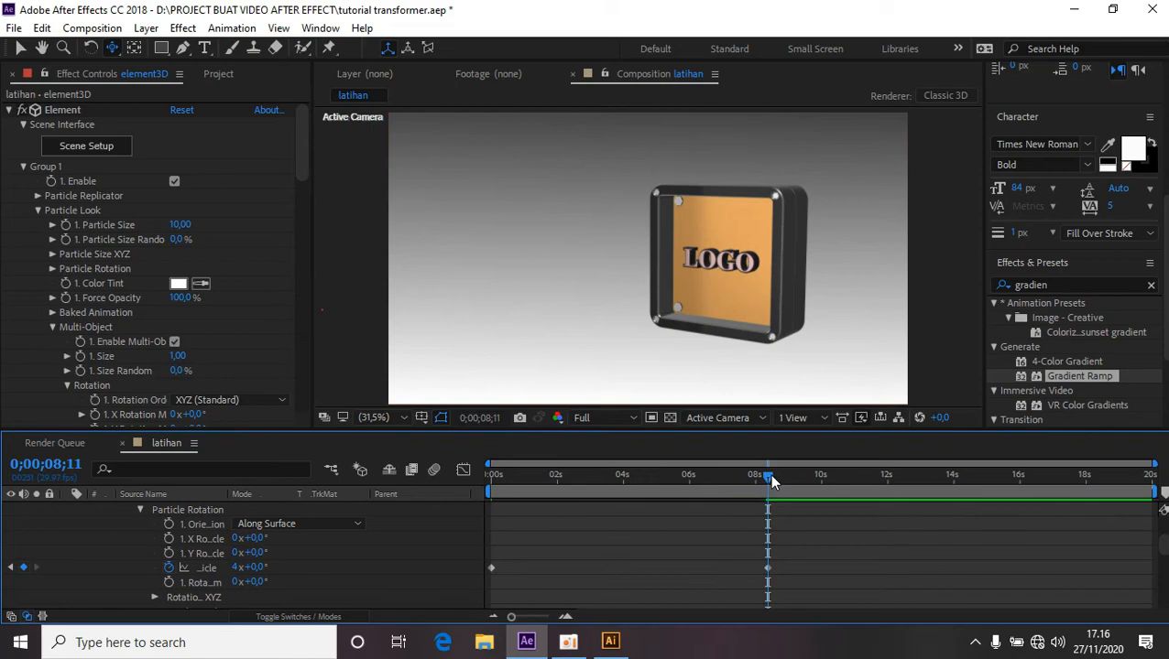
drag(768, 478, 493, 486)
key(space)
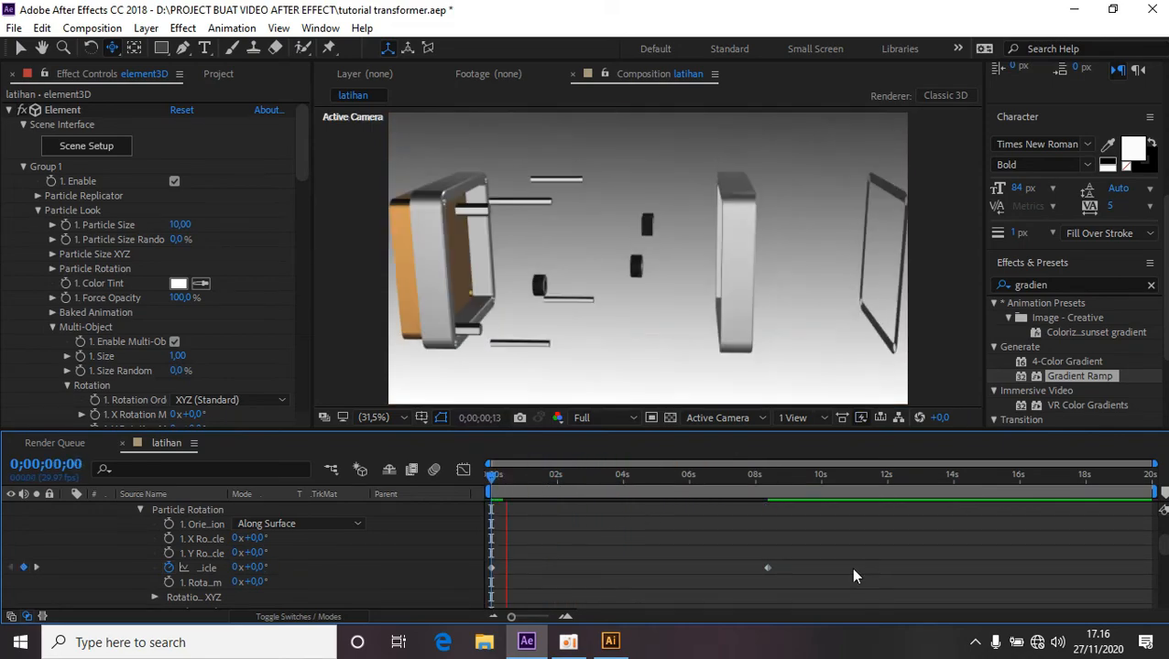
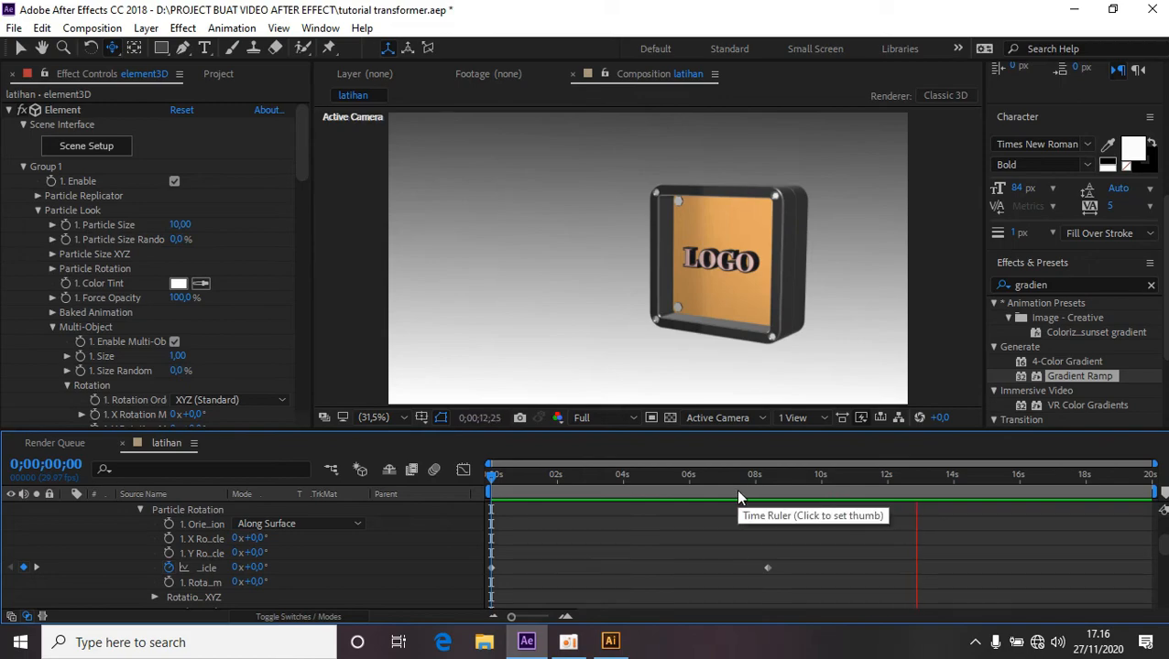
Preview the animation and scrub to about 4 seconds to inspect the exploded parts.
key(space)
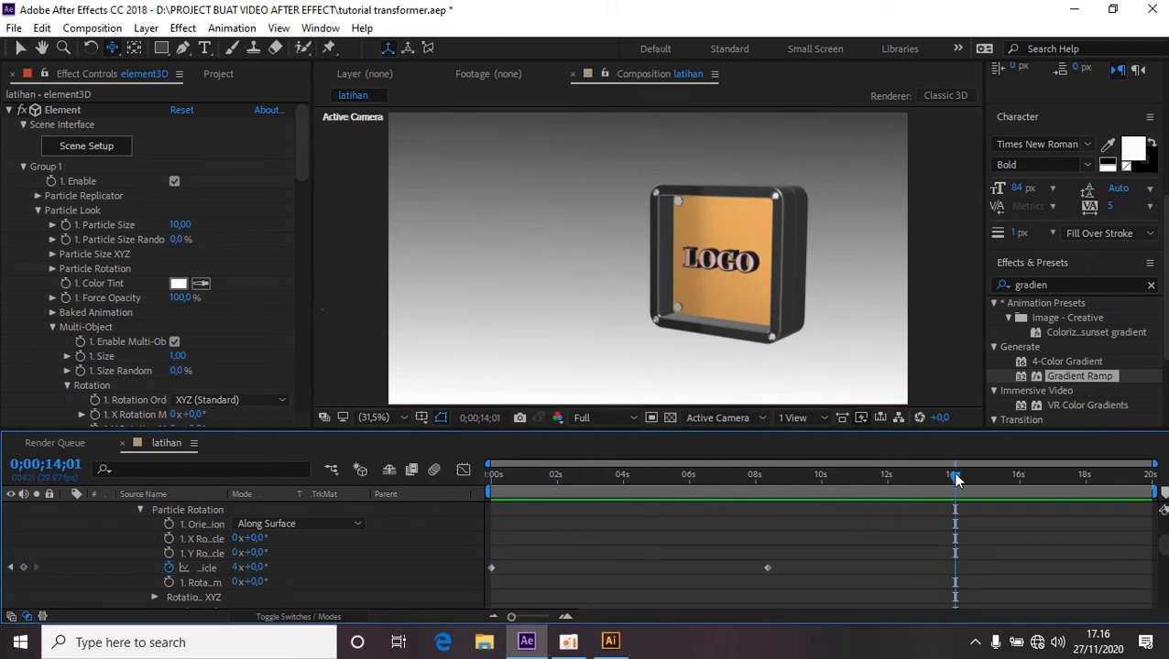
drag(724, 494, 617, 523)
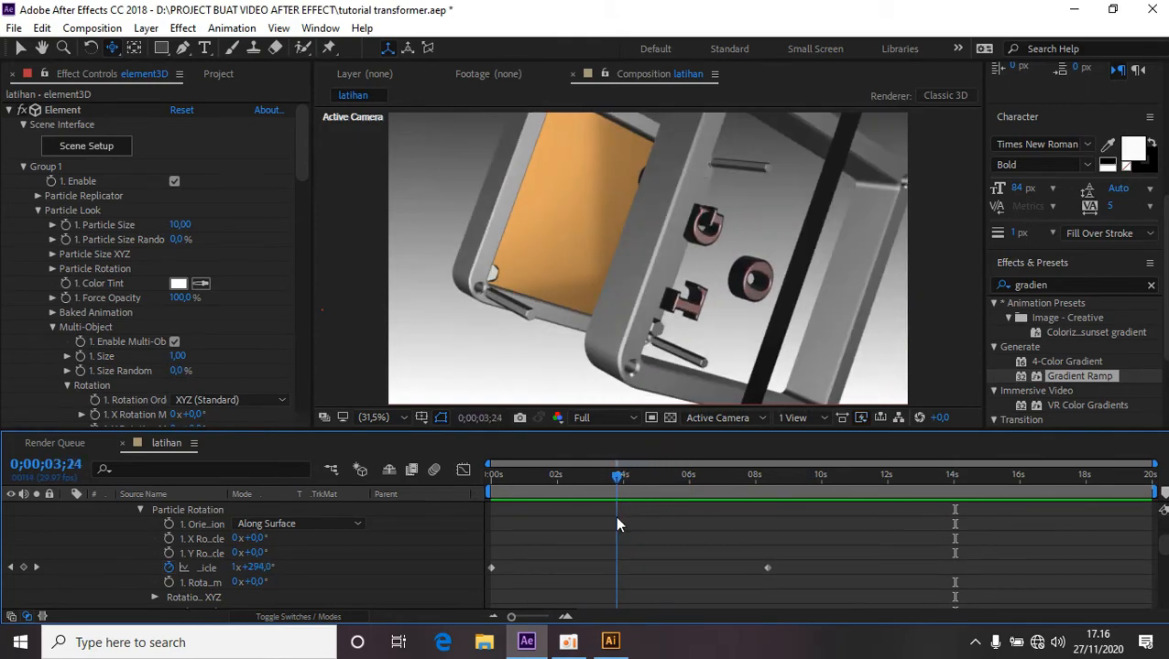
Expand the element3D layer's Aux Channels, then Channel 2 and its Position properties in the timeline.
click(617, 524)
scroll(263, 550, down, 5)
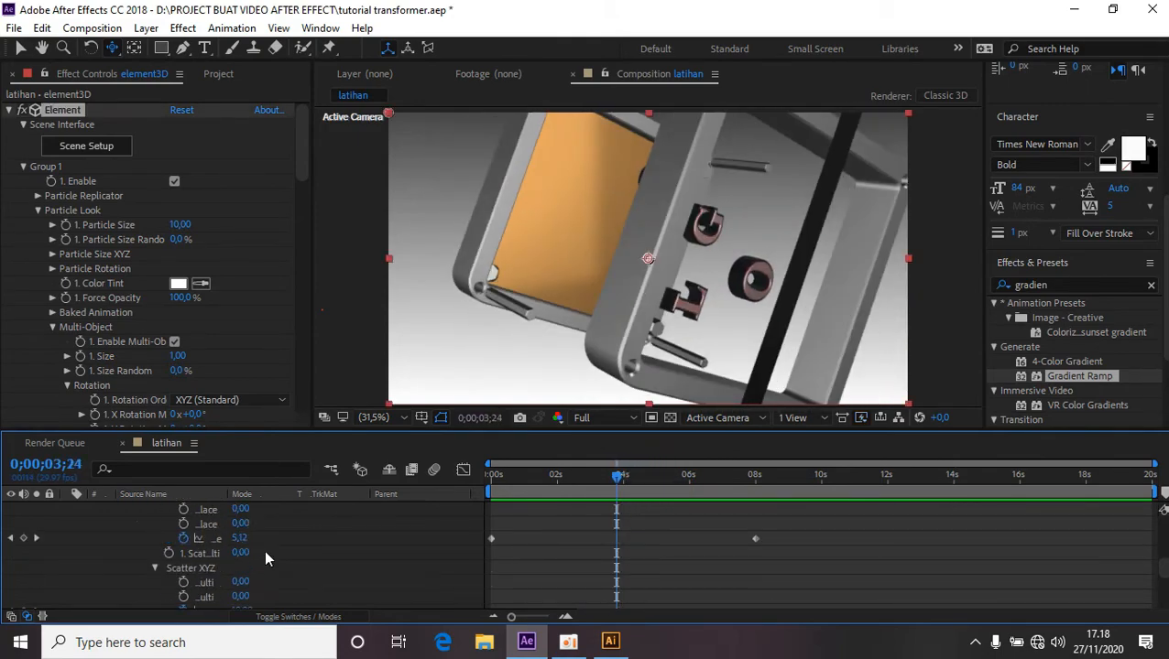
scroll(260, 531, down, 3)
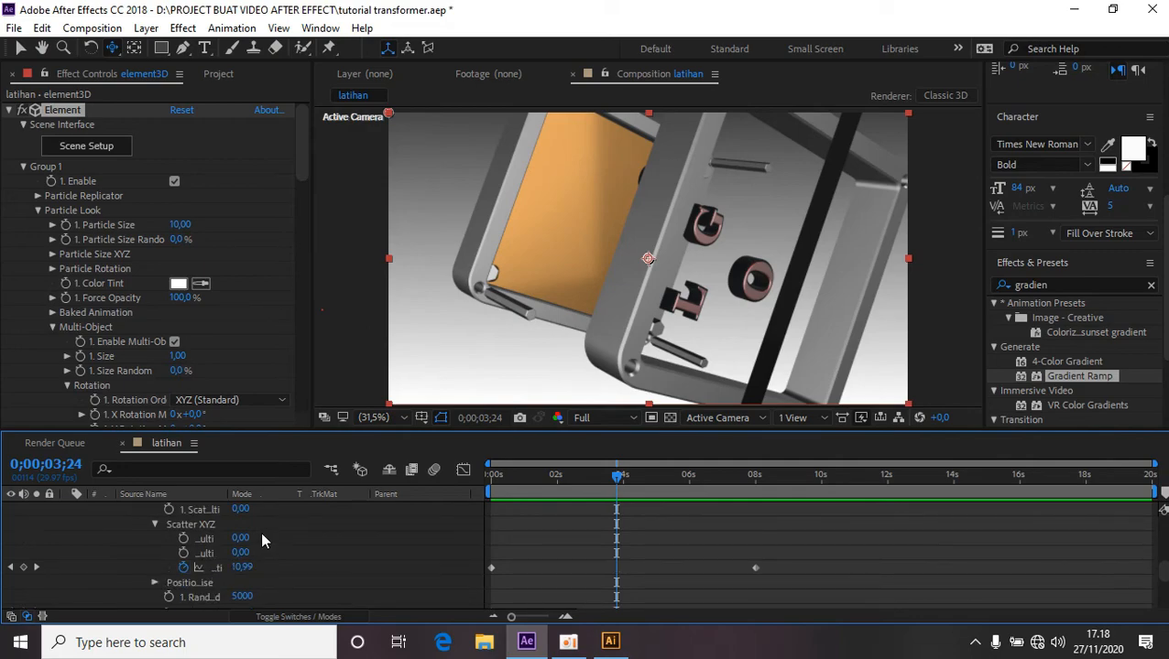
scroll(261, 534, down, 3)
scroll(261, 534, down, 3)
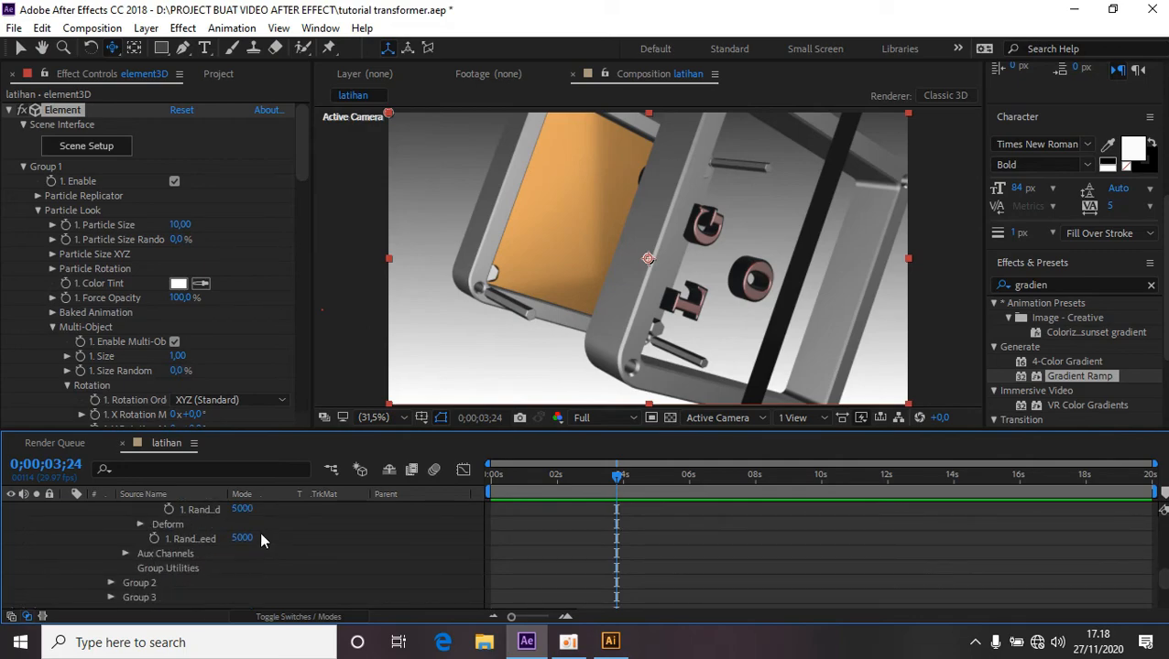
click(126, 555)
scroll(126, 561, down, 3)
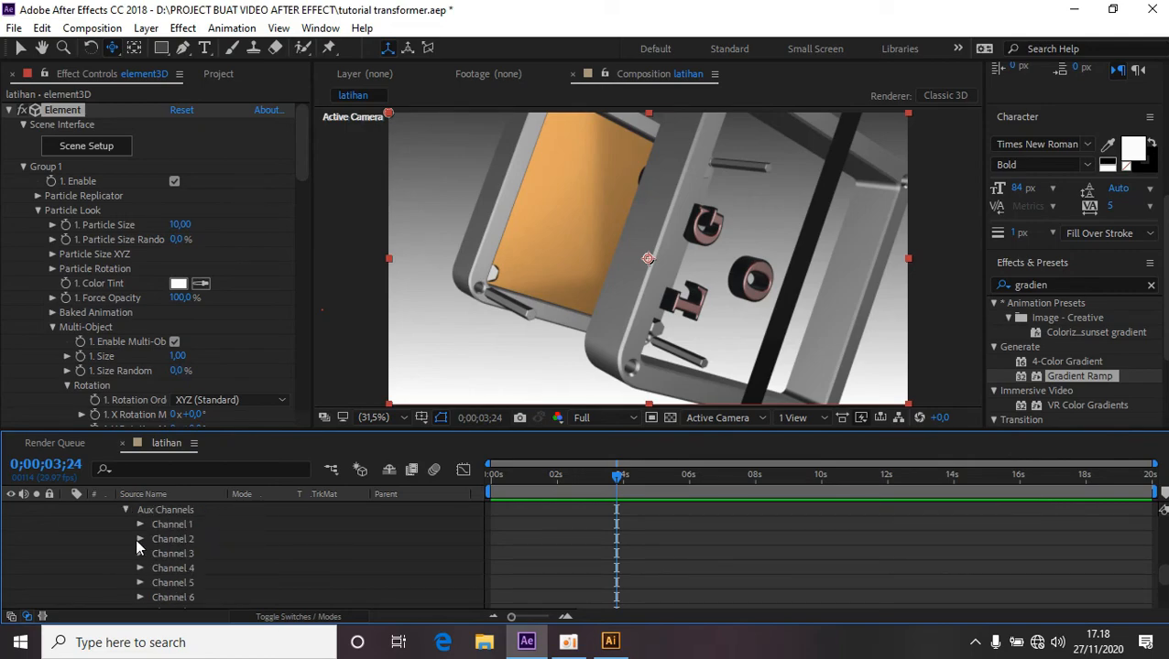
click(138, 539)
scroll(135, 540, down, 1)
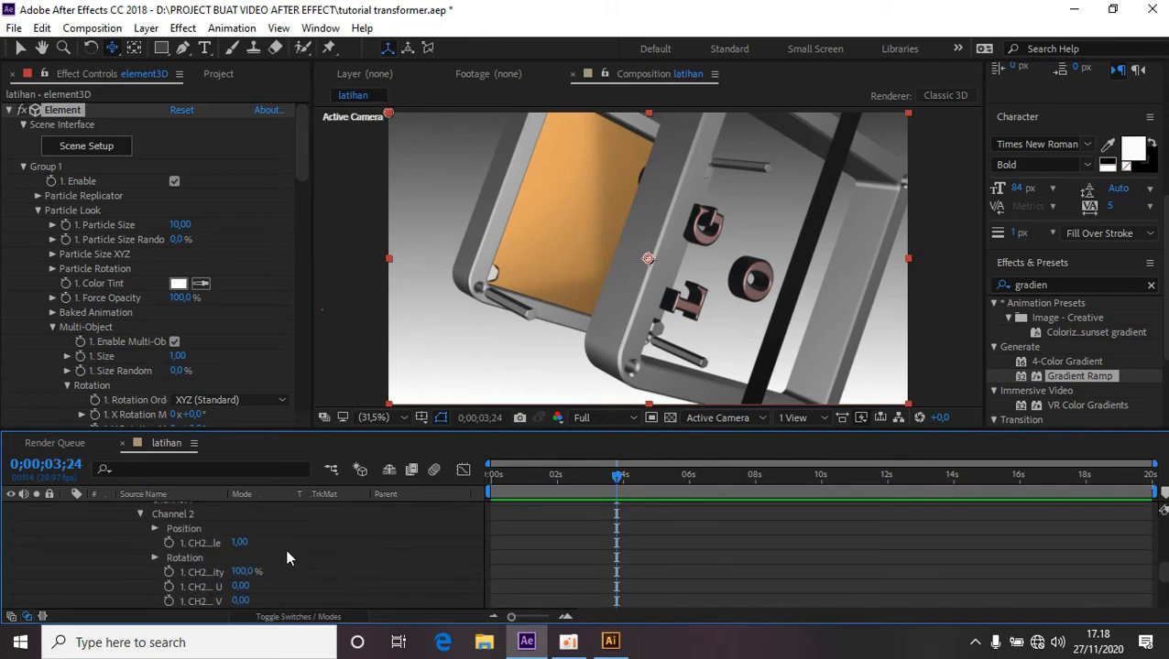
scroll(285, 558, down, 1)
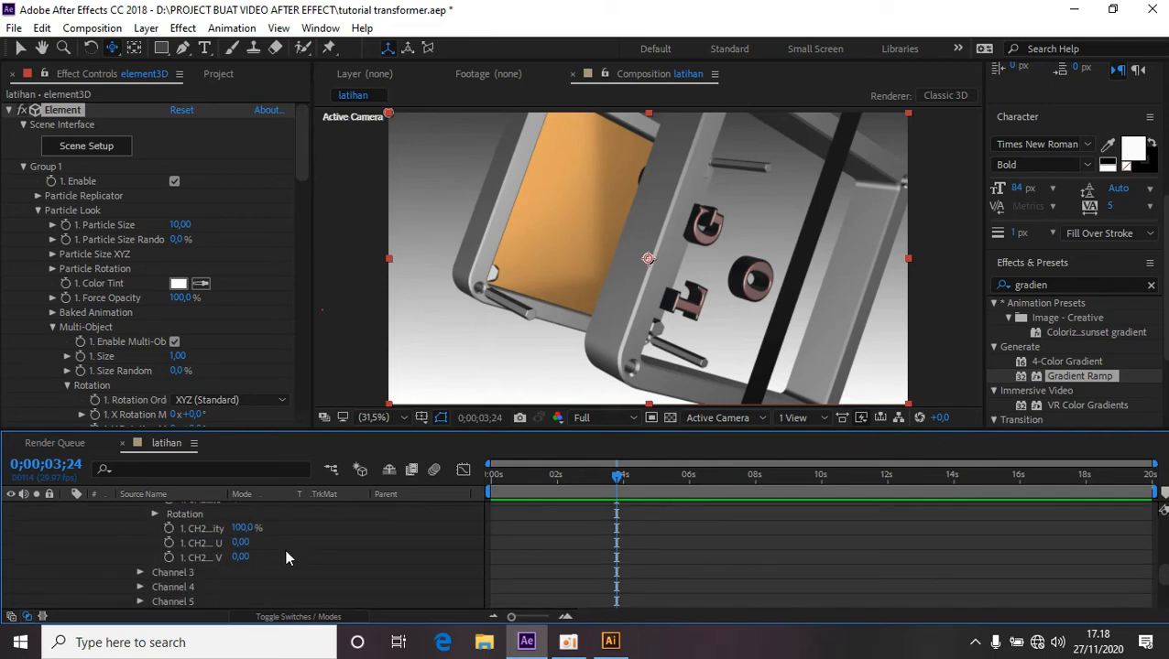
scroll(286, 557, up, 1)
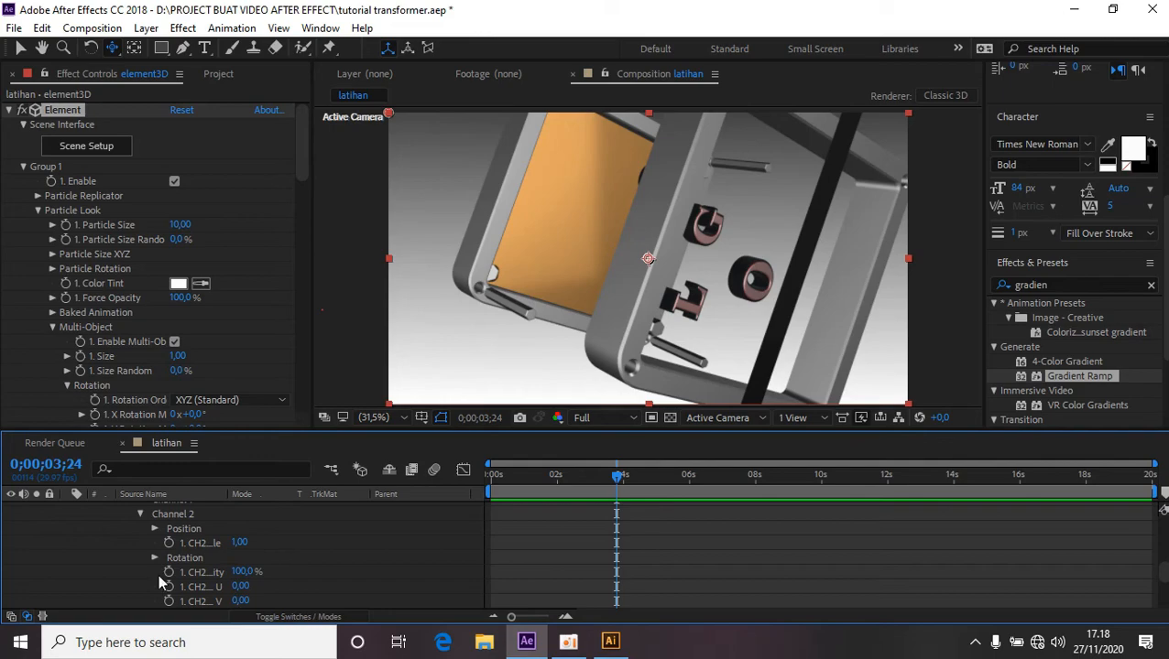
click(156, 528)
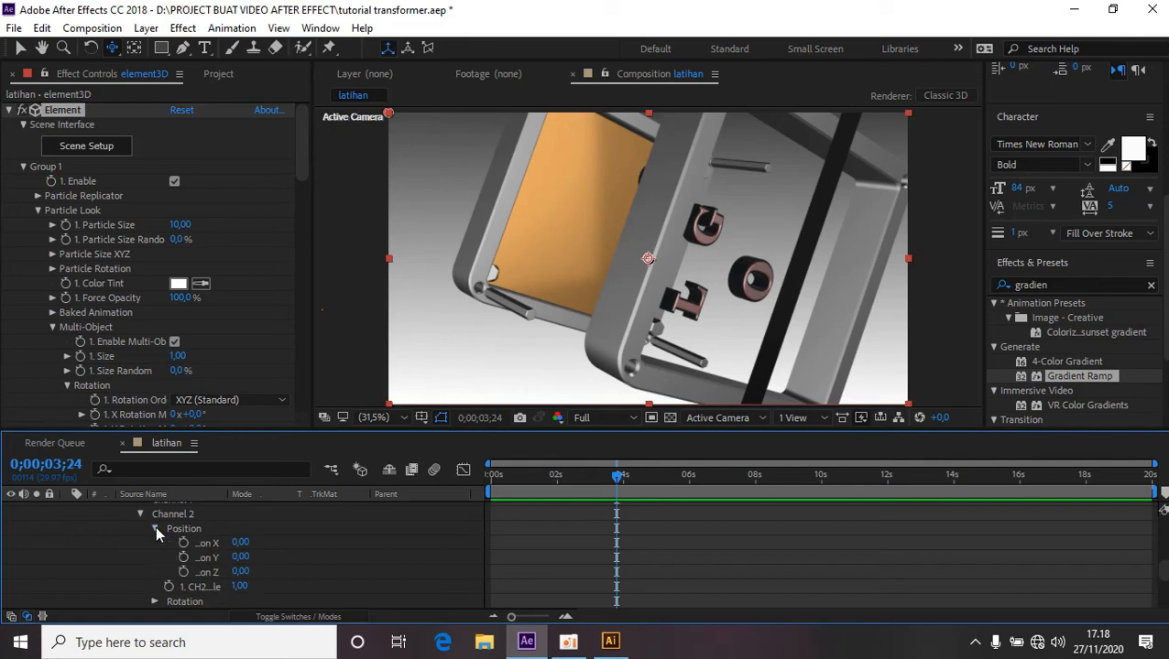
mouse_move(240, 572)
mouse_down()
mouse_move(275, 569)
mouse_move(220, 567)
mouse_up()
click(242, 571)
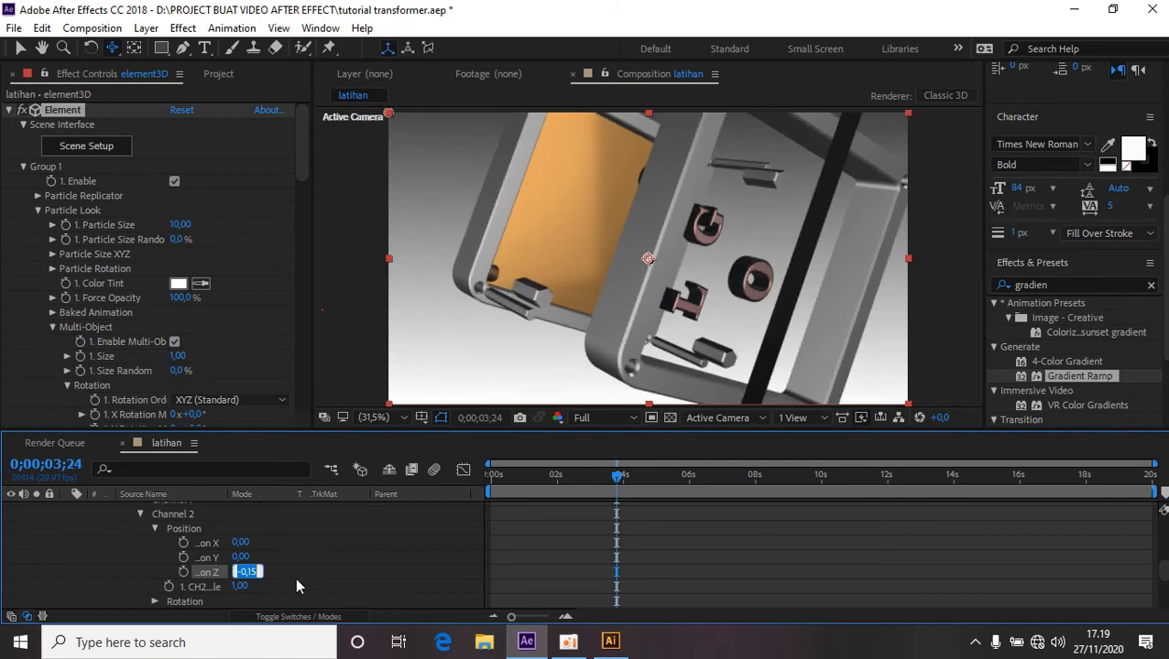
text(0)
key(Return)
At about 4 seconds, set Channel 2's Position Z to -2.59 and add a keyframe for it.
key(space)
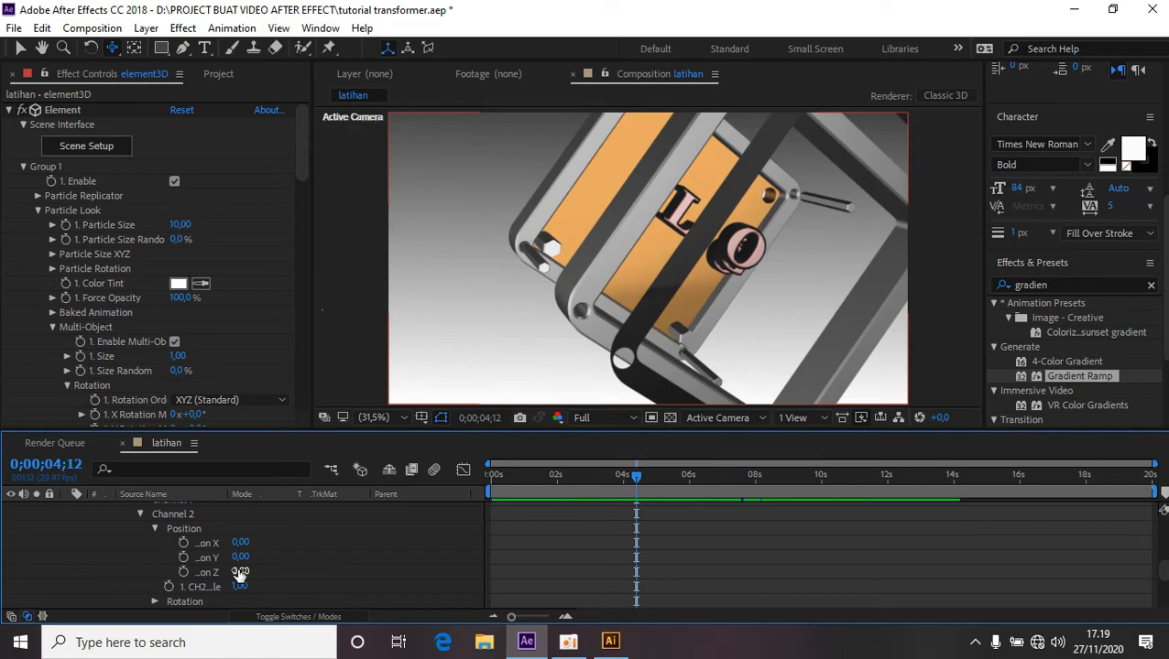
drag(240, 571, 45, 582)
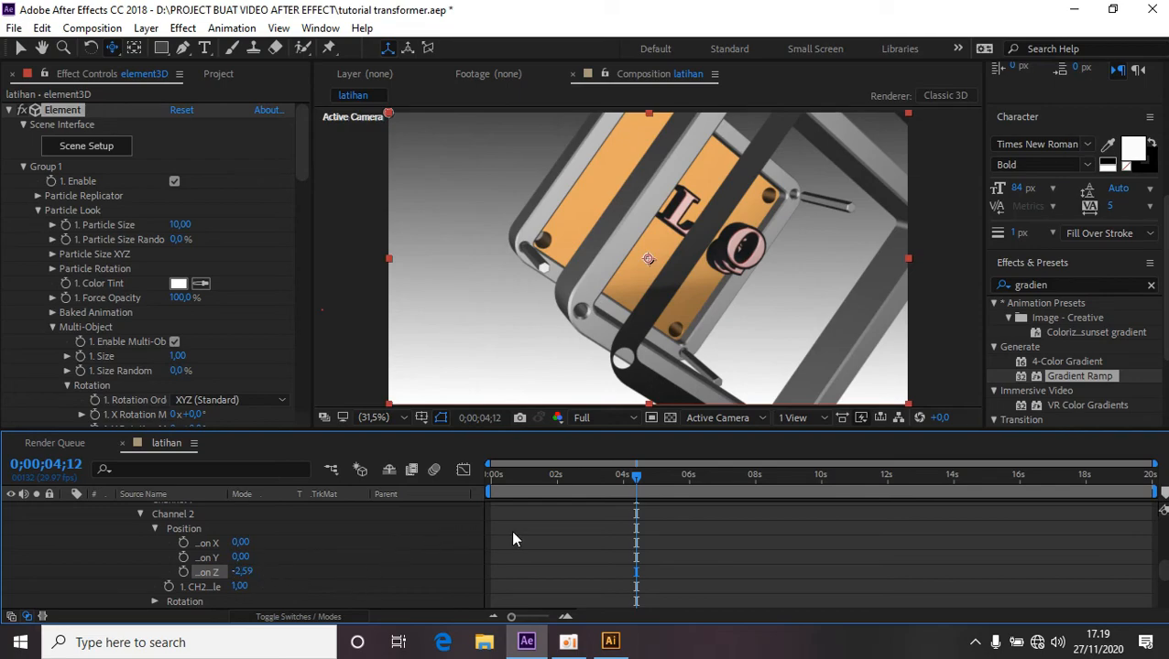
click(183, 573)
At about 11 seconds, set Channel 2's Position Z to 0.
drag(638, 479, 856, 492)
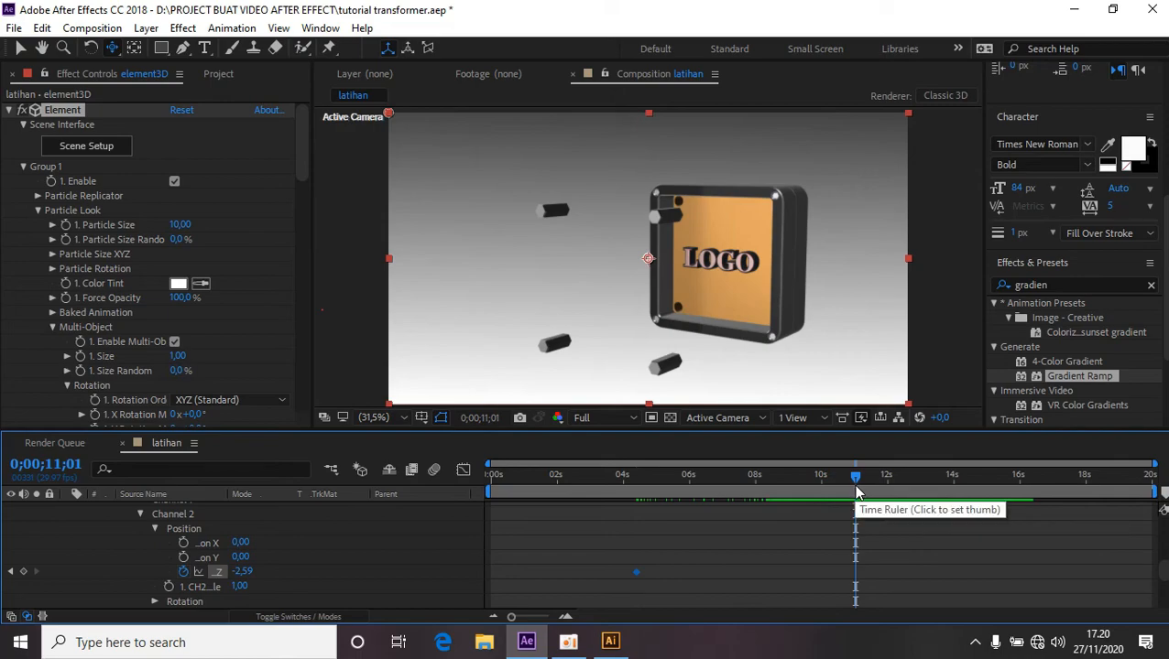
click(247, 572)
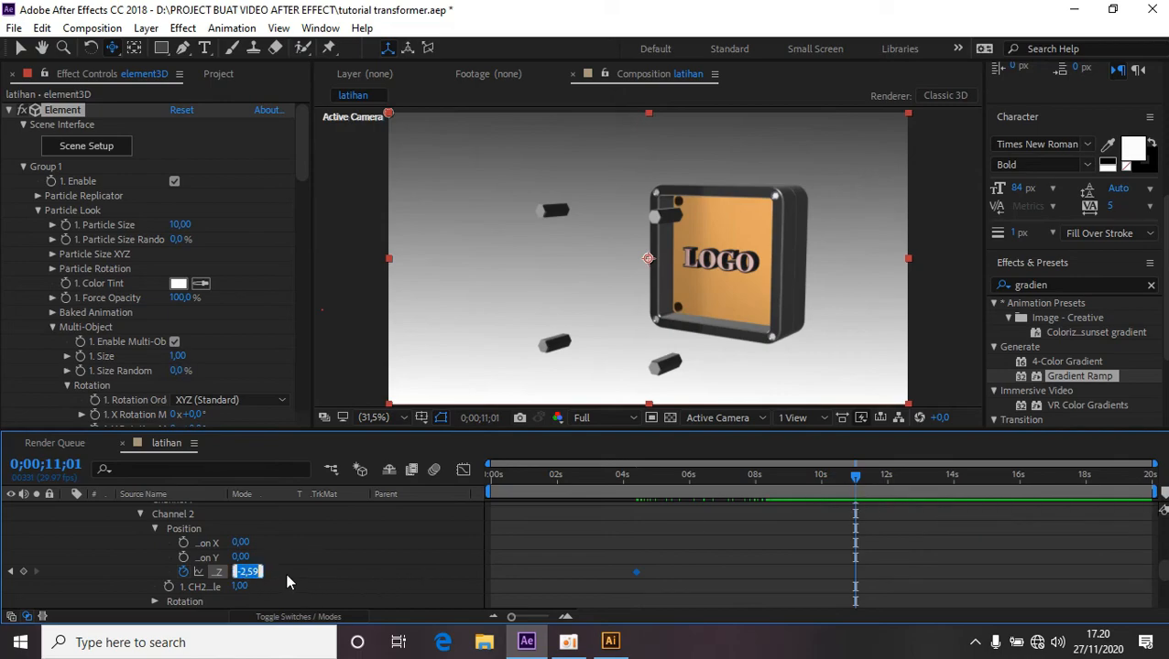
text(0)
key(Return)
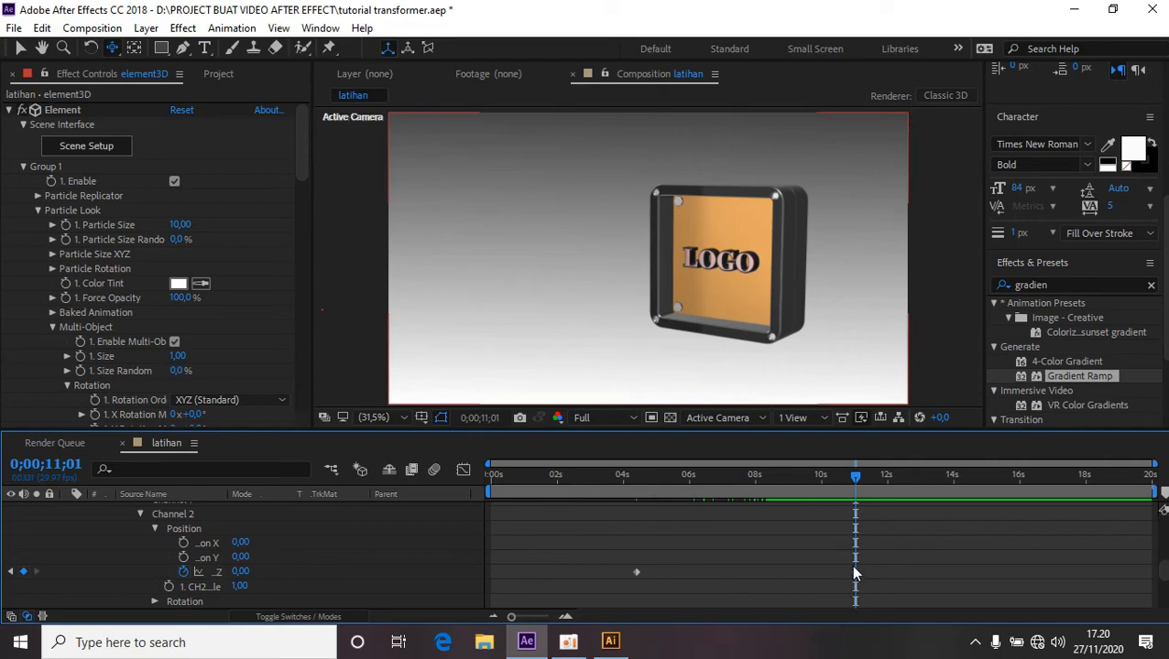
Open Channel 3's Position and, at about 4 seconds, set its Z to -2.97 and add a keyframe.
scroll(372, 557, up, 2)
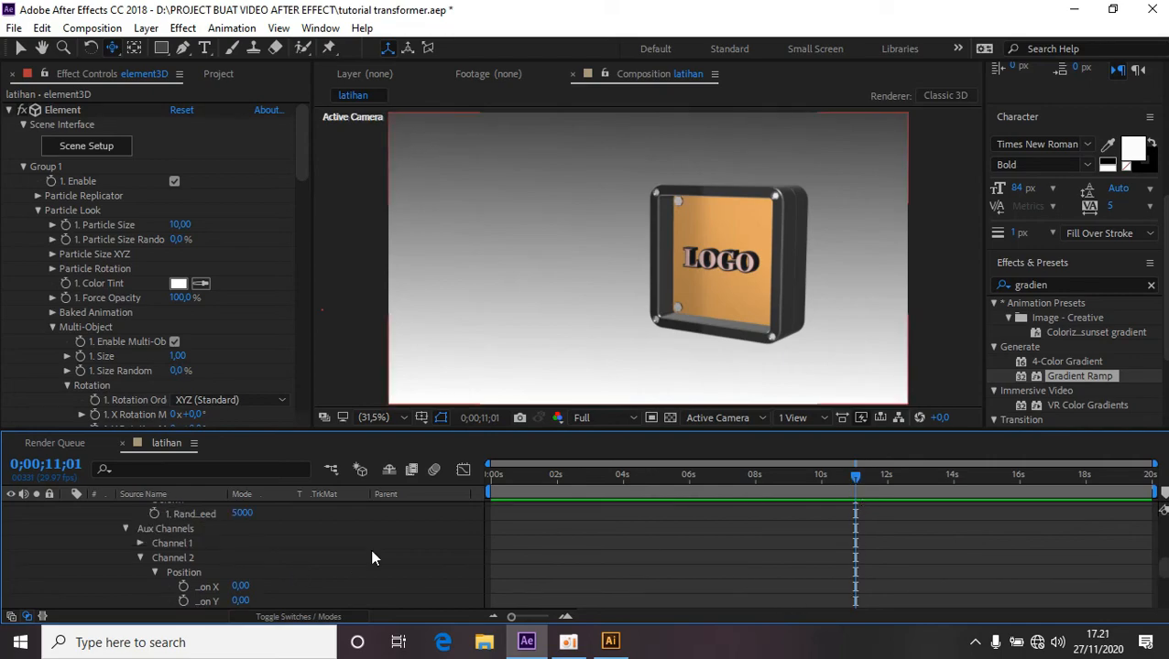
click(140, 557)
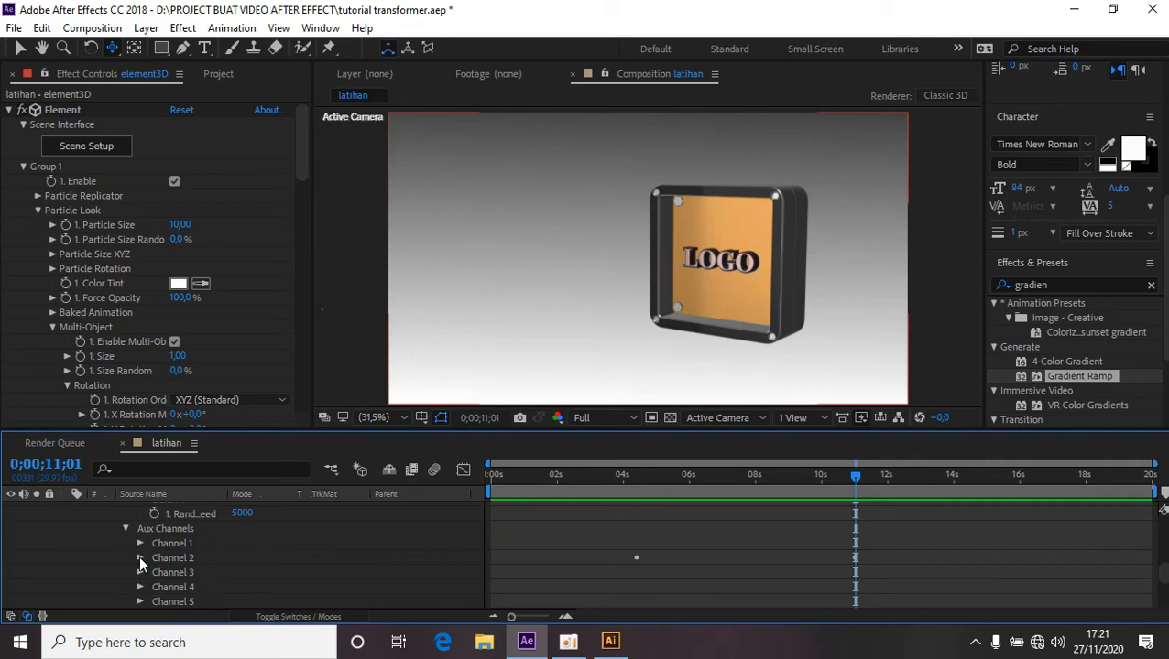
click(141, 572)
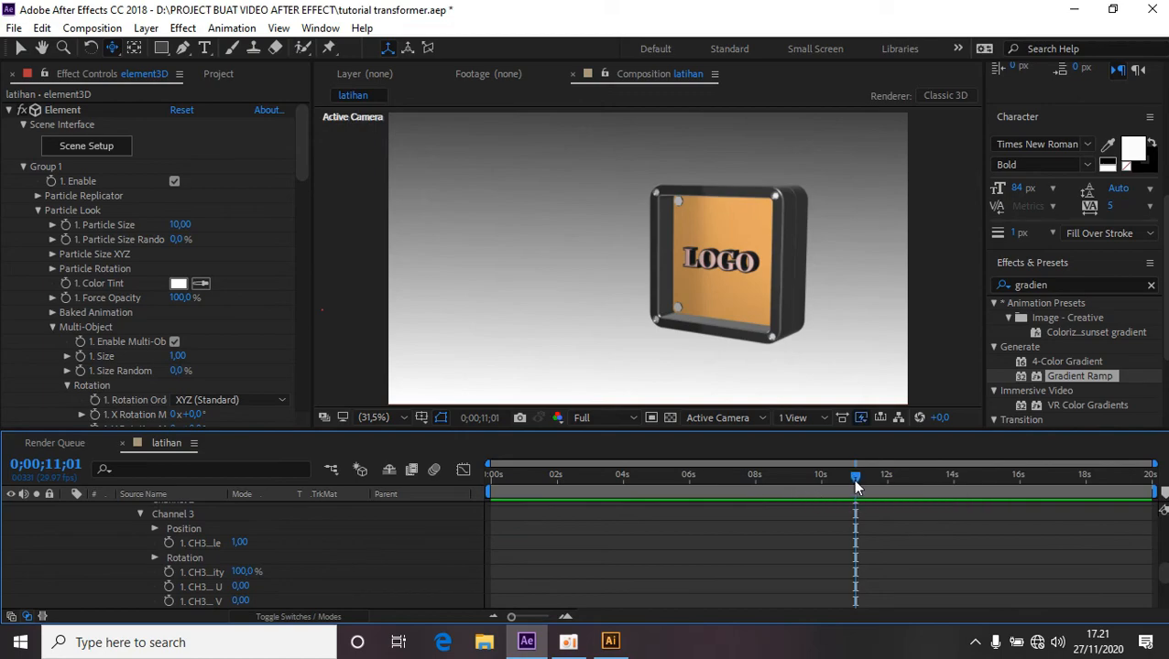
drag(855, 487, 627, 552)
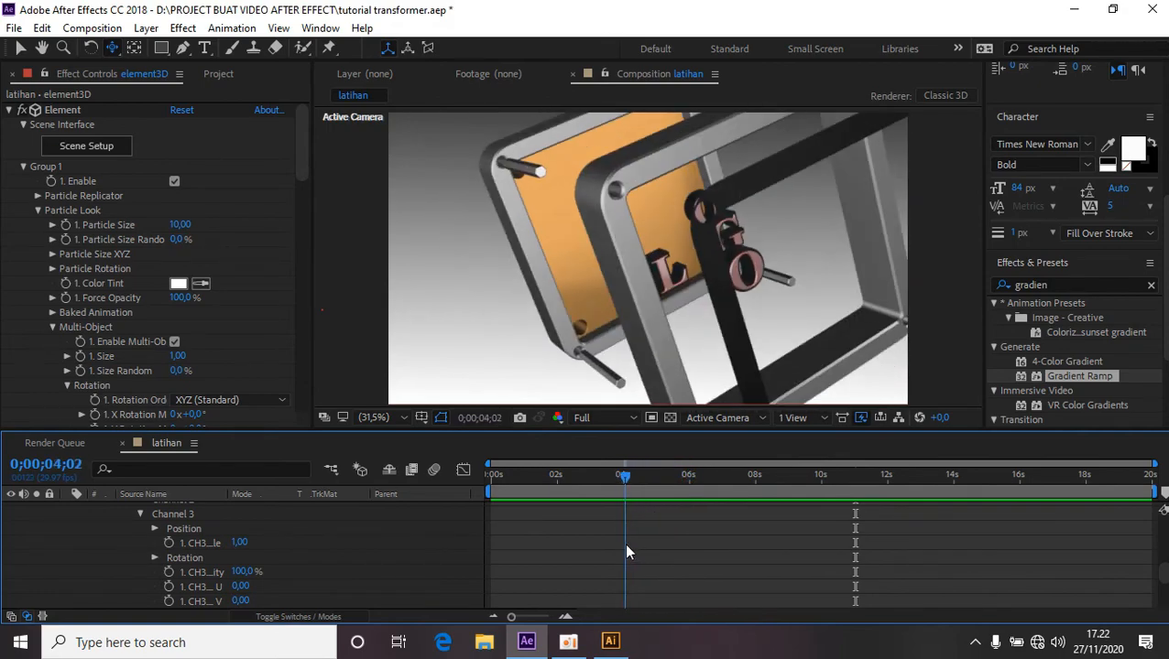
key(ctrl+v)
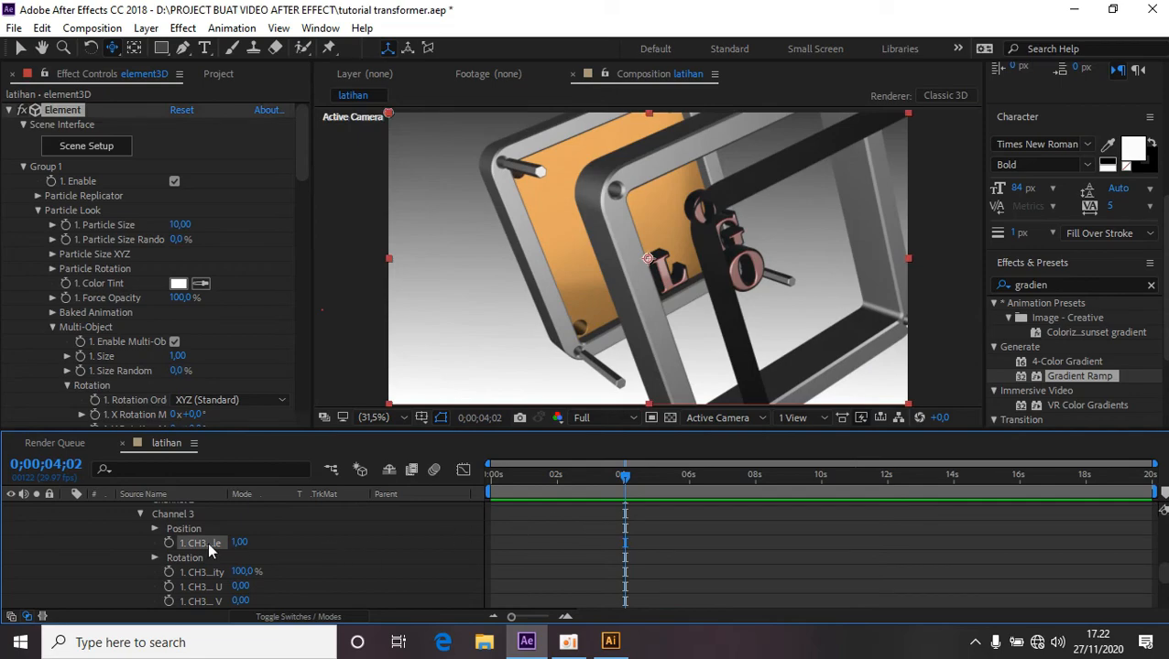
click(155, 529)
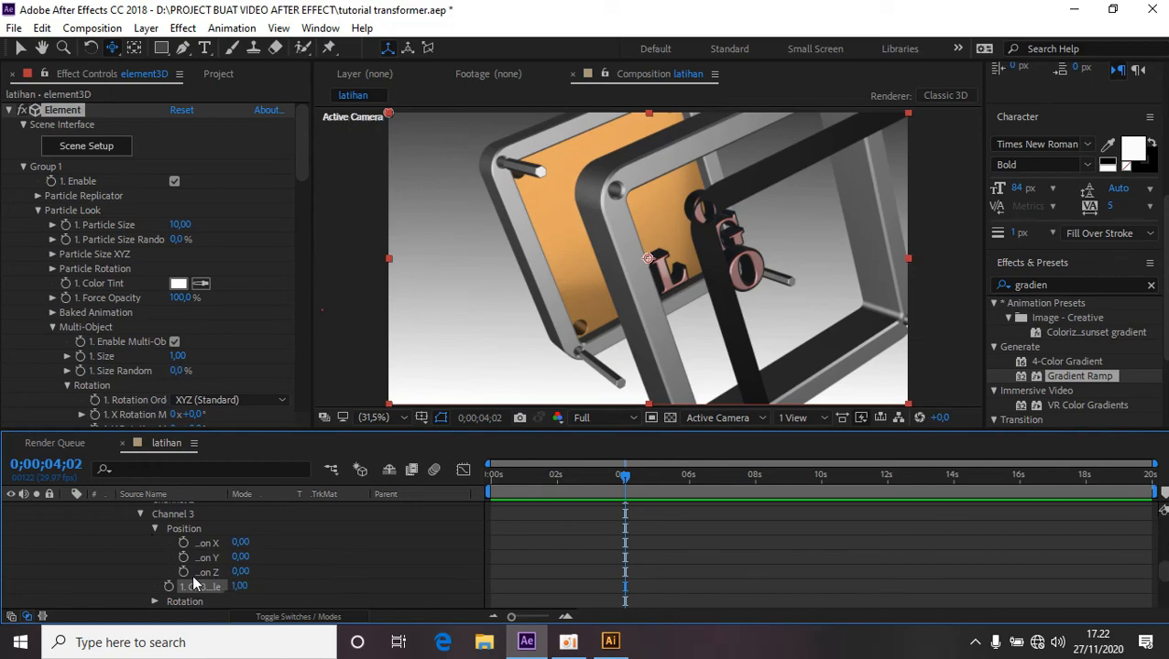
drag(242, 577, 156, 573)
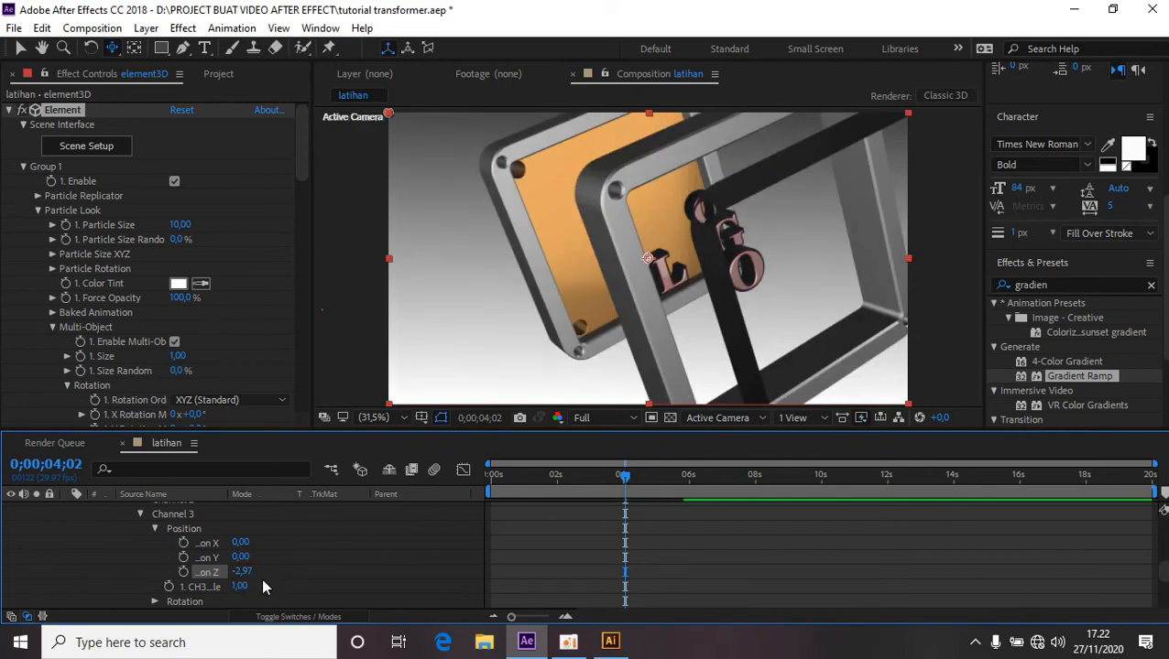
click(184, 573)
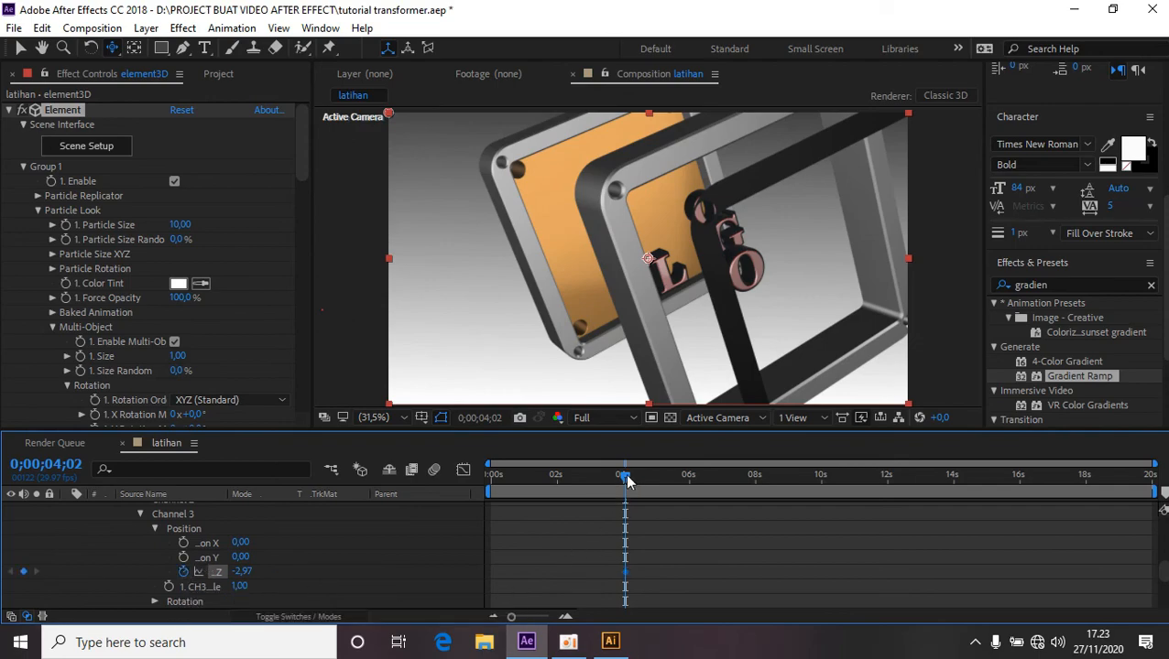
At about 13 seconds, set Channel 3's Position Z to 0.
drag(626, 481, 926, 490)
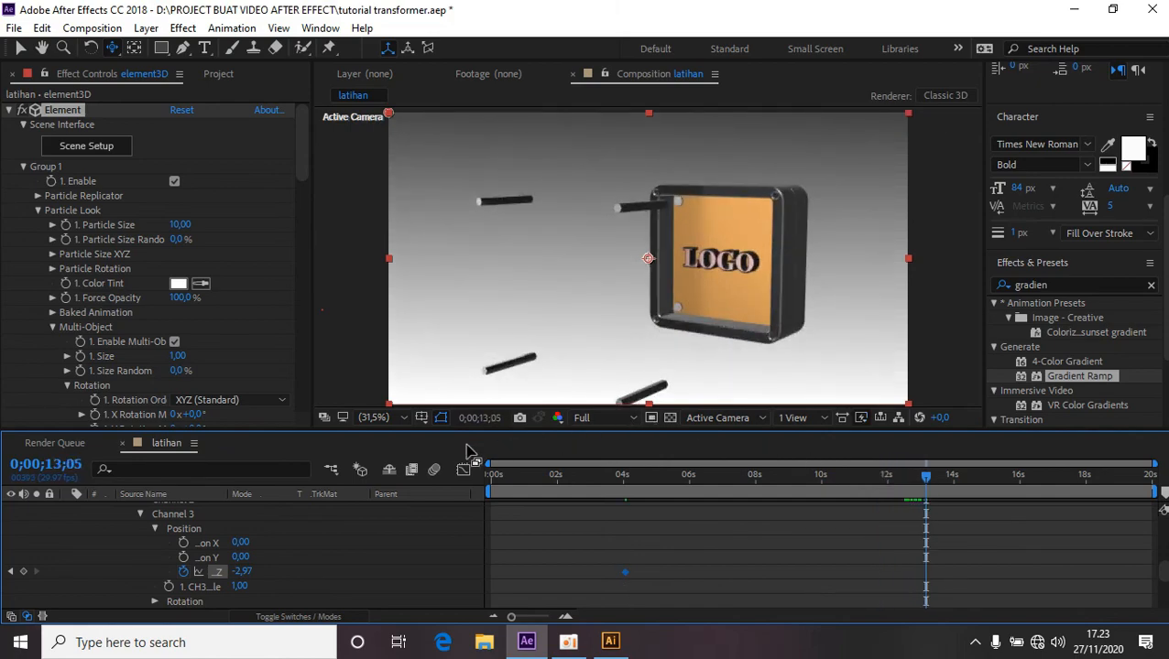
click(242, 572)
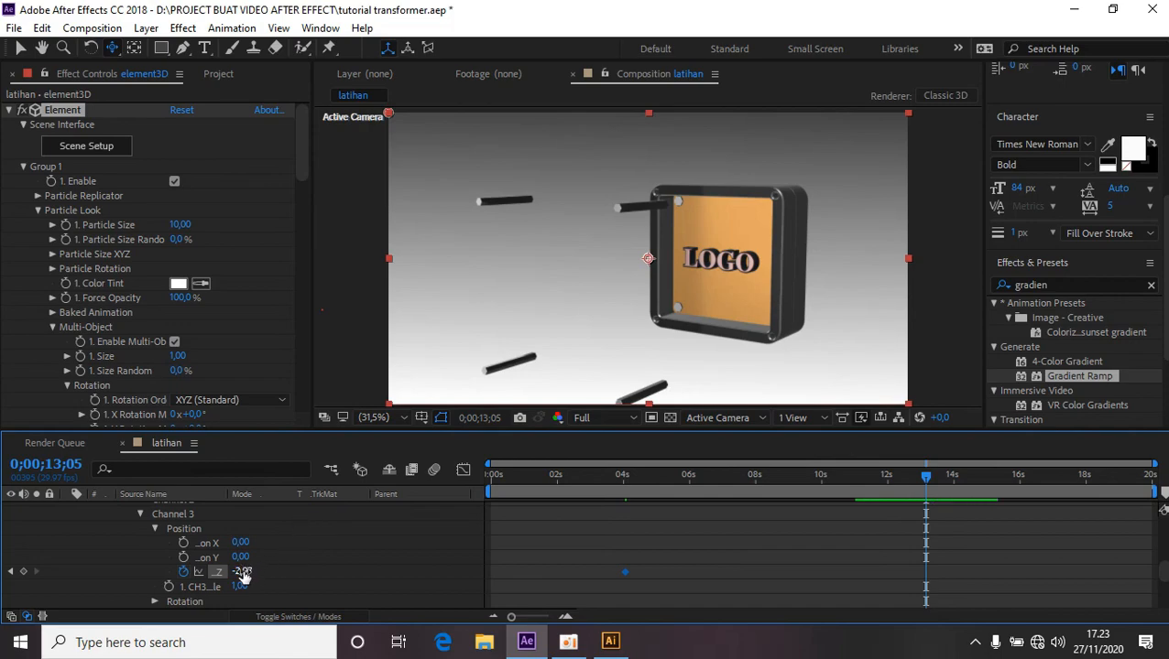
text(0)
key(Return)
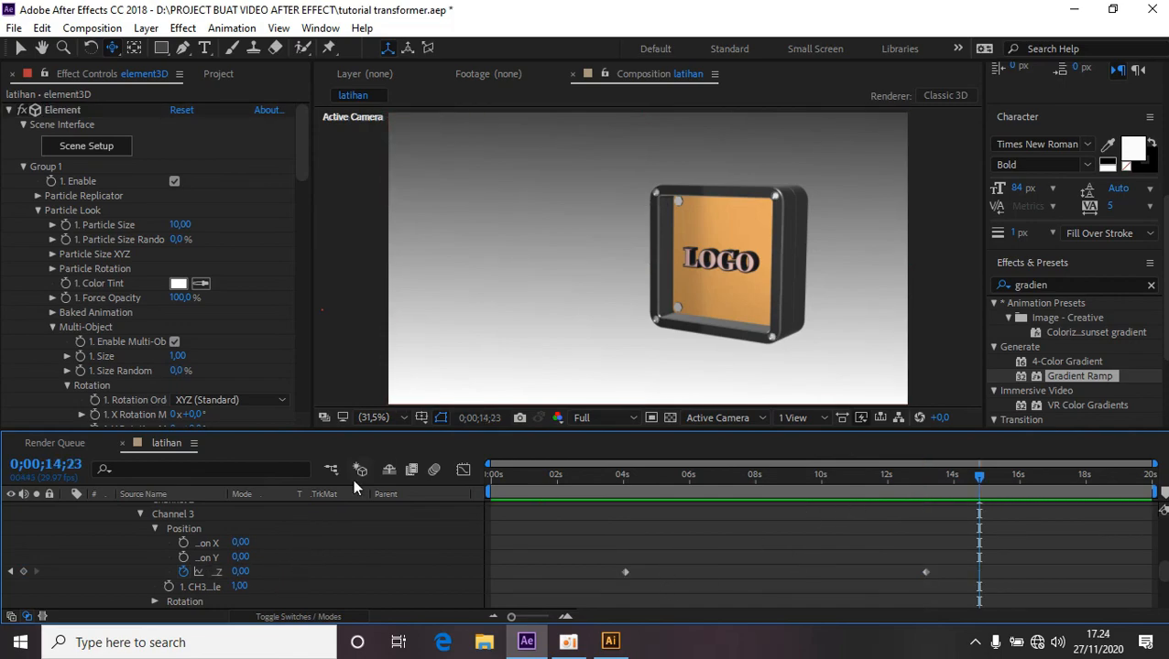
Collapse the element3D layer's timeline properties and the effect's Group 1, and select the element3D layer.
scroll(319, 545, down, 6)
scroll(320, 544, up, 15)
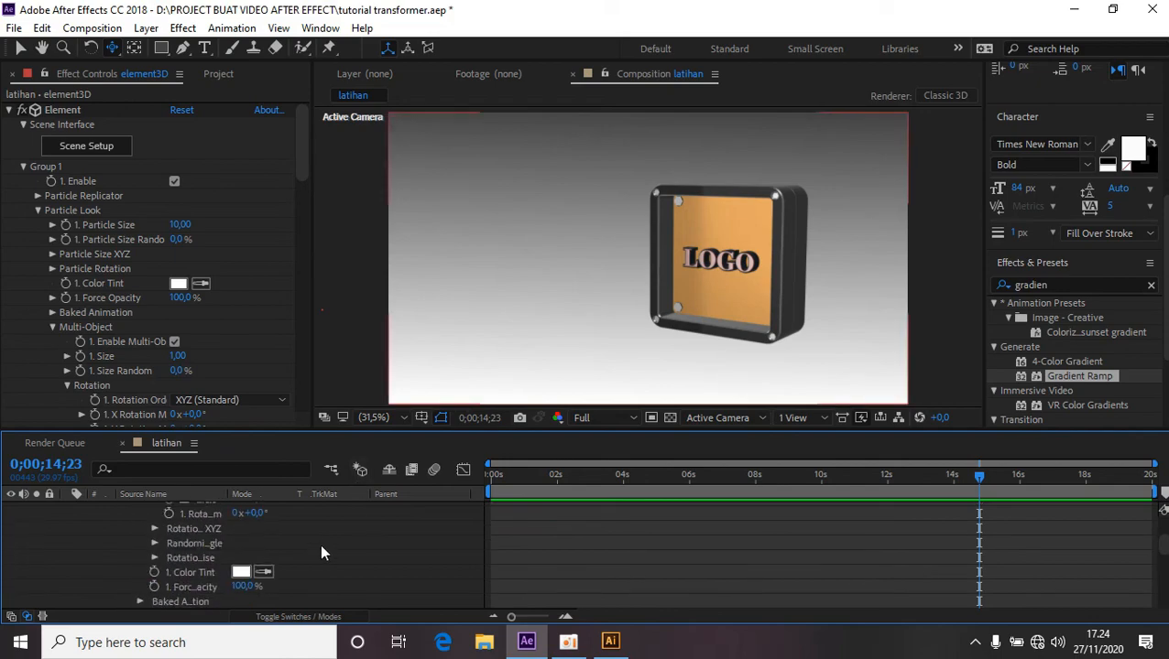
click(69, 550)
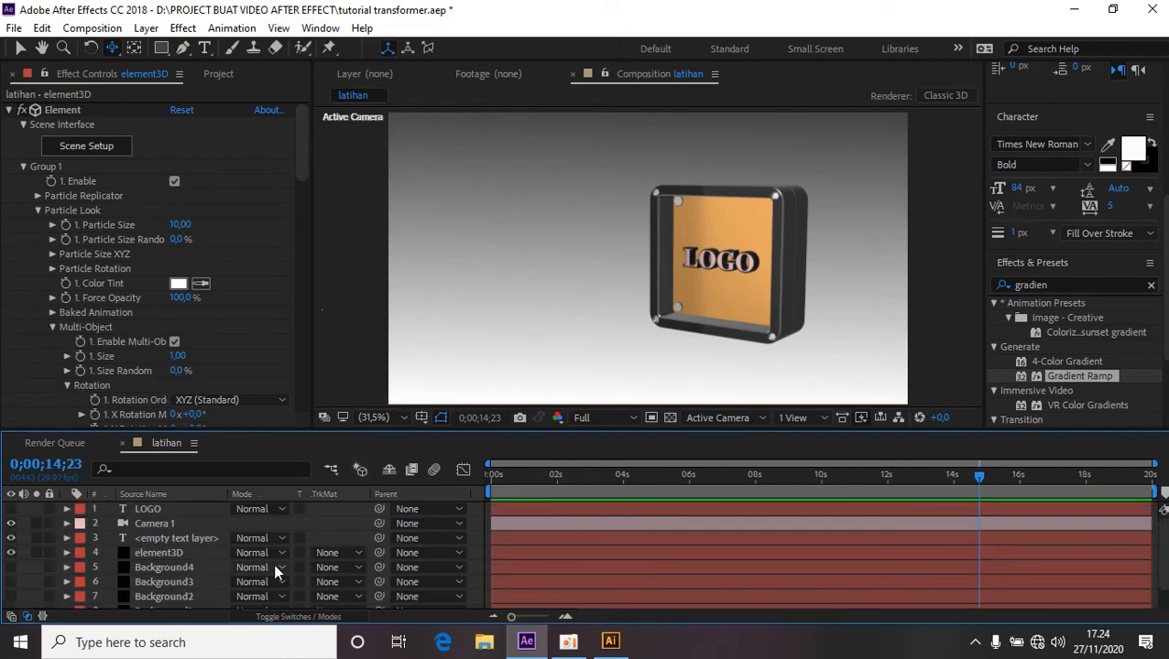
drag(715, 478, 578, 491)
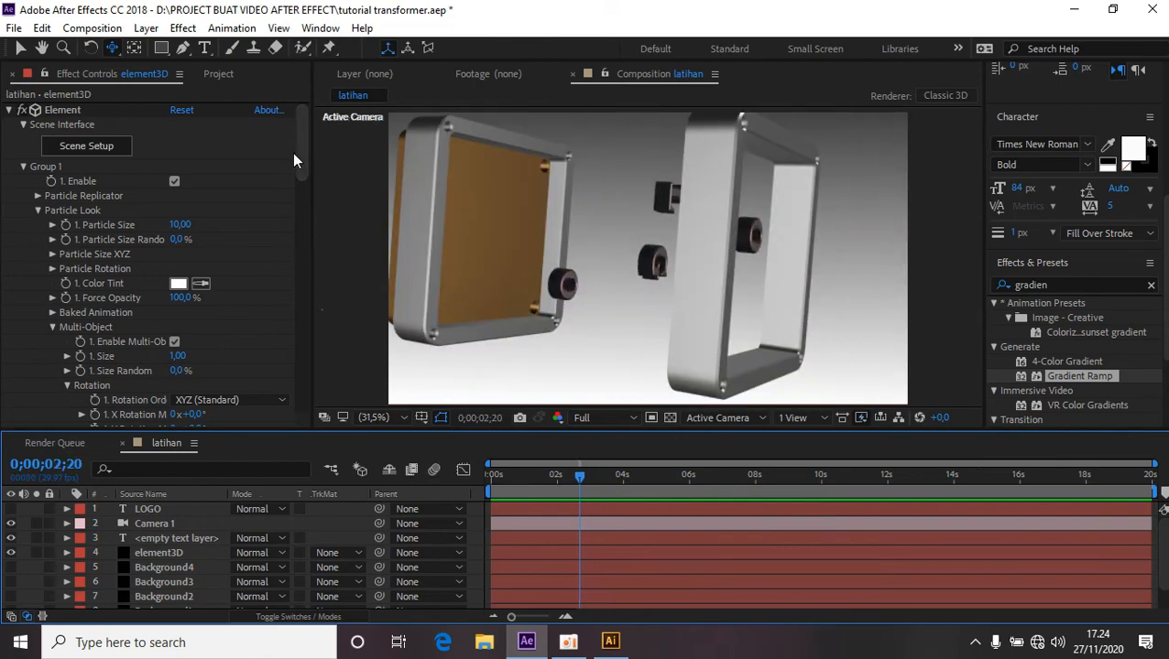
click(23, 168)
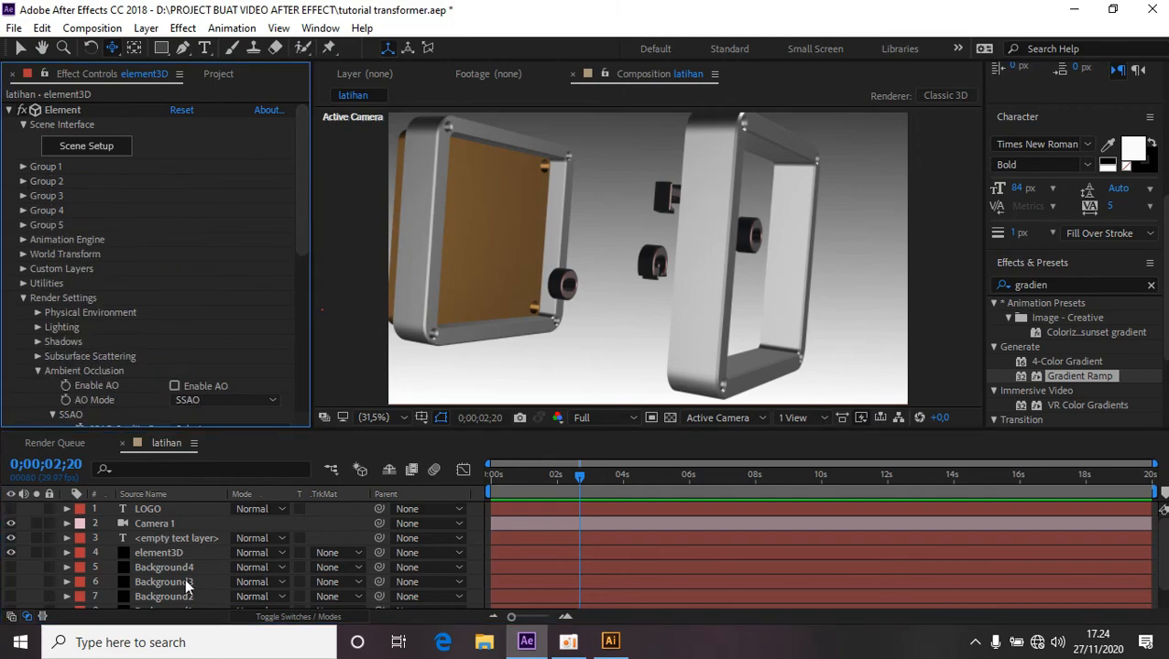
click(165, 554)
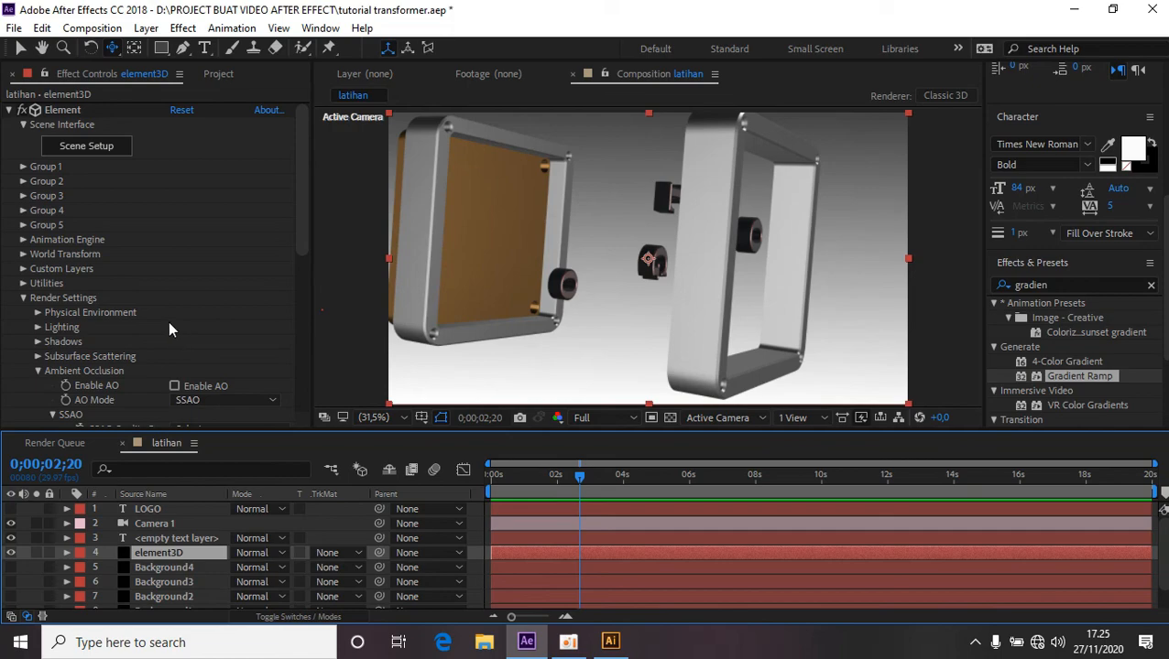
Set the Element's Render Settings Lighting Add Lighting preset to 360 and return to the first frame.
click(38, 328)
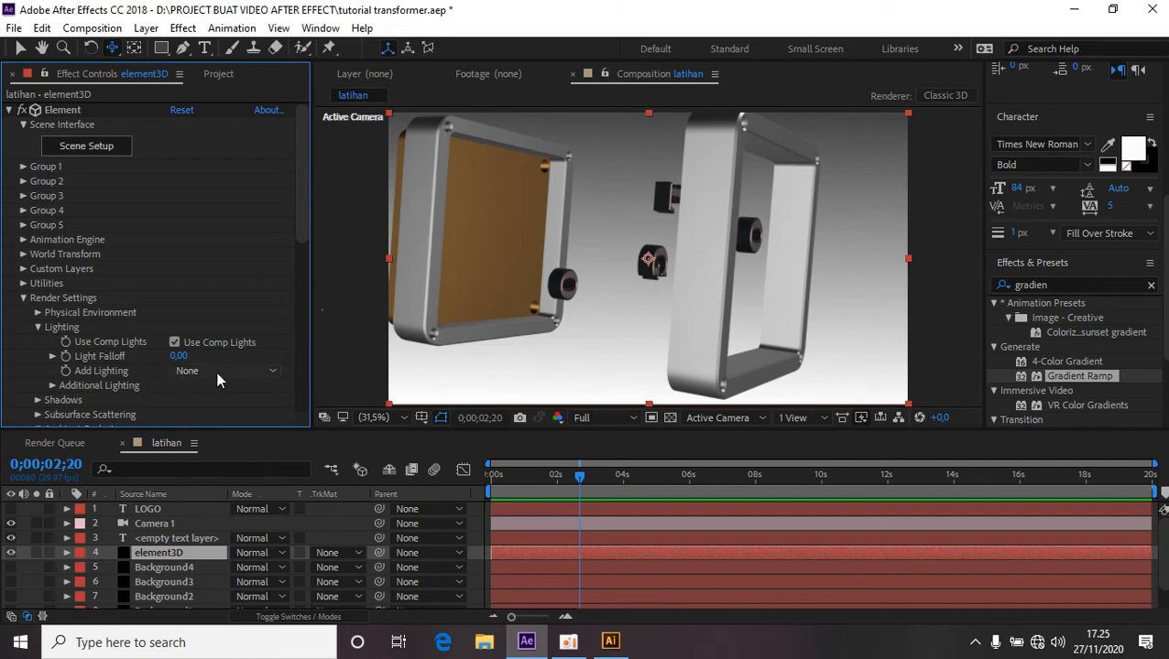
click(268, 369)
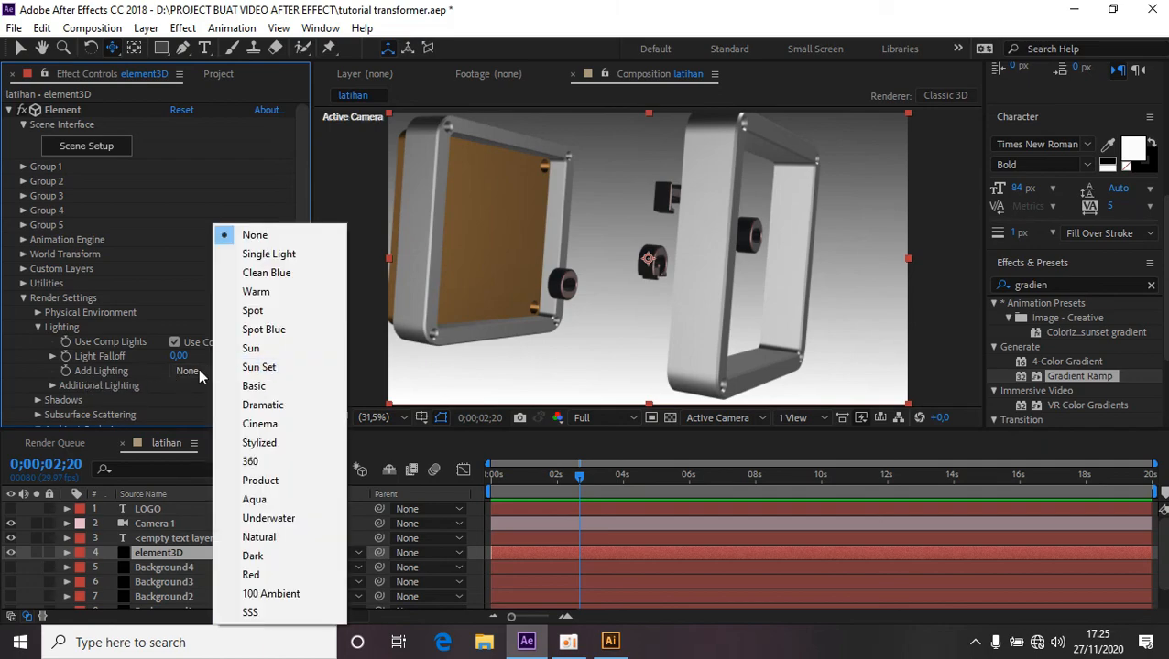
click(270, 461)
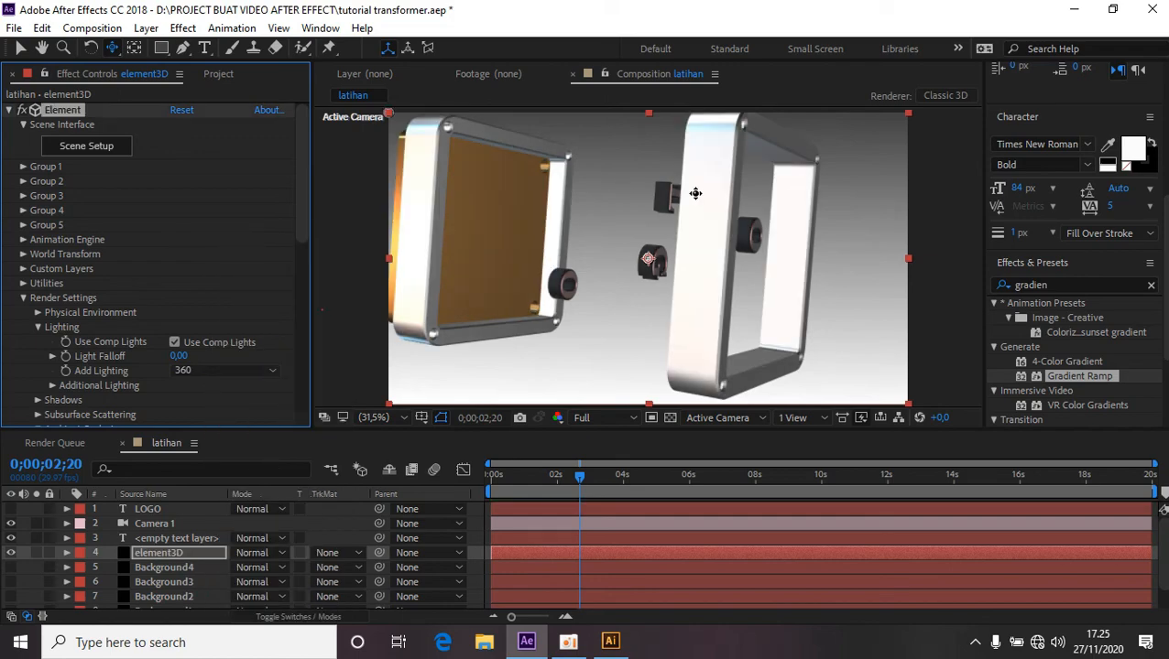
drag(578, 484, 490, 492)
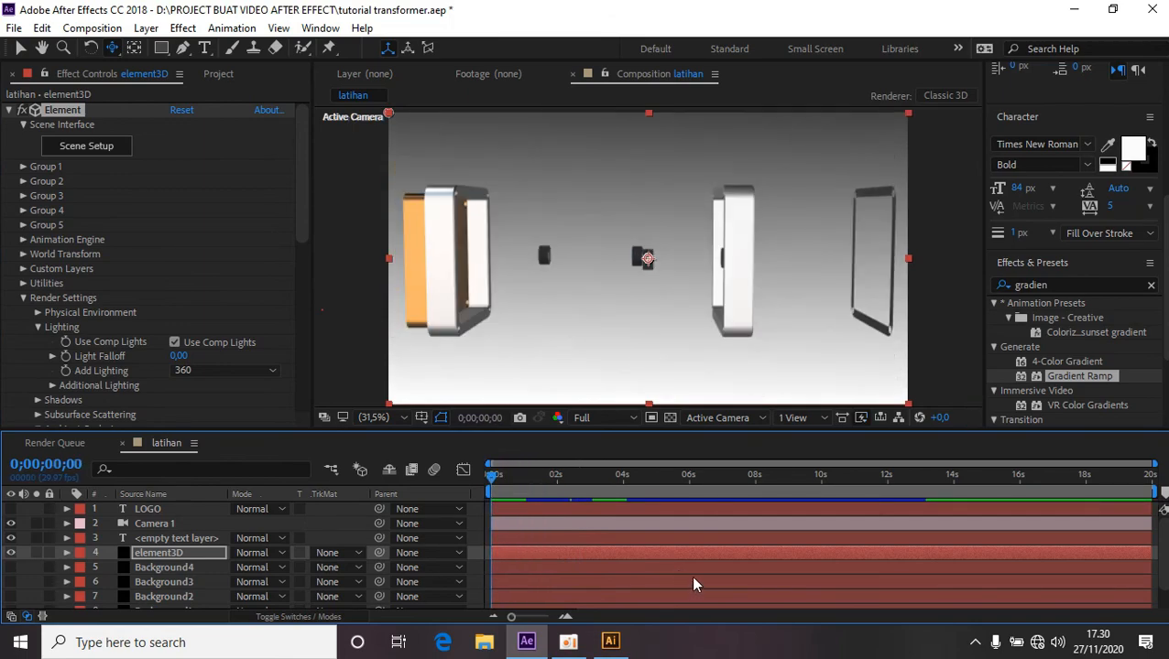